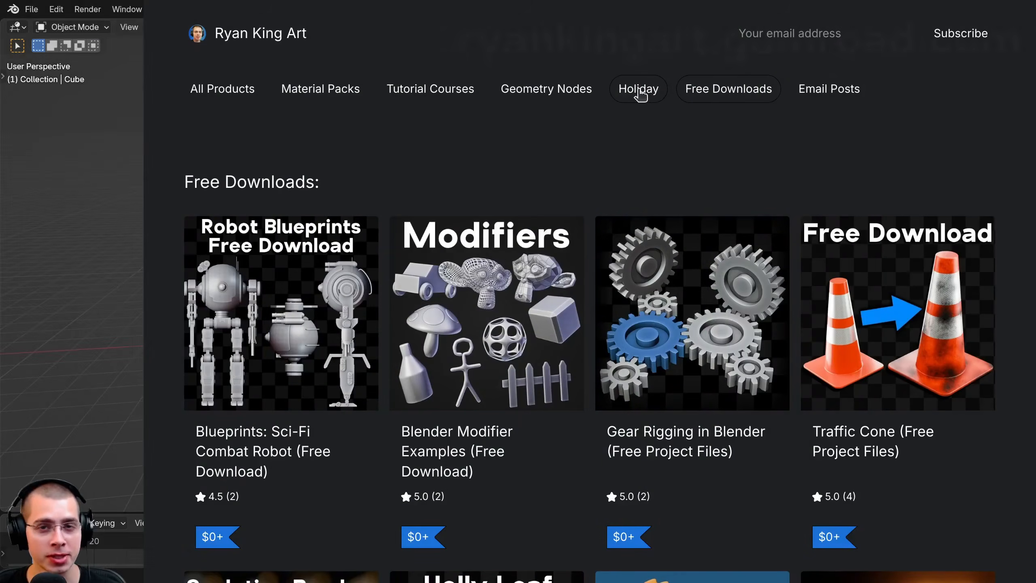
# Browse the store's Holiday and Geometry Nodes sections and look through its full product list
pyautogui.click(641, 93)
pyautogui.click(542, 90)
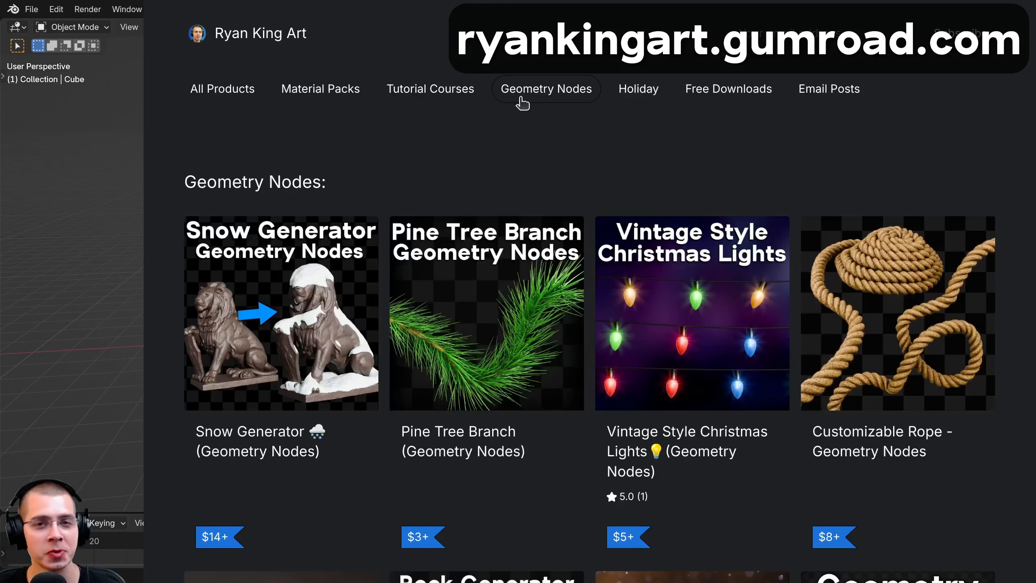
pyautogui.scroll(-15, 590, 325)
pyautogui.scroll(-5, 590, 325)
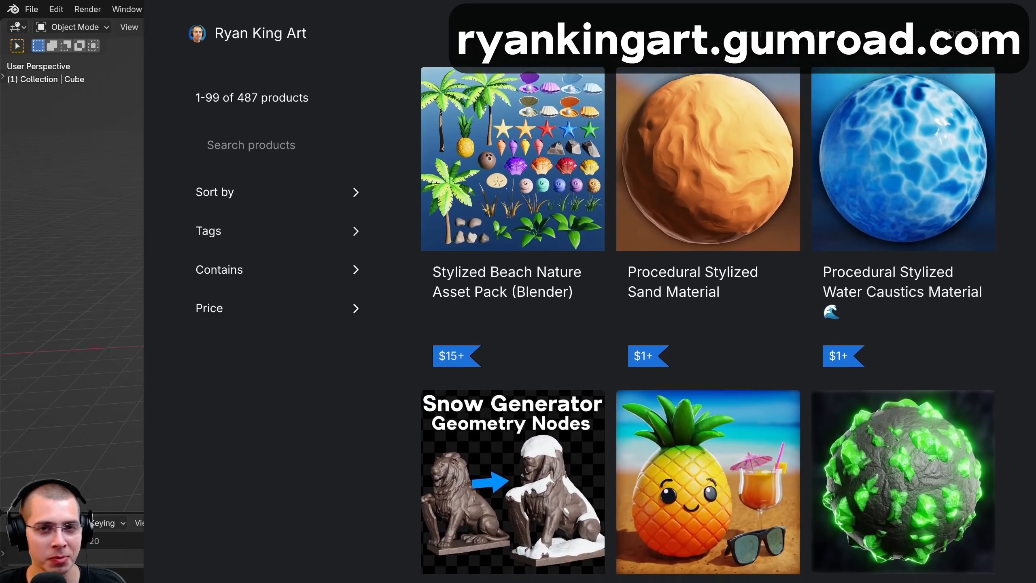
pyautogui.scroll(-5, 590, 325)
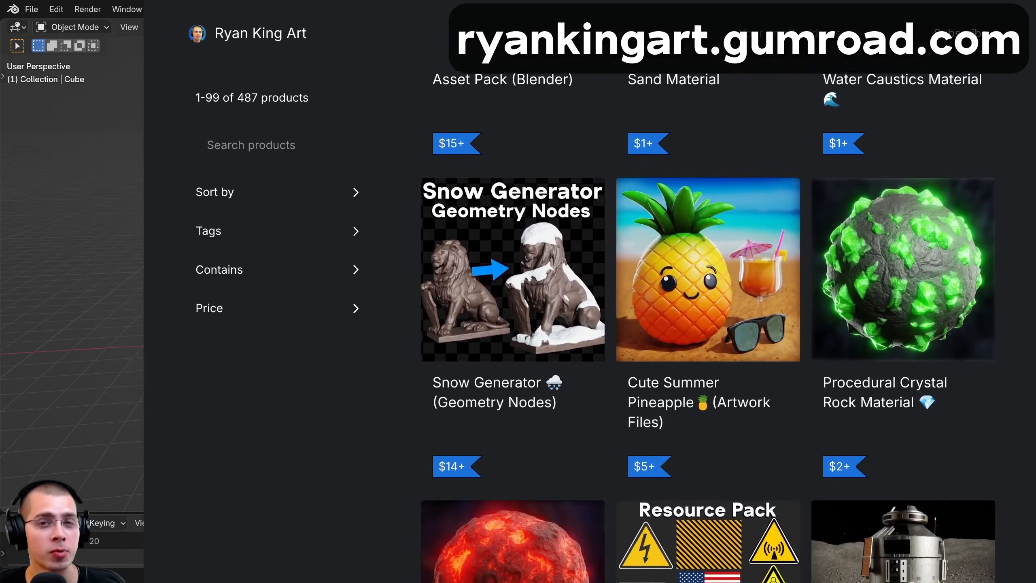
pyautogui.scroll(-5, 589, 325)
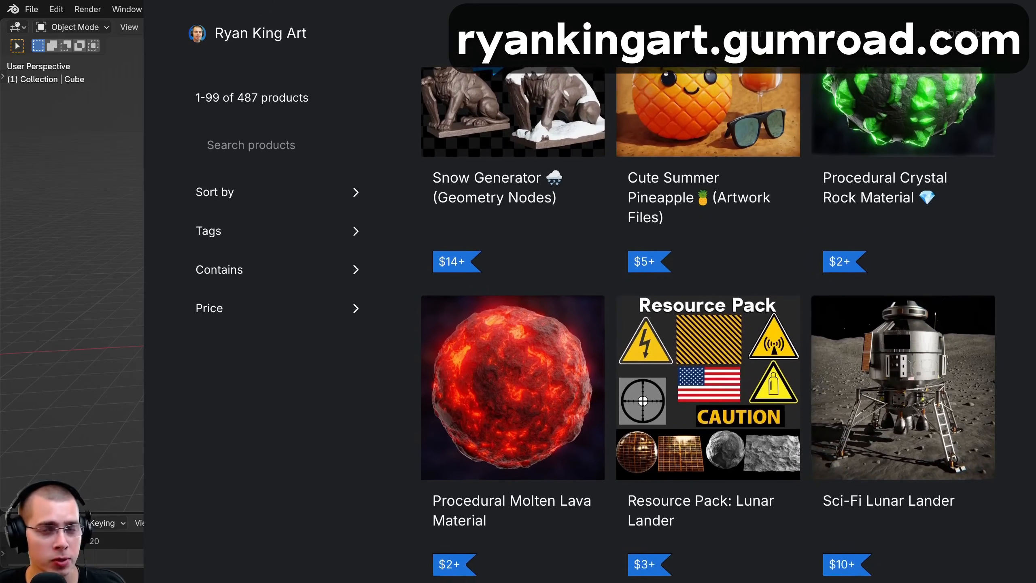
pyautogui.scroll(-2, 589, 325)
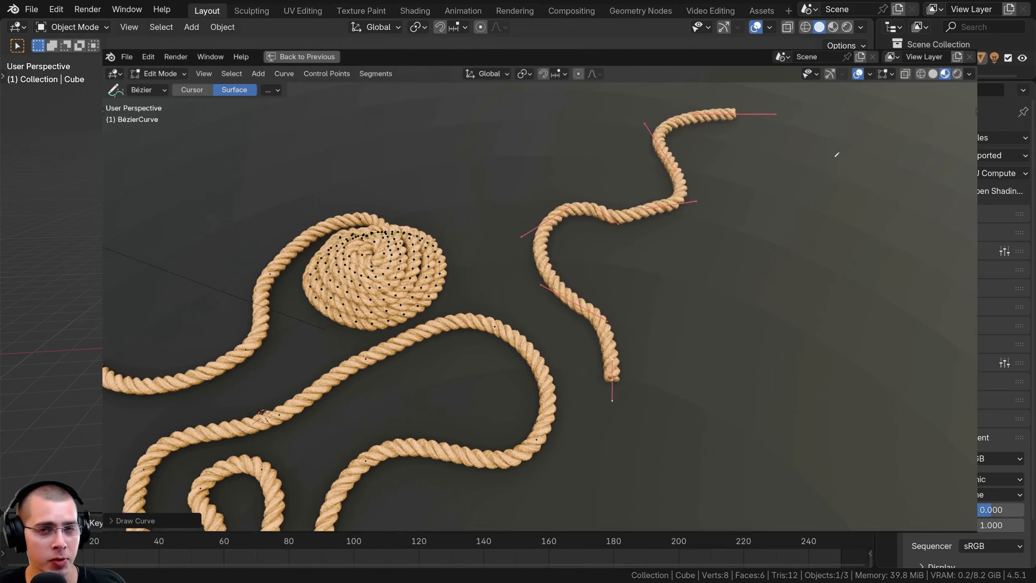
# Draw several winding and spiral Bézier rope curves freehand on the floor surface with the Draw tool
pyautogui.moveTo(832, 154)
pyautogui.mouseDown()
pyautogui.moveTo(824, 359)
pyautogui.moveTo(752, 231)
pyautogui.moveTo(800, 245)
pyautogui.moveTo(807, 269)
pyautogui.mouseUp()
pyautogui.moveTo(755, 261); pyautogui.dragTo(695, 247, button='middle')
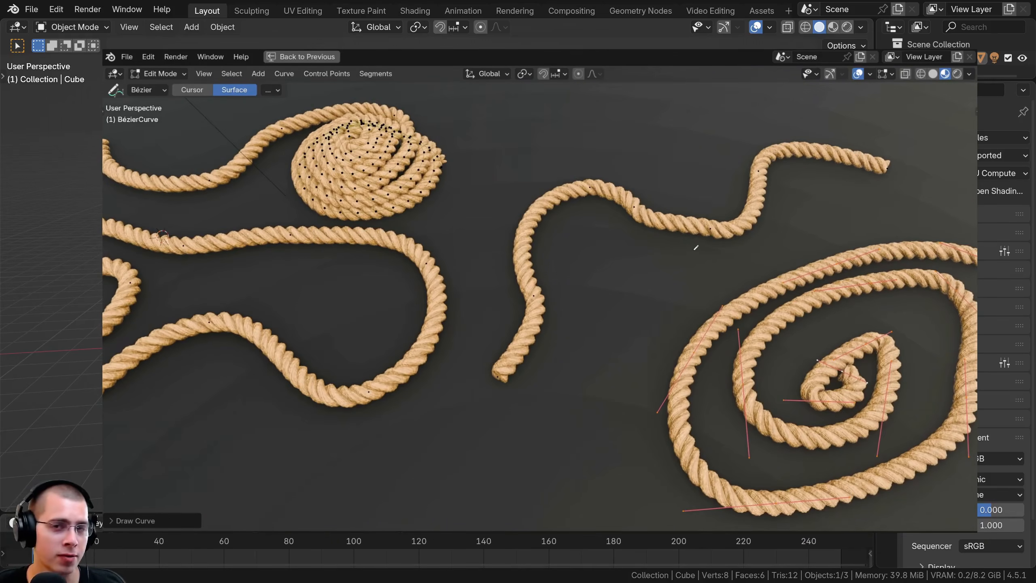
pyautogui.moveTo(696, 265); pyautogui.dragTo(513, 451)
pyautogui.keyDown('shift'); pyautogui.moveTo(463, 437); pyautogui.dragTo(535, 343, button='middle'); pyautogui.keyUp('shift')
pyautogui.moveTo(444, 354); pyautogui.dragTo(546, 410)
pyautogui.moveTo(532, 236); pyautogui.dragTo(525, 216)
pyautogui.moveTo(408, 229)
pyautogui.keyDown('shift'); pyautogui.mouseDown(button='middle')
pyautogui.moveTo(513, 370)
pyautogui.moveTo(534, 368)
pyautogui.mouseUp(button='middle'); pyautogui.keyUp('shift')
pyautogui.moveTo(534, 308)
pyautogui.mouseDown()
pyautogui.moveTo(545, 371)
pyautogui.moveTo(483, 372)
pyautogui.mouseUp()
pyautogui.moveTo(588, 326); pyautogui.dragTo(551, 385)
pyautogui.scroll(-4, 529, 337)
pyautogui.moveTo(528, 337); pyautogui.dragTo(583, 344, button='middle')
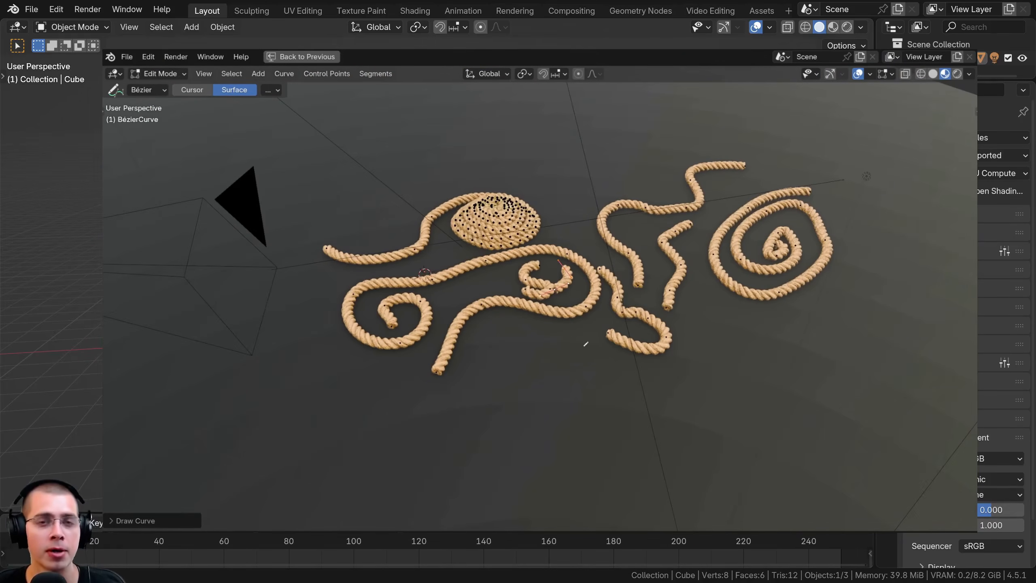
# Raise a rope's end point above the floor and rotate it by about -65 degrees
pyautogui.moveTo(585, 345); pyautogui.dragTo(860, 405)
pyautogui.moveTo(860, 405); pyautogui.dragTo(903, 437)
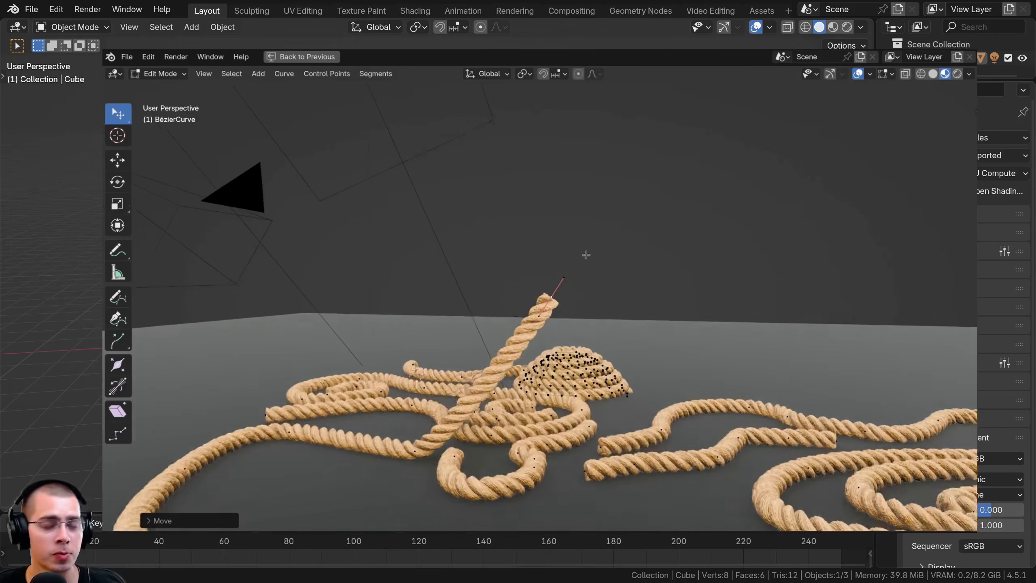
pyautogui.moveTo(584, 254); pyautogui.dragTo(607, 278, button='middle')
pyautogui.press('r')
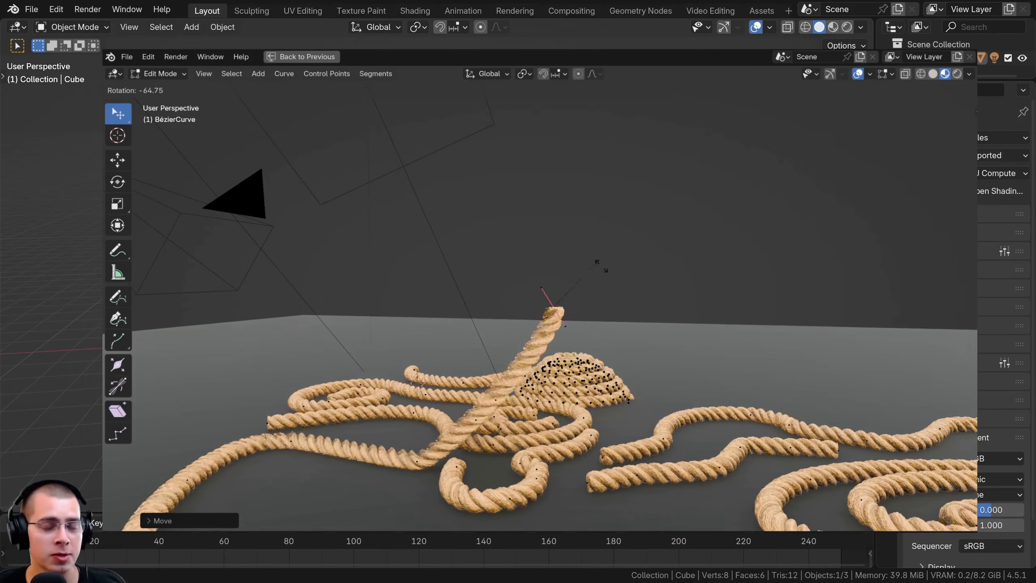
pyautogui.click(595, 262)
# Extrude a long segment upward from the raised rope end and rotate its new end point
pyautogui.scroll(-1, 591, 268)
pyautogui.press('e')
pyautogui.click(559, 123)
pyautogui.press('r')
pyautogui.click(565, 131)
# Reposition the control point at the base of the upright rope segment and leave Edit Mode
pyautogui.keyDown('shift'); pyautogui.click(555, 306); pyautogui.keyUp('shift')
pyautogui.press('g')
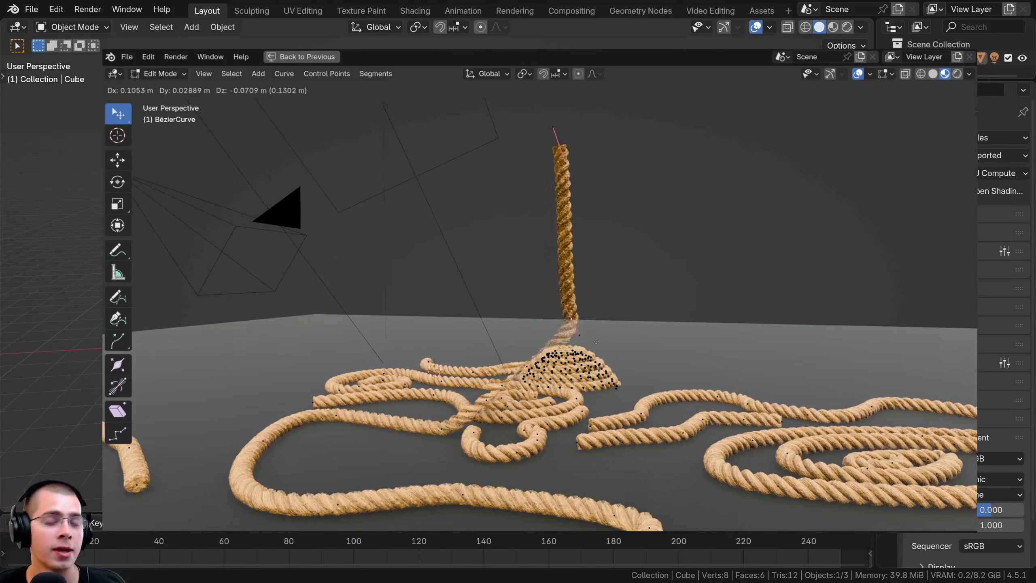
pyautogui.click(528, 330)
pyautogui.moveTo(528, 330); pyautogui.dragTo(653, 344, button='middle')
pyautogui.press('Tab')
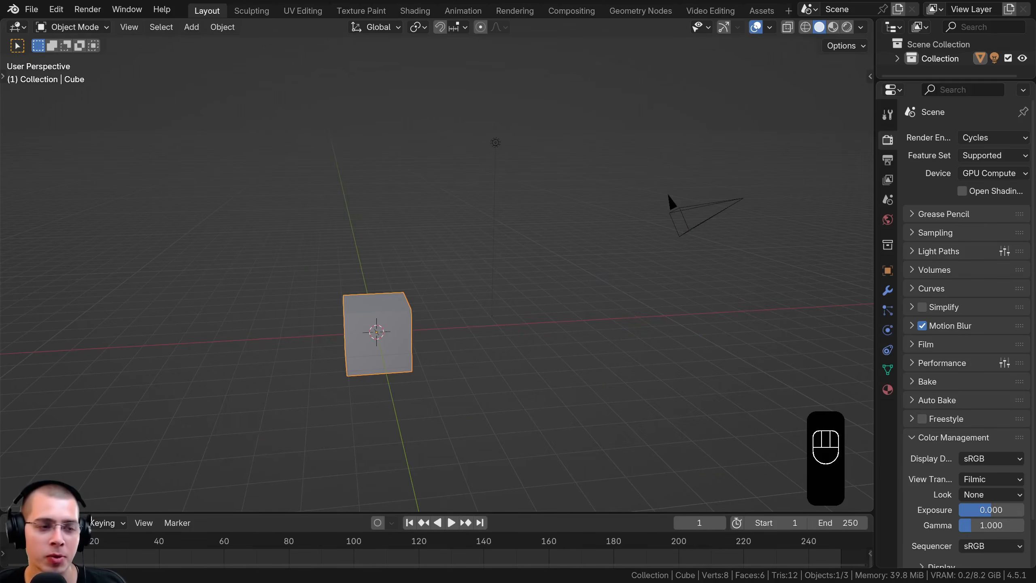
pyautogui.moveTo(157, 328); pyautogui.dragTo(494, 189, button='middle')
pyautogui.keyDown('shift'); pyautogui.moveTo(495, 188); pyautogui.dragTo(491, 198, button='middle'); pyautogui.keyUp('shift')
pyautogui.keyDown('shift'); pyautogui.moveTo(667, 387); pyautogui.dragTo(668, 394, button='middle'); pyautogui.keyUp('shift')
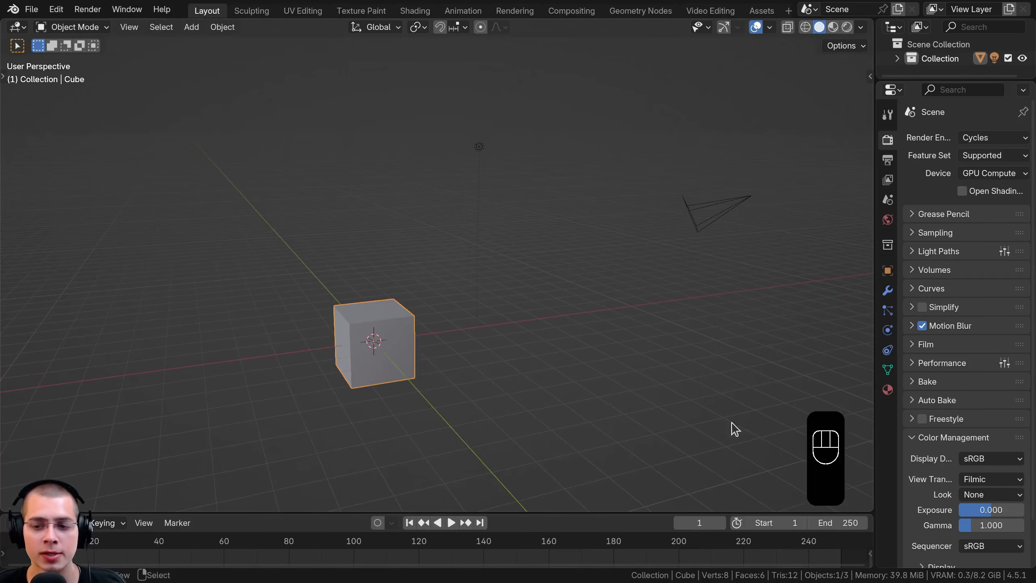
pyautogui.moveTo(565, 361); pyautogui.dragTo(521, 366, button='middle')
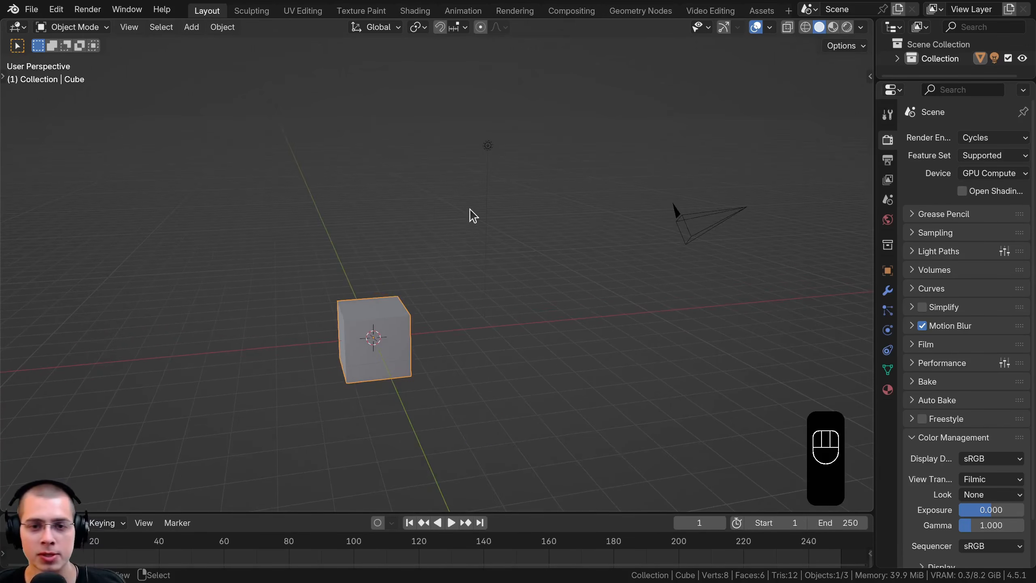
# Delete all the default objects in the scene: the cube, the light and the camera
pyautogui.press('a')
pyautogui.press('a')
pyautogui.press('x')
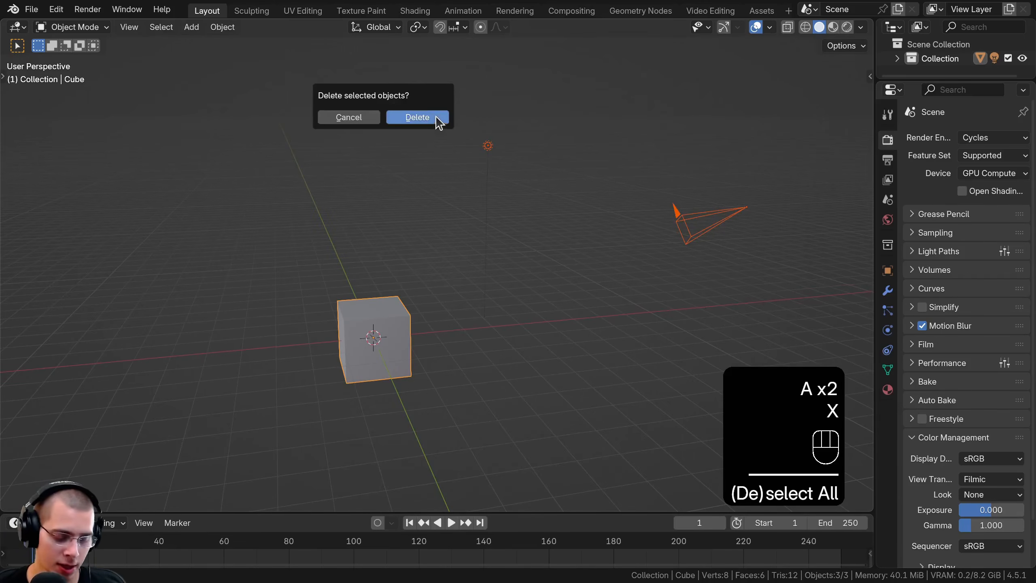
pyautogui.click(436, 118)
# Add a UV Sphere mesh at the centre of the empty scene
pyautogui.keyDown('shift'); pyautogui.moveTo(419, 245); pyautogui.dragTo(439, 224, button='middle'); pyautogui.keyUp('shift')
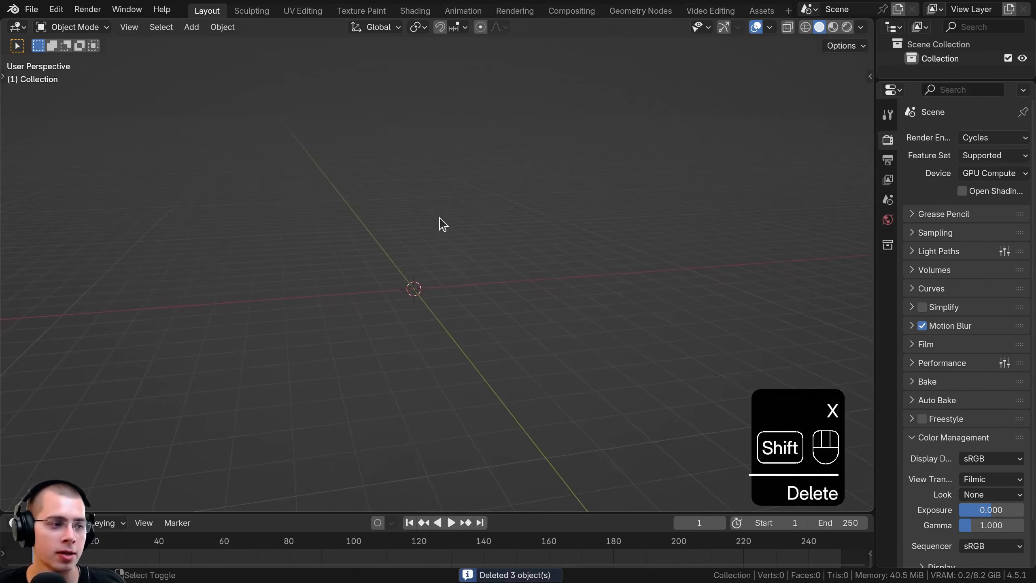
pyautogui.hotkey('shift', 'a')
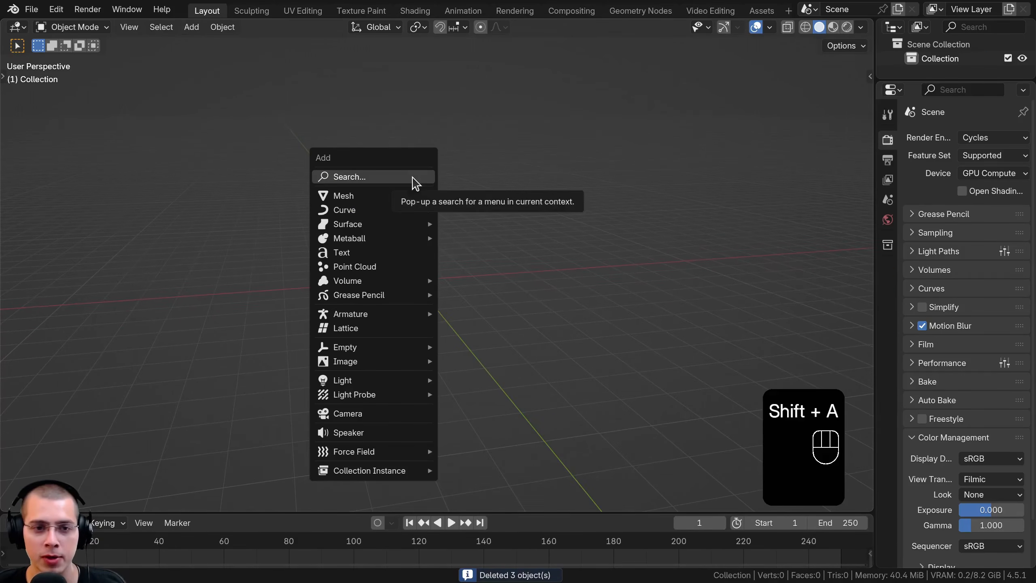
pyautogui.moveTo(348, 196)
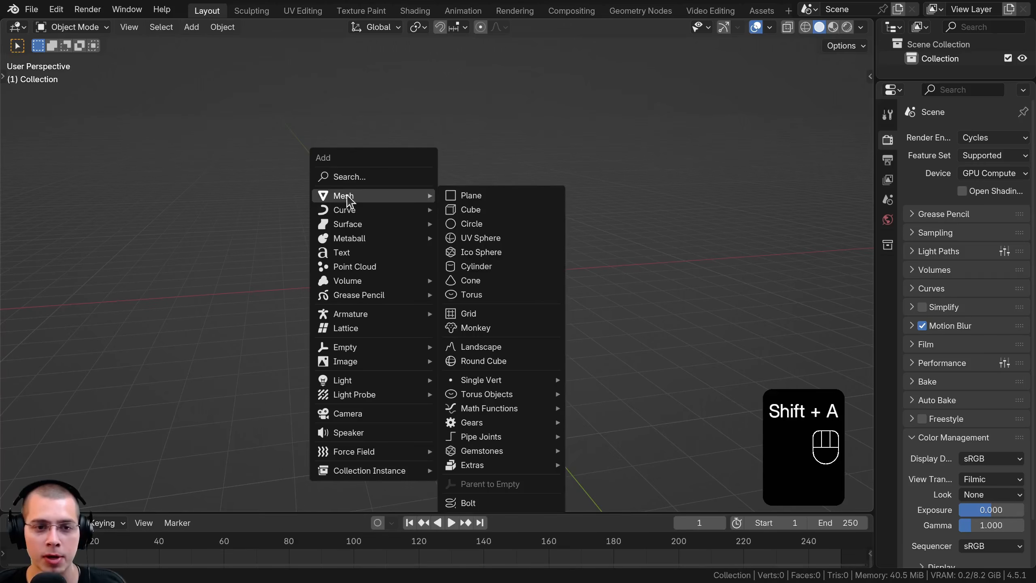
pyautogui.click(473, 238)
pyautogui.scroll(5, 423, 371)
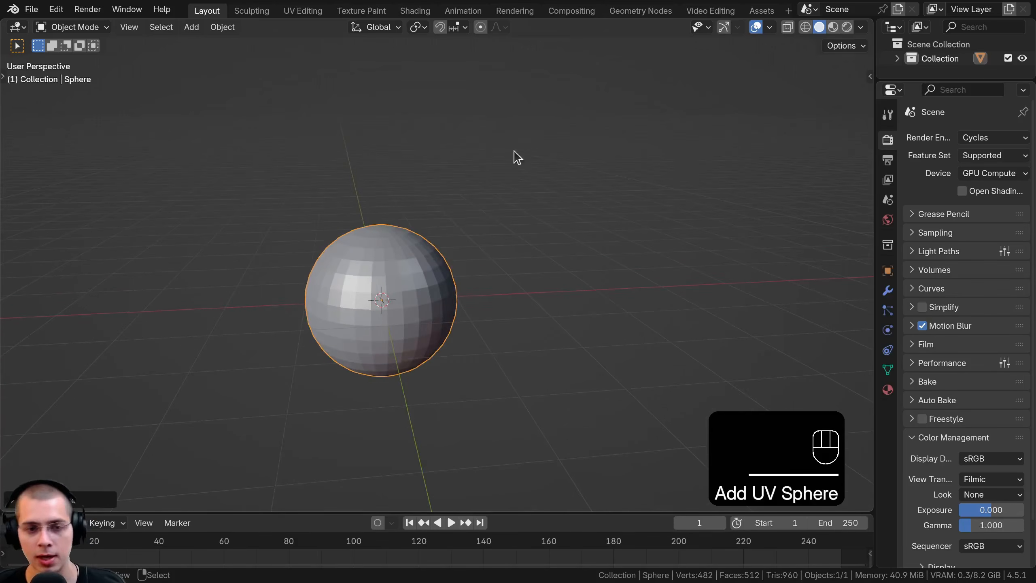
# Scale the sphere uniformly down to a much smaller size and apply its scale
pyautogui.keyDown('shift'); pyautogui.moveTo(401, 282); pyautogui.dragTo(424, 353, button='middle'); pyautogui.keyUp('shift')
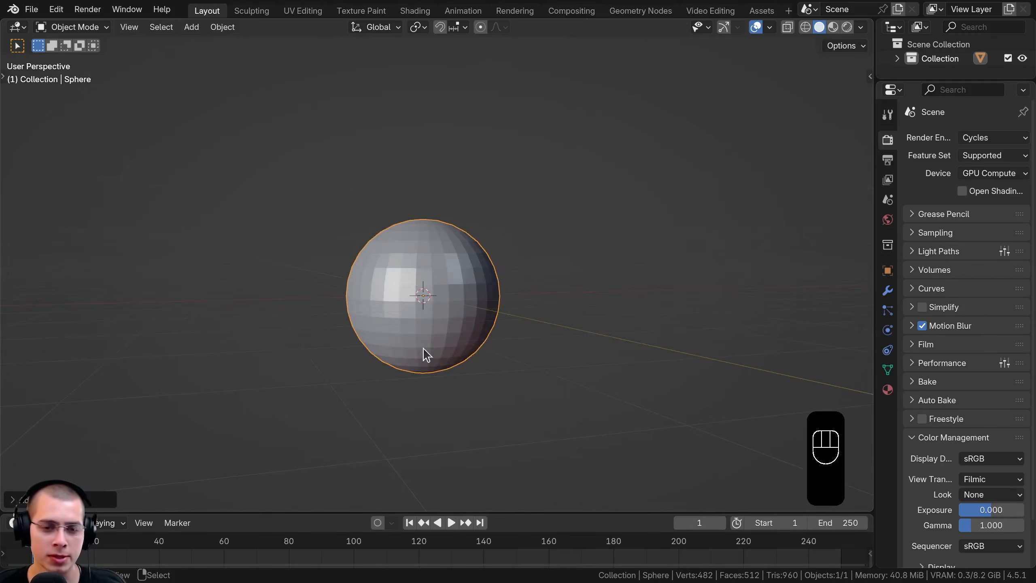
pyautogui.moveTo(406, 299); pyautogui.dragTo(401, 361, button='middle')
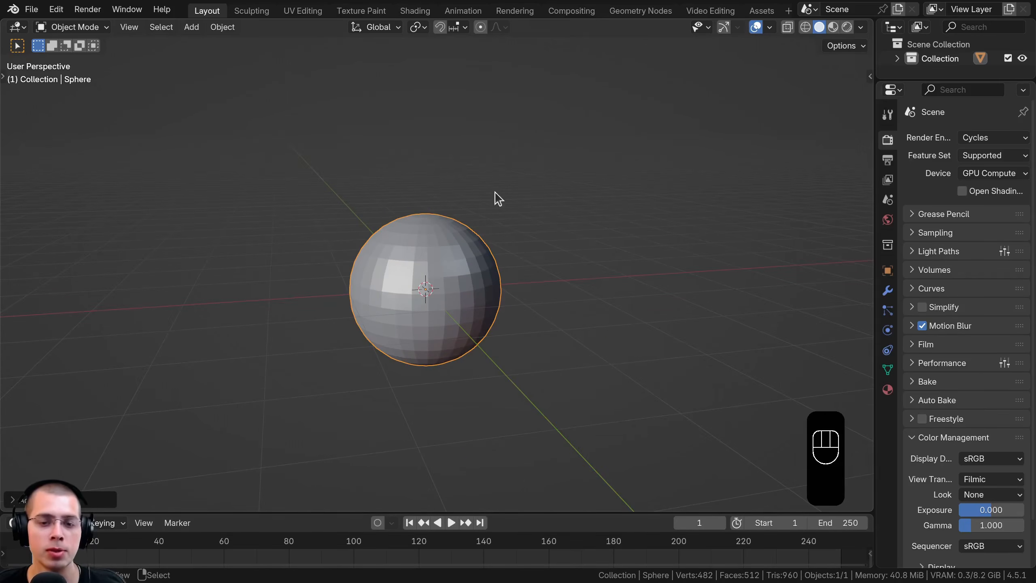
pyautogui.moveTo(424, 221); pyautogui.dragTo(398, 324, button='middle')
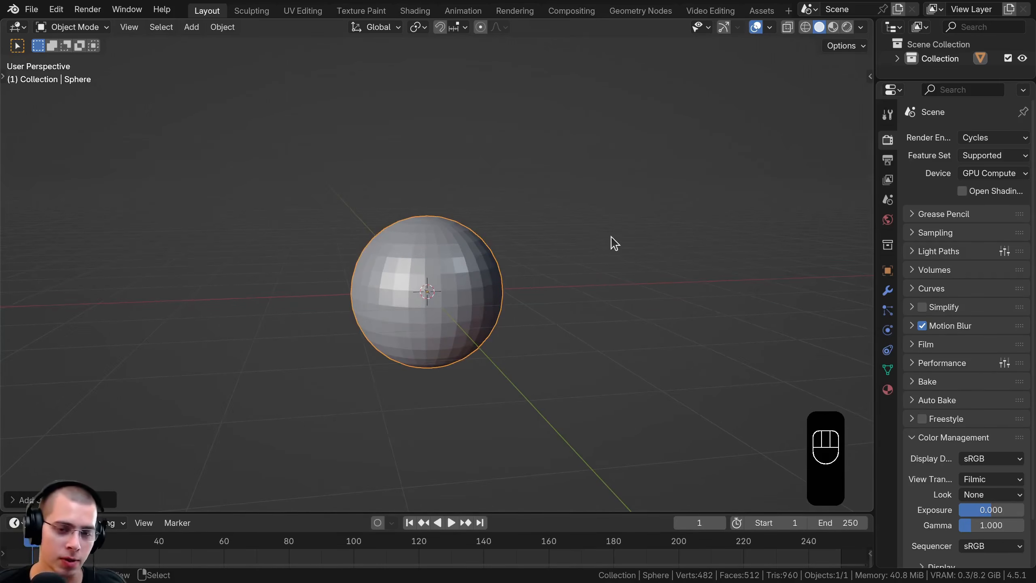
pyautogui.press('s')
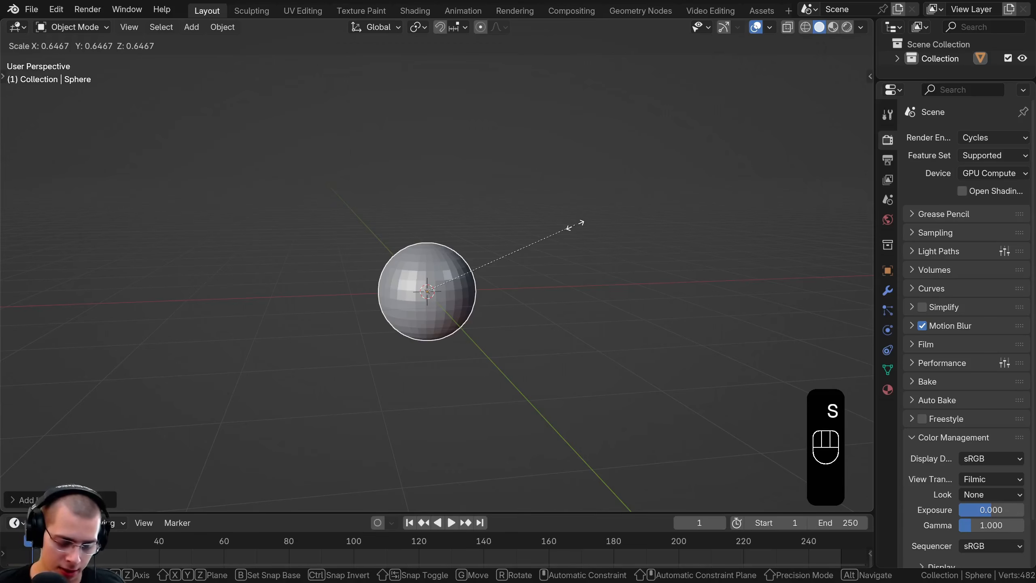
pyautogui.click(573, 230)
pyautogui.hotkey('ctrl', 'a')
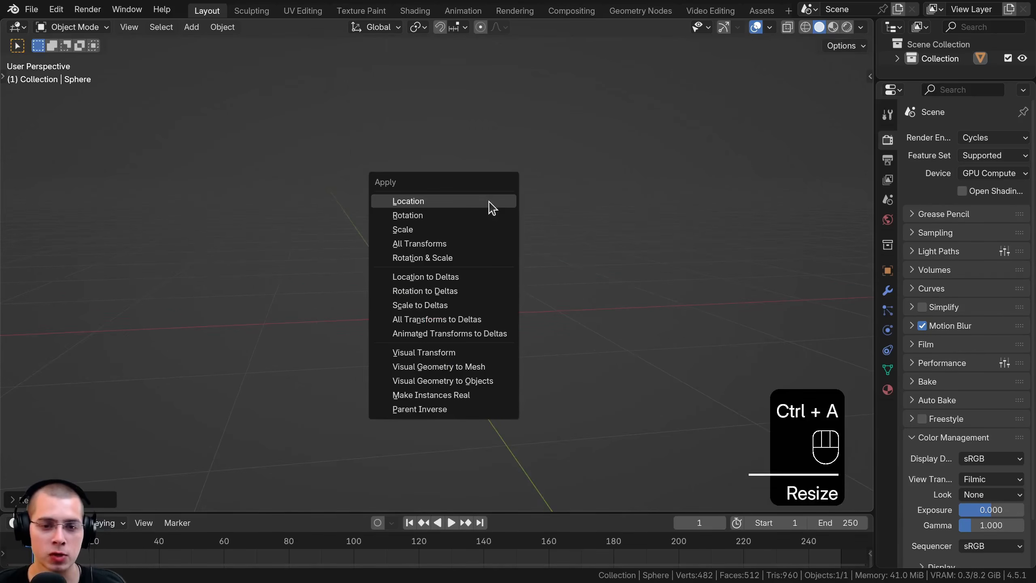
pyautogui.click(424, 230)
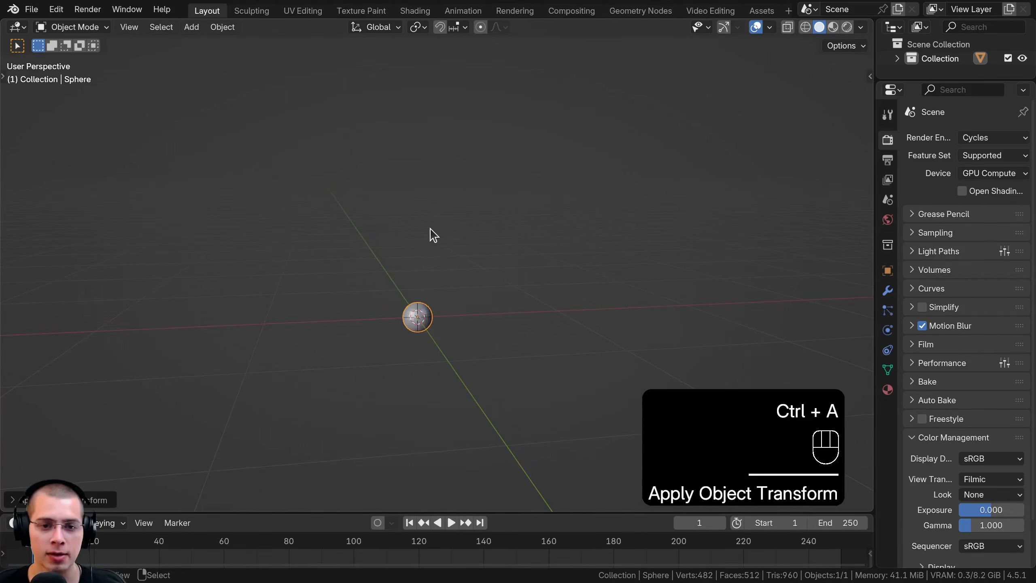
# Frame the sphere and enter Edit Mode with a close view of its top pole
pyautogui.press('KP_Decimal')
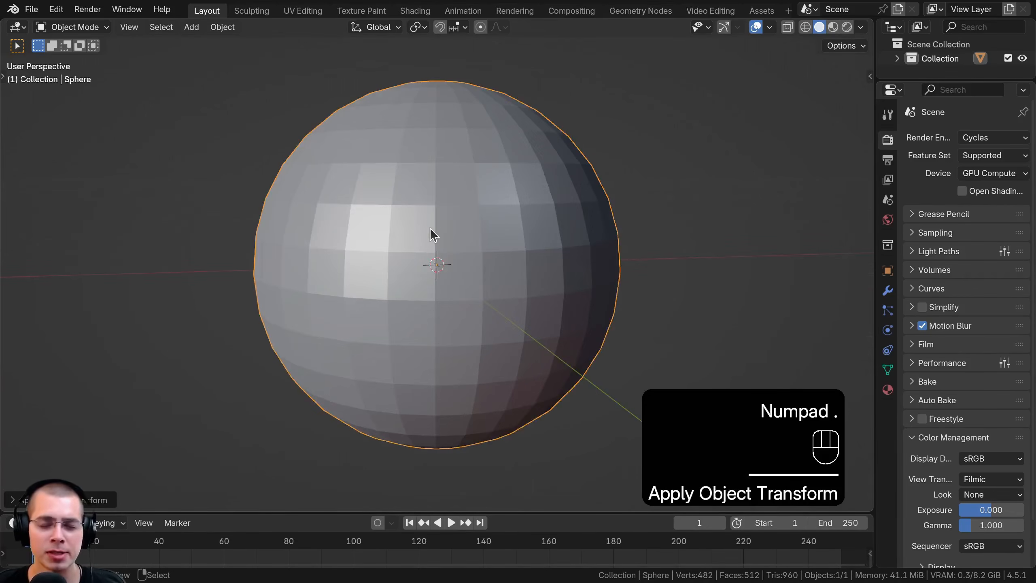
pyautogui.scroll(-4, 429, 228)
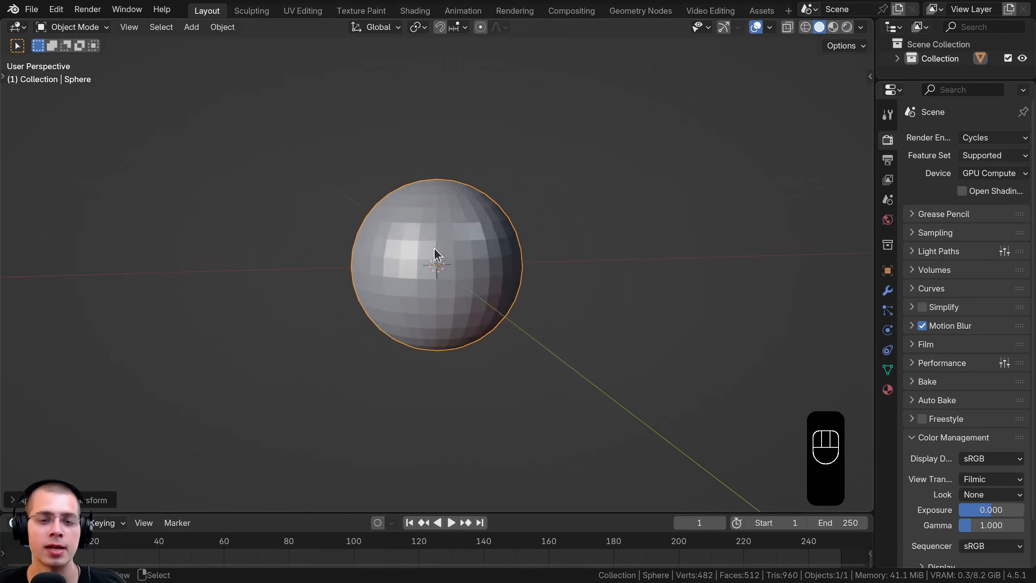
pyautogui.moveTo(433, 232); pyautogui.dragTo(372, 316, button='middle')
pyautogui.press('Tab')
pyautogui.keyDown('shift'); pyautogui.moveTo(382, 250); pyautogui.dragTo(382, 319, button='middle'); pyautogui.keyUp('shift')
pyautogui.moveTo(382, 319); pyautogui.dragTo(387, 377, button='middle')
pyautogui.scroll(5, 407, 303)
pyautogui.scroll(2, 409, 287)
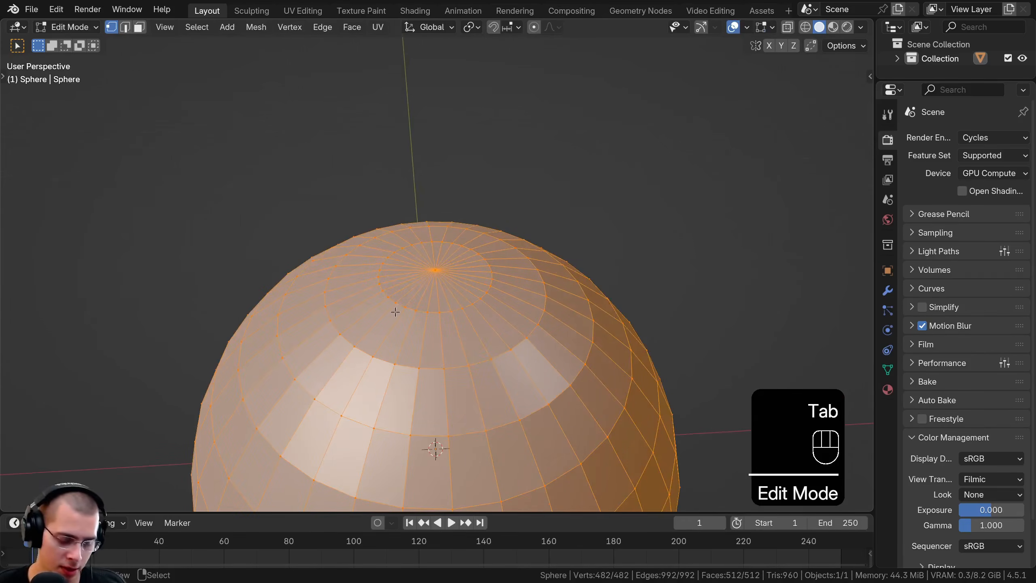
# Select the first edge loop around the sphere's top pole and scale it by 1.2
pyautogui.keyDown('alt'); pyautogui.click(399, 304); pyautogui.keyUp('alt')
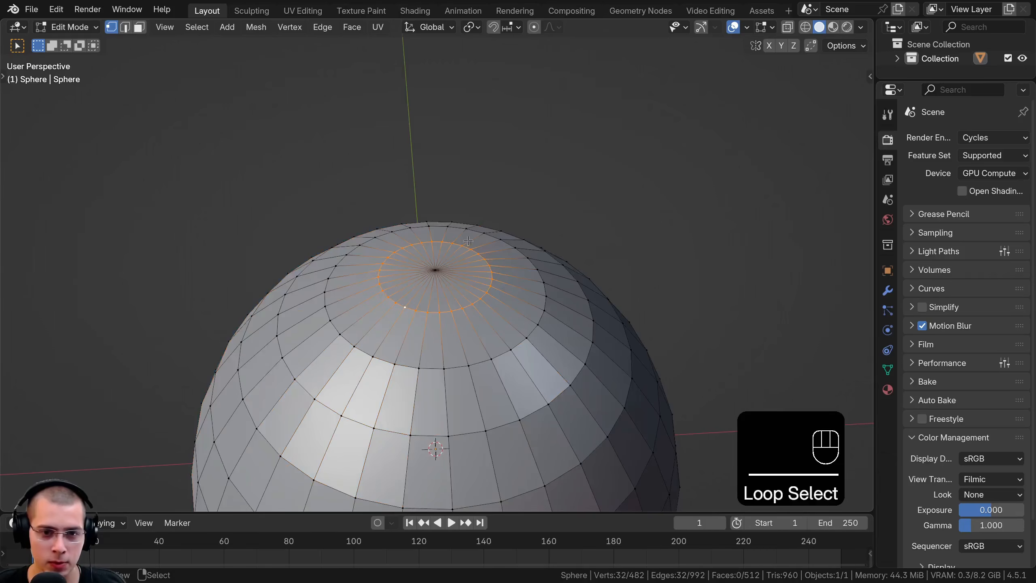
pyautogui.moveTo(375, 271); pyautogui.dragTo(456, 220, button='middle')
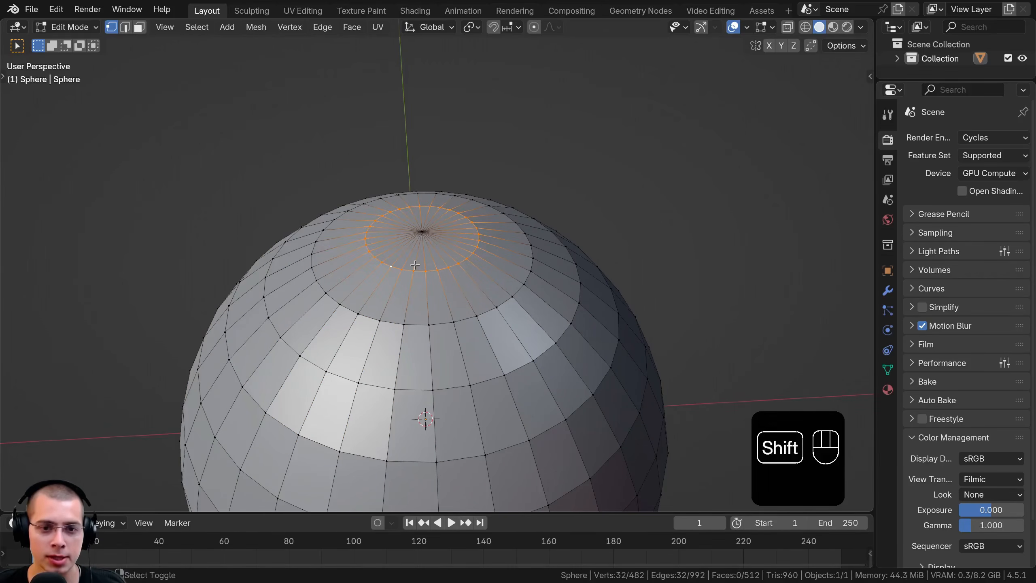
pyautogui.keyDown('shift'); pyautogui.moveTo(413, 265); pyautogui.dragTo(413, 263, button='middle'); pyautogui.keyUp('shift')
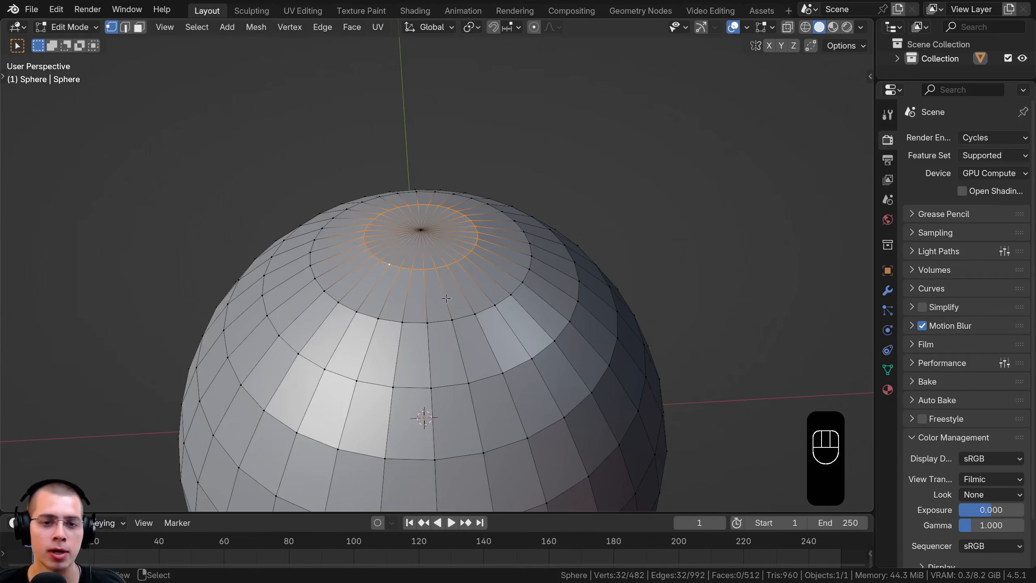
pyautogui.write('s')
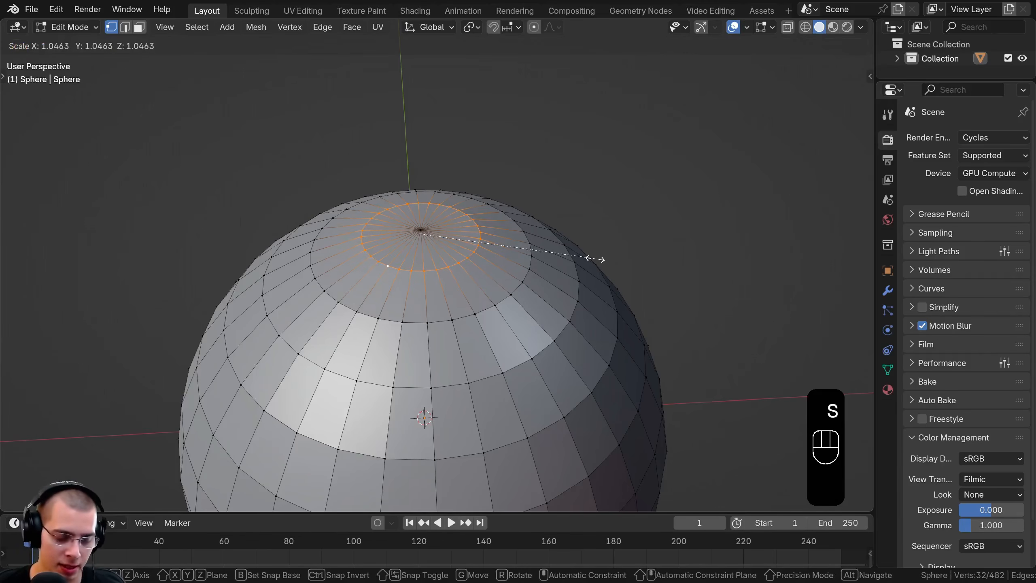
pyautogui.write('1.2')
pyautogui.press('Return')
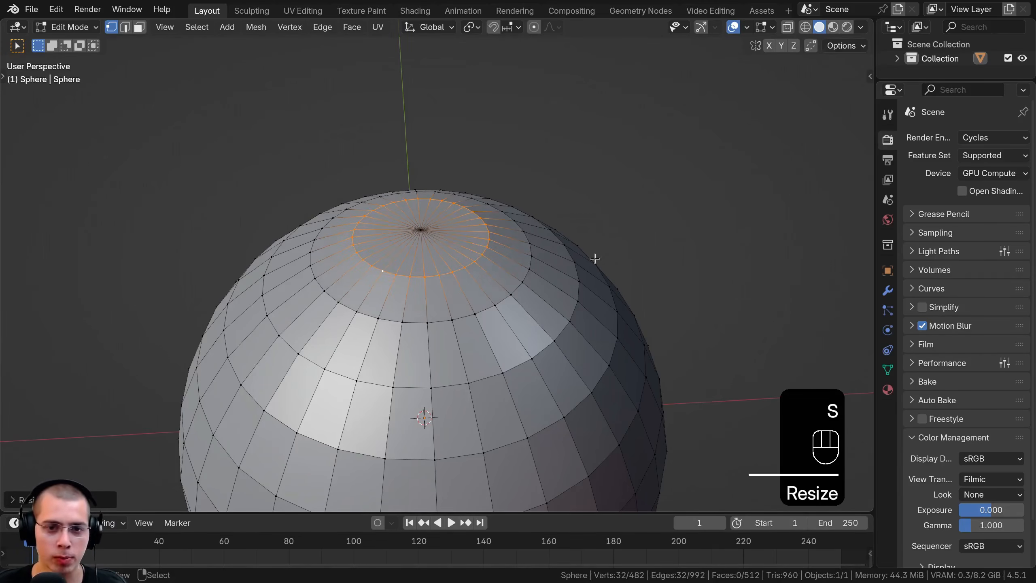
# Delete the single vertex at the sphere's top pole to open a round hole
pyautogui.moveTo(433, 252); pyautogui.dragTo(401, 268, button='middle')
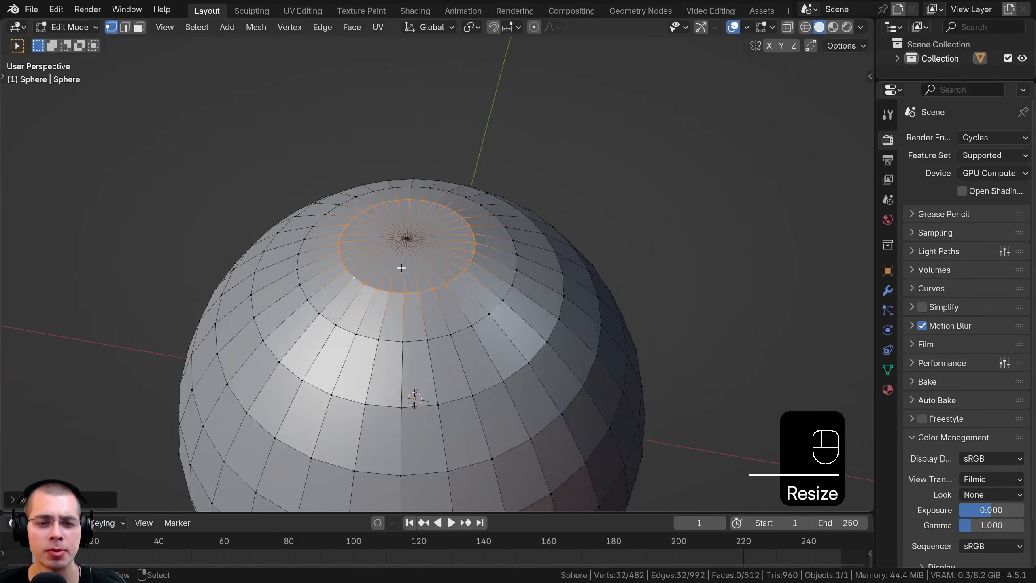
pyautogui.click(406, 239)
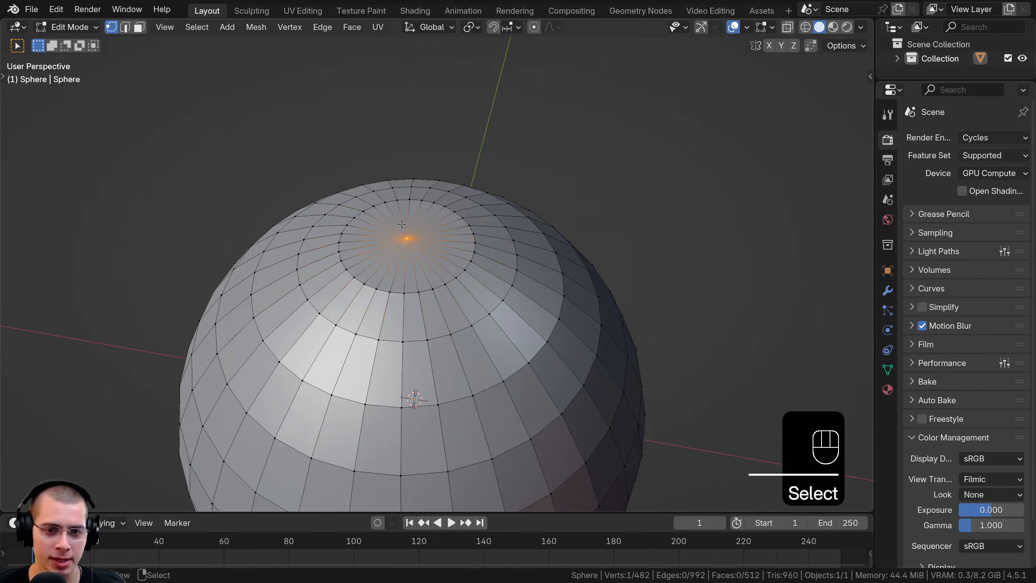
pyautogui.press('x')
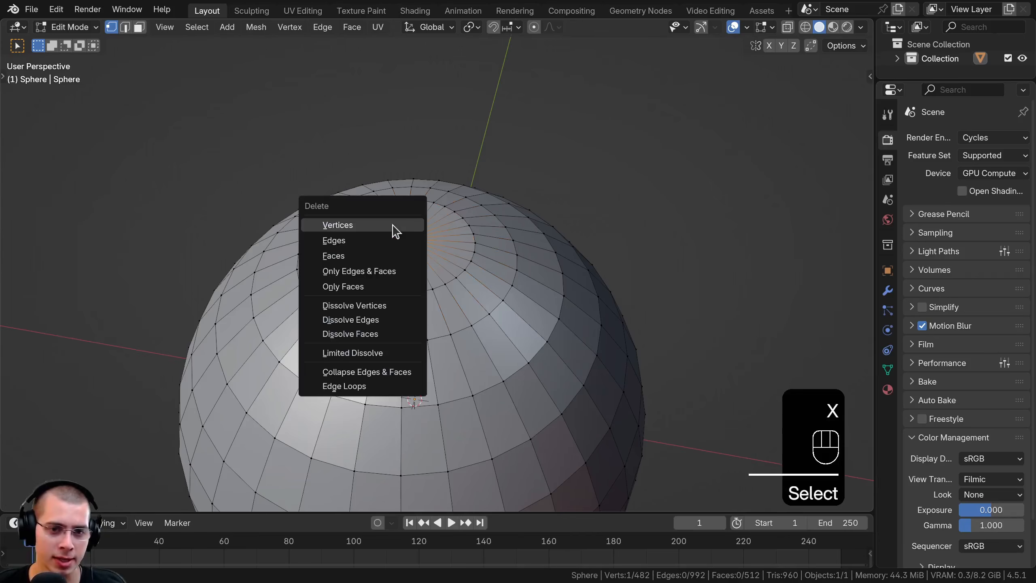
pyautogui.click(337, 226)
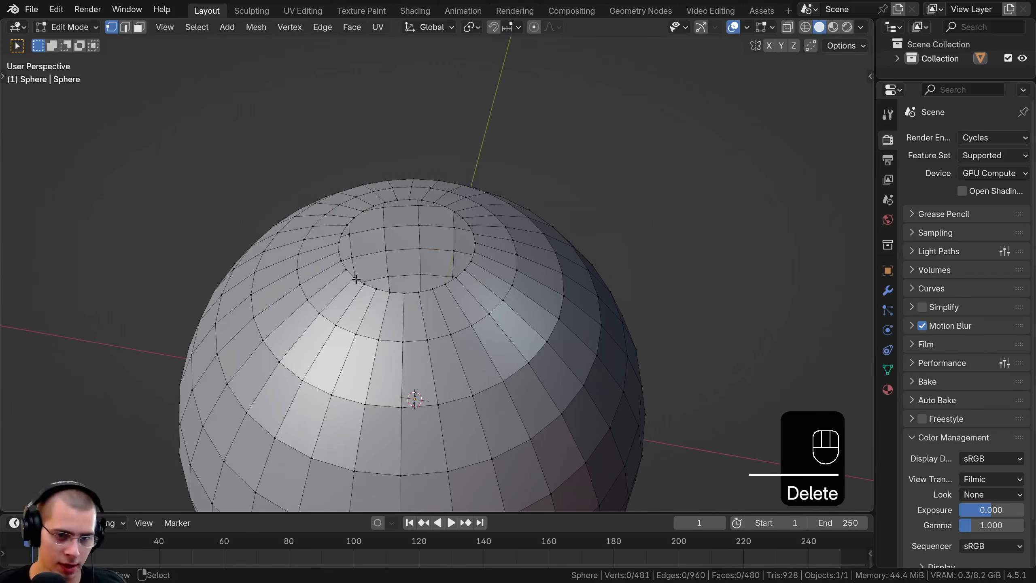
# Select the edge loop around the sphere's top hole and move it slightly down along Z
pyautogui.keyDown('alt'); pyautogui.click(359, 280); pyautogui.keyUp('alt')
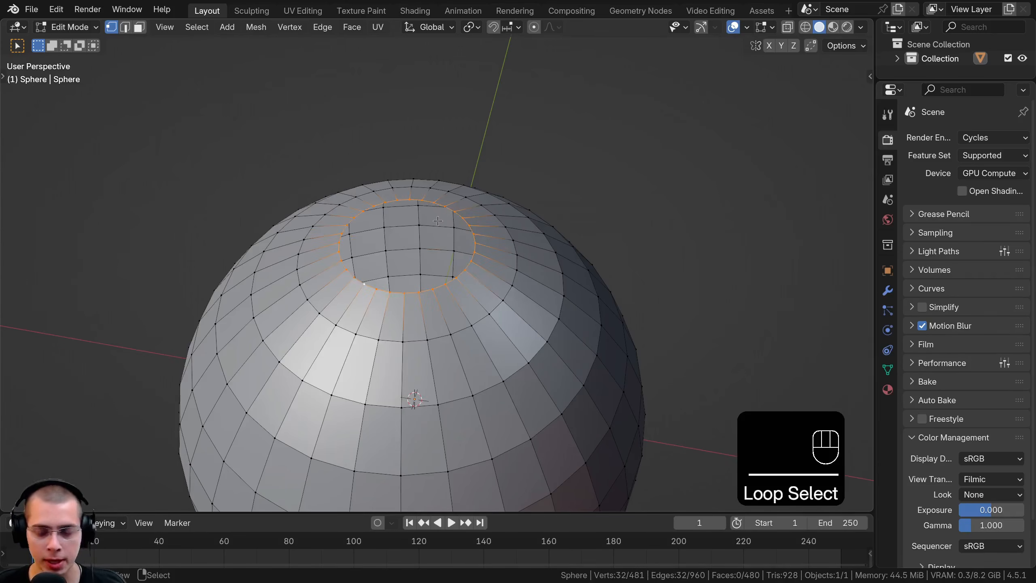
pyautogui.press('KP_1')
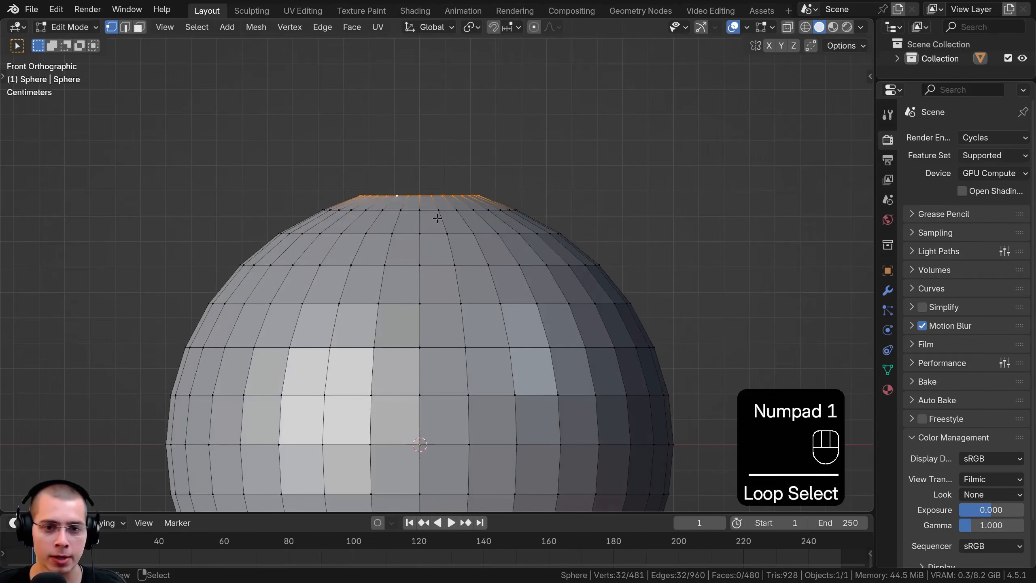
pyautogui.scroll(1, 452, 149)
pyautogui.press('g')
pyautogui.press('z')
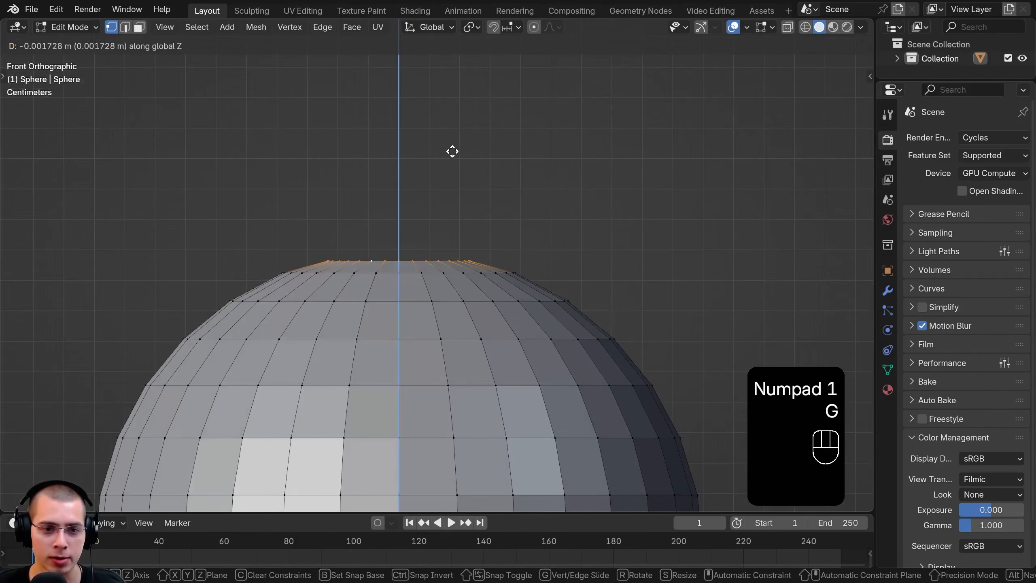
pyautogui.click(452, 151)
# Extrude the hole's edge loop upward into a cylindrical neck and raise its top rim further along Z
pyautogui.scroll(-4, 437, 195)
pyautogui.keyDown('shift'); pyautogui.moveTo(417, 241); pyautogui.dragTo(410, 288, button='middle'); pyautogui.keyUp('shift')
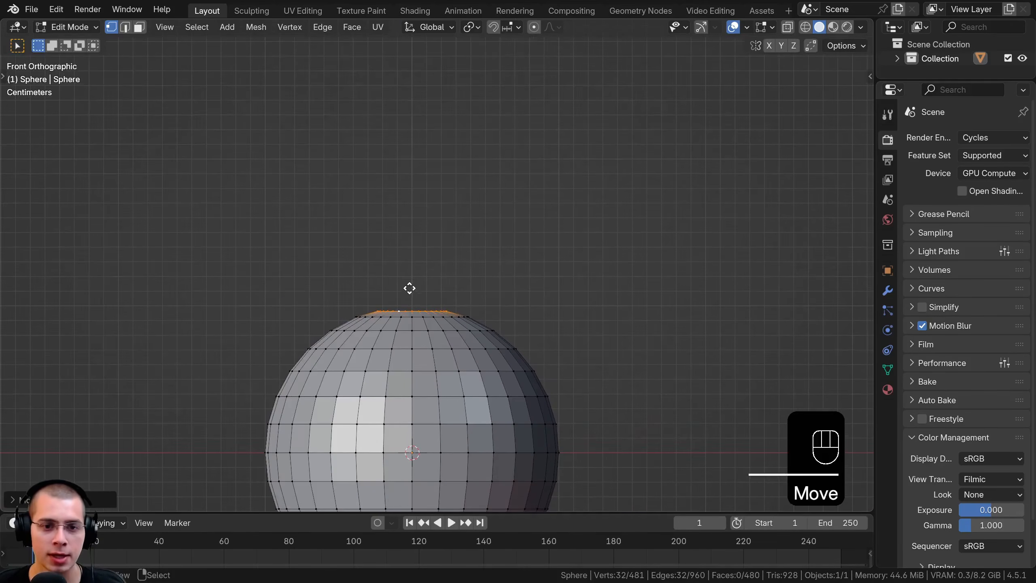
pyautogui.press('e')
pyautogui.click(407, 264)
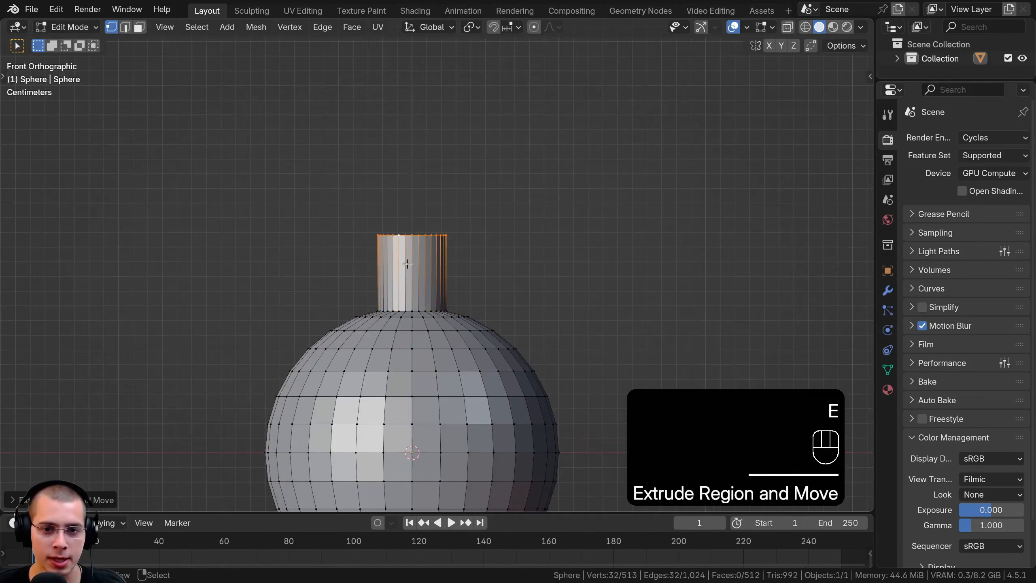
pyautogui.scroll(-3, 407, 263)
pyautogui.keyDown('shift'); pyautogui.moveTo(408, 261); pyautogui.dragTo(412, 282, button='middle'); pyautogui.keyUp('shift')
pyautogui.press('g')
pyautogui.press('z')
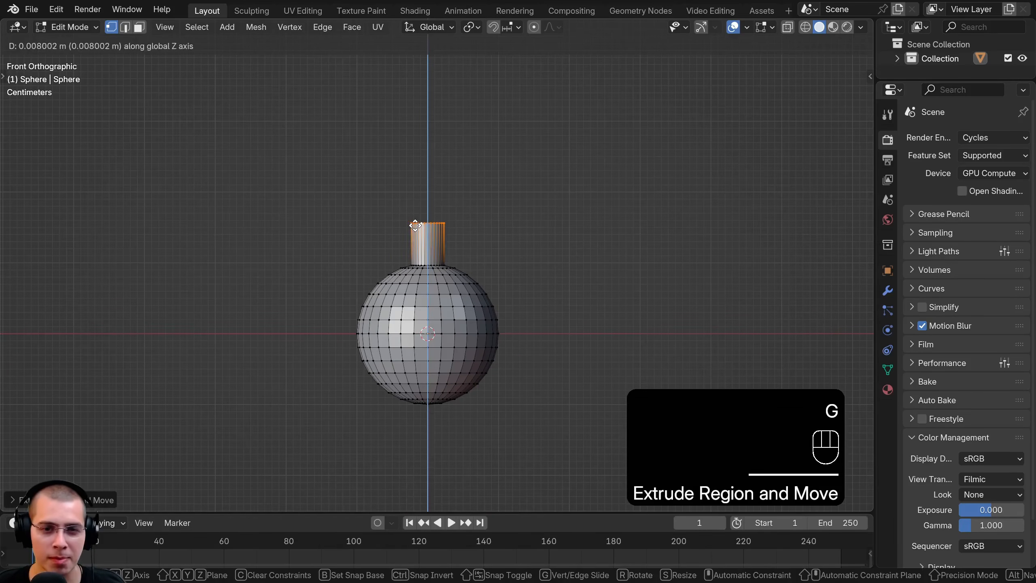
pyautogui.click(415, 224)
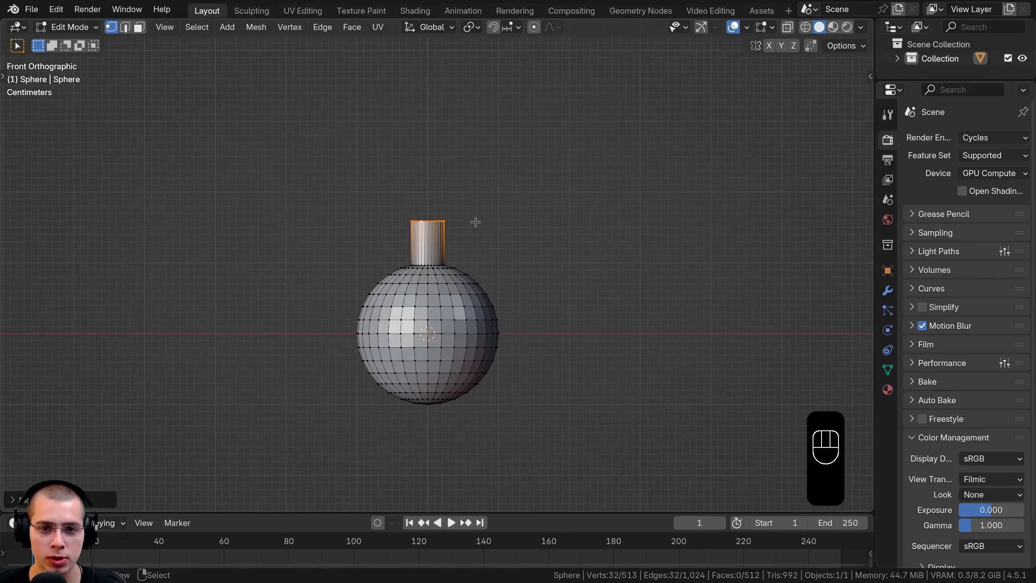
# Lower the neck's top rim by about 0.003 m along Z to shorten the neck slightly
pyautogui.press('g')
pyautogui.press('x')
pyautogui.rightClick(437, 226)
pyautogui.press('g')
pyautogui.press('z')
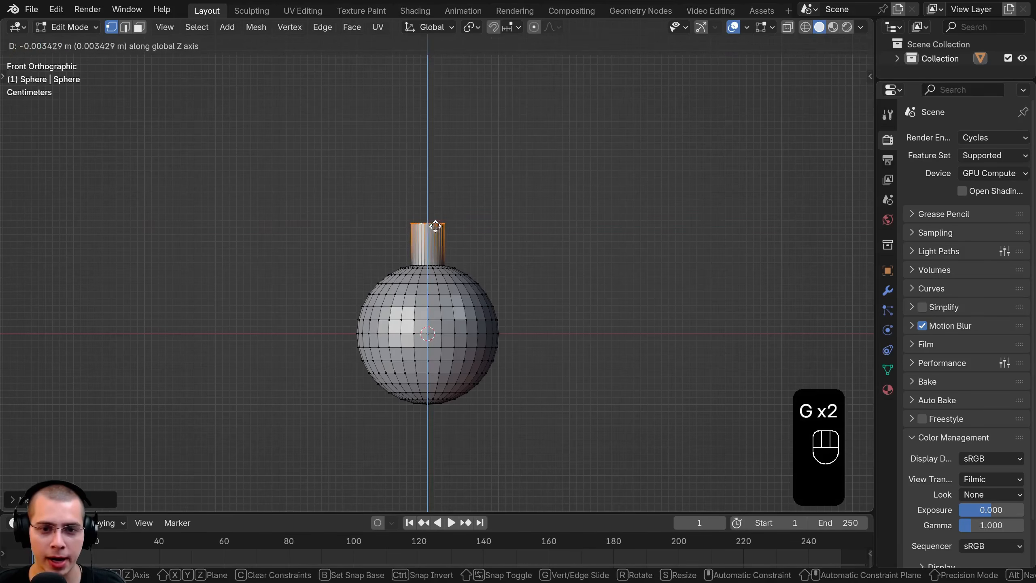
pyautogui.click(434, 225)
# Extrude the neck's top rim a short distance along Z and scale it outward into a flare
pyautogui.scroll(6, 424, 233)
pyautogui.press('e')
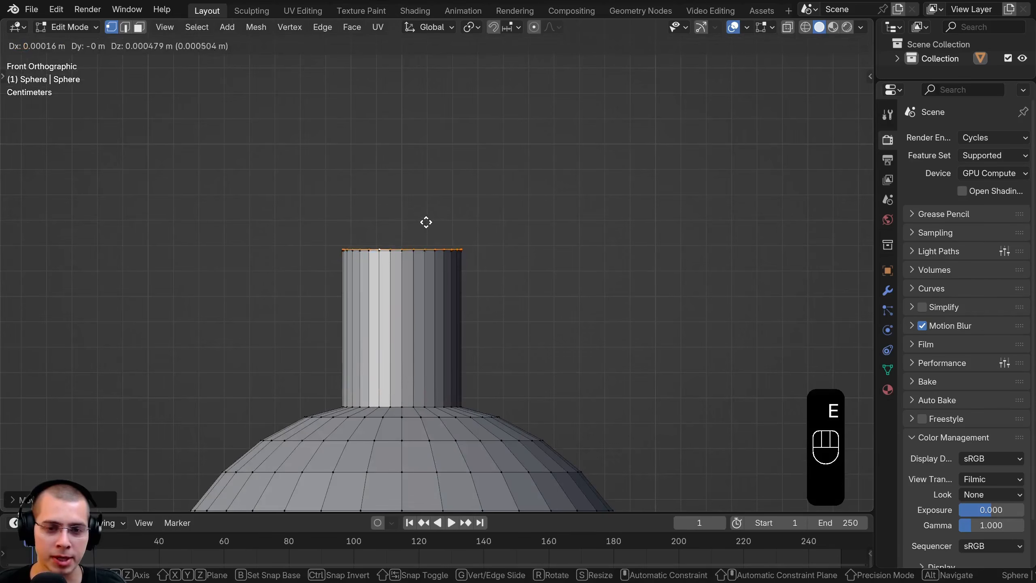
pyautogui.press('z')
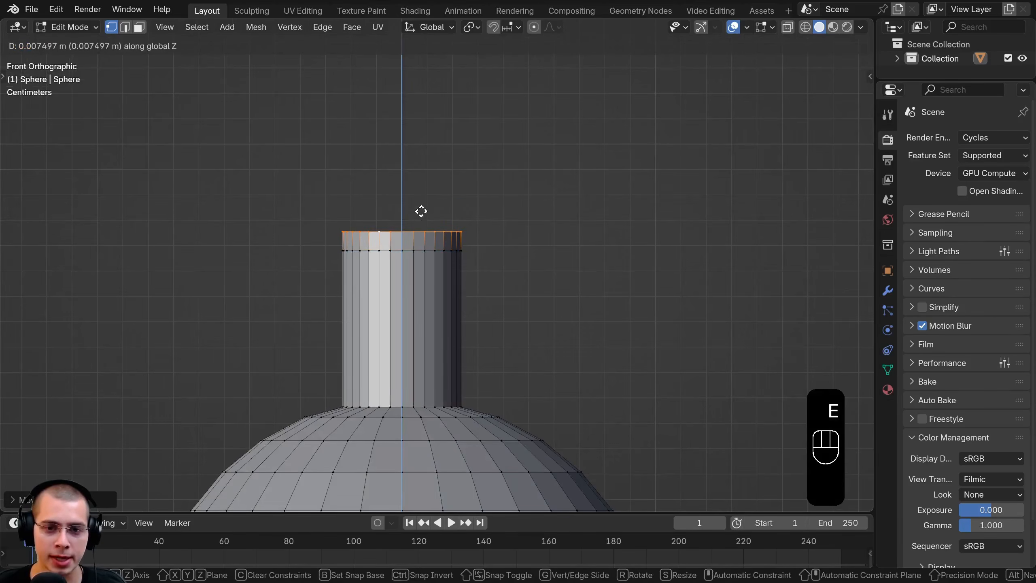
pyautogui.click(421, 217)
pyautogui.press('s')
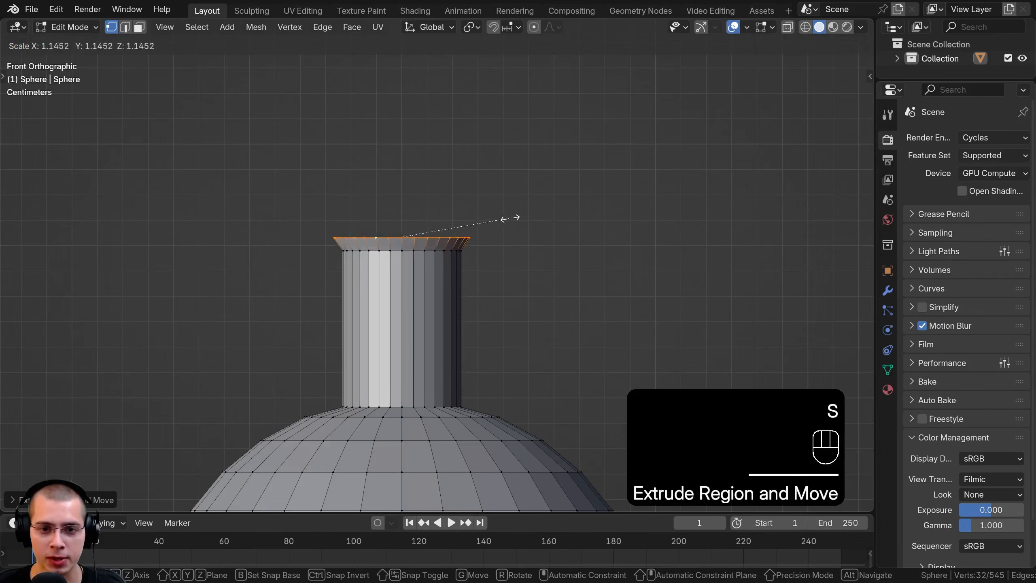
pyautogui.click(504, 244)
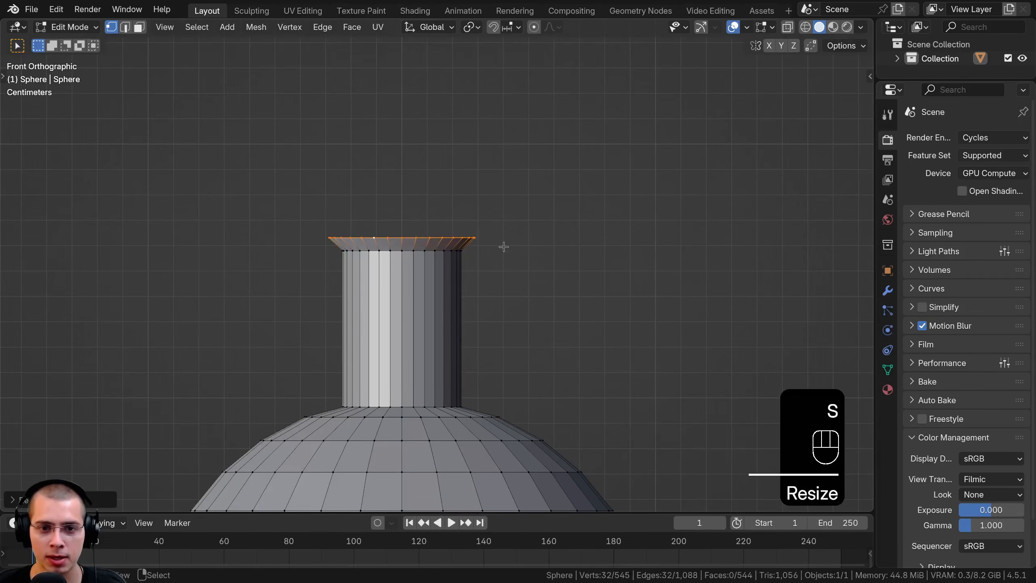
# Extrude the flared rim straight up along Z by about 0.017 m to form the lip's vertical band
pyautogui.press('e')
pyautogui.press('z')
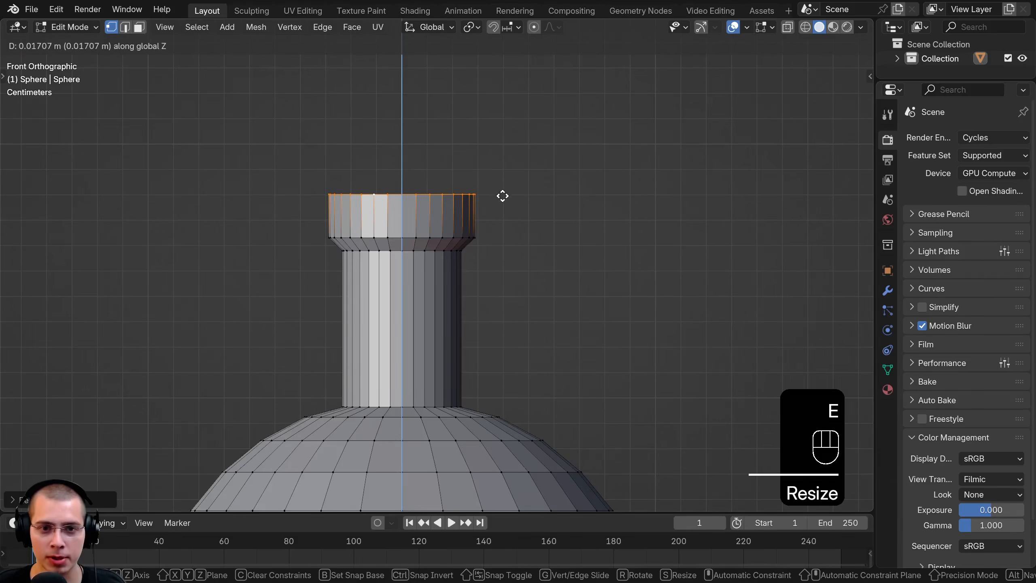
pyautogui.click(502, 194)
# Extrude the lip's top rim slightly up along Z and scale it inward to taper the opening
pyautogui.press('e')
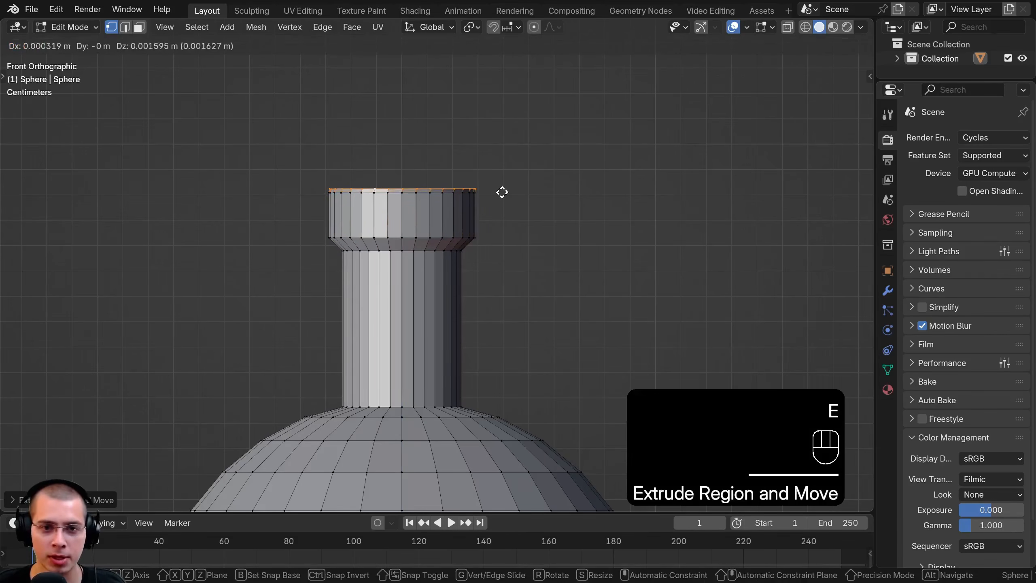
pyautogui.press('z')
pyautogui.click(501, 181)
pyautogui.press('s')
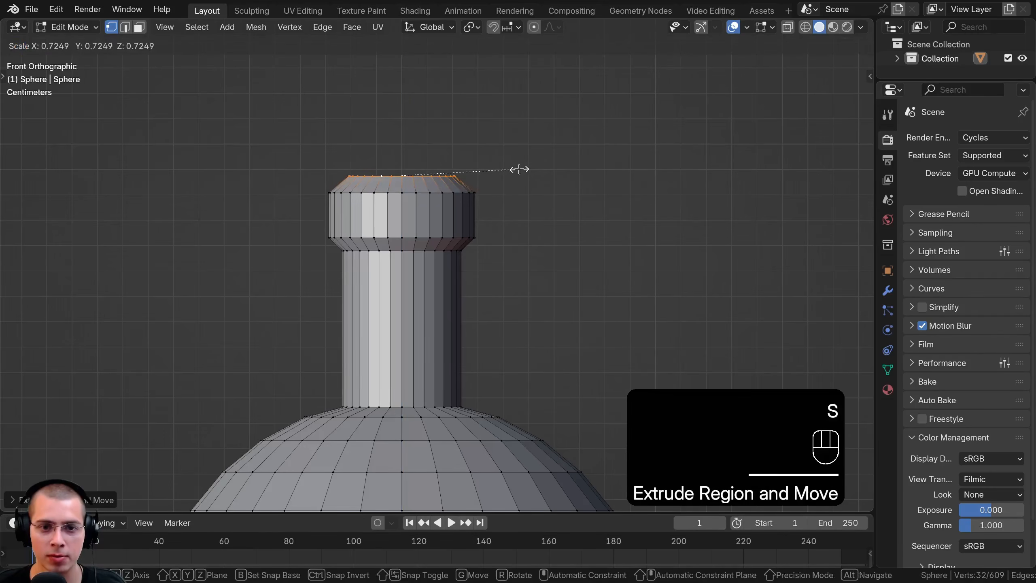
pyautogui.click(532, 196)
# Select the two edge loops bounding the lip band, scale them outward, and stretch the band slightly along Z
pyautogui.scroll(1, 535, 199)
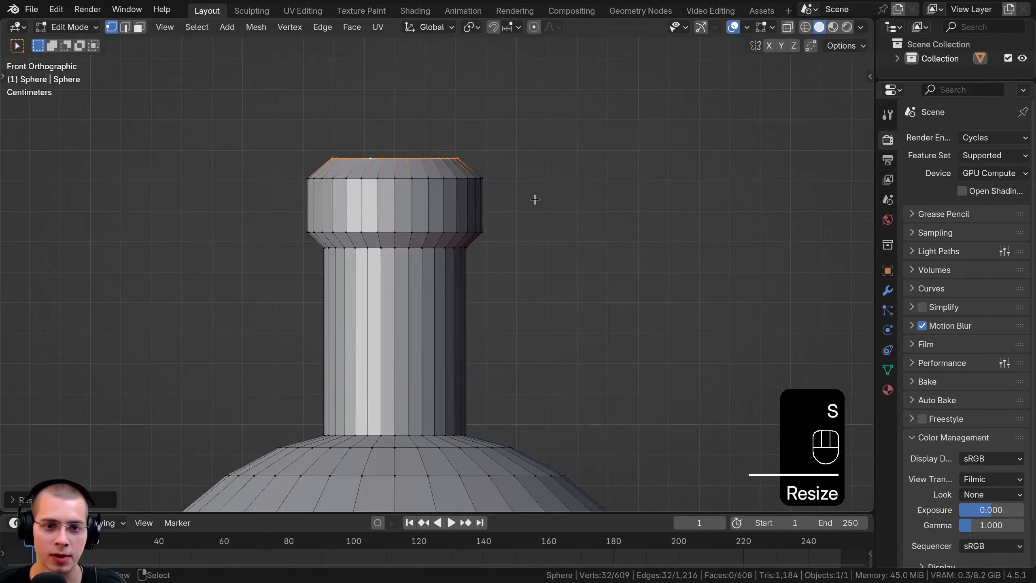
pyautogui.keyDown('alt'); pyautogui.click(420, 179); pyautogui.keyUp('alt')
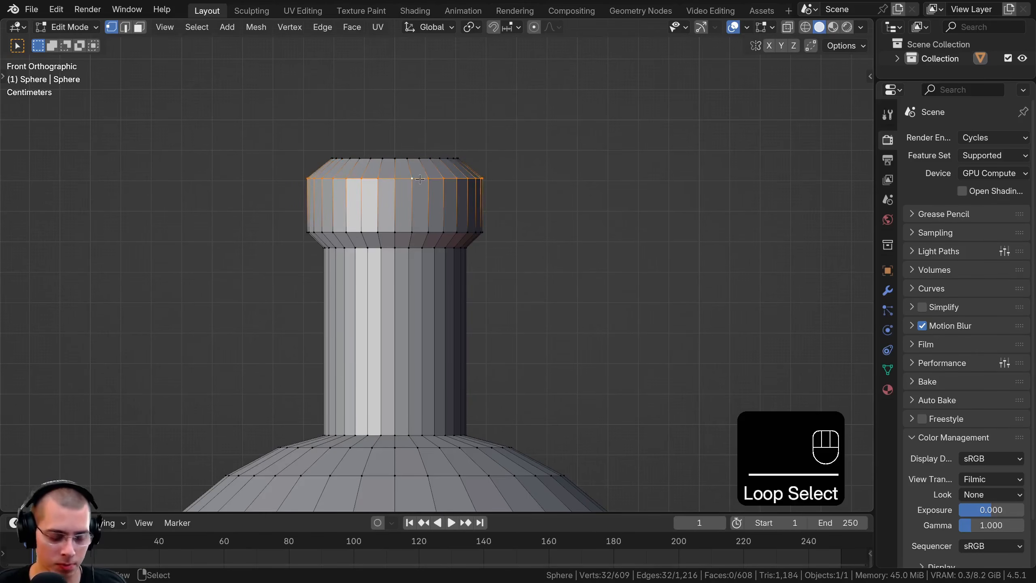
pyautogui.keyDown('alt'); pyautogui.keyDown('shift'); pyautogui.click(422, 231); pyautogui.keyUp('shift'); pyautogui.keyUp('alt')
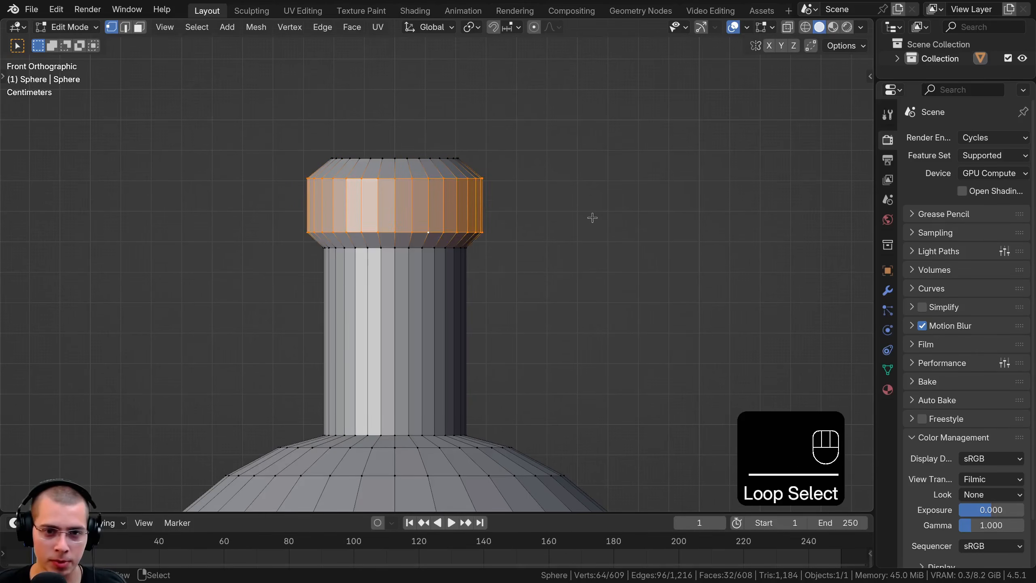
pyautogui.press('s')
pyautogui.click(618, 224)
pyautogui.press('s')
pyautogui.press('z')
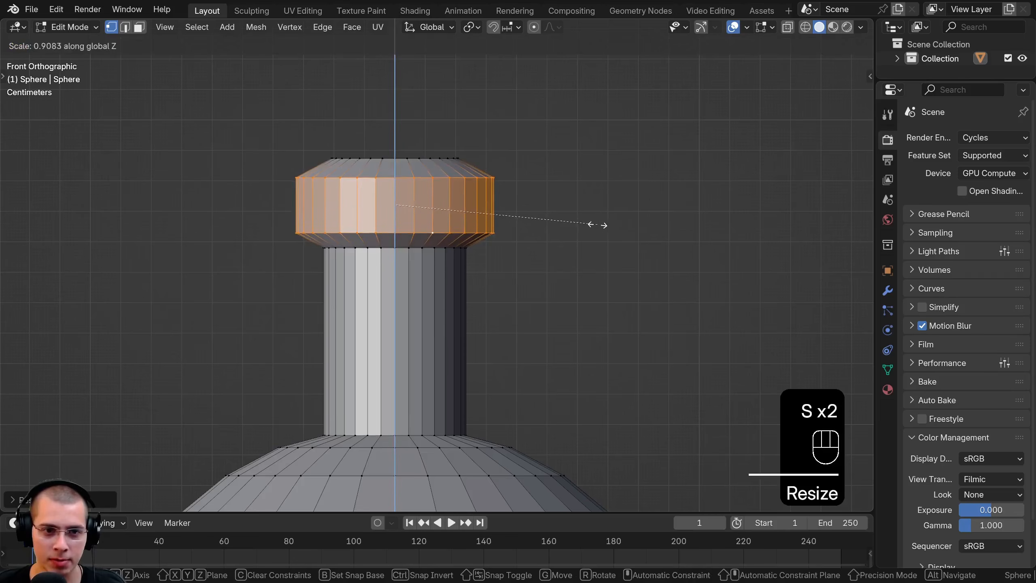
pyautogui.click(610, 225)
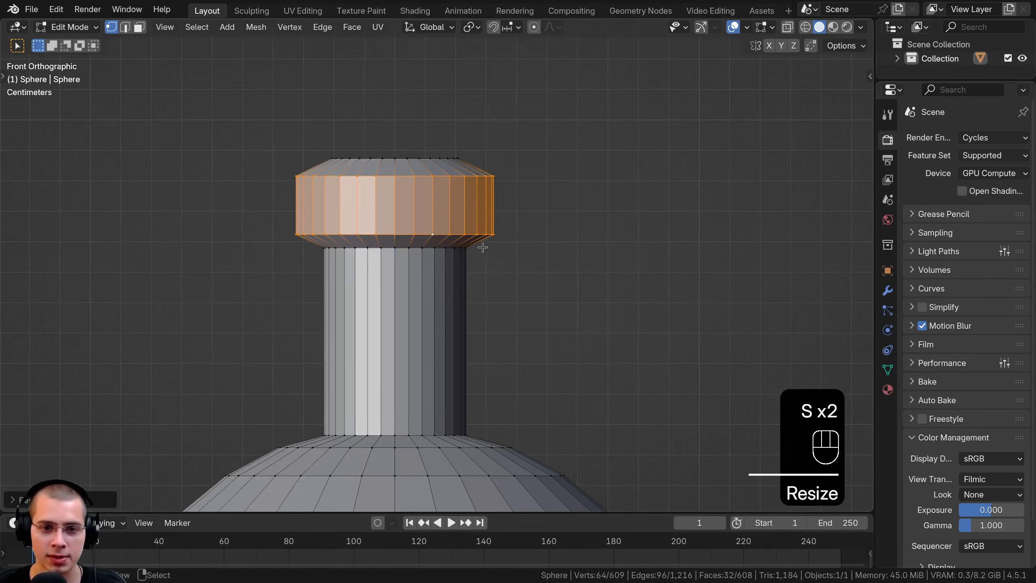
# Fine-tune the lip band's size and shift it slightly along Z
pyautogui.press('s')
pyautogui.press('g')
pyautogui.press('z')
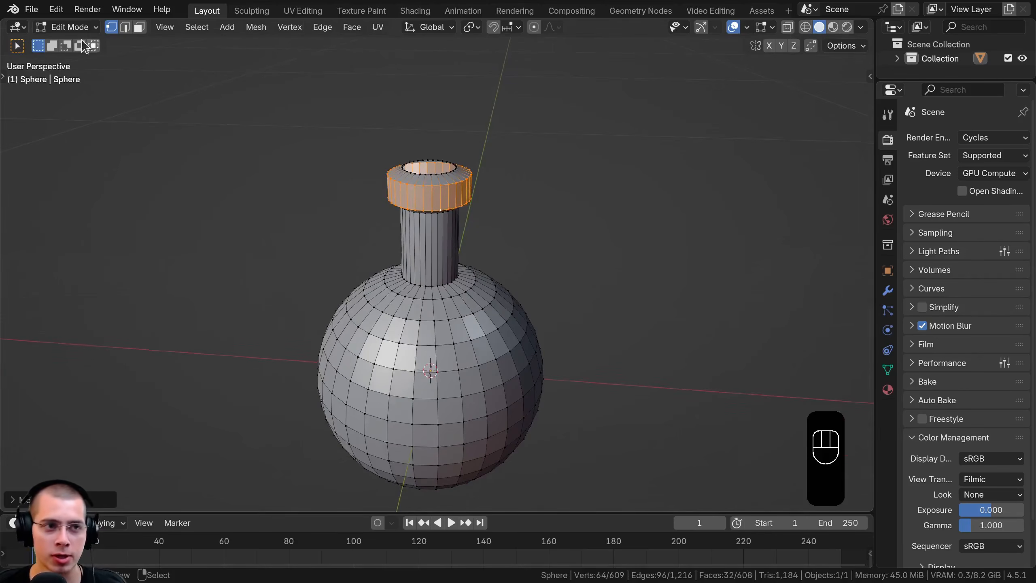
# Save the project as "Megical Potion.blend" in the Magical Potion/V3 folder
pyautogui.click(31, 10)
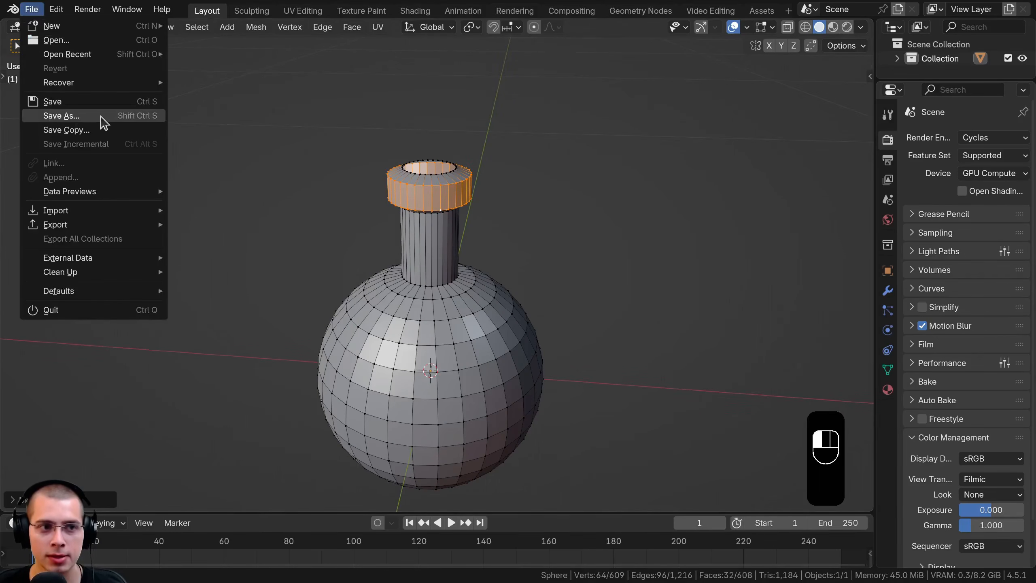
pyautogui.click(95, 121)
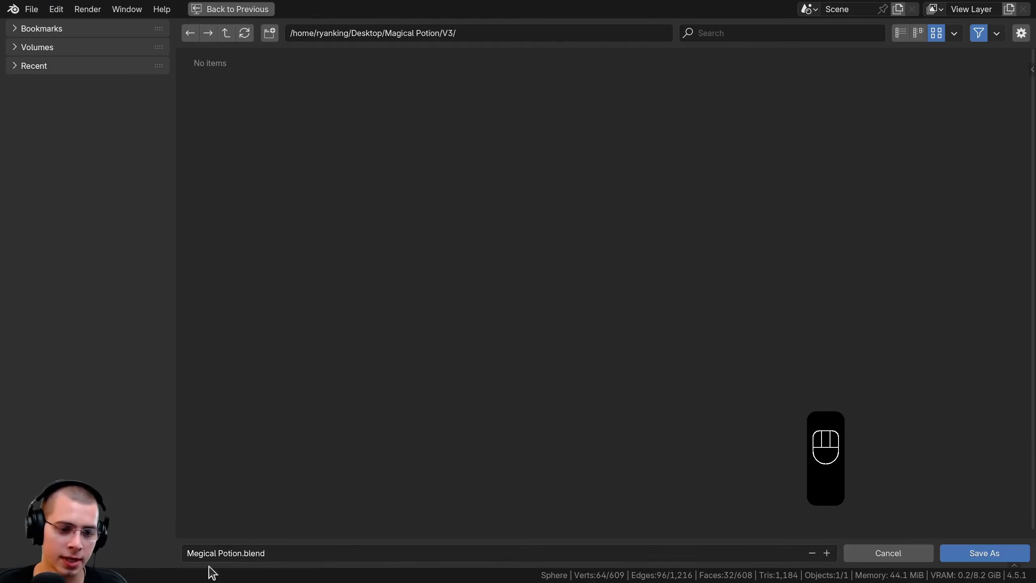
pyautogui.click(995, 557)
pyautogui.moveTo(483, 243); pyautogui.dragTo(502, 208, button='middle')
pyautogui.hotkey('ctrl', 's')
# Return to Object Mode and view the bottle's neck opening up close
pyautogui.moveTo(490, 270); pyautogui.dragTo(356, 255, button='middle')
pyautogui.press('Tab')
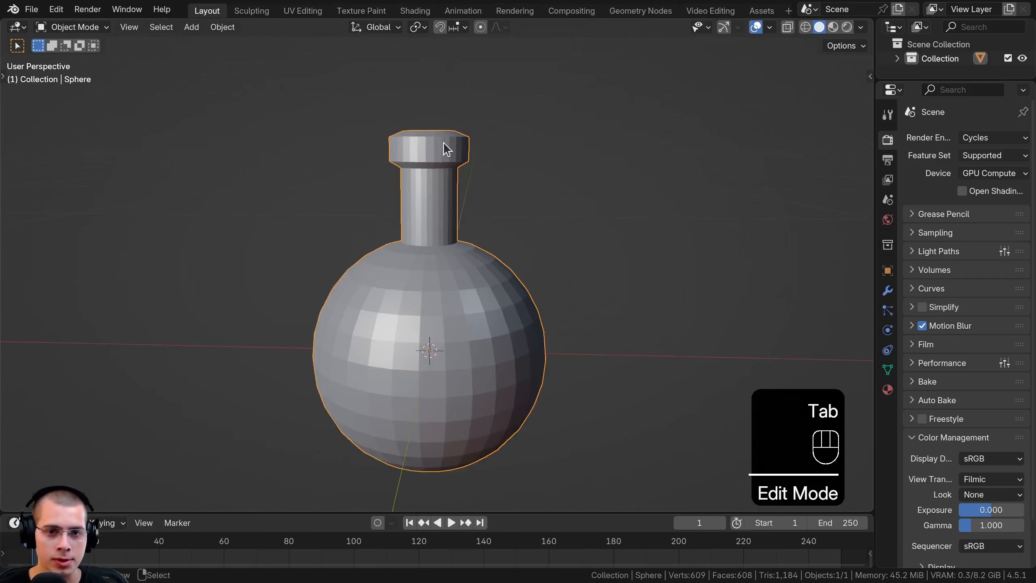
pyautogui.moveTo(443, 142); pyautogui.dragTo(426, 226, button='middle')
pyautogui.scroll(2, 427, 227)
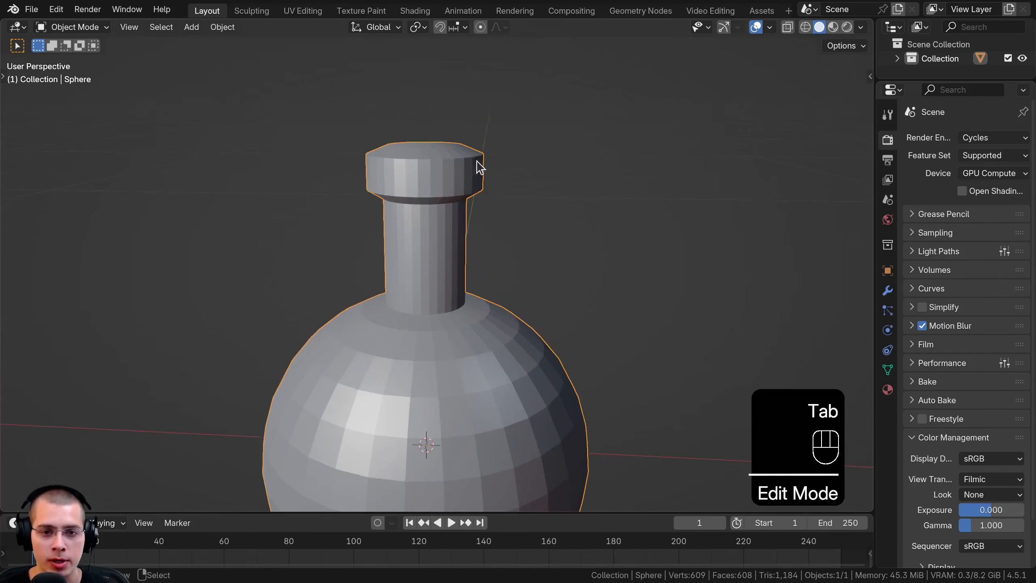
pyautogui.moveTo(462, 180); pyautogui.dragTo(504, 278, button='middle')
pyautogui.keyDown('shift'); pyautogui.moveTo(481, 232); pyautogui.dragTo(483, 261, button='middle'); pyautogui.keyUp('shift')
pyautogui.scroll(2, 469, 241)
pyautogui.moveTo(446, 204); pyautogui.dragTo(443, 206, button='middle')
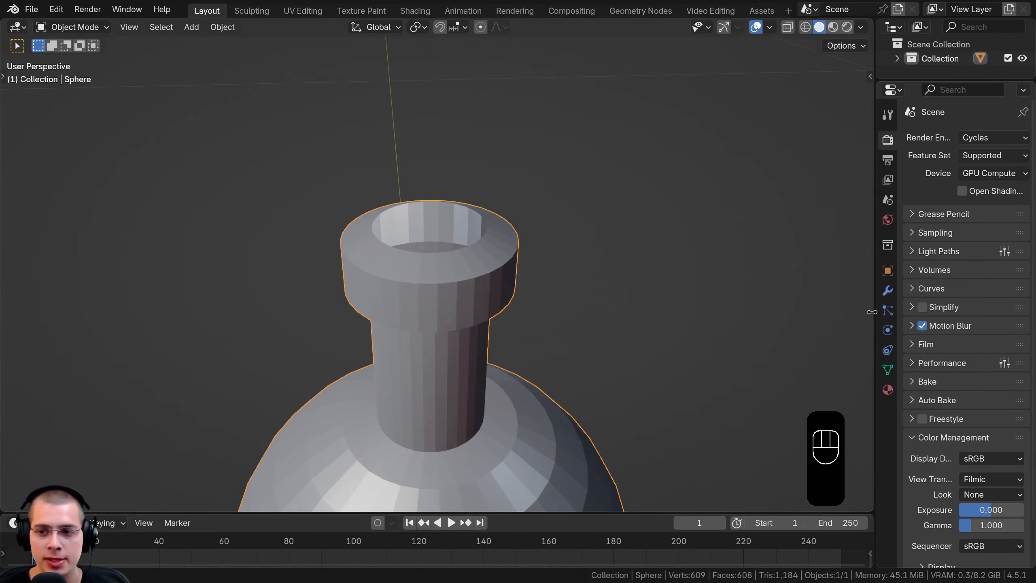
# Add a Solidify modifier to the bottle
pyautogui.click(886, 296)
pyautogui.moveTo(875, 290); pyautogui.dragTo(843, 288)
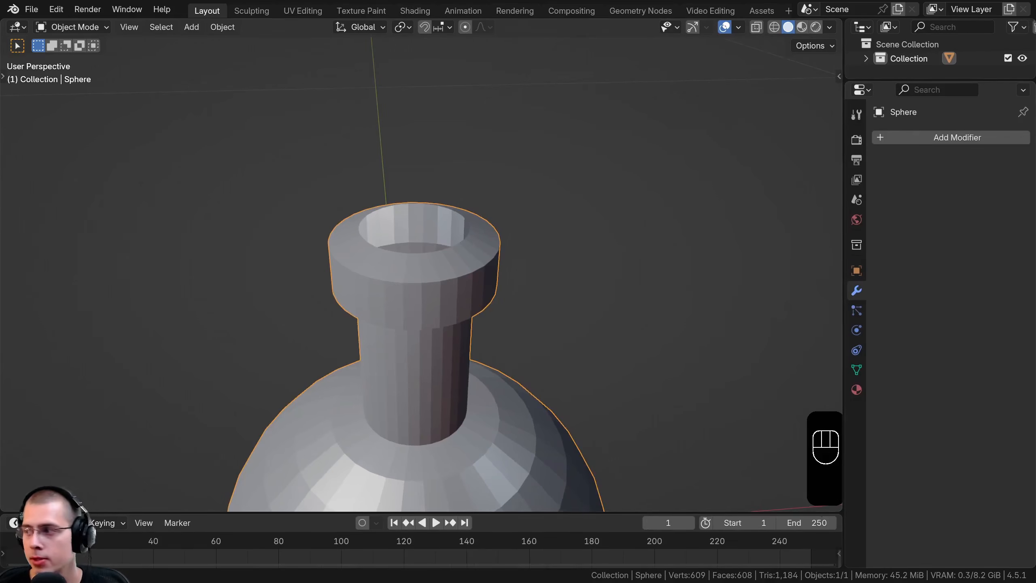
pyautogui.click(976, 138)
pyautogui.write('sol')
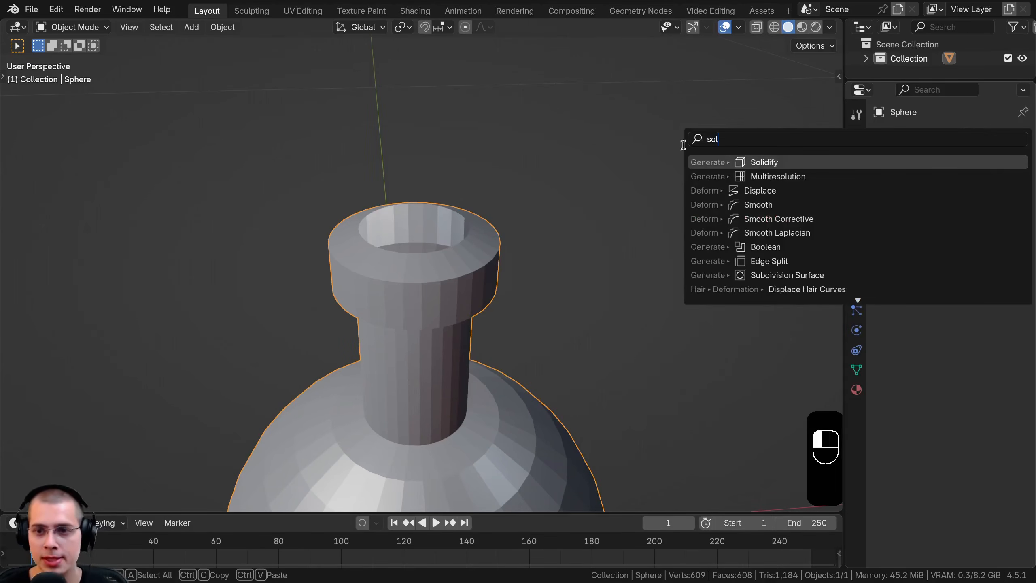
pyautogui.click(738, 164)
# Set the Solidify modifier's thickness to 0.008 m
pyautogui.moveTo(456, 273); pyautogui.dragTo(463, 326, button='middle')
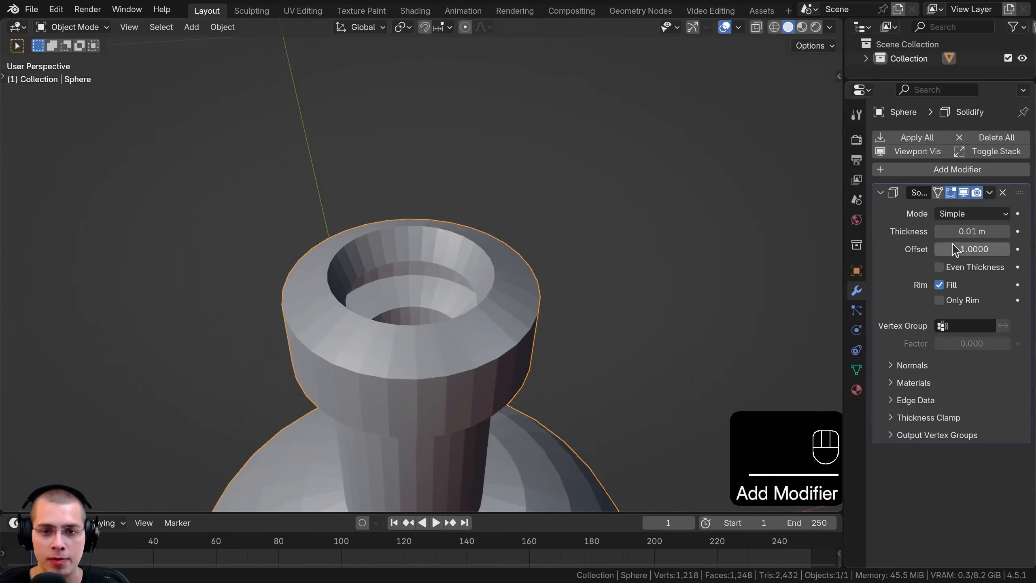
pyautogui.keyDown('shift'); pyautogui.moveTo(972, 231); pyautogui.dragTo(975, 231); pyautogui.keyUp('shift')
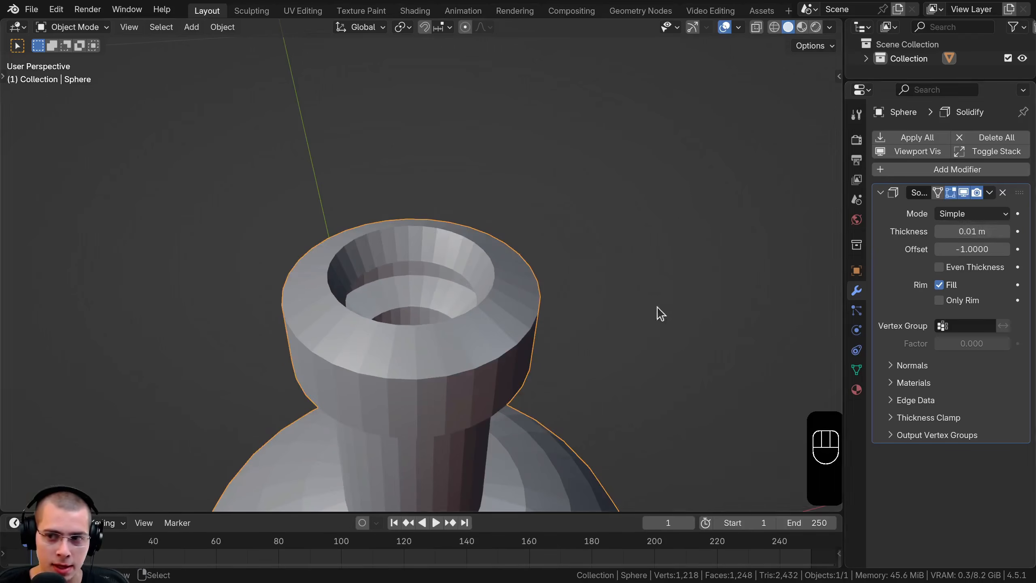
pyautogui.moveTo(584, 312); pyautogui.dragTo(576, 297, button='middle')
pyautogui.keyDown('shift'); pyautogui.moveTo(972, 231); pyautogui.dragTo(970, 231); pyautogui.keyUp('shift')
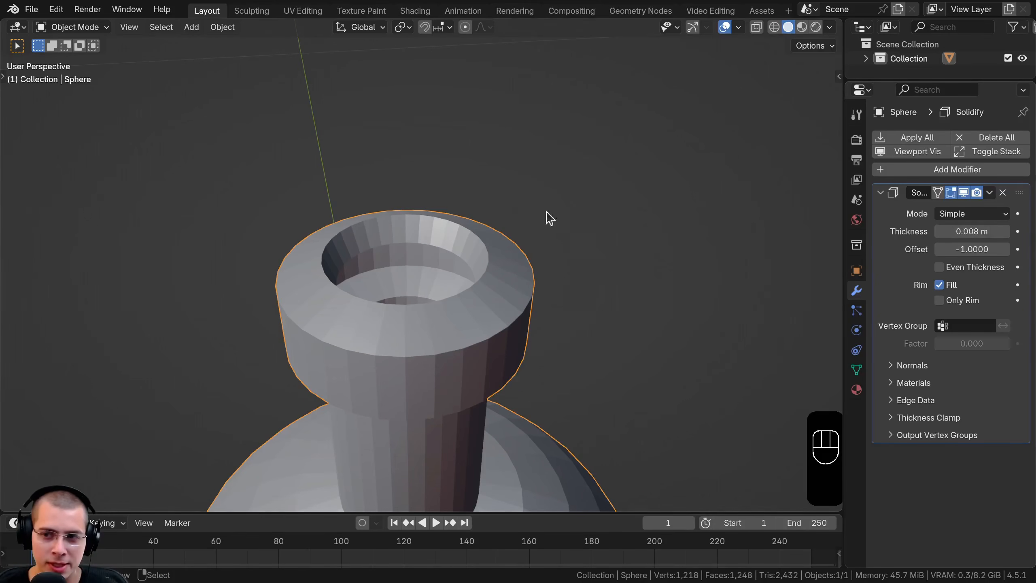
# Check the bottle's shape from several angles and set the Solidify thickness to 0.006 m
pyautogui.scroll(-3, 546, 216)
pyautogui.moveTo(507, 310); pyautogui.dragTo(479, 198, button='middle')
pyautogui.keyDown('shift'); pyautogui.moveTo(506, 482); pyautogui.dragTo(457, 384, button='middle'); pyautogui.keyUp('shift')
pyautogui.scroll(2, 526, 268)
pyautogui.scroll(4, 529, 265)
pyautogui.keyDown('shift'); pyautogui.moveTo(528, 359); pyautogui.dragTo(472, 435, button='middle'); pyautogui.keyUp('shift')
pyautogui.scroll(-1, 452, 278)
pyautogui.scroll(-2, 452, 279)
pyautogui.scroll(2, 456, 279)
pyautogui.scroll(-4, 444, 282)
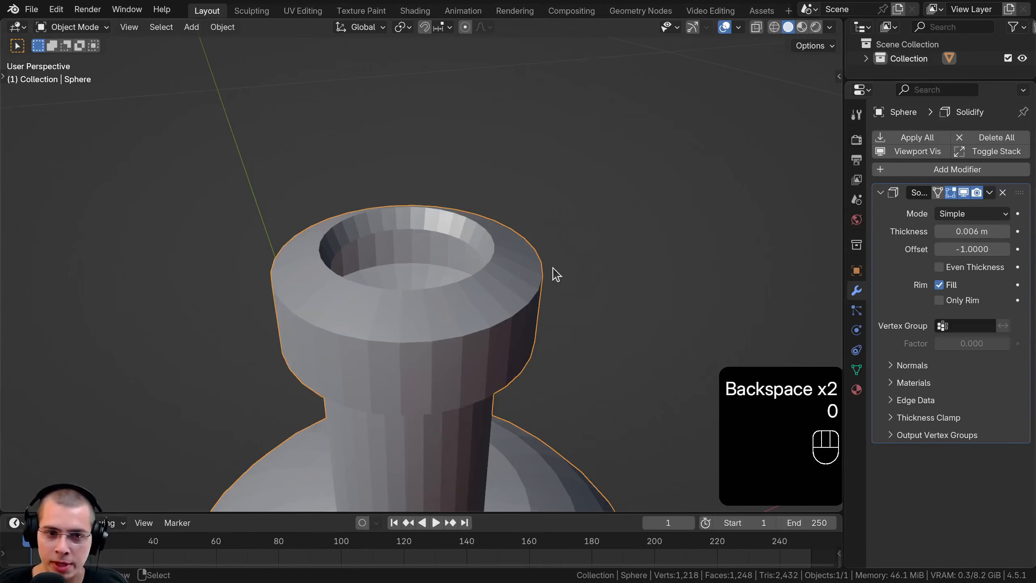
pyautogui.moveTo(552, 273); pyautogui.dragTo(489, 252, button='middle')
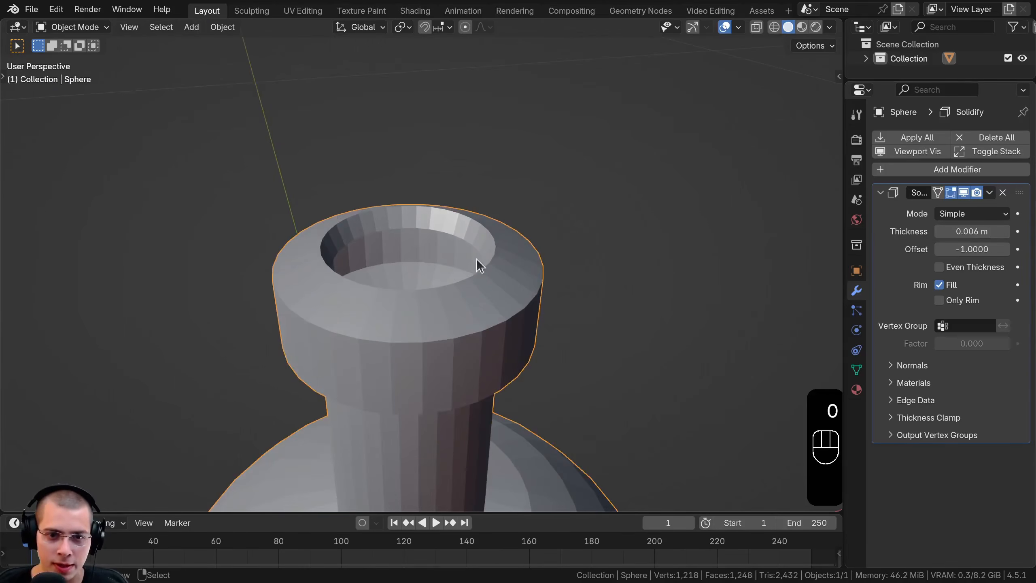
# Add a level 2 Subdivision Surface modifier to the bottle
pyautogui.moveTo(665, 175); pyautogui.dragTo(664, 178, button='middle')
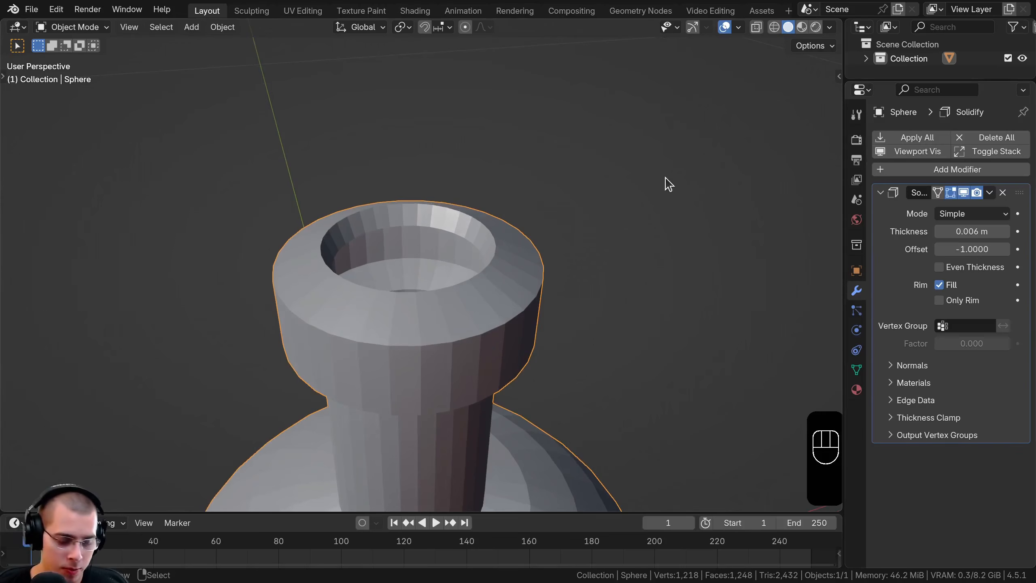
pyautogui.hotkey('ctrl', '2')
pyautogui.scroll(-4, 449, 270)
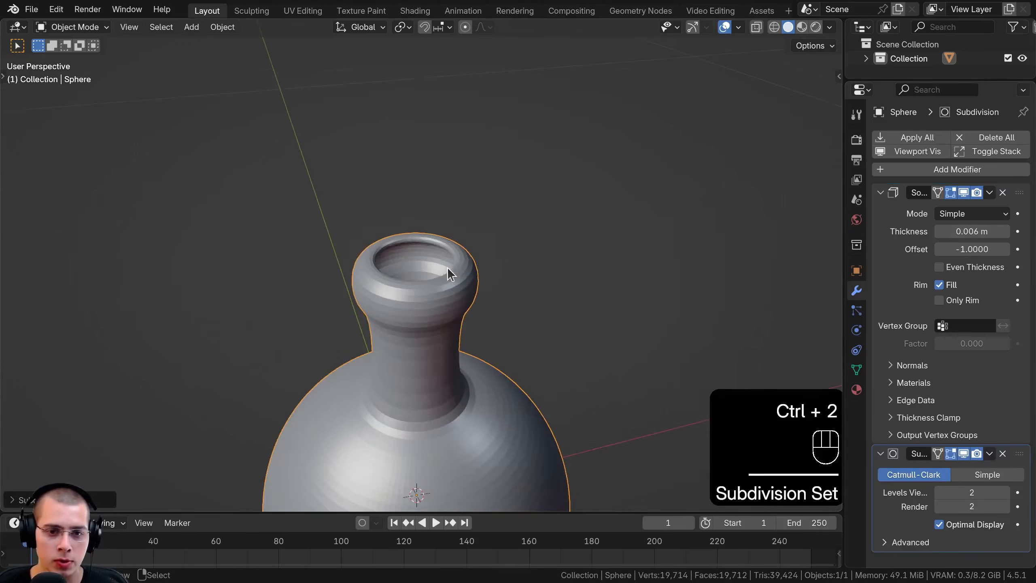
# Collapse the Solidify modifier's settings and apply smooth shading to the bottle
pyautogui.moveTo(446, 268); pyautogui.dragTo(456, 244, button='middle')
pyautogui.click(880, 192)
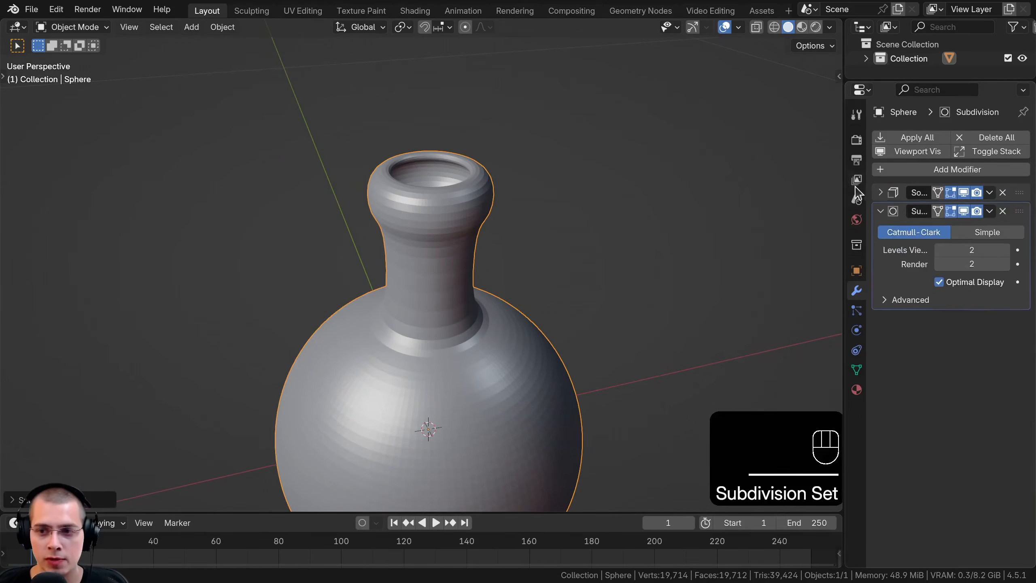
pyautogui.moveTo(844, 228); pyautogui.dragTo(813, 229)
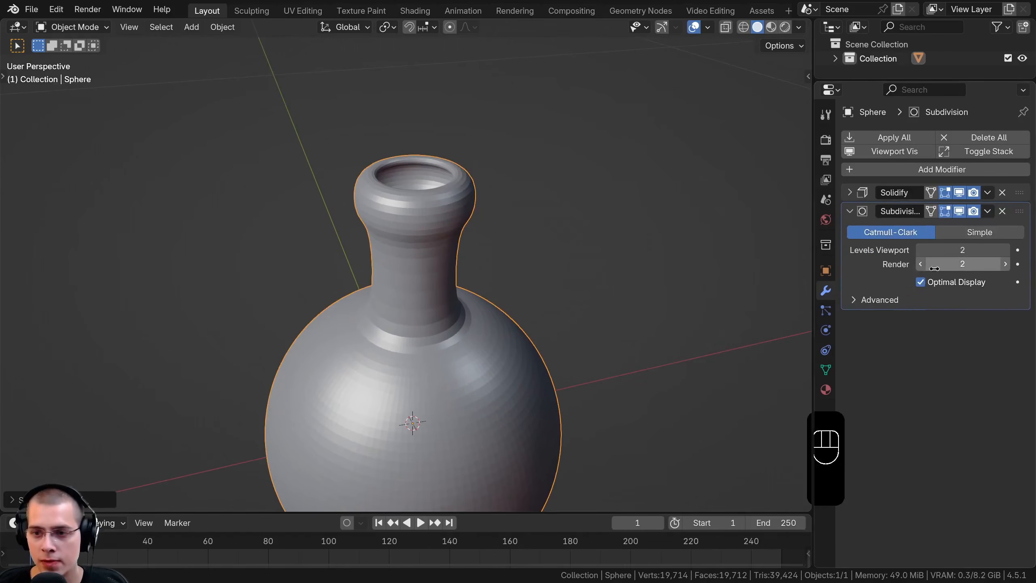
pyautogui.keyDown('shift'); pyautogui.moveTo(555, 198); pyautogui.dragTo(555, 190, button='middle'); pyautogui.keyUp('shift')
pyautogui.press('w')
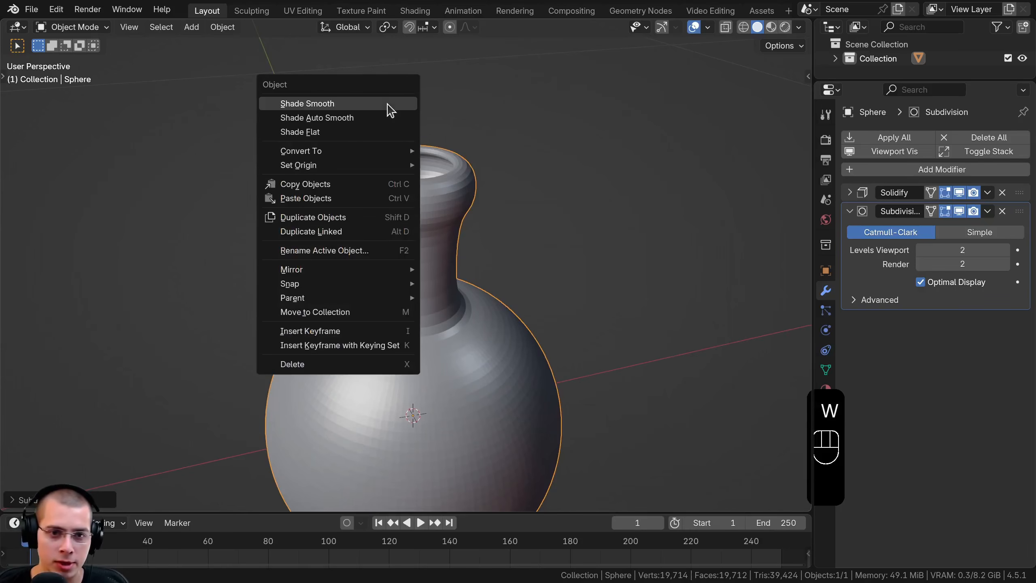
pyautogui.click(293, 107)
pyautogui.keyDown('shift'); pyautogui.moveTo(369, 408); pyautogui.dragTo(369, 287, button='middle'); pyautogui.keyUp('shift')
pyautogui.scroll(5, 501, 189)
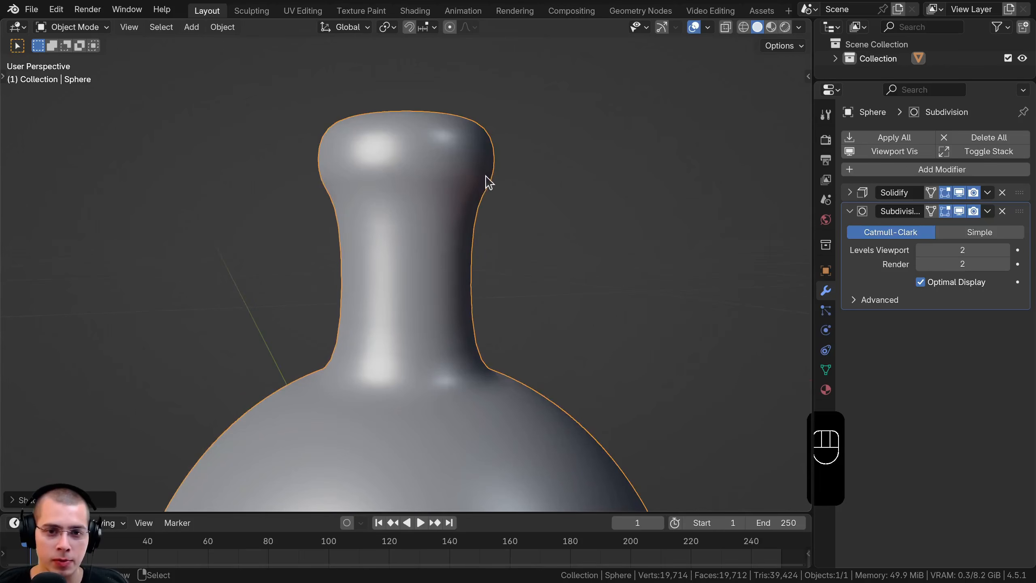
# Add two edge loops around the bottle's neck, one just below the lip and one near the shoulder
pyautogui.keyDown('shift'); pyautogui.moveTo(477, 241); pyautogui.dragTo(481, 225, button='middle'); pyautogui.keyUp('shift')
pyautogui.press('Tab')
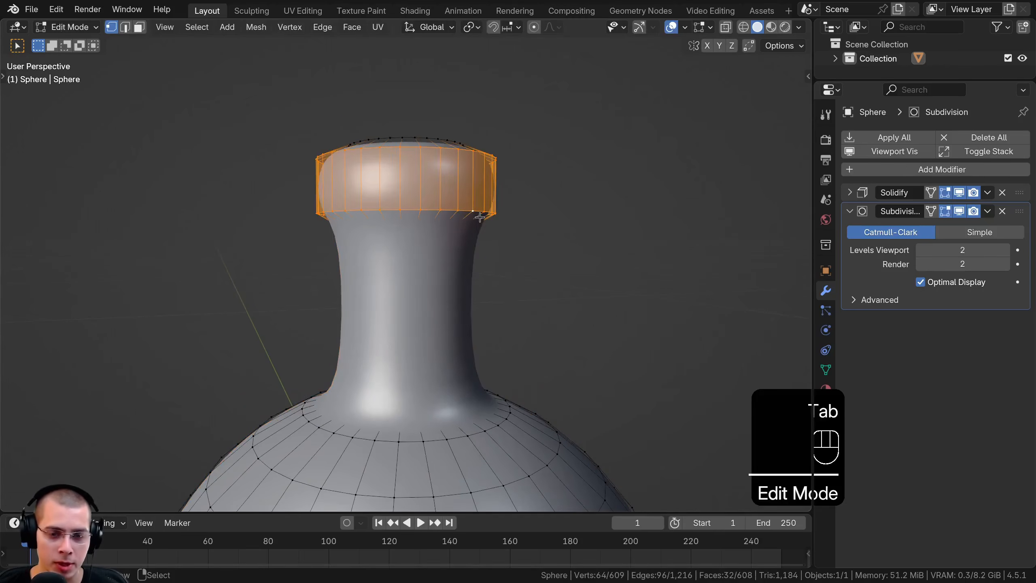
pyautogui.hotkey('ctrl', 'r')
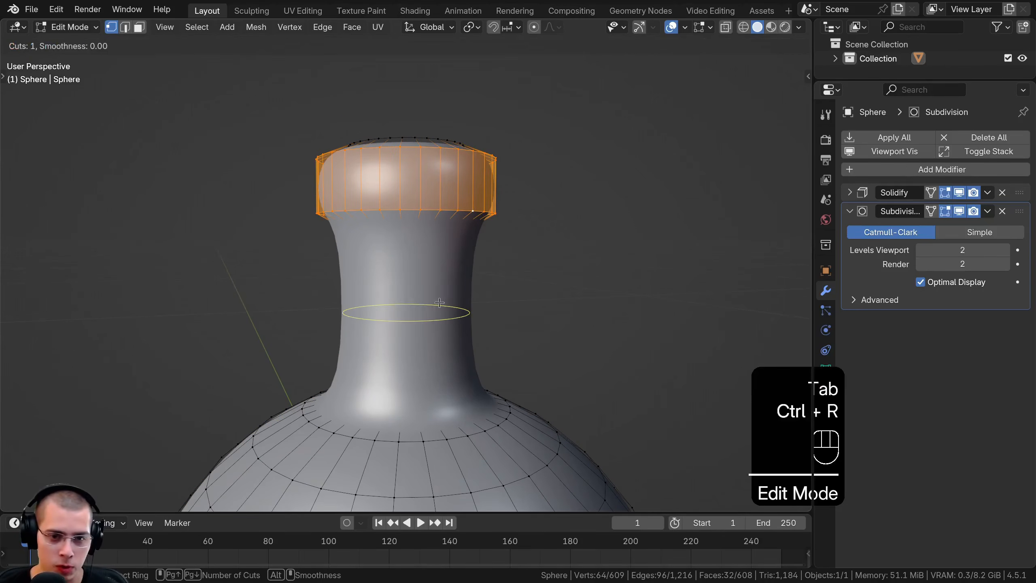
pyautogui.click(458, 311)
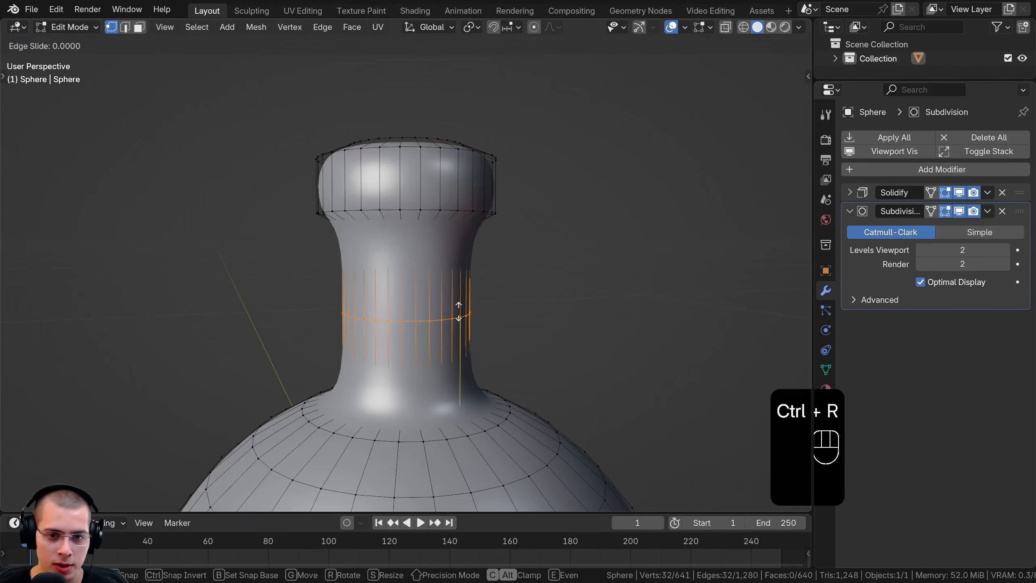
pyautogui.click(470, 244)
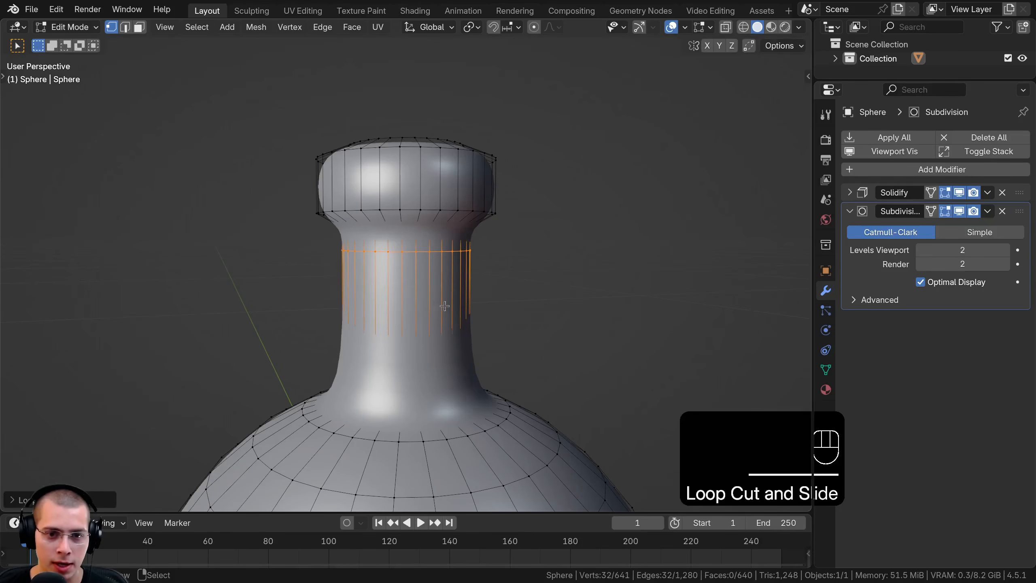
pyautogui.hotkey('ctrl', 'r')
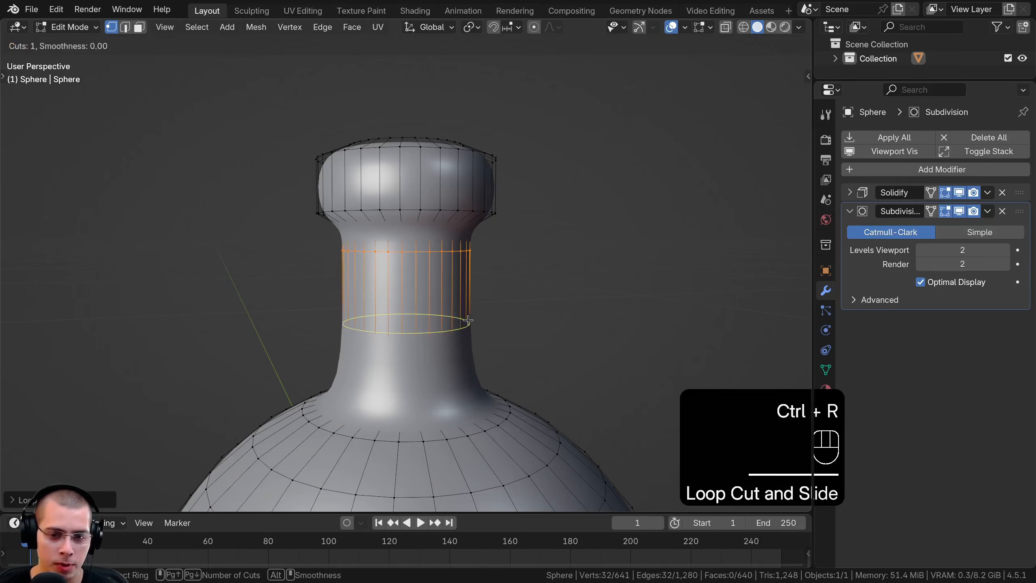
pyautogui.click(468, 320)
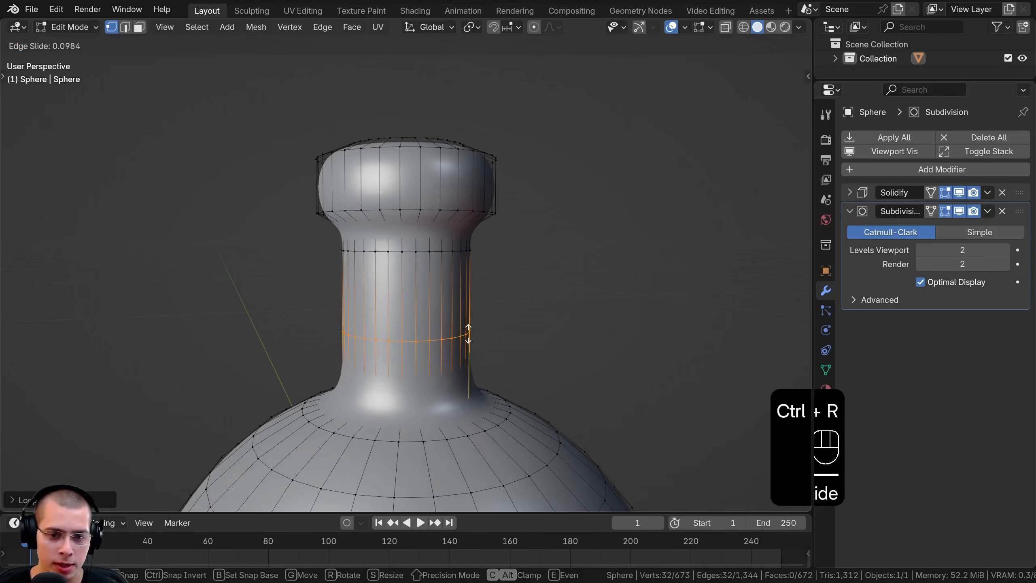
pyautogui.click(469, 368)
# Sharpen the bottle's lip with two edge loops, one near its upper edge and one near its lower edge
pyautogui.keyDown('ctrl'); pyautogui.moveTo(468, 367); pyautogui.dragTo(496, 251, button='middle'); pyautogui.keyUp('ctrl')
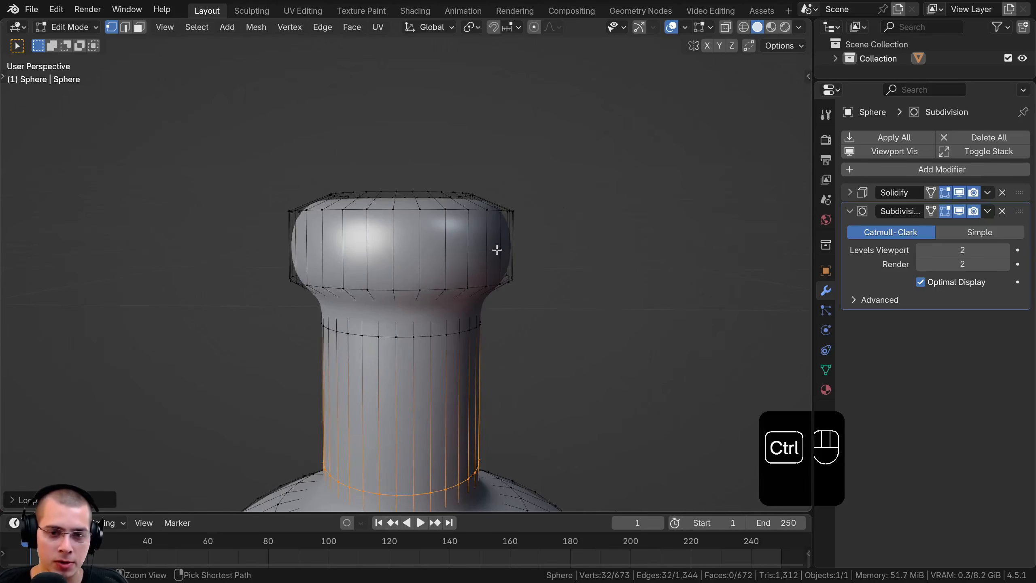
pyautogui.hotkey('ctrl', 'r')
pyautogui.click(496, 243)
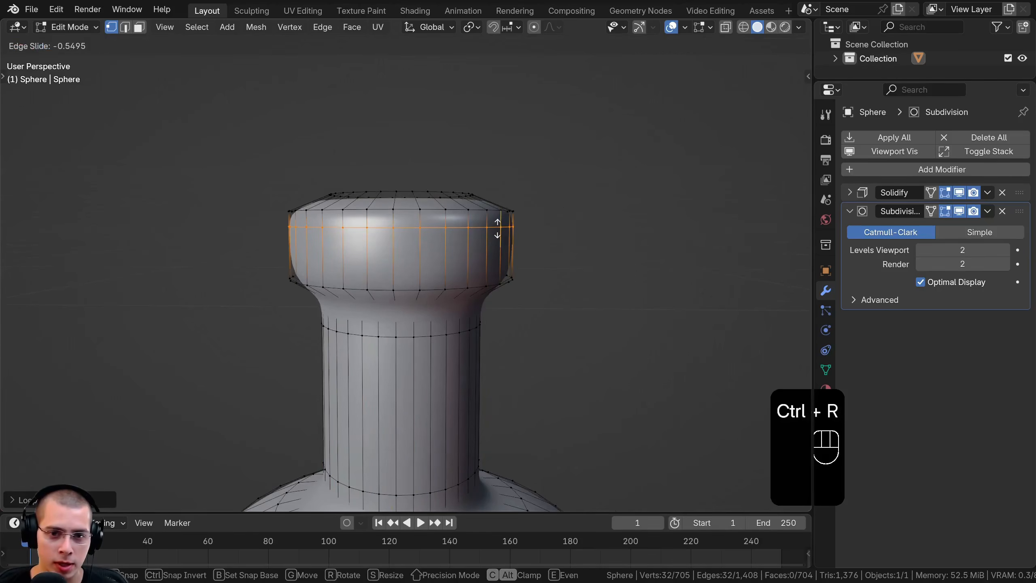
pyautogui.click(497, 228)
pyautogui.hotkey('ctrl', 'r')
pyautogui.click(499, 249)
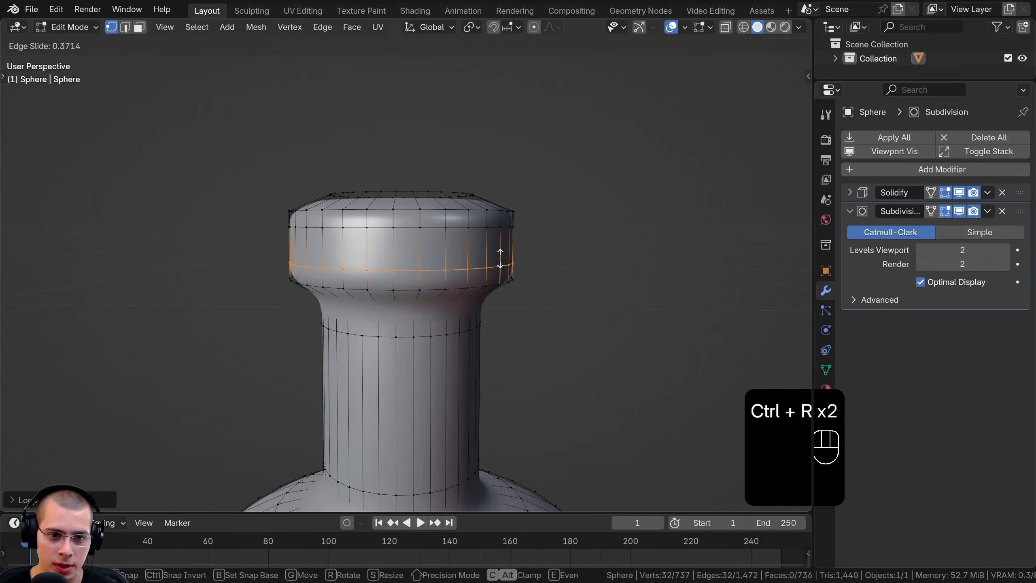
pyautogui.click(500, 258)
pyautogui.press('Tab')
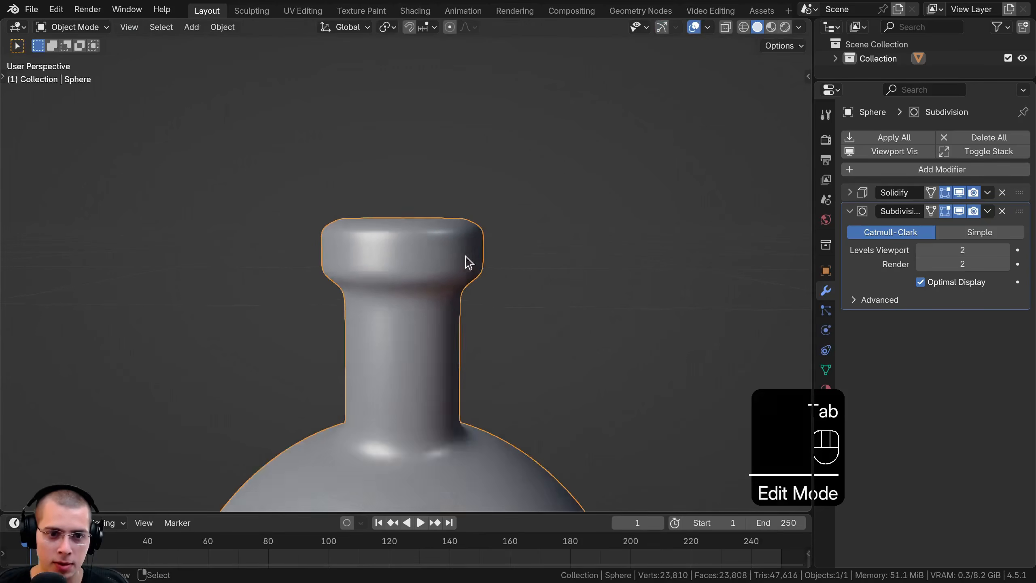
# Shorten the neck by moving the lip and upper neck vertices down about 0.007 m along Z in front wireframe view
pyautogui.scroll(-5, 457, 315)
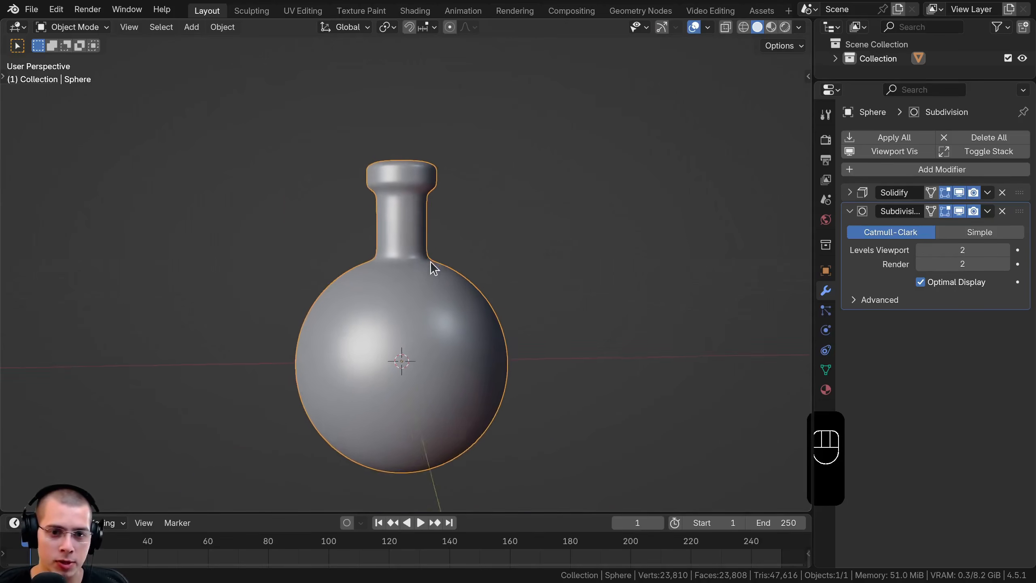
pyautogui.press('a')
pyautogui.press('KP_1')
pyautogui.press('Tab')
pyautogui.scroll(3, 518, 220)
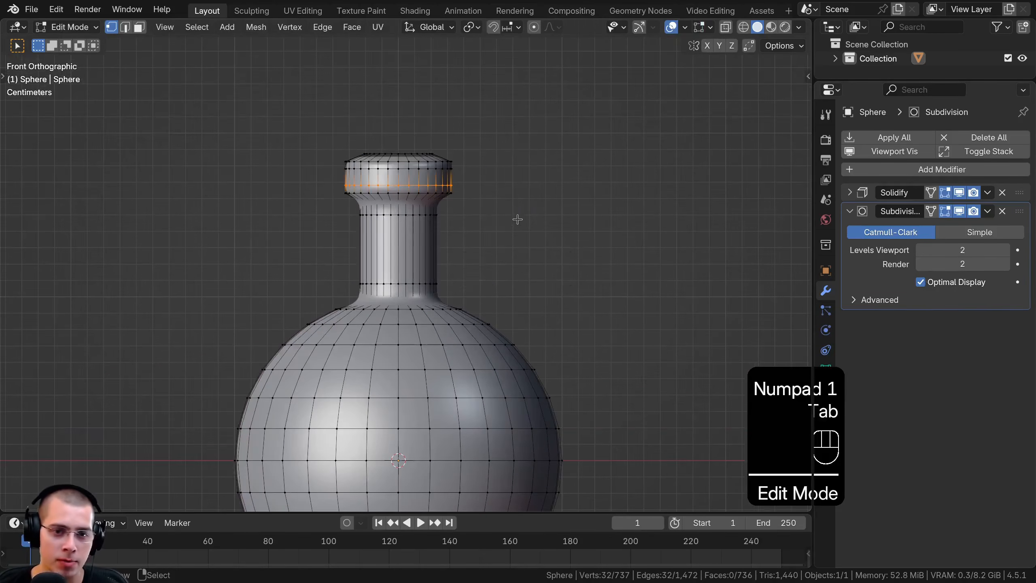
pyautogui.press('z')
pyautogui.click(274, 195)
pyautogui.keyDown('shift'); pyautogui.moveTo(284, 204); pyautogui.dragTo(284, 220, button='middle'); pyautogui.keyUp('shift')
pyautogui.press('a')
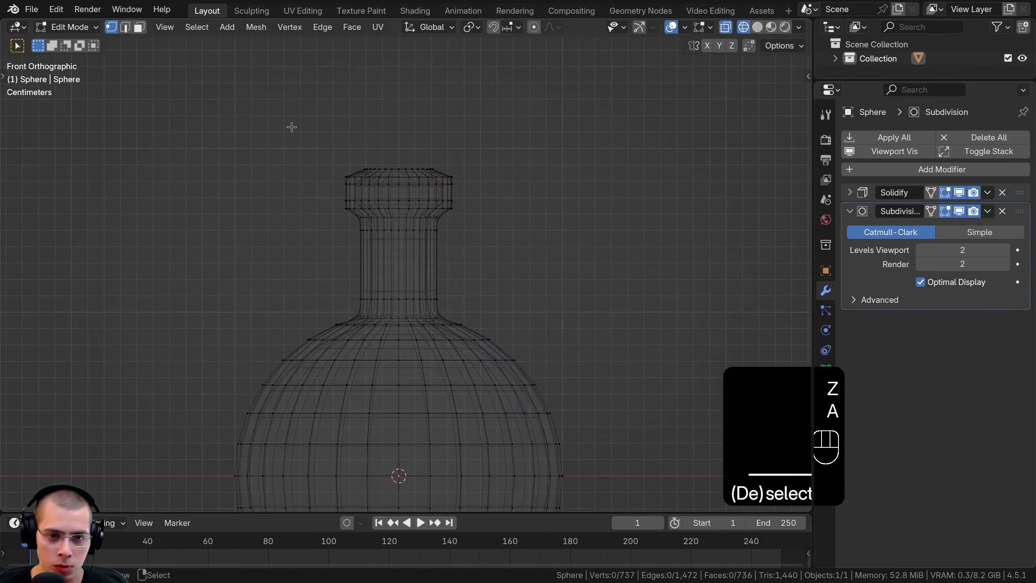
pyautogui.press('b')
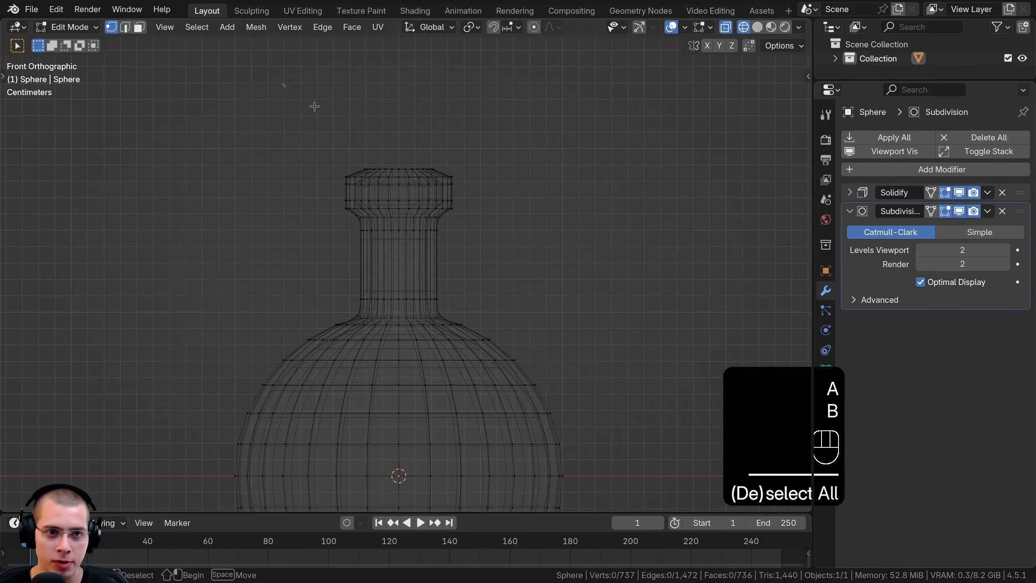
pyautogui.moveTo(282, 83); pyautogui.dragTo(505, 297)
pyautogui.press('g')
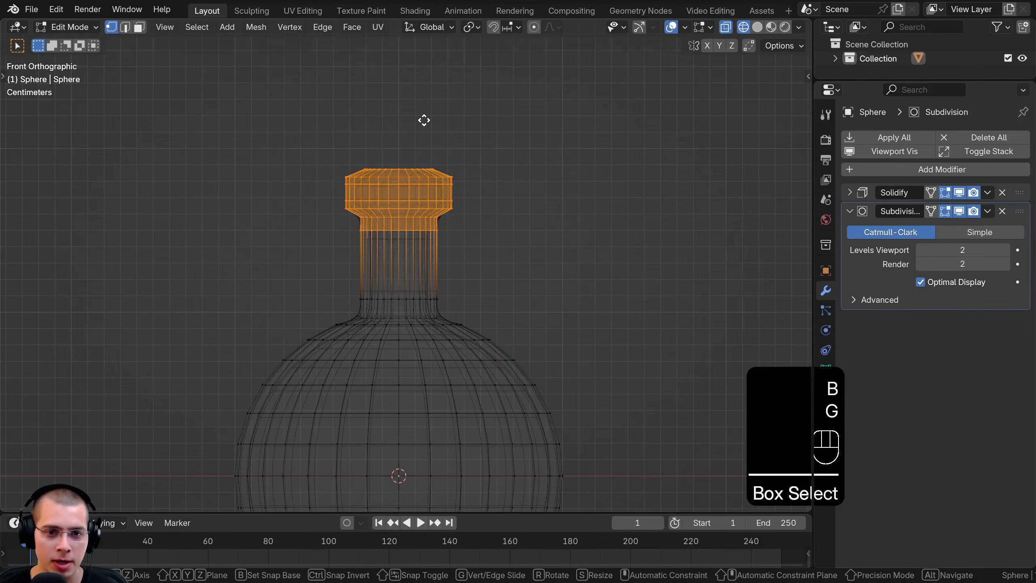
pyautogui.press('z')
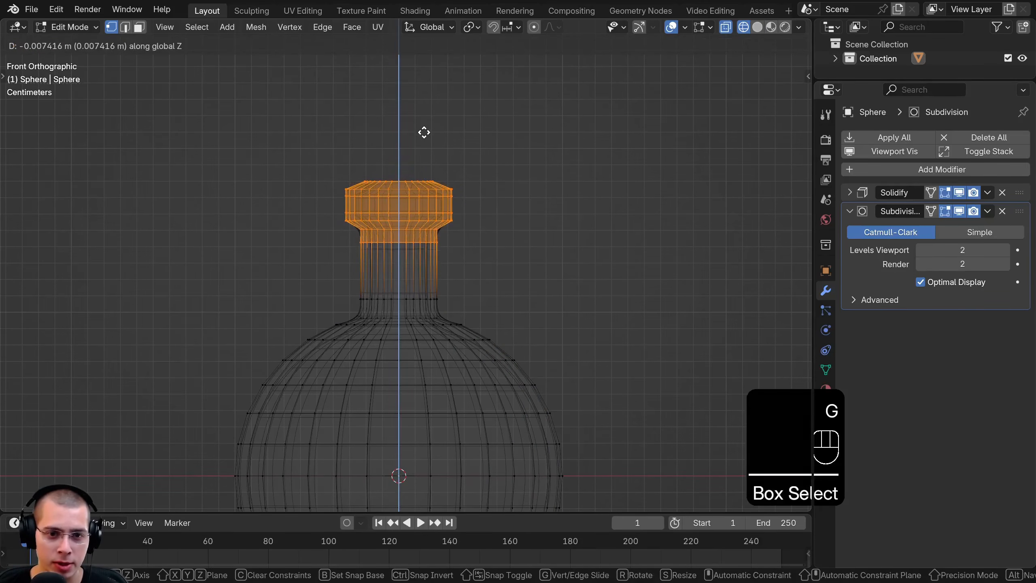
pyautogui.click(423, 133)
pyautogui.press('z')
pyautogui.press('Tab')
pyautogui.scroll(-4, 584, 204)
# Move the lip and upper neck slightly along Z again to fine-tune the neck's length
pyautogui.moveTo(585, 204); pyautogui.dragTo(536, 215, button='middle')
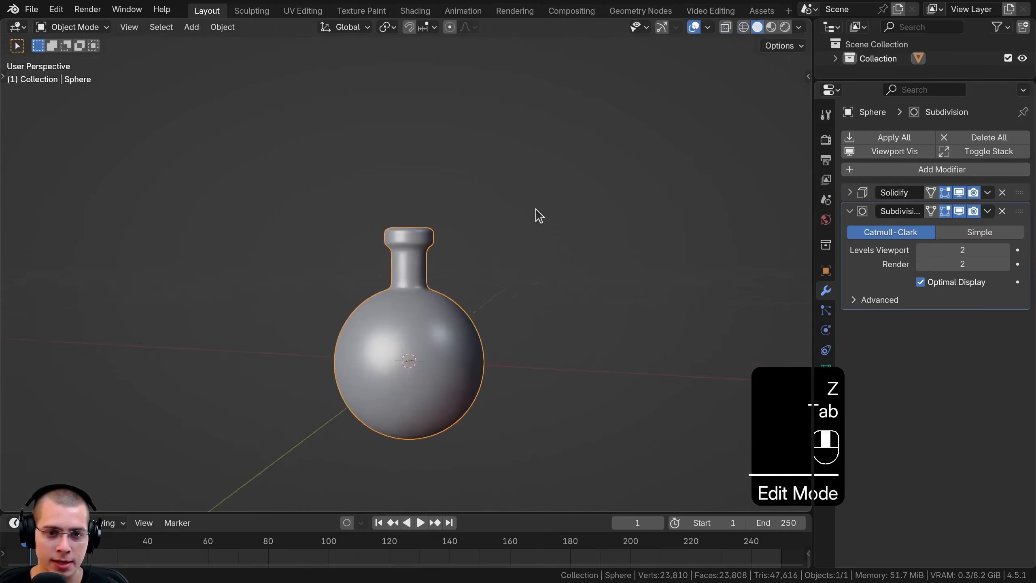
pyautogui.scroll(4, 543, 141)
pyautogui.press('Tab')
pyautogui.press('g')
pyautogui.press('z')
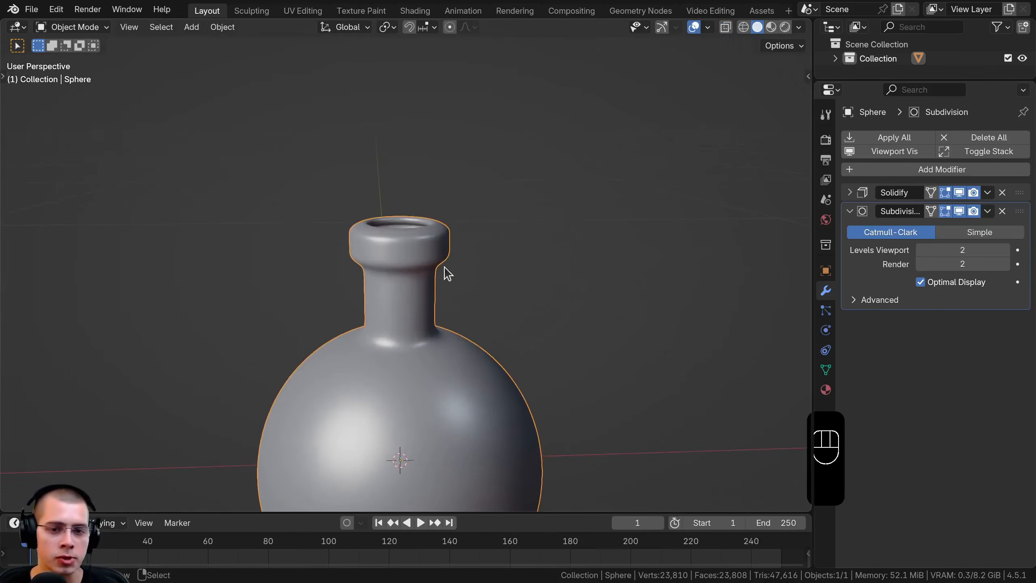
# Reset the 3D cursor to the world origin and add a cylinder there for the cork
pyautogui.scroll(-3, 516, 163)
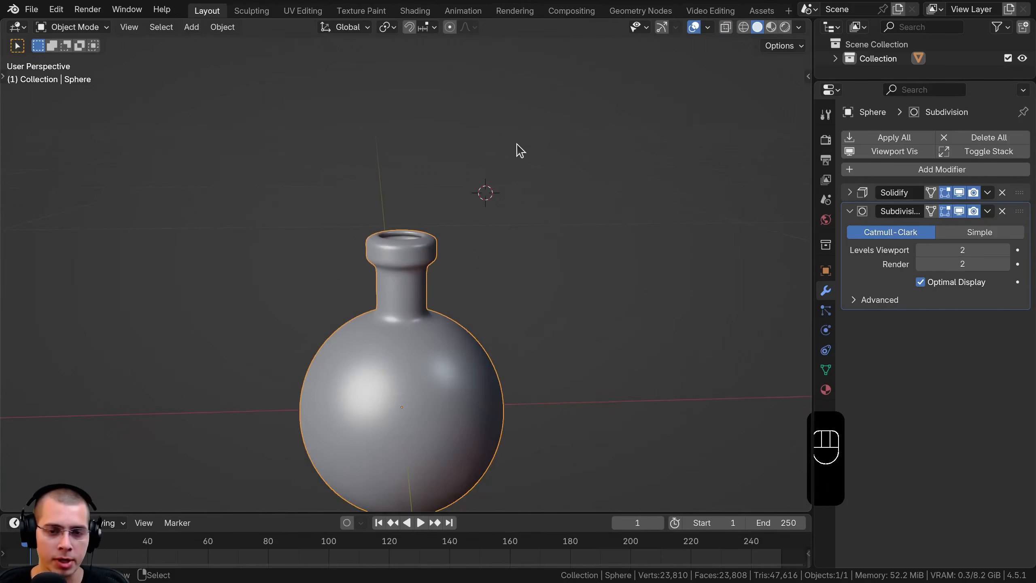
pyautogui.hotkey('shift', 'c')
pyautogui.hotkey('shift', 'c')
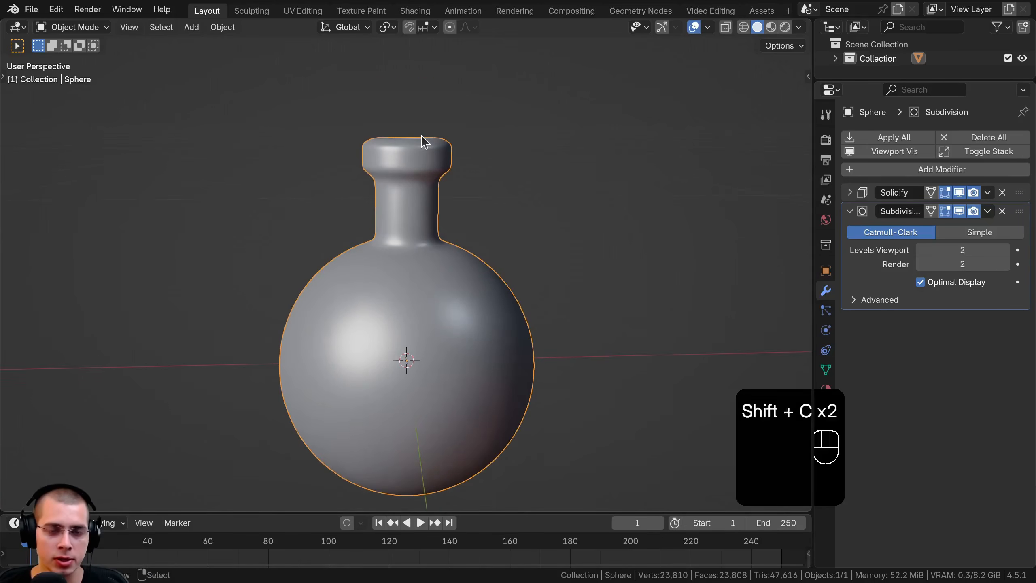
pyautogui.hotkey('shift', 'a')
pyautogui.moveTo(424, 141)
pyautogui.click(526, 205)
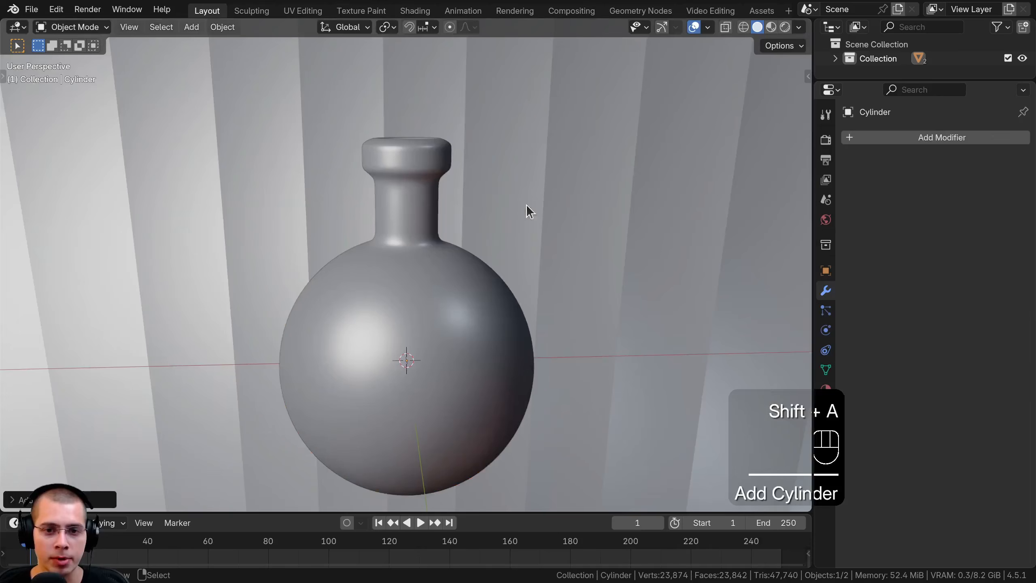
# Scale the cylinder's mesh down in Edit Mode until it is smaller than the bottle's body
pyautogui.scroll(5, 713, 127)
pyautogui.press('Tab')
pyautogui.scroll(-3, 714, 122)
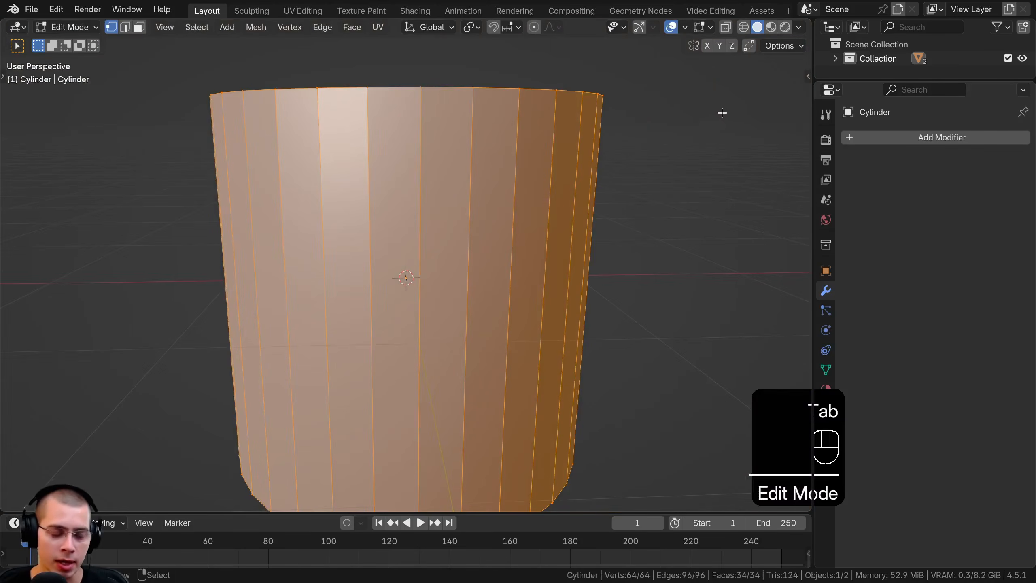
pyautogui.press('s')
pyautogui.click(632, 215)
pyautogui.press('s')
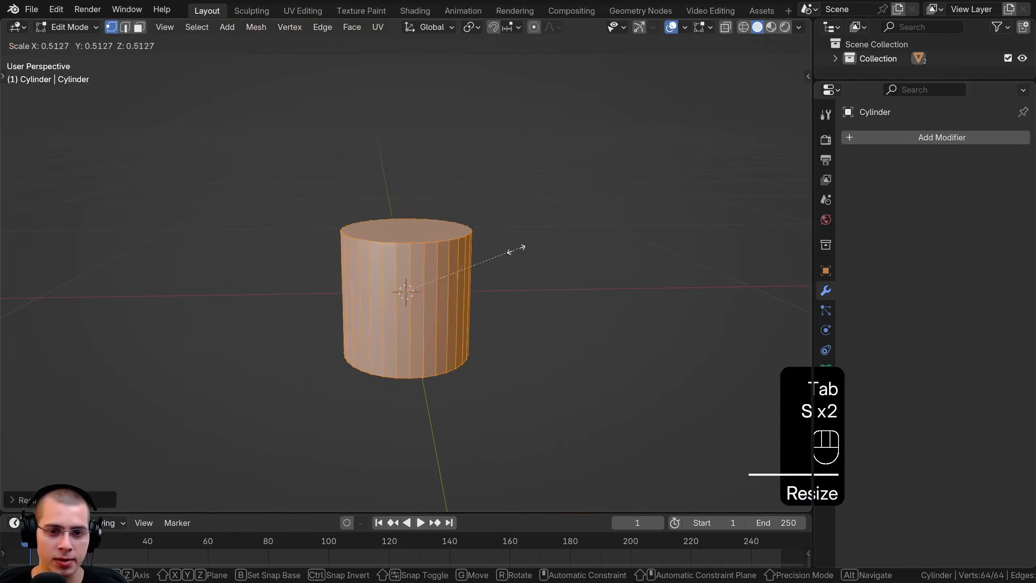
pyautogui.click(436, 286)
pyautogui.press('Tab')
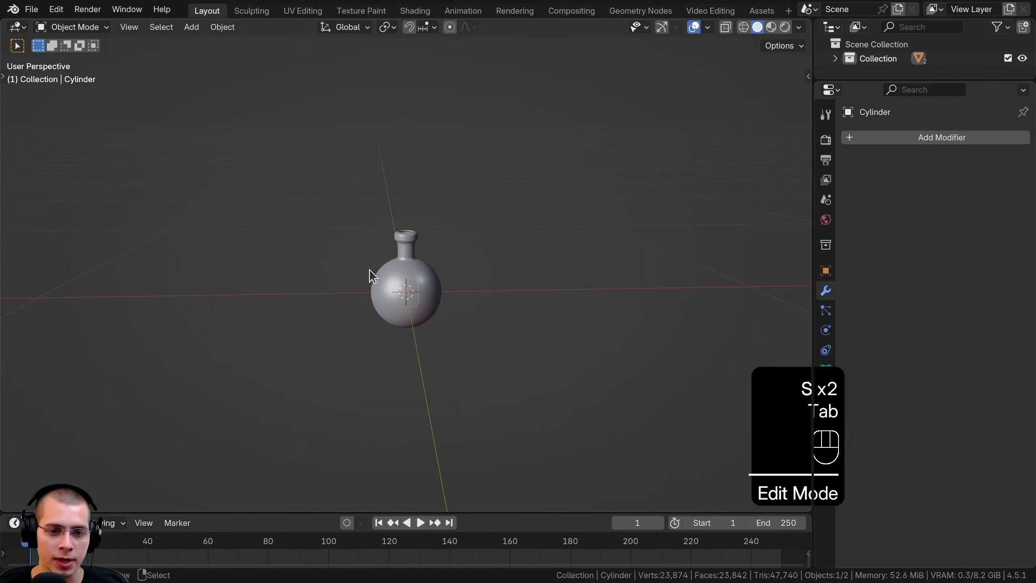
# Move the cylinder straight up along Z to the bottle's mouth
pyautogui.scroll(3, 435, 300)
pyautogui.press('g')
pyautogui.press('z')
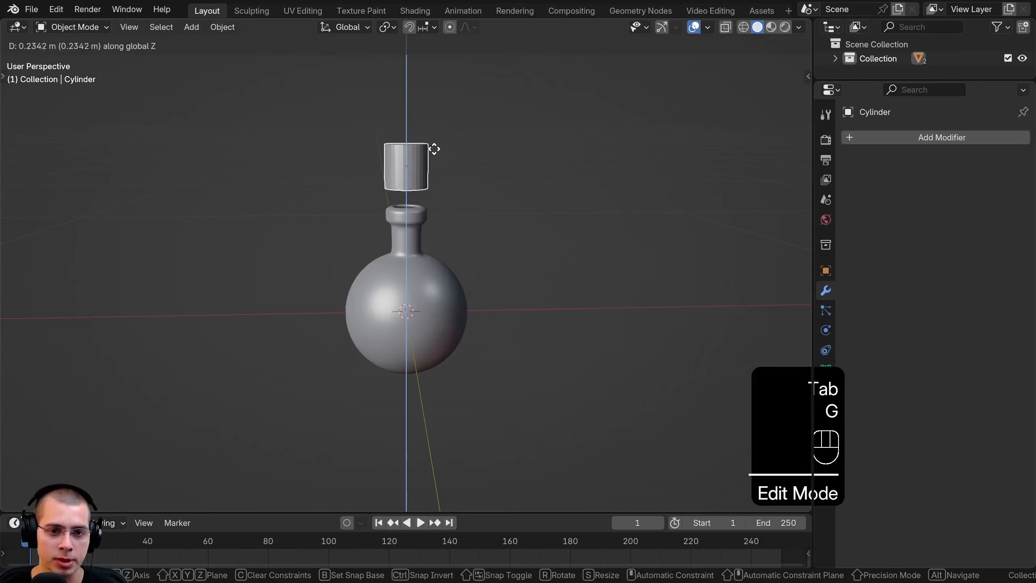
pyautogui.click(433, 189)
# Scale the cylinder's mesh down further so it fits inside the bottle's opening
pyautogui.press('Tab')
pyautogui.scroll(6, 493, 296)
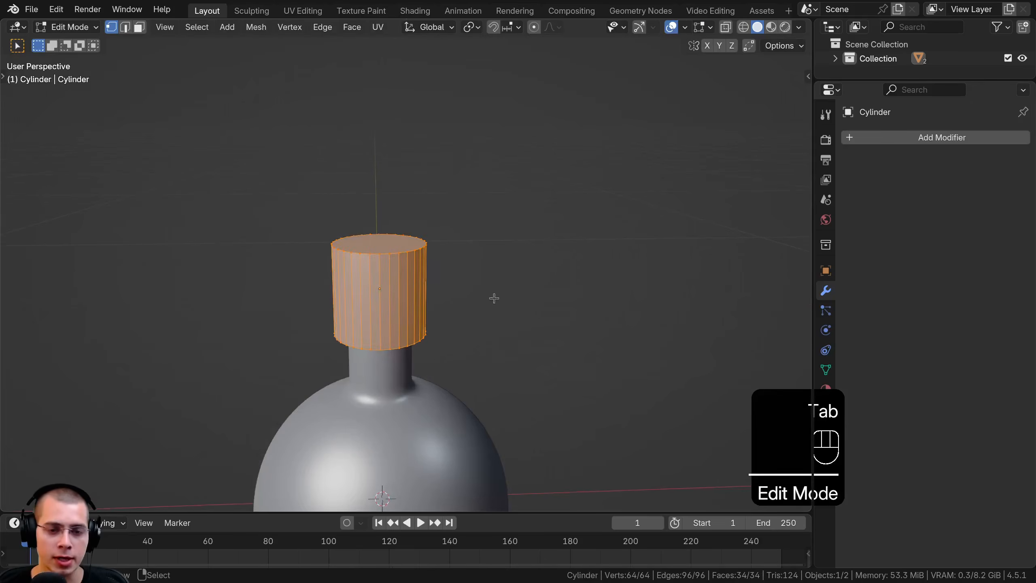
pyautogui.press('s')
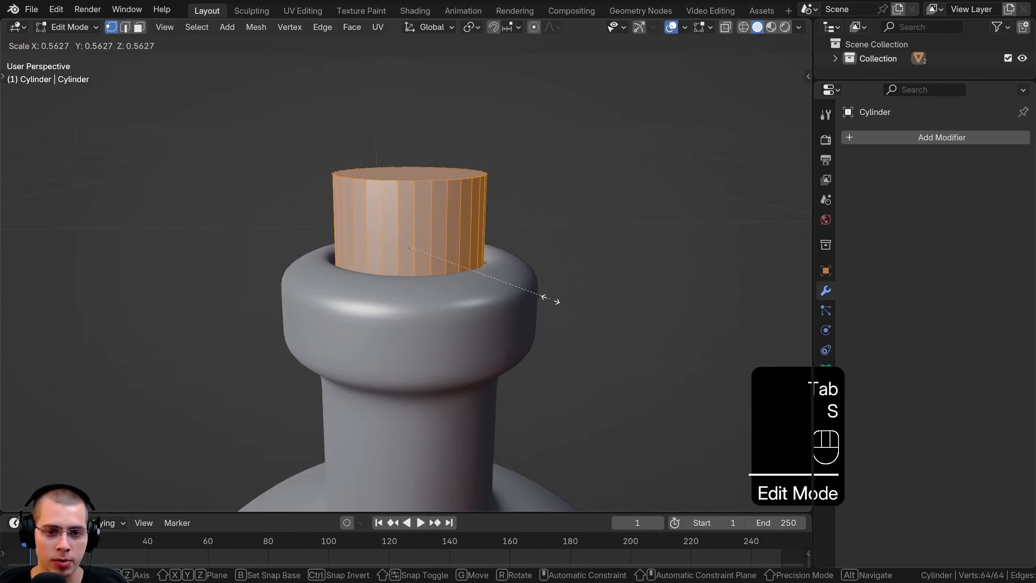
pyautogui.click(555, 302)
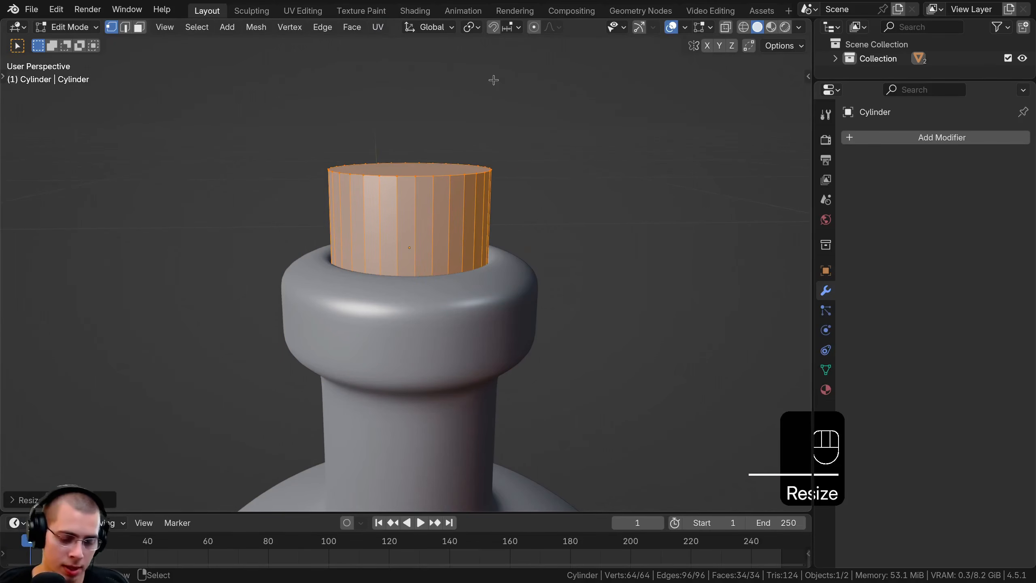
# Taper the cork by scaling up its top face so it is wider than the base
pyautogui.press('3')
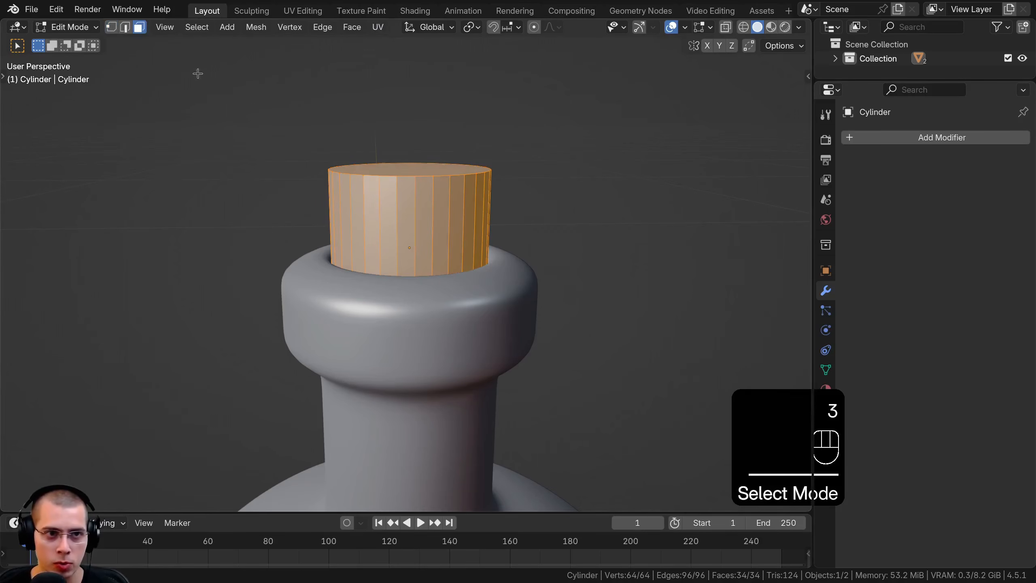
pyautogui.moveTo(428, 162); pyautogui.dragTo(436, 182, button='middle')
pyautogui.click(440, 183)
pyautogui.press('s')
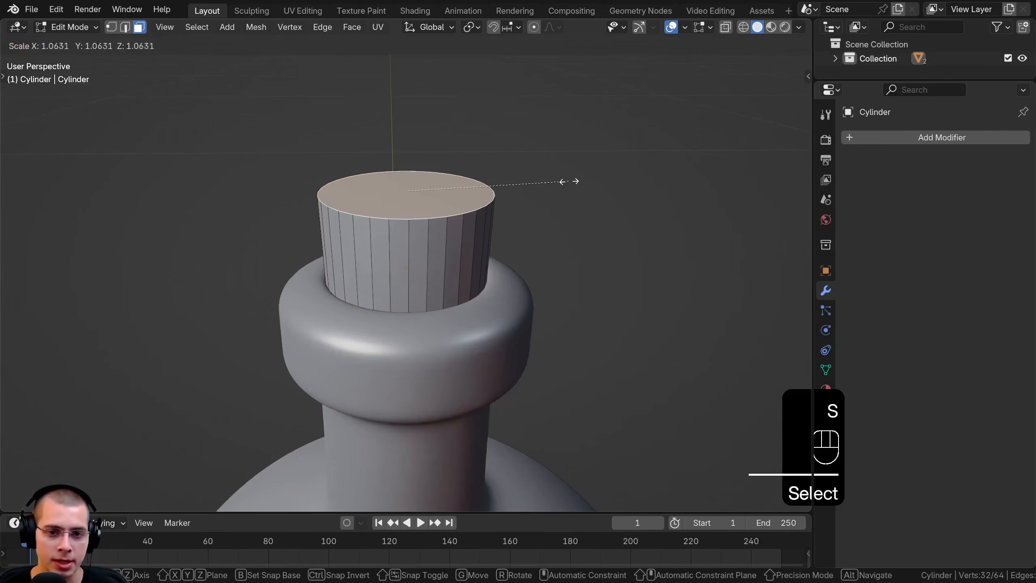
pyautogui.click(595, 181)
pyautogui.moveTo(595, 181); pyautogui.dragTo(459, 302, button='middle')
pyautogui.click(454, 214)
pyautogui.scroll(-4, 454, 214)
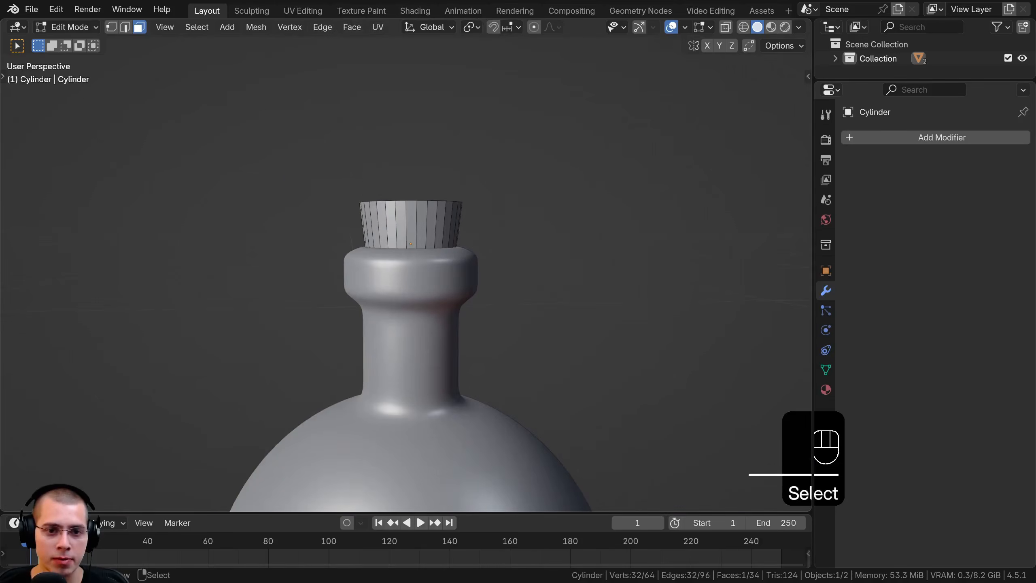
# Scale down the cork's bottom face to narrow its base, and switch the viewport to wireframe shading
pyautogui.press('s')
pyautogui.click(522, 254)
pyautogui.press('z')
pyautogui.click(454, 254)
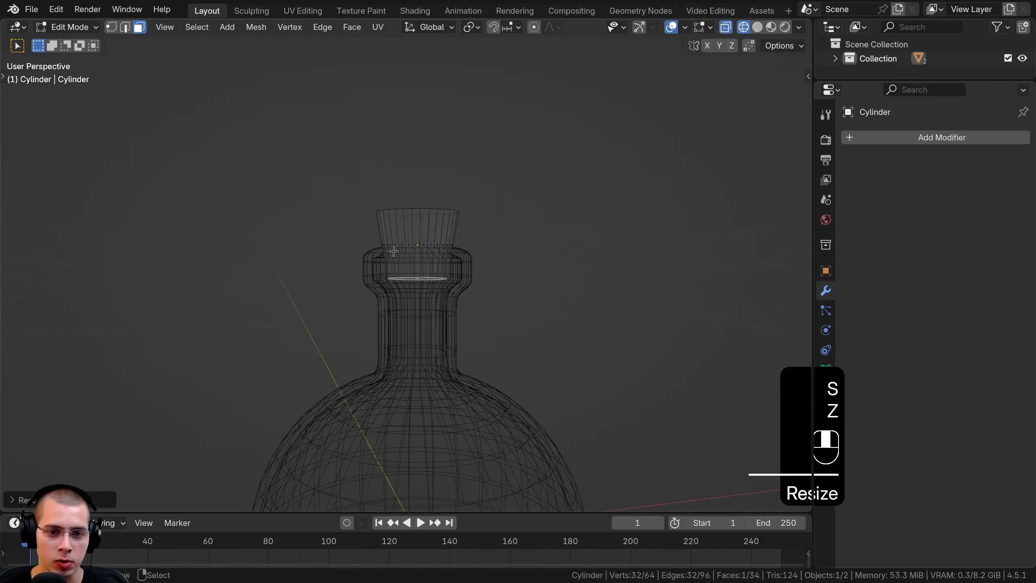
# Scale the whole cork mesh and move it along Z so that it sits inside the bottle's opening
pyautogui.press('a')
pyautogui.press('a')
pyautogui.scroll(2, 394, 251)
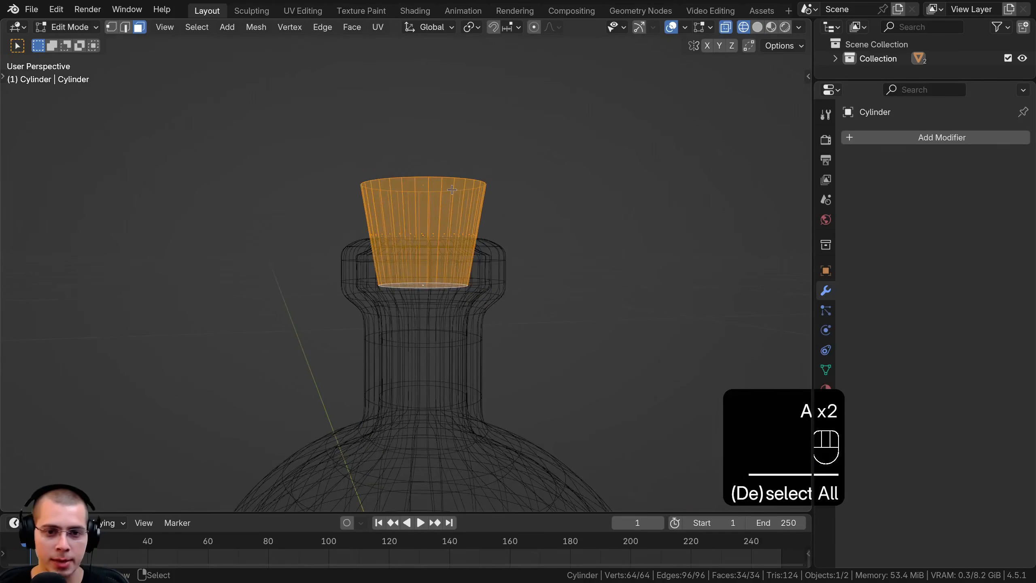
pyautogui.press('KP_1')
pyautogui.scroll(2, 497, 159)
pyautogui.press('s')
pyautogui.press('g')
pyautogui.press('s')
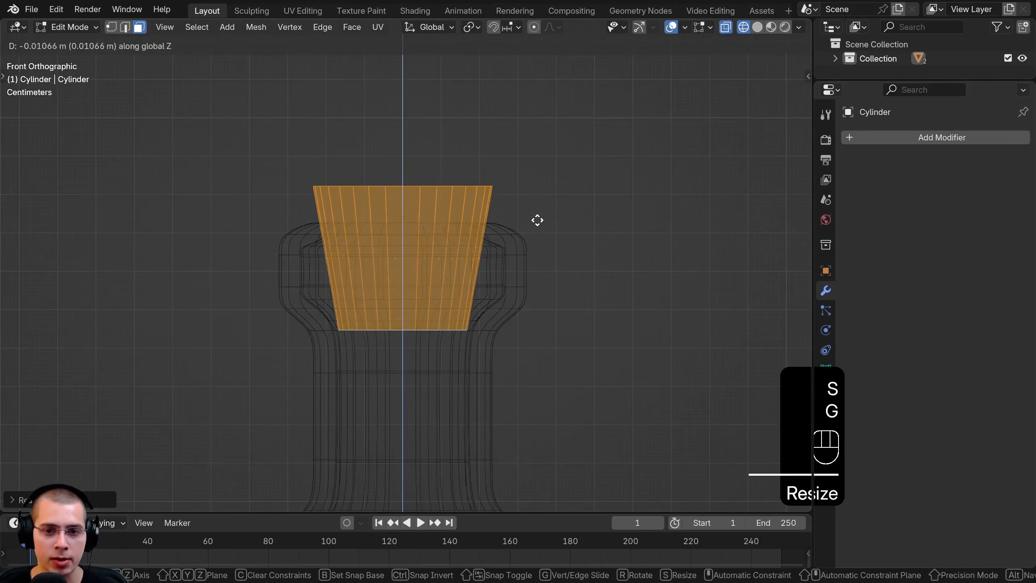
pyautogui.press('g')
pyautogui.press('z')
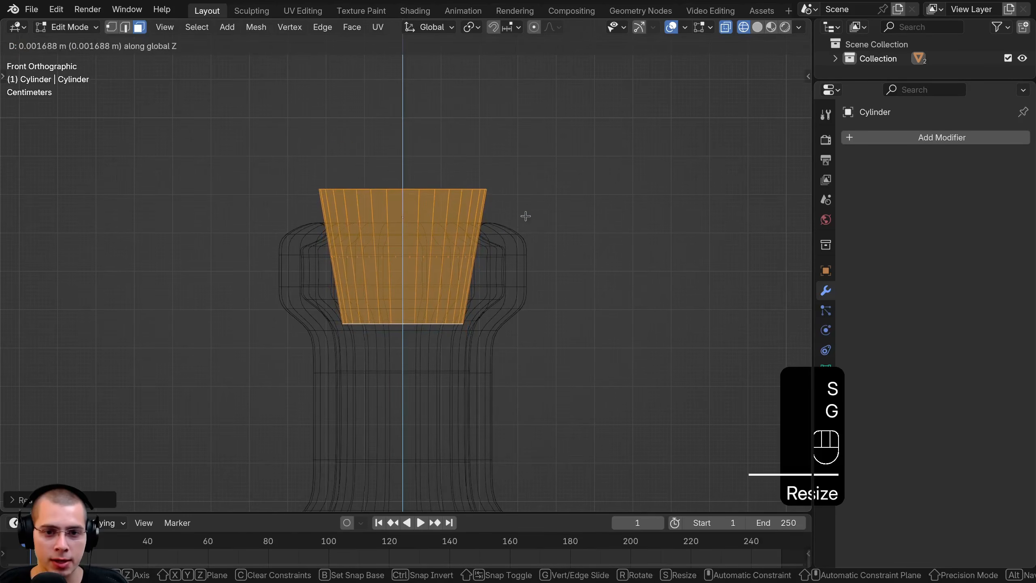
pyautogui.click(525, 215)
pyautogui.press('Tab')
pyautogui.moveTo(645, 287); pyautogui.dragTo(619, 325, button='middle')
# Inset the cork's top face three times in Edit Mode to form concentric rings around a small central face
pyautogui.press('Tab')
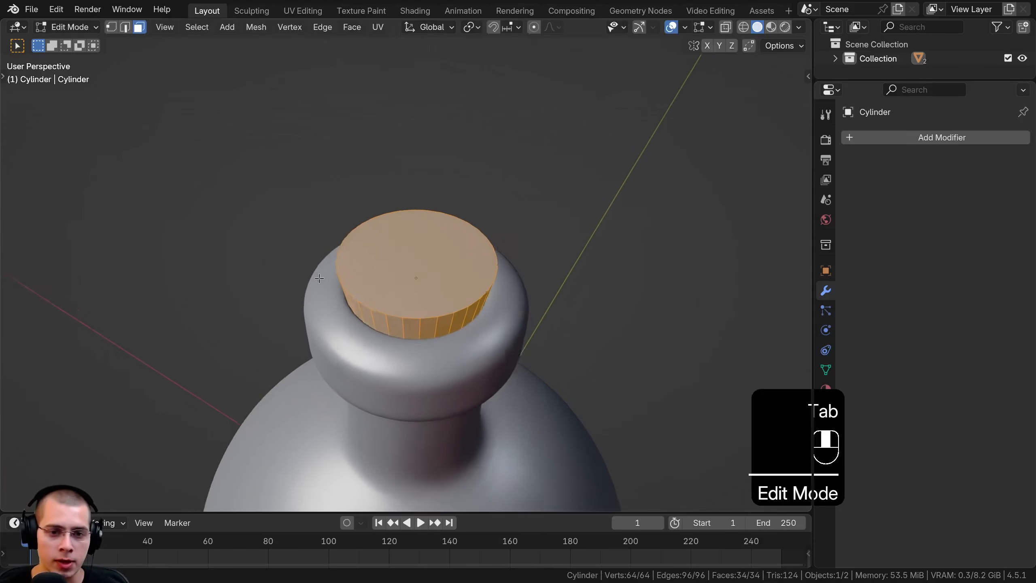
pyautogui.moveTo(319, 278); pyautogui.dragTo(362, 295, button='middle')
pyautogui.scroll(1, 368, 270)
pyautogui.keyDown('shift'); pyautogui.moveTo(353, 235); pyautogui.dragTo(374, 242, button='middle'); pyautogui.keyUp('shift')
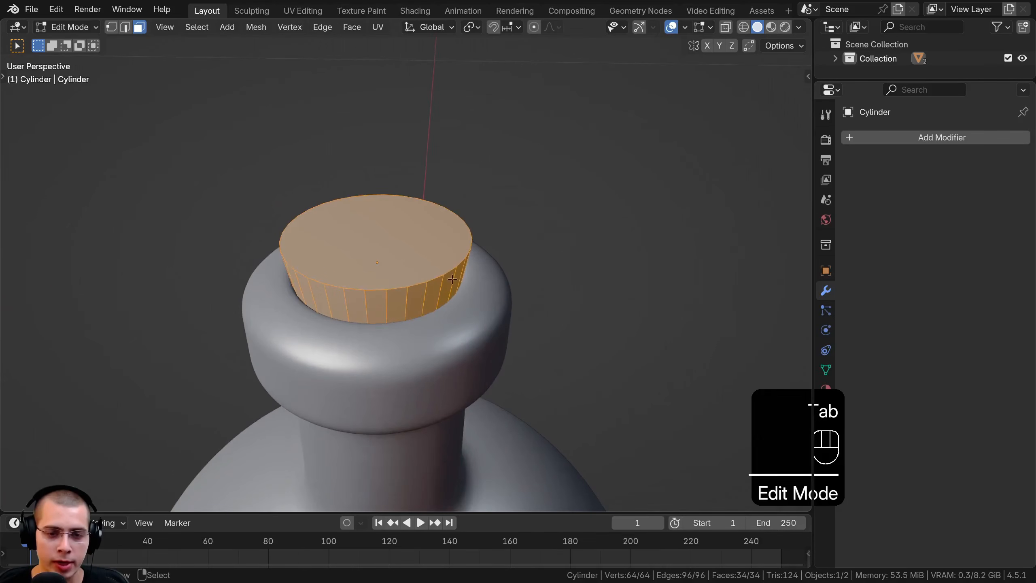
pyautogui.keyDown('shift'); pyautogui.moveTo(365, 206); pyautogui.dragTo(382, 200, button='middle'); pyautogui.keyUp('shift')
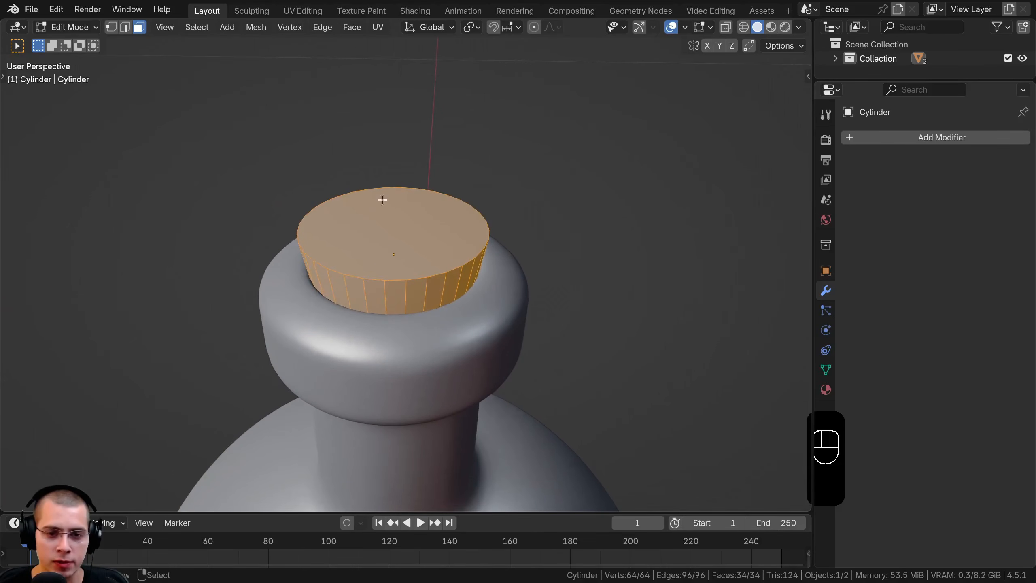
pyautogui.click(413, 195)
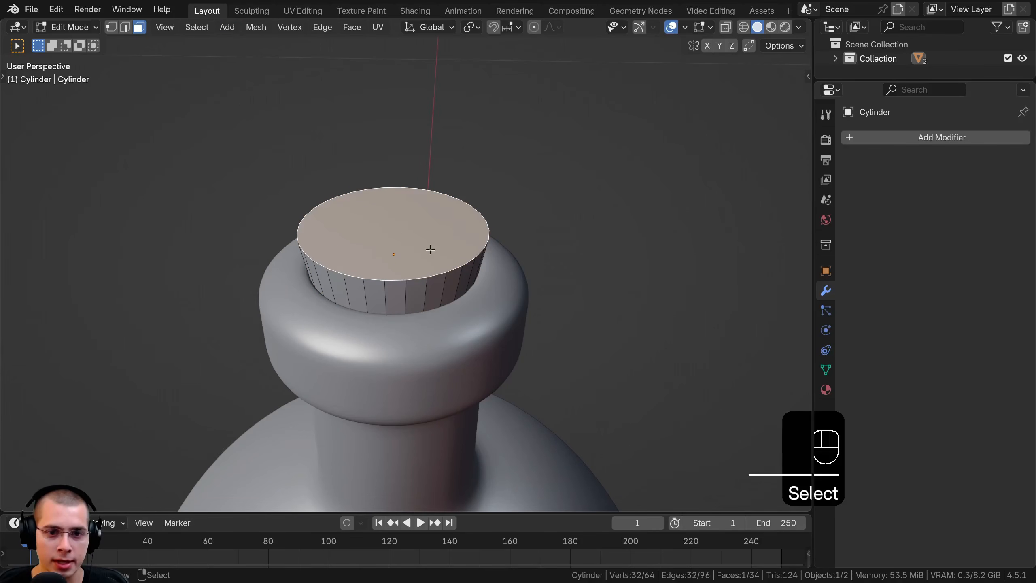
pyautogui.press('i')
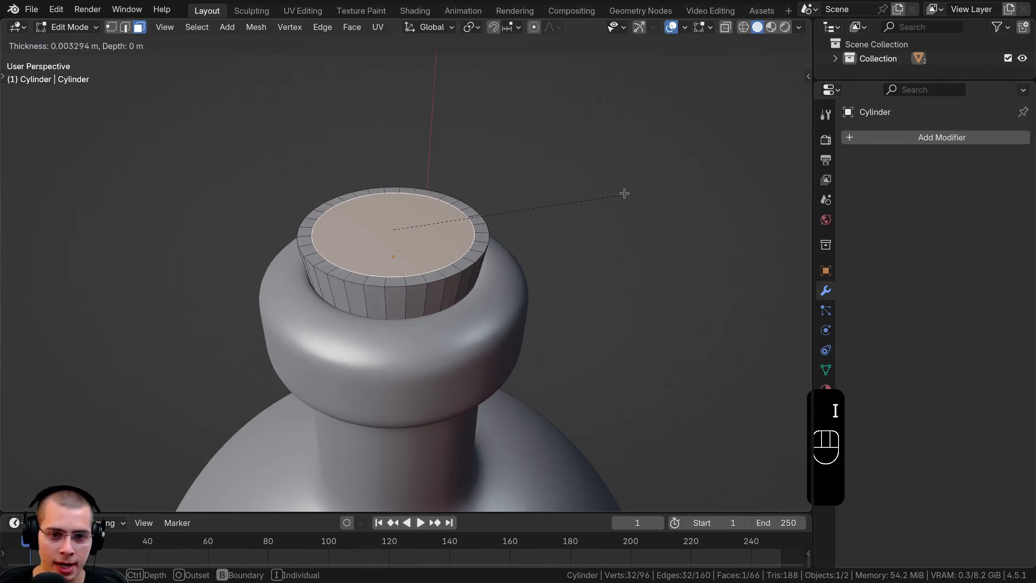
pyautogui.click(612, 193)
pyautogui.press('i')
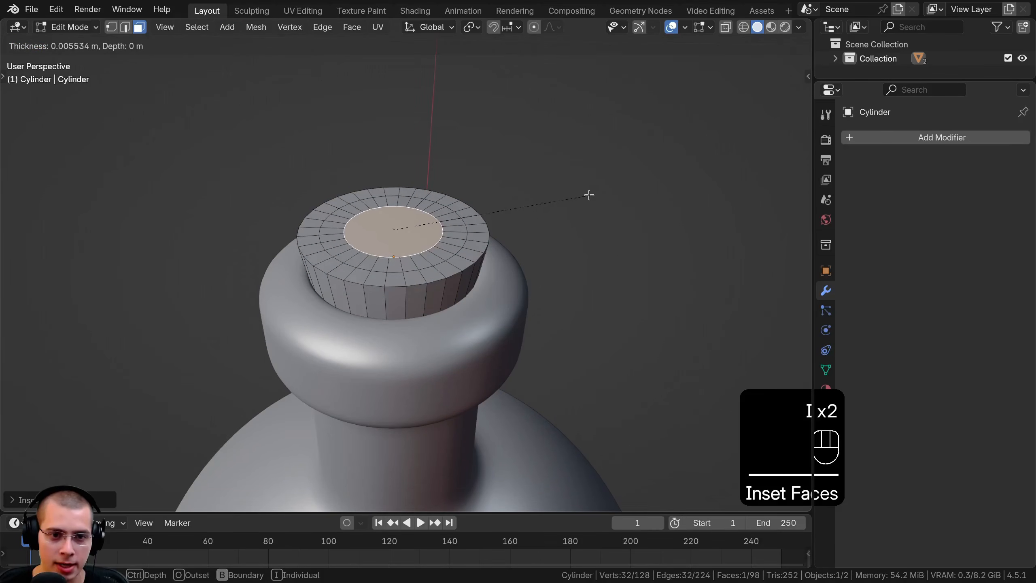
pyautogui.click(585, 194)
pyautogui.press('i')
pyautogui.click(564, 194)
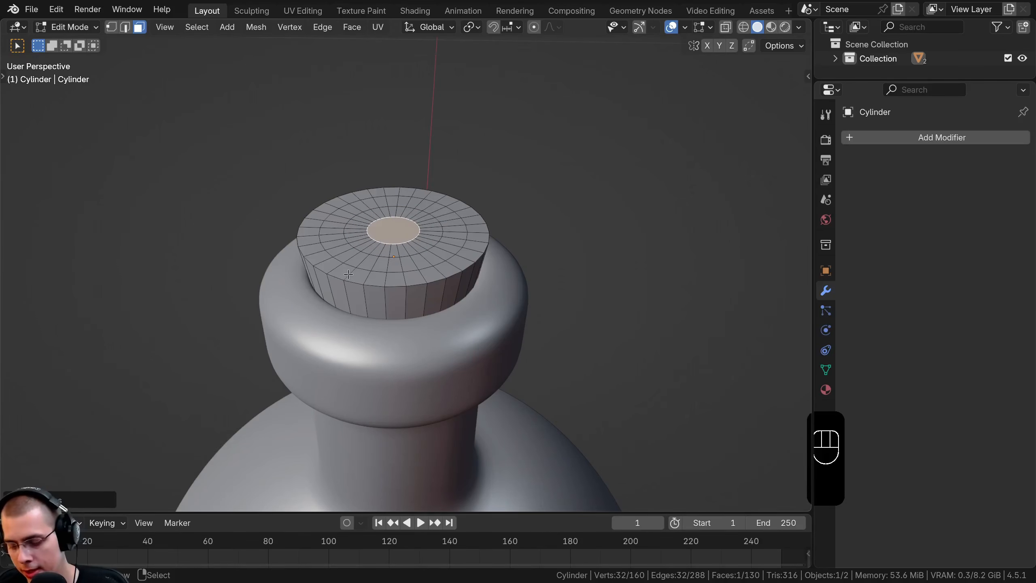
# Isolate the cork in Local View and inset its bottom face twice, leaving a small central face
pyautogui.press('KP_Divide')
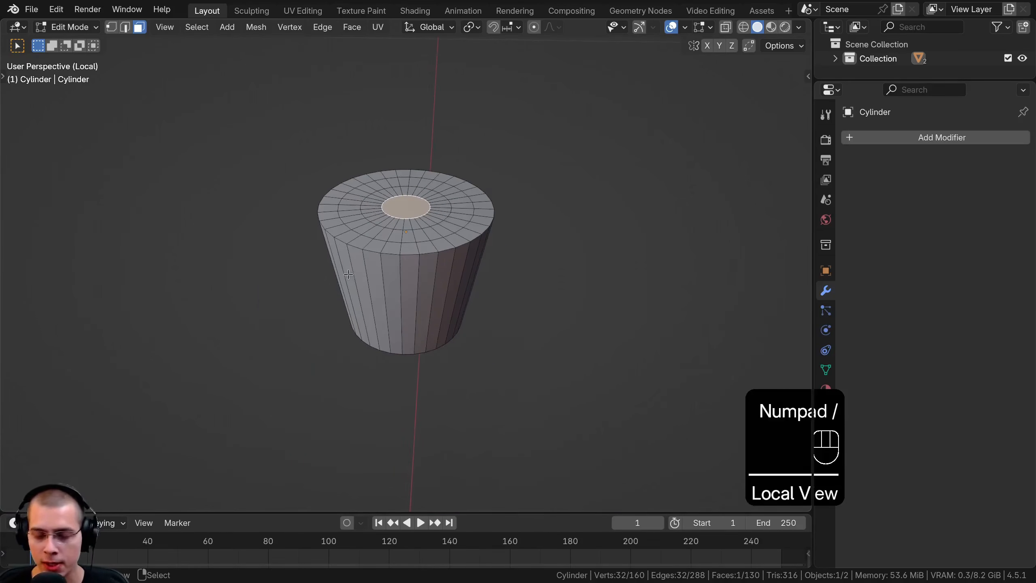
pyautogui.moveTo(446, 361); pyautogui.dragTo(450, 199, button='middle')
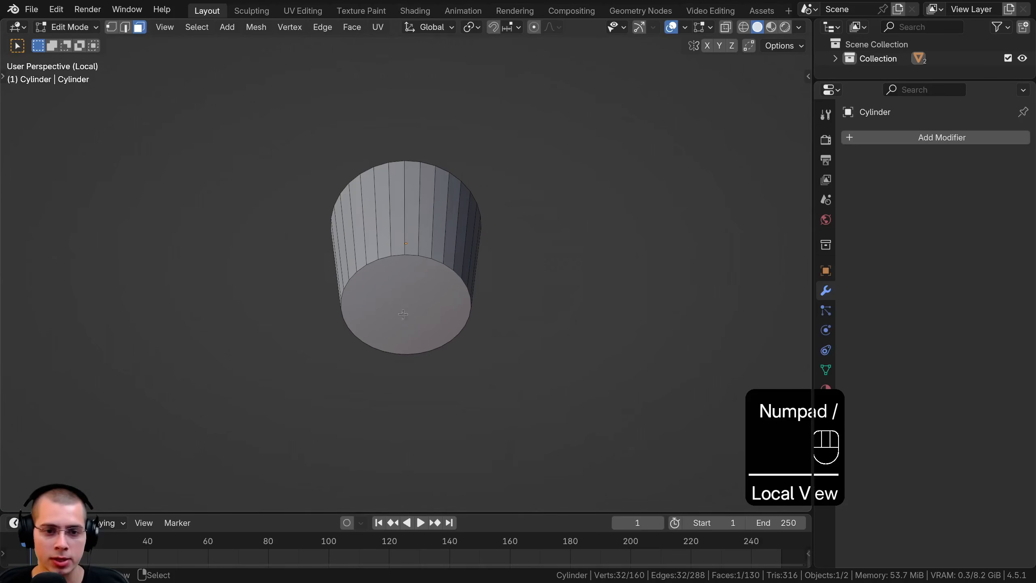
pyautogui.click(406, 297)
pyautogui.press('i')
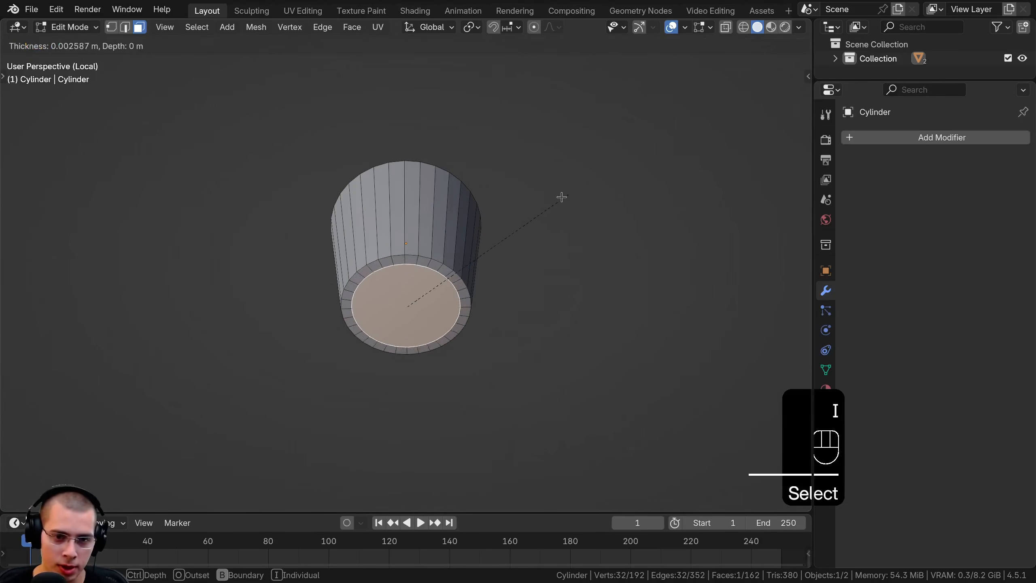
pyautogui.click(551, 200)
pyautogui.press('i')
pyautogui.click(533, 208)
pyautogui.moveTo(533, 214); pyautogui.dragTo(529, 235, button='middle')
# Add seven evenly spaced horizontal loop cuts around the cork's side, then leave Local View and Edit Mode
pyautogui.moveTo(421, 254)
pyautogui.mouseDown(button='middle')
pyautogui.moveTo(421, 263)
pyautogui.moveTo(424, 246)
pyautogui.mouseUp(button='middle')
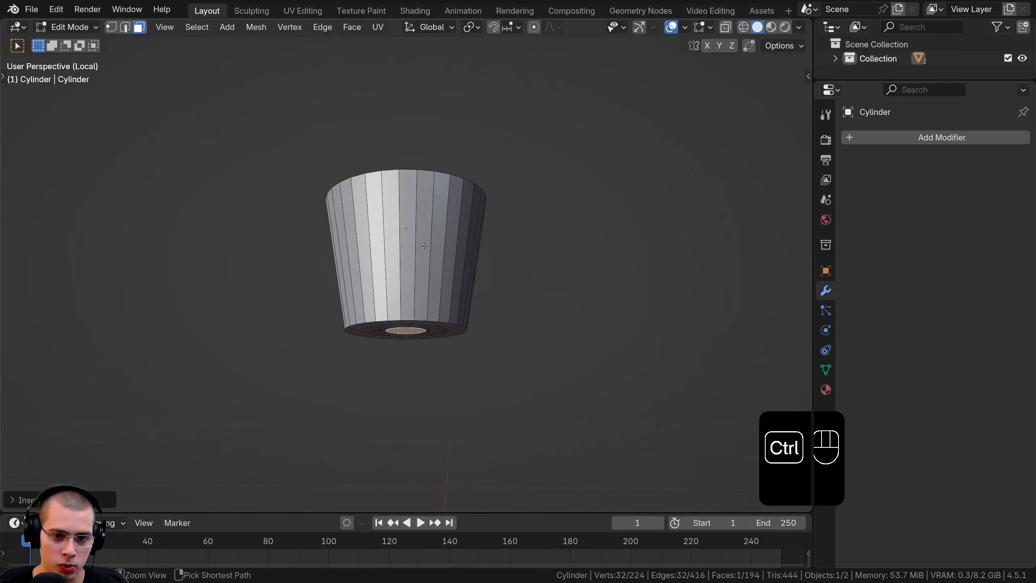
pyautogui.hotkey('ctrl', 'r')
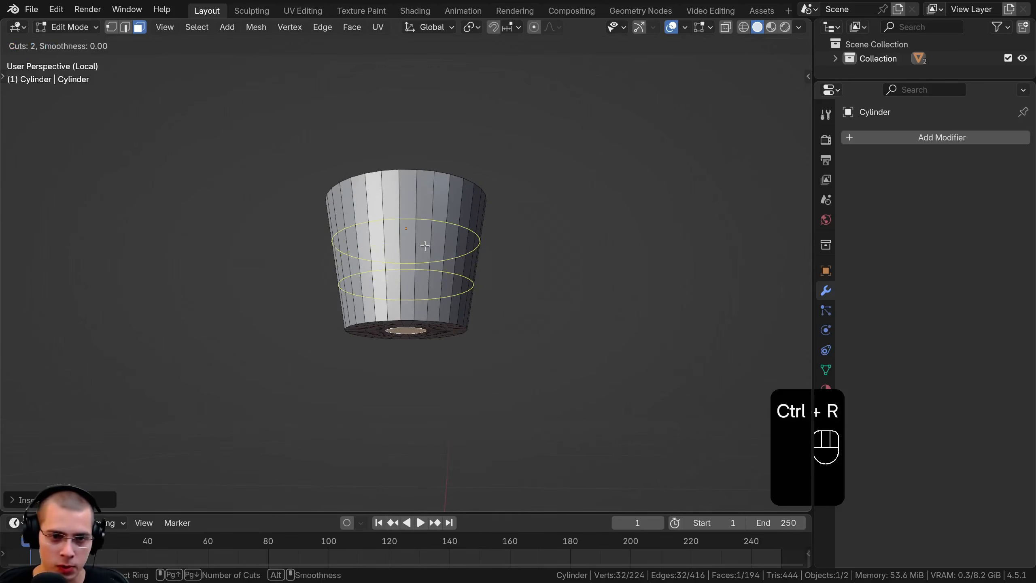
pyautogui.scroll(5, 425, 245)
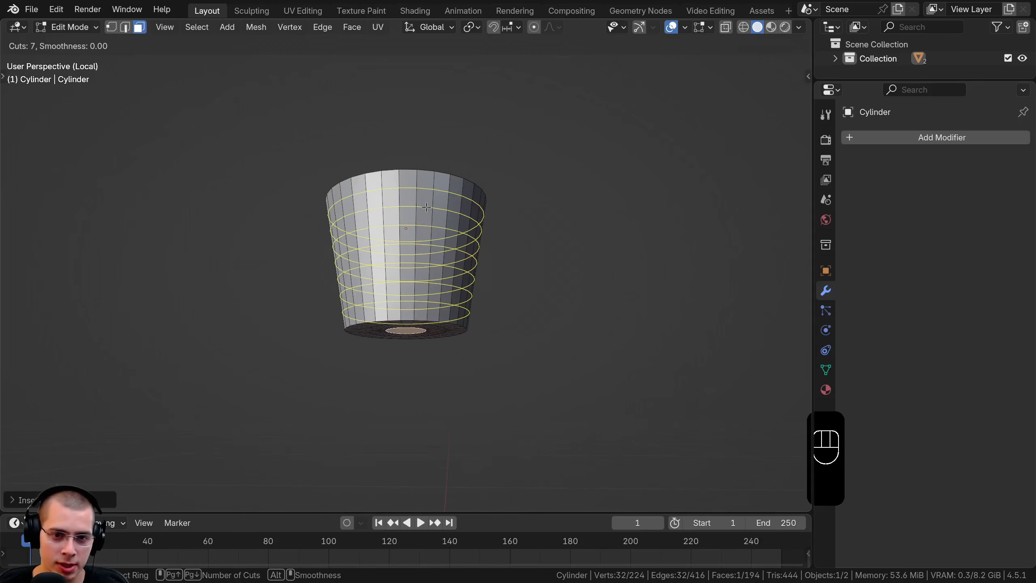
pyautogui.click(446, 218)
pyautogui.rightClick(506, 200)
pyautogui.moveTo(435, 153); pyautogui.dragTo(438, 233, button='middle')
pyautogui.press('KP_Divide')
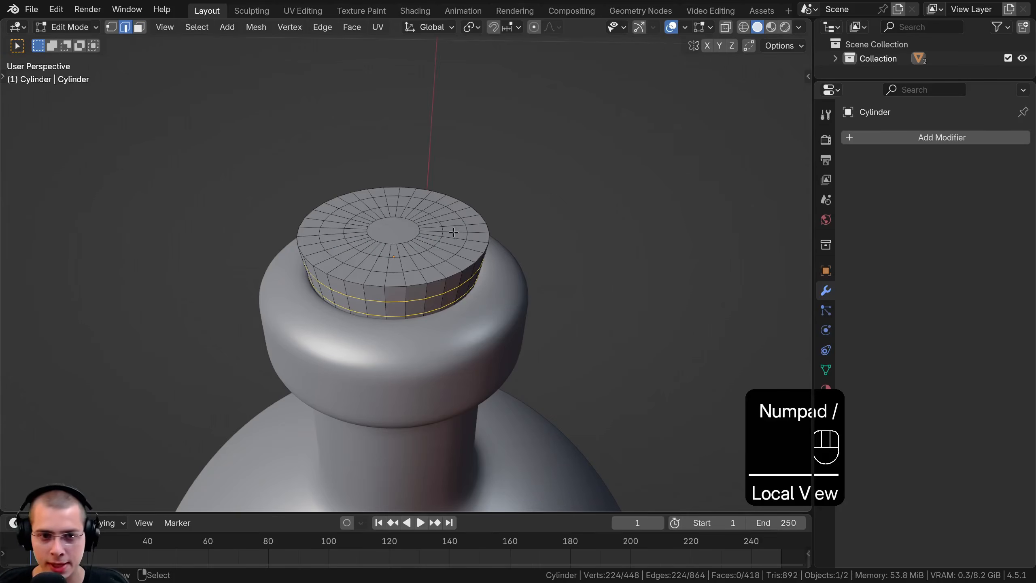
pyautogui.press('Tab')
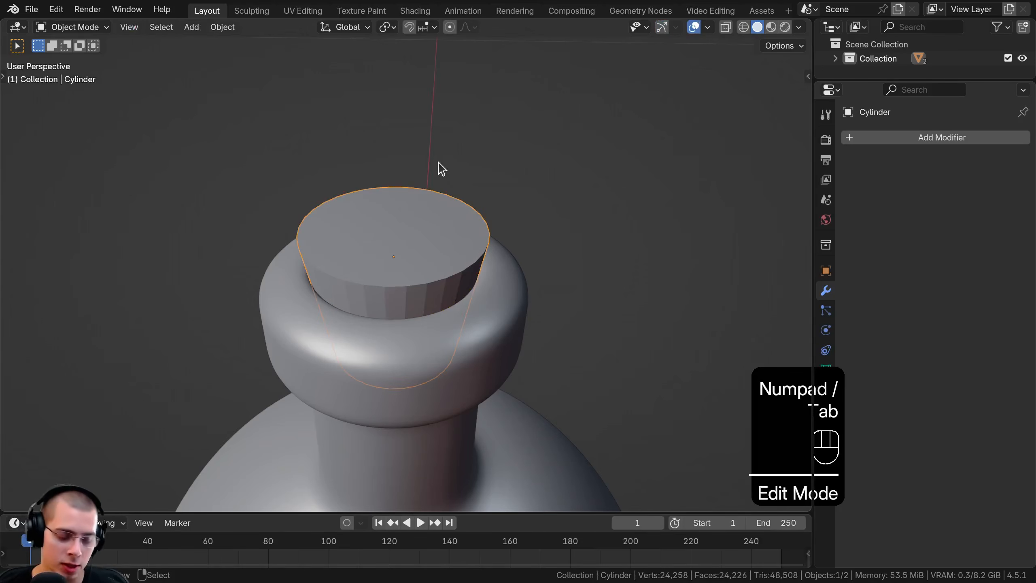
# Shade the cork smooth and add a Subdivision modifier with both viewport and render levels set to 3
pyautogui.press('w')
pyautogui.click(365, 158)
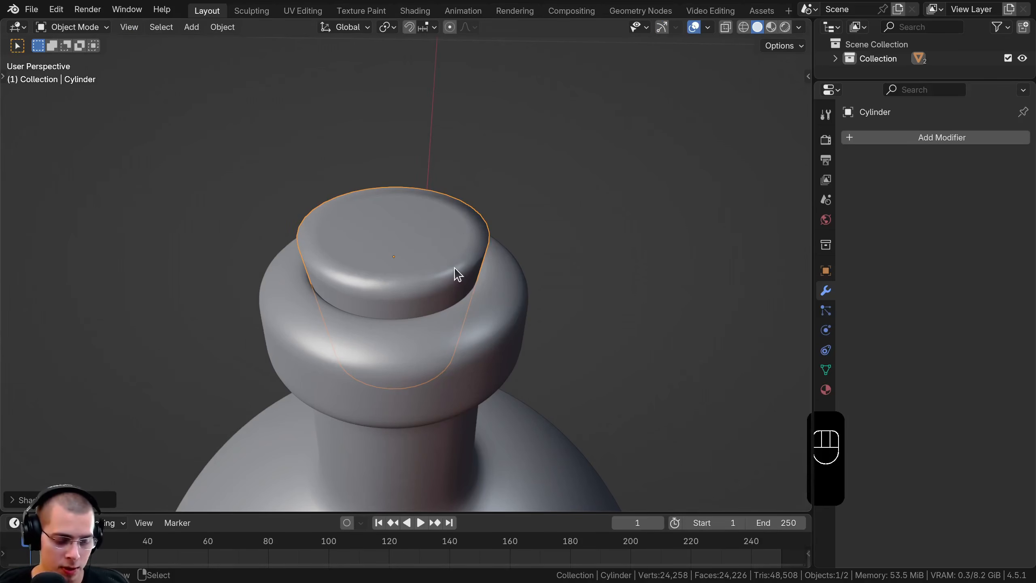
pyautogui.hotkey('ctrl', '2')
pyautogui.moveTo(357, 199)
pyautogui.mouseDown(button='middle')
pyautogui.moveTo(363, 176)
pyautogui.moveTo(365, 188)
pyautogui.mouseUp(button='middle')
pyautogui.moveTo(813, 241); pyautogui.dragTo(806, 241)
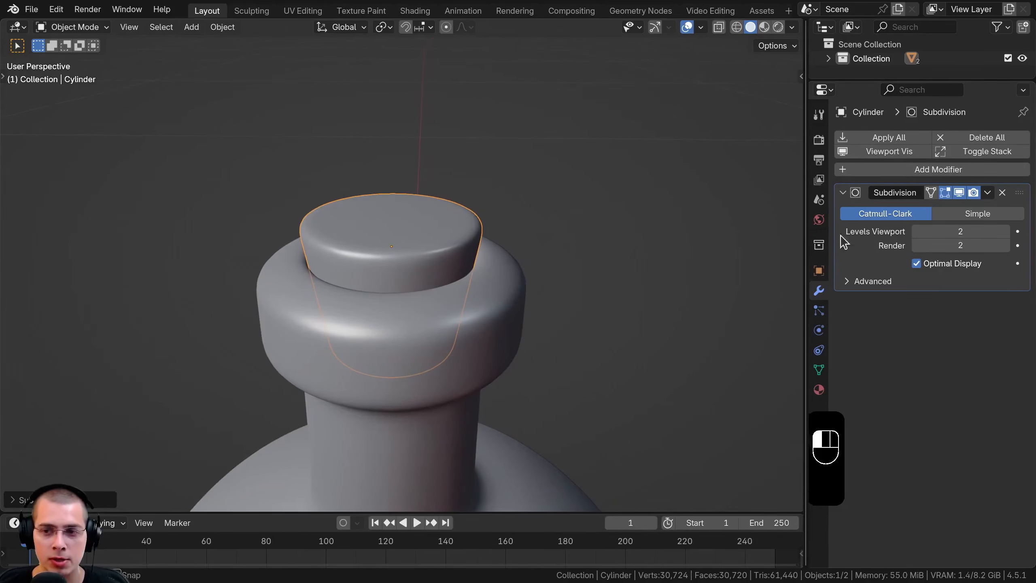
pyautogui.click(1005, 231)
pyautogui.click(1004, 245)
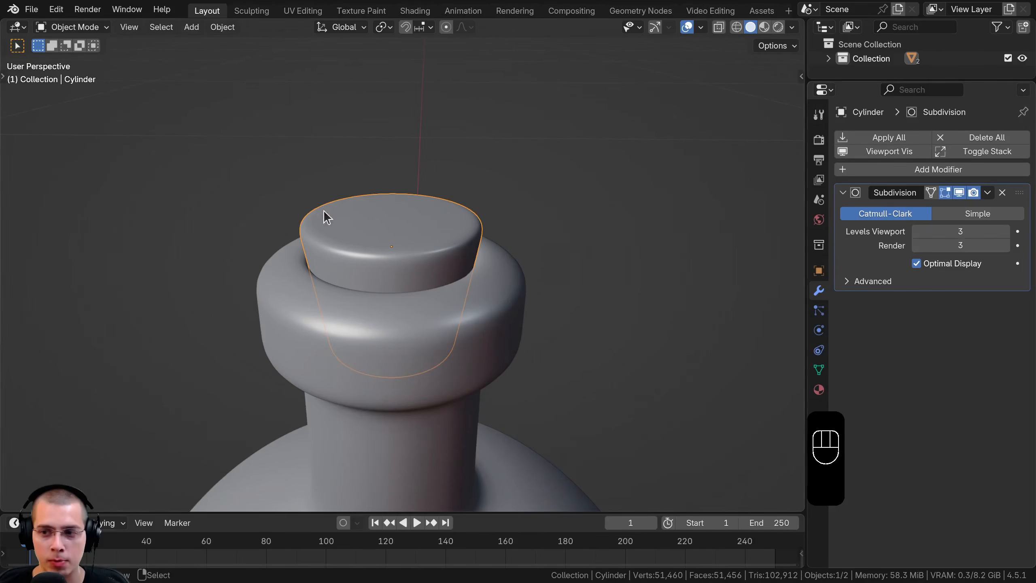
pyautogui.moveTo(323, 215); pyautogui.dragTo(449, 229, button='middle')
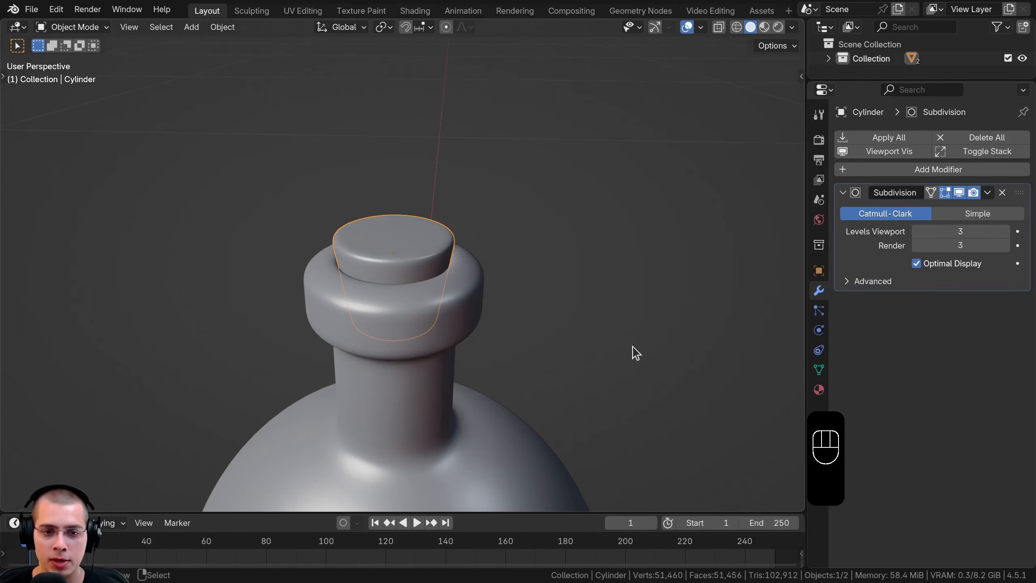
# Add a Displace modifier to the cork and create a new texture for it
pyautogui.click(909, 170)
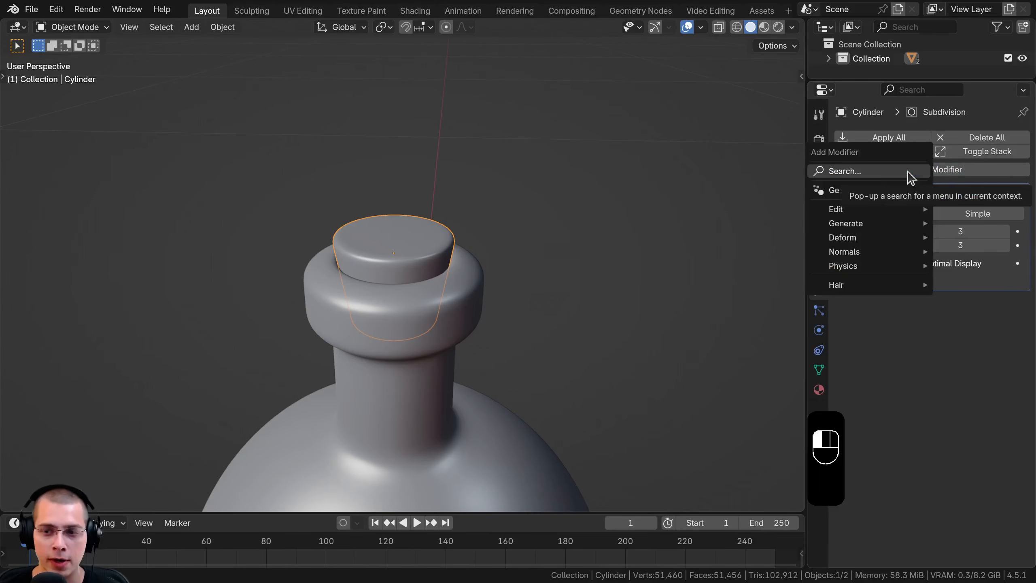
pyautogui.write('dis')
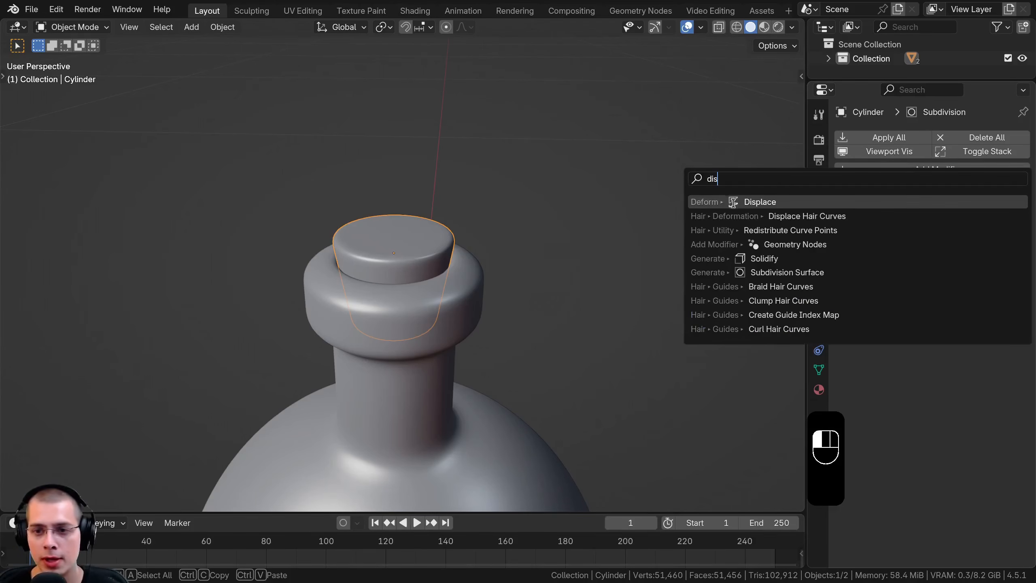
pyautogui.click(760, 201)
pyautogui.scroll(-12, 583, 175)
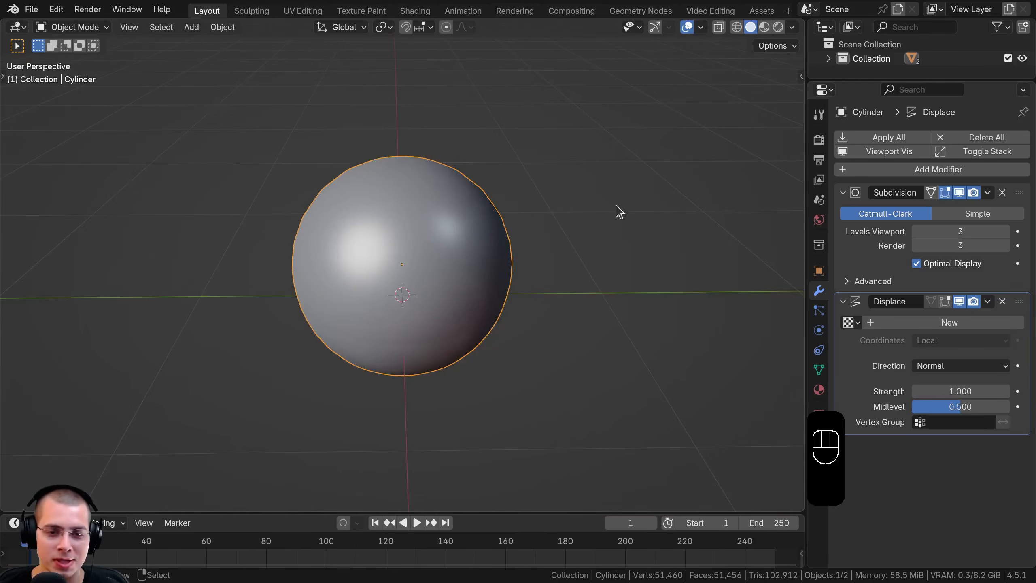
pyautogui.scroll(2, 462, 192)
pyautogui.moveTo(462, 192); pyautogui.dragTo(485, 159, button='middle')
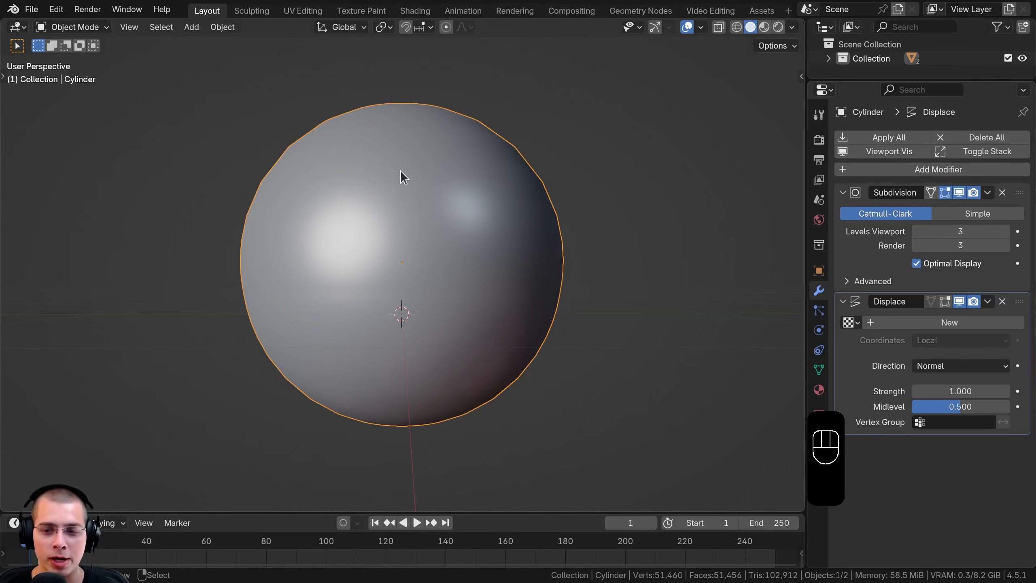
pyautogui.click(906, 325)
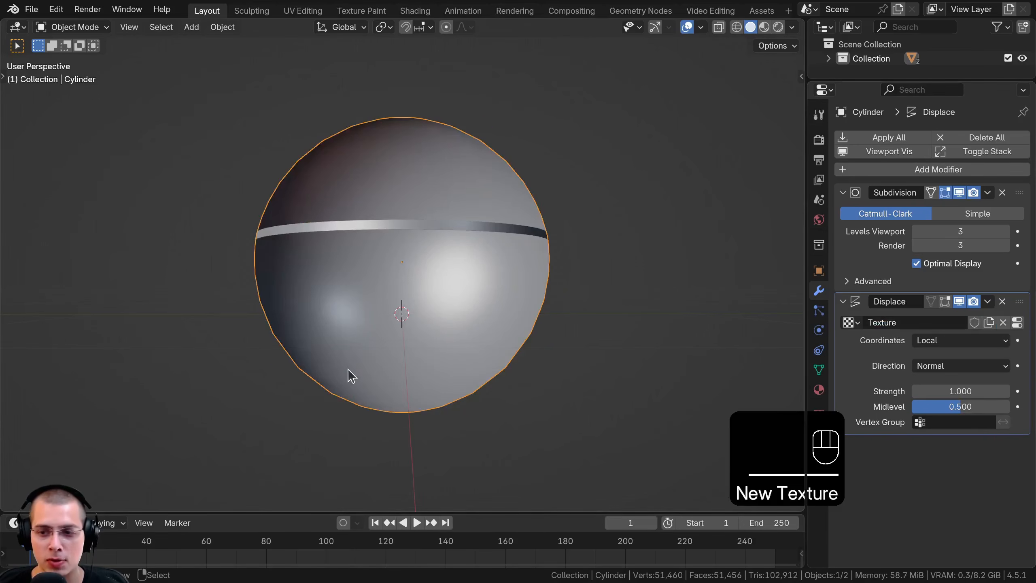
# Try a Displace strength of 0.01 on the cork and inspect the effect up close
pyautogui.click(933, 390)
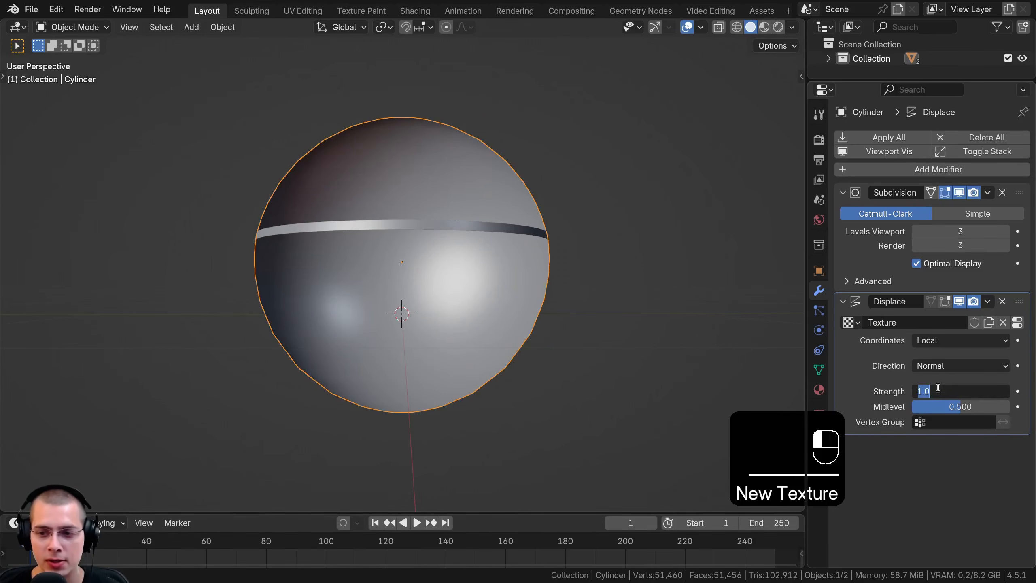
pyautogui.write('0.01')
pyautogui.press('Return')
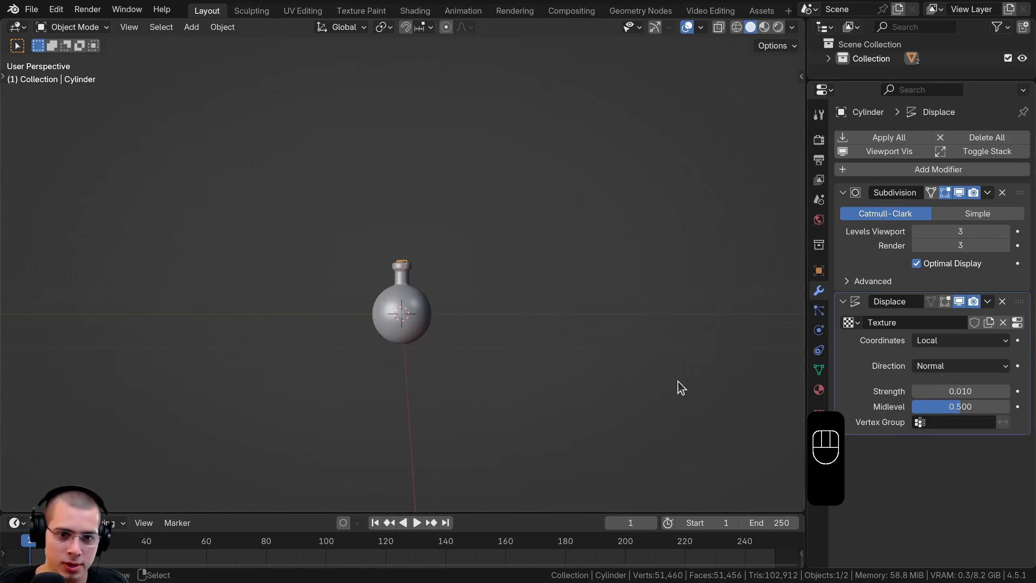
pyautogui.scroll(5, 495, 330)
pyautogui.scroll(4, 495, 330)
pyautogui.scroll(-2, 777, 324)
# Set the cork's Displace strength to 0.1 and inspect the deformed shape
pyautogui.click(946, 388)
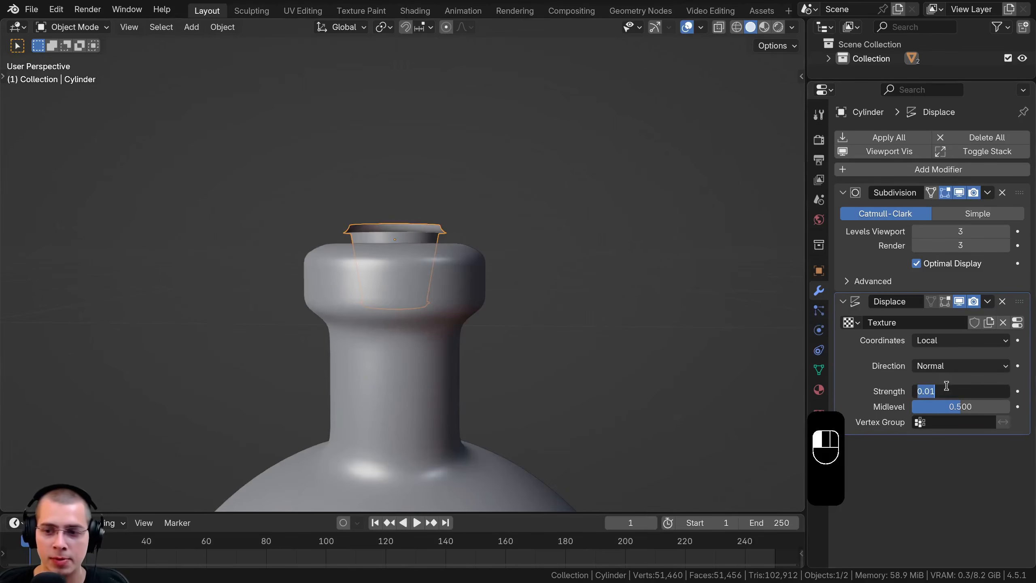
pyautogui.write('0.1')
pyautogui.press('Return')
pyautogui.moveTo(627, 301); pyautogui.dragTo(394, 203, button='middle')
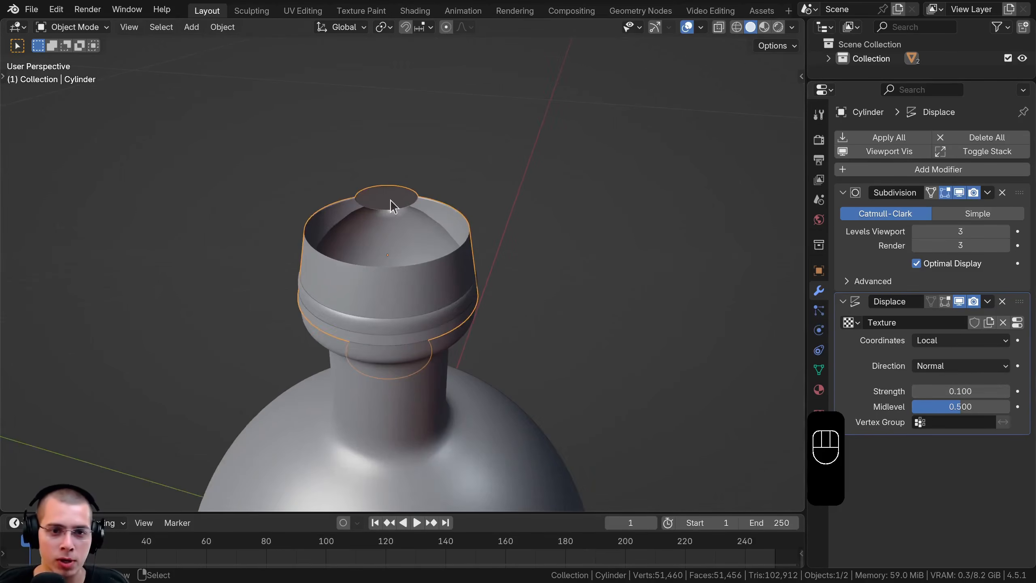
pyautogui.scroll(3, 471, 212)
pyautogui.moveTo(411, 166); pyautogui.dragTo(362, 130, button='middle')
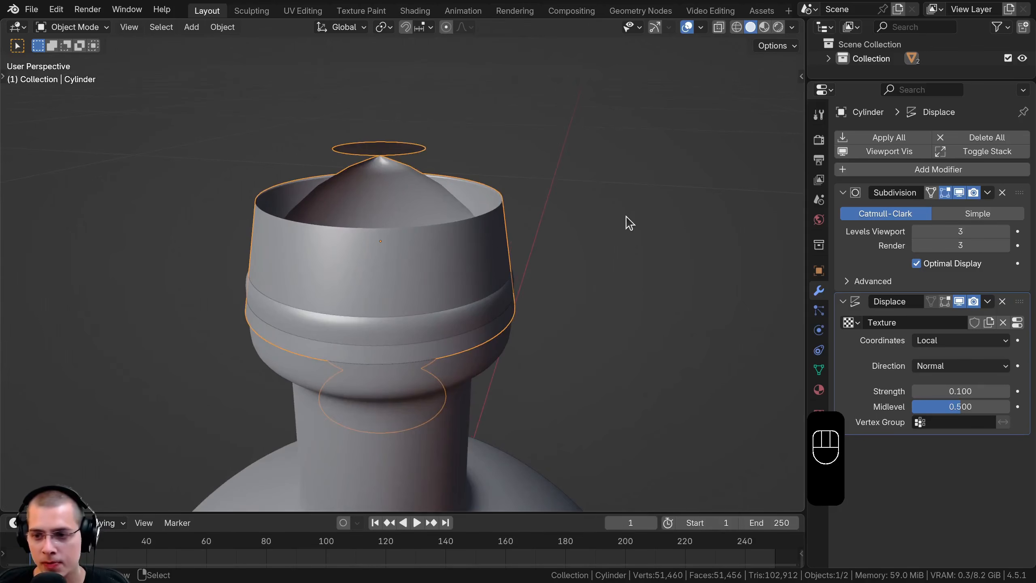
# Open the Displace modifier's texture settings and set the texture type to Clouds
pyautogui.click(1017, 323)
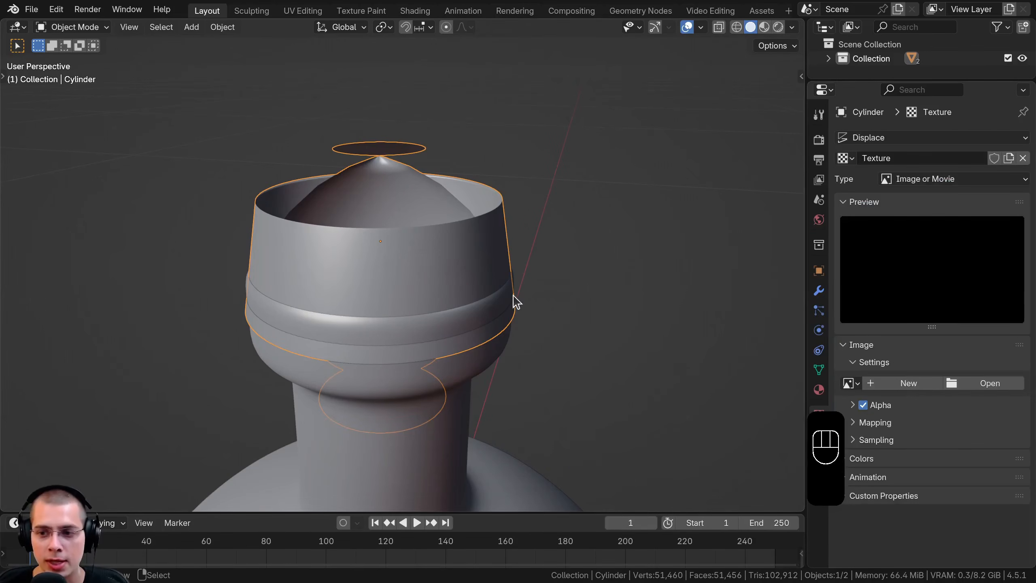
pyautogui.click(906, 183)
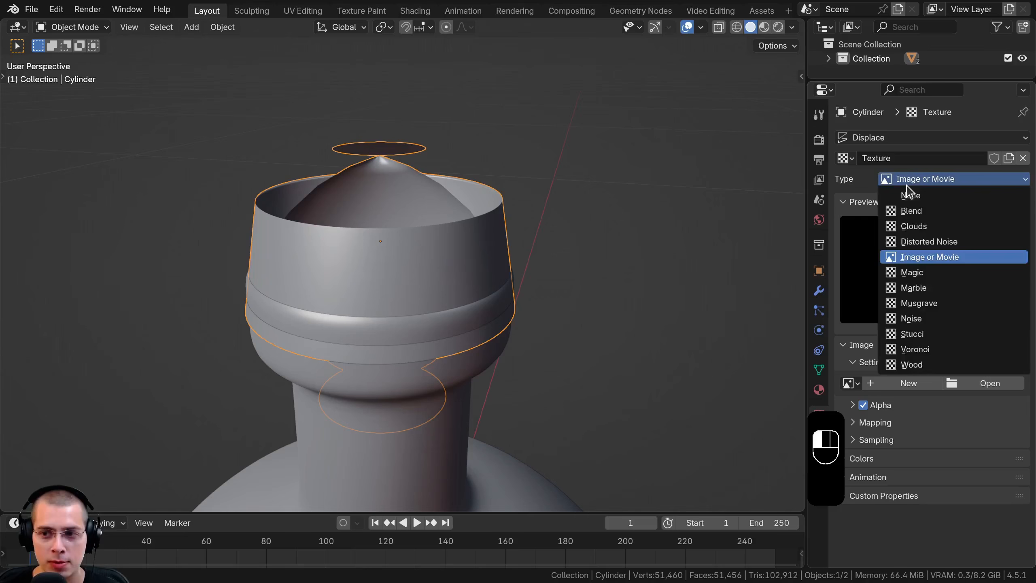
pyautogui.click(913, 227)
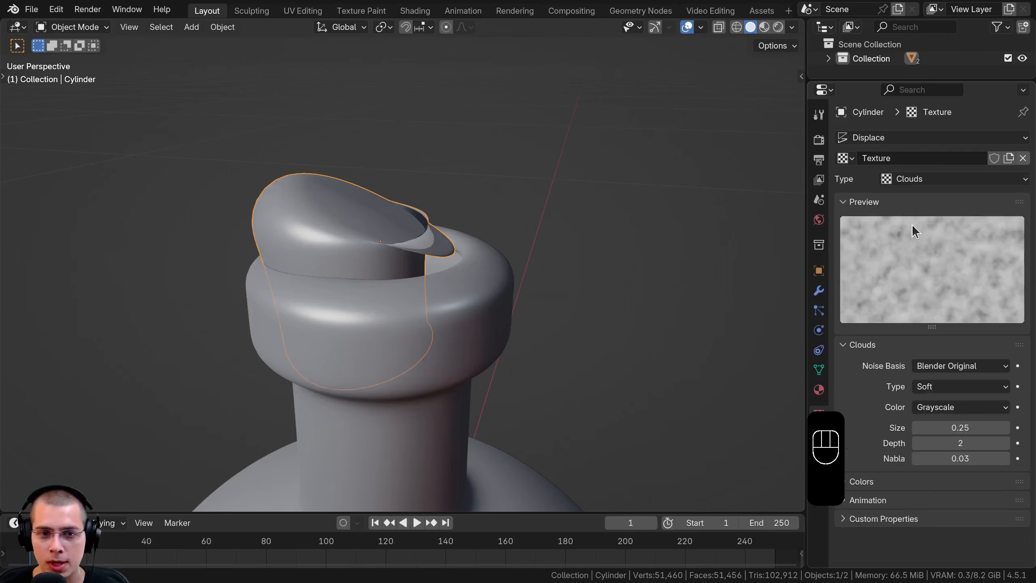
# Set the Clouds texture's size to 0.02 after inspecting the deformed cork
pyautogui.moveTo(266, 225); pyautogui.dragTo(260, 221, button='middle')
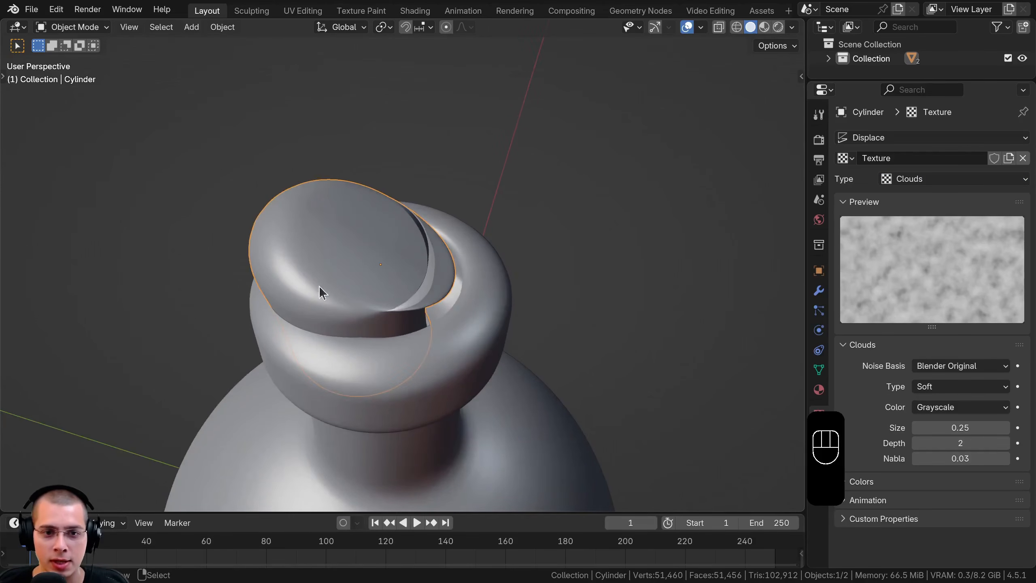
pyautogui.moveTo(393, 241); pyautogui.dragTo(405, 185, button='middle')
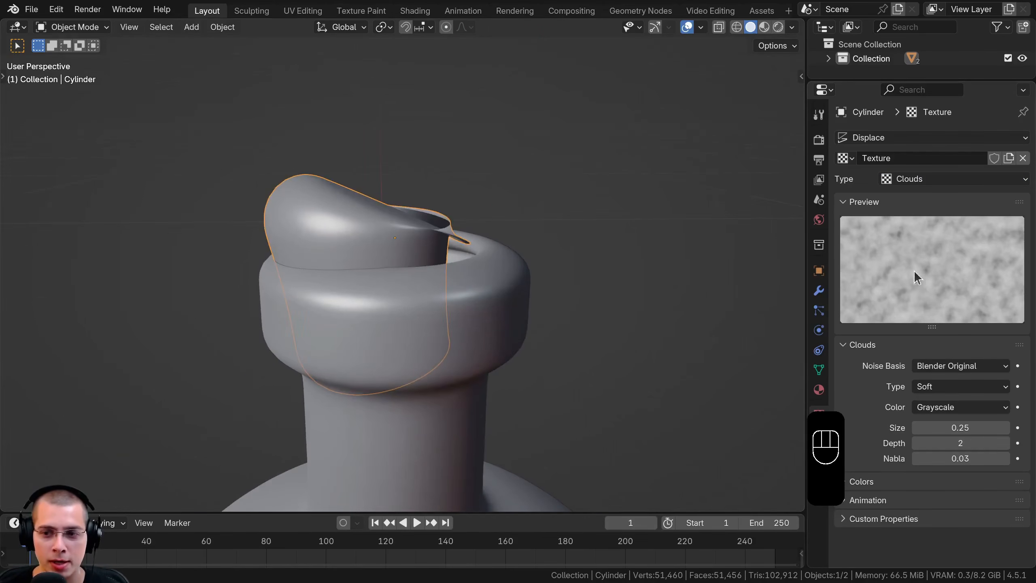
pyautogui.moveTo(939, 424); pyautogui.dragTo(918, 423)
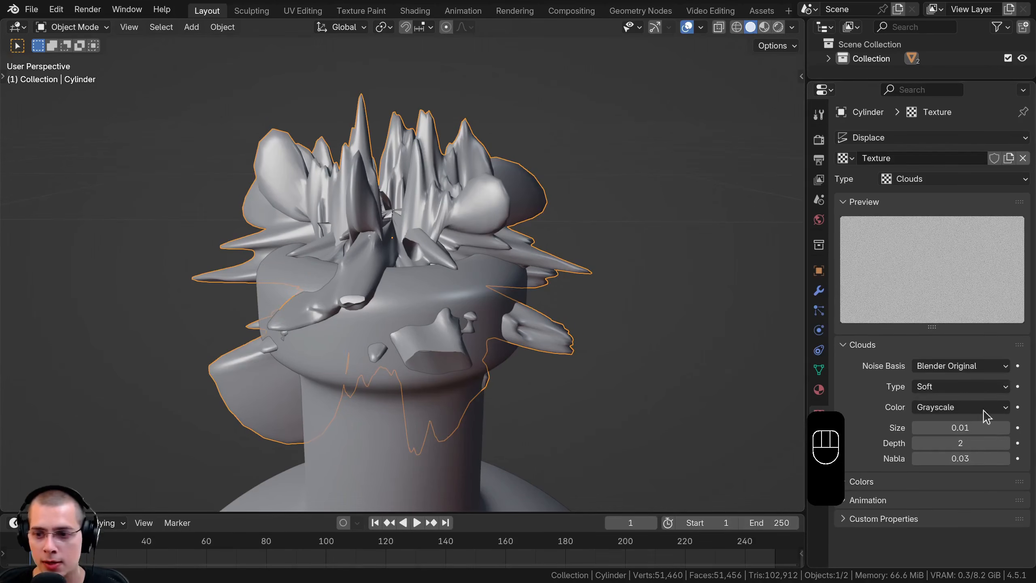
pyautogui.click(953, 424)
pyautogui.write('.02')
pyautogui.press('Return')
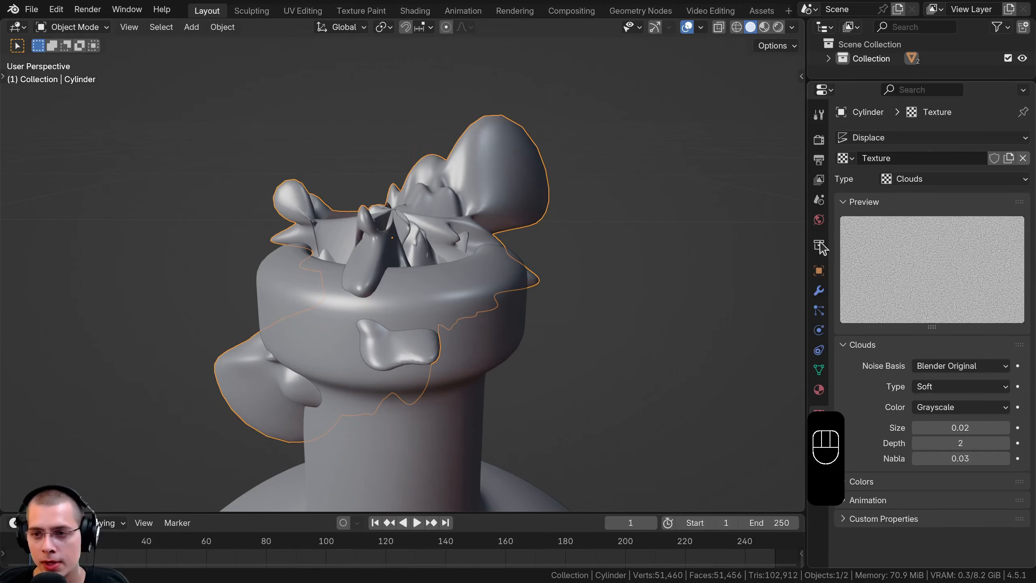
# Set the cork's Displace strength to 0.002 and view the result without perspective
pyautogui.click(819, 290)
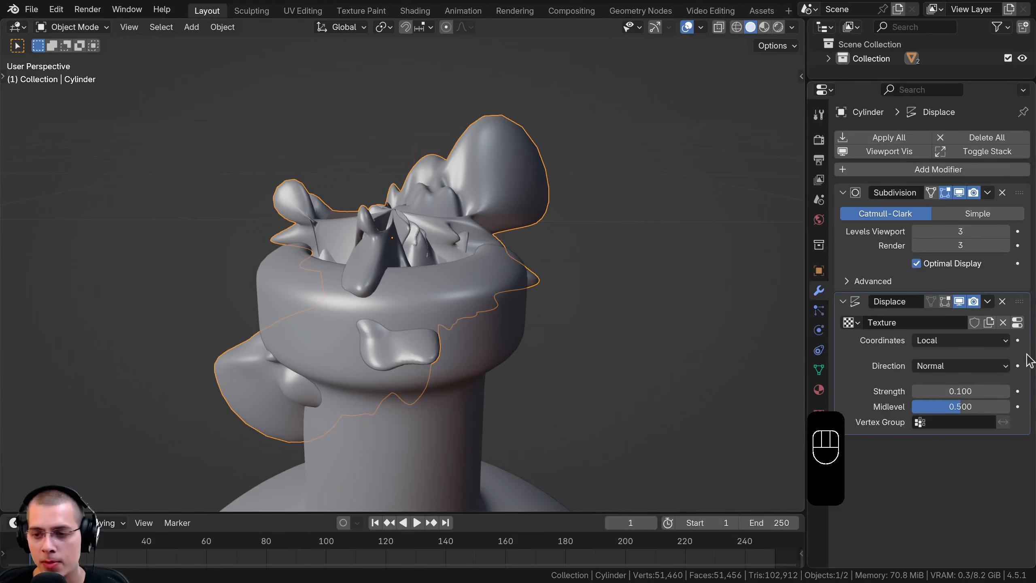
pyautogui.doubleClick(956, 391)
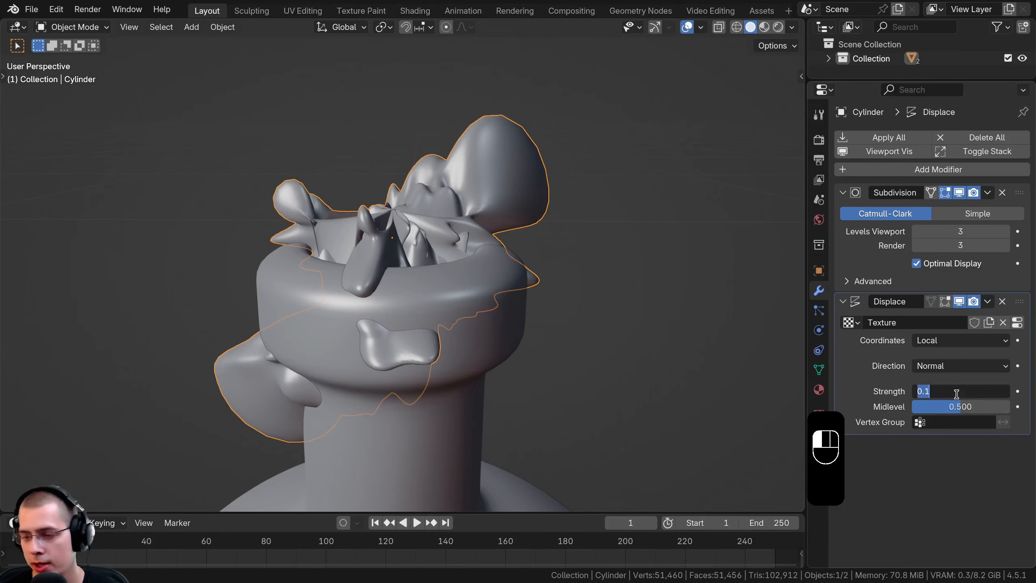
pyautogui.write('.001')
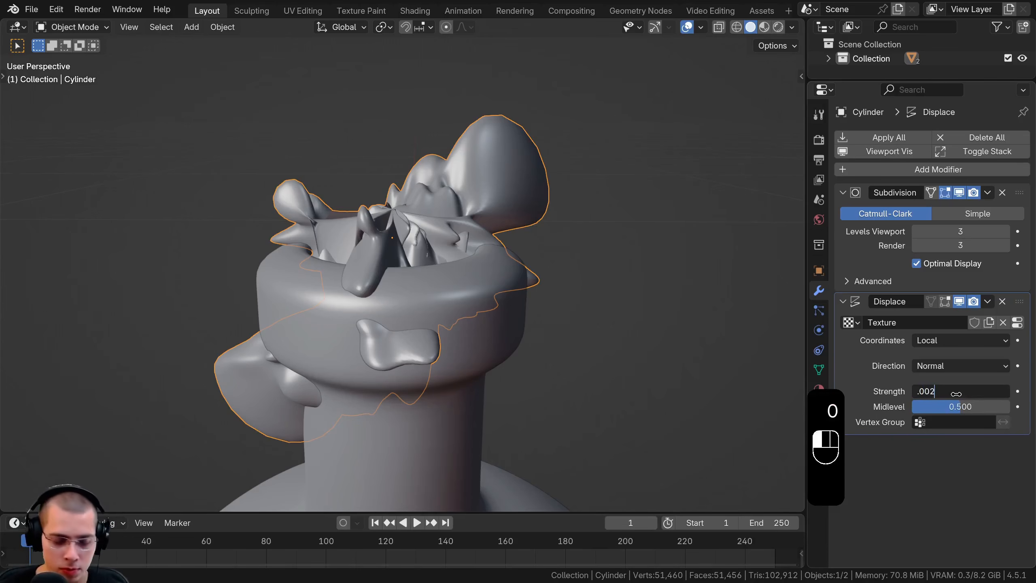
pyautogui.press('Return')
pyautogui.moveTo(286, 261); pyautogui.dragTo(321, 254, button='middle')
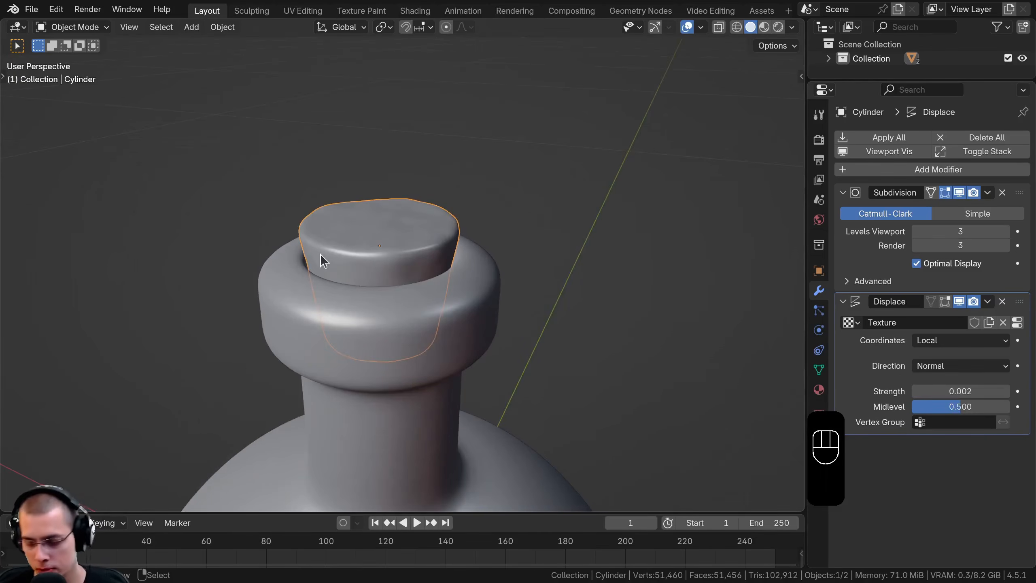
pyautogui.scroll(1, 320, 254)
pyautogui.press('KP_5')
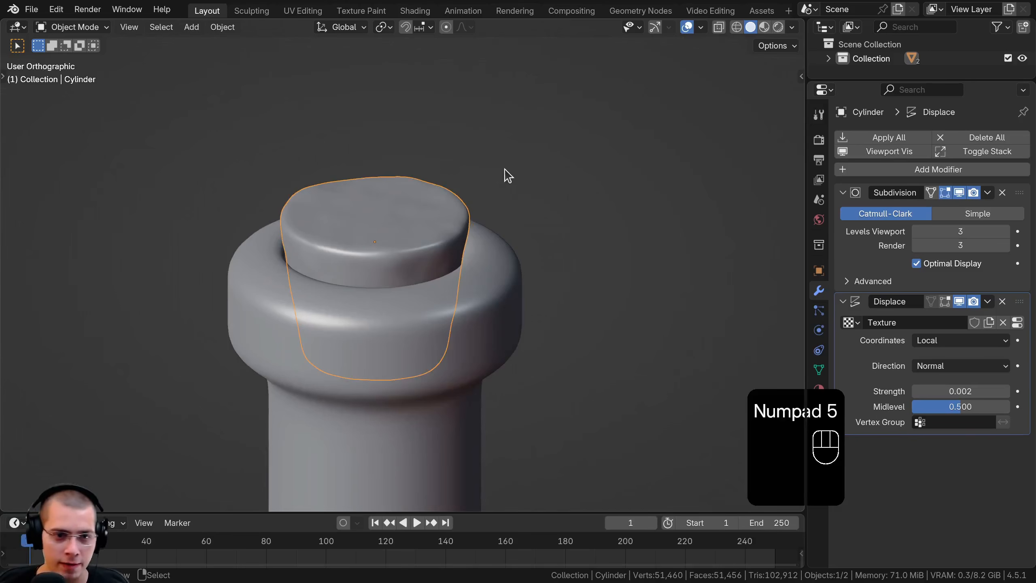
# Examine the cork's top edge up close and compare it with the Displace modifier shown and hidden
pyautogui.scroll(4, 507, 174)
pyautogui.keyDown('shift'); pyautogui.moveTo(546, 219); pyautogui.dragTo(533, 209, button='middle'); pyautogui.keyUp('shift')
pyautogui.scroll(2, 532, 209)
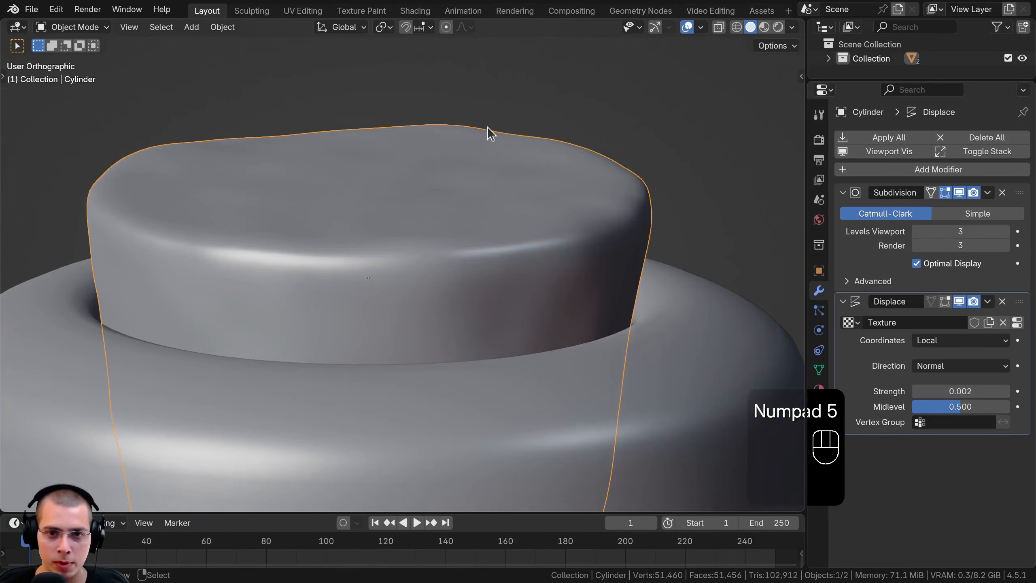
pyautogui.click(965, 302)
pyautogui.click(965, 302)
pyautogui.click(965, 302)
pyautogui.click(965, 302)
# Set the cork's Subdivision modifier to 2 levels for both viewport and render
pyautogui.click(916, 245)
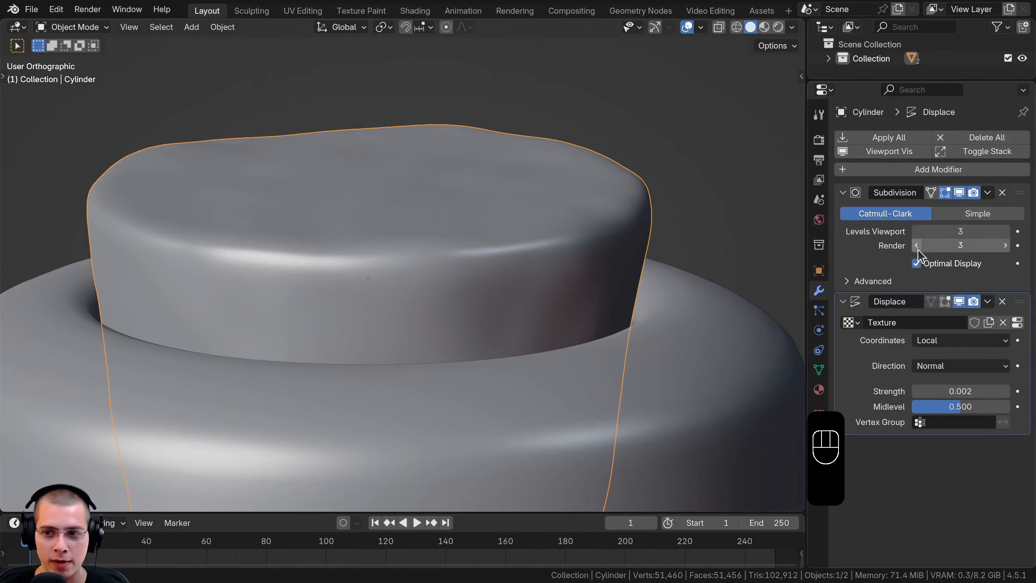
pyautogui.click(916, 232)
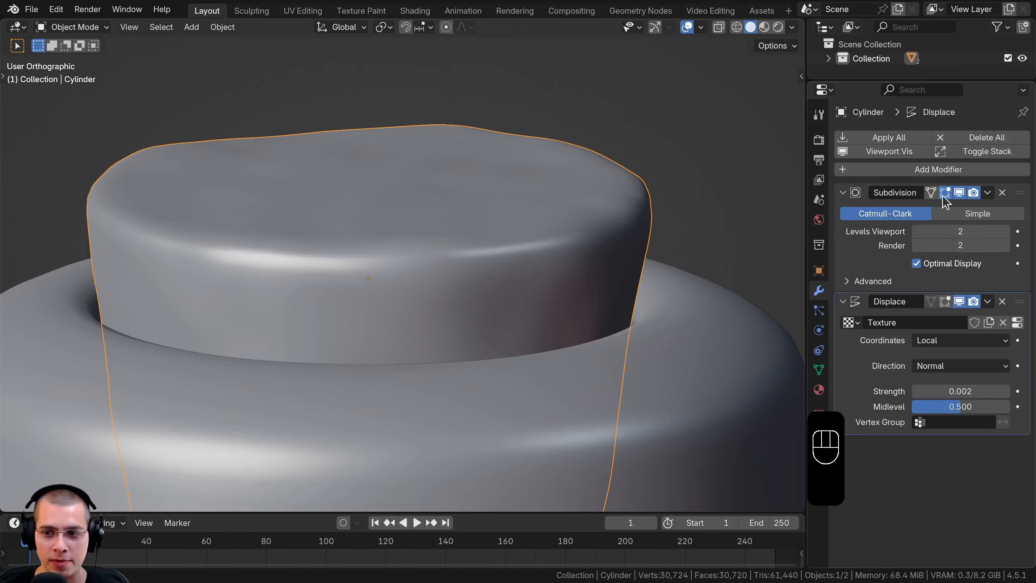
pyautogui.click(961, 195)
pyautogui.click(961, 195)
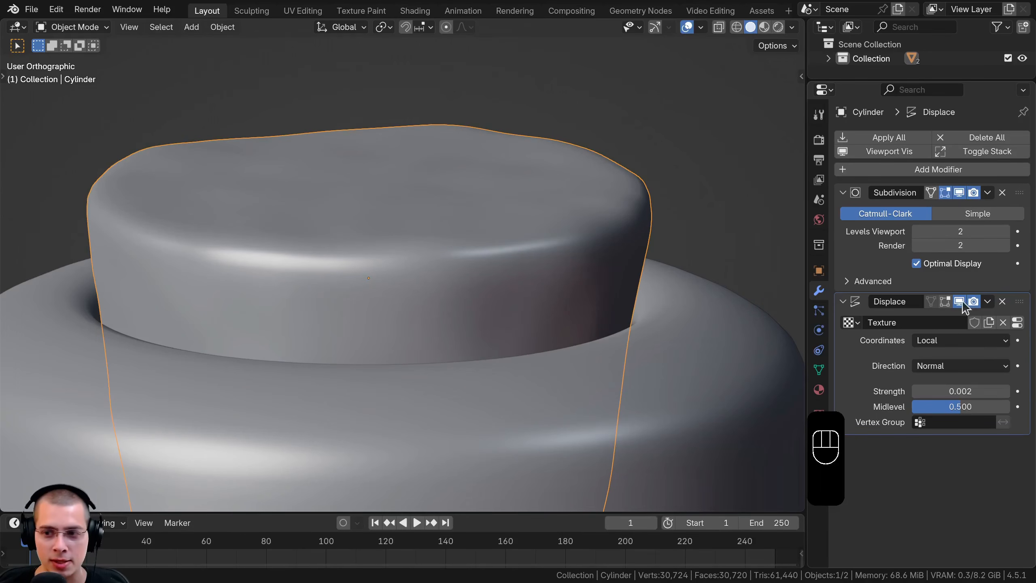
# Check the displacement's effect at the lower subdivision level, and review the whole bottle
pyautogui.click(963, 302)
pyautogui.click(962, 303)
pyautogui.click(963, 303)
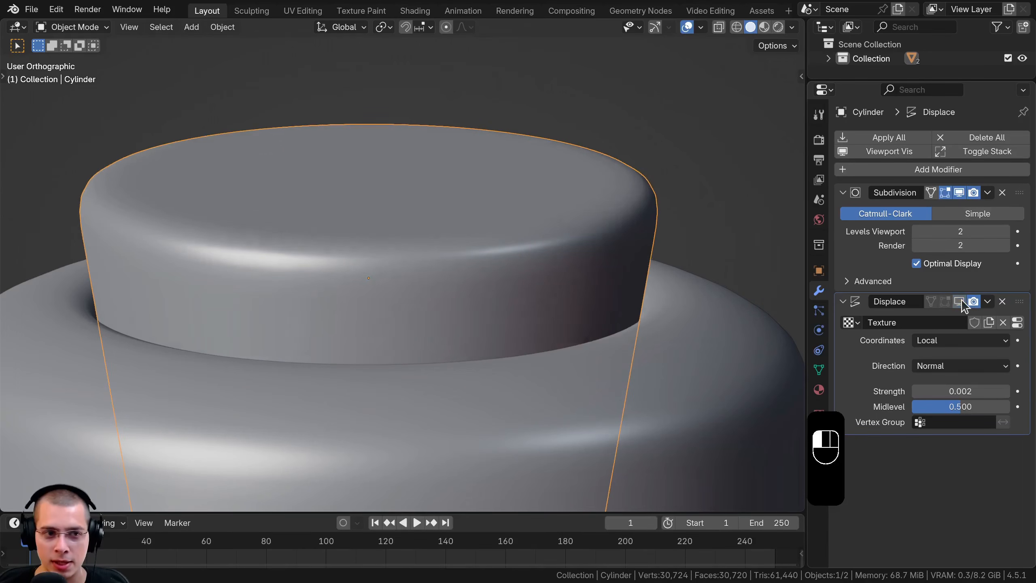
pyautogui.click(962, 303)
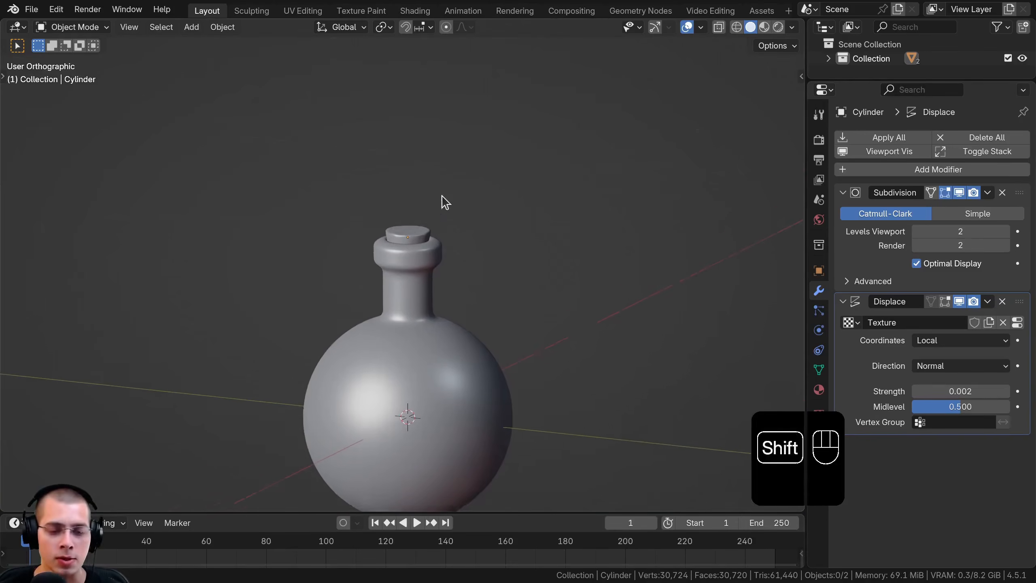
pyautogui.keyDown('shift'); pyautogui.moveTo(445, 202); pyautogui.dragTo(420, 333, button='middle'); pyautogui.keyUp('shift')
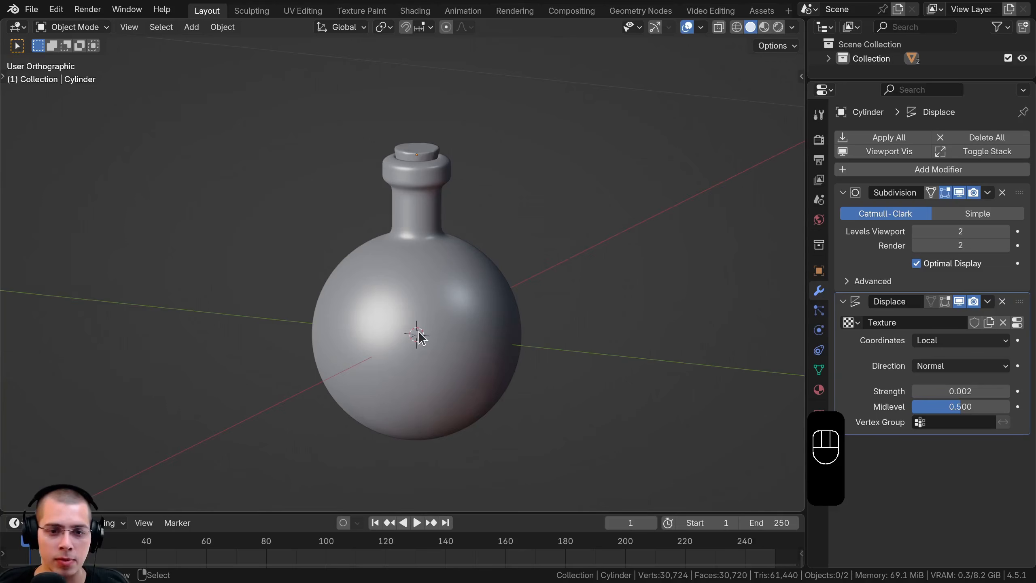
# Duplicate the bottle in place and rename the copy Liquid
pyautogui.click(437, 277)
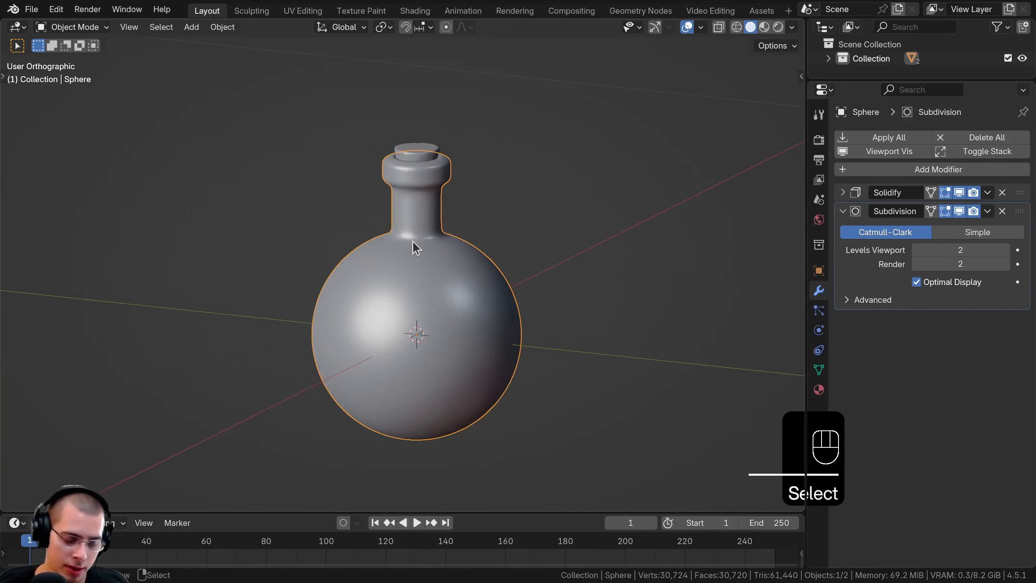
pyautogui.hotkey('shift', 'd')
pyautogui.rightClick(526, 189)
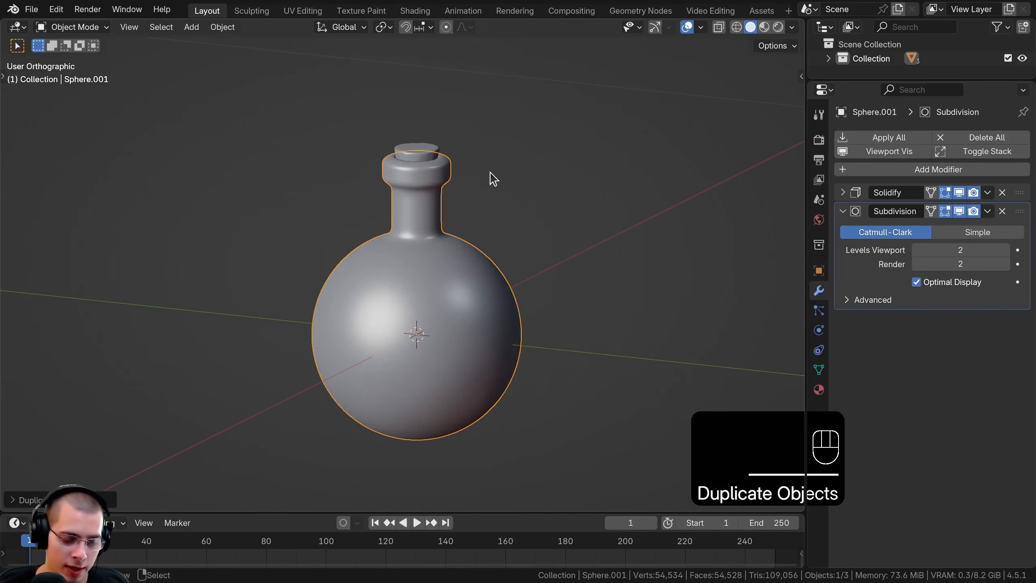
pyautogui.press('F2')
pyautogui.write('Liquid')
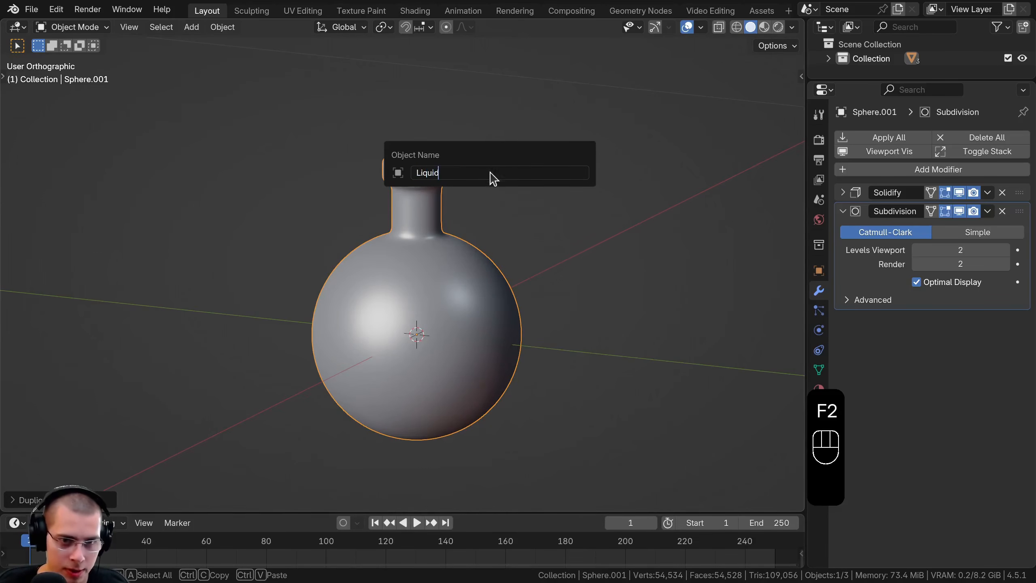
pyautogui.press('Return')
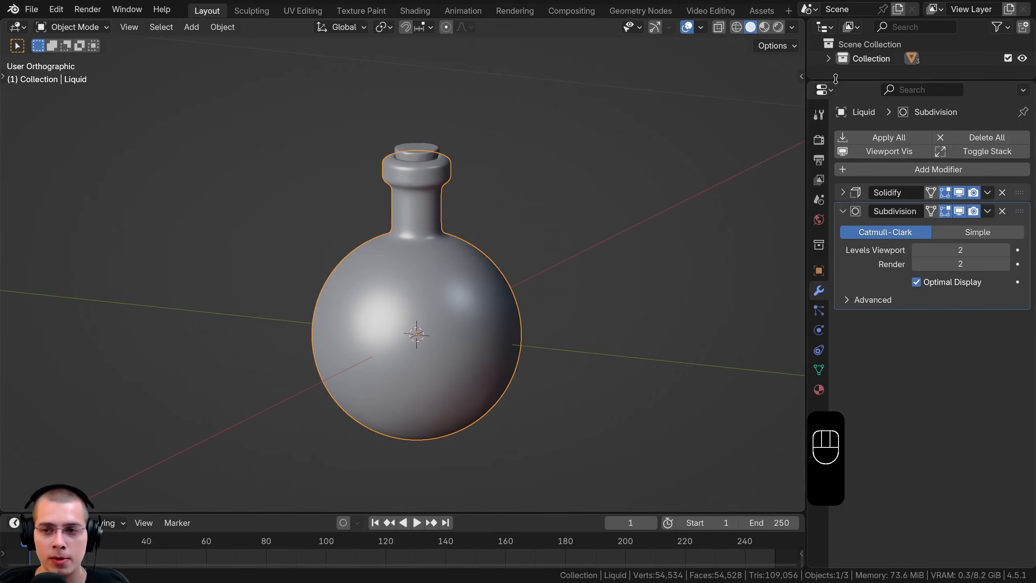
# Reveal the objects in the collection and rename the Sphere object to Bottle
pyautogui.moveTo(836, 78); pyautogui.dragTo(836, 144)
pyautogui.click(828, 58)
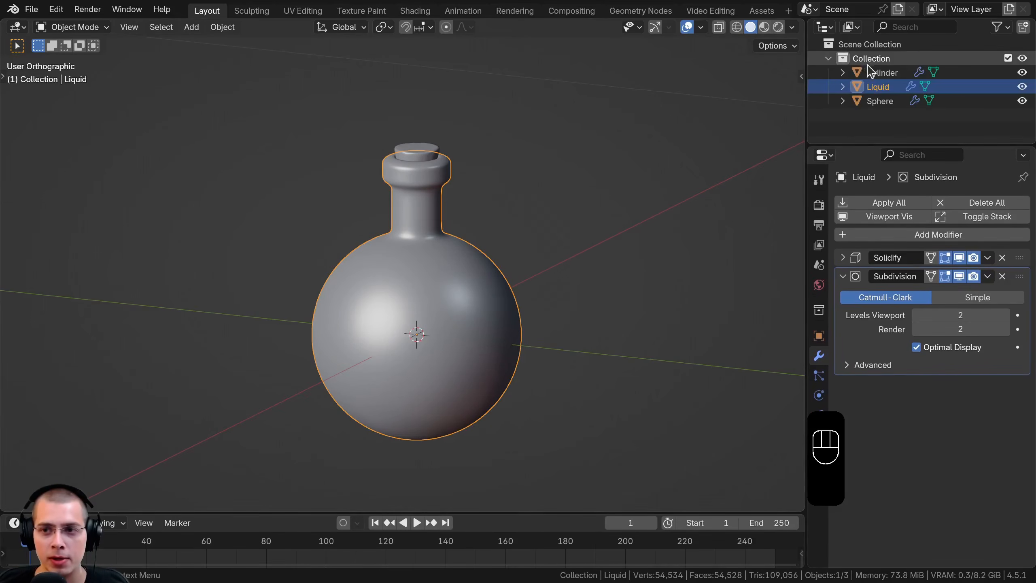
pyautogui.click(888, 100)
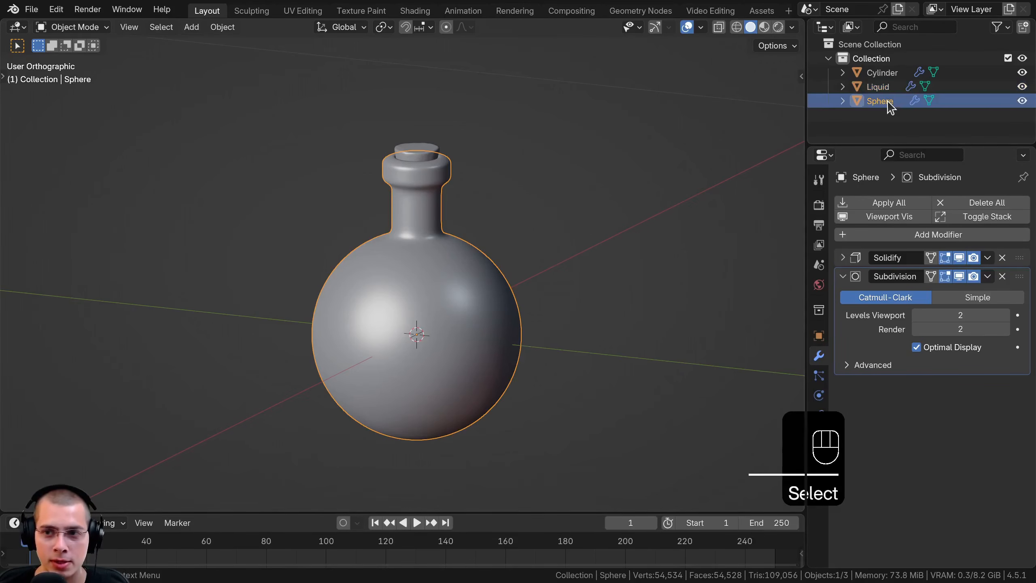
pyautogui.doubleClick(887, 100)
pyautogui.write('Bottle')
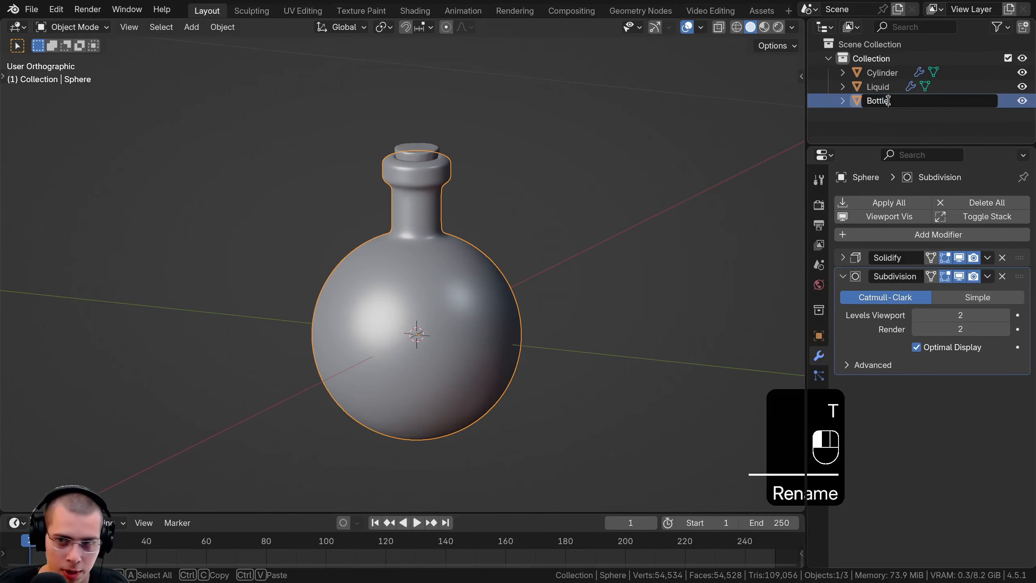
pyautogui.press('Return')
# Rename the Cylinder object to Cork
pyautogui.click(883, 101)
pyautogui.click(883, 89)
pyautogui.doubleClick(882, 87)
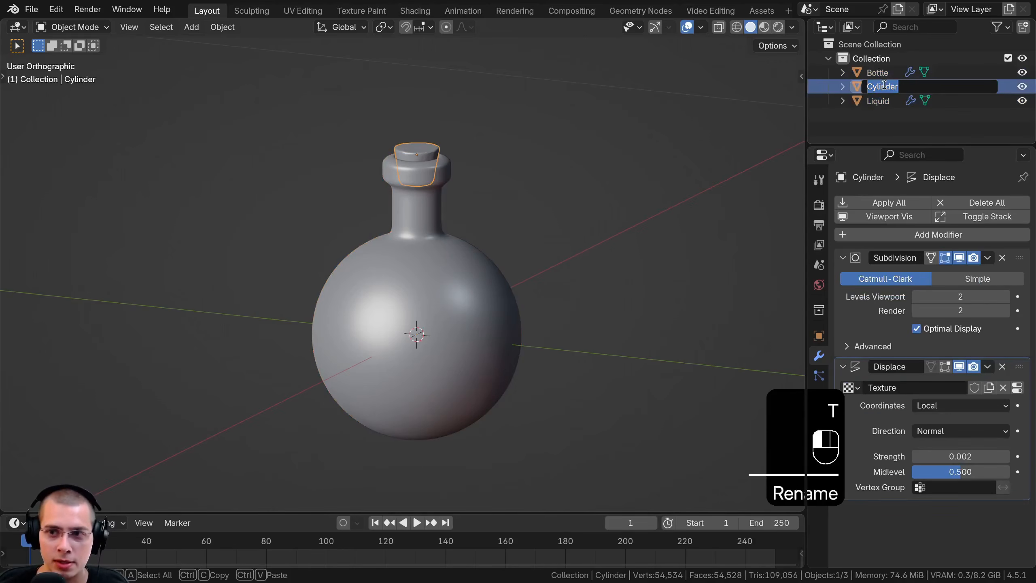
pyautogui.write('Cork')
pyautogui.press('Return')
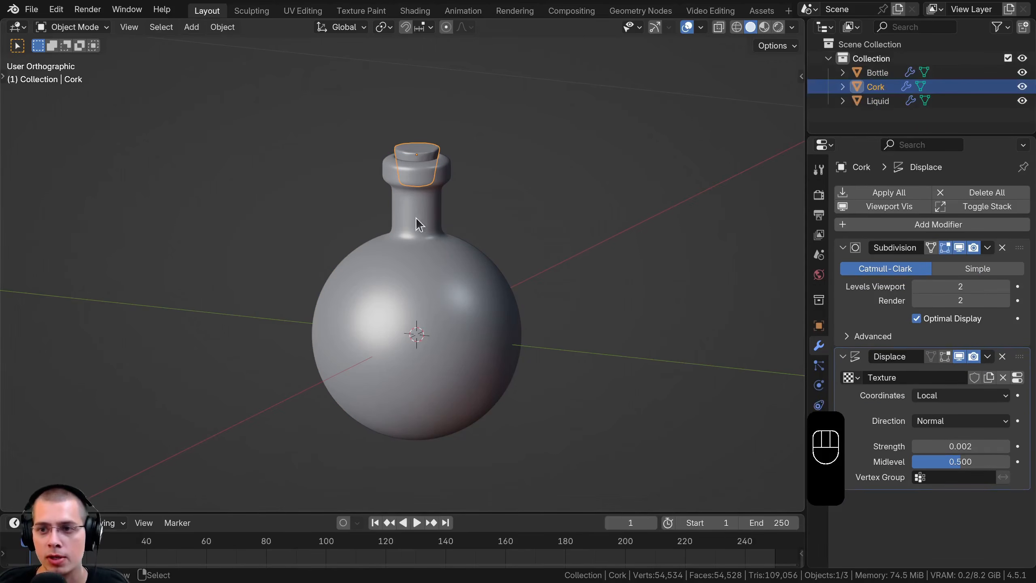
# Apply the Solidify modifier on the Liquid object
pyautogui.click(878, 101)
pyautogui.press('g')
pyautogui.rightClick(615, 171)
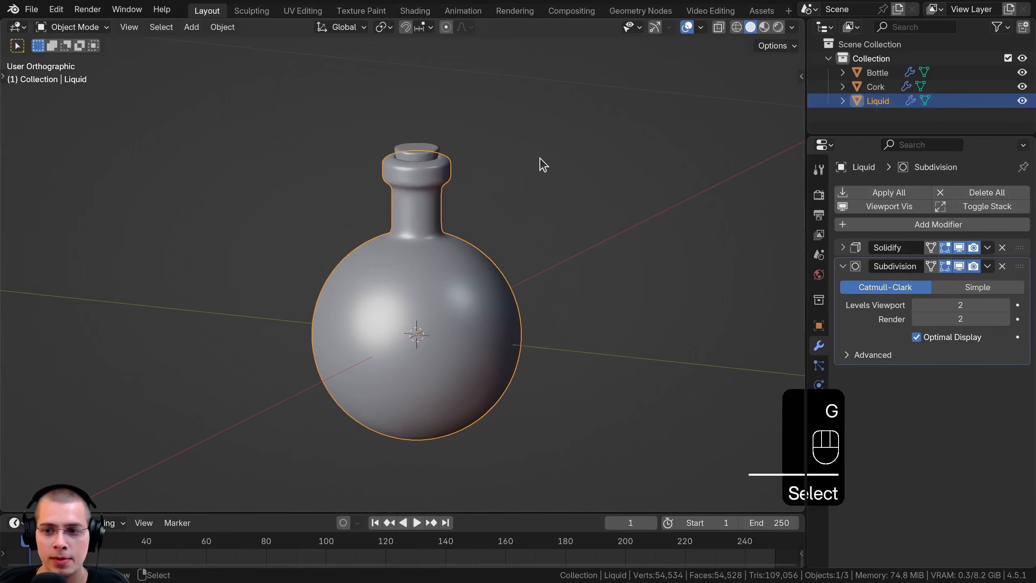
pyautogui.click(843, 247)
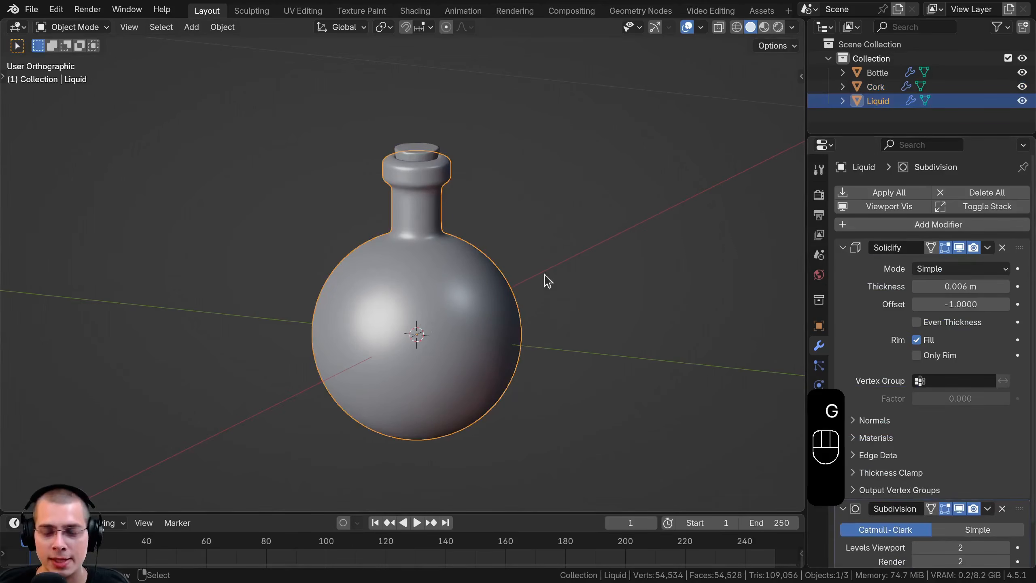
pyautogui.keyDown('shift'); pyautogui.moveTo(543, 280); pyautogui.dragTo(515, 231, button='middle'); pyautogui.keyUp('shift')
pyautogui.scroll(2, 510, 229)
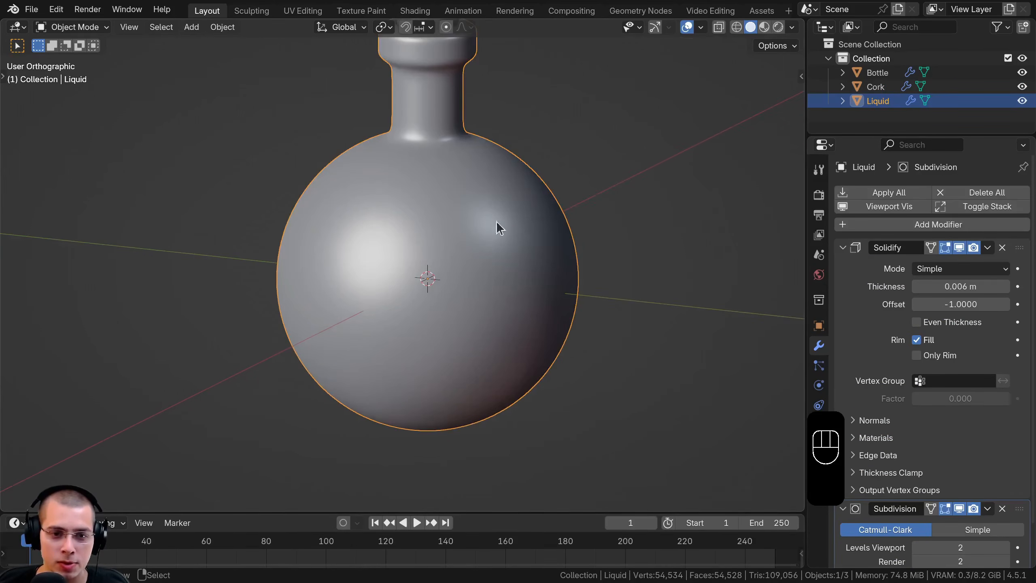
pyautogui.click(986, 248)
pyautogui.click(931, 265)
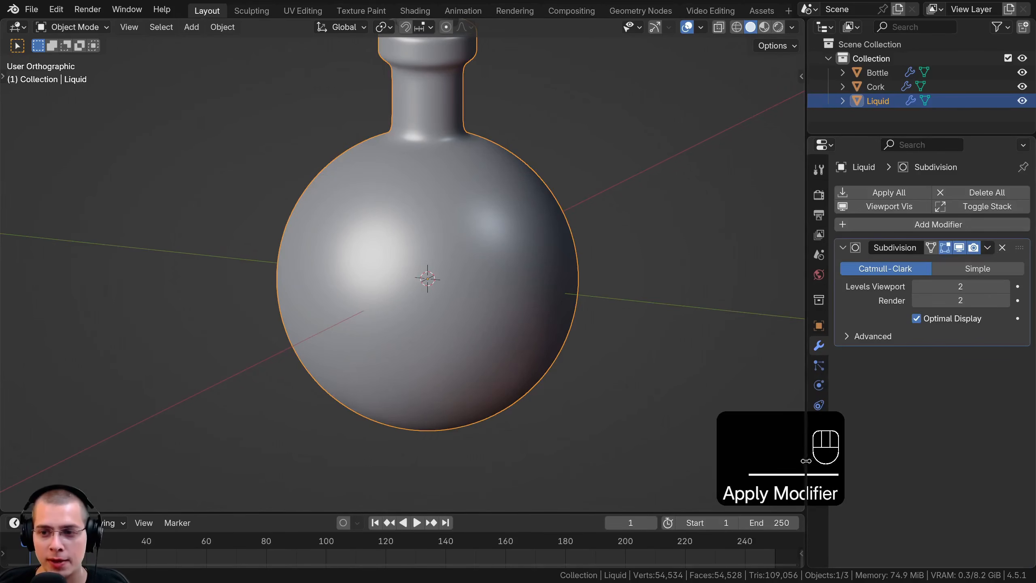
# Enter Edit Mode on the Liquid object and view its mesh from inside, near the base of the neck
pyautogui.scroll(-2, 464, 326)
pyautogui.press('Tab')
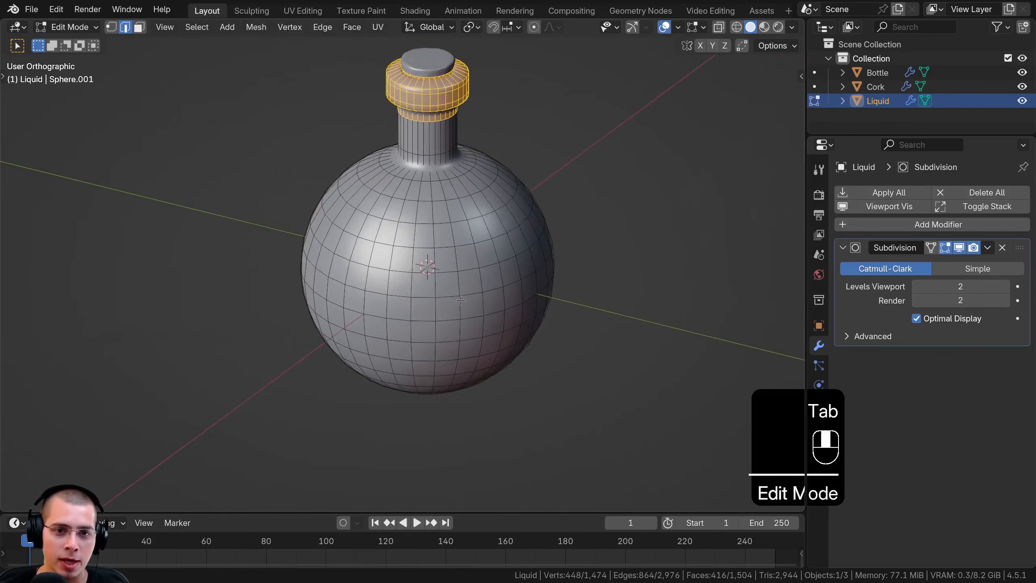
pyautogui.scroll(5, 501, 252)
pyautogui.scroll(6, 405, 266)
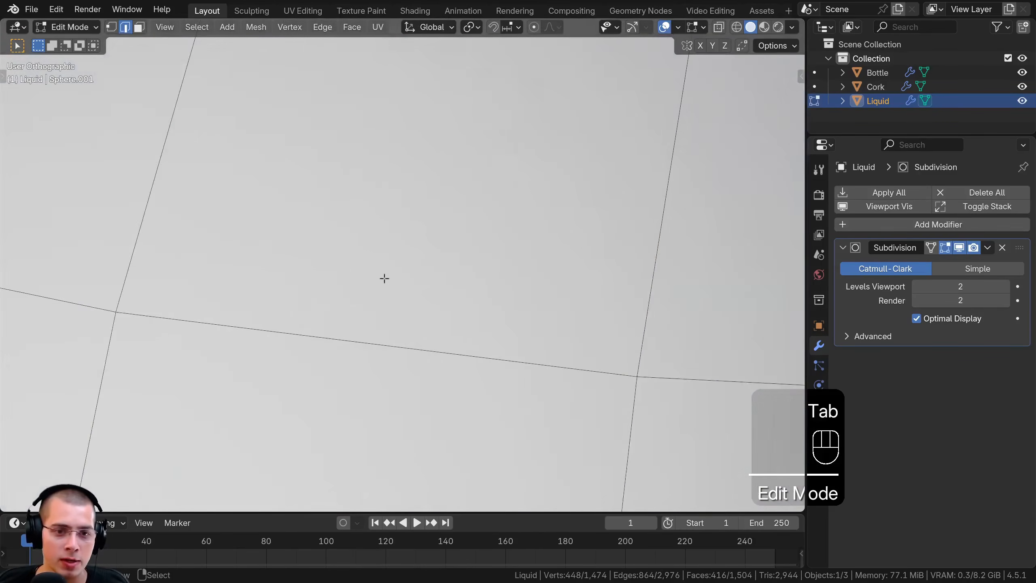
pyautogui.press('KP_5')
pyautogui.scroll(3, 445, 274)
pyautogui.keyDown('shift'); pyautogui.moveTo(493, 393); pyautogui.dragTo(365, 303, button='middle'); pyautogui.keyUp('shift')
pyautogui.scroll(4, 367, 300)
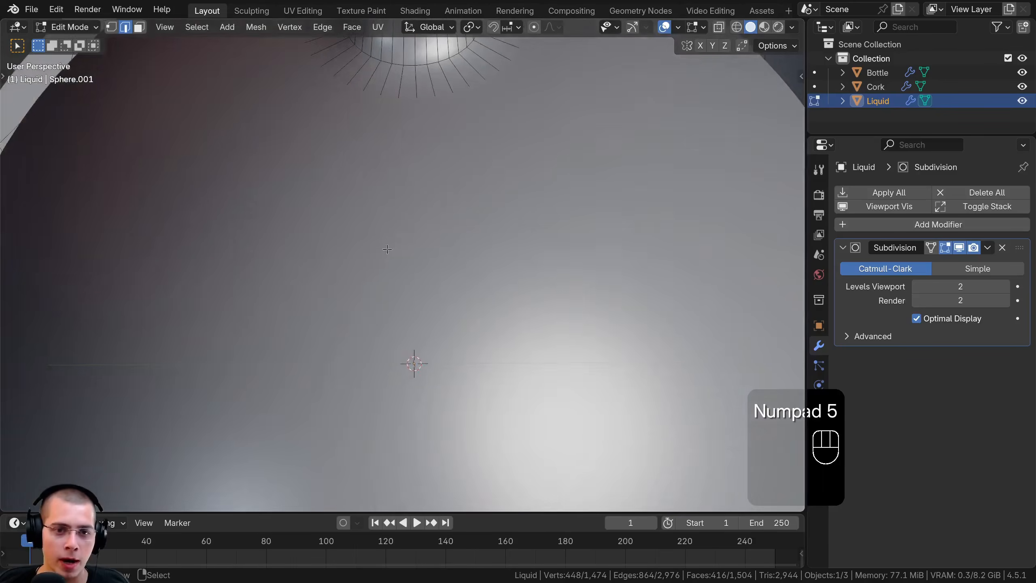
pyautogui.moveTo(384, 247); pyautogui.dragTo(406, 142, button='middle')
pyautogui.scroll(-1, 412, 151)
pyautogui.scroll(2, 449, 203)
# Try to box-select the inner faces around the base of the neck in face selection mode
pyautogui.rightClick(462, 222)
pyautogui.press('b')
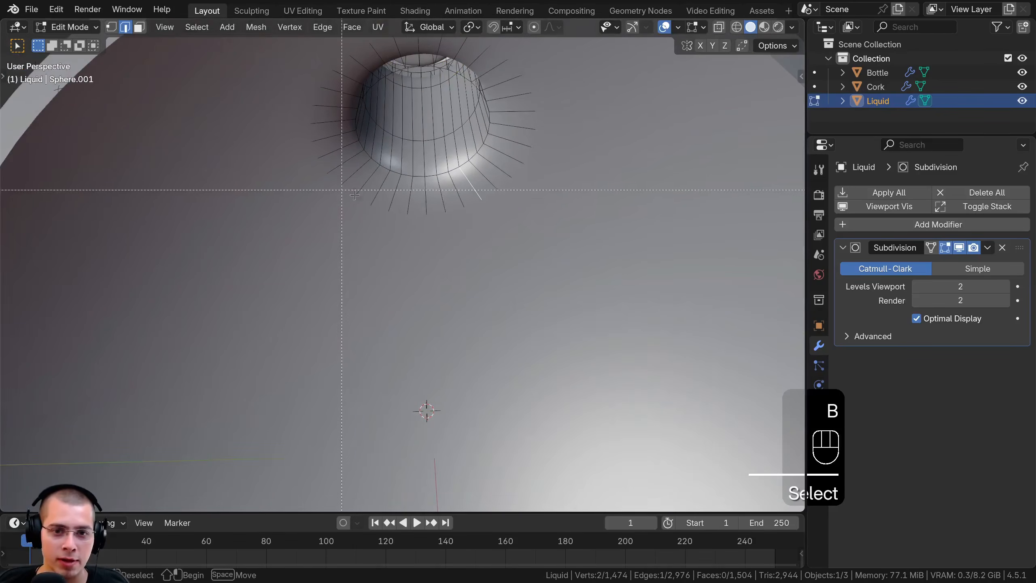
pyautogui.moveTo(342, 190); pyautogui.dragTo(556, 207)
pyautogui.click(140, 27)
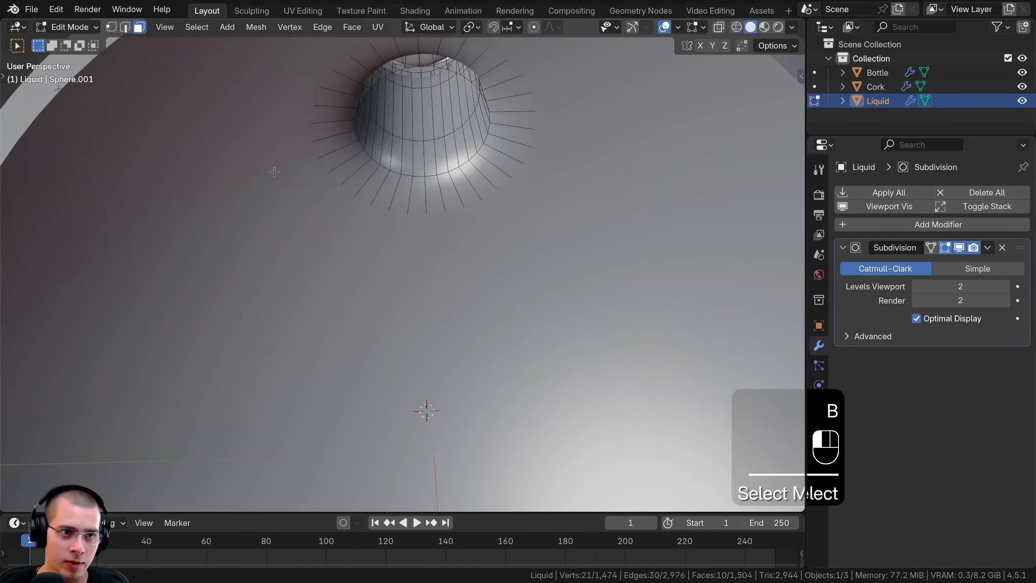
pyautogui.press('b')
pyautogui.moveTo(420, 179); pyautogui.dragTo(507, 215)
pyautogui.scroll(-4, 530, 249)
pyautogui.moveTo(535, 256); pyautogui.dragTo(327, 308, button='middle')
pyautogui.moveTo(406, 214); pyautogui.dragTo(498, 377)
pyautogui.moveTo(436, 356); pyautogui.dragTo(449, 163, button='middle')
# Clear the selection and box-select the ring of faces around the bottom pole of the Liquid's outer shell
pyautogui.press('a')
pyautogui.press('a')
pyautogui.moveTo(435, 420); pyautogui.dragTo(431, 362, button='middle')
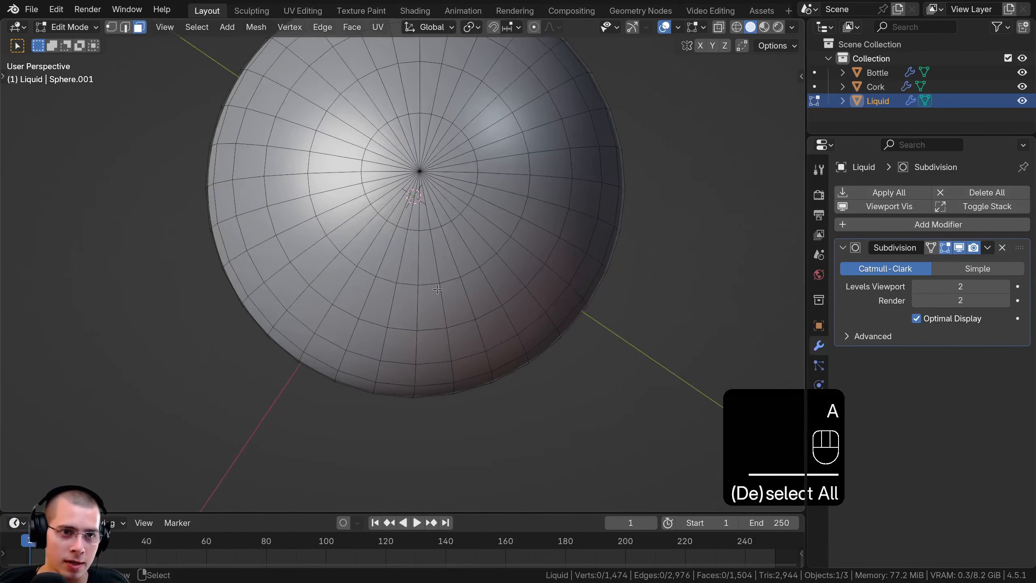
pyautogui.moveTo(437, 289); pyautogui.dragTo(424, 367, button='middle')
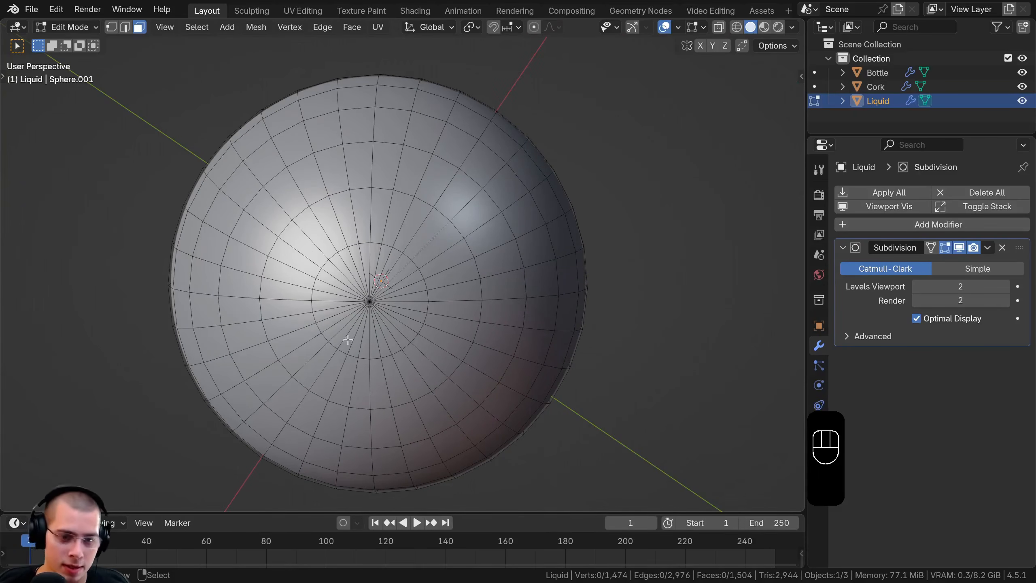
pyautogui.press('b')
pyautogui.moveTo(347, 281); pyautogui.dragTo(396, 312)
pyautogui.scroll(-5, 406, 298)
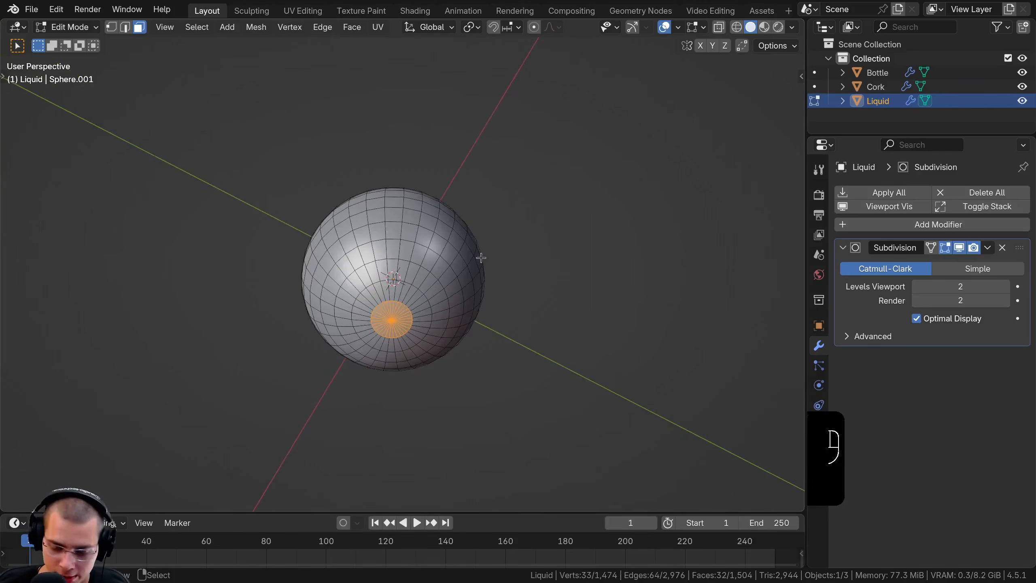
pyautogui.press('KP_Add')
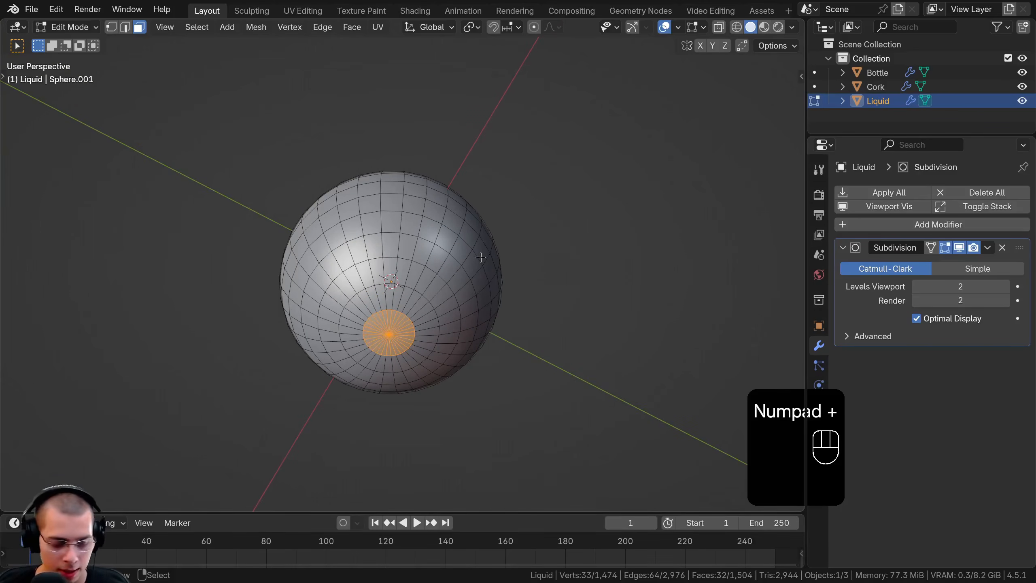
# Grow the selection from the bottom pole until it covers the Liquid's entire outer shell, and delete those faces
pyautogui.press('ctrl+KP_Add')
pyautogui.press('ctrl+KP_Add')
pyautogui.press('ctrl+KP_Add')
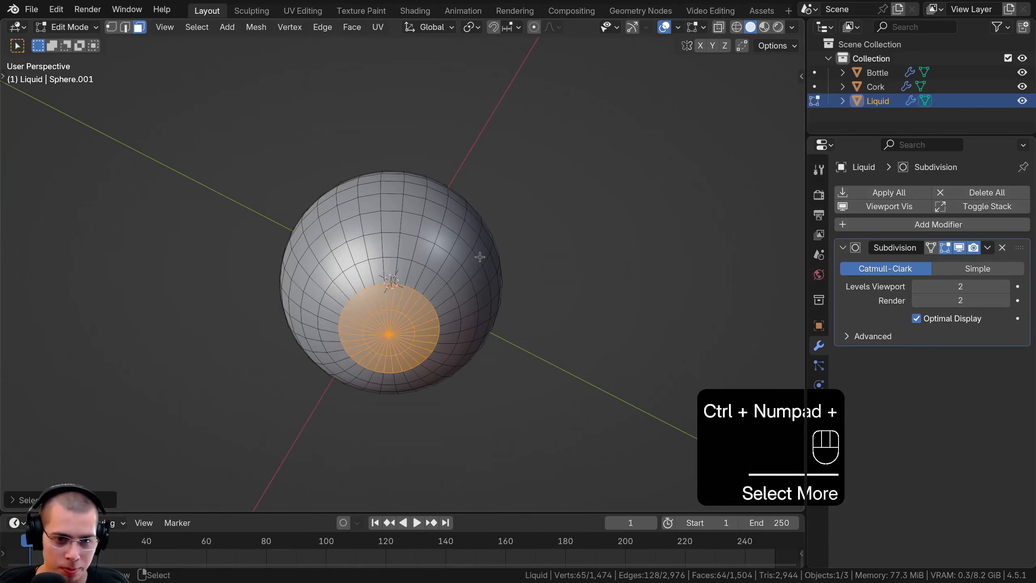
pyautogui.press('ctrl+KP_Add')
pyautogui.press('ctrl+KP_Add')
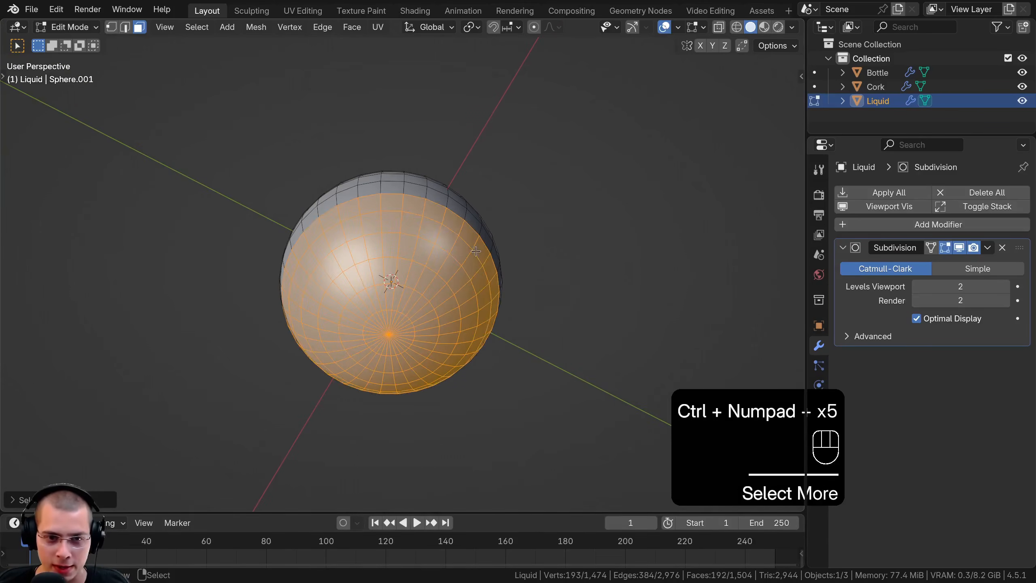
pyautogui.moveTo(449, 261); pyautogui.dragTo(421, 393, button='middle')
pyautogui.press('ctrl+KP_Add')
pyautogui.press('ctrl+KP_Add')
pyautogui.press('ctrl+KP_Add')
pyautogui.press('ctrl+KP_Add')
pyautogui.press('ctrl+KP_Add')
pyautogui.press('ctrl+KP_Add')
pyautogui.press('ctrl+KP_Add')
pyautogui.press('ctrl+KP_Add')
pyautogui.press('ctrl+KP_Add')
pyautogui.press('ctrl+KP_Add')
pyautogui.press('ctrl+KP_Add')
pyautogui.press('ctrl+KP_Add')
pyautogui.press('ctrl+KP_Add')
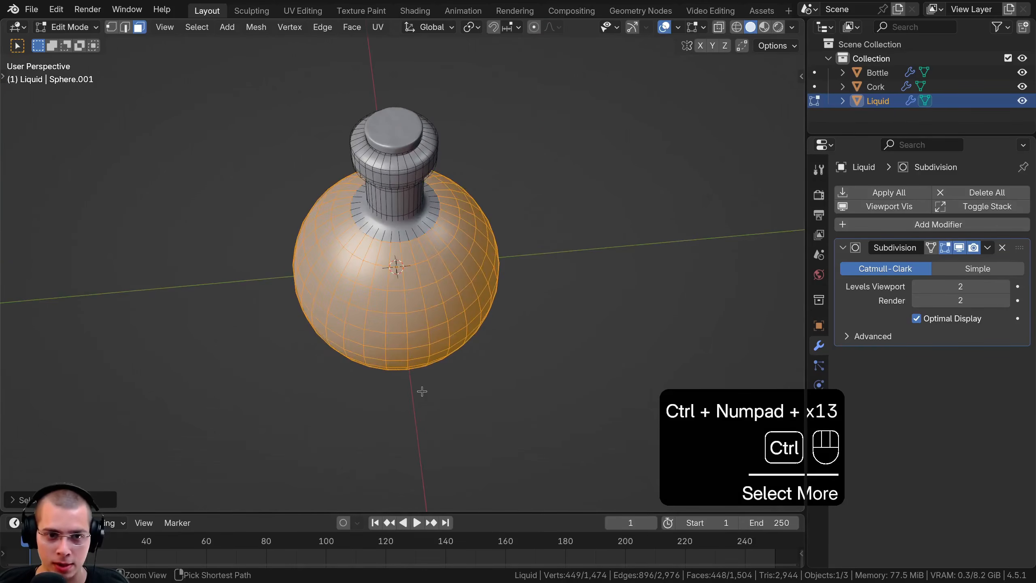
pyautogui.press('ctrl+KP_Add')
pyautogui.press('ctrl+KP_Add')
pyautogui.press('ctrl+KP_Add')
pyautogui.press('ctrl+KP_Add')
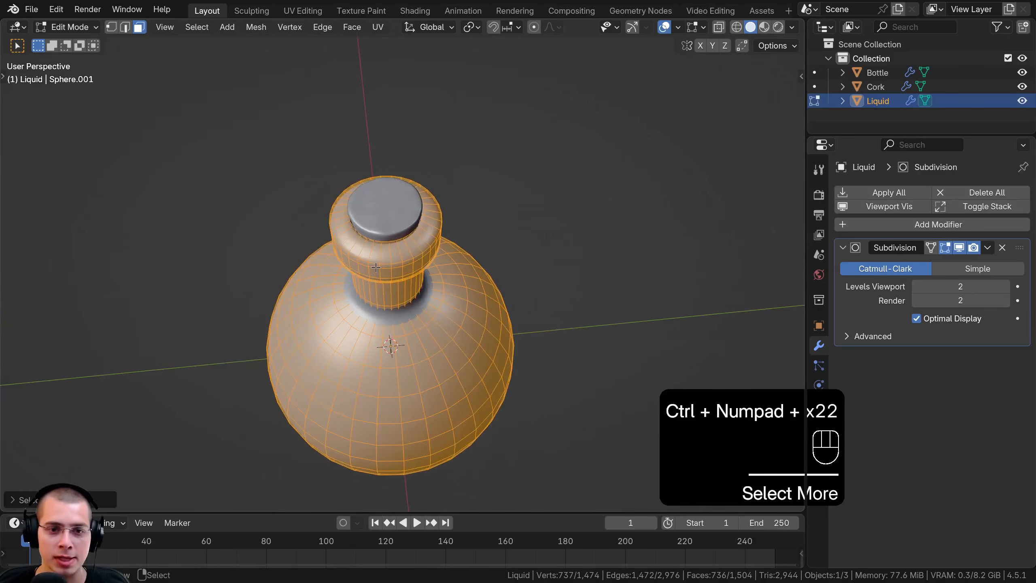
pyautogui.keyDown('shift'); pyautogui.moveTo(377, 263); pyautogui.dragTo(394, 229, button='middle'); pyautogui.keyUp('shift')
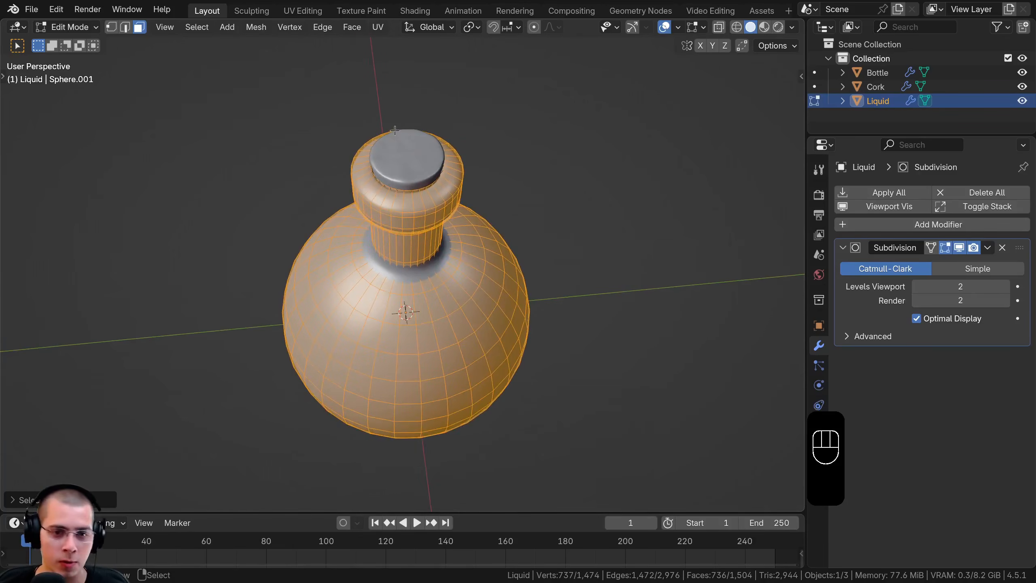
pyautogui.press('x')
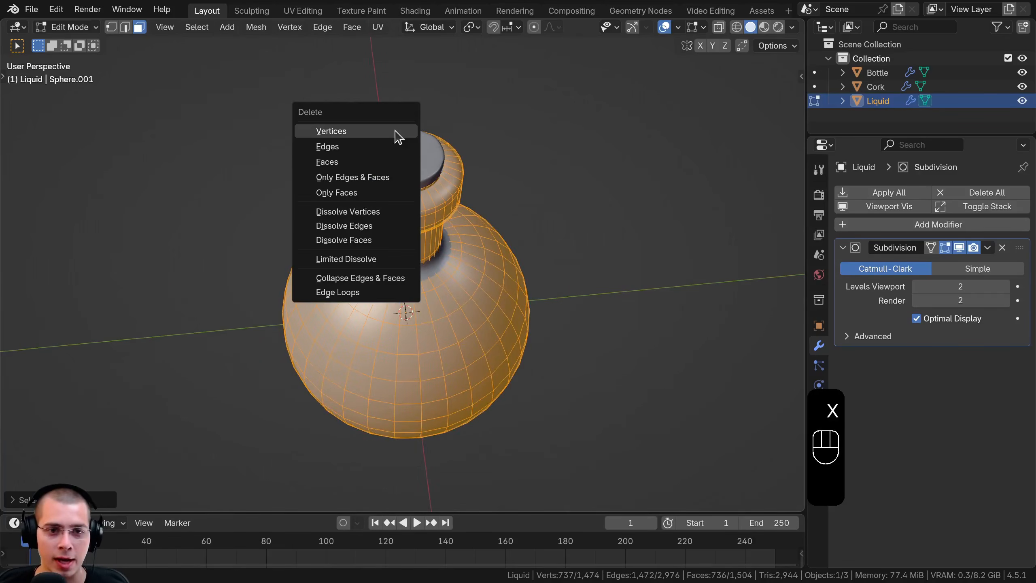
pyautogui.click(340, 162)
pyautogui.moveTo(407, 241); pyautogui.dragTo(412, 247, button='middle')
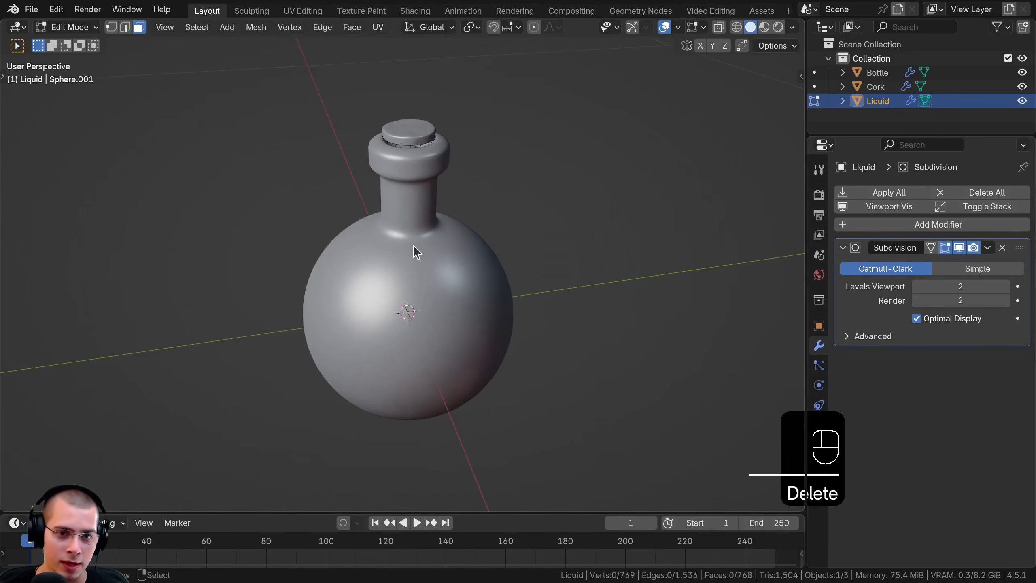
# Return to Object Mode and isolate the Liquid object in local view
pyautogui.press('Tab')
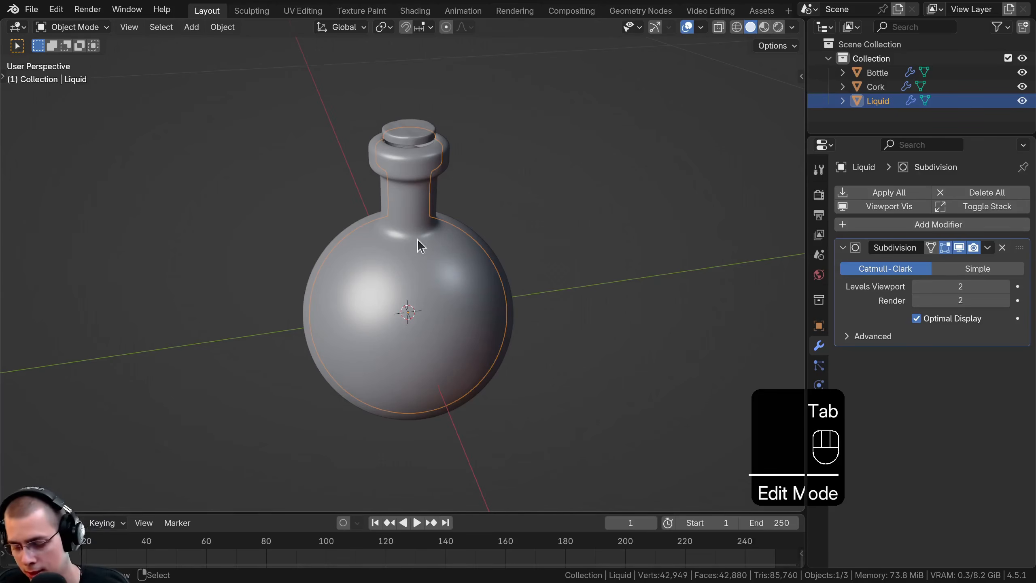
pyautogui.press('KP_Divide')
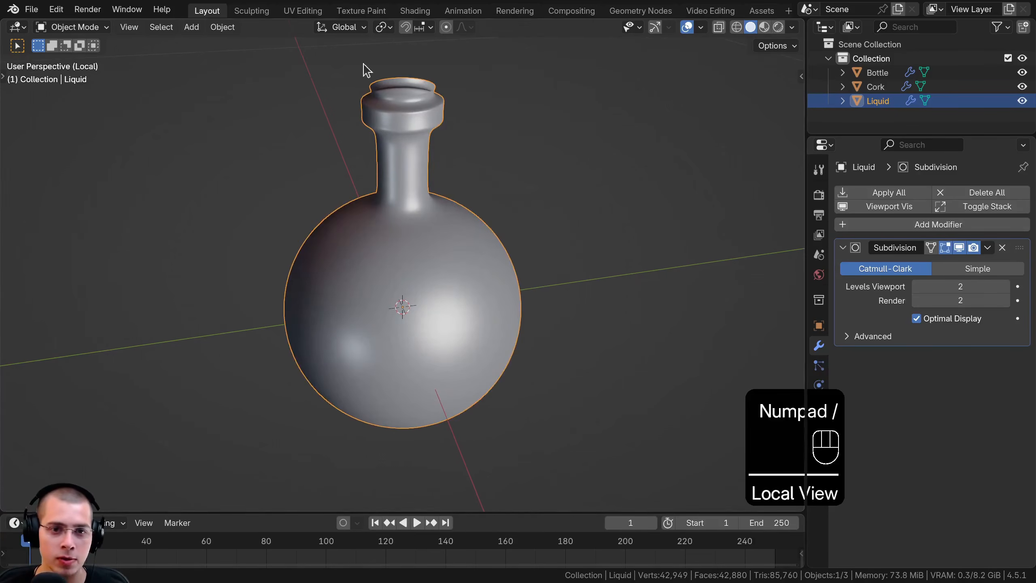
pyautogui.moveTo(348, 420); pyautogui.dragTo(470, 261, button='middle')
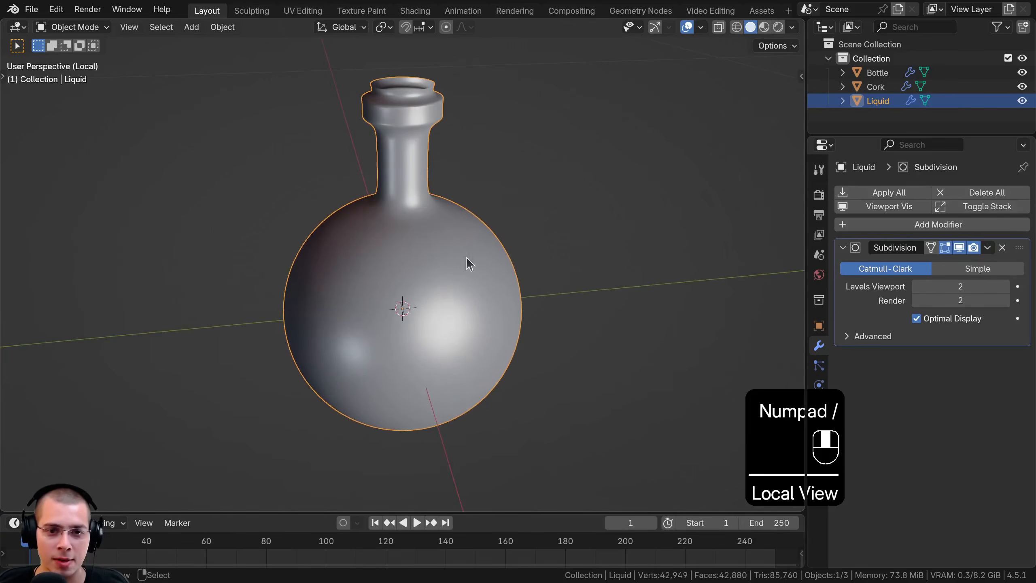
pyautogui.keyDown('shift'); pyautogui.moveTo(317, 199); pyautogui.dragTo(325, 259, button='middle'); pyautogui.keyUp('shift')
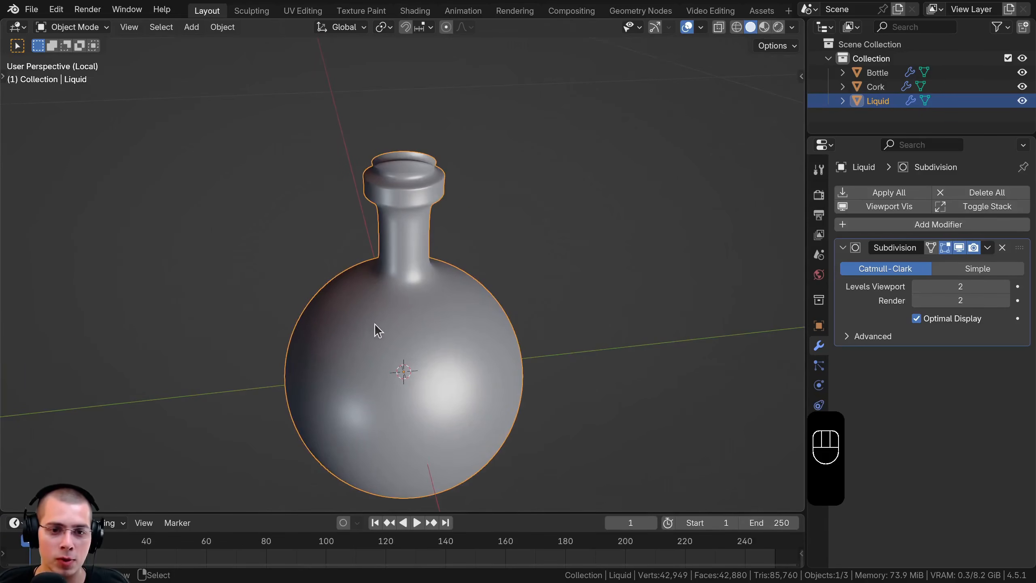
pyautogui.moveTo(381, 322); pyautogui.dragTo(383, 325, button='middle')
# Show the Liquid's mesh in Edit Mode from the front, with vertex selection and wireframe shading
pyautogui.press('Tab')
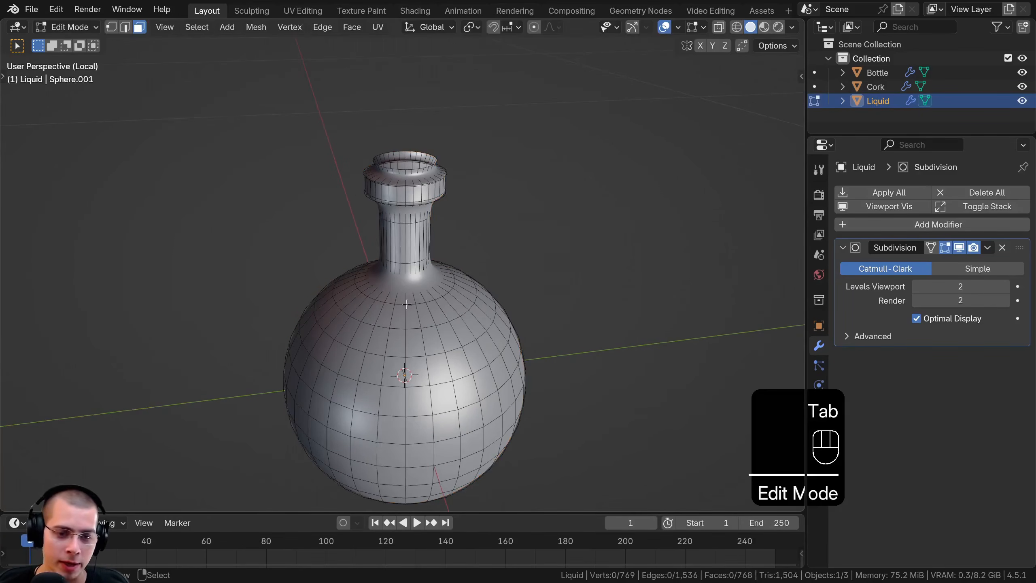
pyautogui.press('KP_1')
pyautogui.keyDown('shift'); pyautogui.moveTo(430, 272); pyautogui.dragTo(403, 248, button='middle'); pyautogui.keyUp('shift')
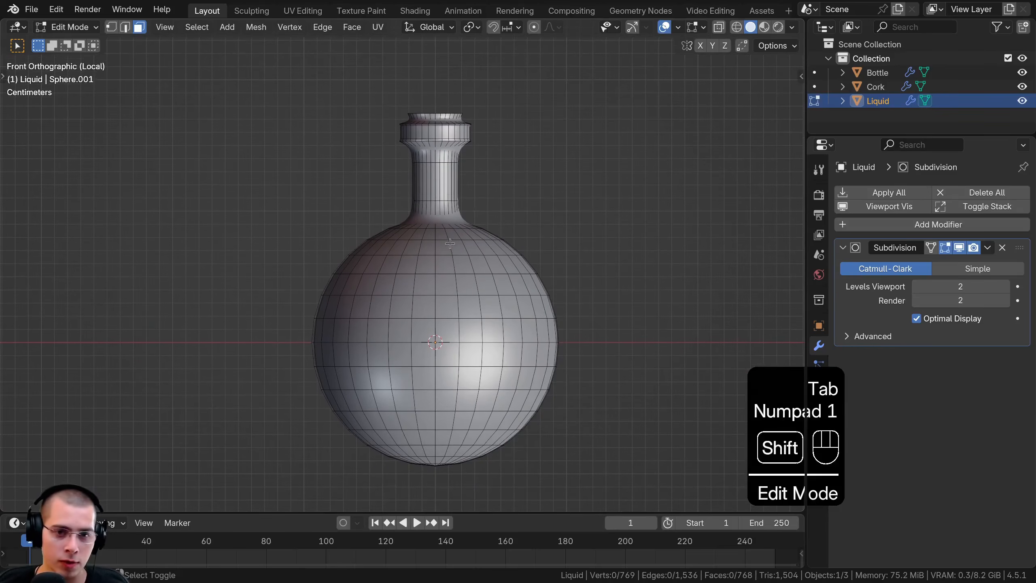
pyautogui.click(112, 29)
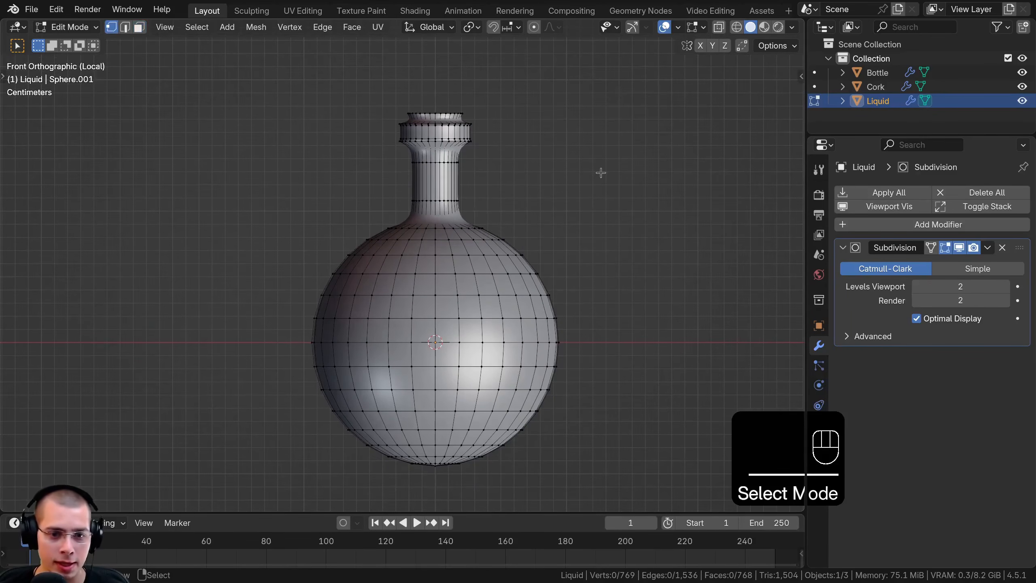
pyautogui.press('z')
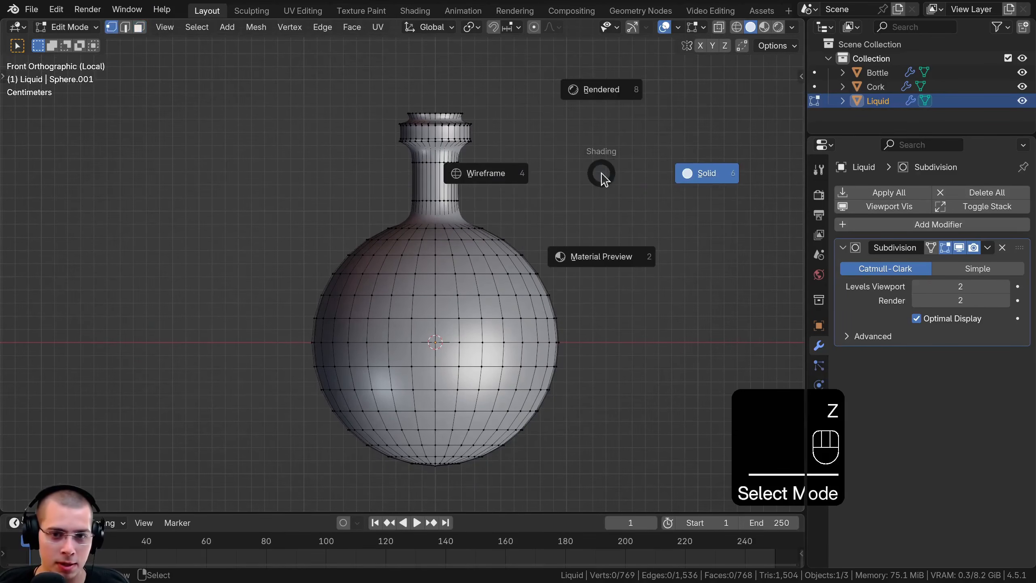
pyautogui.click(208, 169)
pyautogui.press('b')
pyautogui.moveTo(242, 336); pyautogui.dragTo(301, 377)
pyautogui.moveTo(609, 518); pyautogui.dragTo(749, 522)
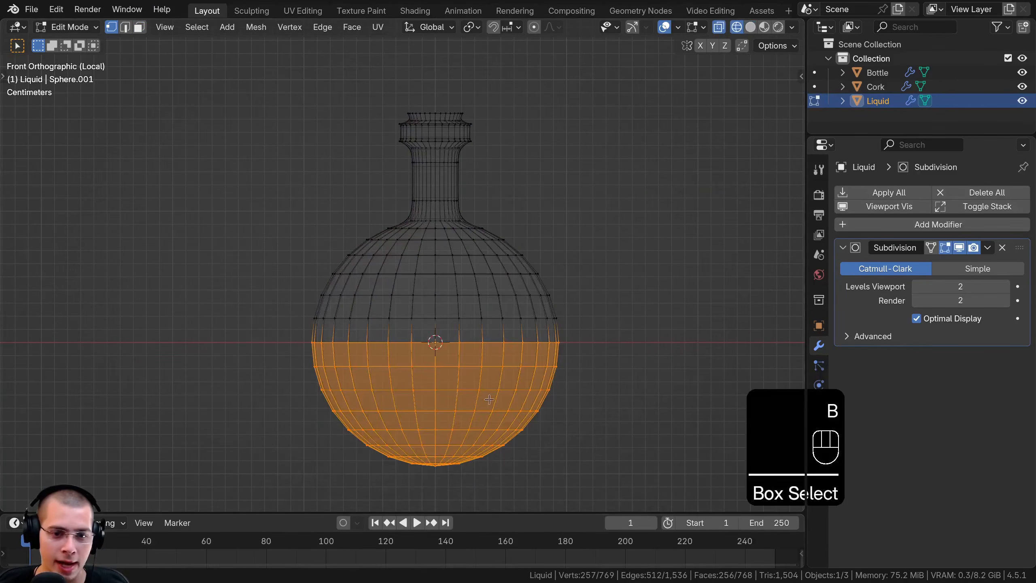
pyautogui.hotkey('alt', 'a')
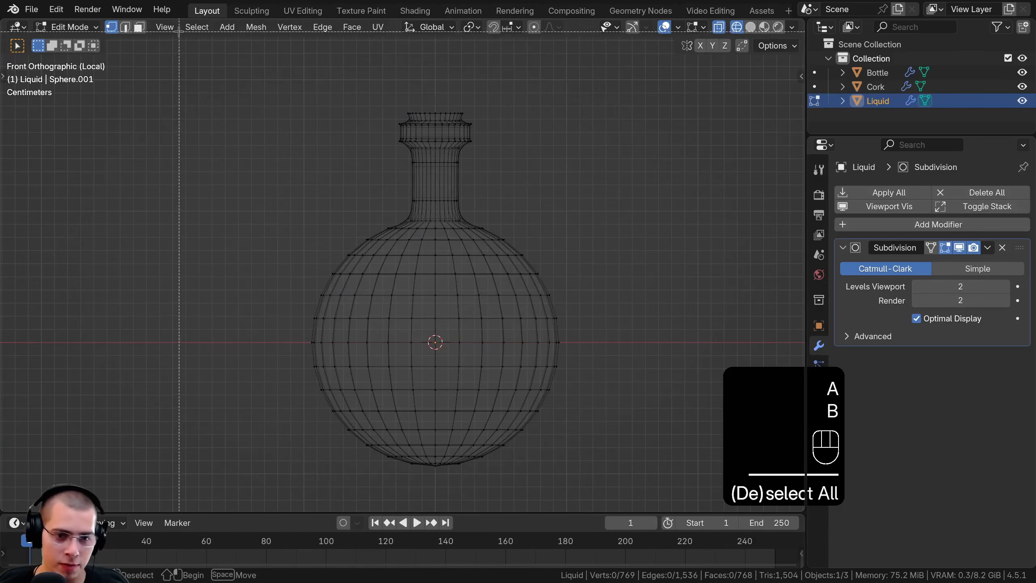
# Delete the vertices of the neck and upper sphere down to the loop just above the equator, and restore solid shading
pyautogui.press('b')
pyautogui.moveTo(192, 53); pyautogui.dragTo(624, 309)
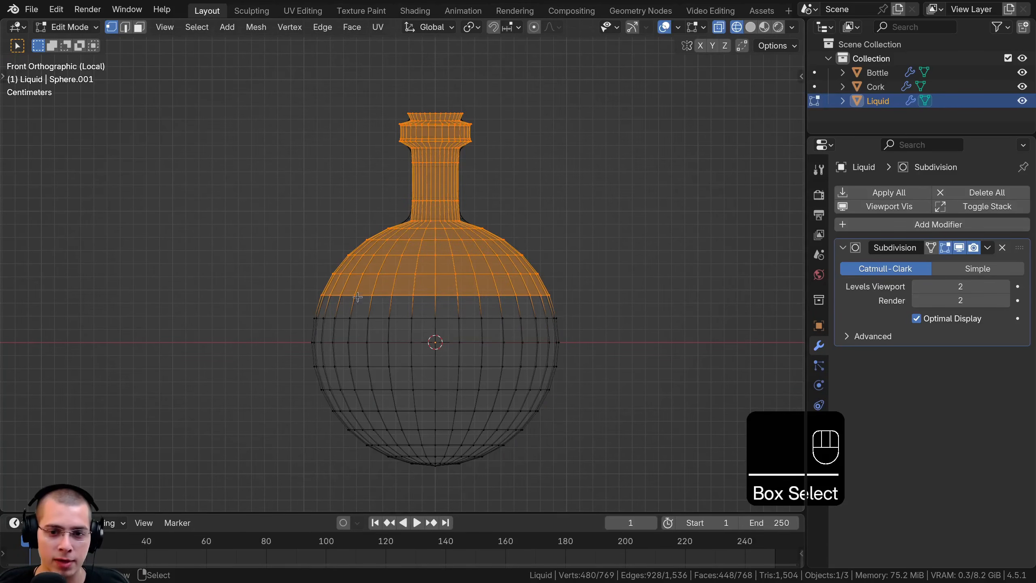
pyautogui.press('x')
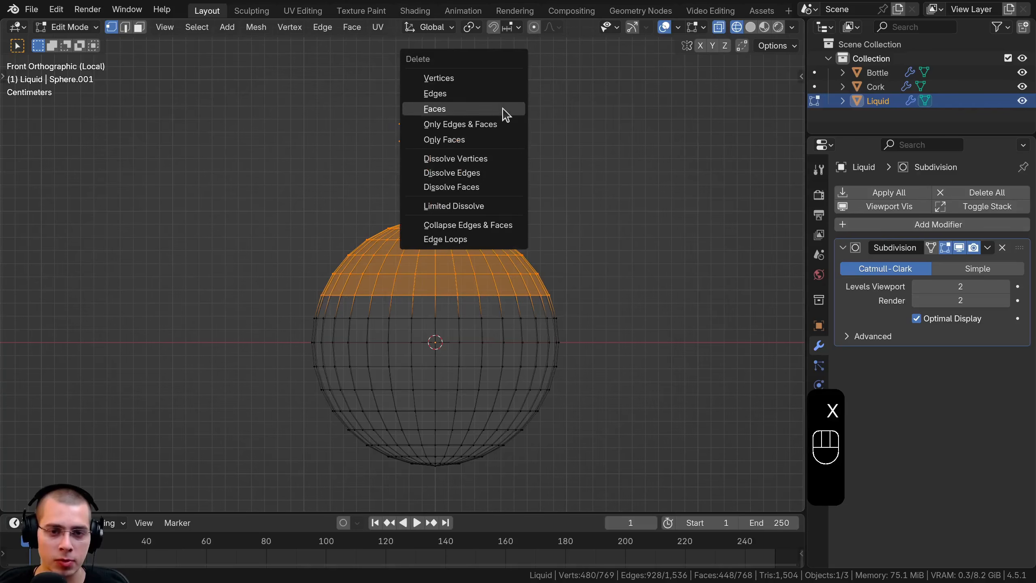
pyautogui.click(433, 79)
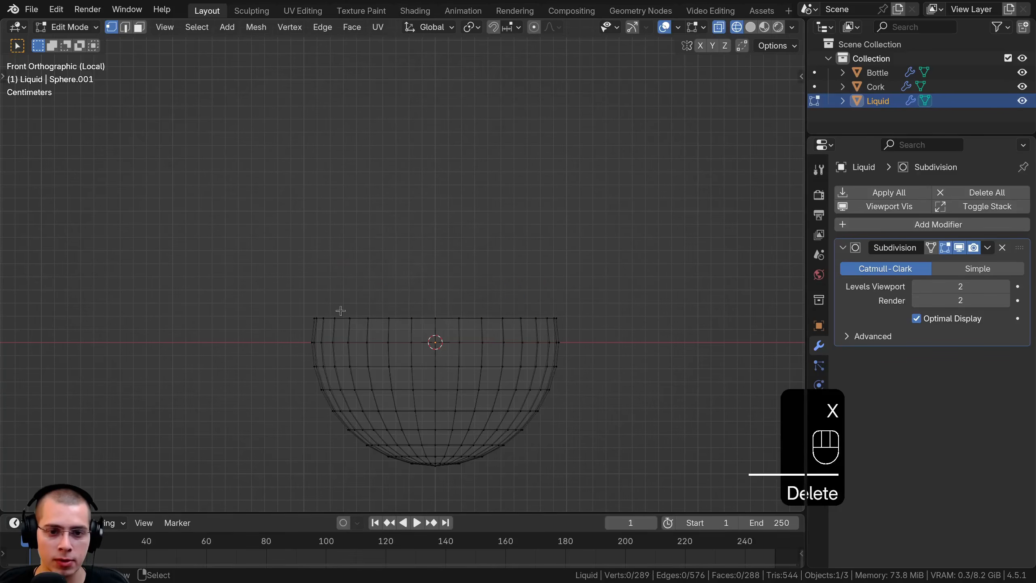
pyautogui.press('z')
pyautogui.click(597, 273)
# Select the edge loop around the Liquid's open rim and extrude it, scaling the new loop slightly inward
pyautogui.moveTo(597, 274); pyautogui.dragTo(573, 339, button='middle')
pyautogui.keyDown('shift'); pyautogui.moveTo(573, 339); pyautogui.dragTo(550, 294, button='middle'); pyautogui.keyUp('shift')
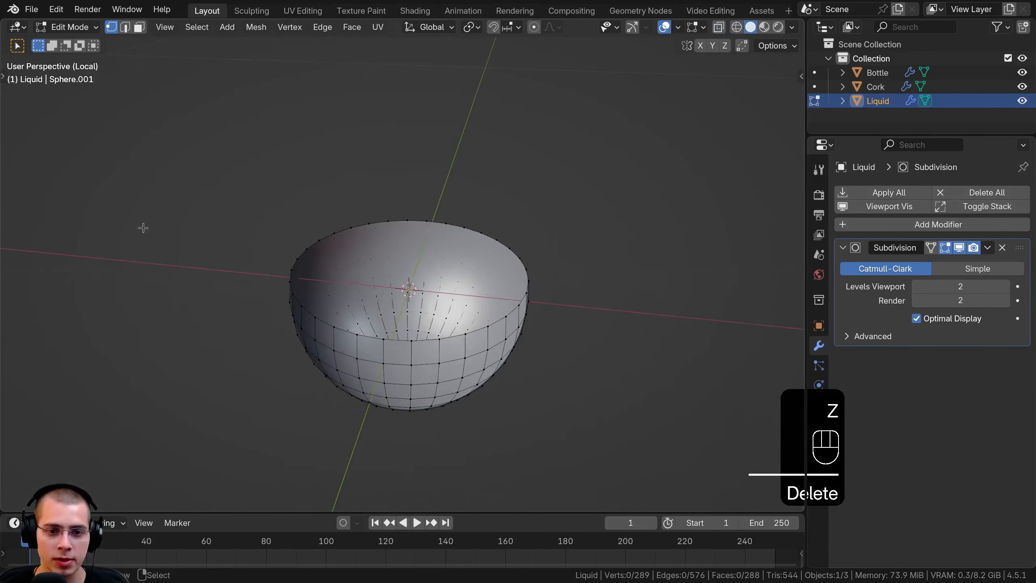
pyautogui.moveTo(190, 295); pyautogui.dragTo(164, 282, button='middle')
pyautogui.keyDown('shift'); pyautogui.moveTo(164, 281); pyautogui.dragTo(167, 270, button='middle'); pyautogui.keyUp('shift')
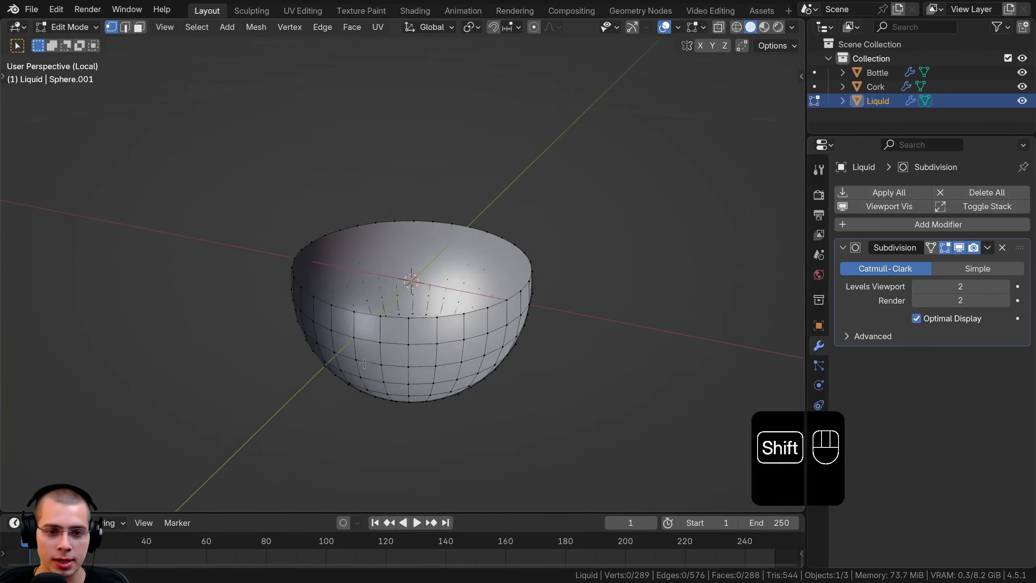
pyautogui.scroll(2, 367, 363)
pyautogui.press('alt')
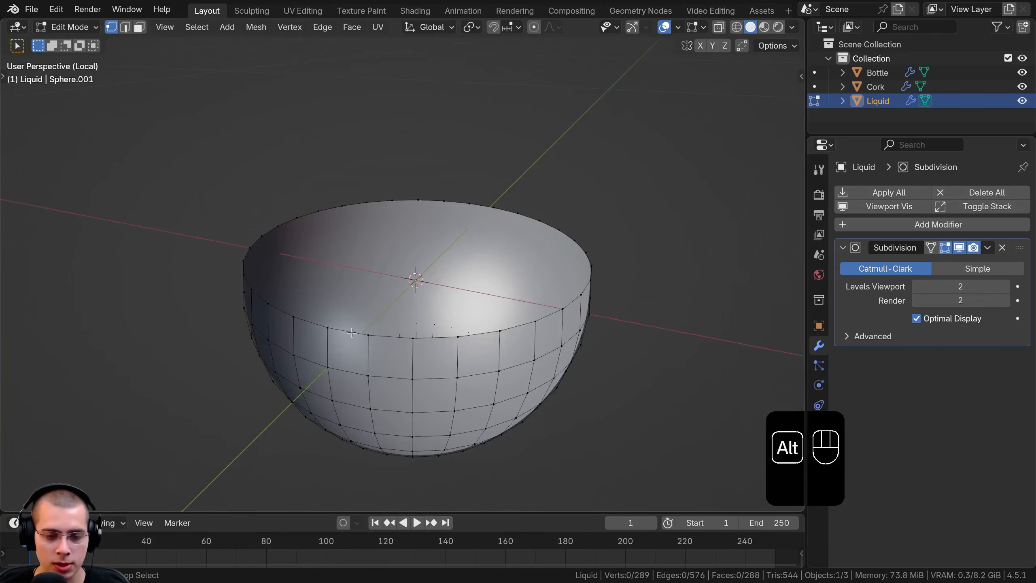
pyautogui.keyDown('alt'); pyautogui.click(352, 333); pyautogui.keyUp('alt')
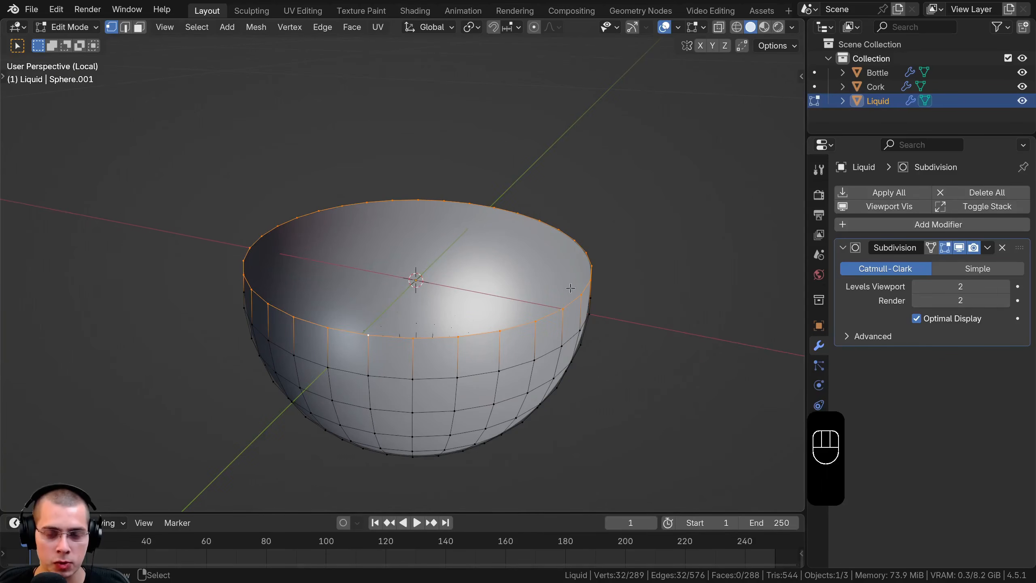
pyautogui.press('e')
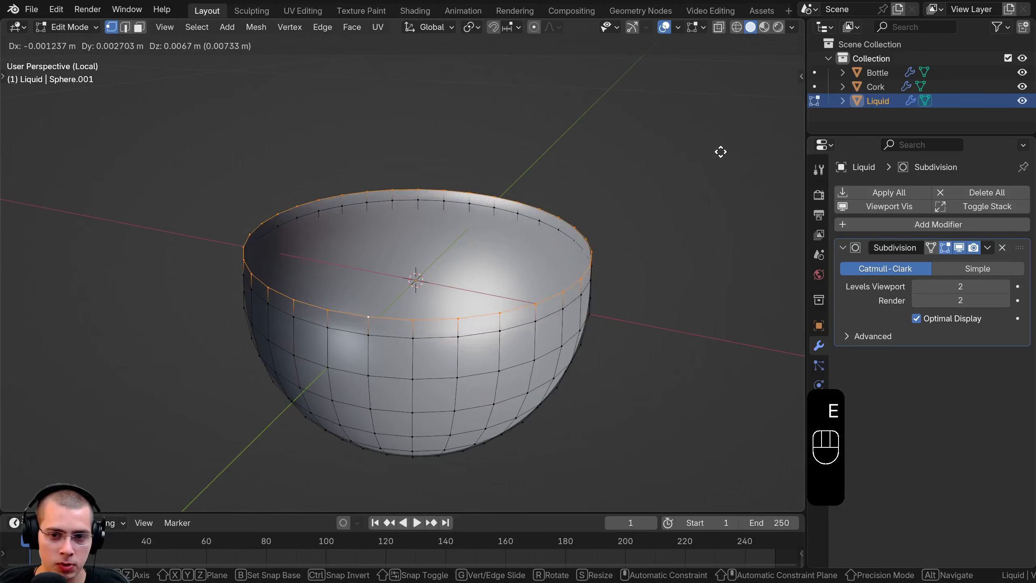
pyautogui.press('s')
pyautogui.click(678, 158)
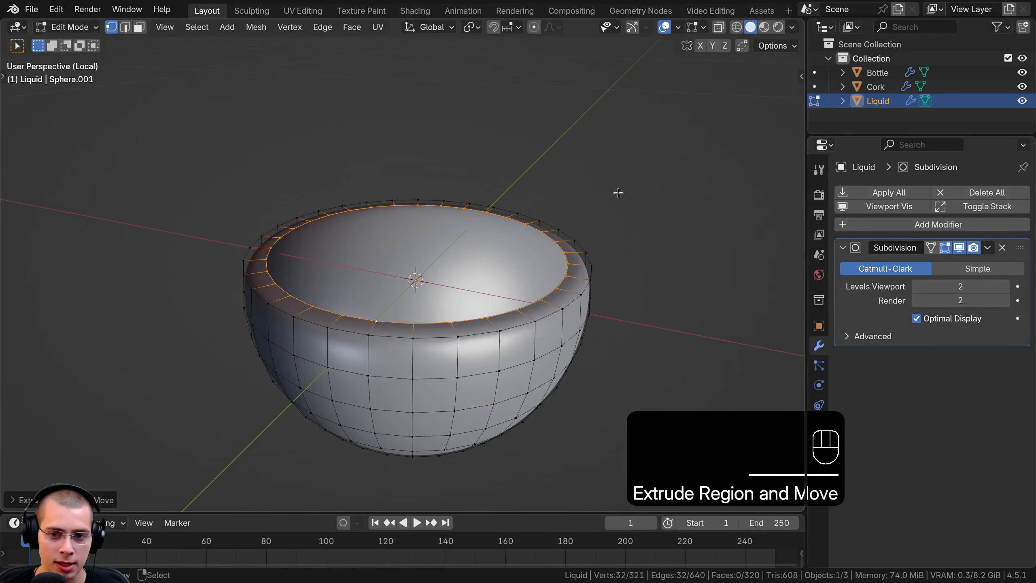
# Repeatedly extrude and scale the inner edge loop toward the centre until only a small central hole remains
pyautogui.press('e')
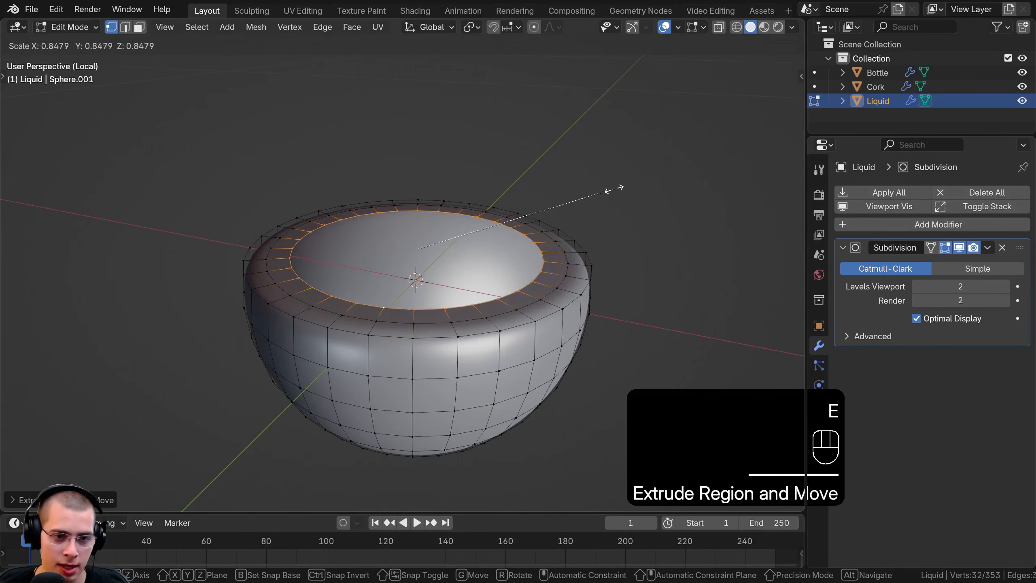
pyautogui.click(611, 190)
pyautogui.press('e')
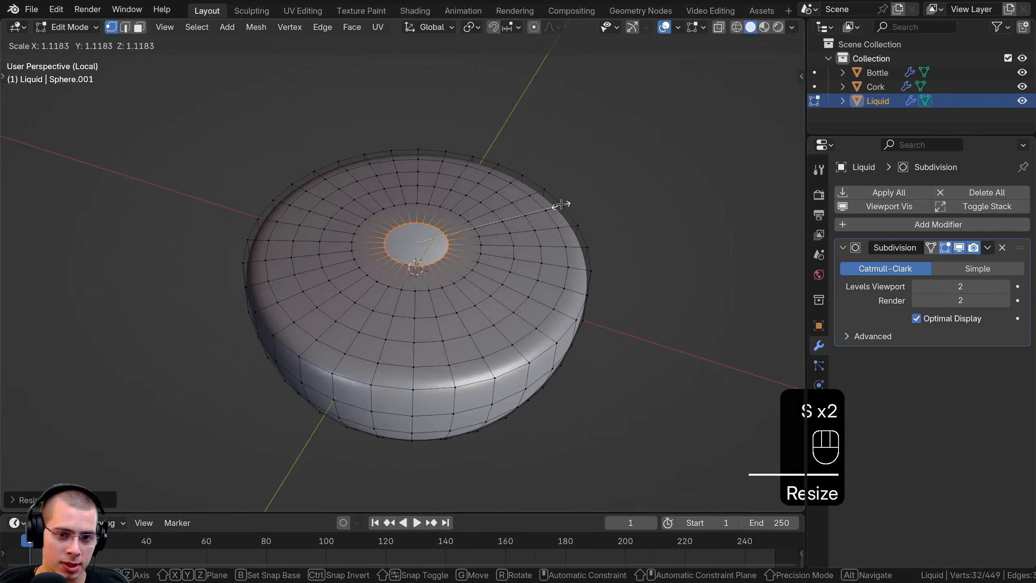
pyautogui.click(558, 205)
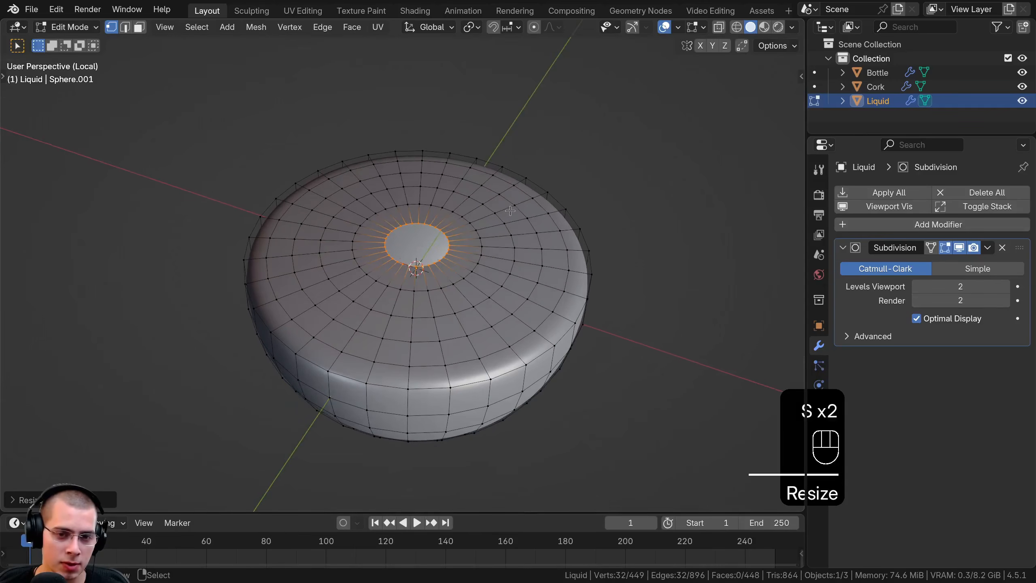
pyautogui.press('s')
pyautogui.click(522, 212)
pyautogui.rightClick(573, 201)
pyautogui.keyDown('alt'); pyautogui.rightClick(410, 262); pyautogui.keyUp('alt')
pyautogui.press('e')
pyautogui.rightClick(410, 262)
pyautogui.press('s')
pyautogui.click(412, 255)
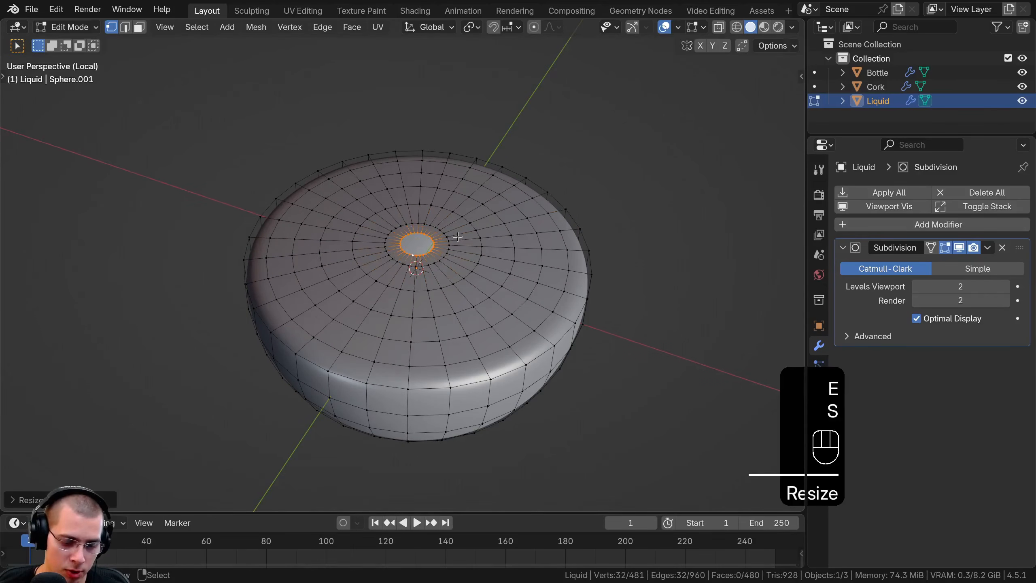
# Fill the small central hole in the Liquid's surface with a face and clear the selection
pyautogui.press('f')
pyautogui.moveTo(445, 319); pyautogui.dragTo(512, 255, button='middle')
pyautogui.press('a')
pyautogui.scroll(1, 463, 289)
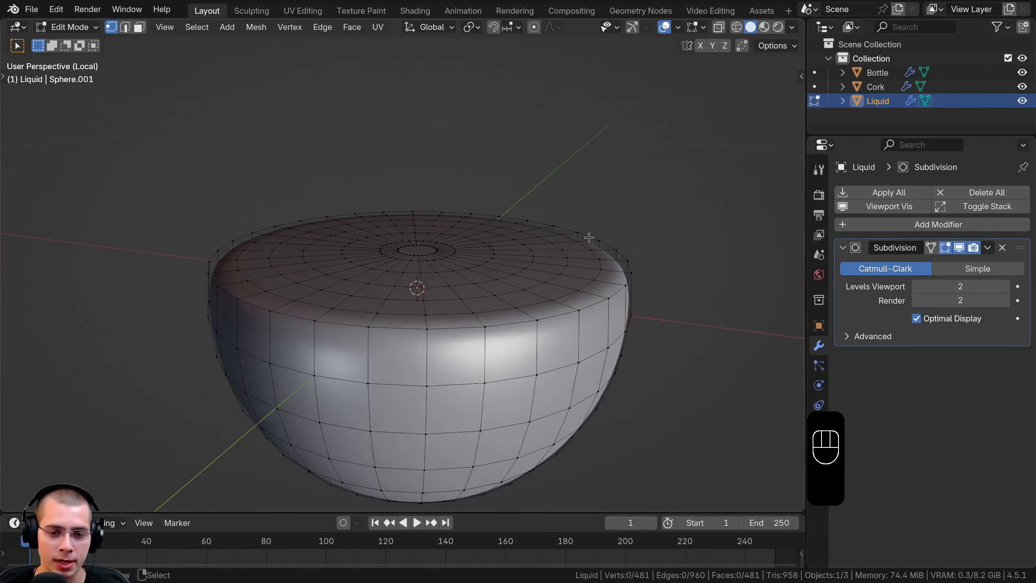
# Add a loop cut on the Liquid's top surface and slide it outward close to the rim, with a factor of about 0.8
pyautogui.scroll(-2, 438, 260)
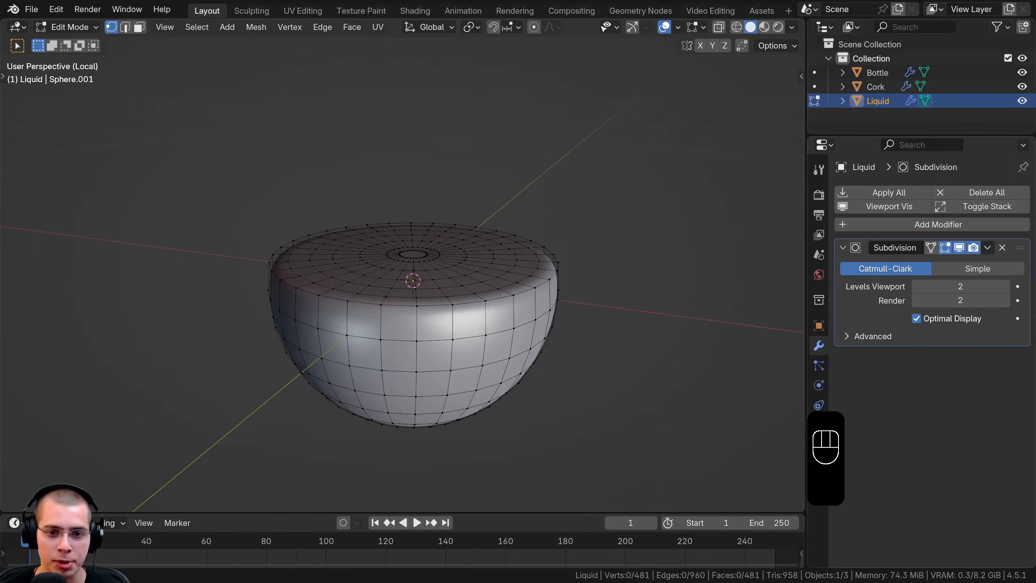
pyautogui.scroll(2, 614, 314)
pyautogui.moveTo(630, 292); pyautogui.dragTo(528, 300, button='middle')
pyautogui.scroll(1, 528, 300)
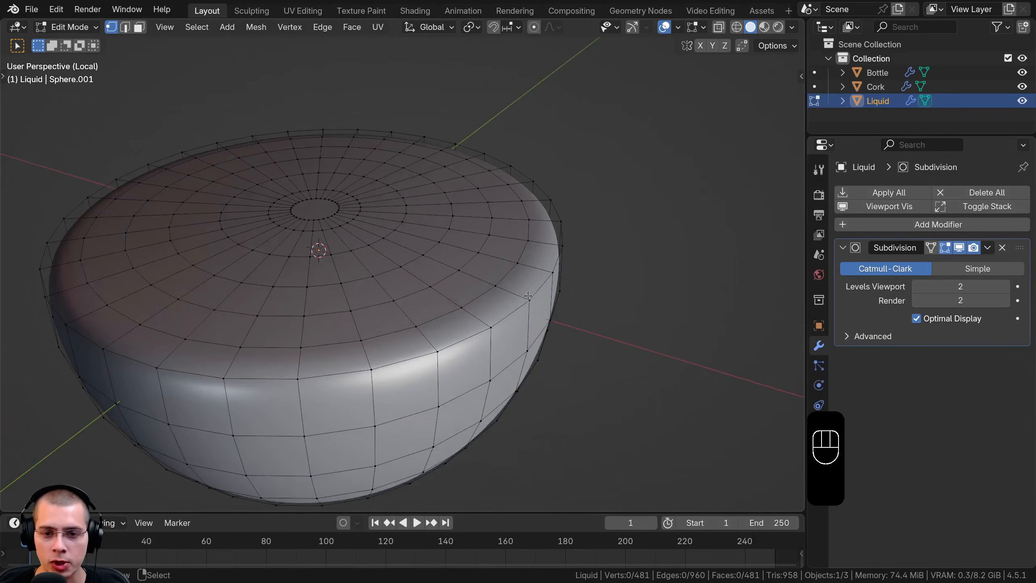
pyautogui.scroll(1, 528, 296)
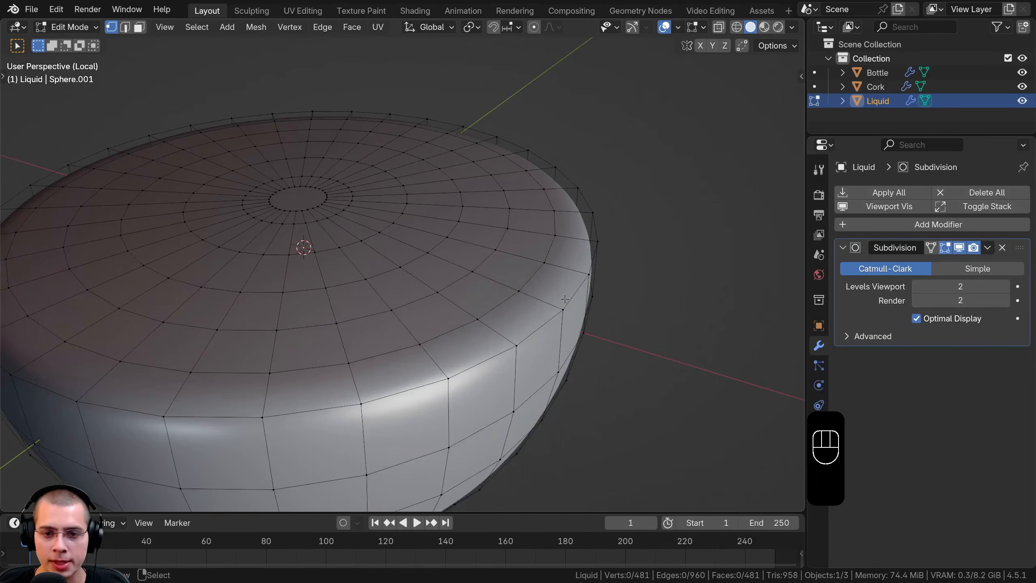
pyautogui.hotkey('ctrl', 'r')
pyautogui.click(544, 300)
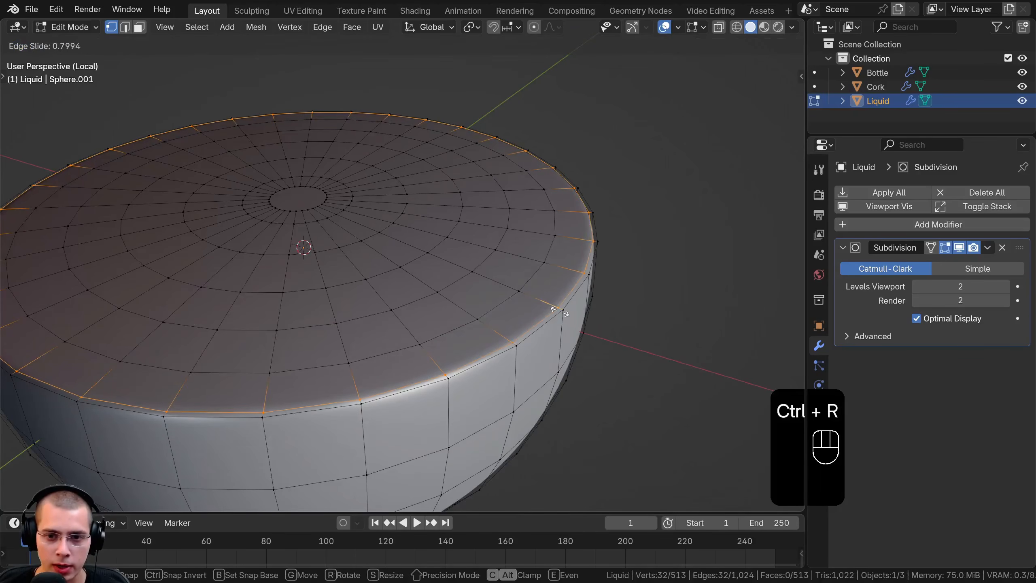
pyautogui.click(559, 312)
pyautogui.moveTo(558, 312); pyautogui.dragTo(533, 308, button='middle')
# Add a loop cut around the Liquid's side and slide it up just below the rim, with a factor of about -0.91
pyautogui.hotkey('ctrl', 'r')
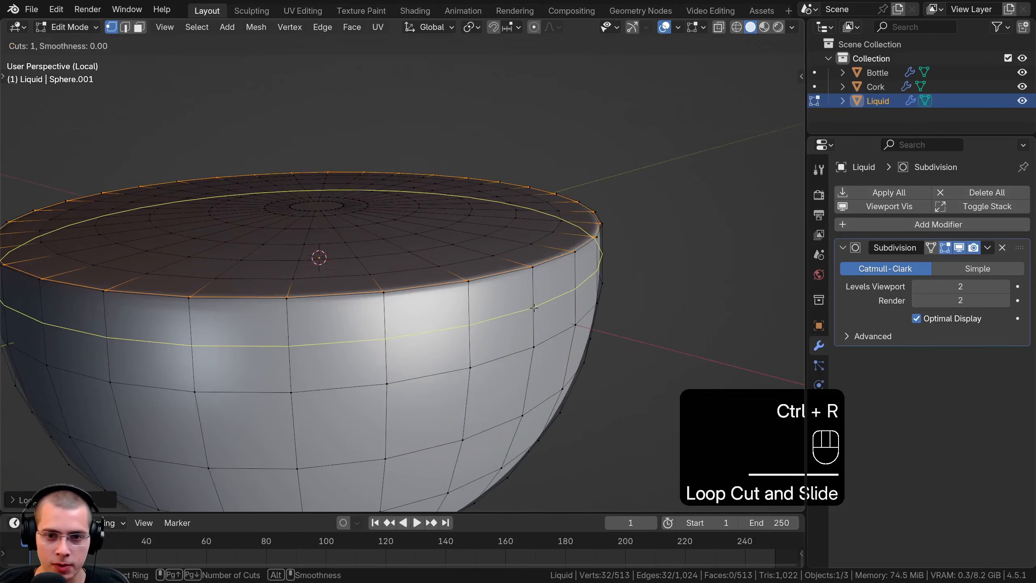
pyautogui.click(533, 307)
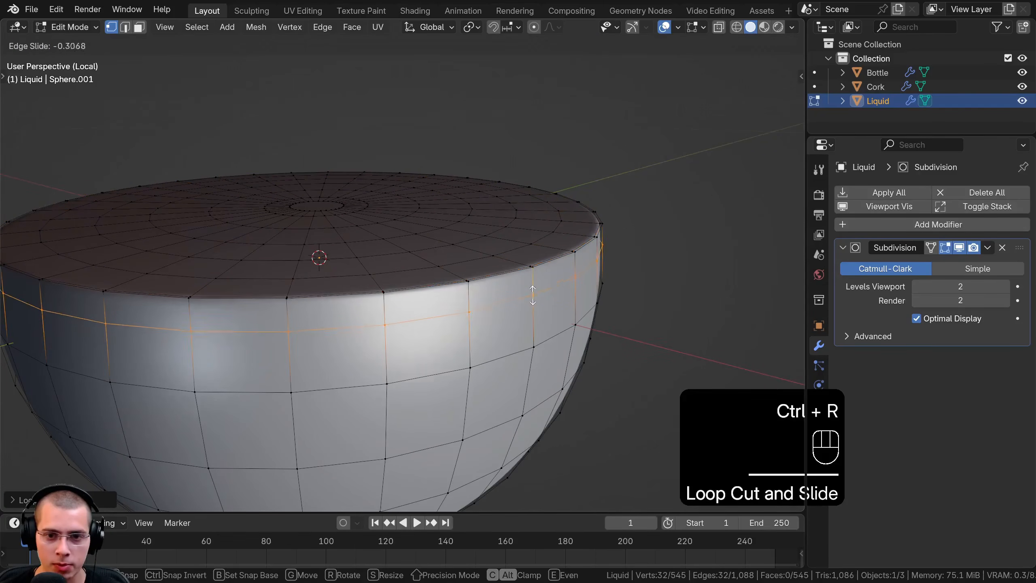
pyautogui.click(532, 272)
pyautogui.scroll(-2, 531, 273)
pyautogui.moveTo(531, 272); pyautogui.dragTo(545, 336, button='middle')
pyautogui.scroll(3, 545, 336)
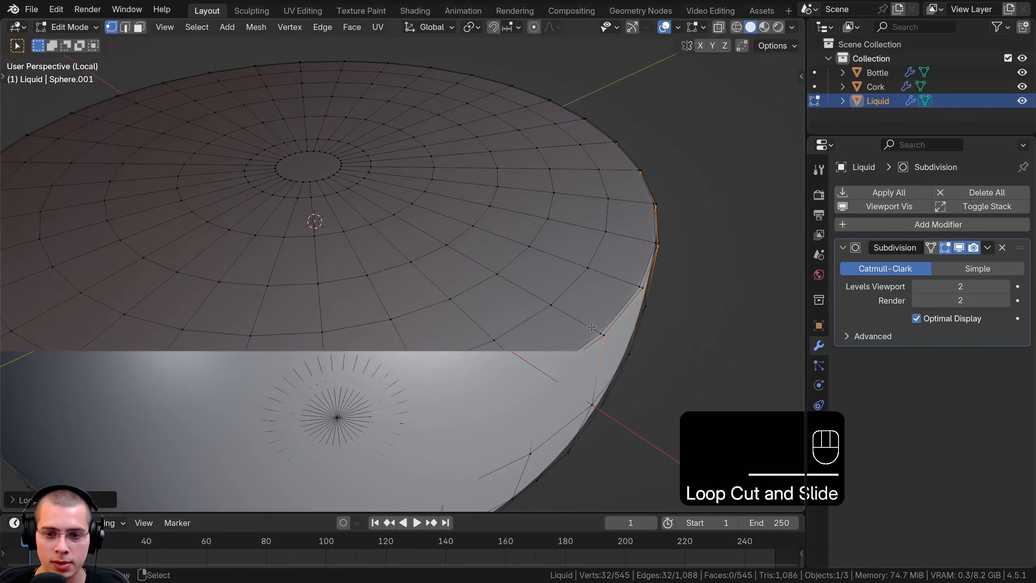
pyautogui.scroll(-5, 591, 327)
pyautogui.press('Tab')
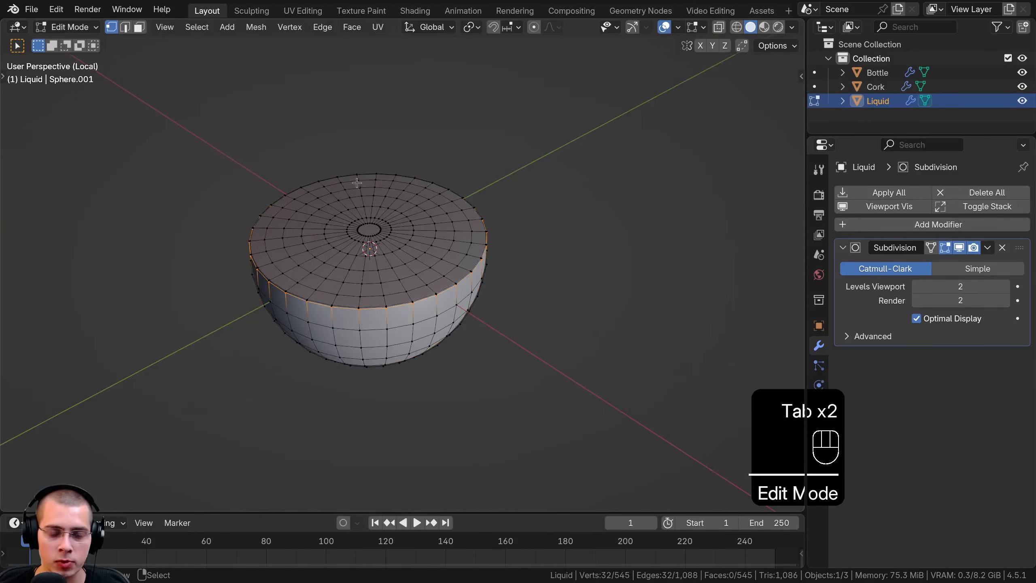
pyautogui.moveTo(475, 269); pyautogui.dragTo(388, 227, button='middle')
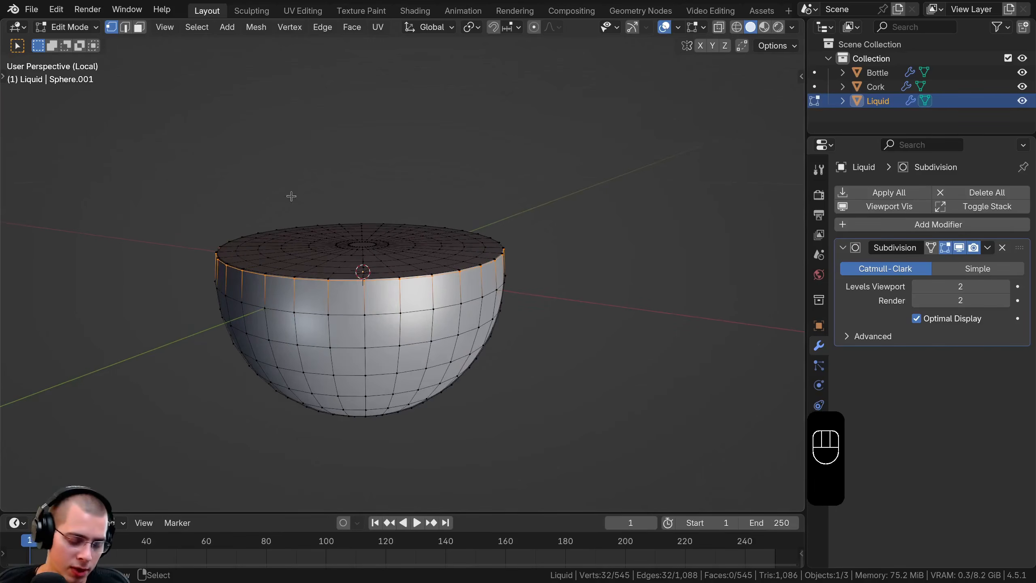
# Select the whole Liquid mesh, recalculate its normals to face outward, and return to Object Mode
pyautogui.press('a')
pyautogui.press('a')
pyautogui.moveTo(292, 196); pyautogui.dragTo(377, 325, button='middle')
pyautogui.hotkey('shift', 'n')
pyautogui.press('Tab')
pyautogui.press('KP_Divide')
pyautogui.press('KP_Divide')
pyautogui.press('KP_Divide')
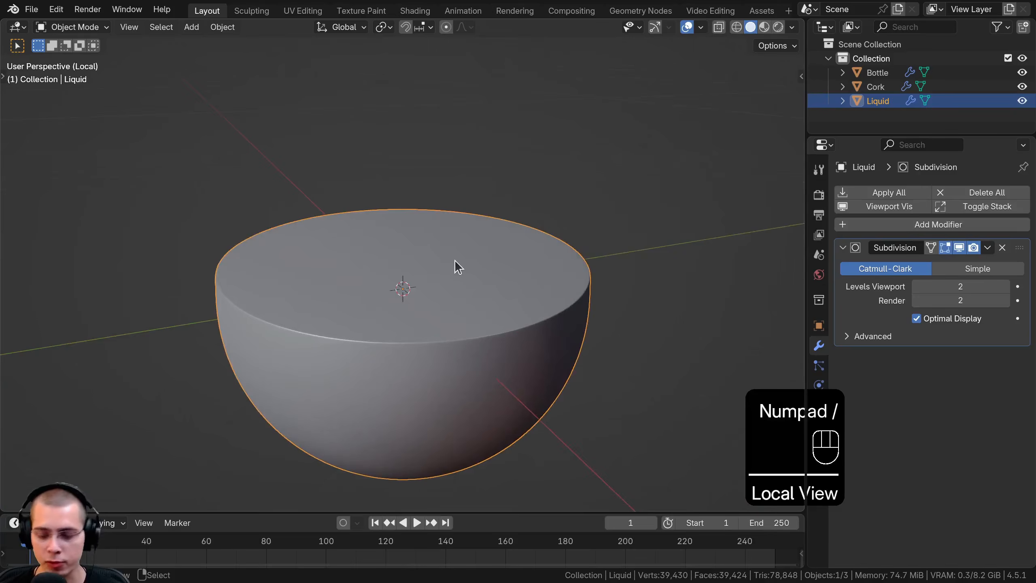
pyautogui.moveTo(455, 259); pyautogui.dragTo(228, 232, button='middle')
# Enable proportional editing in Edit Mode and raise a top-surface vertex near the rim about 0.01 m along Z, with a radius of about 0.084 m
pyautogui.press('Tab')
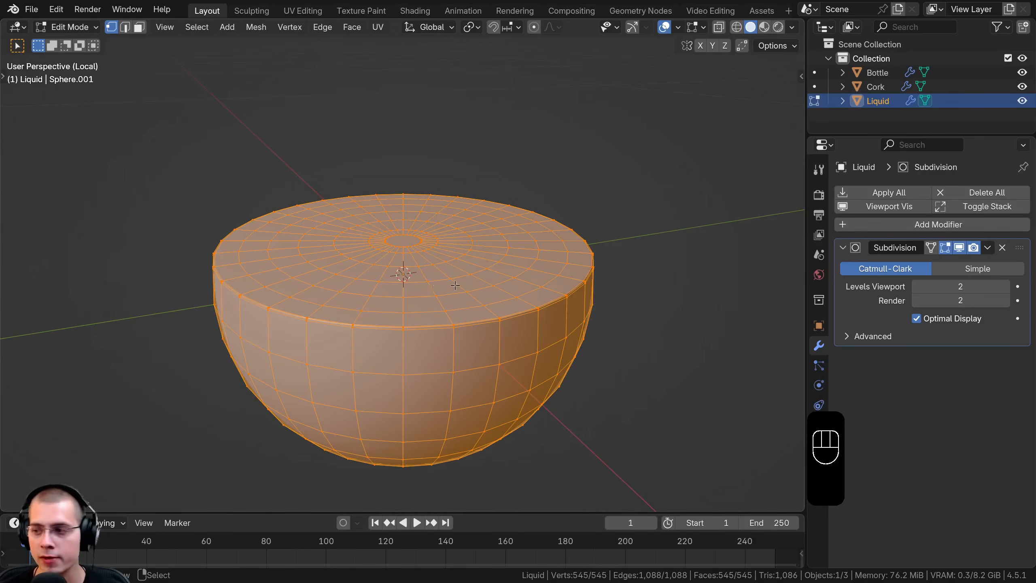
pyautogui.moveTo(454, 286); pyautogui.dragTo(347, 198, button='middle')
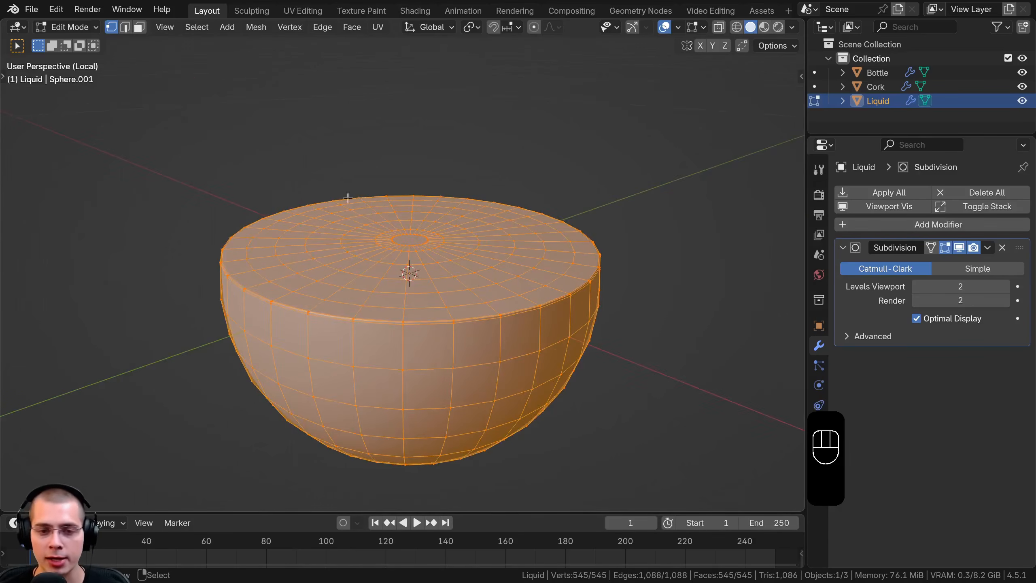
pyautogui.click(535, 29)
pyautogui.keyDown('shift'); pyautogui.moveTo(615, 314); pyautogui.dragTo(570, 273, button='middle'); pyautogui.keyUp('shift')
pyautogui.click(564, 273)
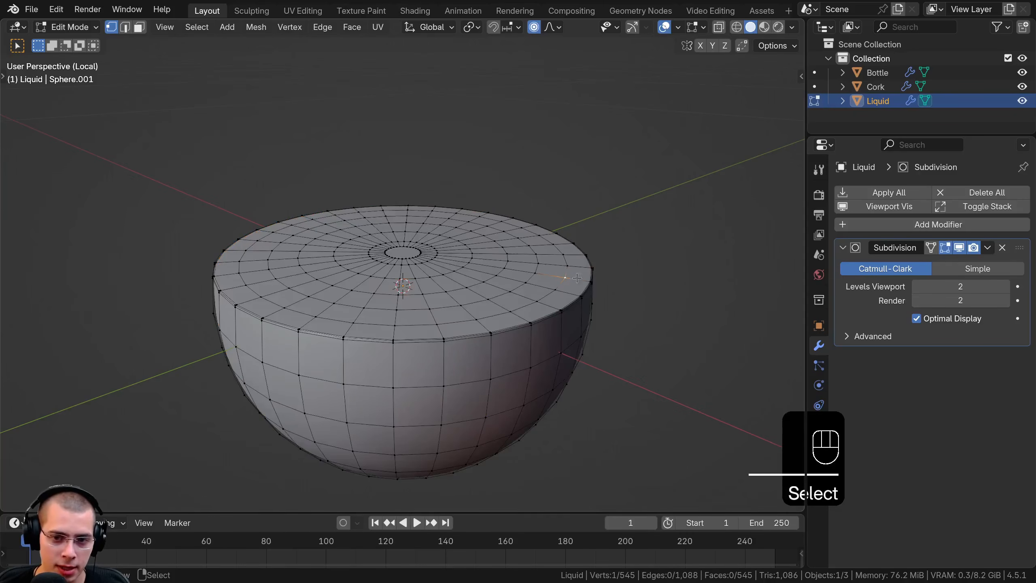
pyautogui.press('g')
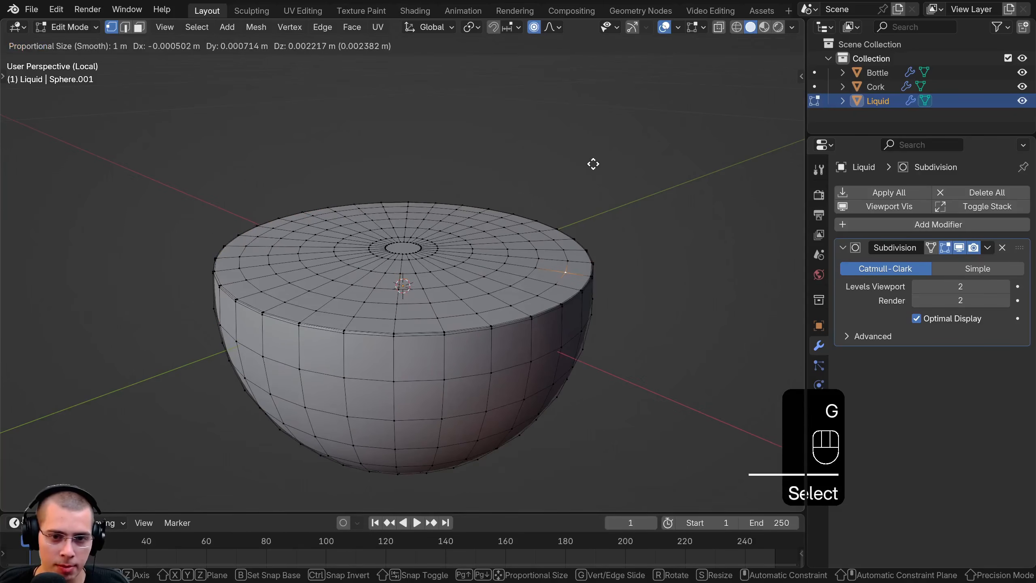
pyautogui.press('z')
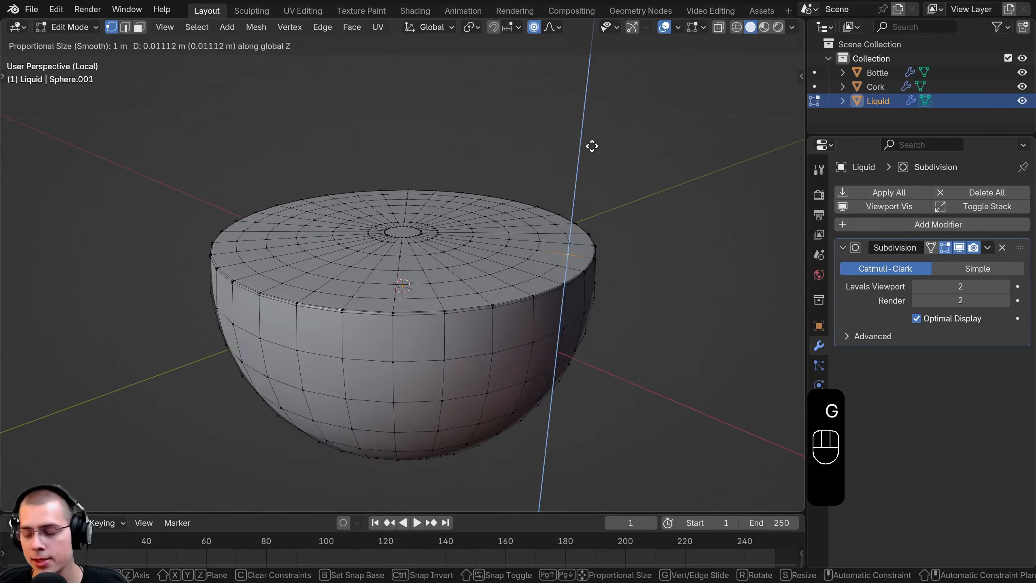
pyautogui.scroll(20, 592, 147)
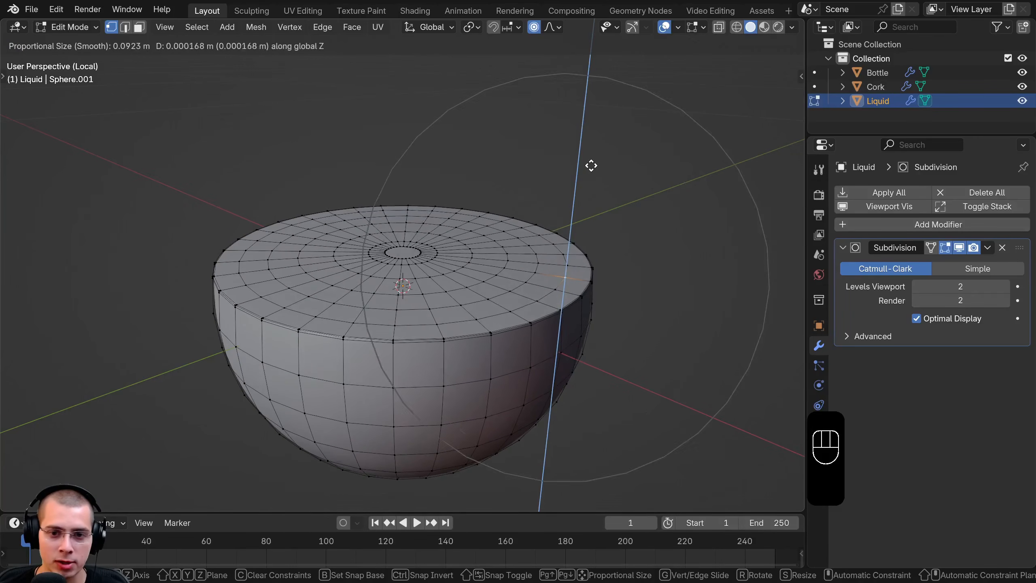
pyautogui.click(591, 148)
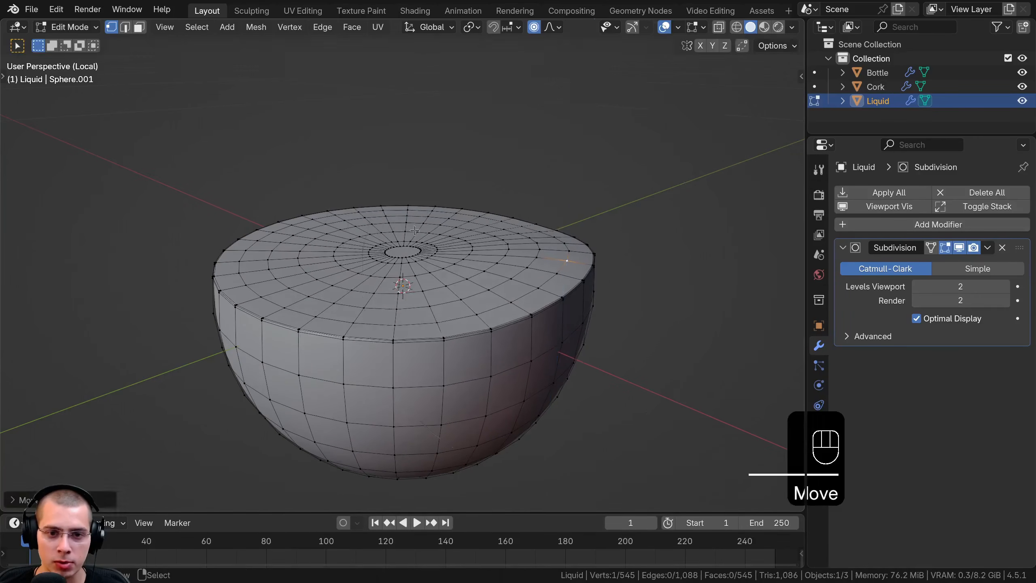
# Lower a vertex beside the centre of the Liquid's surface about 0.009 m along Z with proportional editing
pyautogui.click(413, 247)
pyautogui.press('g')
pyautogui.press('z')
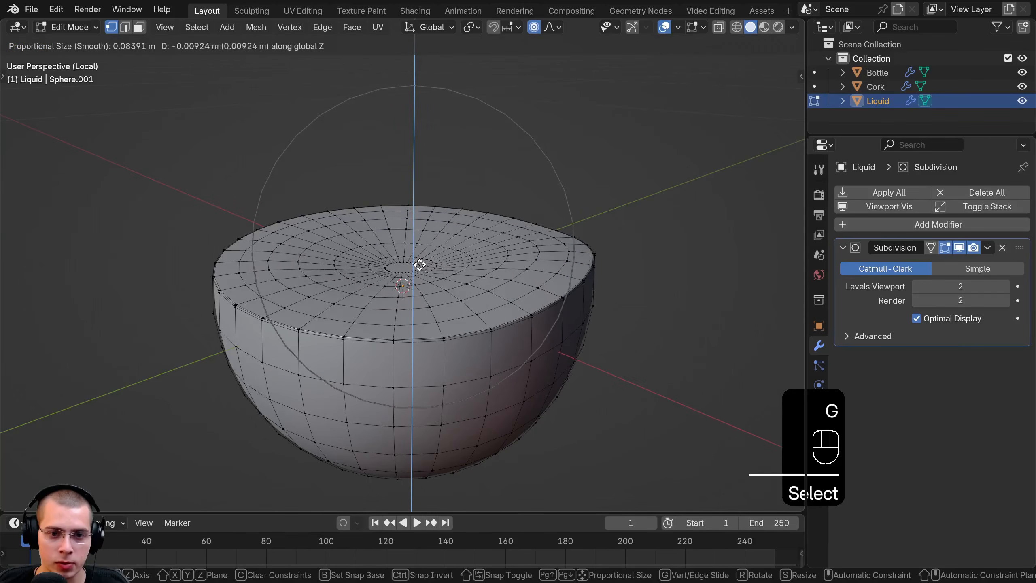
pyautogui.click(419, 264)
# Nudge vertices along the back and front-left rim of the Liquid to make its surface wavy
pyautogui.click(301, 207)
pyautogui.press('g')
pyautogui.press('g')
pyautogui.click(461, 209)
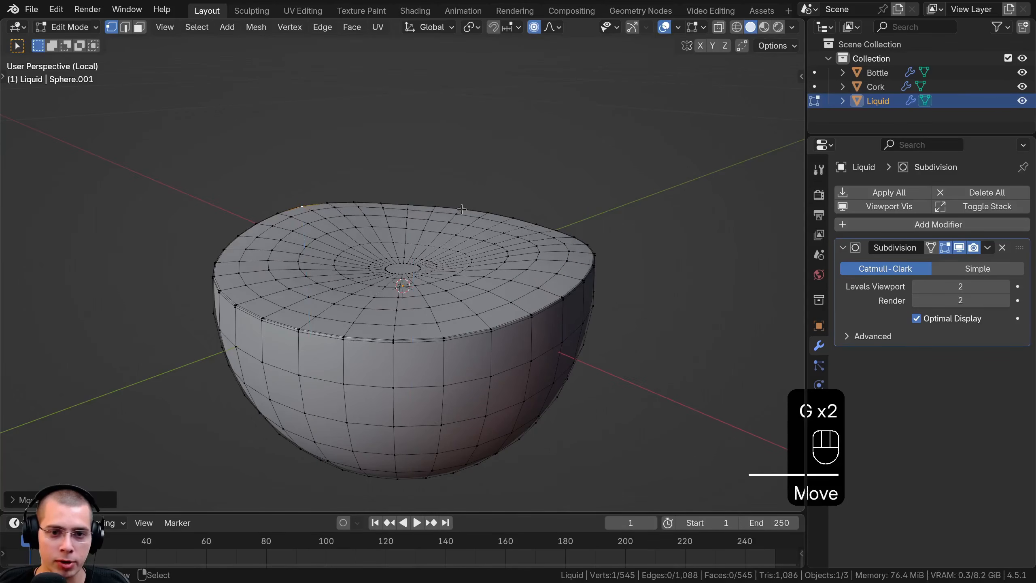
pyautogui.click(461, 209)
pyautogui.press('g')
pyautogui.click(462, 209)
pyautogui.click(244, 298)
pyautogui.press('g')
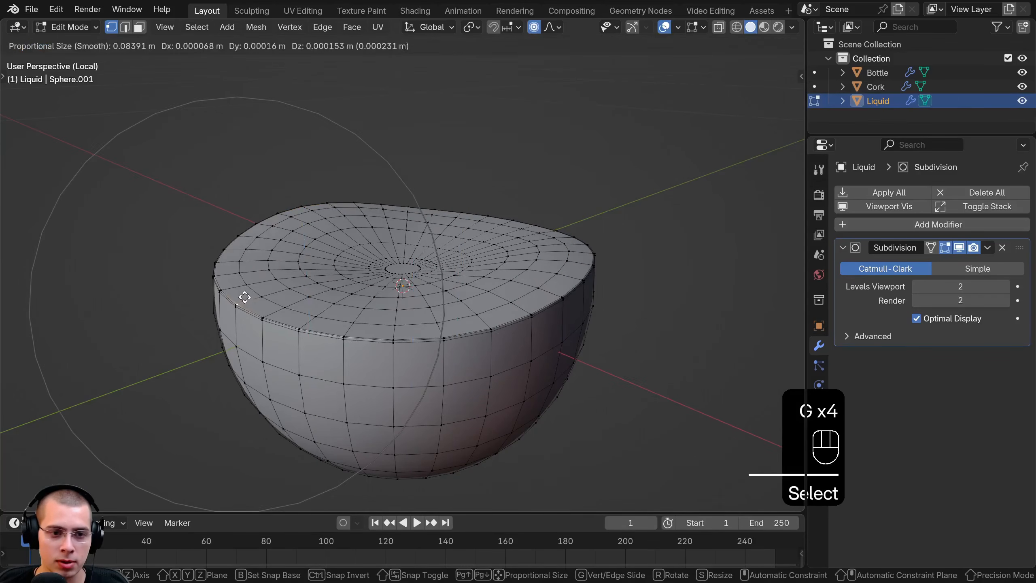
pyautogui.click(245, 286)
# Lower a front vertex of the Liquid's surface about 0.004 m along Z and adjust a back vertex along Z
pyautogui.click(446, 322)
pyautogui.press('g')
pyautogui.press('z')
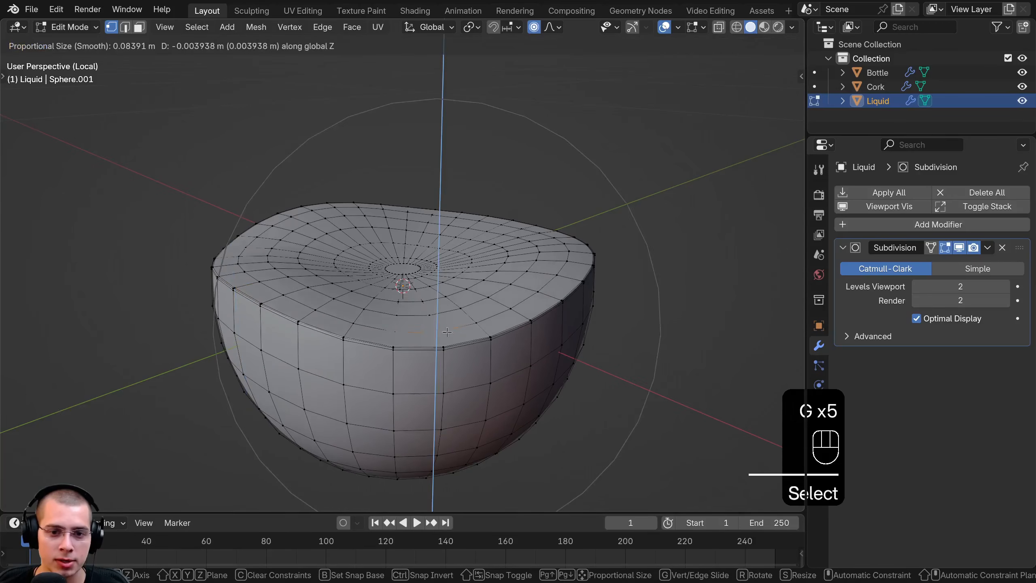
pyautogui.click(447, 332)
pyautogui.rightClick(440, 220)
pyautogui.press('g')
pyautogui.press('z')
pyautogui.click(450, 253)
# Leave Edit Mode and Local View so the Liquid is shown together with the Bottle and Cork
pyautogui.press('Tab')
pyautogui.scroll(-2, 440, 265)
pyautogui.moveTo(412, 308)
pyautogui.mouseDown(button='middle')
pyautogui.moveTo(403, 292)
pyautogui.moveTo(421, 282)
pyautogui.moveTo(440, 344)
pyautogui.moveTo(507, 256)
pyautogui.moveTo(469, 259)
pyautogui.mouseUp(button='middle')
pyautogui.press('KP_Divide')
pyautogui.press('z')
pyautogui.moveTo(267, 252); pyautogui.dragTo(286, 261, button='middle')
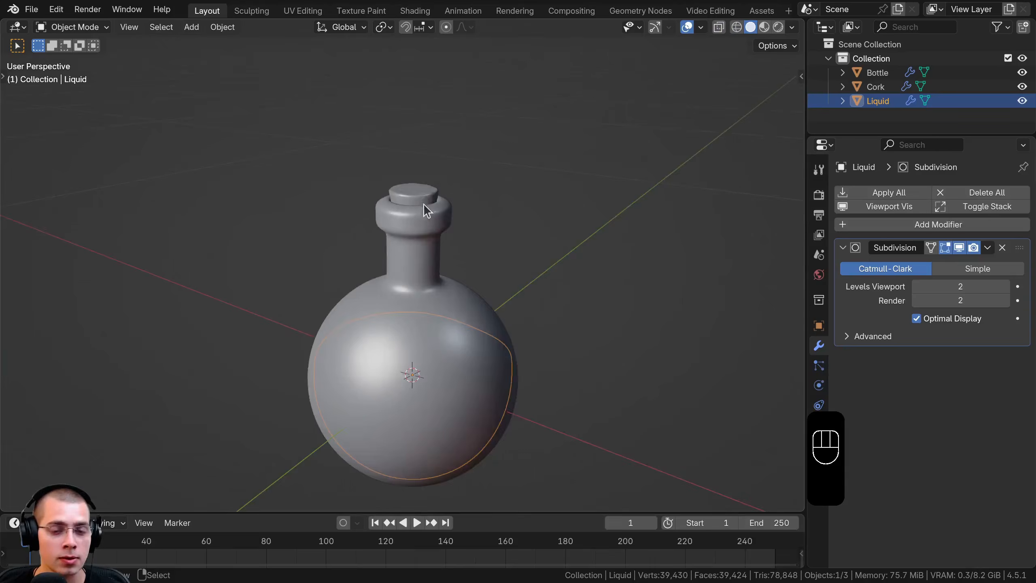
pyautogui.moveTo(487, 238)
pyautogui.mouseDown(button='middle')
pyautogui.moveTo(445, 347)
pyautogui.moveTo(343, 319)
pyautogui.mouseUp(button='middle')
pyautogui.keyDown('shift'); pyautogui.moveTo(343, 319); pyautogui.dragTo(338, 232, button='middle'); pyautogui.keyUp('shift')
# Try rotating the Liquid and the Bottle separately in wireframe shading
pyautogui.press('z')
pyautogui.press('r')
pyautogui.rightClick(514, 290)
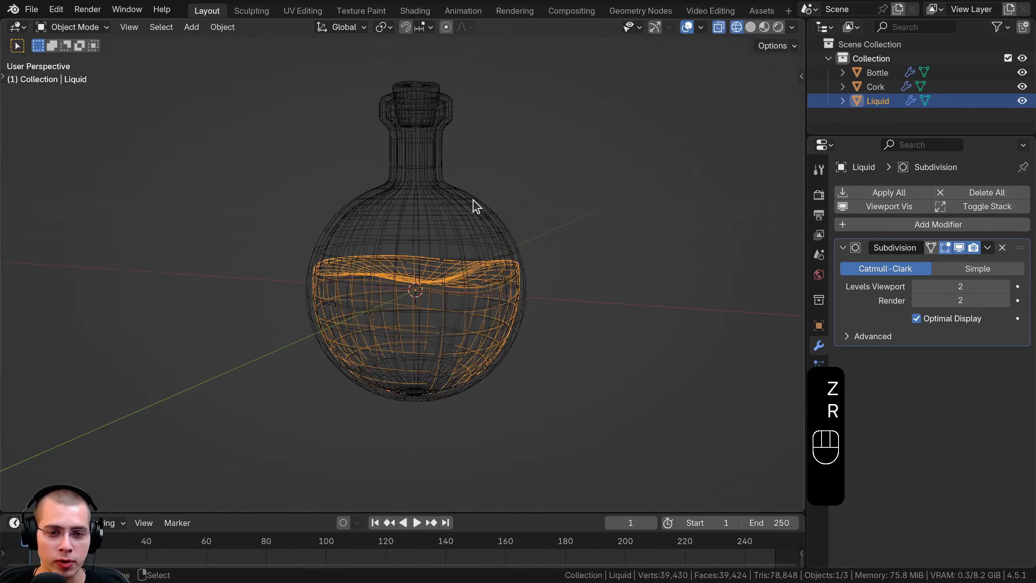
pyautogui.click(475, 206)
pyautogui.press('r')
pyautogui.press('r')
pyautogui.rightClick(532, 287)
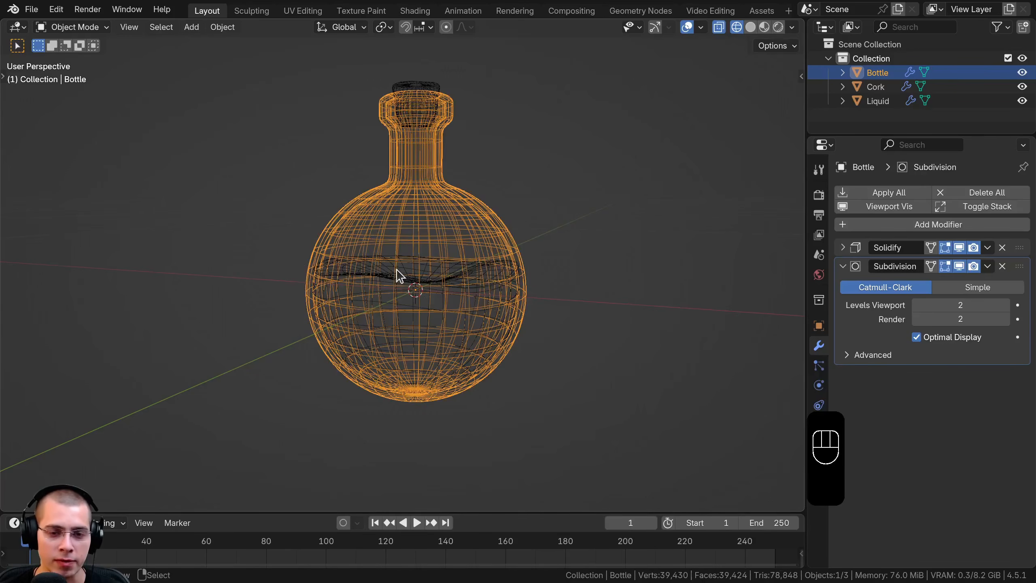
pyautogui.moveTo(482, 283); pyautogui.dragTo(541, 187, button='middle')
pyautogui.press('r')
pyautogui.rightClick(607, 327)
pyautogui.keyDown('shift'); pyautogui.moveTo(424, 137); pyautogui.dragTo(410, 161, button='middle'); pyautogui.keyUp('shift')
pyautogui.press('z')
# Parent the Cork to the Bottle using Object (Keep Transform)
pyautogui.keyDown('shift'); pyautogui.moveTo(412, 136); pyautogui.dragTo(409, 181, button='middle'); pyautogui.keyUp('shift')
pyautogui.scroll(1, 407, 154)
pyautogui.click(411, 171)
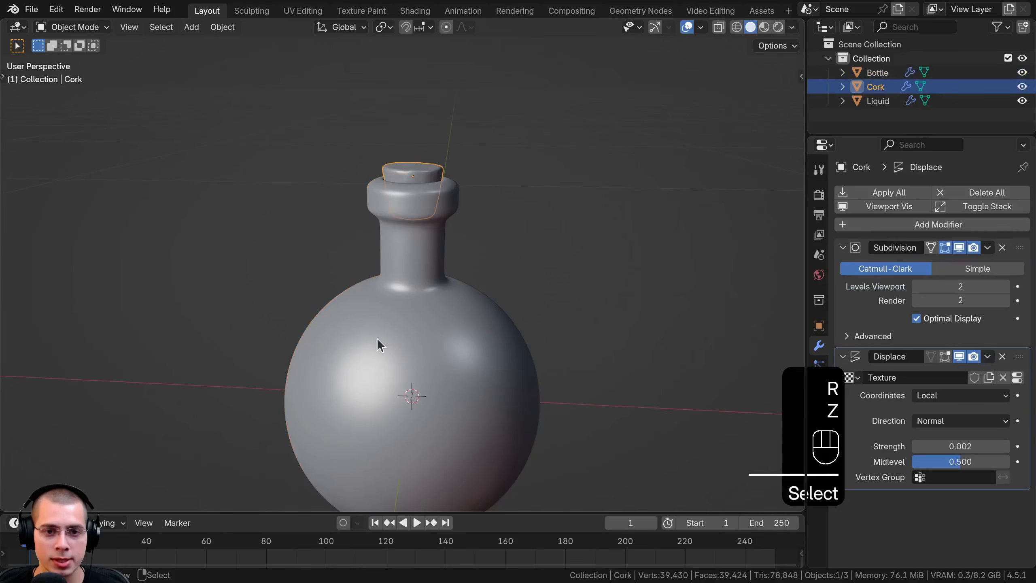
pyautogui.keyDown('shift'); pyautogui.click(405, 241); pyautogui.keyUp('shift')
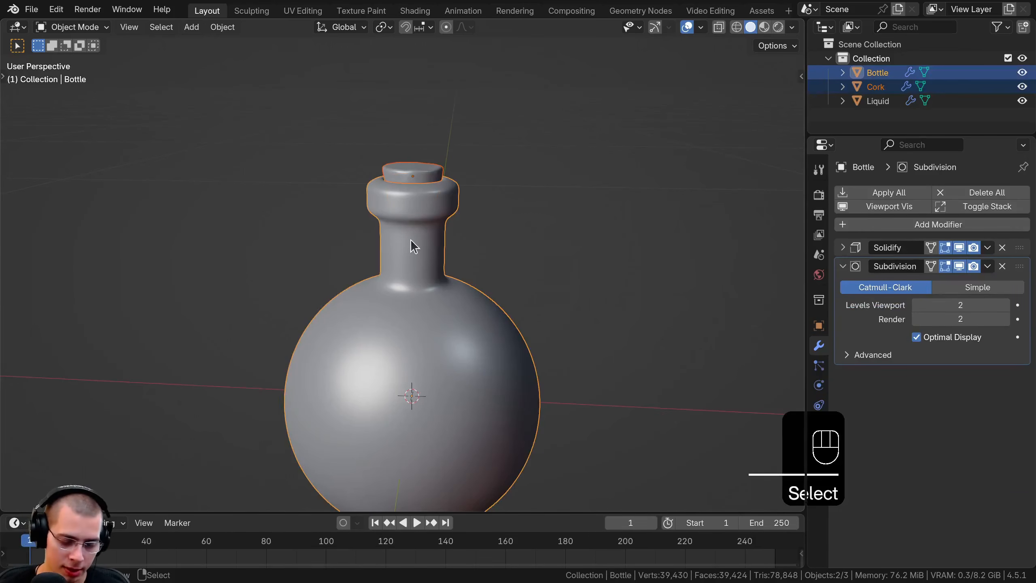
pyautogui.hotkey('ctrl', 'p')
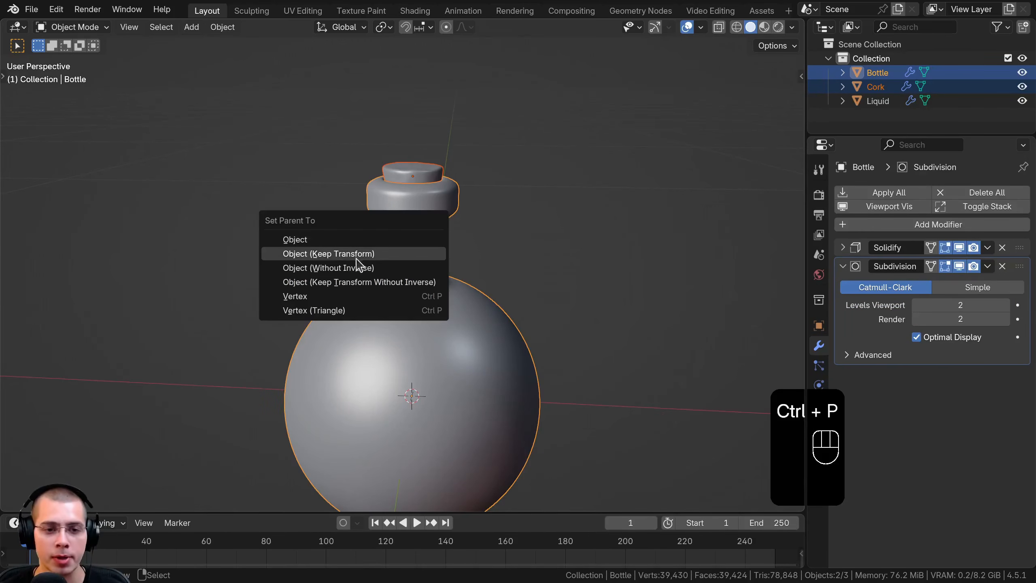
pyautogui.click(316, 253)
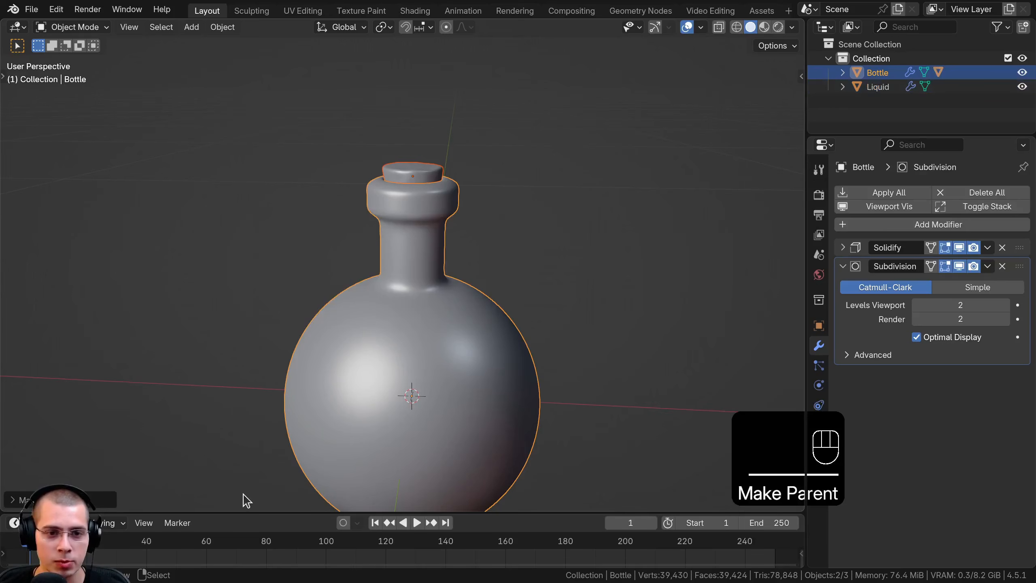
# Try rotating the Bottle together with its parented Cork
pyautogui.click(446, 245)
pyautogui.press('r')
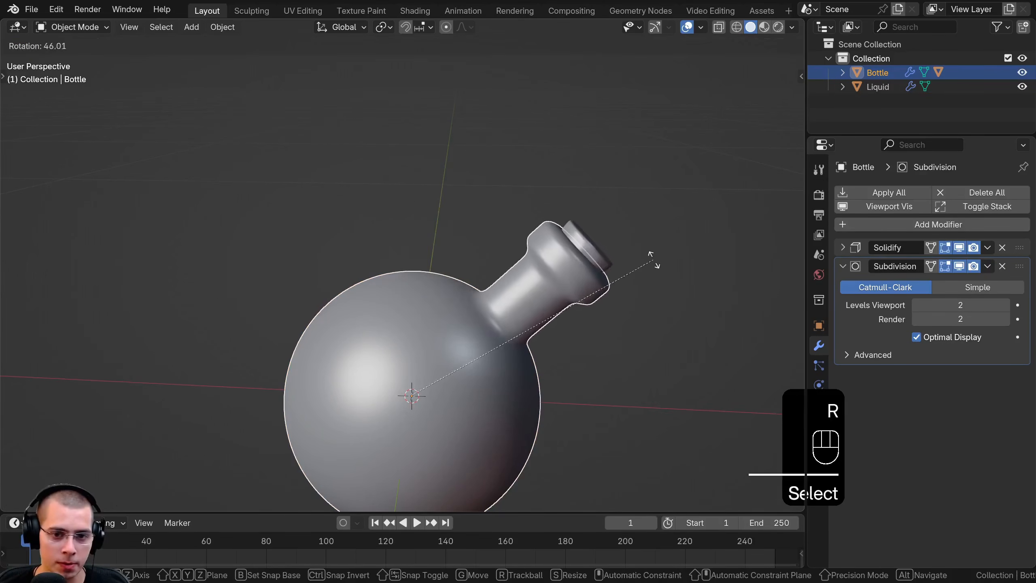
pyautogui.rightClick(507, 239)
pyautogui.scroll(-1, 508, 241)
pyautogui.keyDown('shift'); pyautogui.moveTo(509, 242); pyautogui.dragTo(488, 234, button='middle'); pyautogui.keyUp('shift')
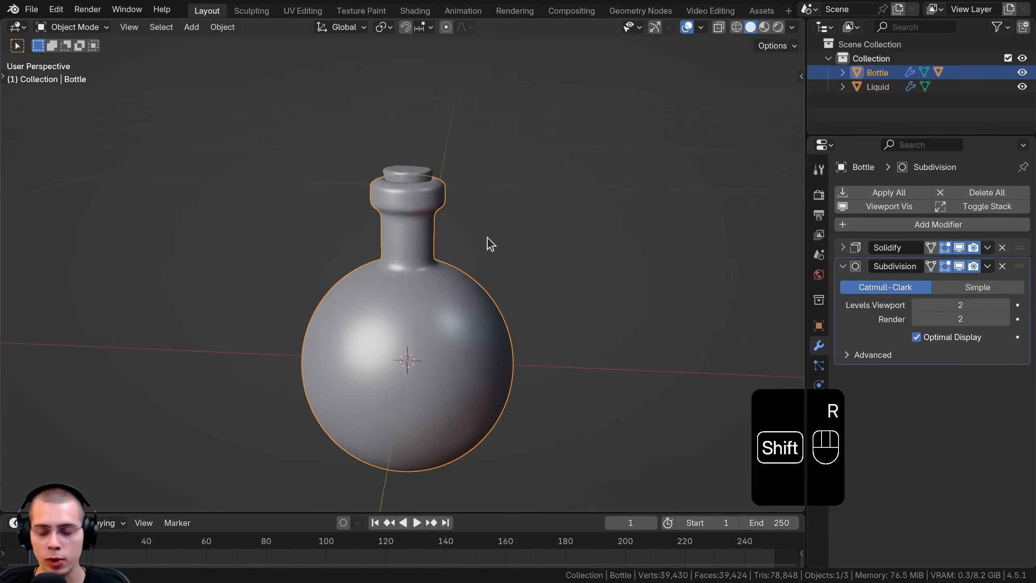
# Rotate the Bottle about 21° clockwise in front view and tilt it counterclockwise in right view
pyautogui.press('KP_1')
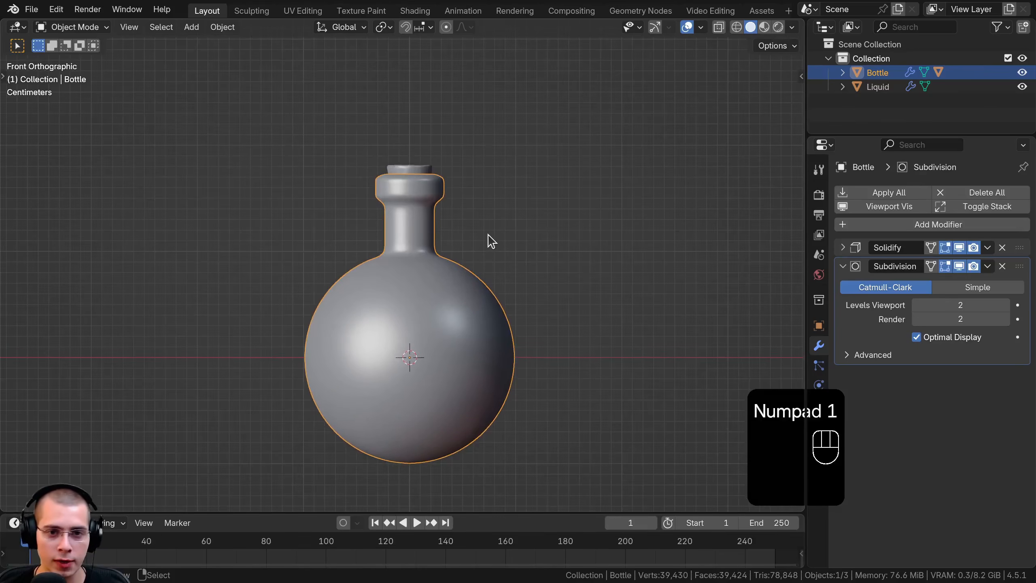
pyautogui.press('r')
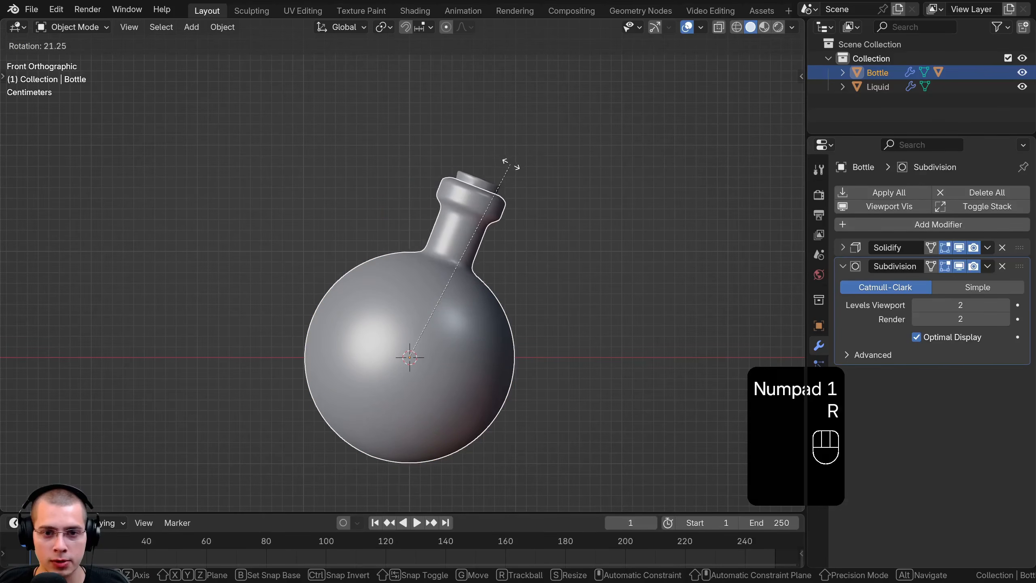
pyautogui.click(510, 165)
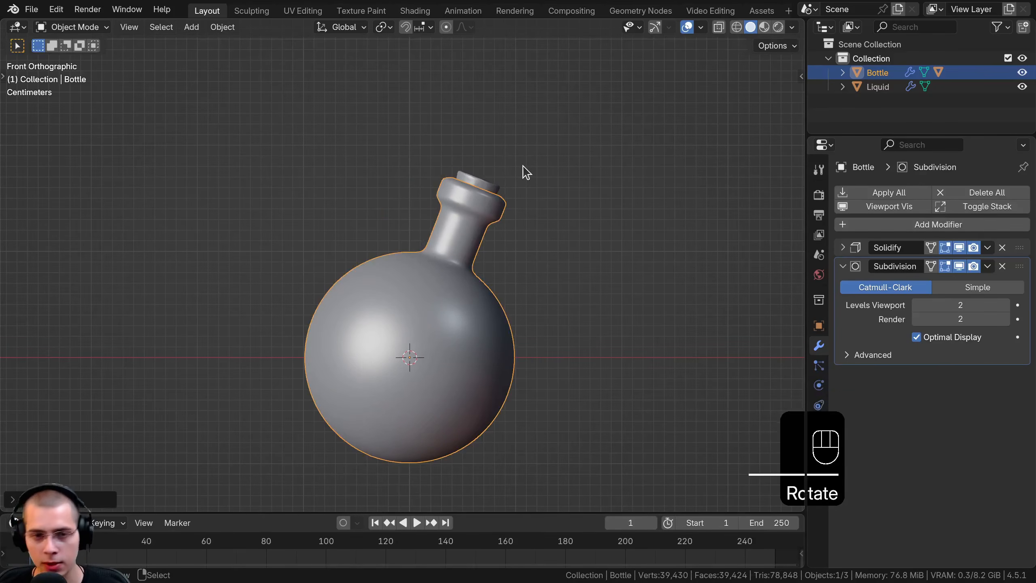
pyautogui.press('KP_3')
pyautogui.press('r')
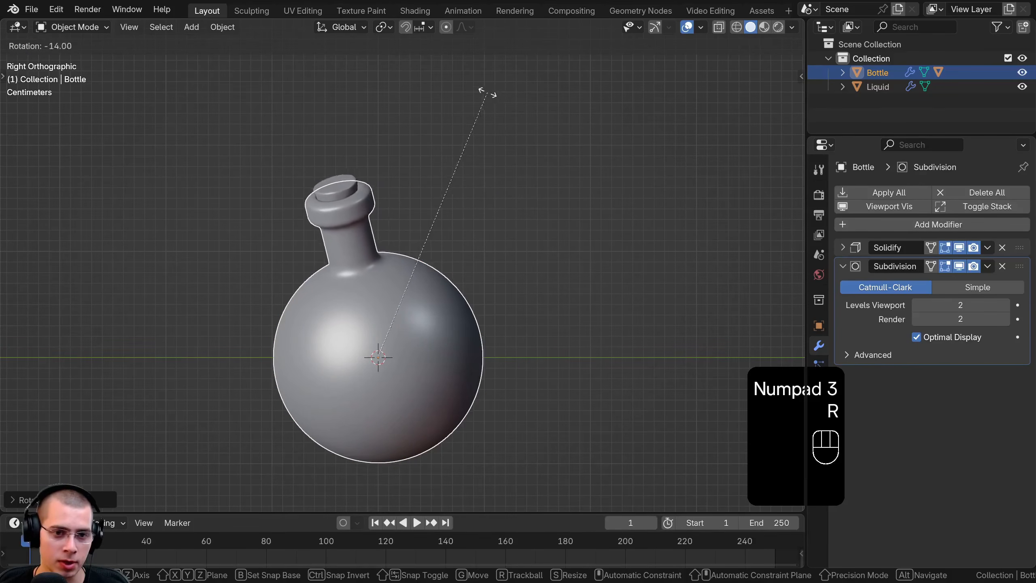
pyautogui.click(468, 83)
pyautogui.press('KP_1')
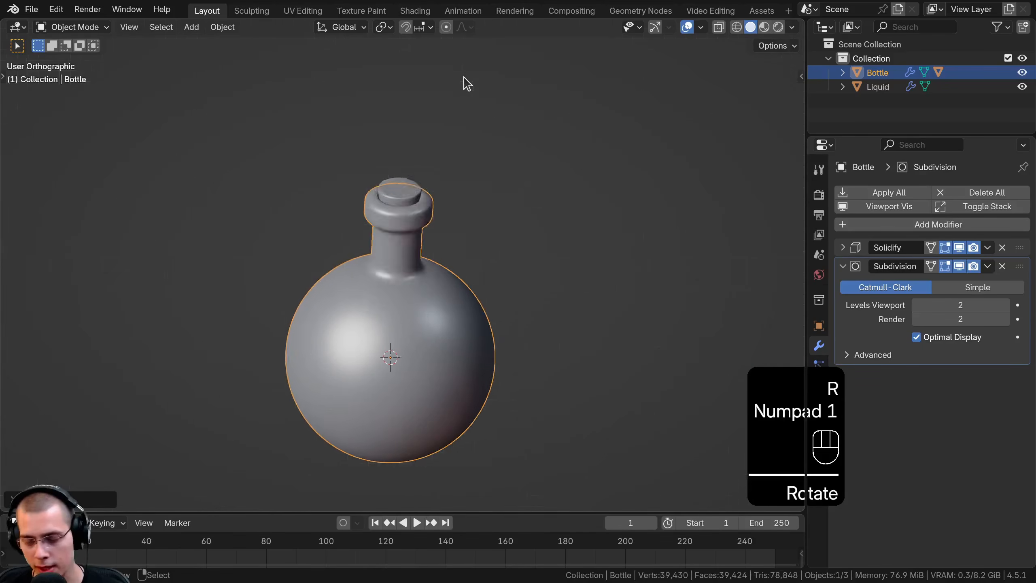
# Fine-tune the Bottle's tilt with a slight trackball rotation, leaning the neck further over and toward the viewer, and deselect it
pyautogui.moveTo(465, 84); pyautogui.dragTo(562, 215, button='middle')
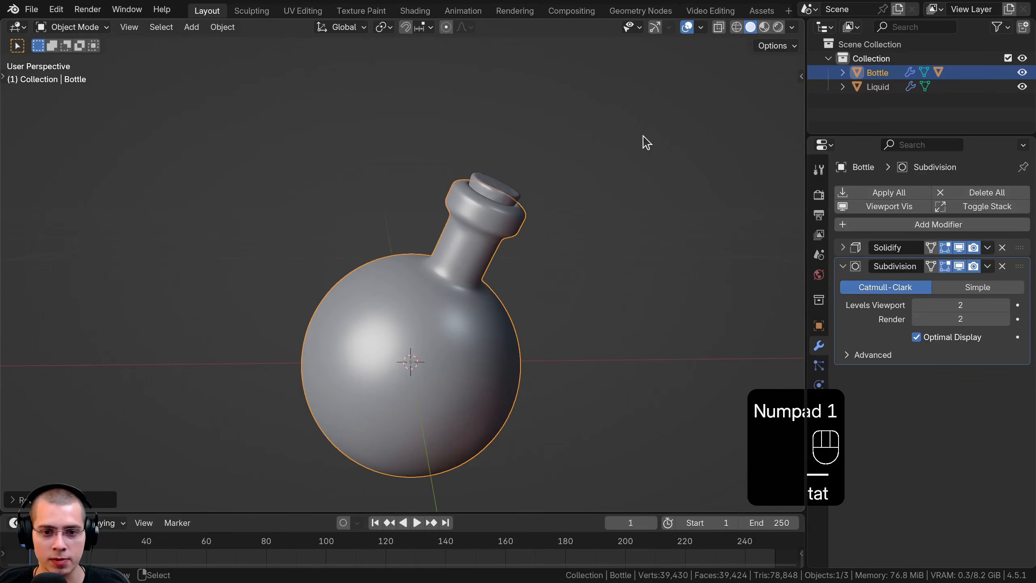
pyautogui.press('r')
pyautogui.press('r')
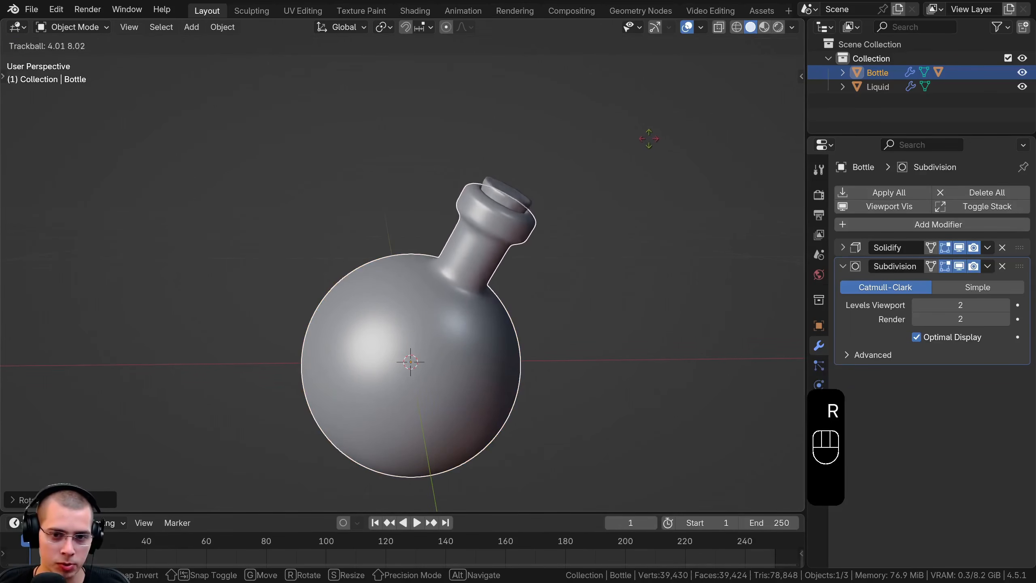
pyautogui.click(651, 136)
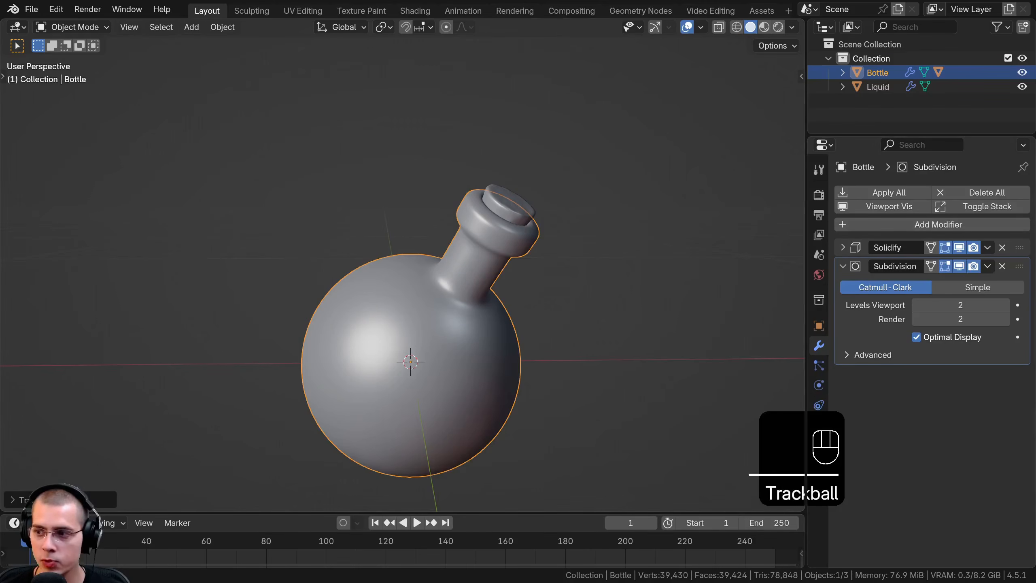
pyautogui.click(453, 157)
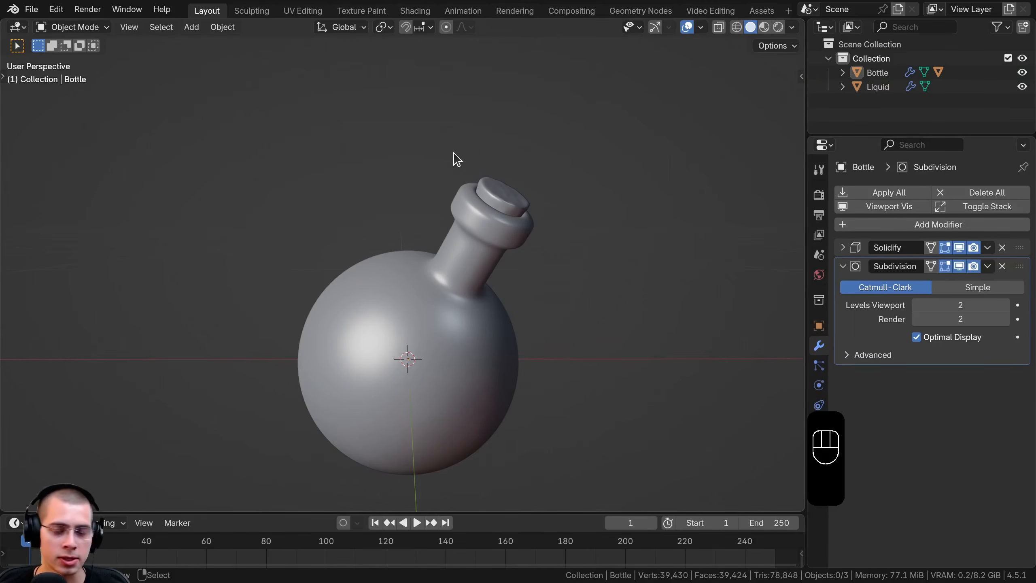
# Add a camera and align it to the current view of the bottle
pyautogui.hotkey('shift', 'a')
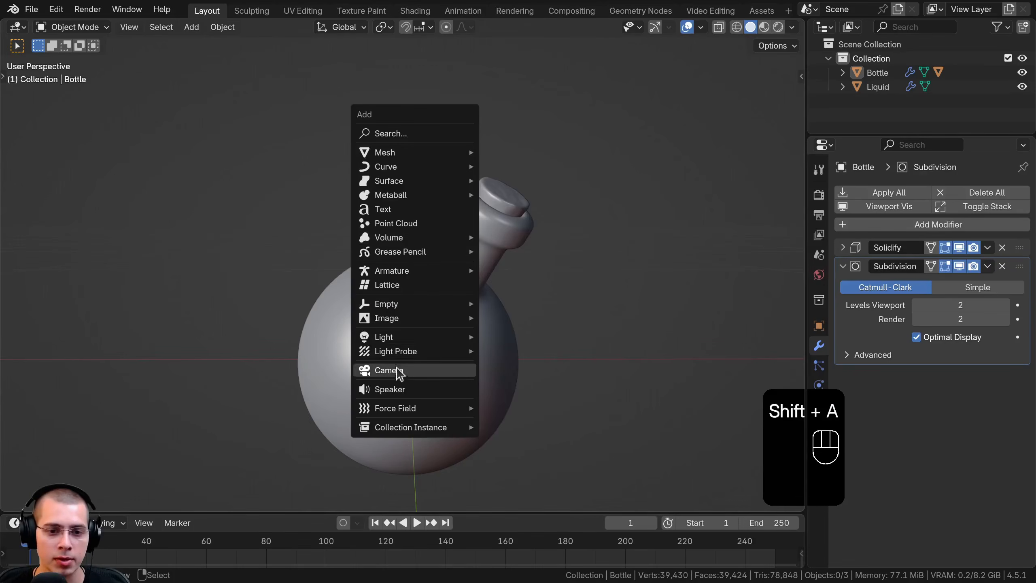
pyautogui.click(395, 370)
pyautogui.keyDown('shift'); pyautogui.moveTo(394, 371); pyautogui.dragTo(384, 343, button='middle'); pyautogui.keyUp('shift')
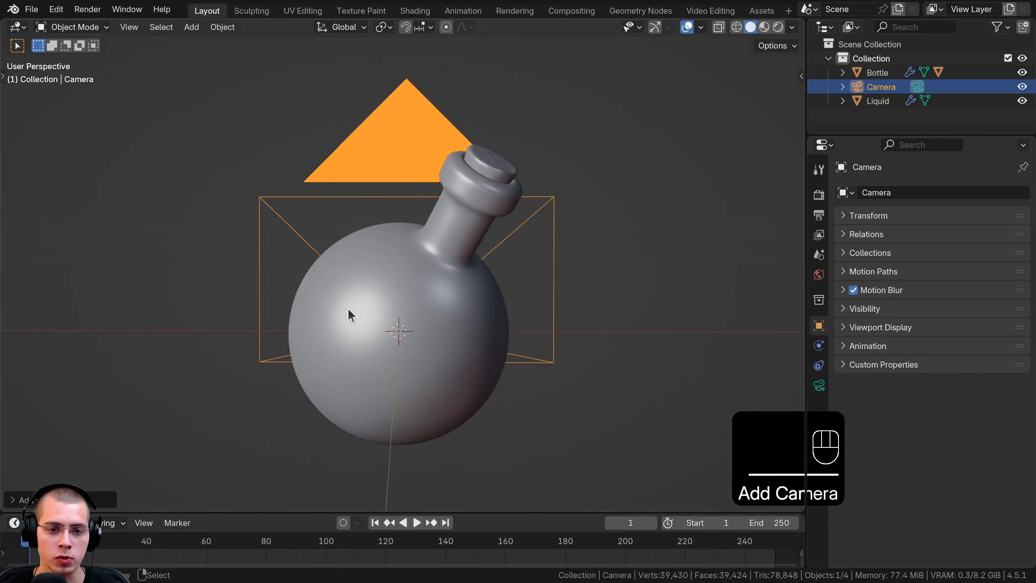
pyautogui.press('ctrl+alt+KP_0')
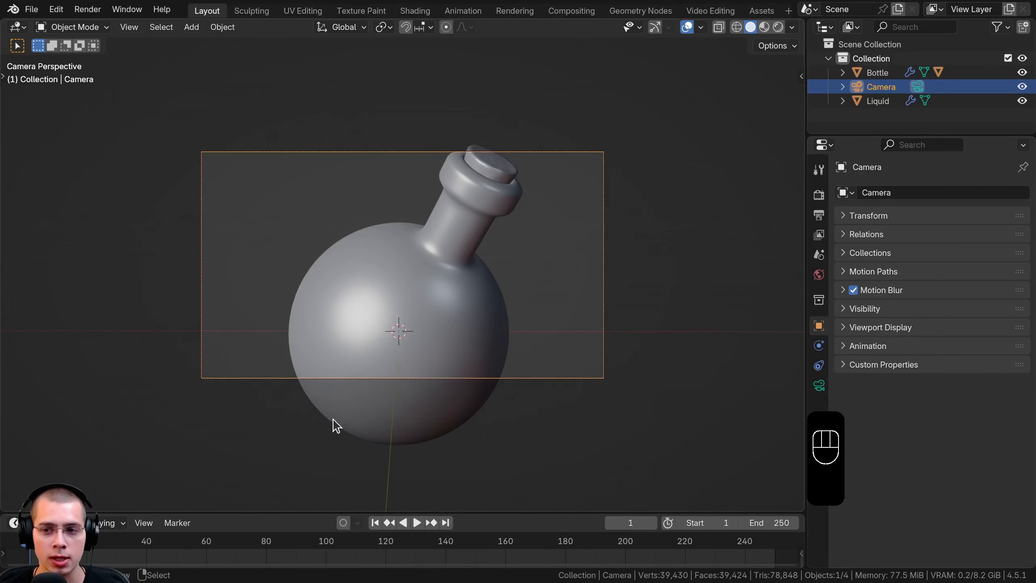
# Set the camera's focal length to 70 mm
pyautogui.click(819, 385)
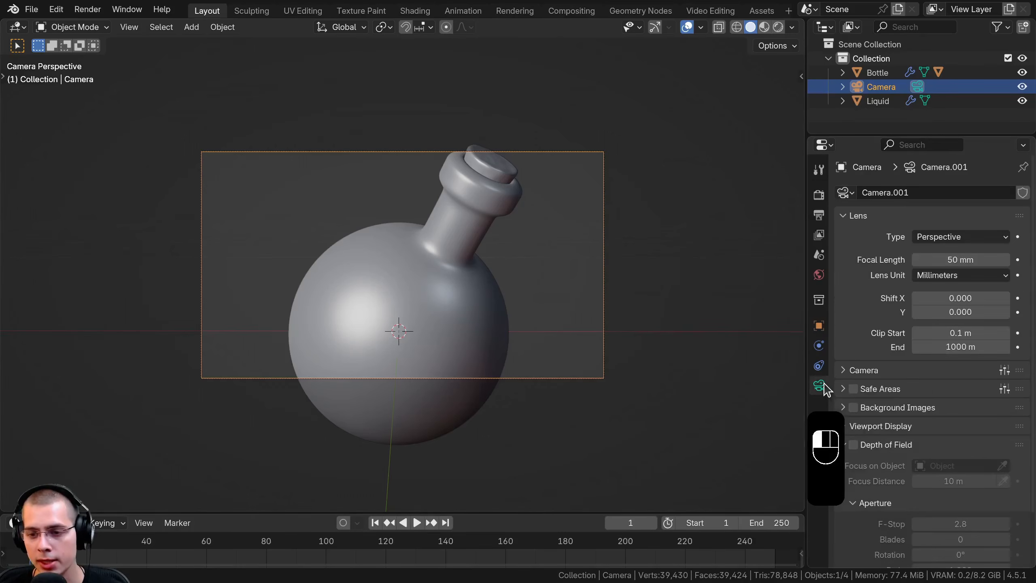
pyautogui.click(982, 258)
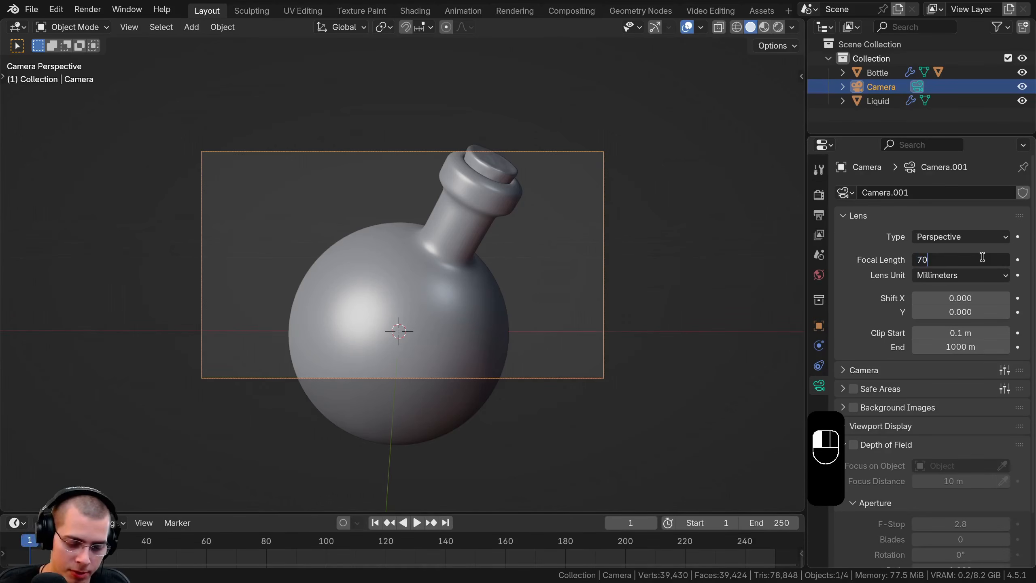
pyautogui.write('70')
pyautogui.press('Return')
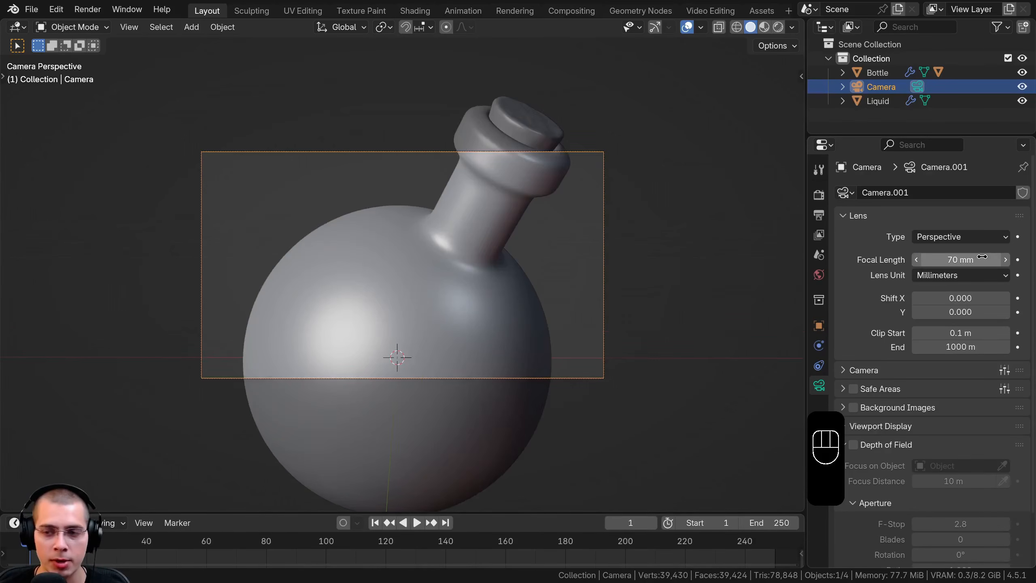
# Set the output resolution to a square 1920 by 1920 px
pyautogui.click(820, 195)
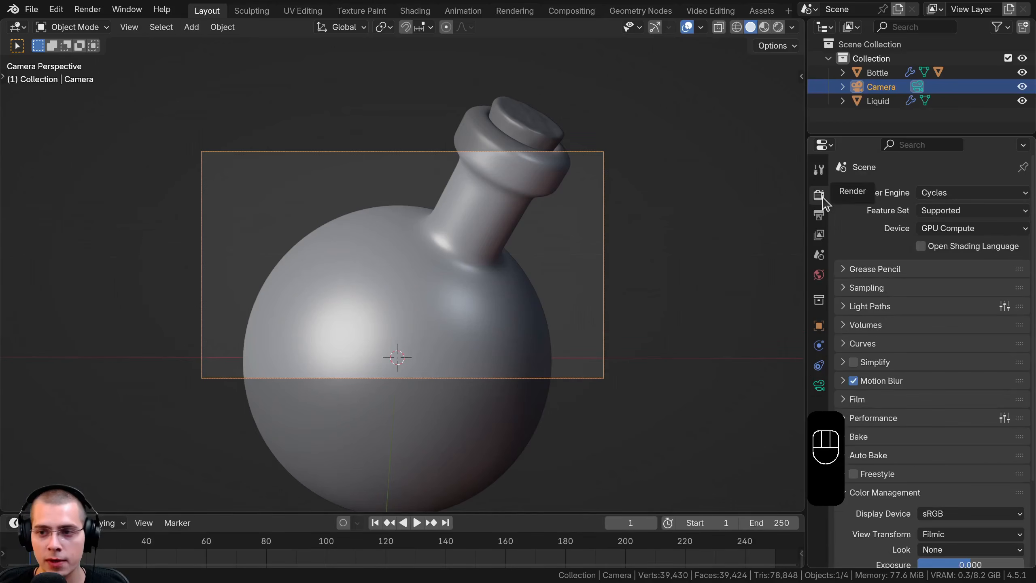
pyautogui.click(819, 215)
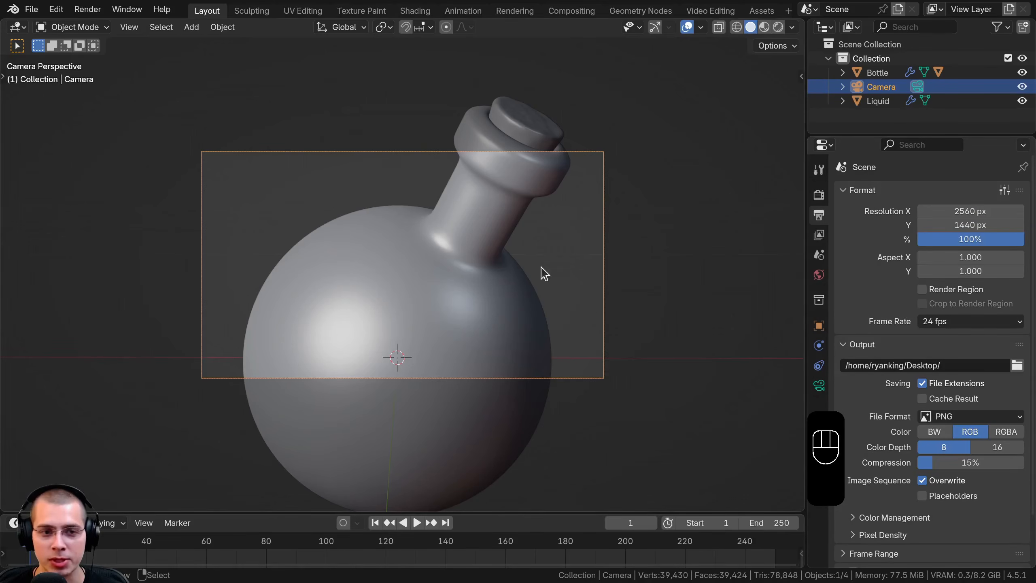
pyautogui.moveTo(963, 211); pyautogui.dragTo(963, 214)
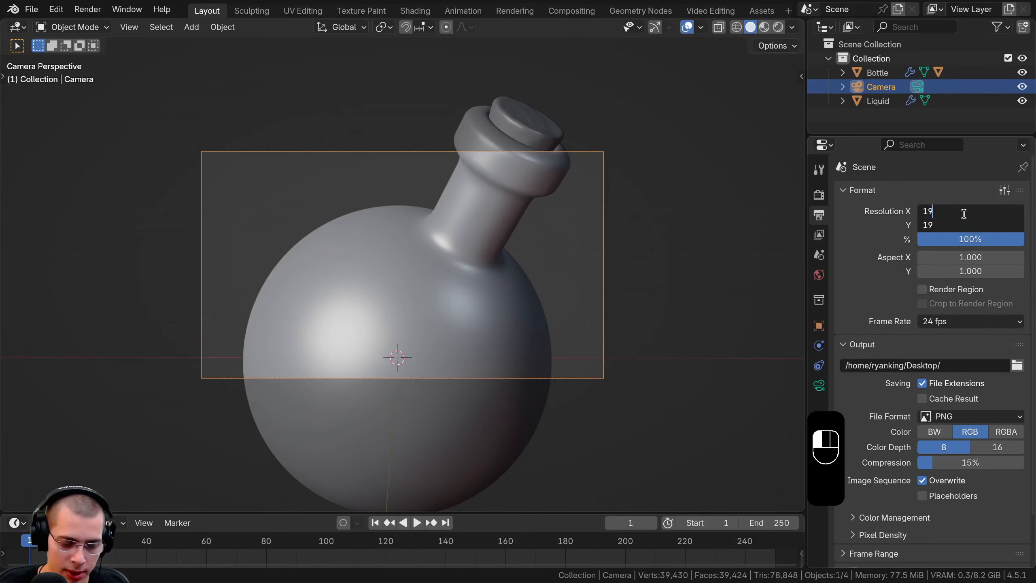
pyautogui.press('Return')
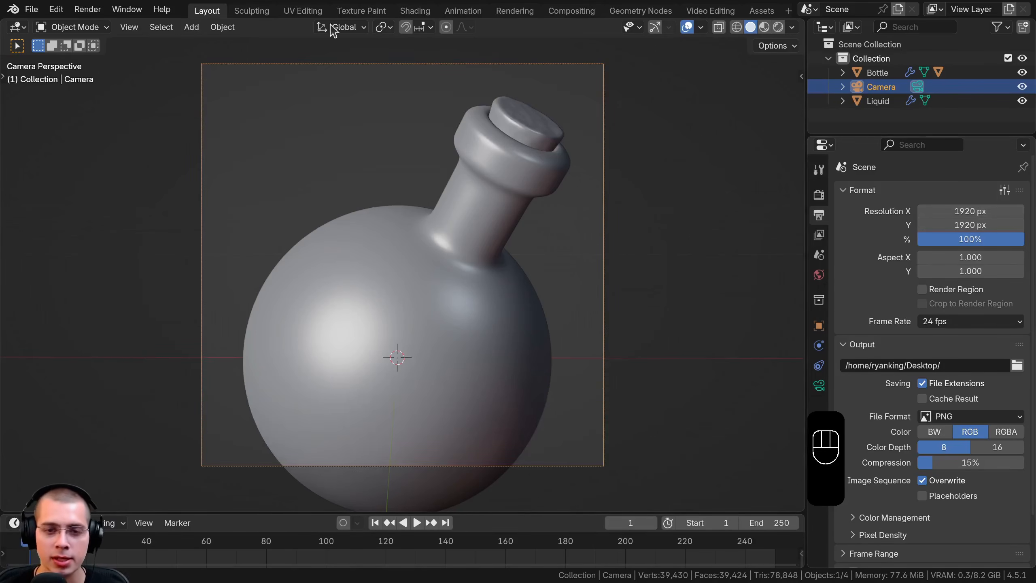
# Move the camera and pull it back about 0.08 m along its local Z to center the whole bottle in the frame
pyautogui.scroll(-2, 455, 227)
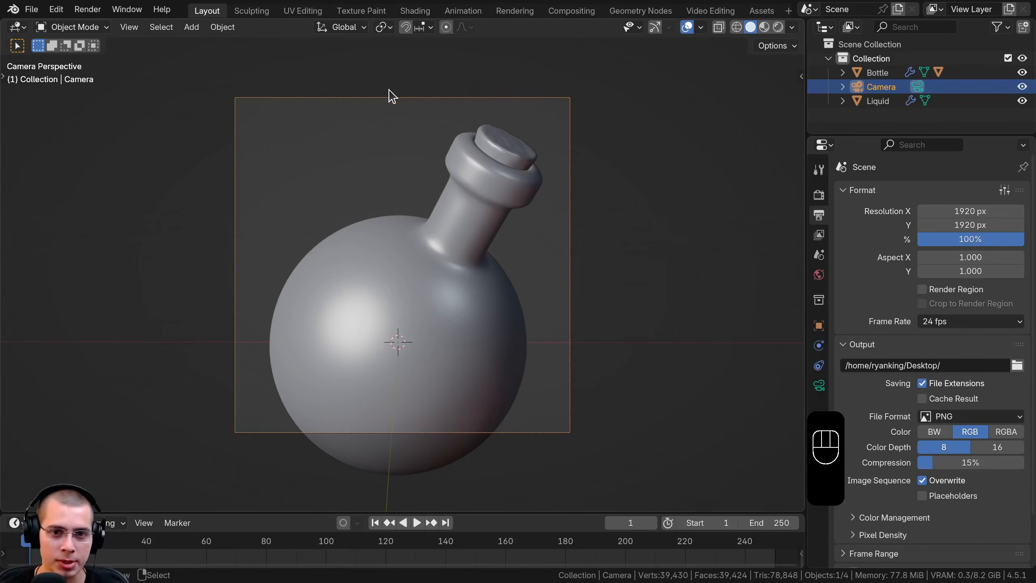
pyautogui.press('g')
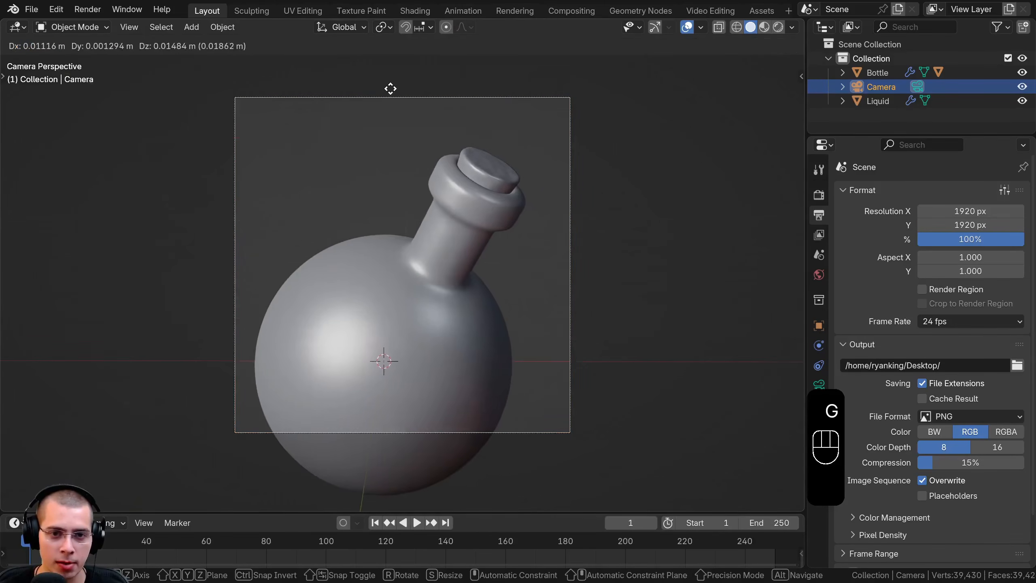
pyautogui.press('shift')
pyautogui.click(381, 143)
pyautogui.press('g')
pyautogui.press('shift')
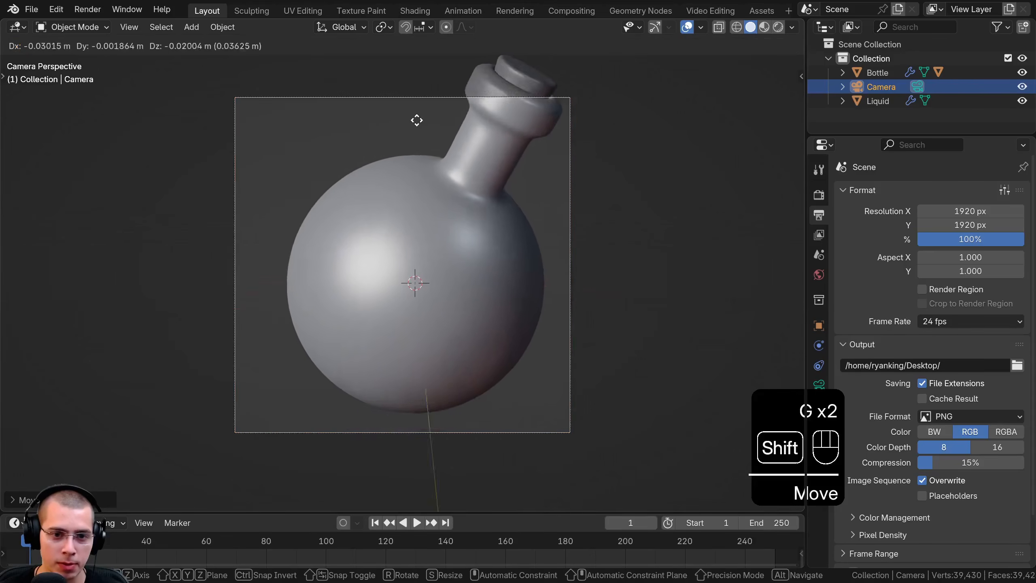
pyautogui.click(464, 126)
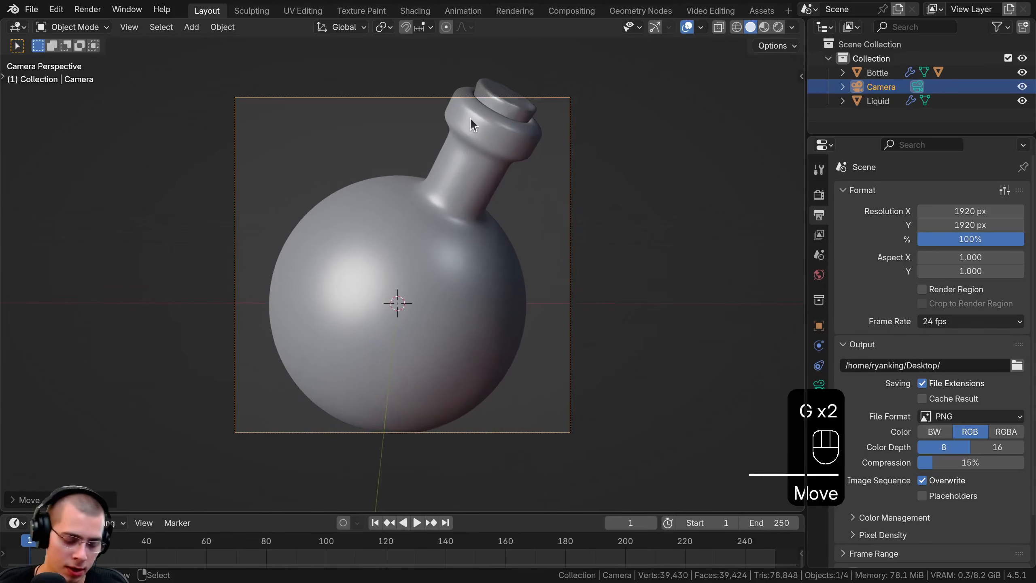
pyautogui.press('g')
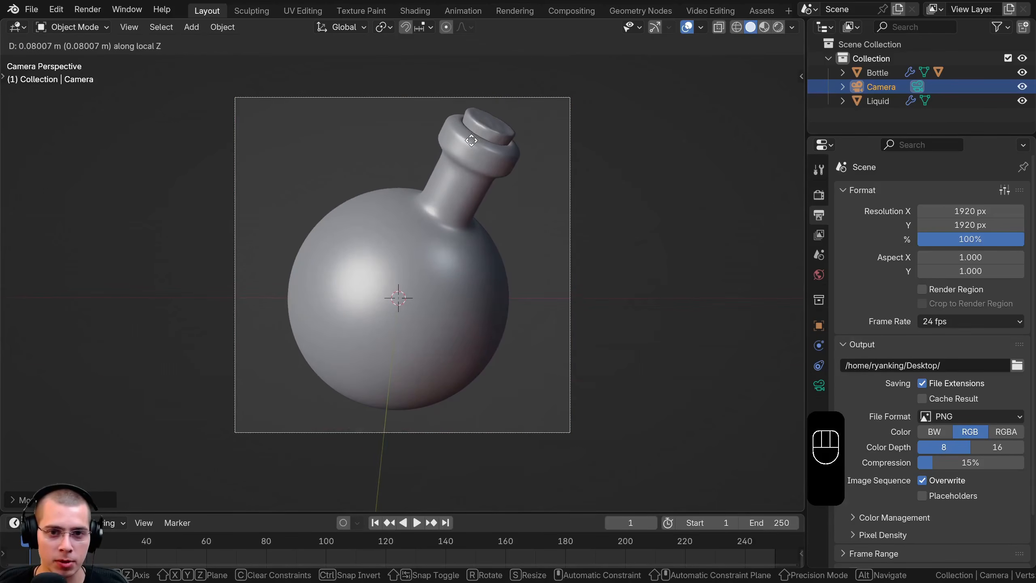
pyautogui.press('g')
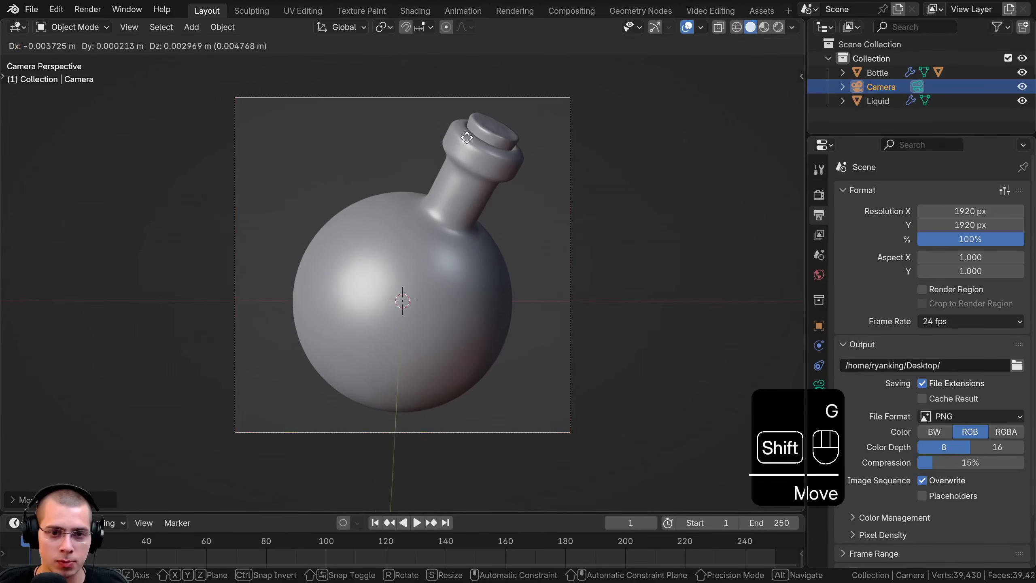
pyautogui.click(504, 352)
# Switch to rendered shading and set a render region covering the whole camera frame
pyautogui.press('z')
pyautogui.click(494, 240)
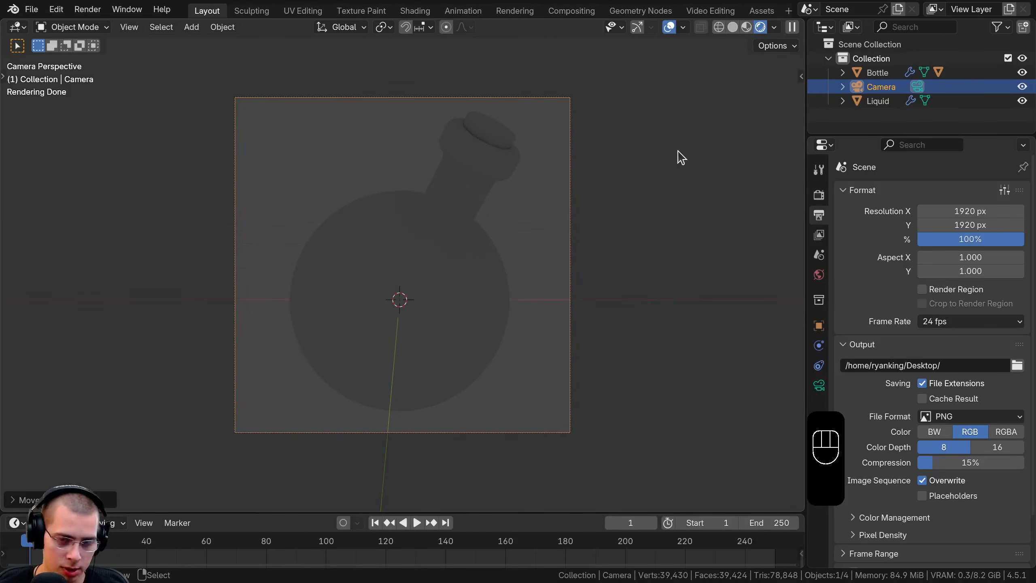
pyautogui.hotkey('ctrl', 'b')
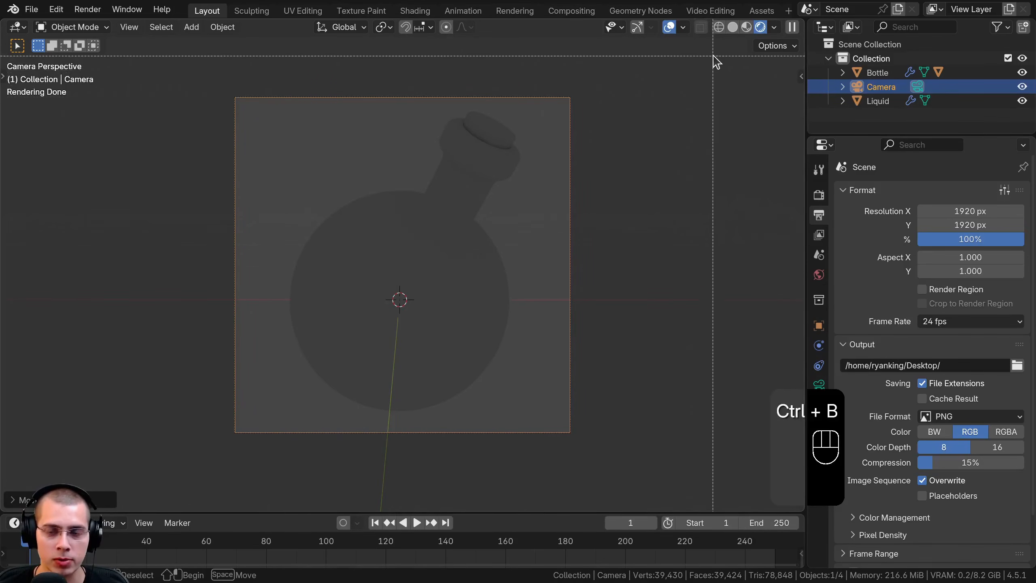
pyautogui.moveTo(713, 55); pyautogui.dragTo(138, 483)
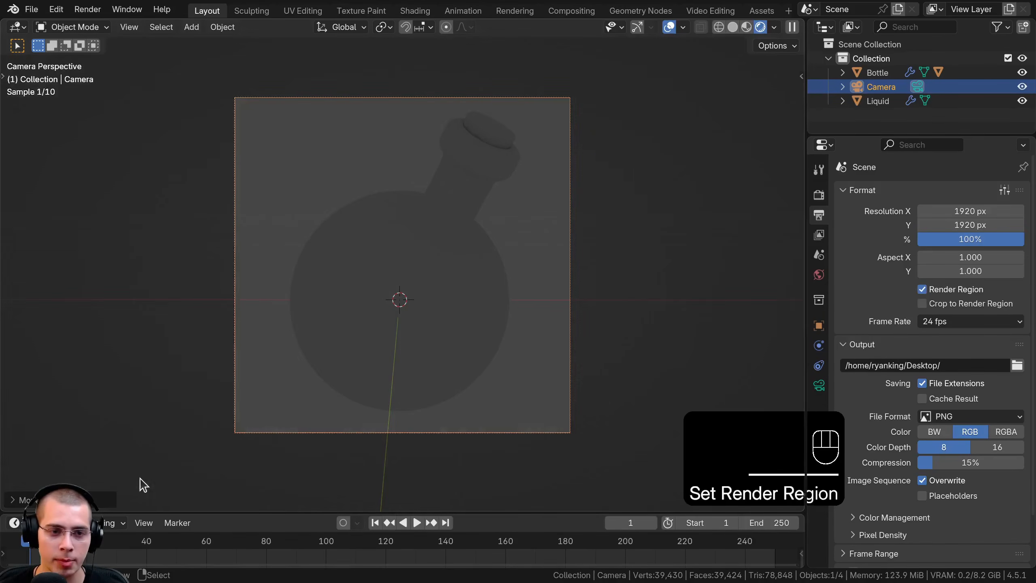
pyautogui.scroll(-3, 598, 88)
pyautogui.scroll(3, 426, 261)
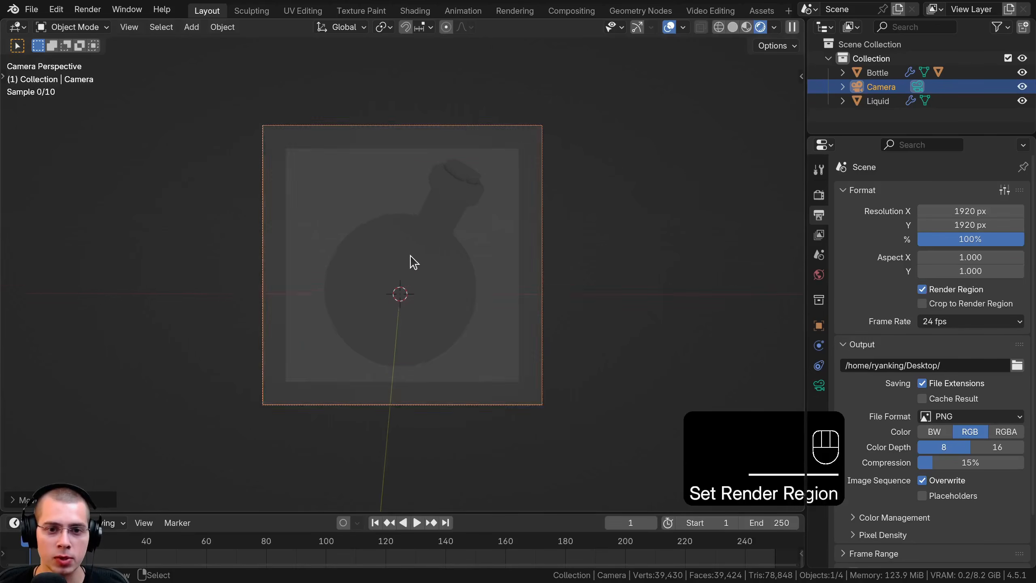
# Check that the render engine is Cycles and nudge the camera to refine the bottle's framing
pyautogui.click(817, 197)
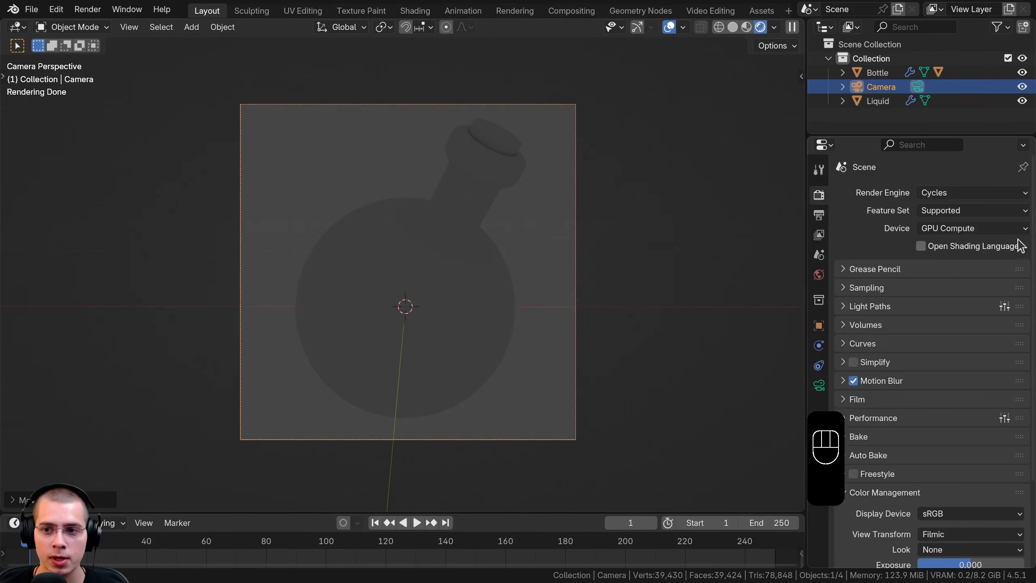
pyautogui.click(974, 193)
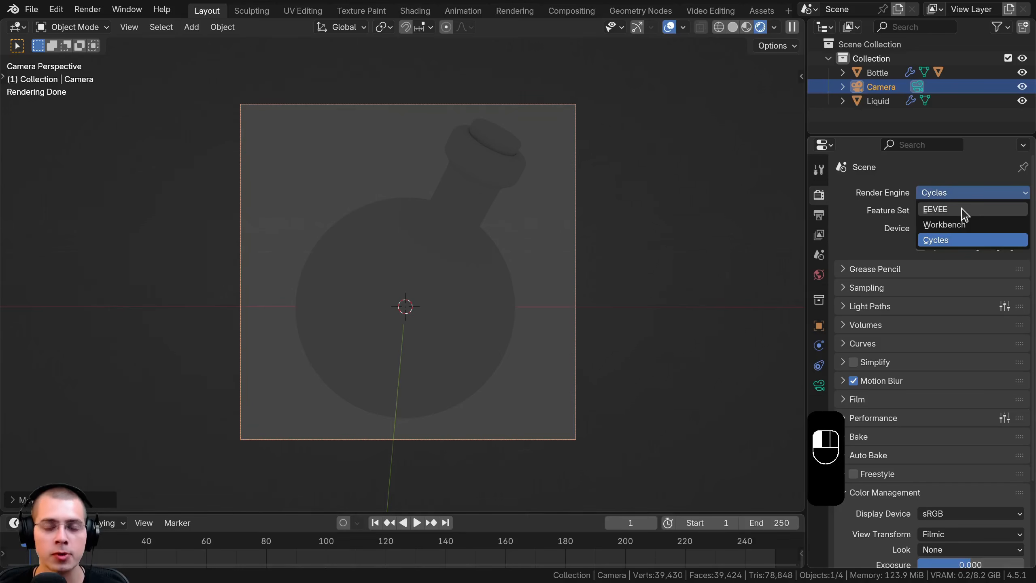
pyautogui.press('g')
pyautogui.click(554, 304)
pyautogui.scroll(1, 481, 316)
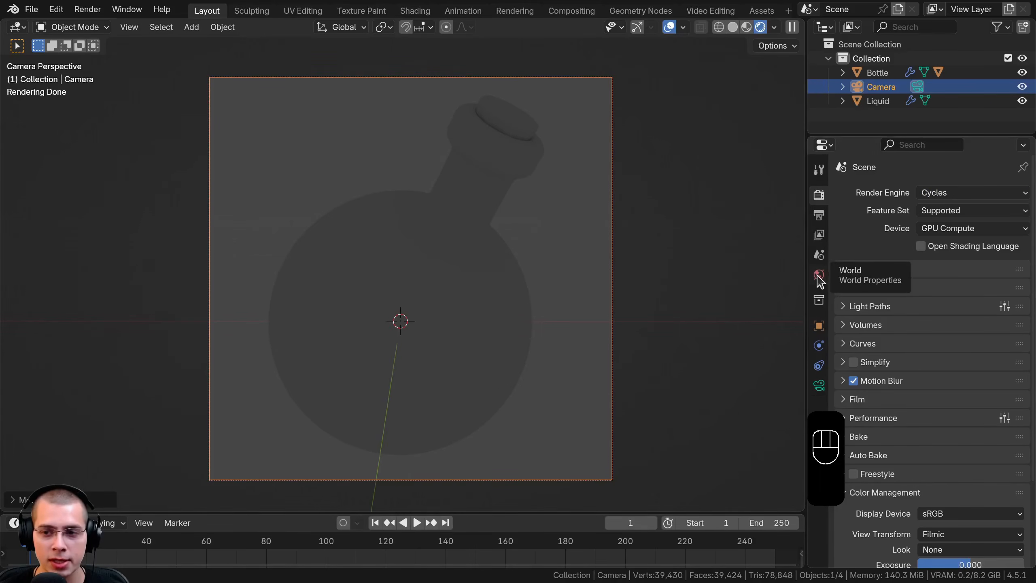
# Use an Environment Texture for the world background color and choose abandoned_hopper_terminal_01_1k.hdr from the Resources folder as its image
pyautogui.click(819, 280)
pyautogui.moveTo(806, 286); pyautogui.dragTo(754, 286)
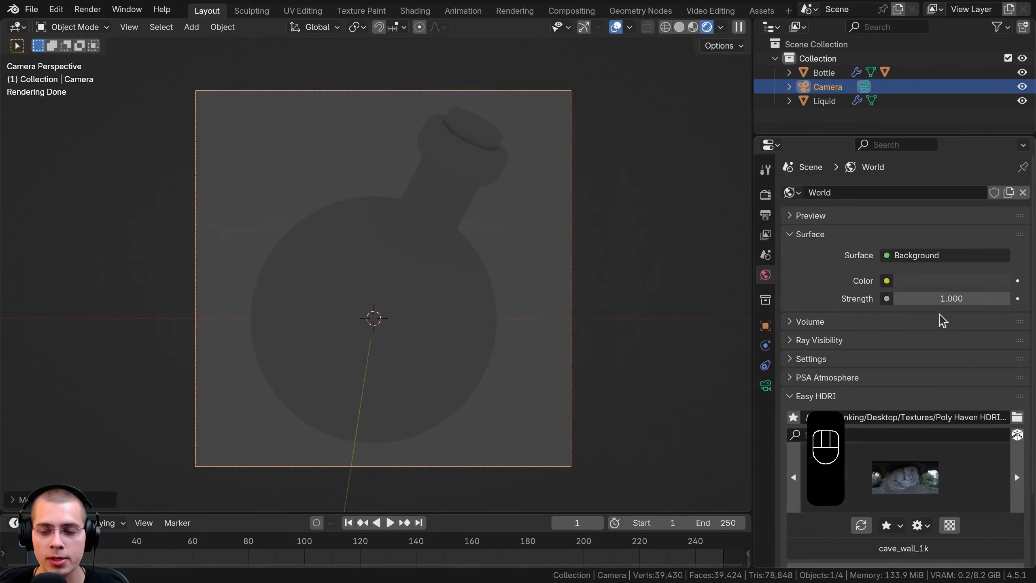
pyautogui.click(886, 280)
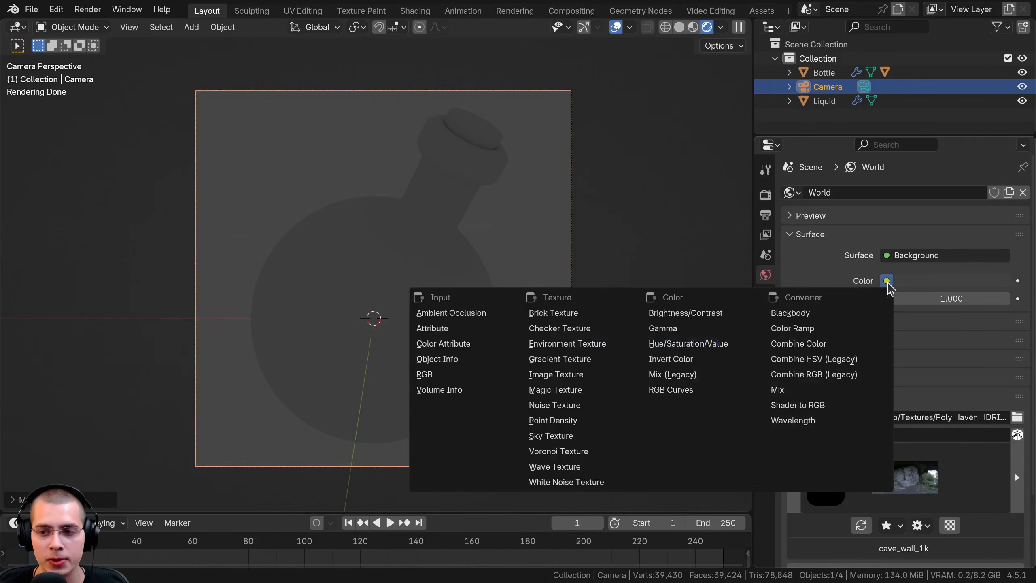
pyautogui.click(567, 344)
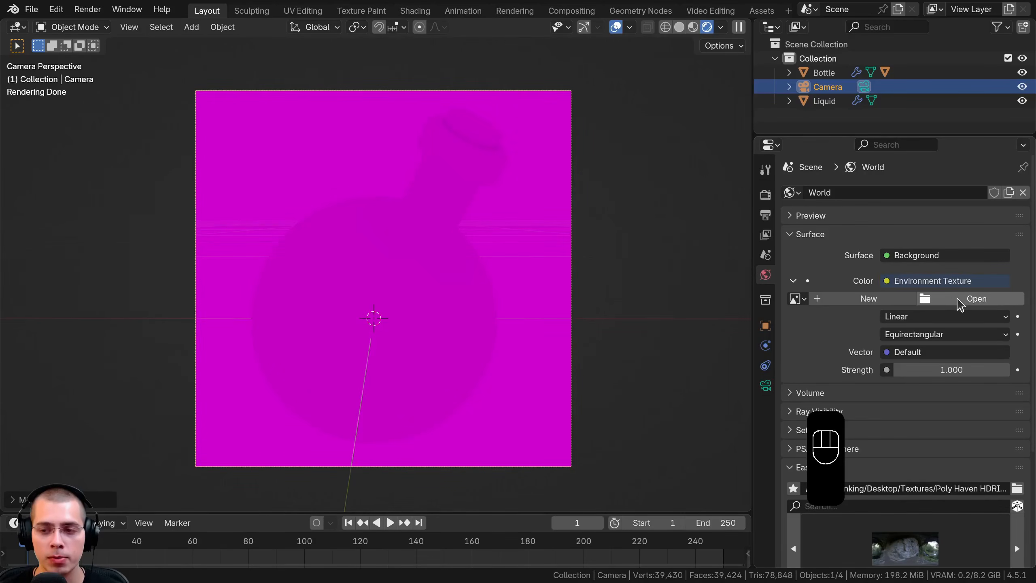
pyautogui.click(956, 304)
pyautogui.click(431, 103)
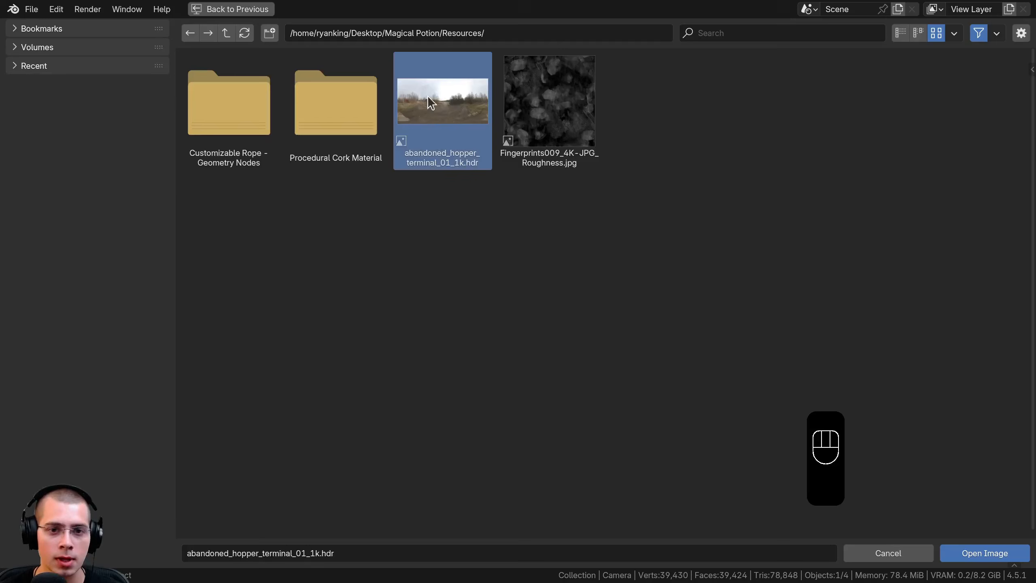
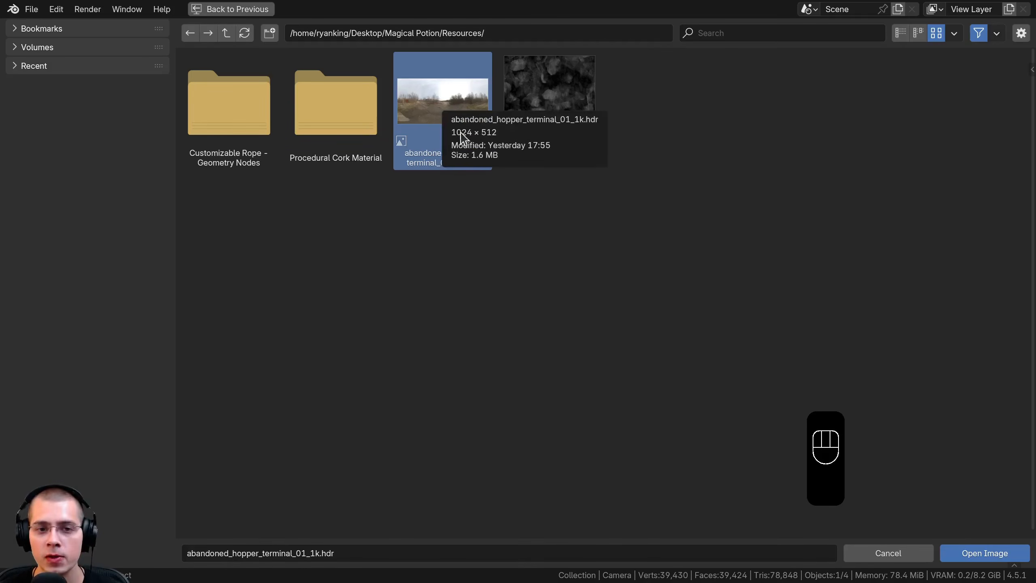
# Load the chosen HDR as the world environment image and enable a transparent film background for the render
pyautogui.click(1003, 553)
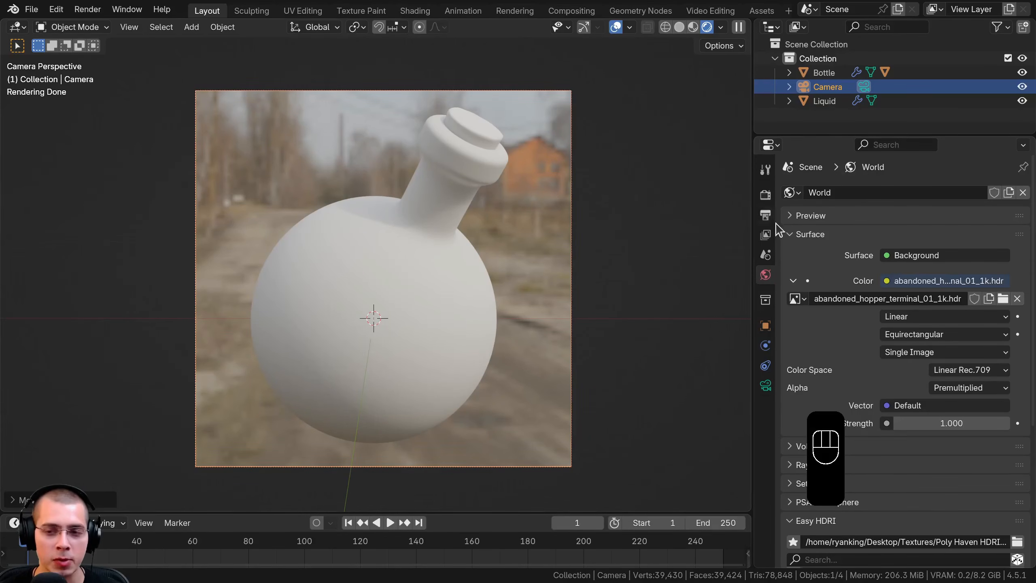
pyautogui.click(765, 215)
pyautogui.click(766, 196)
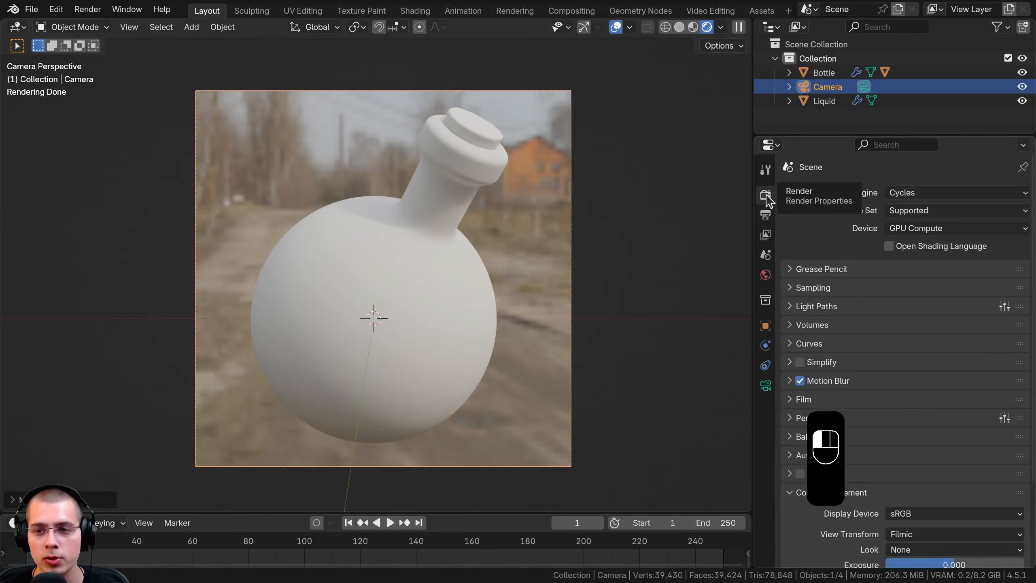
pyautogui.scroll(-5, 849, 212)
pyautogui.click(793, 301)
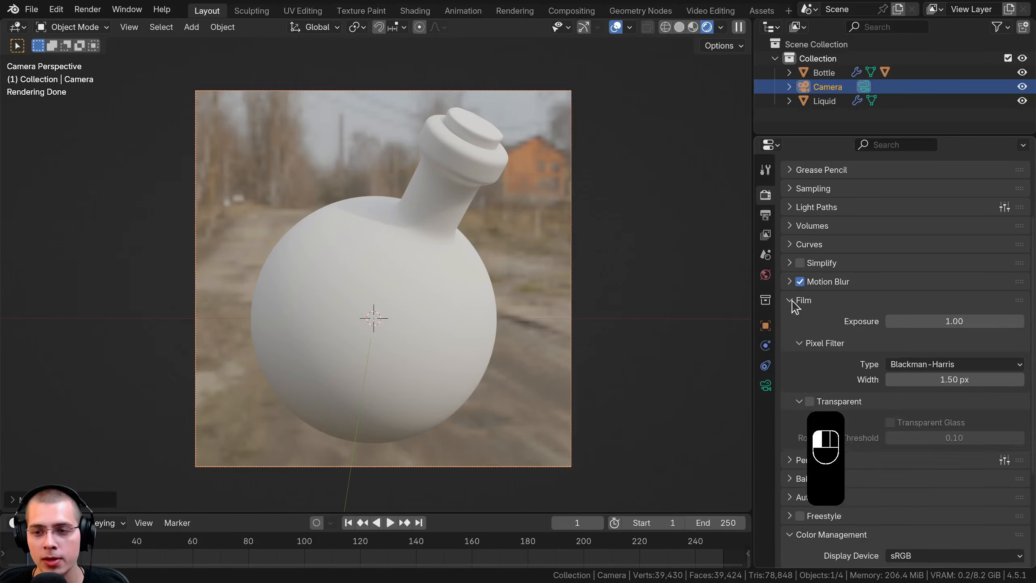
pyautogui.scroll(-3, 857, 306)
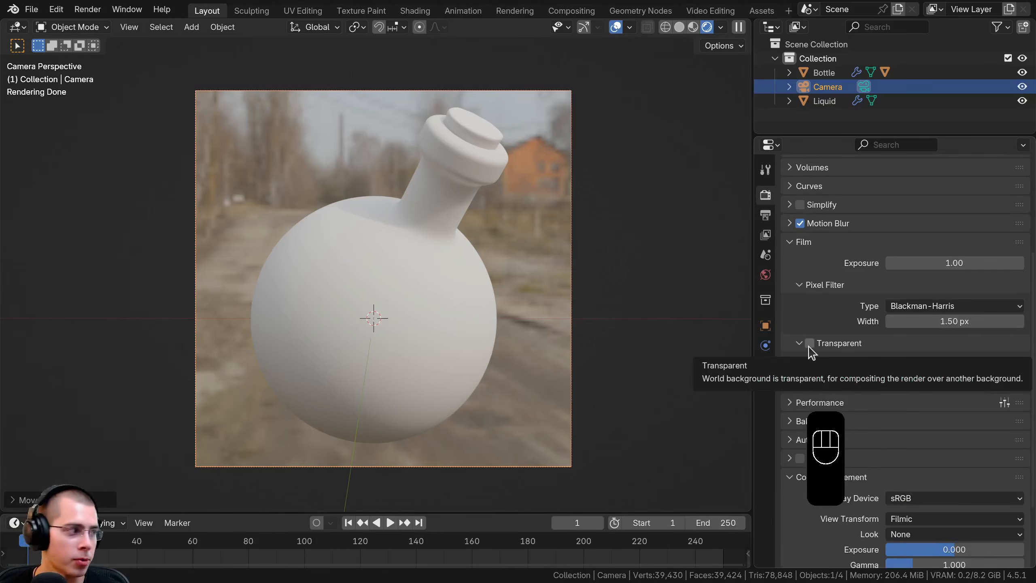
pyautogui.click(810, 344)
pyautogui.scroll(-4, 832, 380)
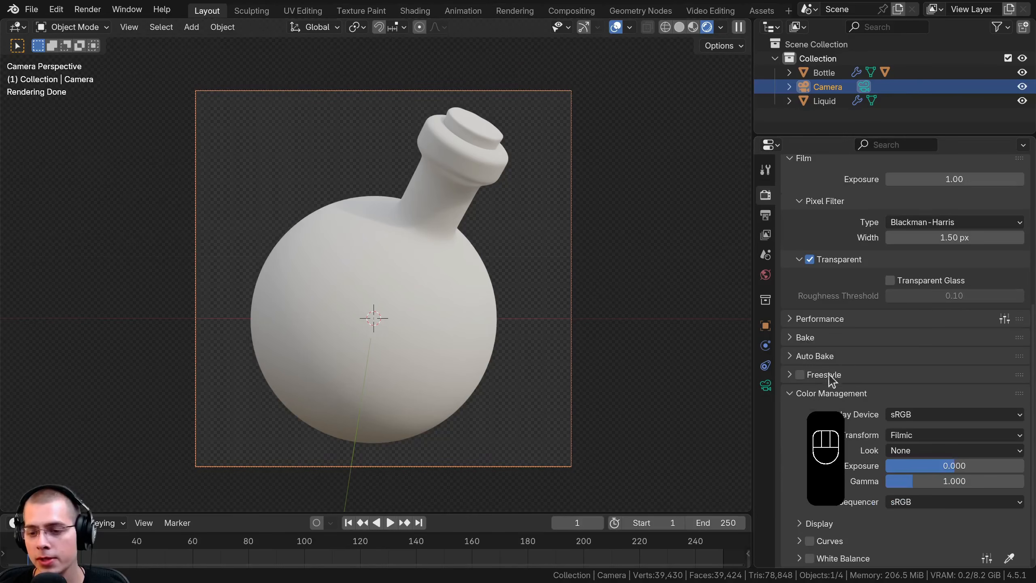
# With the Filmic view transform, set the color management look to Very High Contrast and save the file
pyautogui.click(913, 436)
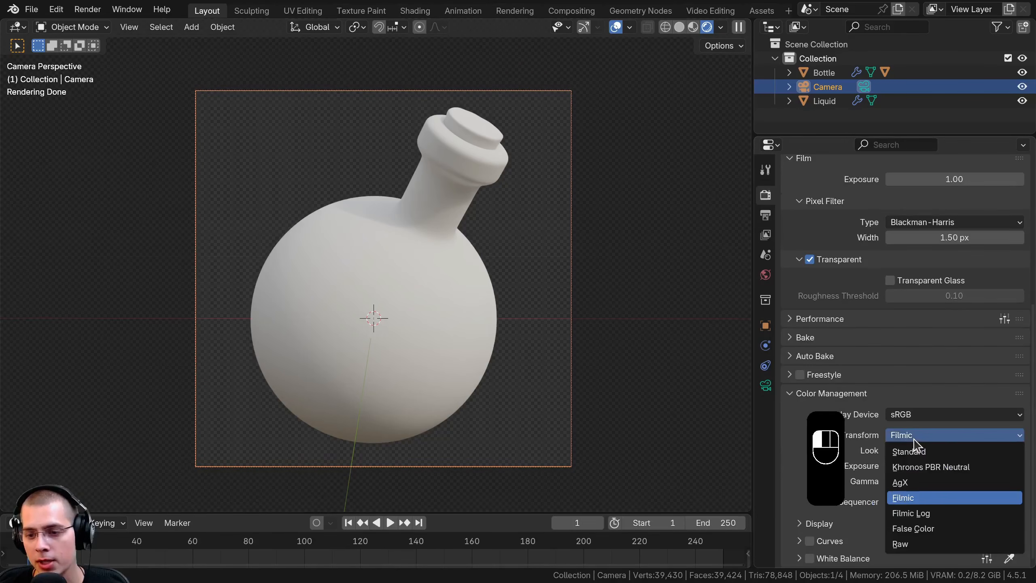
pyautogui.click(913, 441)
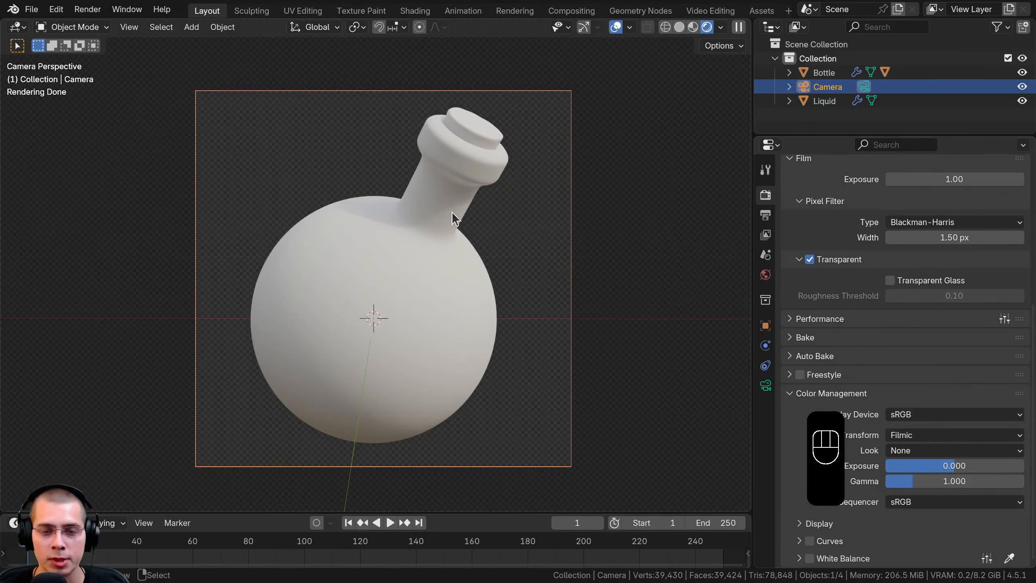
pyautogui.click(905, 449)
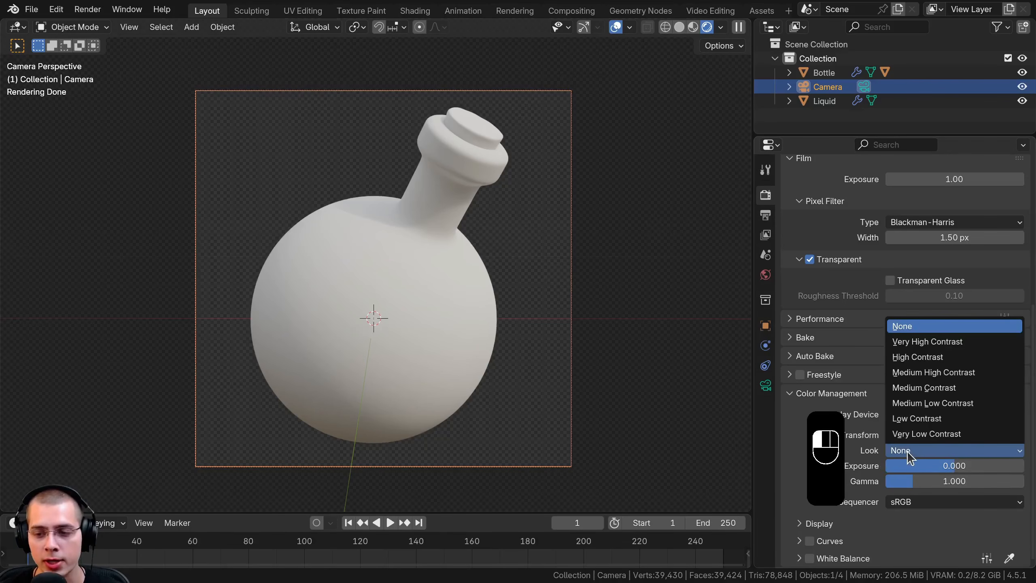
pyautogui.click(911, 343)
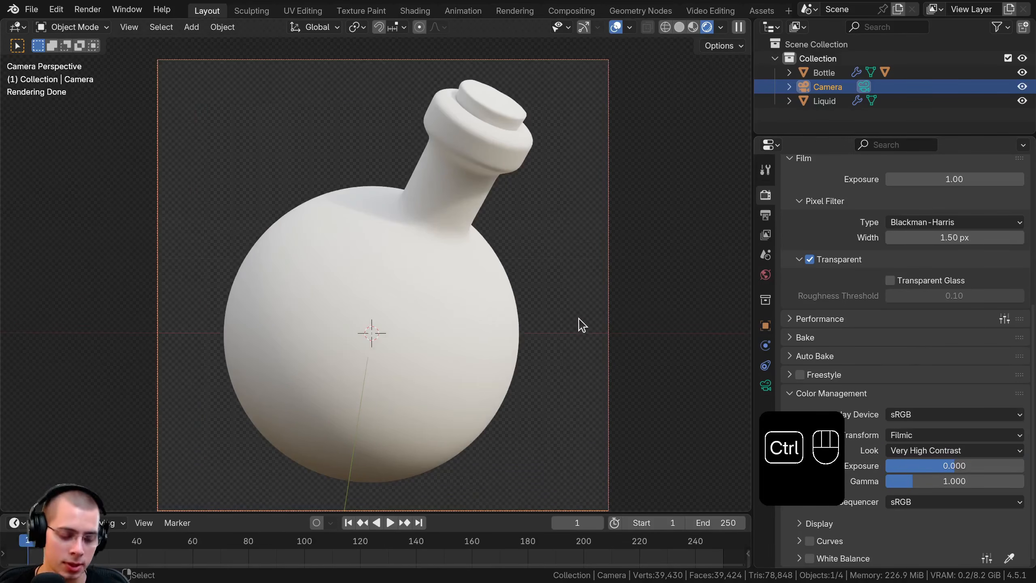
pyautogui.hotkey('ctrl', 's')
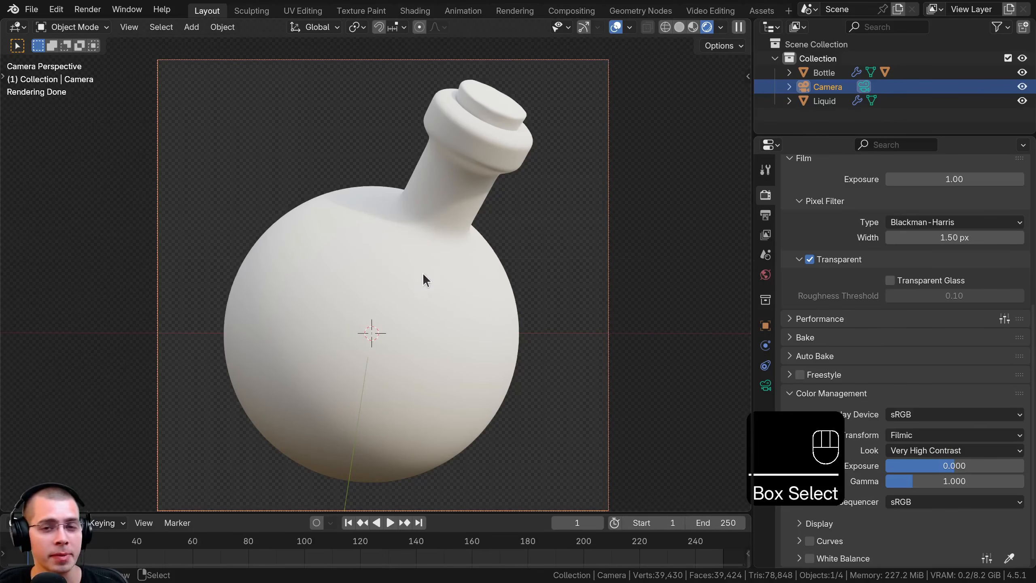
# Open the Shading workspace for the bottle and give it a new material named "Glass Outside"
pyautogui.click(442, 183)
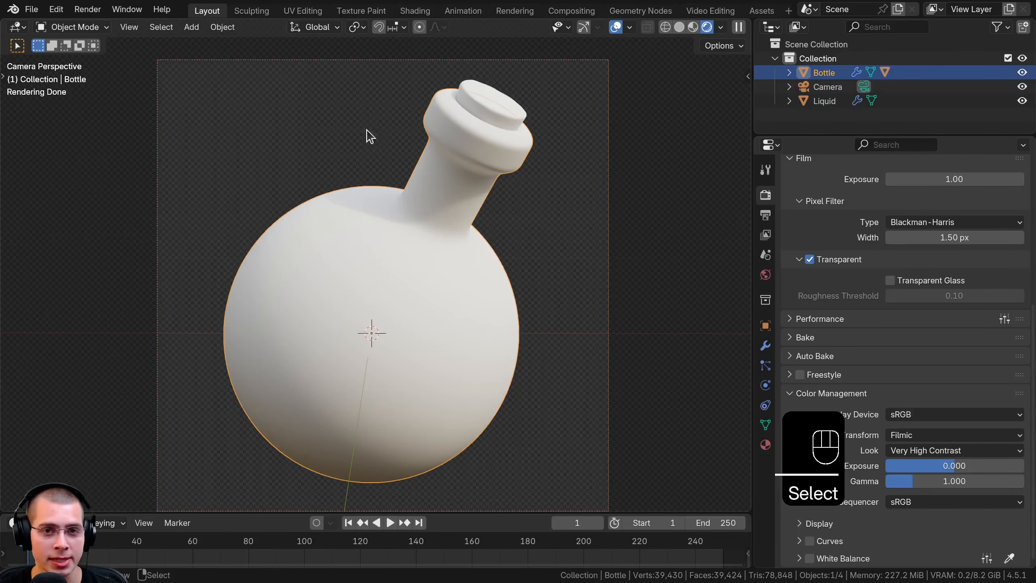
pyautogui.click(414, 12)
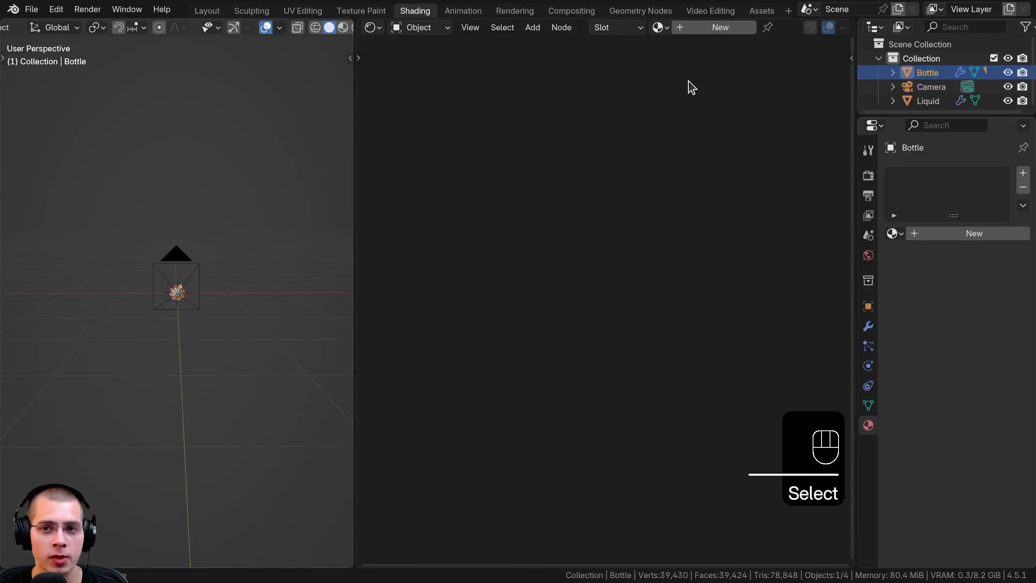
pyautogui.click(695, 36)
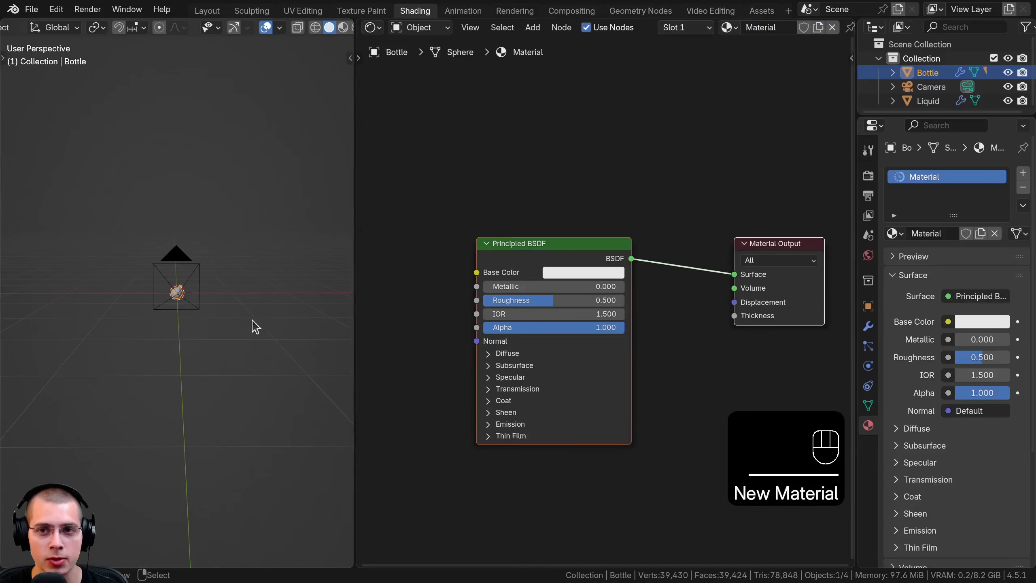
pyautogui.doubleClick(796, 25)
pyautogui.write('Glass')
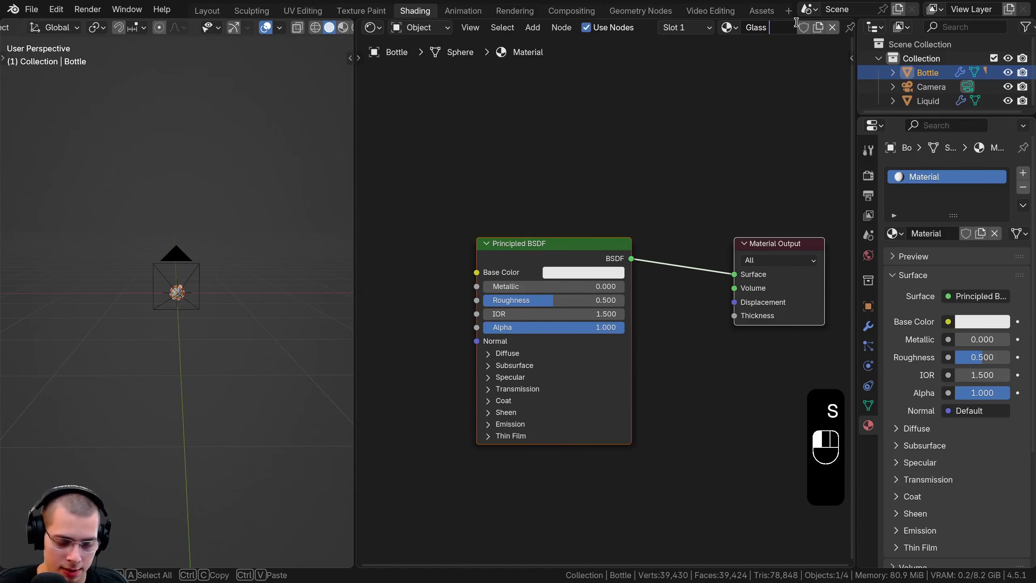
pyautogui.write(' Outside')
pyautogui.press('Return')
# Look through the camera in a widened 3D viewport, frame the bottle and switch to rendered shading
pyautogui.moveTo(253, 286); pyautogui.dragTo(271, 289, button='middle')
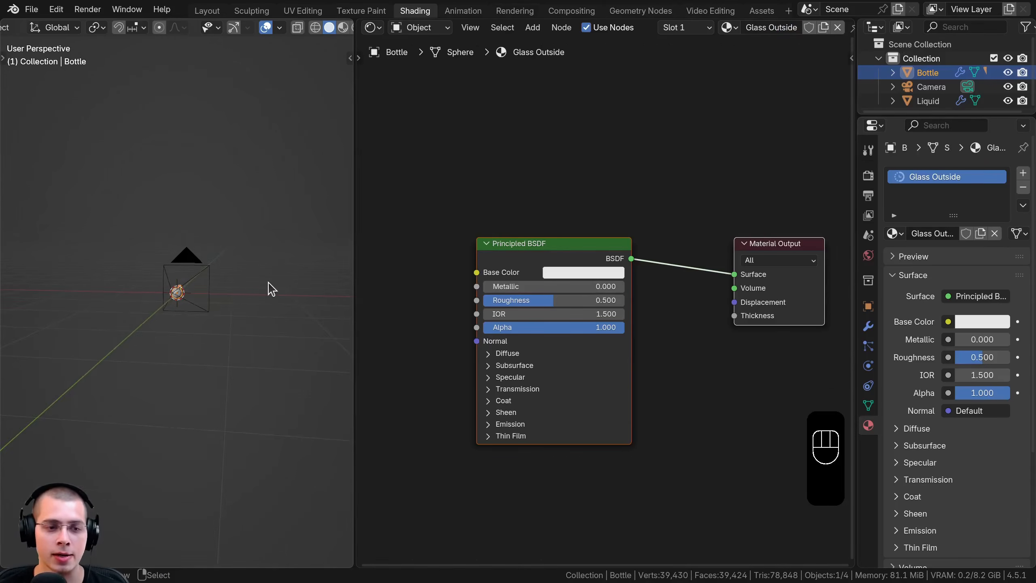
pyautogui.press('KP_0')
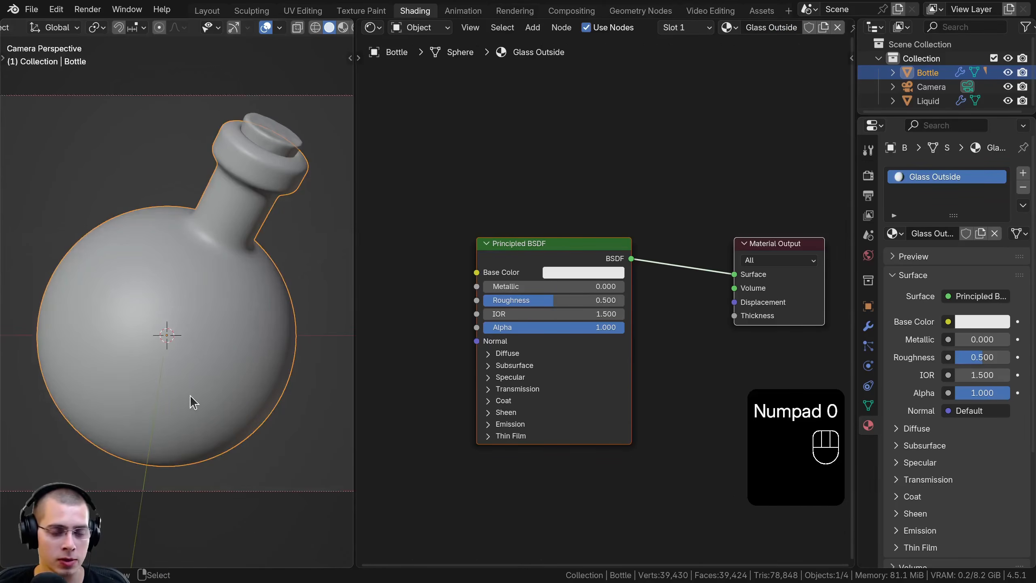
pyautogui.keyDown('shift'); pyautogui.moveTo(343, 348); pyautogui.dragTo(338, 361, button='middle'); pyautogui.keyUp('shift')
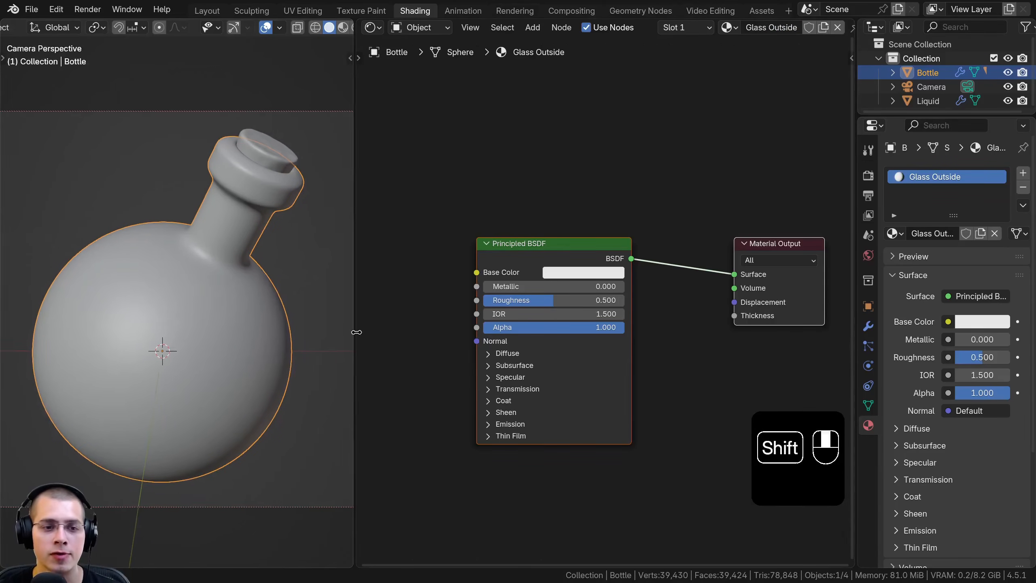
pyautogui.moveTo(355, 332); pyautogui.dragTo(398, 326)
pyautogui.keyDown('shift'); pyautogui.moveTo(177, 191); pyautogui.dragTo(205, 190, button='middle'); pyautogui.keyUp('shift')
pyautogui.scroll(2, 206, 190)
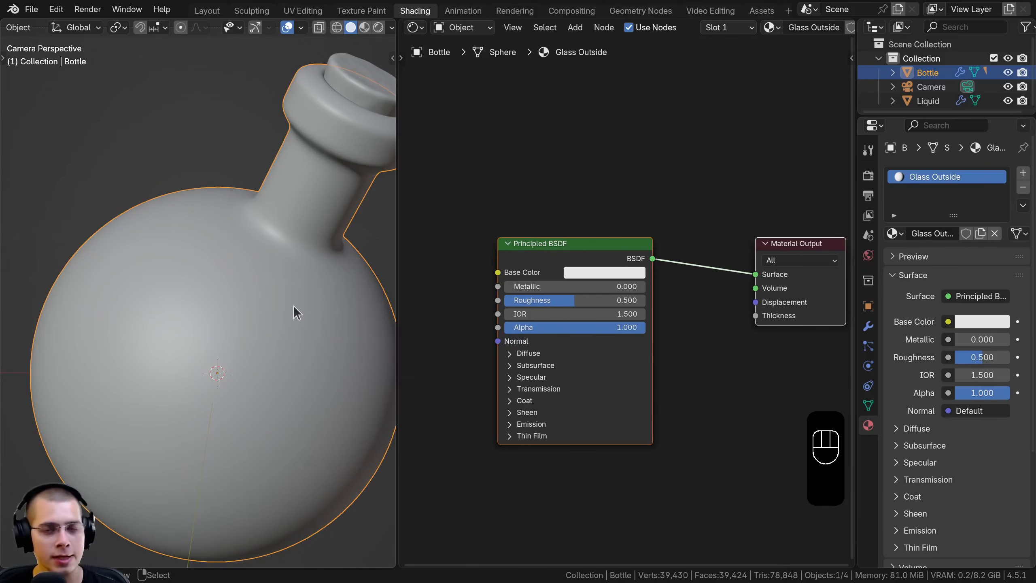
pyautogui.keyDown('shift'); pyautogui.moveTo(293, 305); pyautogui.dragTo(274, 318, button='middle'); pyautogui.keyUp('shift')
pyautogui.scroll(-1, 265, 319)
pyautogui.moveTo(574, 313); pyautogui.dragTo(566, 324, button='middle')
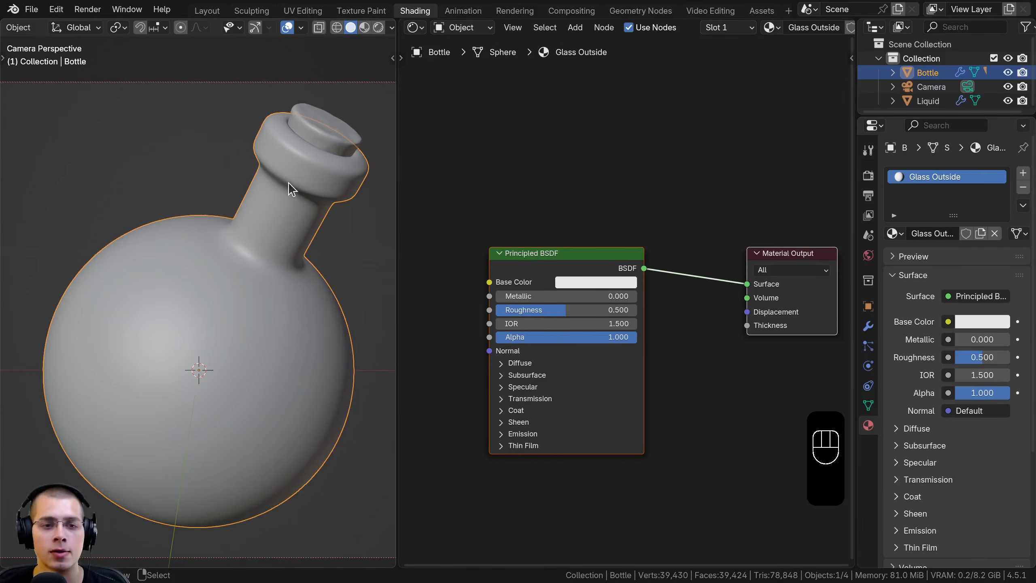
pyautogui.keyDown('shift'); pyautogui.moveTo(288, 182); pyautogui.dragTo(287, 182, button='middle'); pyautogui.keyUp('shift')
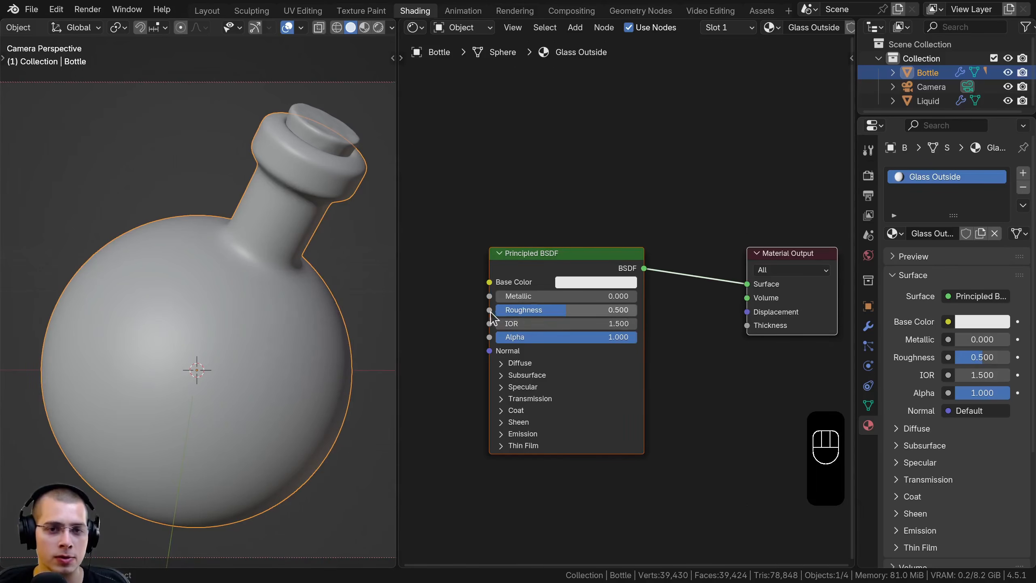
pyautogui.press('z')
# Replace the Principled BSDF with a Glossy BSDF connected to the Material Output's Surface
pyautogui.scroll(-3, 587, 250)
pyautogui.moveTo(774, 256); pyautogui.dragTo(774, 259, button='middle')
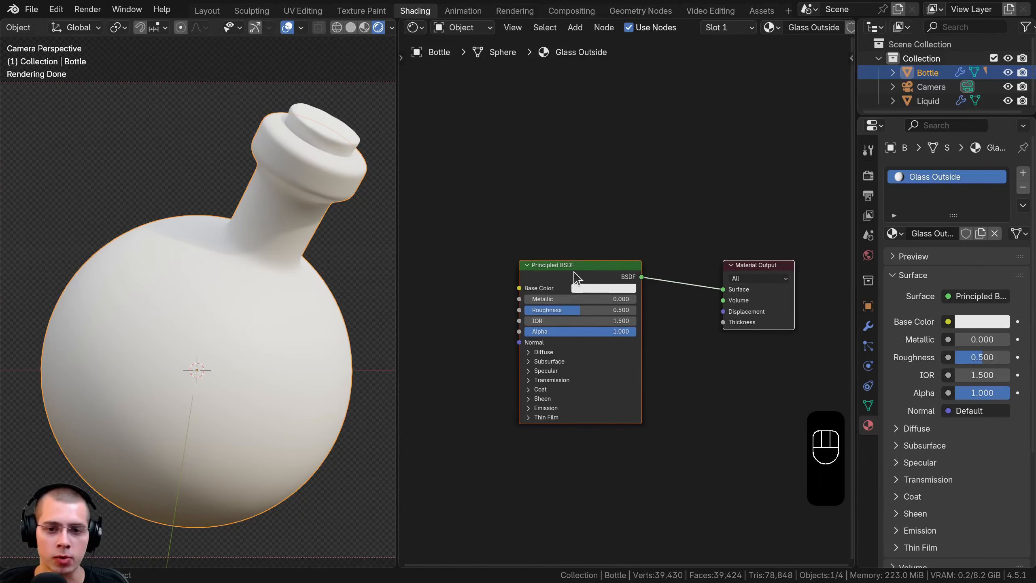
pyautogui.click(573, 270)
pyautogui.press('x')
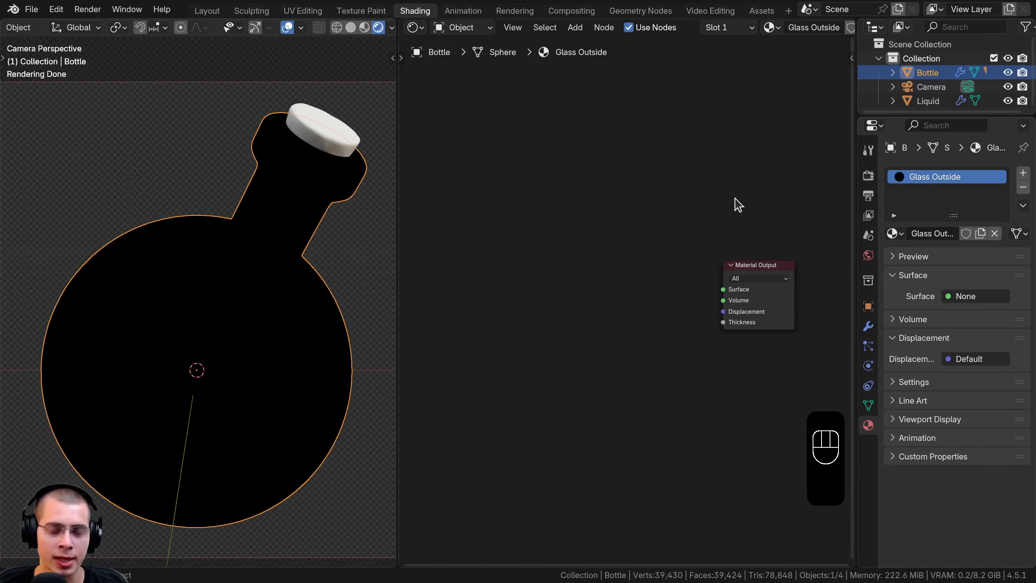
pyautogui.moveTo(552, 238); pyautogui.dragTo(603, 243, button='middle')
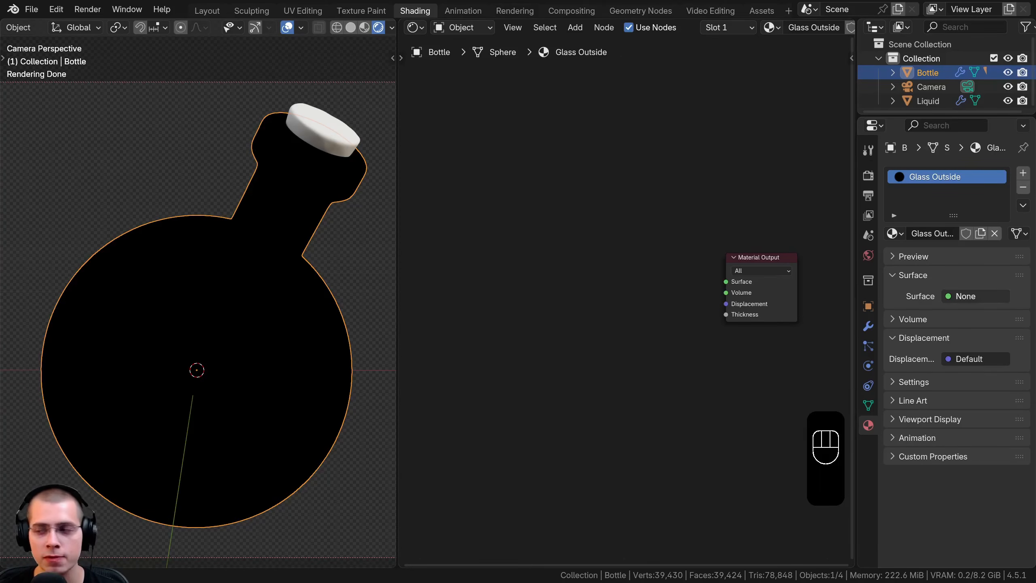
pyautogui.hotkey('shift', 'a')
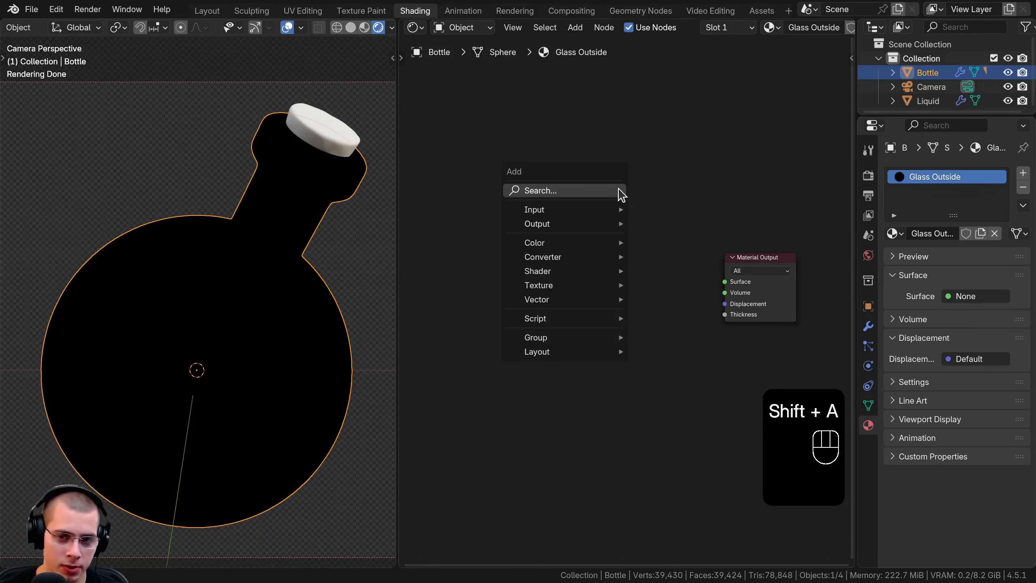
pyautogui.write('glo')
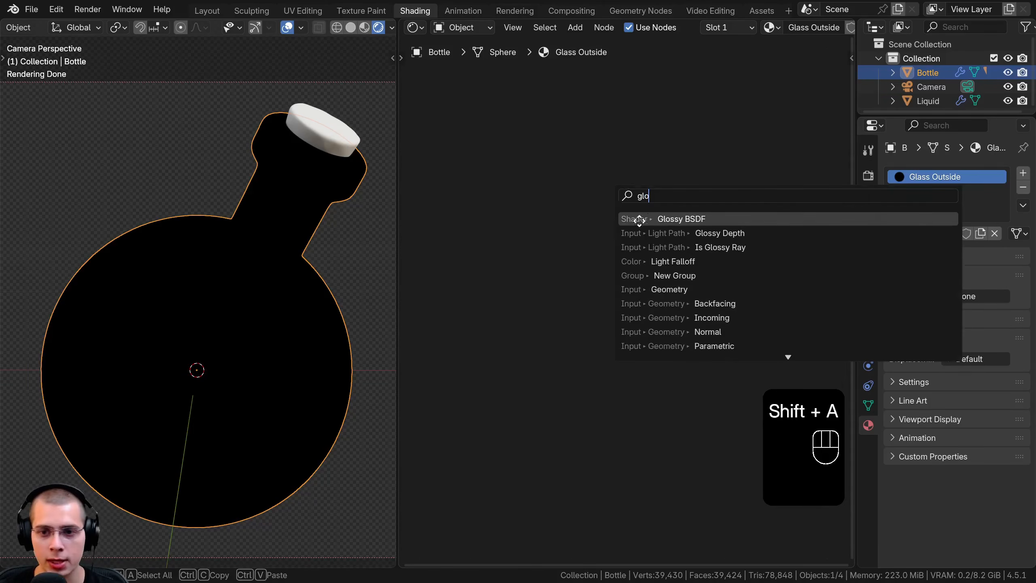
pyautogui.press('Return')
pyautogui.click(572, 294)
pyautogui.moveTo(648, 254); pyautogui.dragTo(722, 279)
pyautogui.moveTo(615, 257)
pyautogui.mouseDown()
pyautogui.moveTo(617, 272)
pyautogui.moveTo(597, 271)
pyautogui.mouseUp()
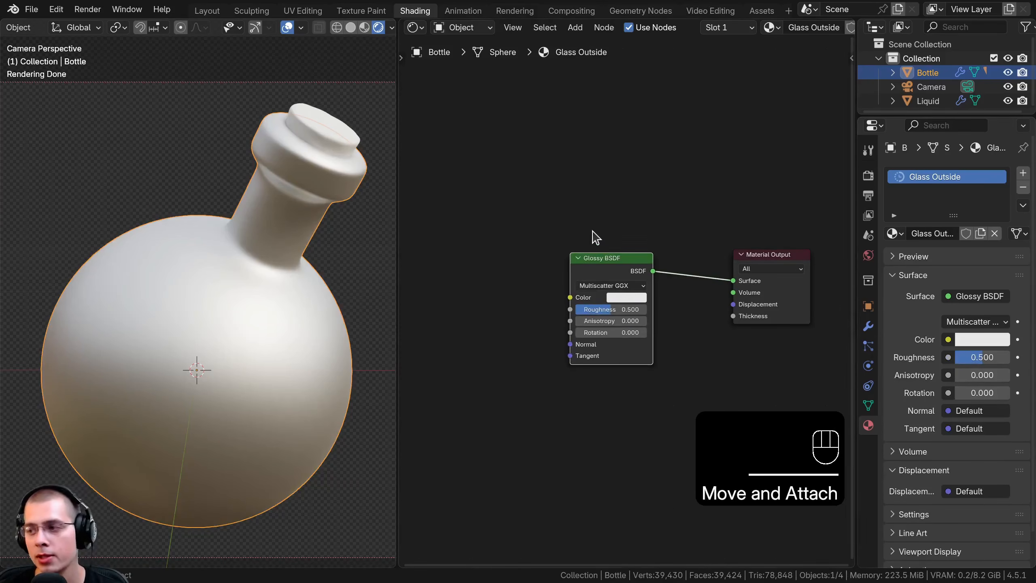
# Add a Transparent BSDF above the Glossy BSDF and space both shaders away from the Material Output
pyautogui.hotkey('shift', 'a')
pyautogui.write('tra')
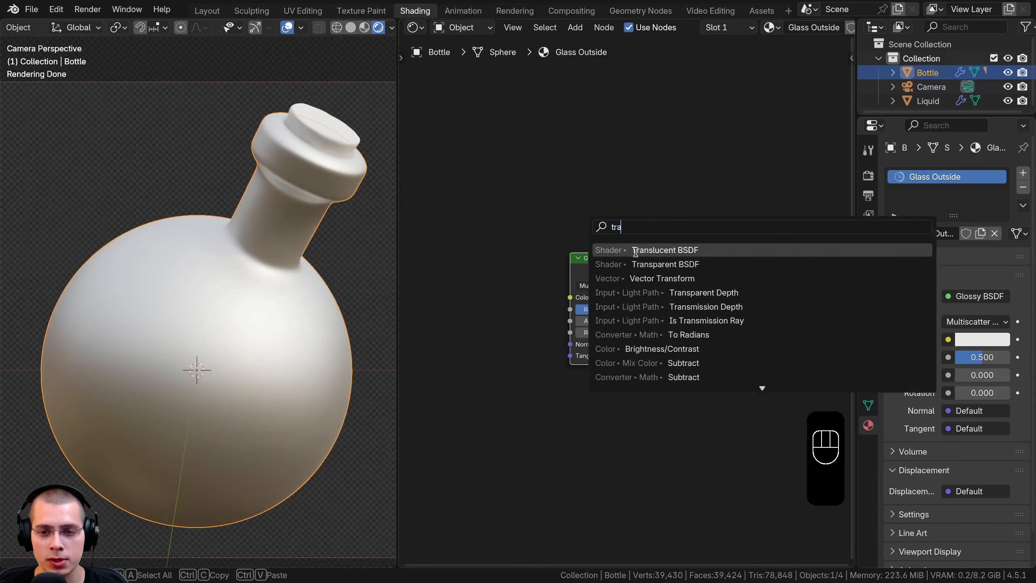
pyautogui.click(665, 264)
pyautogui.click(575, 203)
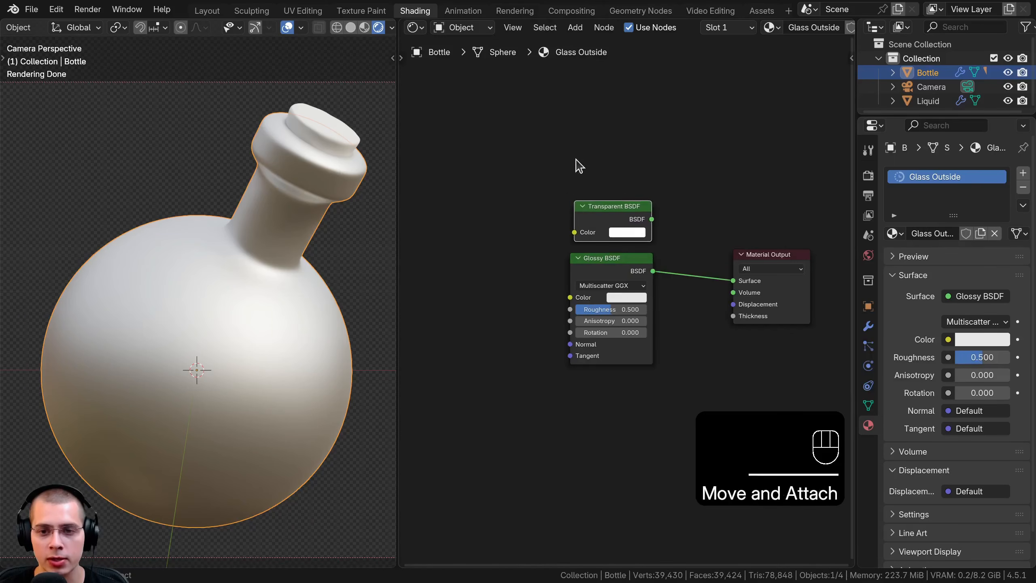
pyautogui.moveTo(578, 165); pyautogui.dragTo(616, 306)
pyautogui.press('g')
pyautogui.click(569, 316)
pyautogui.click(777, 256)
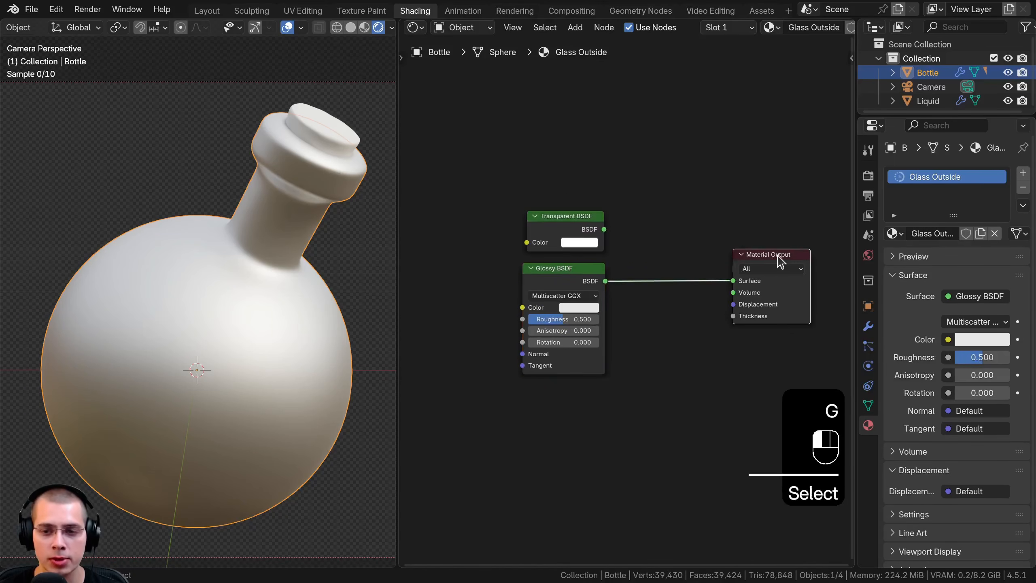
pyautogui.press('g')
pyautogui.click(779, 244)
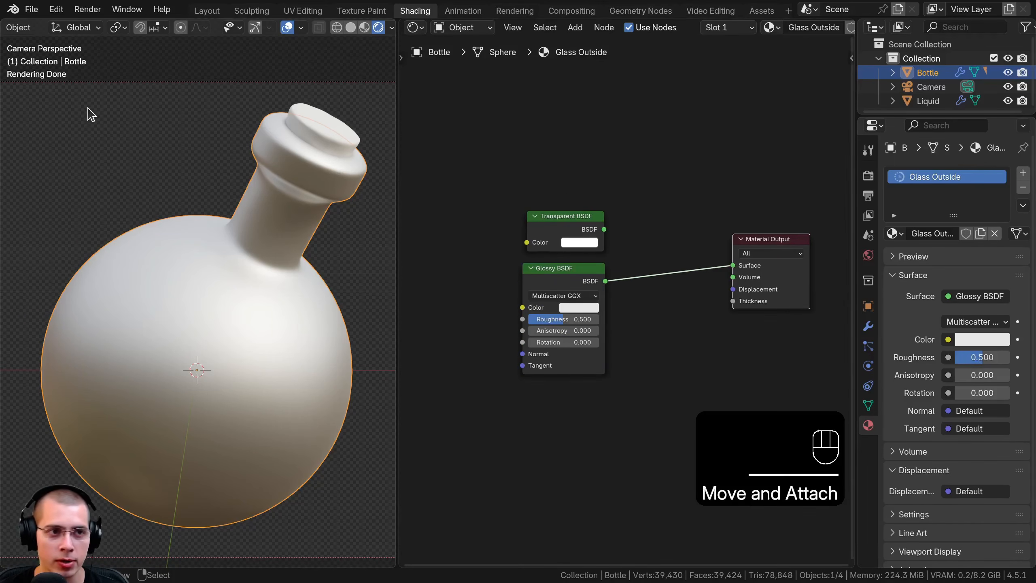
# Check in the add-on preferences whether Node Wrangler is enabled
pyautogui.click(57, 12)
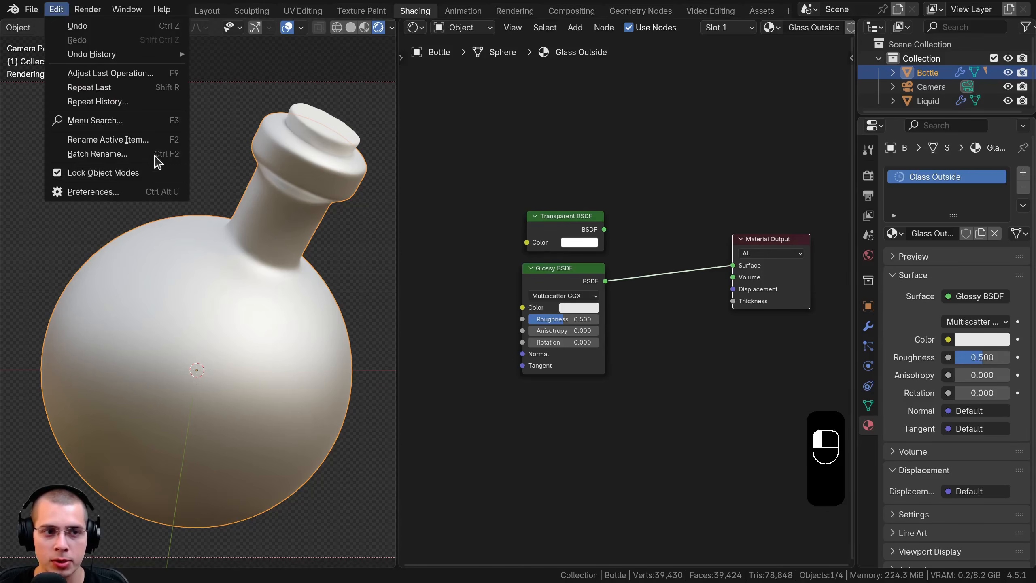
pyautogui.click(128, 192)
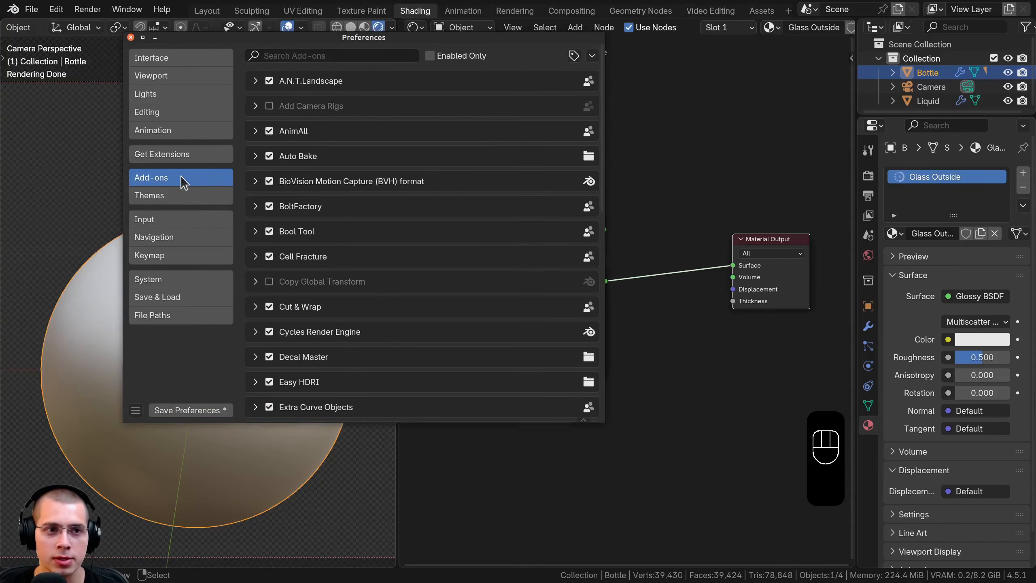
pyautogui.click(282, 57)
pyautogui.write('node')
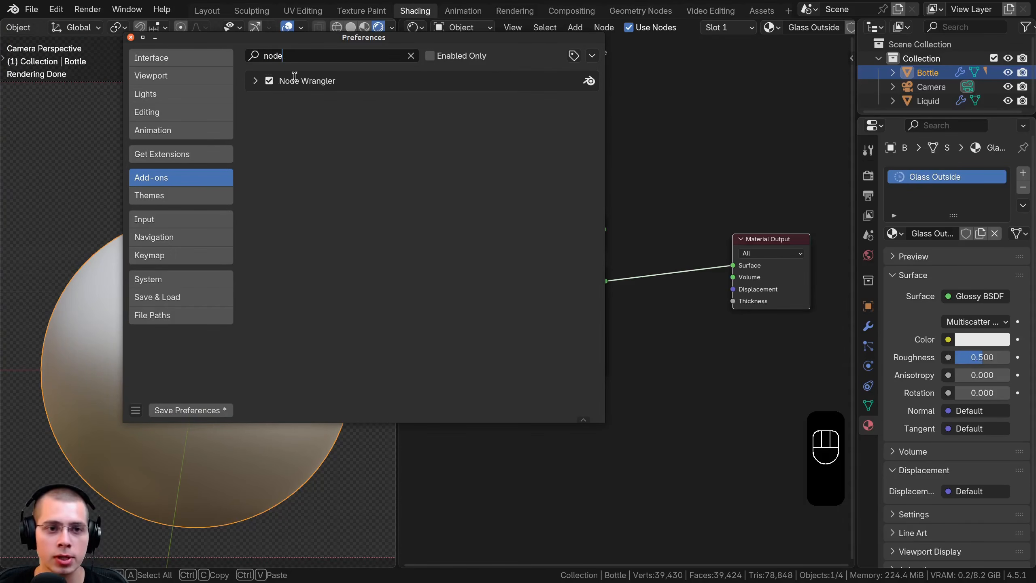
pyautogui.click(131, 38)
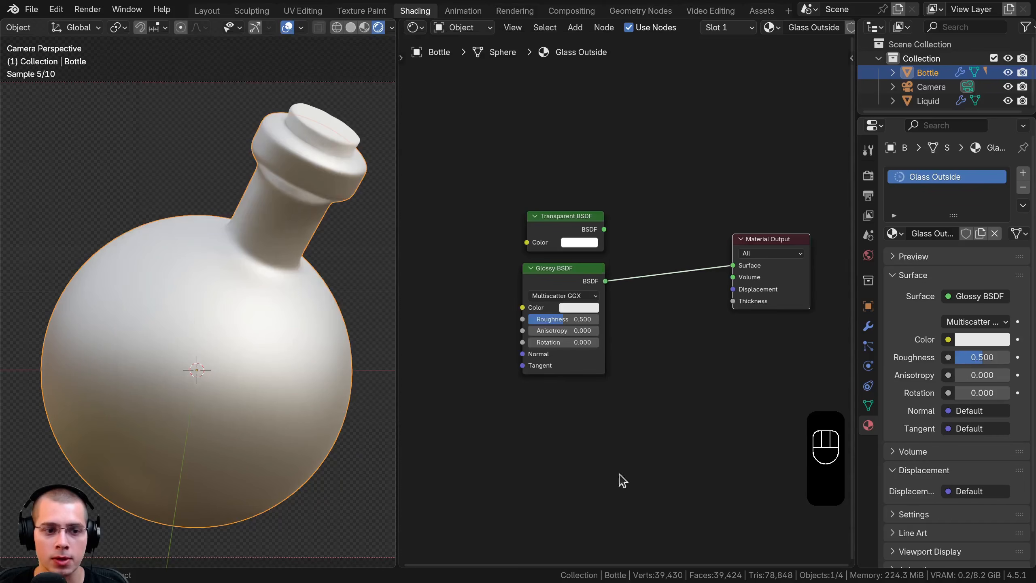
# Combine the Transparent BSDF and Glossy BSDF through a Mix Shader placed before the Material Output
pyautogui.click(557, 269)
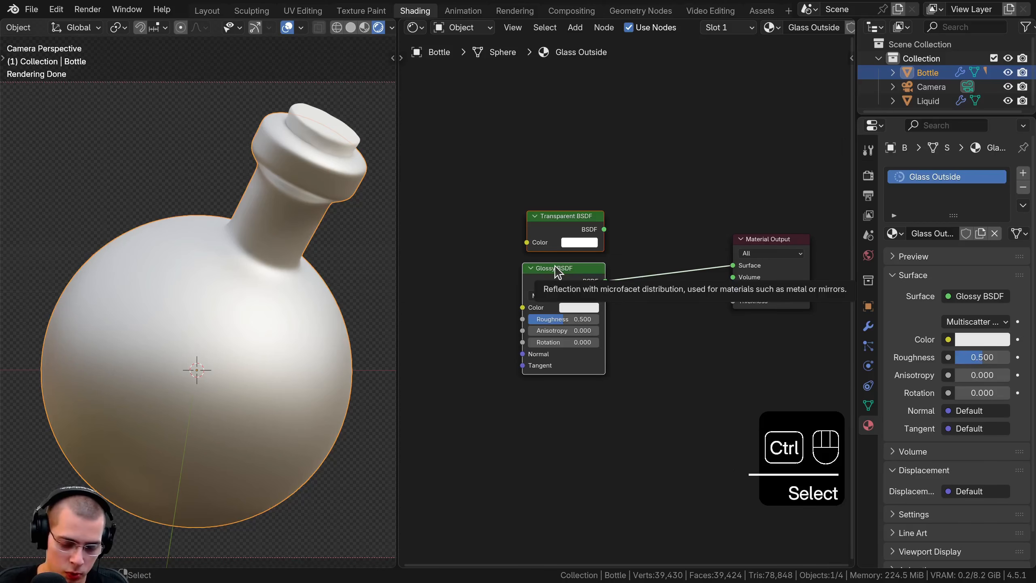
pyautogui.hotkey('ctrl', '0')
pyautogui.moveTo(732, 253); pyautogui.dragTo(682, 254)
pyautogui.scroll(2, 675, 250)
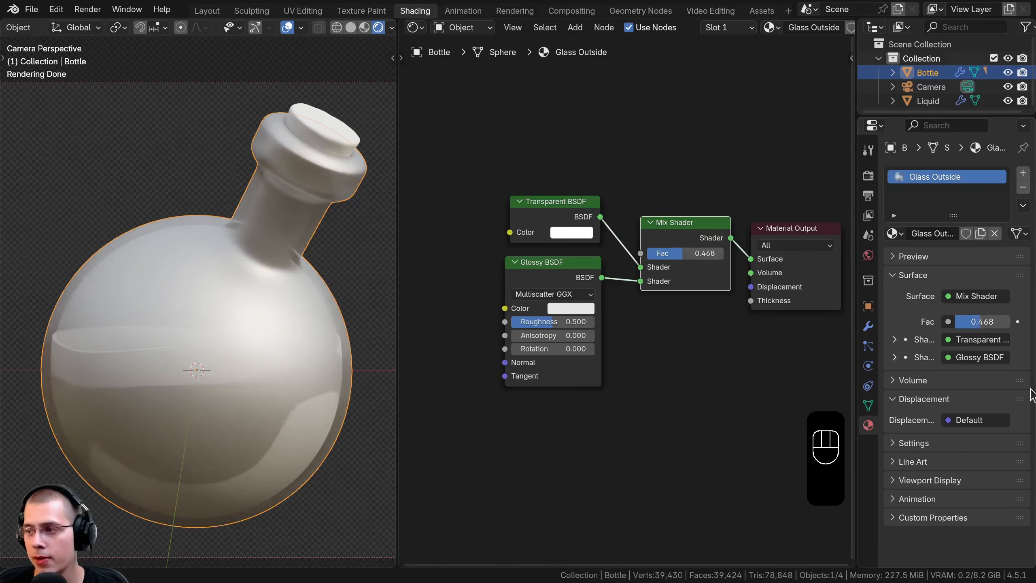
# Set the Mix Shader factor to 0.3 and the Glossy BSDF roughness to 0
pyautogui.click(690, 253)
pyautogui.write('0.3')
pyautogui.press('Return')
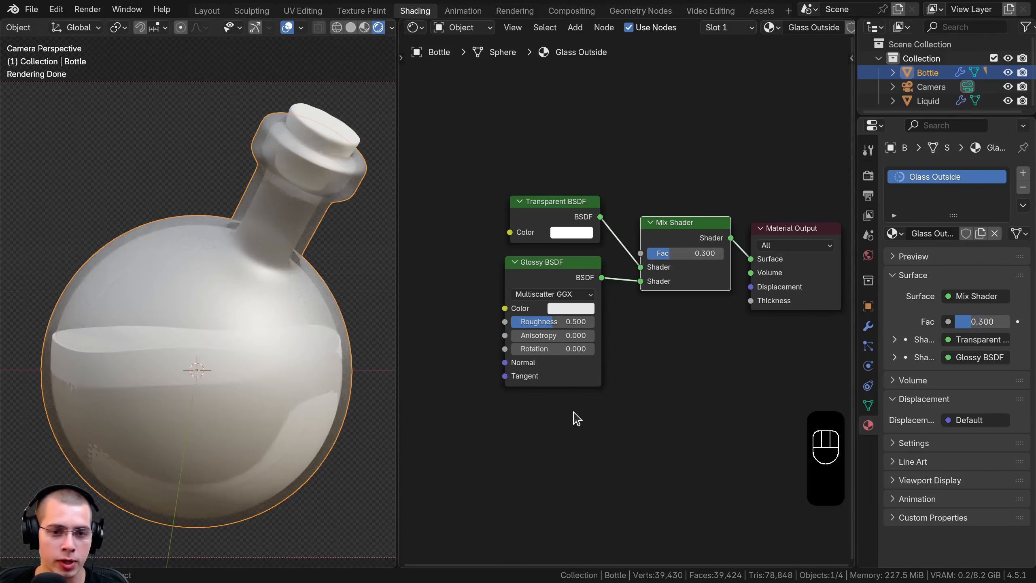
pyautogui.scroll(1, 524, 417)
pyautogui.moveTo(556, 322); pyautogui.dragTo(501, 325)
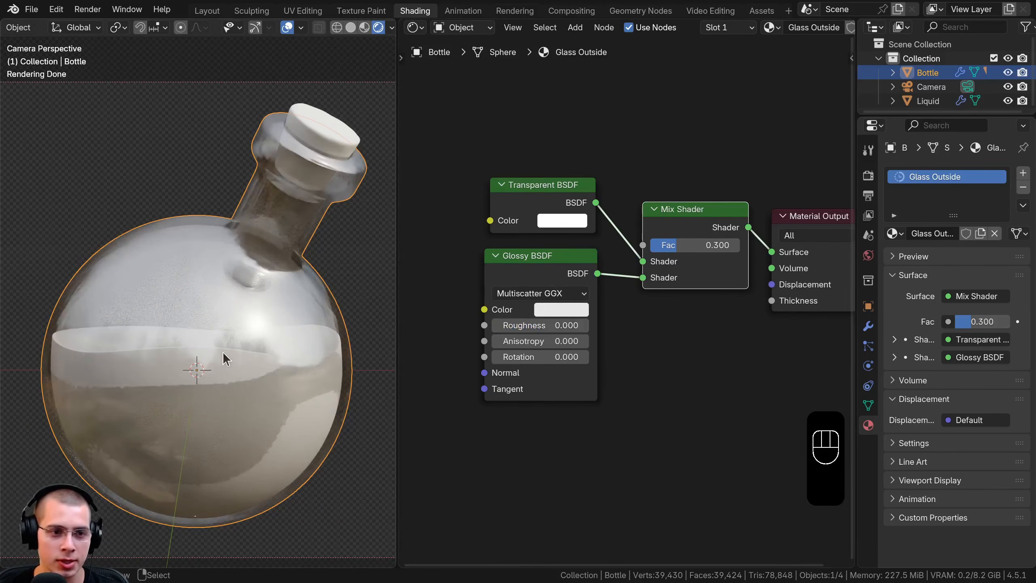
pyautogui.scroll(-1, 222, 349)
pyautogui.keyDown('shift'); pyautogui.moveTo(208, 349); pyautogui.dragTo(199, 347, button='middle'); pyautogui.keyUp('shift')
pyautogui.scroll(-4, 570, 257)
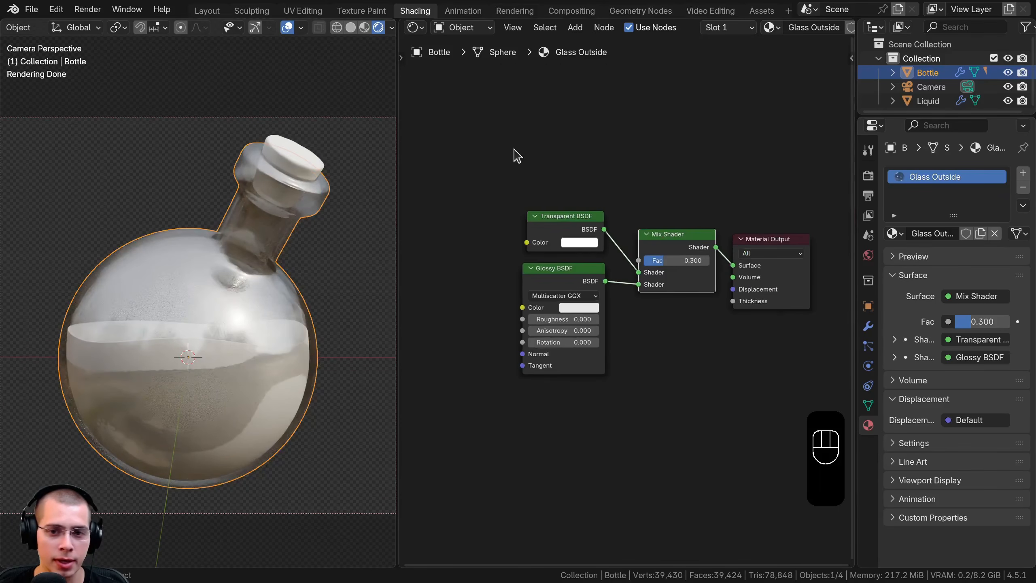
# Nudge the two BSDF nodes toward the Mix Shader and place a new Image Texture node ahead of the Glossy BSDF
pyautogui.moveTo(514, 149); pyautogui.dragTo(592, 319)
pyautogui.press('g')
pyautogui.click(599, 322)
pyautogui.press('a')
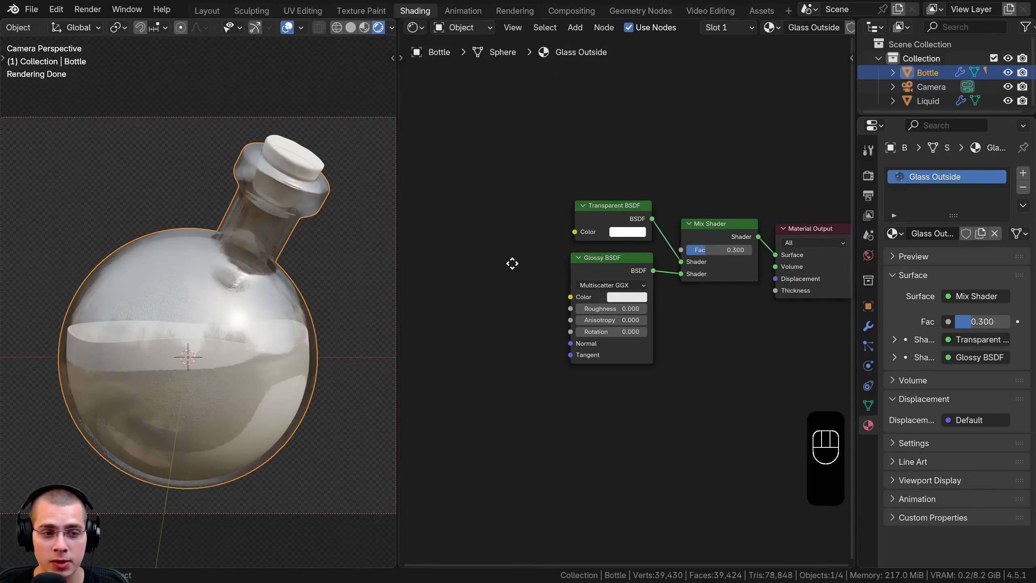
pyautogui.moveTo(512, 263); pyautogui.dragTo(529, 259, button='middle')
pyautogui.hotkey('shift', 'a')
pyautogui.write('ima')
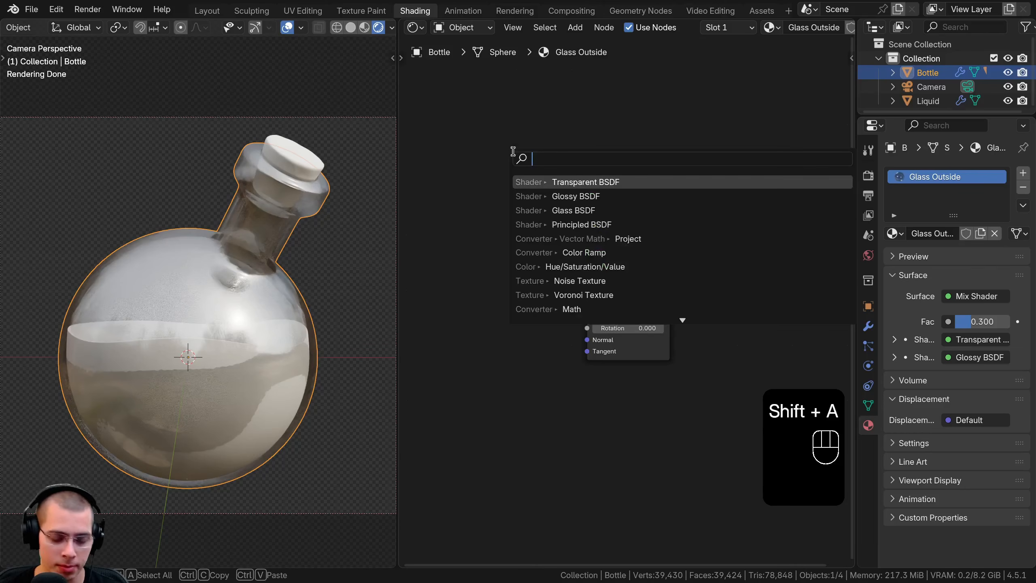
pyautogui.click(557, 184)
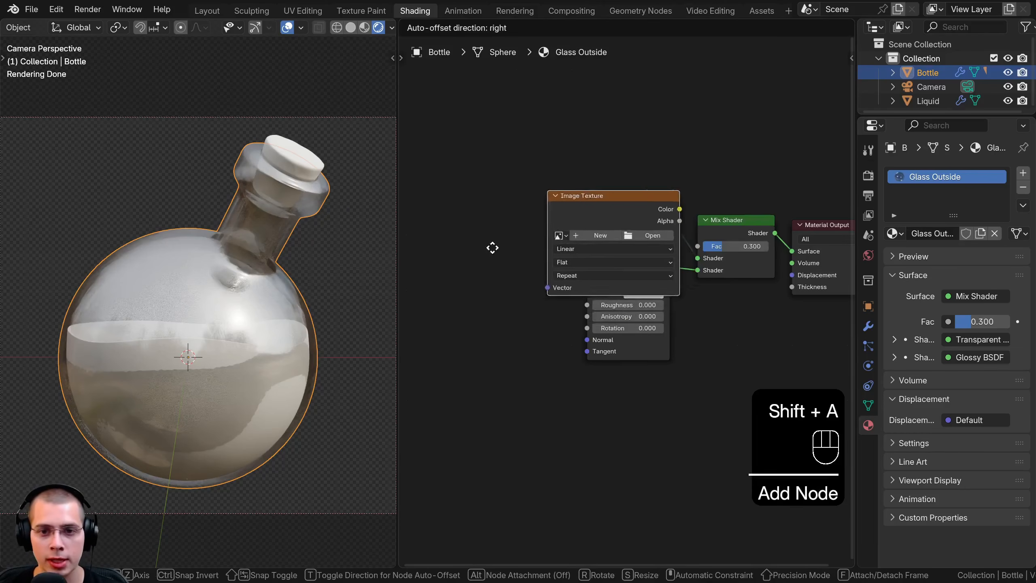
pyautogui.click(447, 283)
pyautogui.moveTo(525, 284); pyautogui.dragTo(512, 265)
pyautogui.scroll(1, 530, 294)
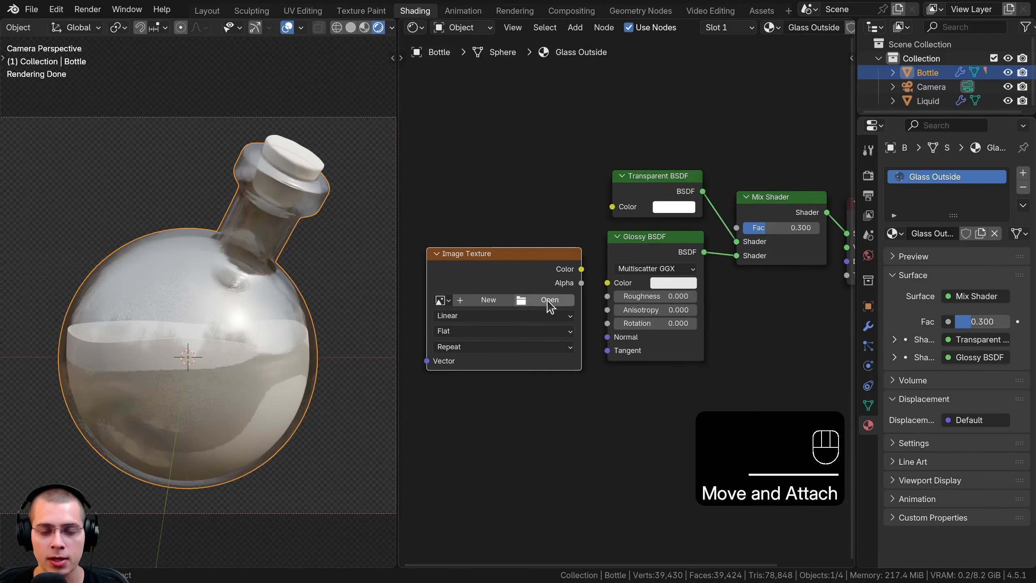
# Load Fingerprints009_4K-JPG_Roughness.jpg into the Image Texture node and set its color space to Non-Color
pyautogui.click(541, 304)
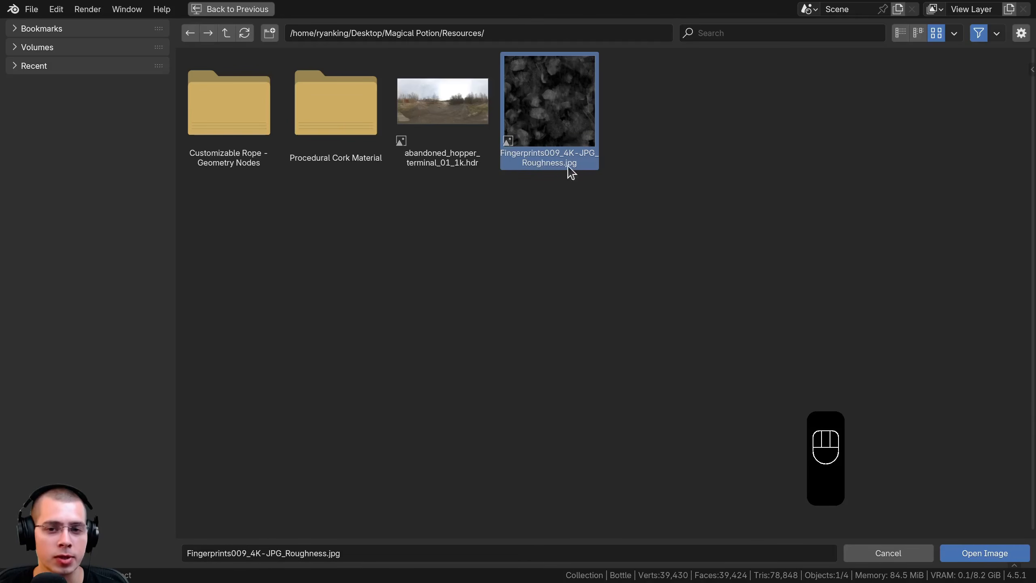
pyautogui.click(976, 552)
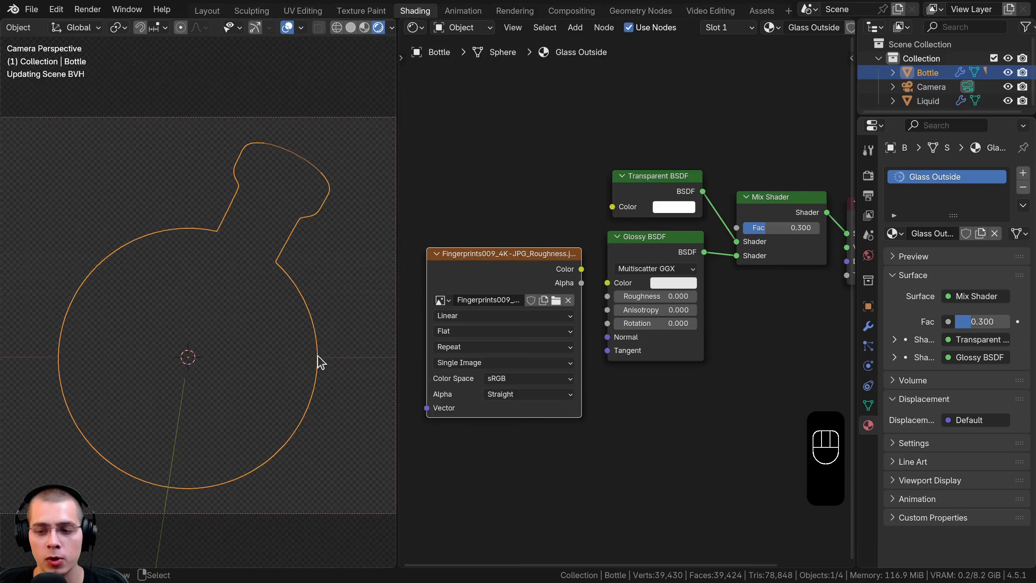
pyautogui.moveTo(451, 338); pyautogui.dragTo(478, 287, button='middle')
pyautogui.scroll(2, 517, 341)
pyautogui.moveTo(517, 342)
pyautogui.mouseDown(button='middle')
pyautogui.moveTo(495, 350)
pyautogui.moveTo(516, 351)
pyautogui.mouseUp(button='middle')
pyautogui.click(542, 339)
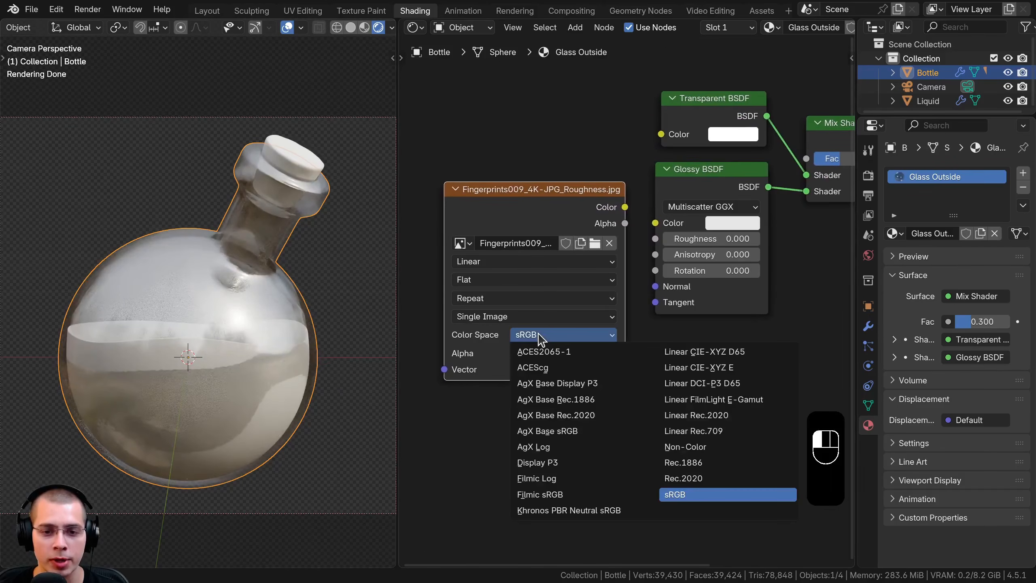
pyautogui.click(693, 446)
# Add linked Mapping and Texture Coordinate nodes to the fingerprint texture and space the nodes out before the shaders
pyautogui.scroll(-1, 671, 490)
pyautogui.moveTo(534, 228); pyautogui.dragTo(569, 289)
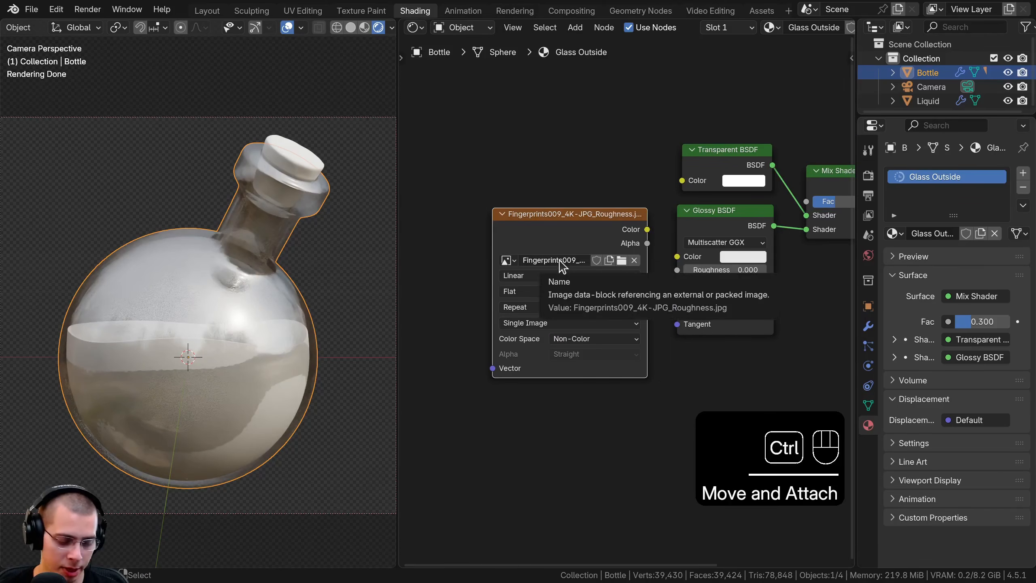
pyautogui.hotkey('ctrl', 't')
pyautogui.moveTo(521, 255); pyautogui.dragTo(620, 261, button='middle')
pyautogui.press('a')
pyautogui.moveTo(498, 252); pyautogui.dragTo(503, 253)
pyautogui.moveTo(507, 200); pyautogui.dragTo(594, 257)
pyautogui.press('g')
pyautogui.click(607, 217)
pyautogui.press('a')
pyautogui.moveTo(596, 243); pyautogui.dragTo(516, 258, button='middle')
pyautogui.scroll(1, 515, 259)
pyautogui.moveTo(765, 282); pyautogui.dragTo(706, 274, button='middle')
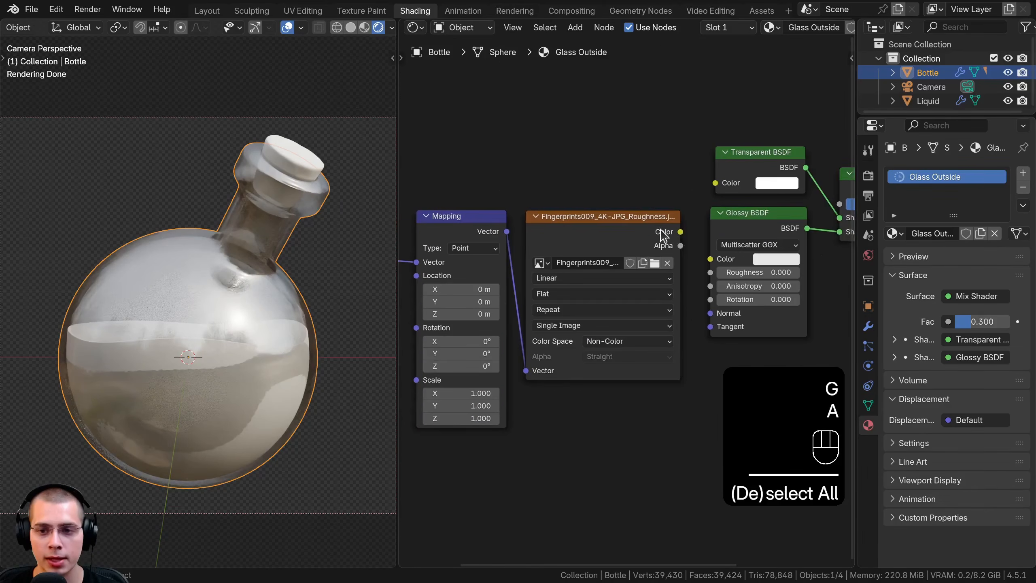
# Connect the fingerprint texture's Color output to the Glossy BSDF's Roughness input
pyautogui.moveTo(680, 231); pyautogui.dragTo(710, 272)
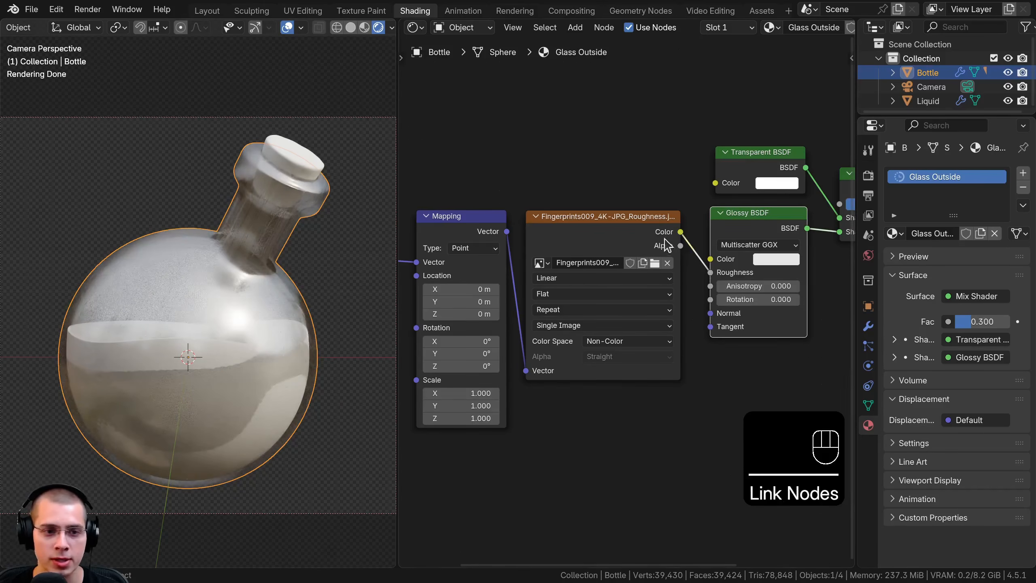
pyautogui.moveTo(591, 230); pyautogui.dragTo(589, 230)
pyautogui.moveTo(740, 275); pyautogui.dragTo(677, 278, button='middle')
pyautogui.scroll(3, 677, 277)
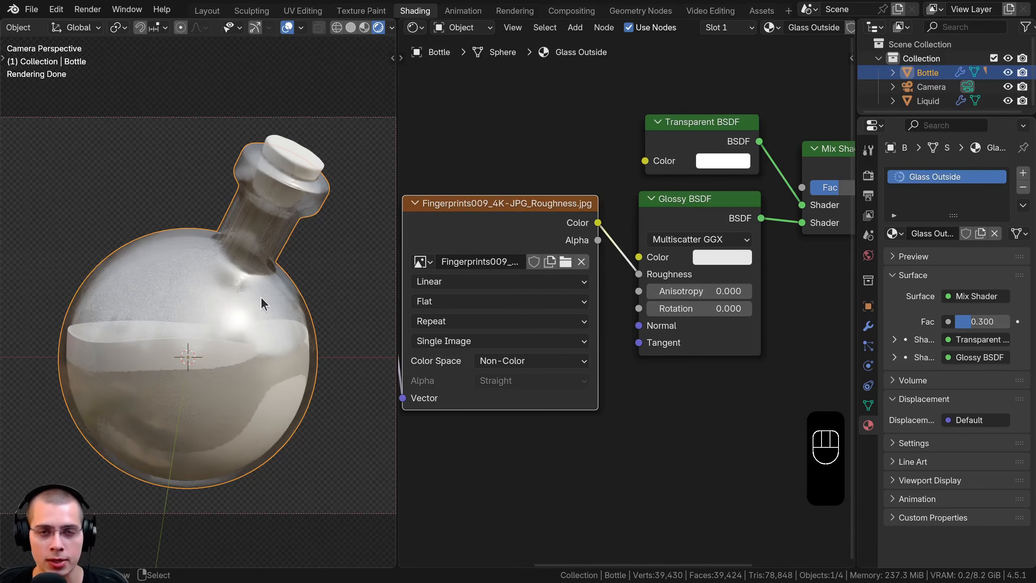
pyautogui.keyDown('shift'); pyautogui.moveTo(209, 283); pyautogui.dragTo(229, 285, button='middle'); pyautogui.keyUp('shift')
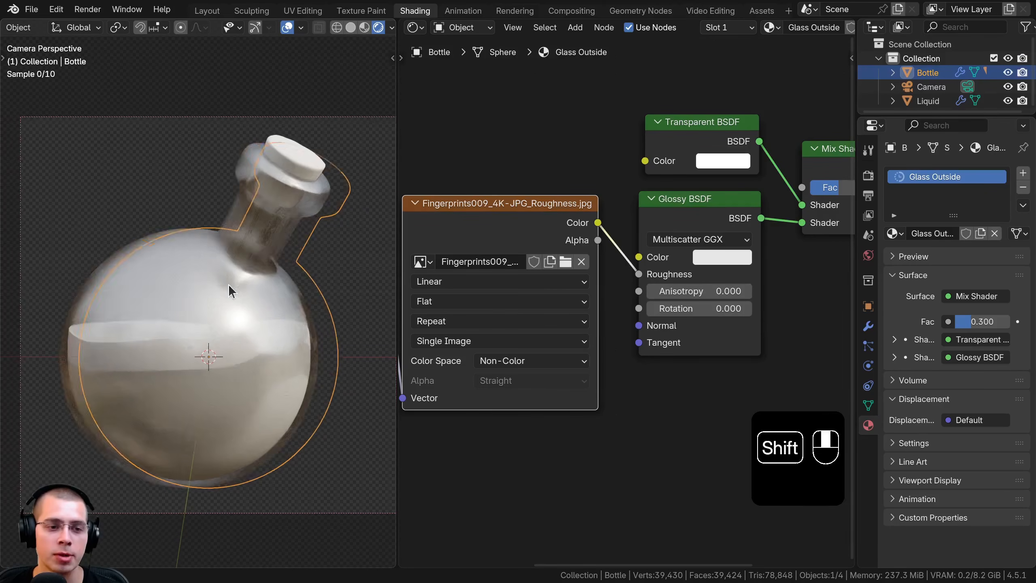
pyautogui.scroll(3, 149, 290)
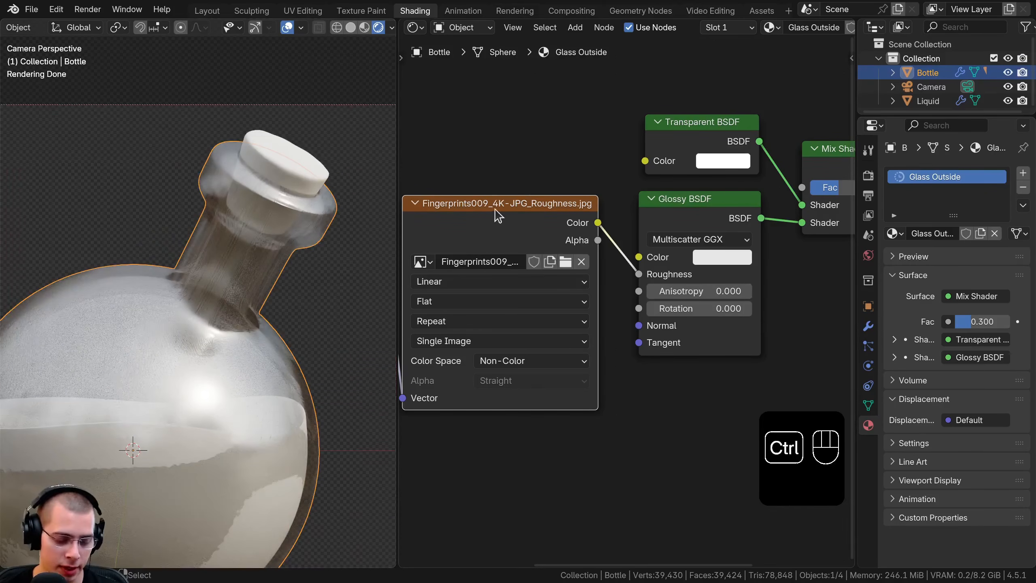
# Preview the fingerprint texture directly on the bottle and inspect its mapping around the neck
pyautogui.keyDown('ctrl'); pyautogui.keyDown('shift'); pyautogui.click(507, 226); pyautogui.keyUp('shift'); pyautogui.keyUp('ctrl')
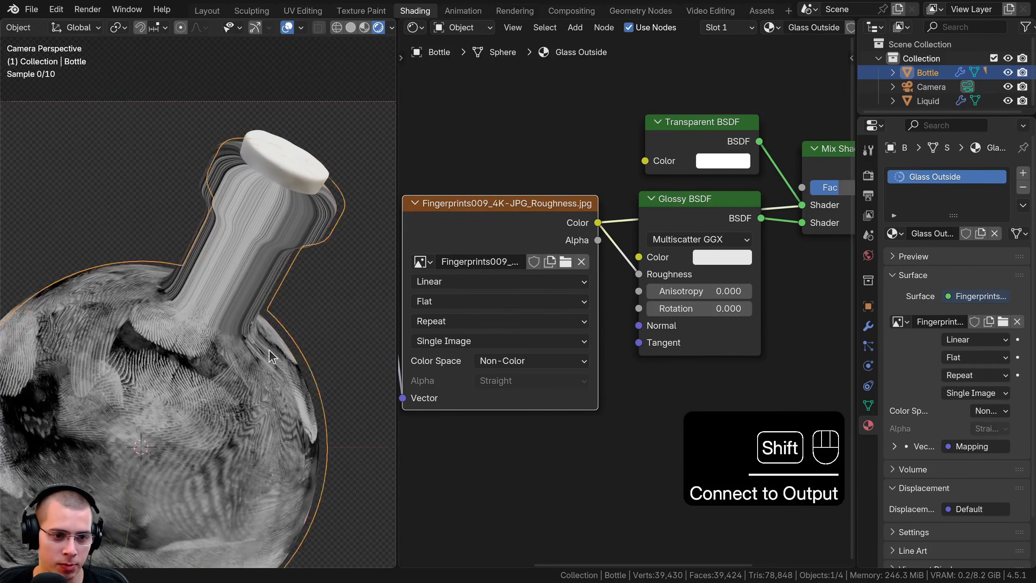
pyautogui.moveTo(245, 310); pyautogui.dragTo(219, 280, button='middle')
pyautogui.scroll(3, 260, 309)
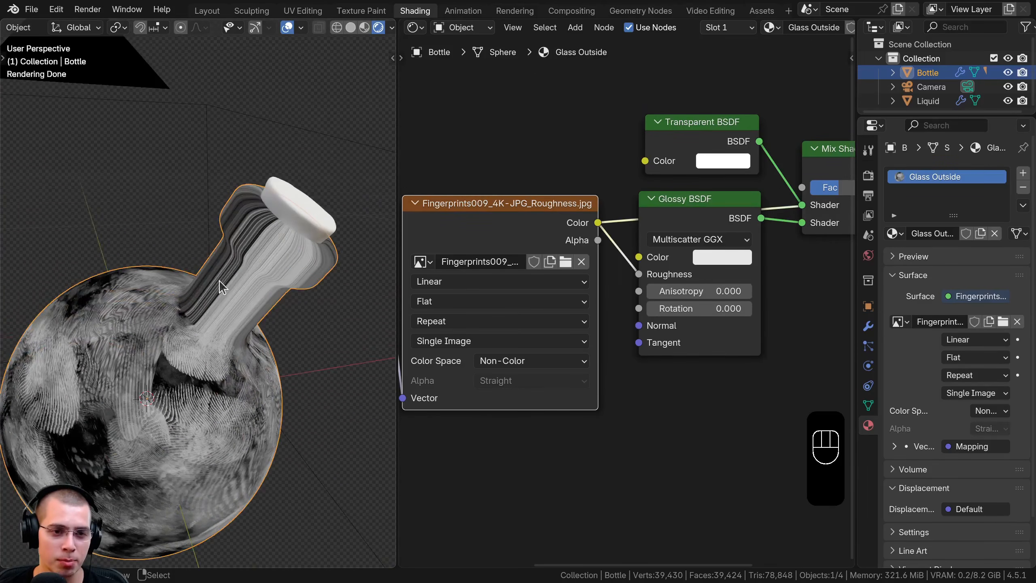
# Connect the Texture Coordinate node's Object output to the Mapping node's Vector input and widen the node editor
pyautogui.scroll(-3, 223, 281)
pyautogui.scroll(-3, 566, 349)
pyautogui.moveTo(567, 349); pyautogui.dragTo(786, 298, button='middle')
pyautogui.scroll(2, 461, 276)
pyautogui.moveTo(460, 276); pyautogui.dragTo(410, 273, button='middle')
pyautogui.moveTo(491, 233); pyautogui.dragTo(515, 218)
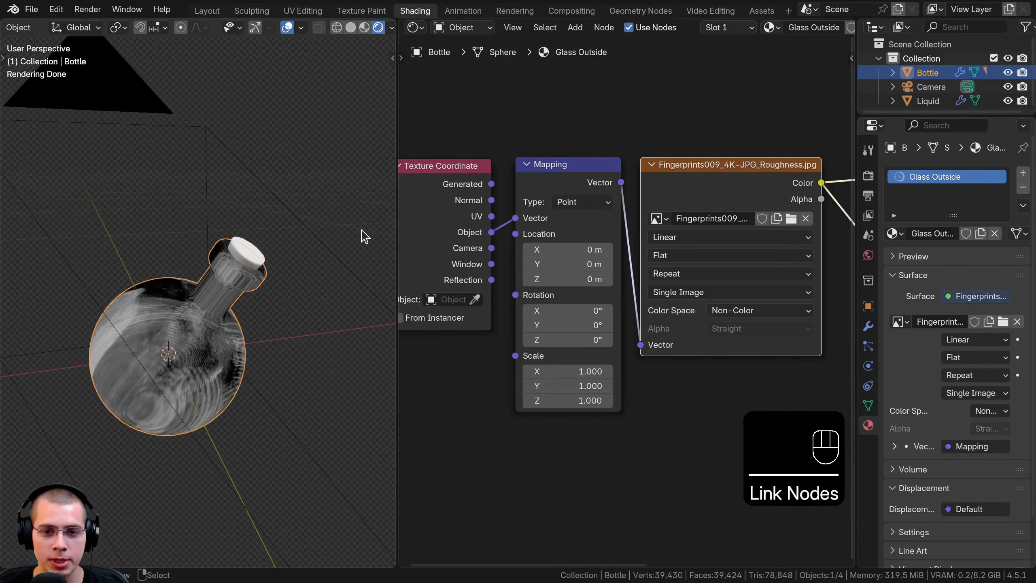
pyautogui.moveTo(395, 226); pyautogui.dragTo(347, 229)
pyautogui.moveTo(629, 252); pyautogui.dragTo(597, 226, button='middle')
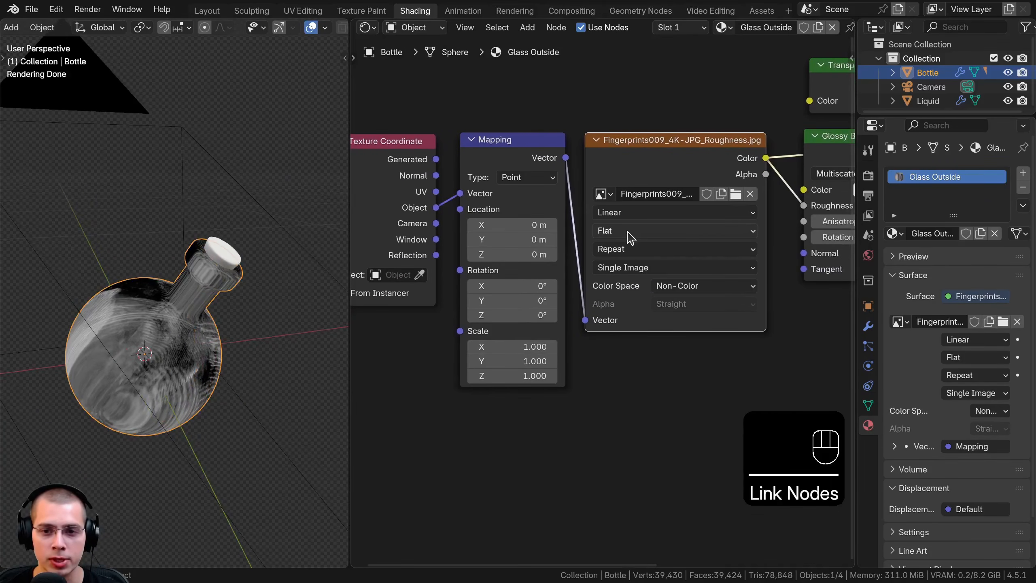
# Set the fingerprint texture's projection to Box with a blend of 0.4
pyautogui.click(627, 232)
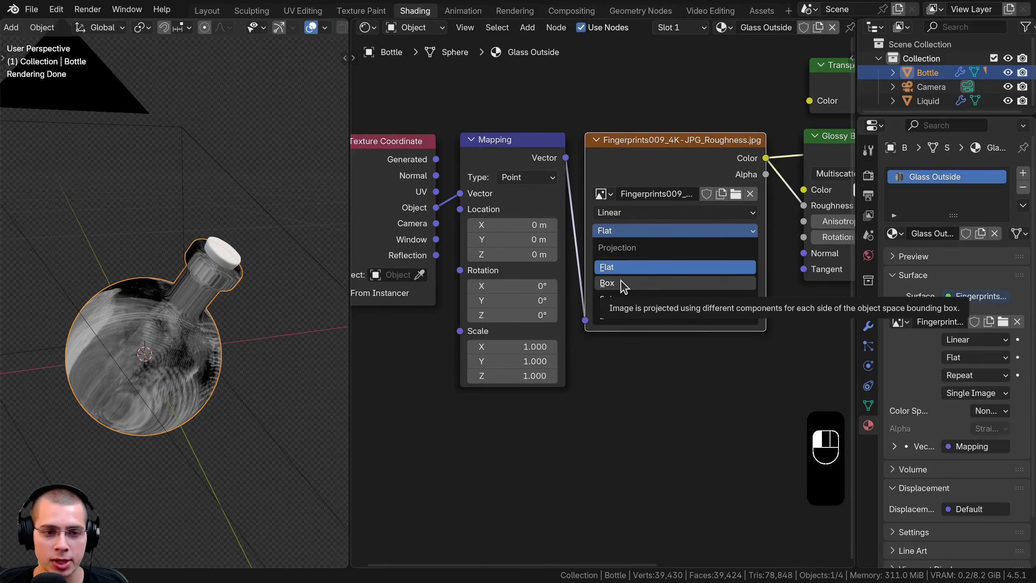
pyautogui.click(623, 283)
pyautogui.moveTo(611, 249); pyautogui.dragTo(637, 248)
pyautogui.click(637, 248)
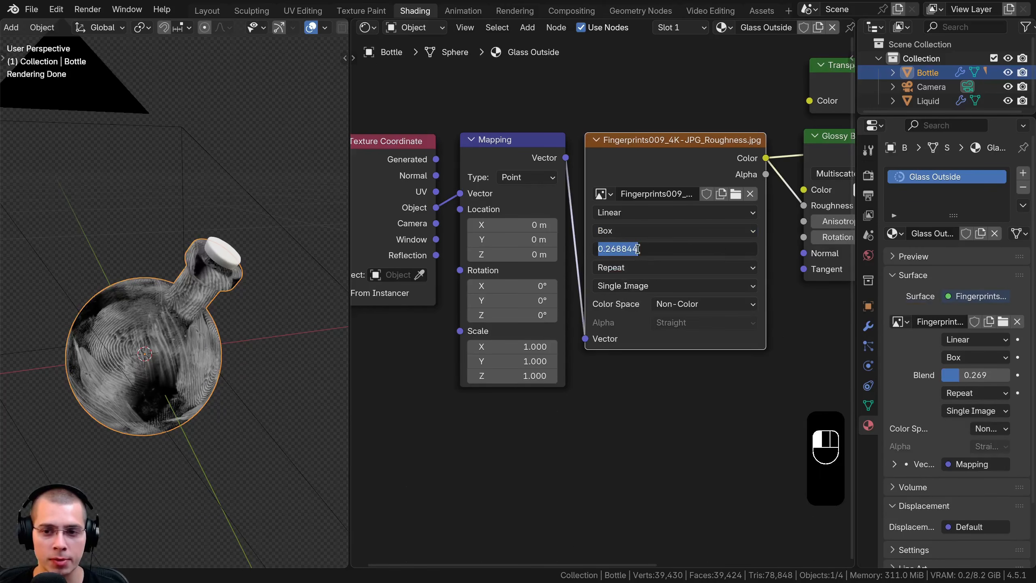
pyautogui.write('0.4')
pyautogui.press('Return')
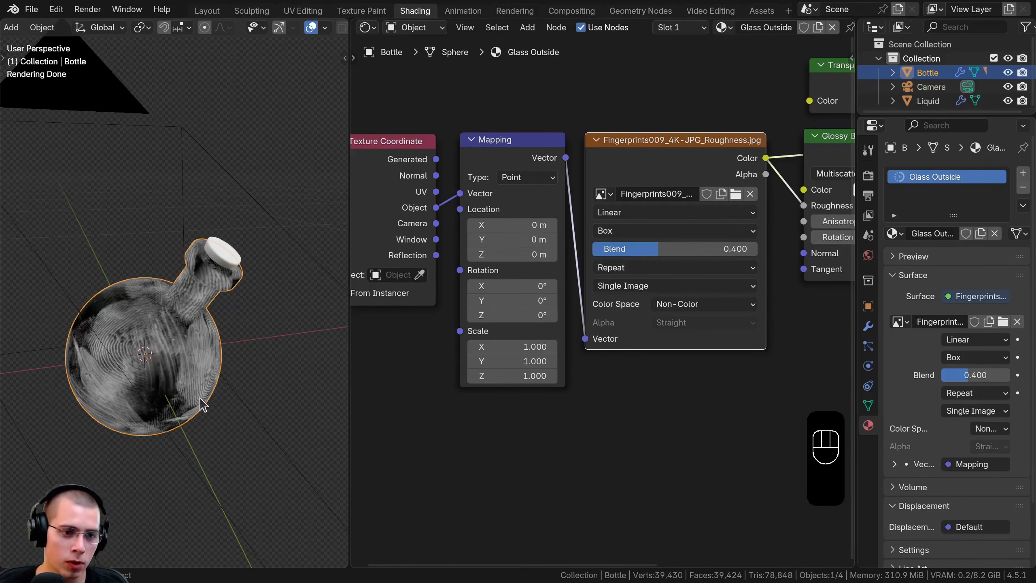
# Place the Texture Coordinate node closer to the Mapping node and check the box-projected texture around the bottle
pyautogui.moveTo(504, 280); pyautogui.dragTo(533, 298, button='middle')
pyautogui.moveTo(447, 230); pyautogui.dragTo(462, 228)
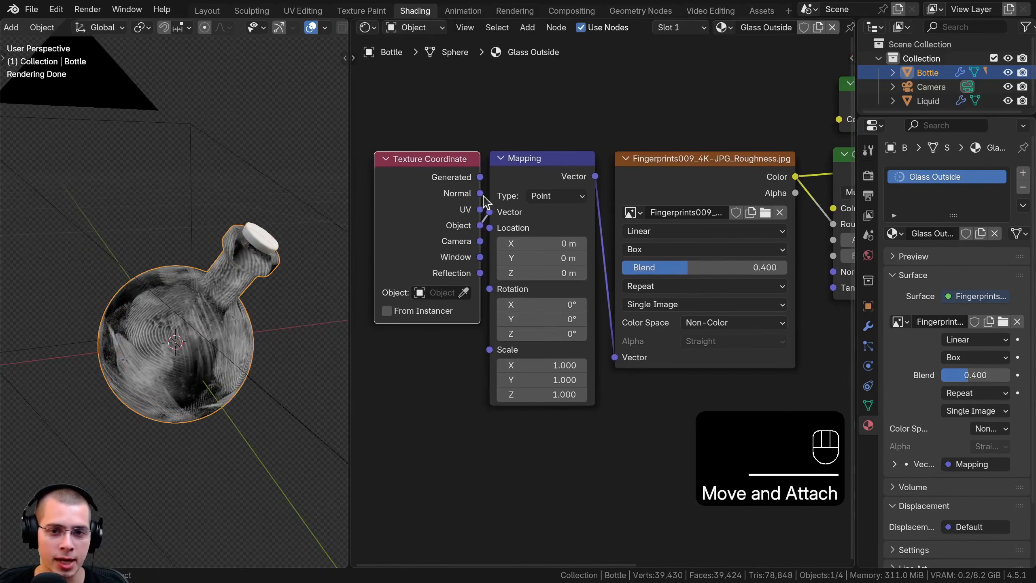
pyautogui.moveTo(218, 402); pyautogui.dragTo(246, 376, button='middle')
pyautogui.scroll(1, 245, 376)
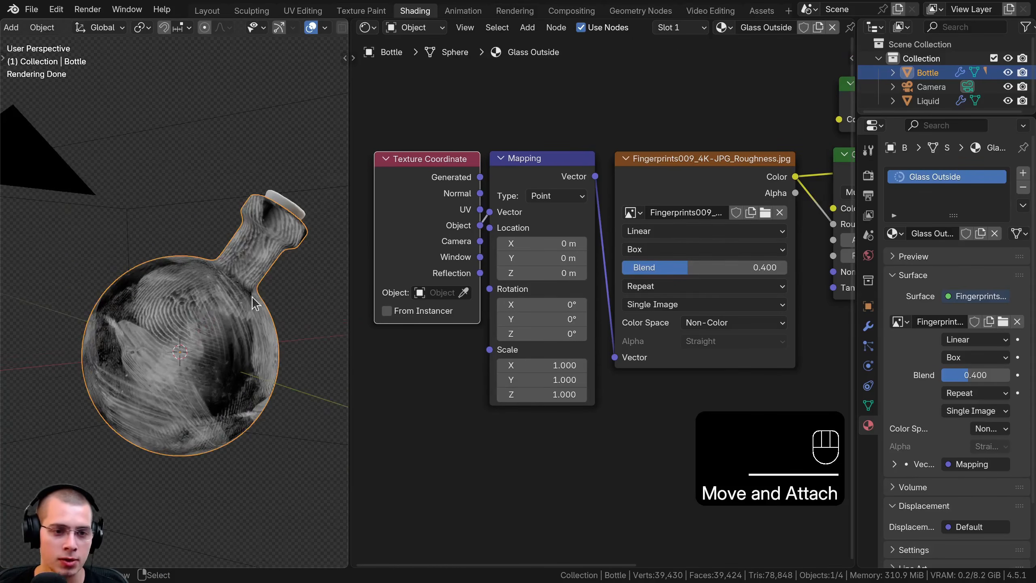
pyautogui.moveTo(118, 382)
pyautogui.mouseDown(button='middle')
pyautogui.moveTo(126, 270)
pyautogui.moveTo(163, 375)
pyautogui.moveTo(118, 389)
pyautogui.mouseUp(button='middle')
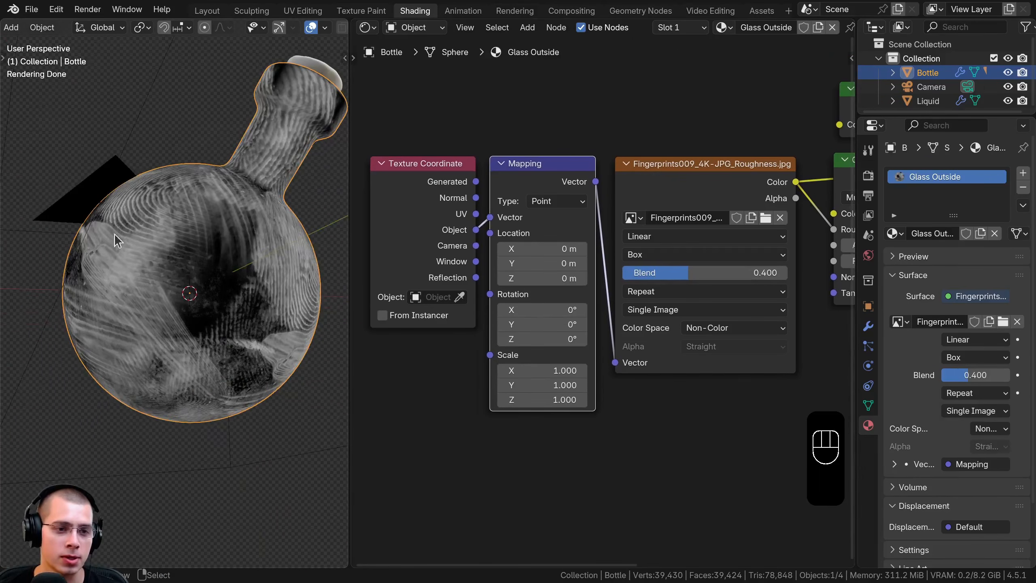
pyautogui.scroll(-4, 119, 243)
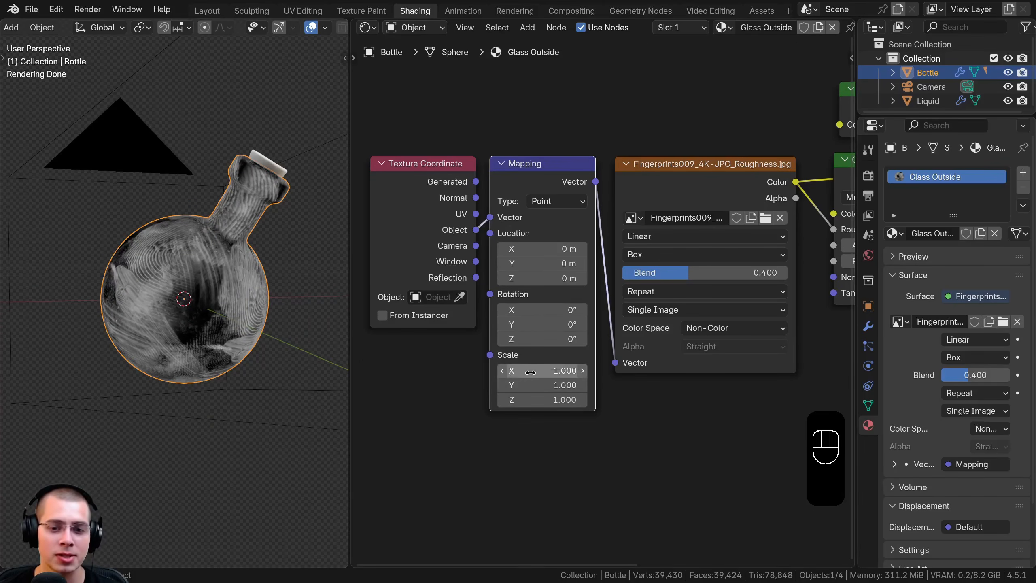
# Add a Value node below the Texture Coordinate node, link it to the Mapping node's Scale and set it to 6
pyautogui.hotkey('shift', 'a')
pyautogui.write('val')
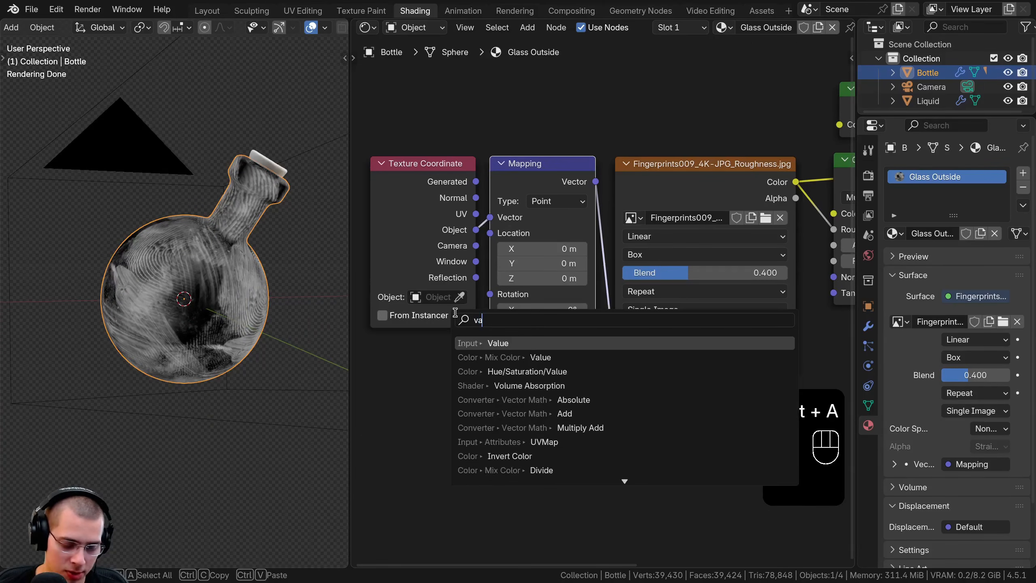
pyautogui.click(487, 343)
pyautogui.moveTo(465, 351); pyautogui.dragTo(530, 354)
pyautogui.moveTo(469, 350); pyautogui.dragTo(482, 350)
pyautogui.moveTo(457, 367)
pyautogui.keyDown('shift'); pyautogui.mouseDown()
pyautogui.moveTo(591, 367)
pyautogui.moveTo(474, 352)
pyautogui.moveTo(461, 363)
pyautogui.mouseUp(); pyautogui.keyUp('shift')
pyautogui.moveTo(432, 354); pyautogui.dragTo(443, 353)
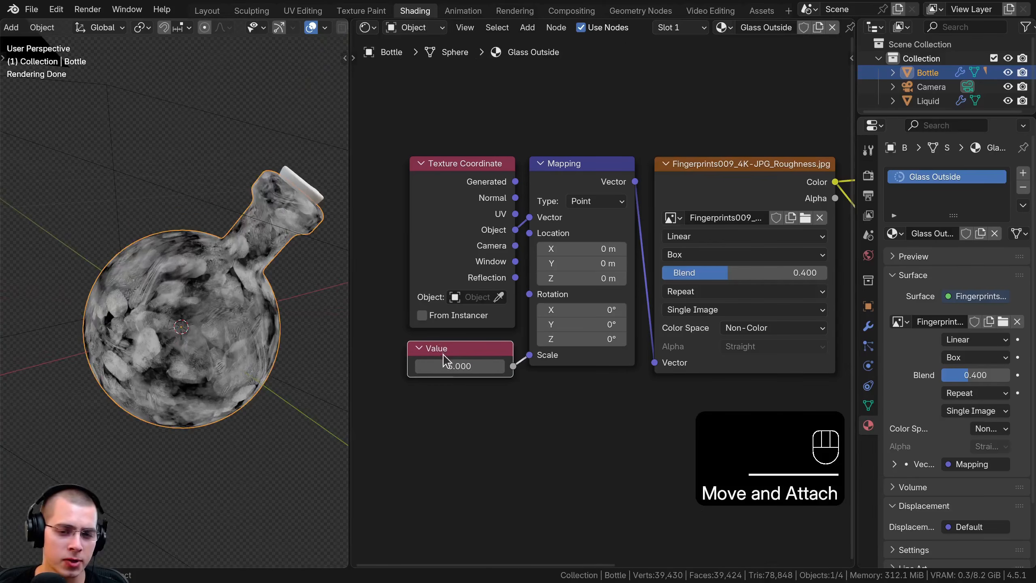
pyautogui.moveTo(177, 320); pyautogui.dragTo(185, 319, button='middle')
pyautogui.scroll(3, 174, 309)
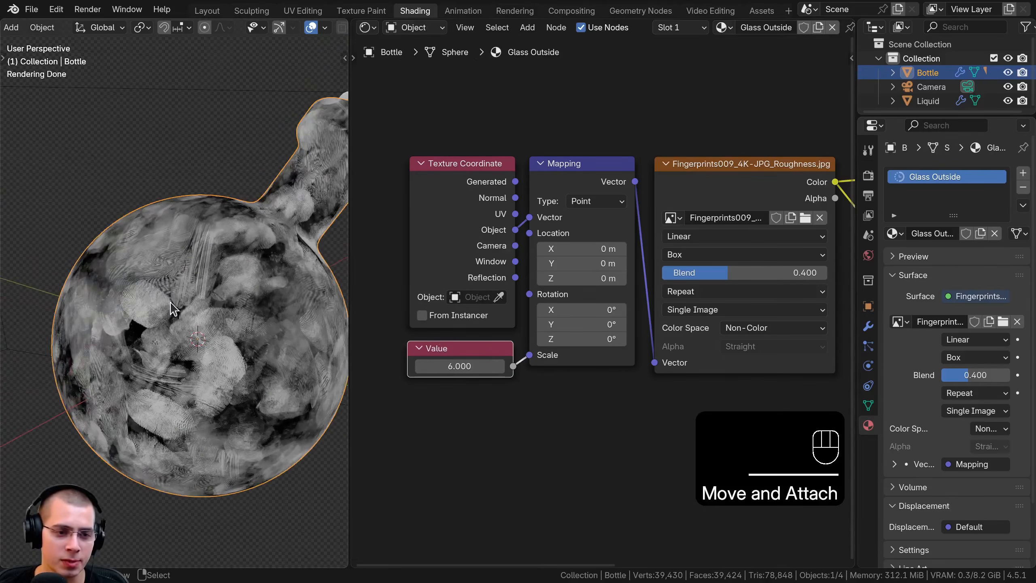
pyautogui.scroll(-3, 202, 285)
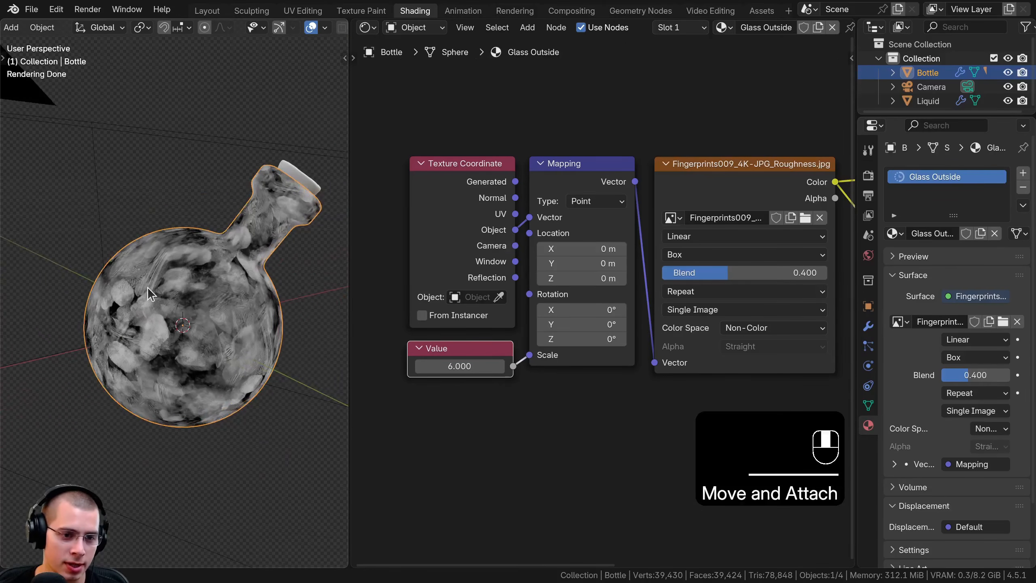
# Set the Value node controlling the texture scale to 5 and check the pattern on the bottle
pyautogui.click(473, 366)
pyautogui.write('5')
pyautogui.press('Return')
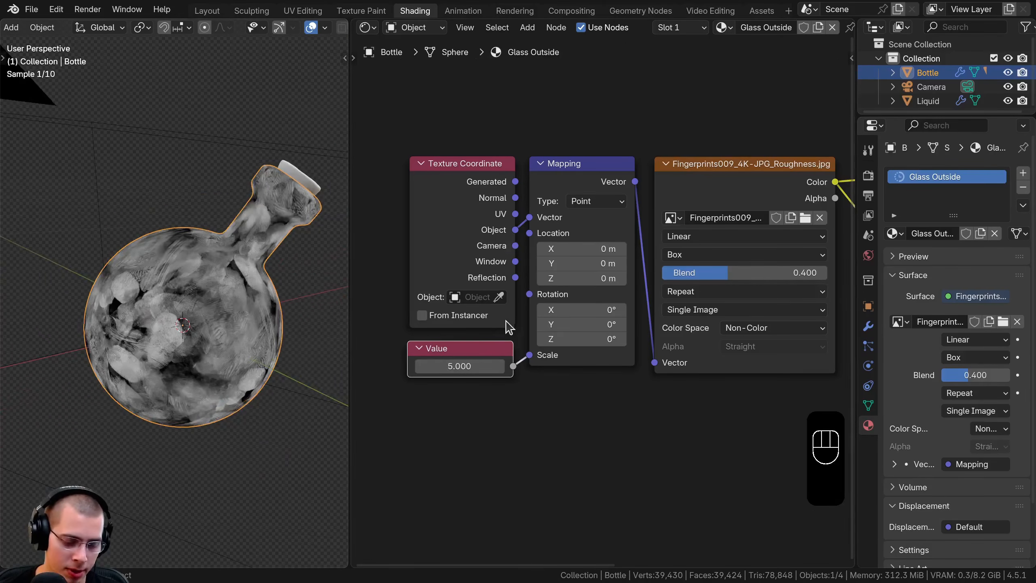
pyautogui.moveTo(206, 314); pyautogui.dragTo(158, 328, button='middle')
# Reconnect the Mix Shader to the Material Output to end the texture preview
pyautogui.scroll(-4, 618, 347)
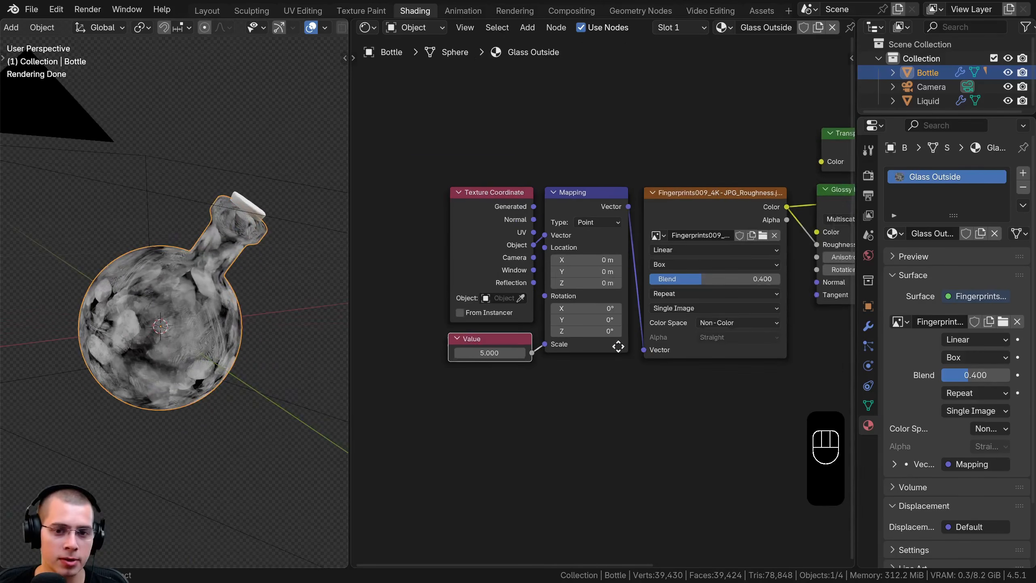
pyautogui.moveTo(618, 346); pyautogui.dragTo(314, 435, button='middle')
pyautogui.keyDown('ctrl'); pyautogui.keyDown('shift'); pyautogui.click(628, 253); pyautogui.keyUp('shift'); pyautogui.keyUp('ctrl')
pyautogui.scroll(2, 286, 324)
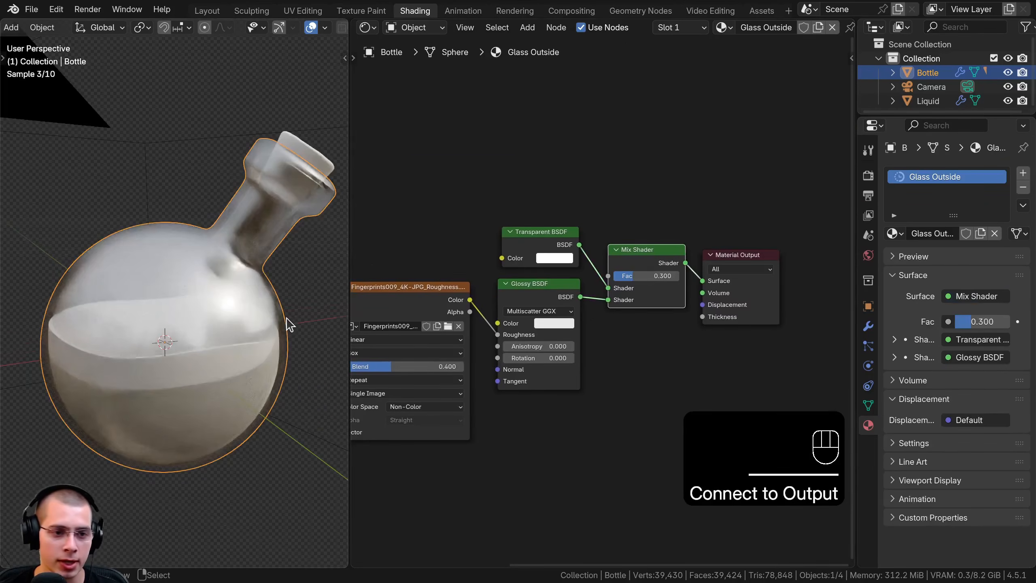
# Insert a Color Ramp between the fingerprint image's Color and the Glossy BSDF's Roughness, and realign the Transparent BSDF above the Glossy BSDF
pyautogui.moveTo(451, 338); pyautogui.dragTo(516, 316, button='middle')
pyautogui.keyDown('shift'); pyautogui.moveTo(177, 242); pyautogui.dragTo(104, 313, button='middle'); pyautogui.keyUp('shift')
pyautogui.scroll(2, 125, 262)
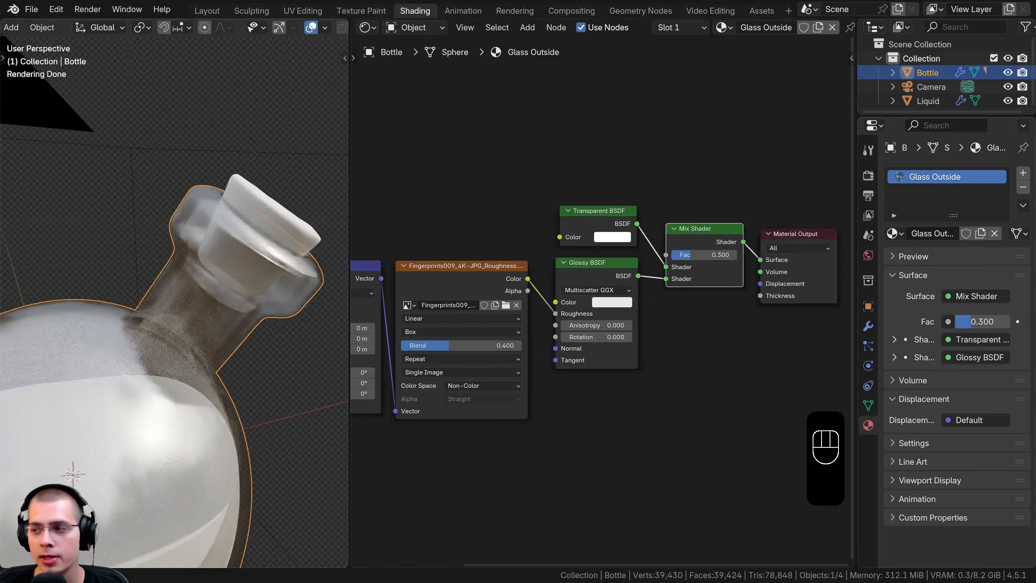
pyautogui.moveTo(571, 242); pyautogui.dragTo(558, 224, button='middle')
pyautogui.hotkey('shift', 'a')
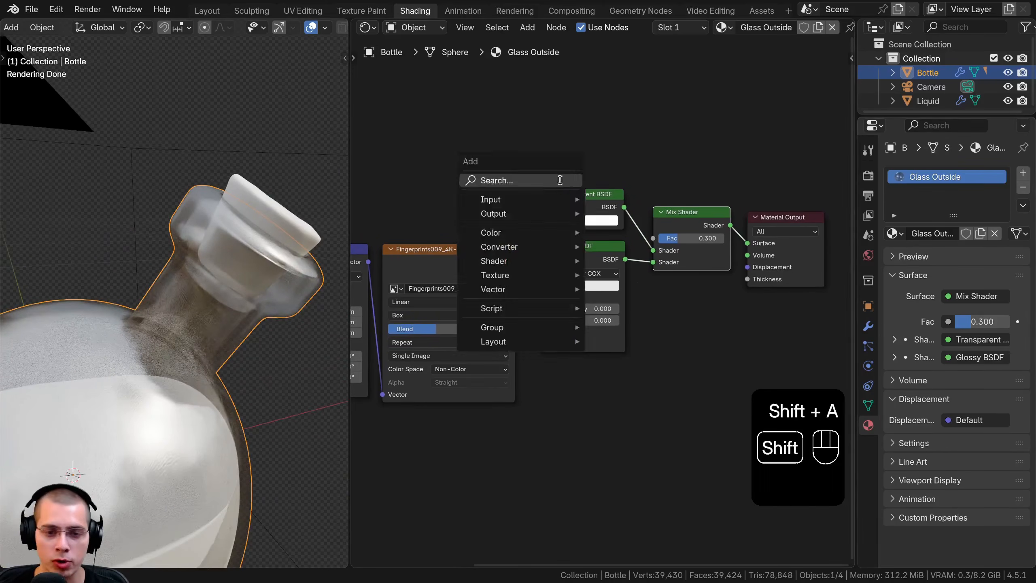
pyautogui.click(560, 178)
pyautogui.write('rmap')
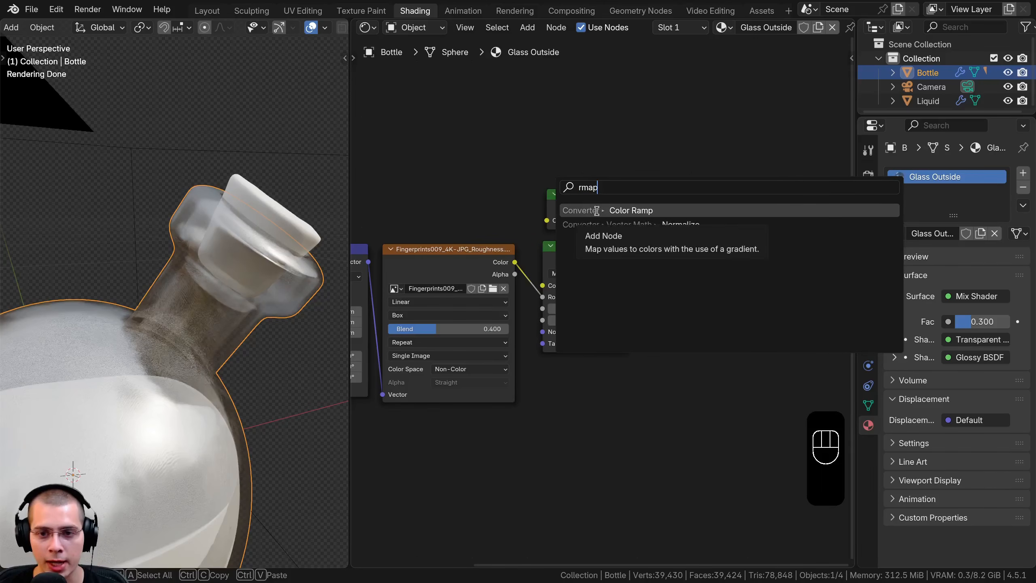
pyautogui.click(597, 211)
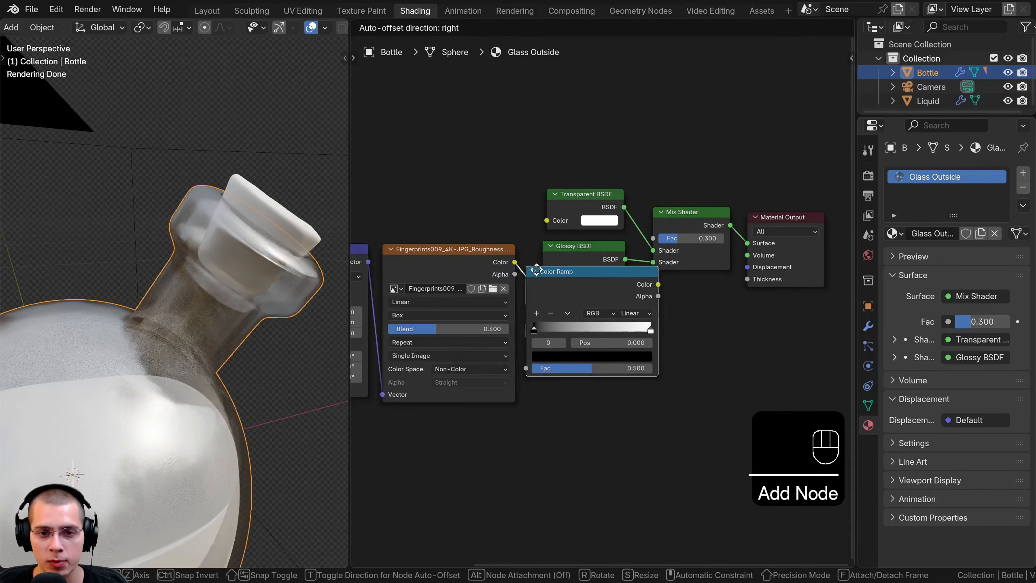
pyautogui.click(537, 268)
pyautogui.moveTo(621, 279); pyautogui.dragTo(620, 274)
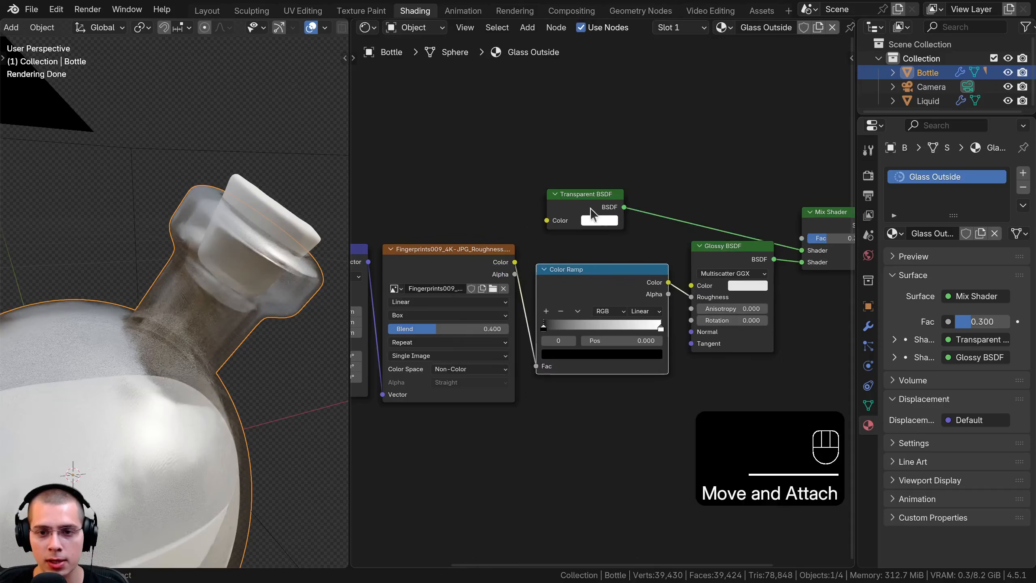
pyautogui.moveTo(591, 207); pyautogui.dragTo(736, 210)
# Increase the fingerprint contrast by moving the Color Ramp's black stop to 0.136 and the white stop just beyond it
pyautogui.scroll(3, 636, 361)
pyautogui.scroll(1, 638, 366)
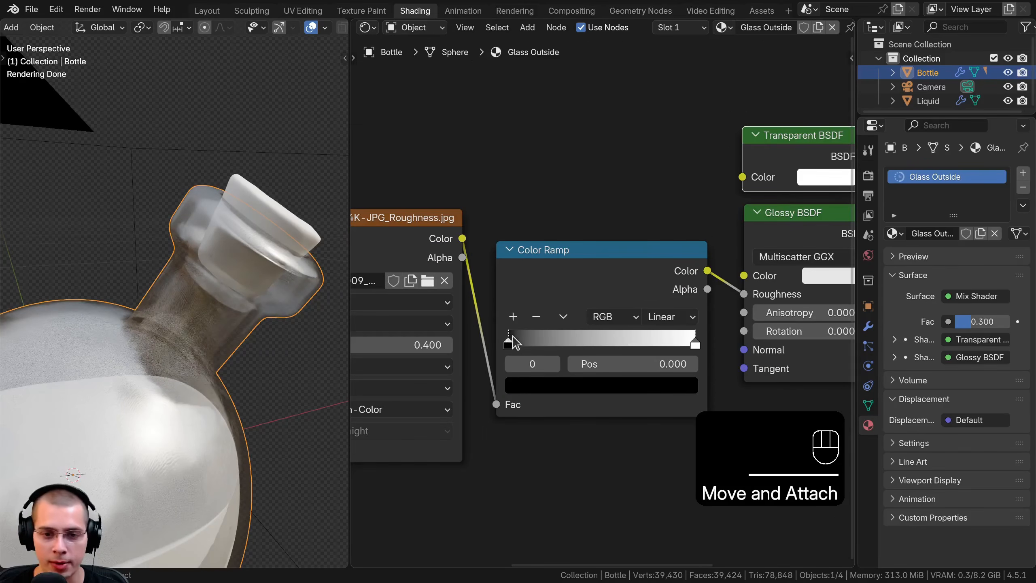
pyautogui.moveTo(515, 342); pyautogui.dragTo(528, 343)
pyautogui.moveTo(694, 343); pyautogui.dragTo(553, 343)
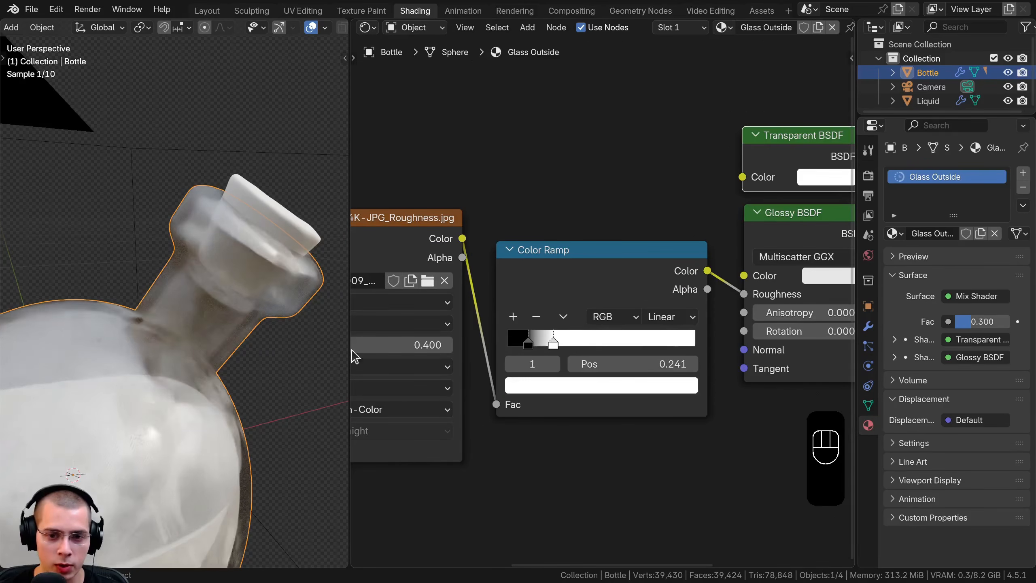
pyautogui.scroll(-1, 185, 339)
pyautogui.keyDown('shift'); pyautogui.moveTo(163, 356); pyautogui.dragTo(238, 284, button='middle'); pyautogui.keyUp('shift')
pyautogui.moveTo(536, 337); pyautogui.dragTo(534, 341)
pyautogui.moveTo(514, 276); pyautogui.dragTo(452, 224, button='middle')
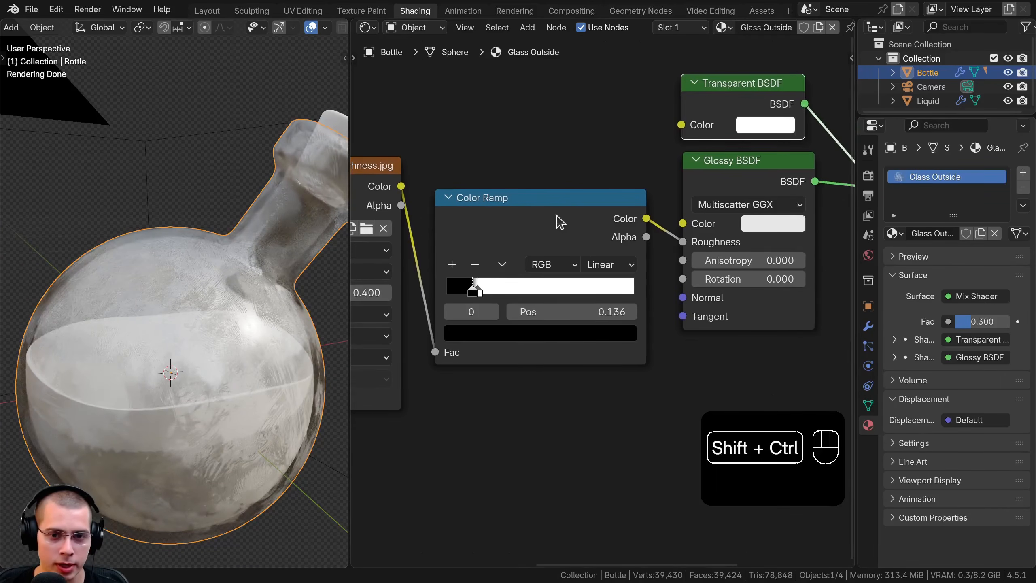
# Preview the Color Ramp on the bottle to set its black stop to 0.118, and reconnect the Mix Shader to the Material Output
pyautogui.keyDown('ctrl'); pyautogui.keyDown('shift'); pyautogui.click(559, 222); pyautogui.keyUp('shift'); pyautogui.keyUp('ctrl')
pyautogui.scroll(3, 195, 346)
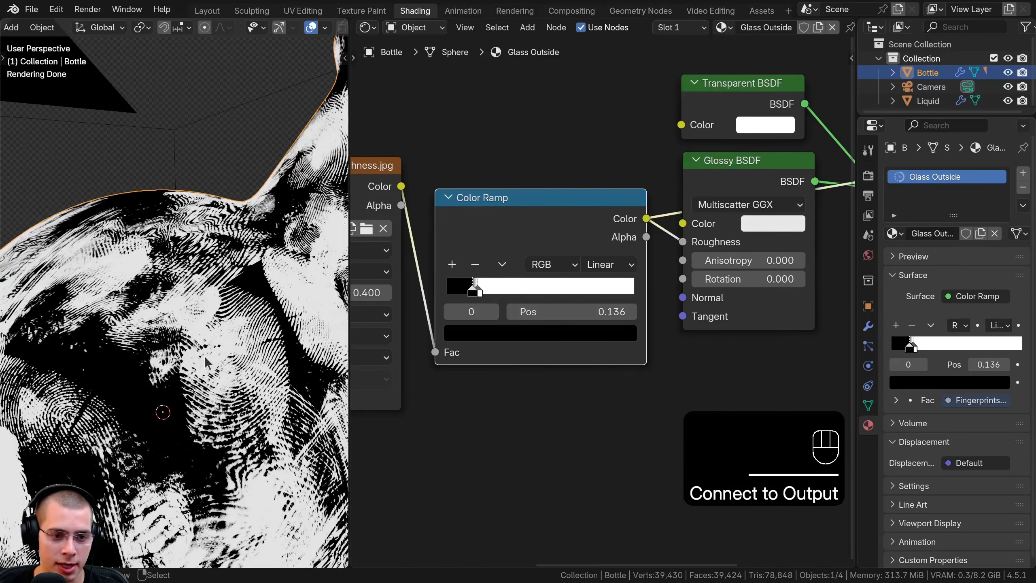
pyautogui.scroll(-2, 126, 382)
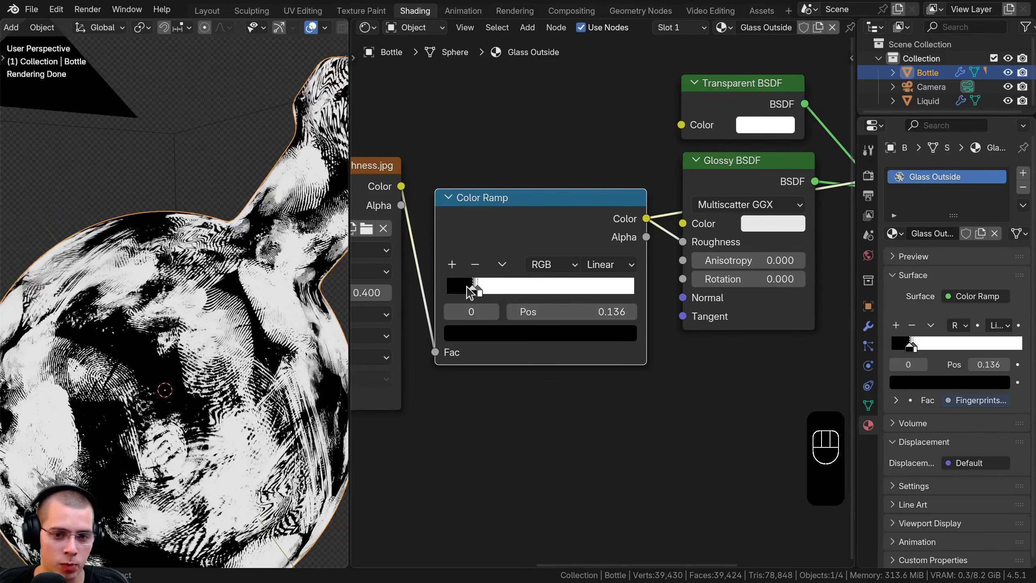
pyautogui.moveTo(471, 291); pyautogui.dragTo(467, 290)
pyautogui.scroll(-3, 627, 255)
pyautogui.moveTo(657, 243); pyautogui.dragTo(596, 275, button='middle')
pyautogui.keyDown('ctrl'); pyautogui.keyDown('shift'); pyautogui.click(799, 193); pyautogui.keyUp('shift'); pyautogui.keyUp('ctrl')
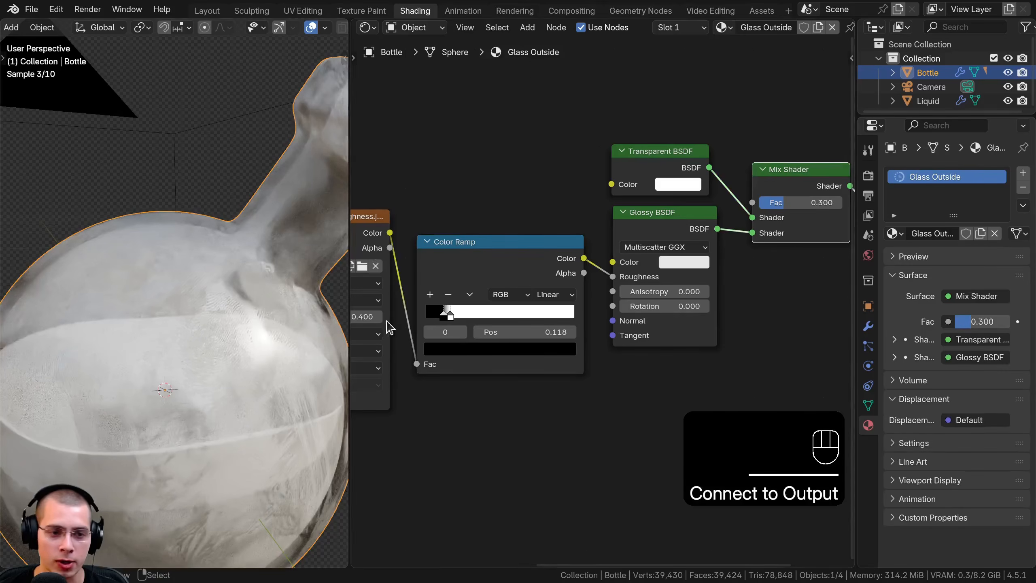
# Move the Color Ramp's black stop near the start and the white stop to 0.193, and check the fingerprints in the camera view
pyautogui.scroll(2, 434, 323)
pyautogui.moveTo(437, 323); pyautogui.dragTo(469, 320)
pyautogui.press('KP_0')
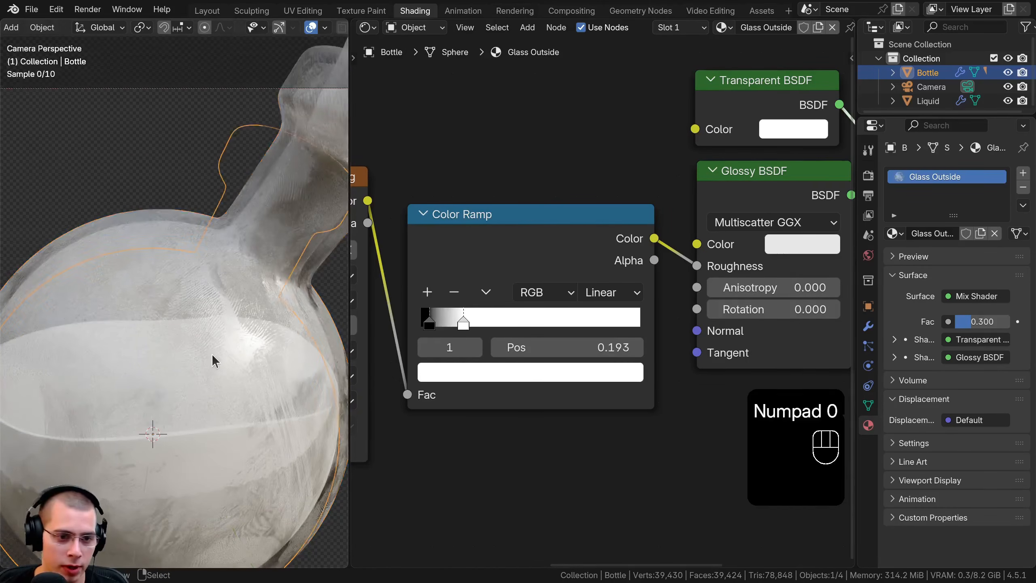
pyautogui.scroll(3, 221, 244)
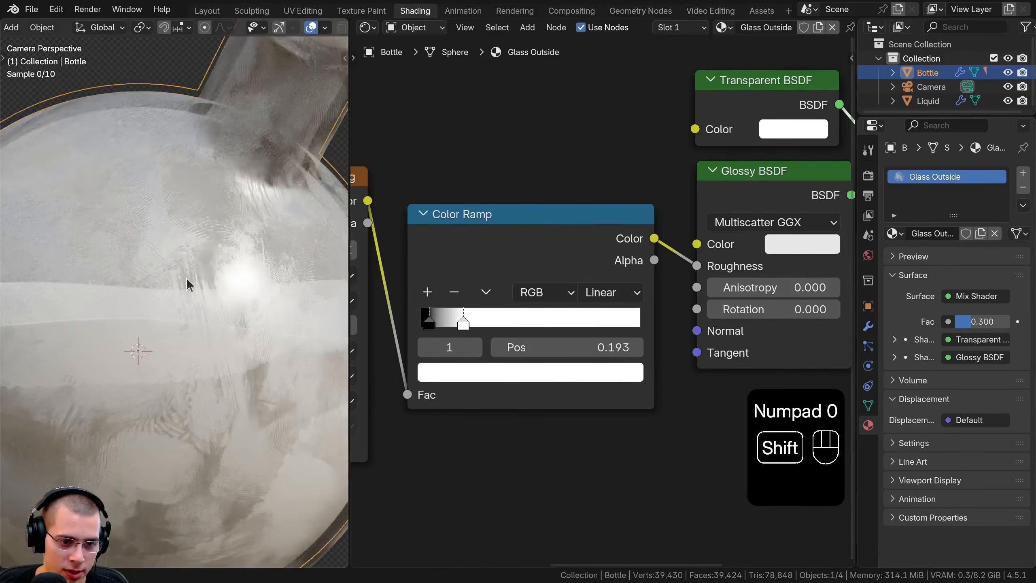
pyautogui.keyDown('shift'); pyautogui.moveTo(186, 277); pyautogui.dragTo(218, 163, button='middle'); pyautogui.keyUp('shift')
pyautogui.scroll(3, 232, 199)
pyautogui.keyDown('shift'); pyautogui.moveTo(286, 53); pyautogui.dragTo(215, 179, button='middle'); pyautogui.keyUp('shift')
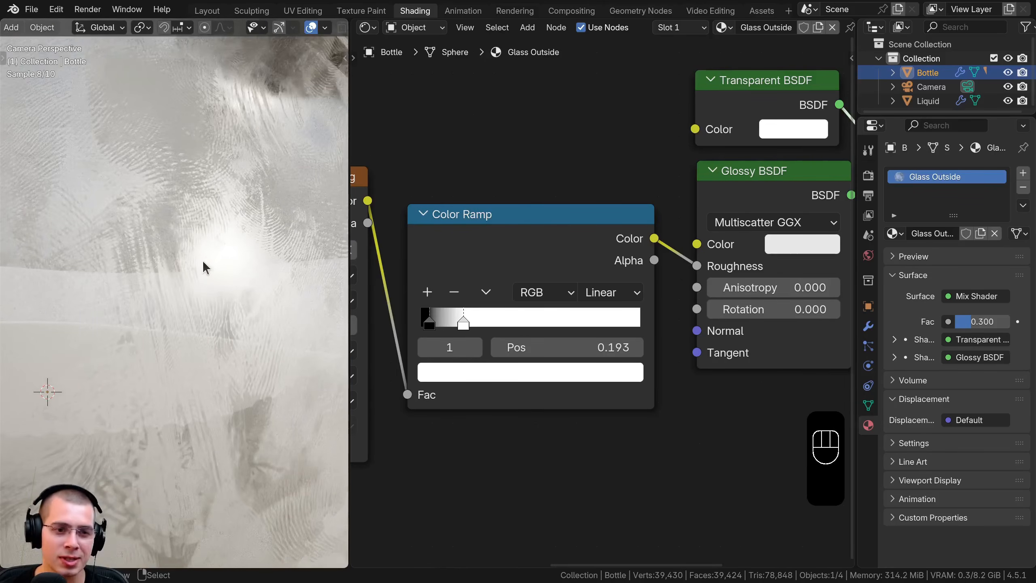
pyautogui.scroll(-2, 238, 232)
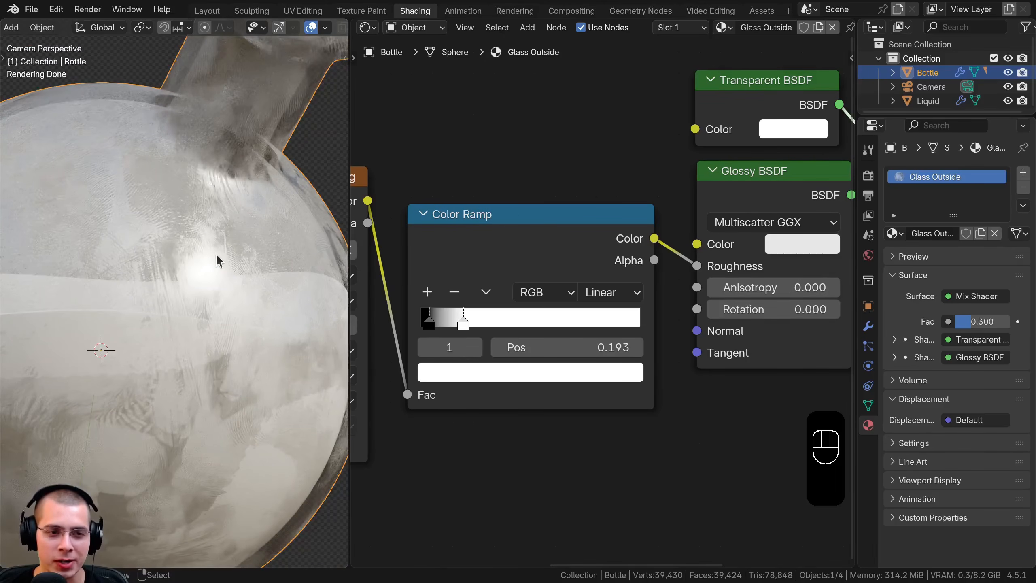
pyautogui.keyDown('shift'); pyautogui.moveTo(194, 261); pyautogui.dragTo(178, 291, button='middle'); pyautogui.keyUp('shift')
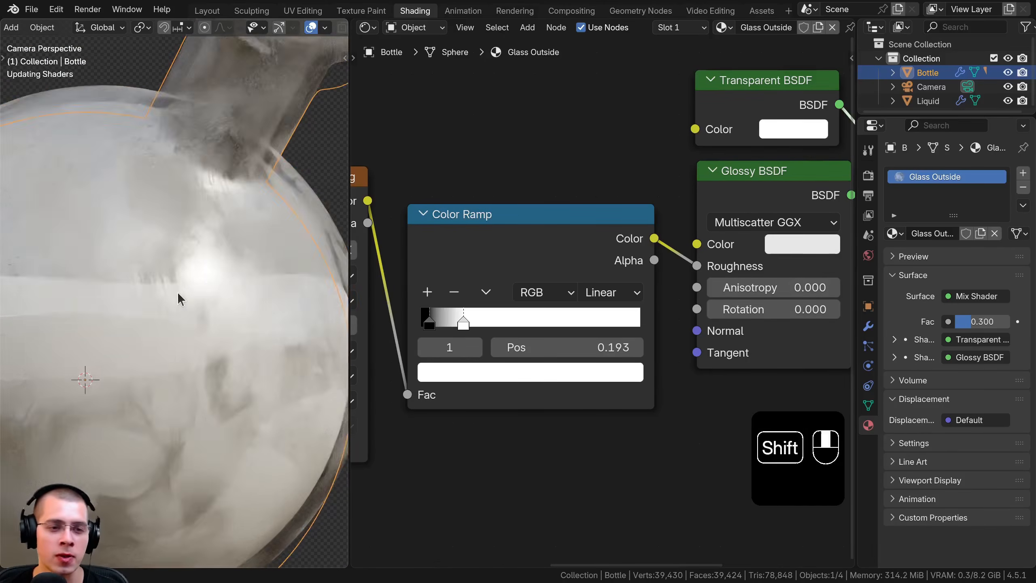
# Set the Color Ramp's white stop to 0.224 and check the softened fingerprints up close and on the whole bottle
pyautogui.scroll(2, 175, 240)
pyautogui.moveTo(463, 322); pyautogui.dragTo(471, 322)
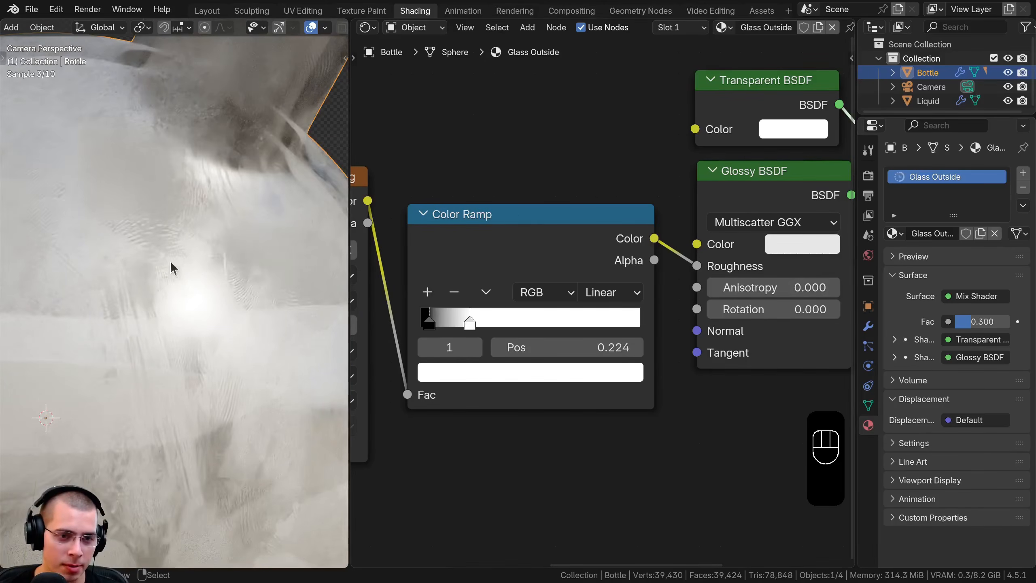
pyautogui.scroll(-4, 136, 356)
pyautogui.keyDown('shift'); pyautogui.moveTo(112, 370); pyautogui.dragTo(135, 378, button='middle'); pyautogui.keyUp('shift')
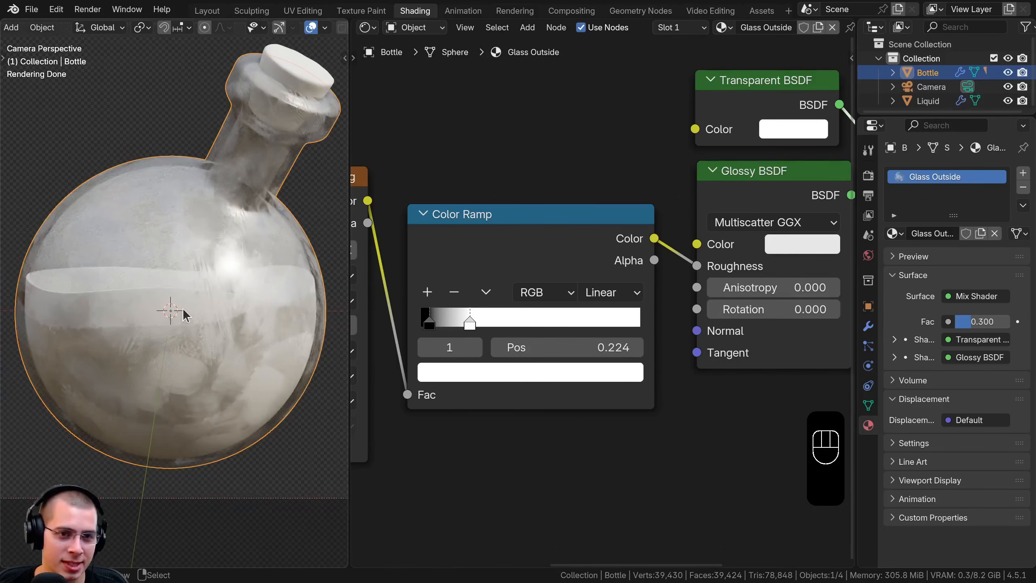
pyautogui.scroll(-1, 183, 308)
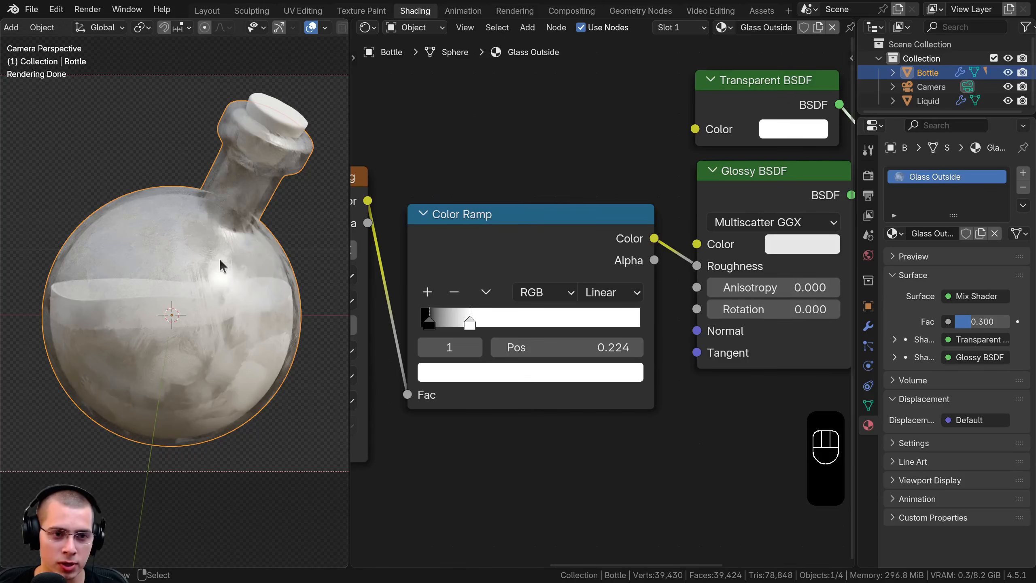
# Add a Layer Weight node above the Mix Shader
pyautogui.scroll(-4, 671, 265)
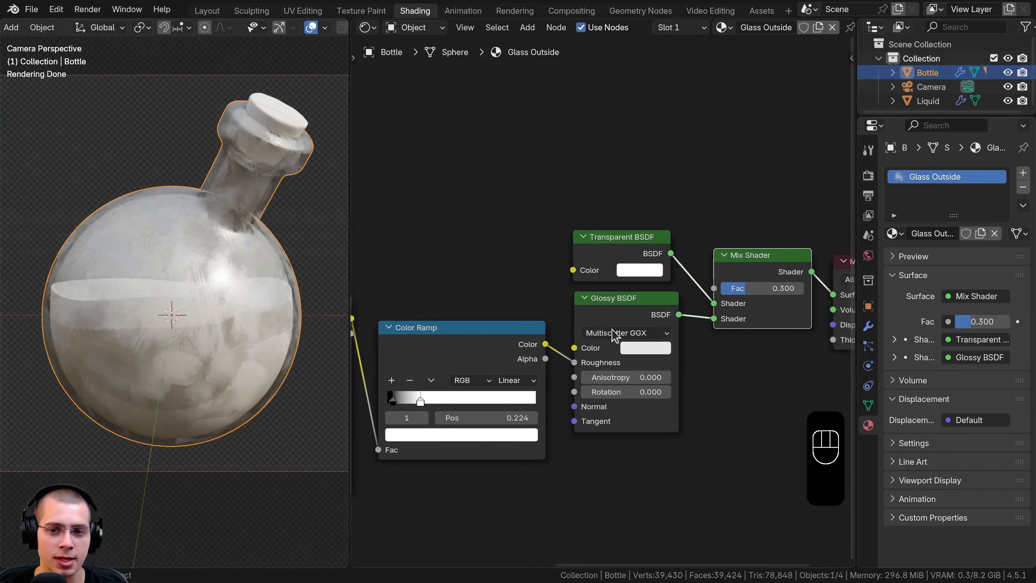
pyautogui.hotkey('shift', 'a')
pyautogui.click(588, 192)
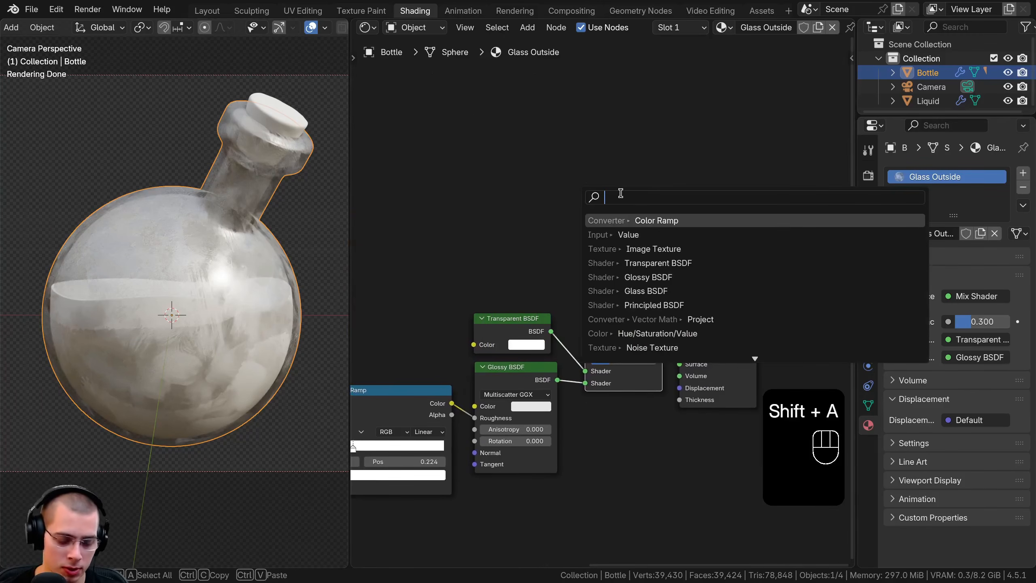
pyautogui.write('lay')
pyautogui.press('Return')
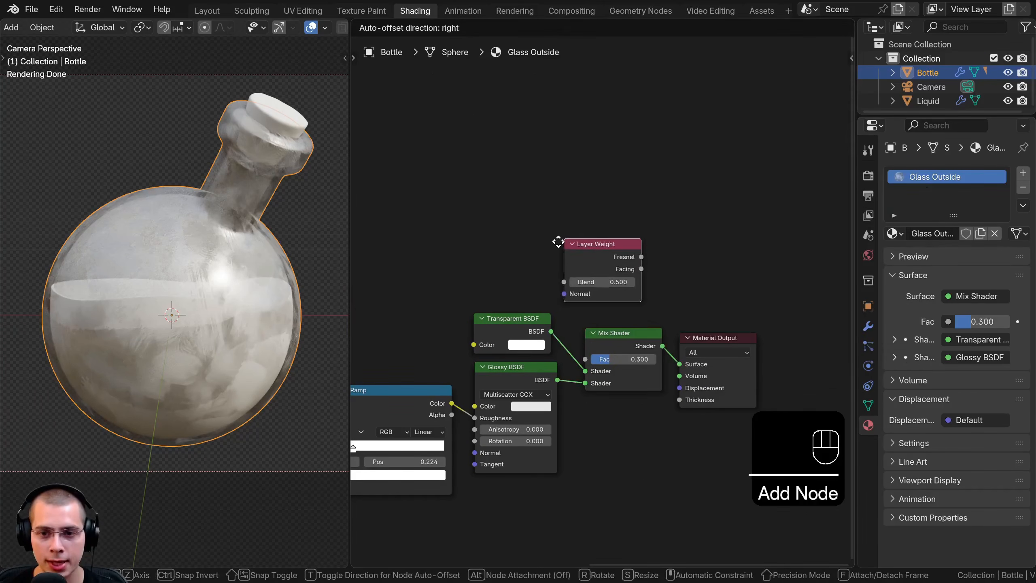
pyautogui.click(557, 241)
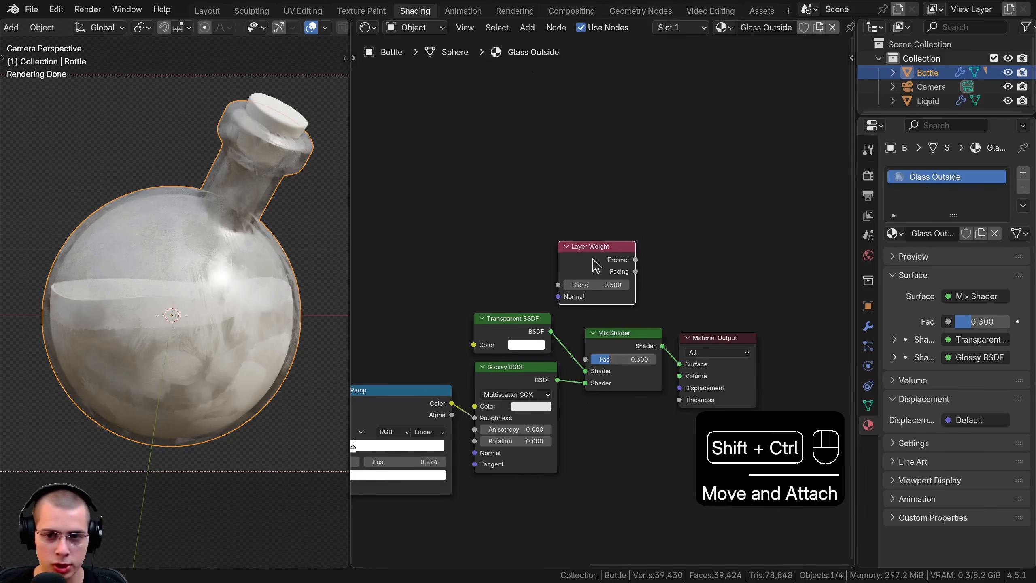
# Preview the Layer Weight's Facing output on the bottle and examine the falloff from the centre to the edges
pyautogui.keyDown('ctrl'); pyautogui.keyDown('shift'); pyautogui.click(597, 259); pyautogui.keyUp('shift'); pyautogui.keyUp('ctrl')
pyautogui.keyDown('ctrl'); pyautogui.keyDown('shift'); pyautogui.click(597, 259); pyautogui.keyUp('shift'); pyautogui.keyUp('ctrl')
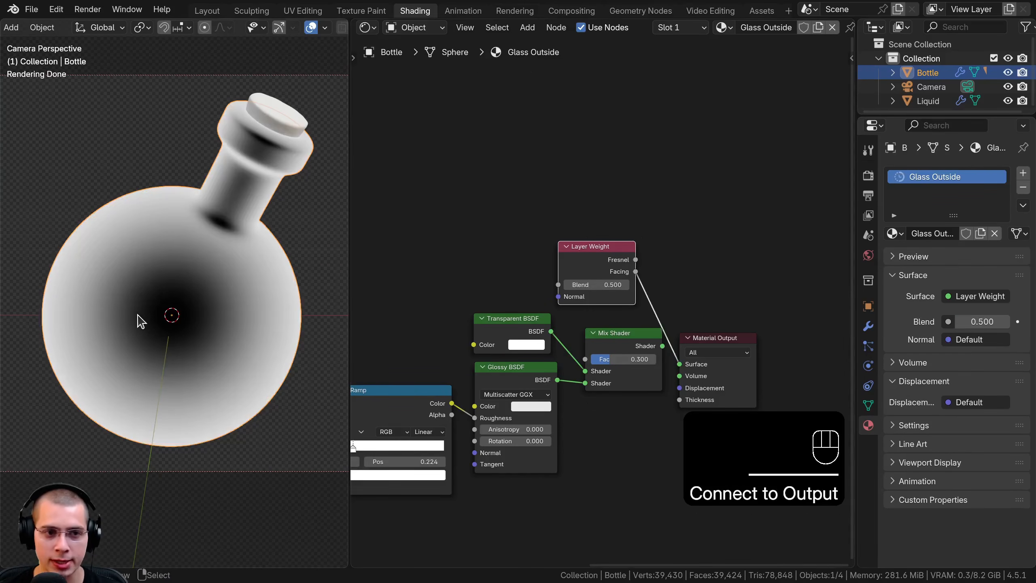
pyautogui.scroll(2, 157, 277)
pyautogui.scroll(3, 604, 300)
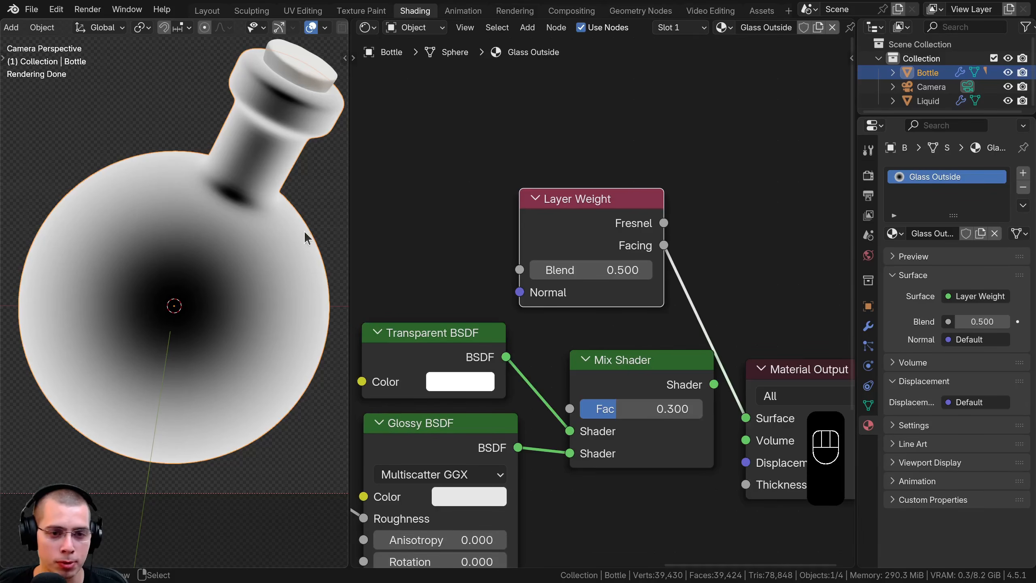
pyautogui.keyDown('shift'); pyautogui.moveTo(305, 231); pyautogui.dragTo(284, 231, button='middle'); pyautogui.keyUp('shift')
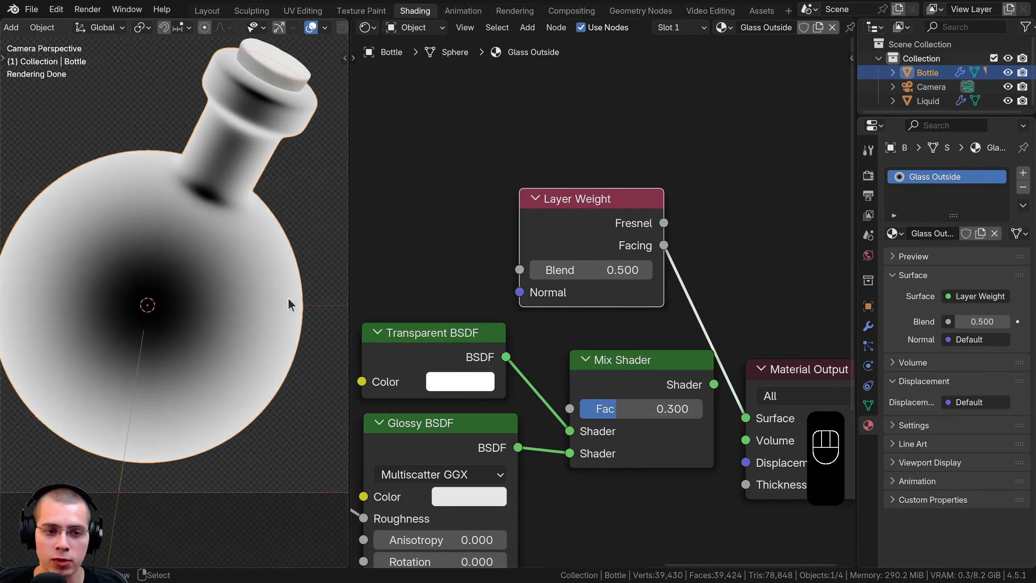
pyautogui.scroll(-1, 73, 269)
pyautogui.scroll(2, 145, 326)
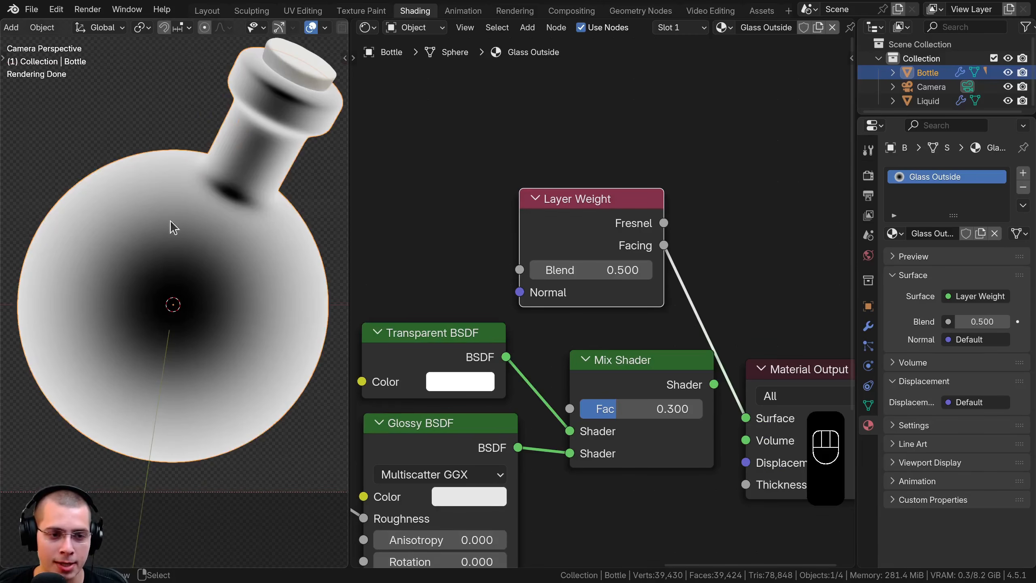
# Move the Material Output farther away, duplicate the Mix Shader, and link the original's output to the duplicate's second Shader input
pyautogui.scroll(-4, 641, 369)
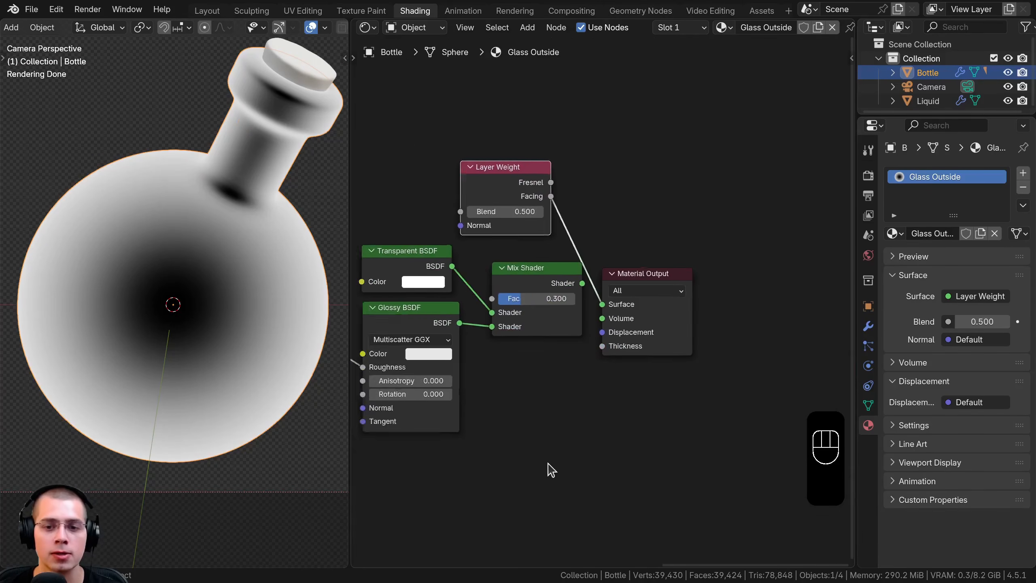
pyautogui.moveTo(644, 283); pyautogui.dragTo(786, 231)
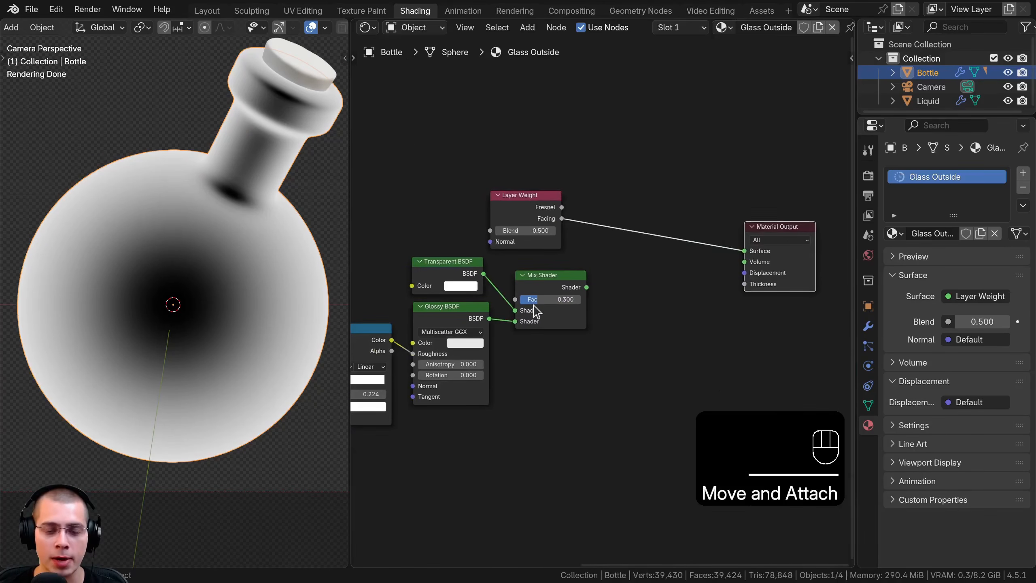
pyautogui.click(534, 306)
pyautogui.hotkey('shift', 'd')
pyautogui.click(666, 248)
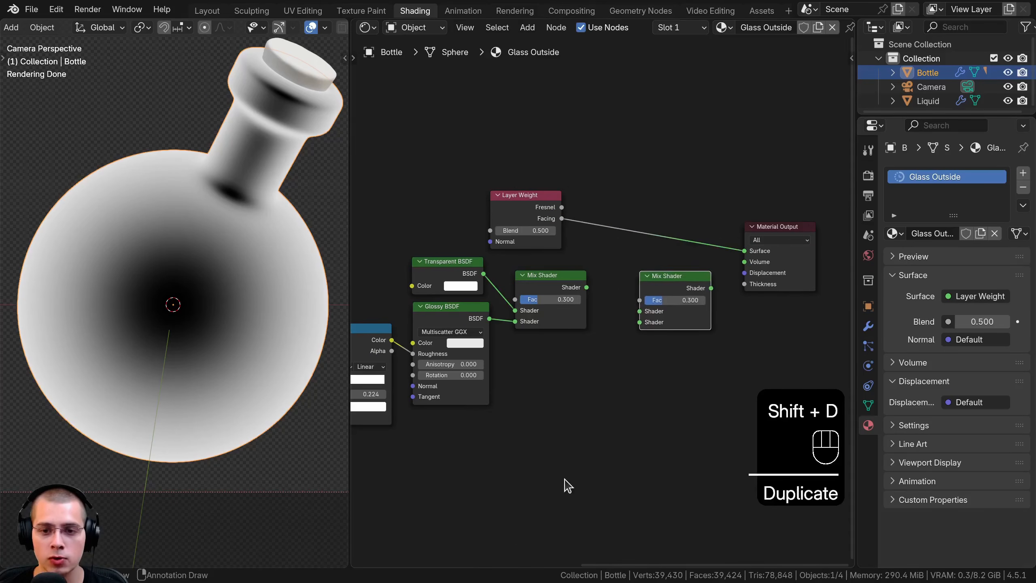
pyautogui.scroll(2, 578, 347)
pyautogui.moveTo(582, 284); pyautogui.dragTo(641, 351)
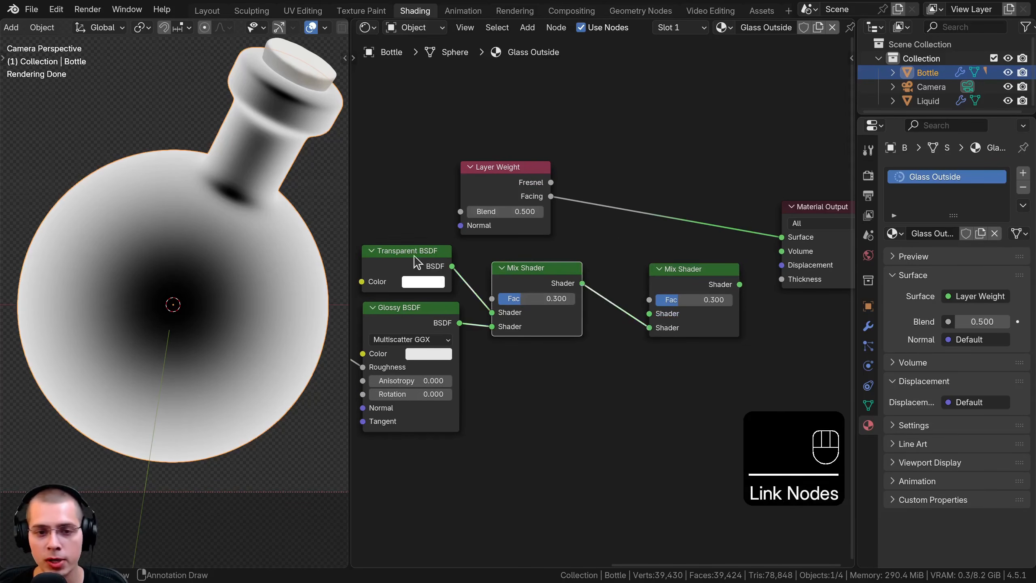
# Link the Transparent BSDF to the duplicated Mix Shader's first input, tidy the nodes, and connect that Mix Shader to the Material Output
pyautogui.click(426, 264)
pyautogui.moveTo(452, 265); pyautogui.dragTo(645, 313)
pyautogui.moveTo(556, 288); pyautogui.dragTo(555, 326)
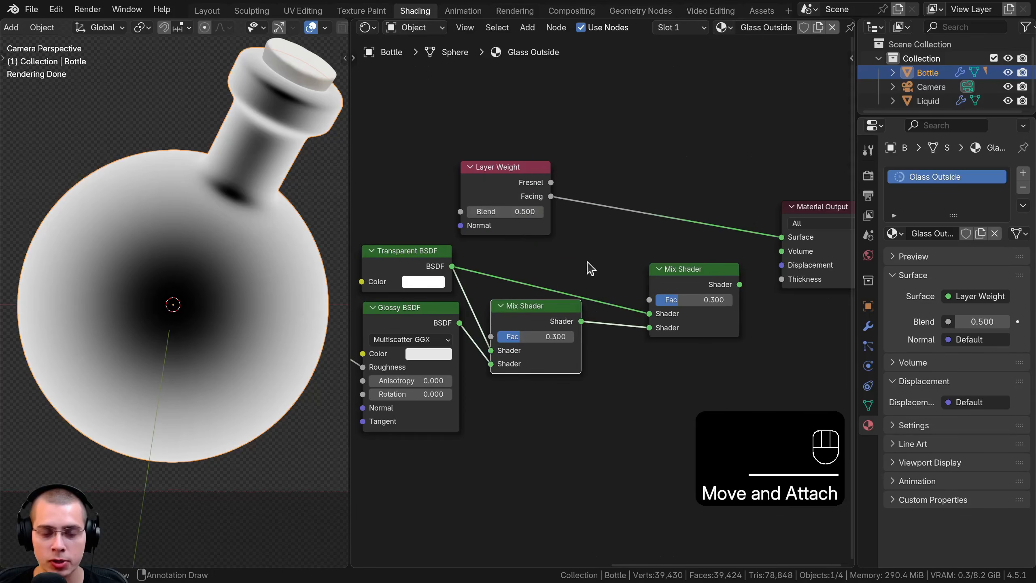
pyautogui.moveTo(659, 270); pyautogui.dragTo(616, 270)
pyautogui.moveTo(404, 255); pyautogui.dragTo(449, 264)
pyautogui.moveTo(650, 264); pyautogui.dragTo(637, 250)
pyautogui.keyDown('ctrl'); pyautogui.keyDown('shift'); pyautogui.click(646, 275); pyautogui.keyUp('shift'); pyautogui.keyUp('ctrl')
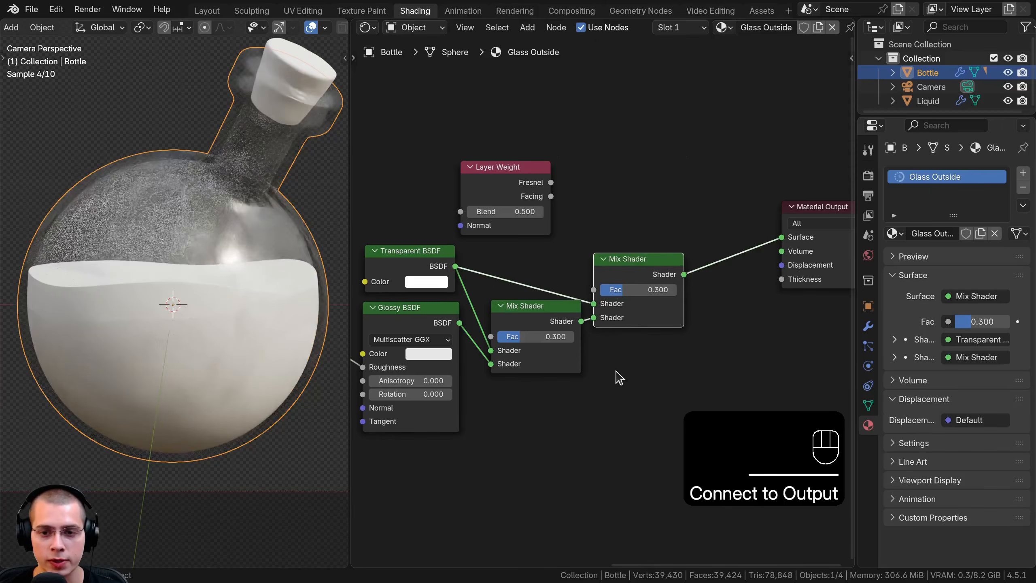
# Compare the second Mix Shader's factor at 1.000 and 0.060, repositioning the first Mix Shader slightly lower
pyautogui.moveTo(620, 290); pyautogui.dragTo(677, 290)
pyautogui.moveTo(524, 326); pyautogui.dragTo(518, 335)
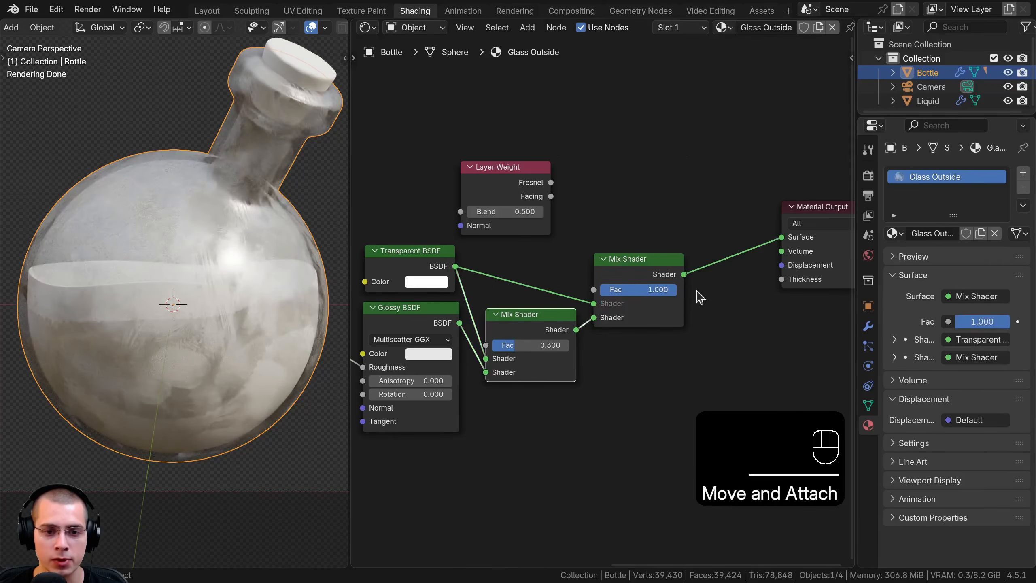
pyautogui.moveTo(672, 290); pyautogui.dragTo(600, 290)
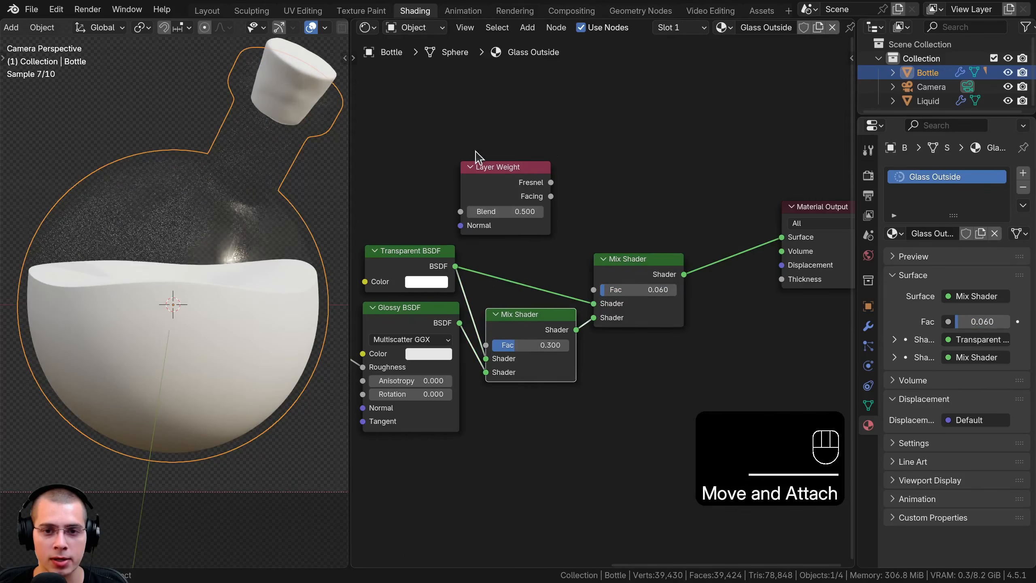
# Reposition the Layer Weight node and link its Facing output to the second Mix Shader's factor, checking the glass edges in the render
pyautogui.moveTo(485, 167); pyautogui.dragTo(421, 159)
pyautogui.moveTo(488, 188); pyautogui.dragTo(577, 107)
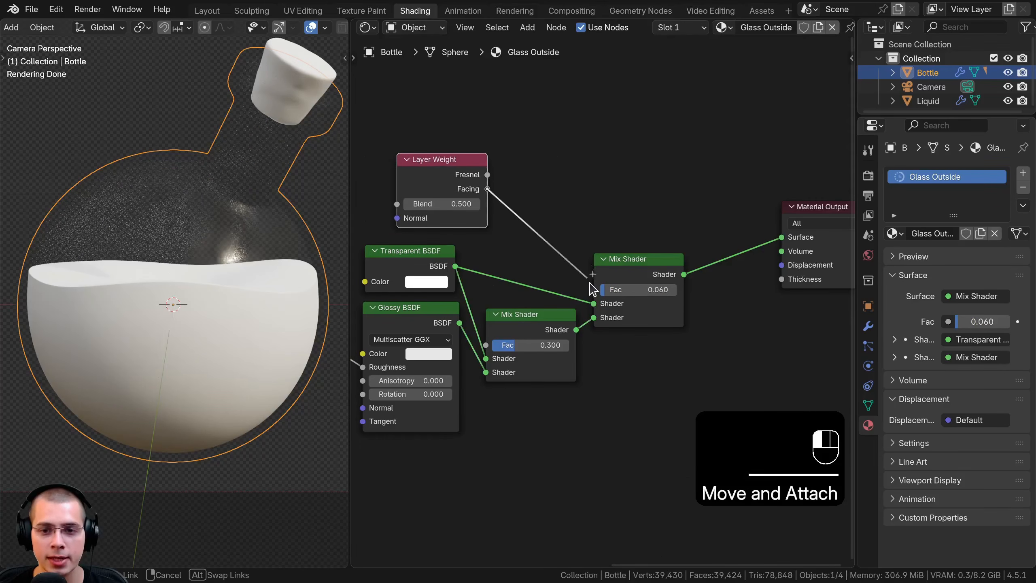
pyautogui.moveTo(591, 288); pyautogui.dragTo(593, 290)
pyautogui.scroll(3, 178, 242)
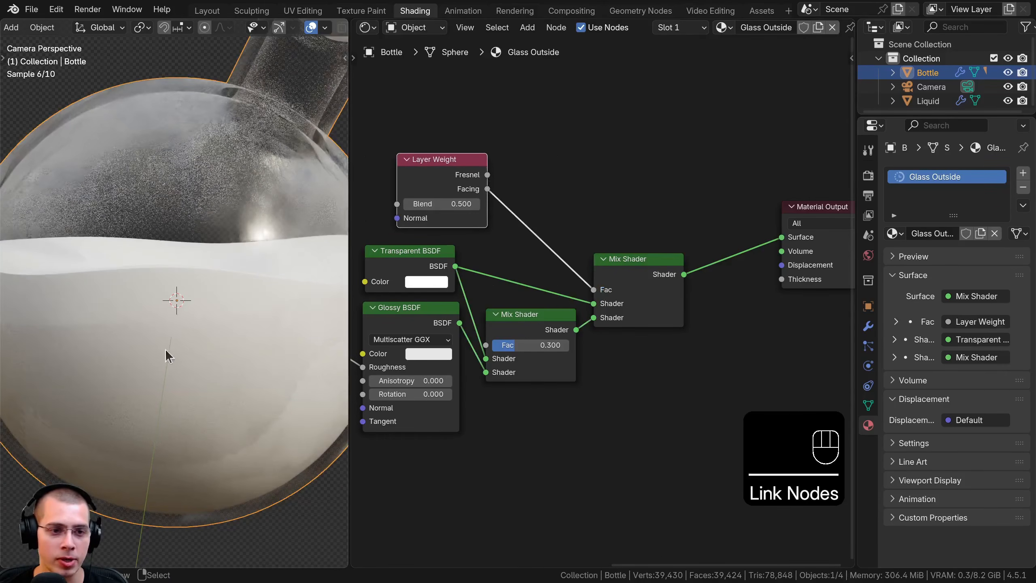
pyautogui.keyDown('shift'); pyautogui.moveTo(294, 291); pyautogui.dragTo(136, 273, button='middle'); pyautogui.keyUp('shift')
pyautogui.scroll(-3, 136, 273)
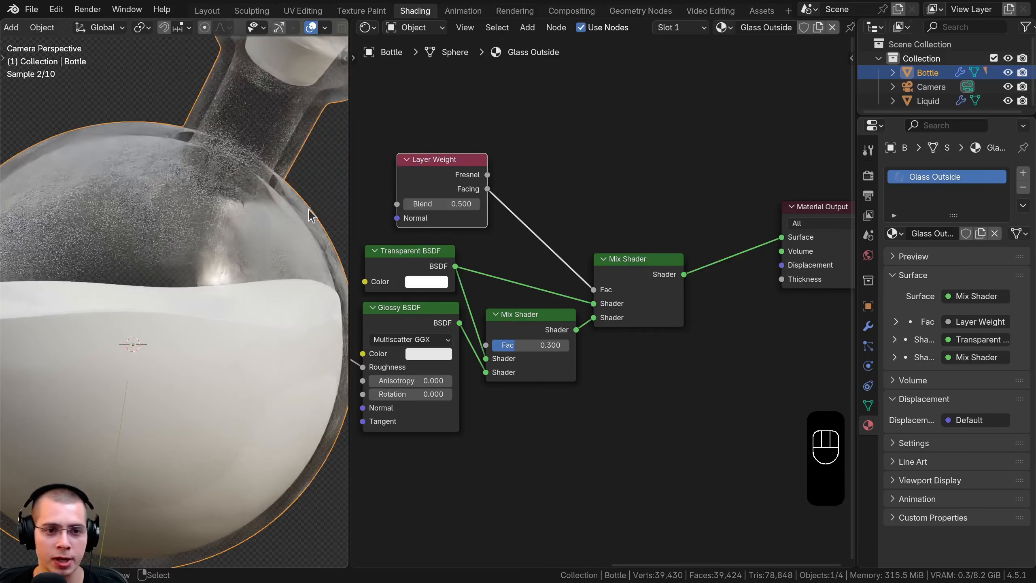
pyautogui.moveTo(504, 324); pyautogui.dragTo(504, 323)
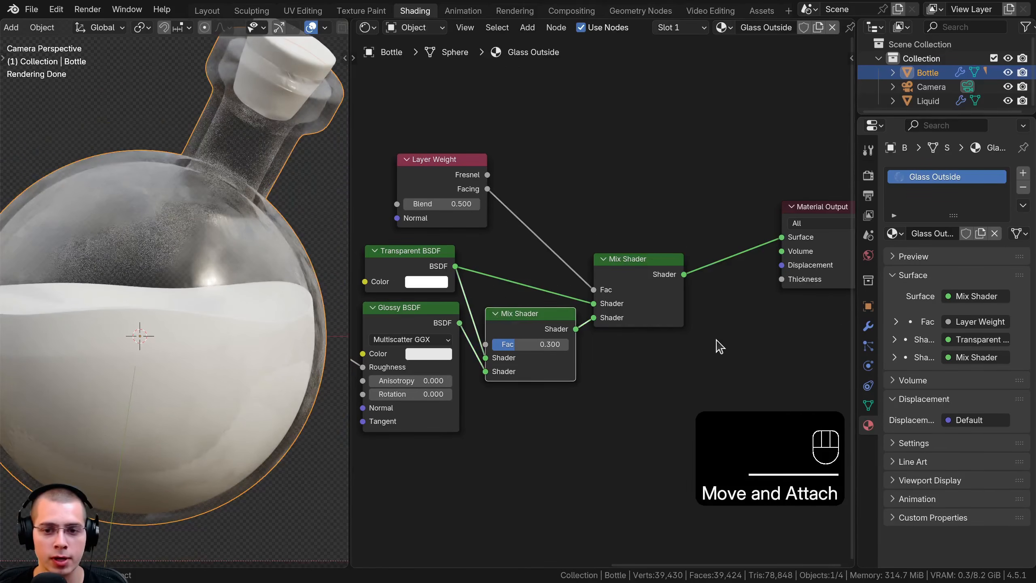
# Set the Layer Weight's Blend to 0.2 and connect the second Mix Shader to the Material Output
pyautogui.click(462, 204)
pyautogui.write('.2')
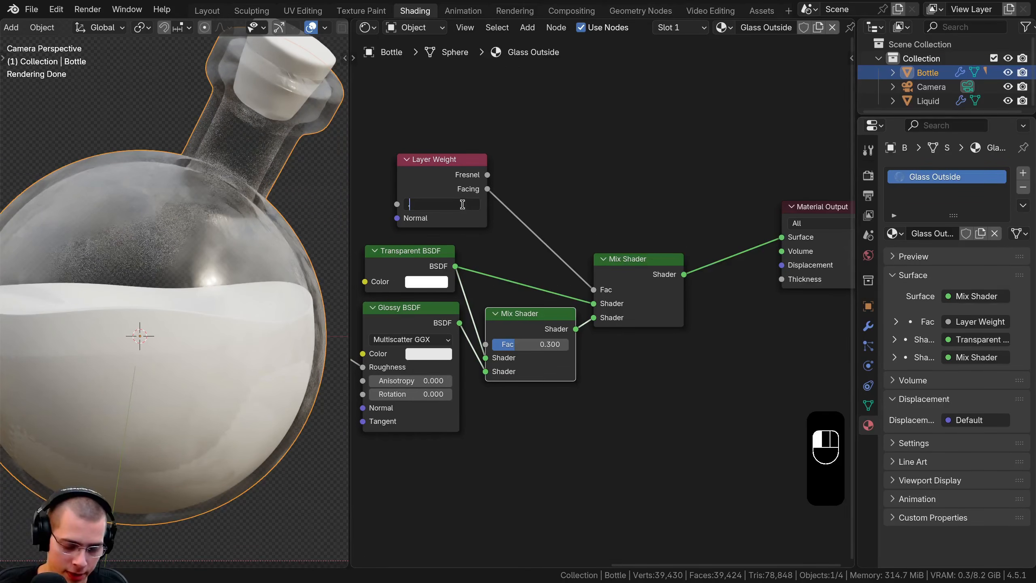
pyautogui.press('Return')
pyautogui.keyDown('shift'); pyautogui.moveTo(417, 203); pyautogui.dragTo(441, 202); pyautogui.keyUp('shift')
pyautogui.keyDown('ctrl'); pyautogui.keyDown('shift'); pyautogui.click(439, 195); pyautogui.keyUp('shift'); pyautogui.keyUp('ctrl')
pyautogui.keyDown('ctrl'); pyautogui.keyDown('shift'); pyautogui.click(439, 199); pyautogui.keyUp('shift'); pyautogui.keyUp('ctrl')
pyautogui.keyDown('ctrl'); pyautogui.keyDown('shift'); pyautogui.click(631, 278); pyautogui.keyUp('shift'); pyautogui.keyUp('ctrl')
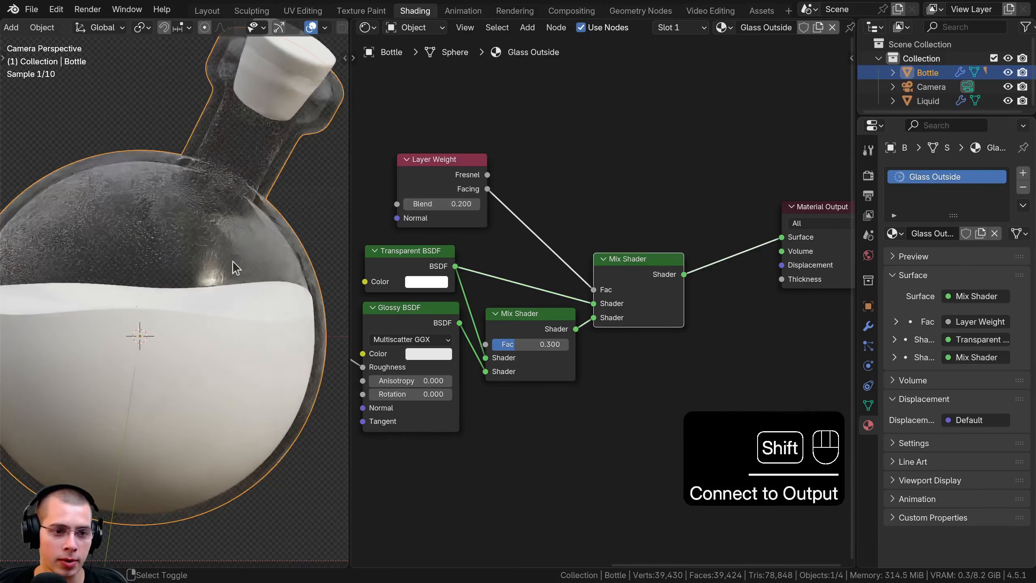
# Examine the rendered glass edges, neck and body of the bottle through the camera view with everything deselected
pyautogui.scroll(-3, 135, 338)
pyautogui.keyDown('shift'); pyautogui.moveTo(134, 338); pyautogui.dragTo(146, 343, button='middle'); pyautogui.keyUp('shift')
pyautogui.scroll(3, 199, 191)
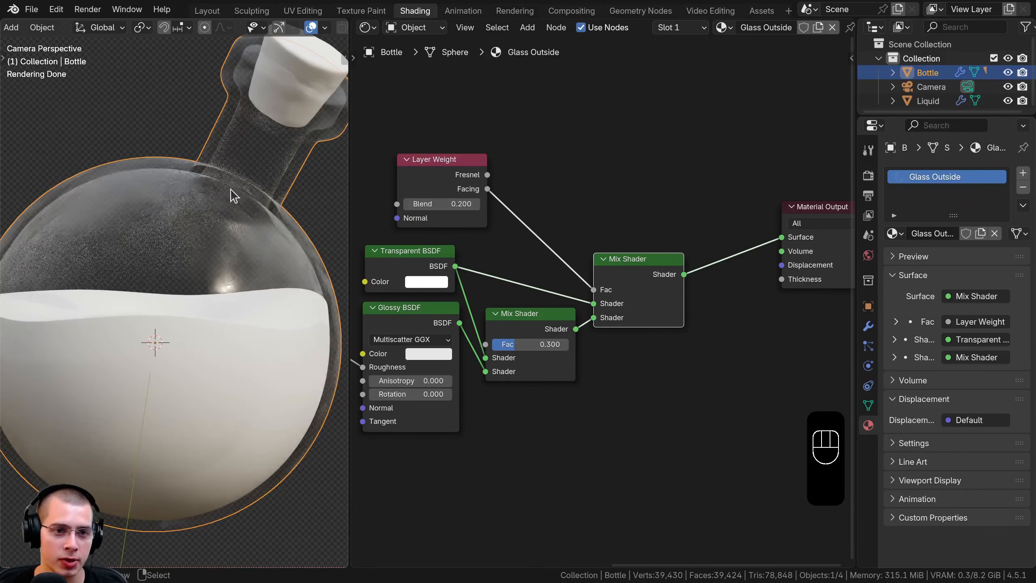
pyautogui.scroll(-3, 225, 367)
pyautogui.moveTo(196, 314)
pyautogui.mouseDown(button='middle')
pyautogui.moveTo(160, 308)
pyautogui.moveTo(215, 308)
pyautogui.mouseUp(button='middle')
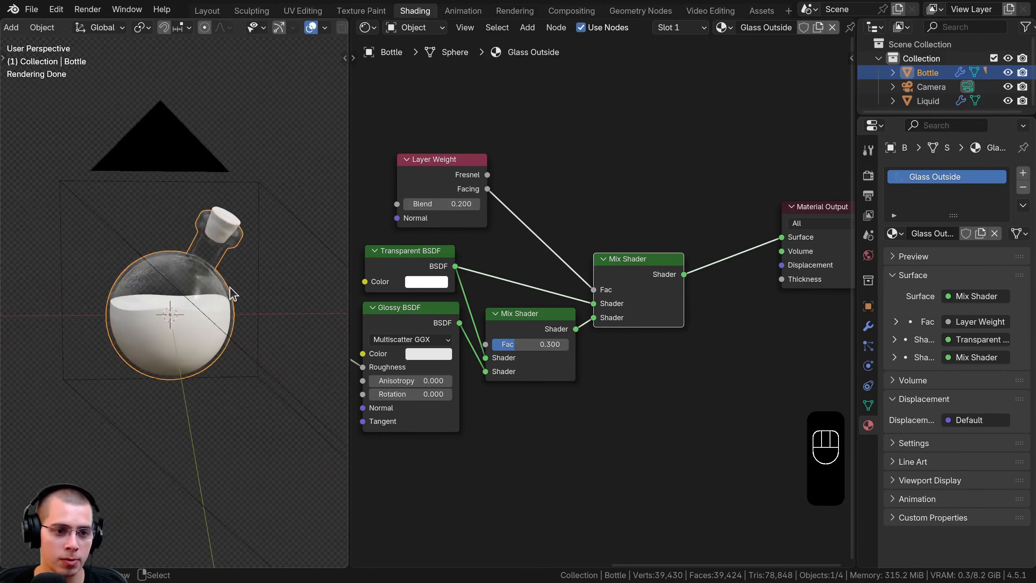
pyautogui.press('KP_0')
pyautogui.press('a')
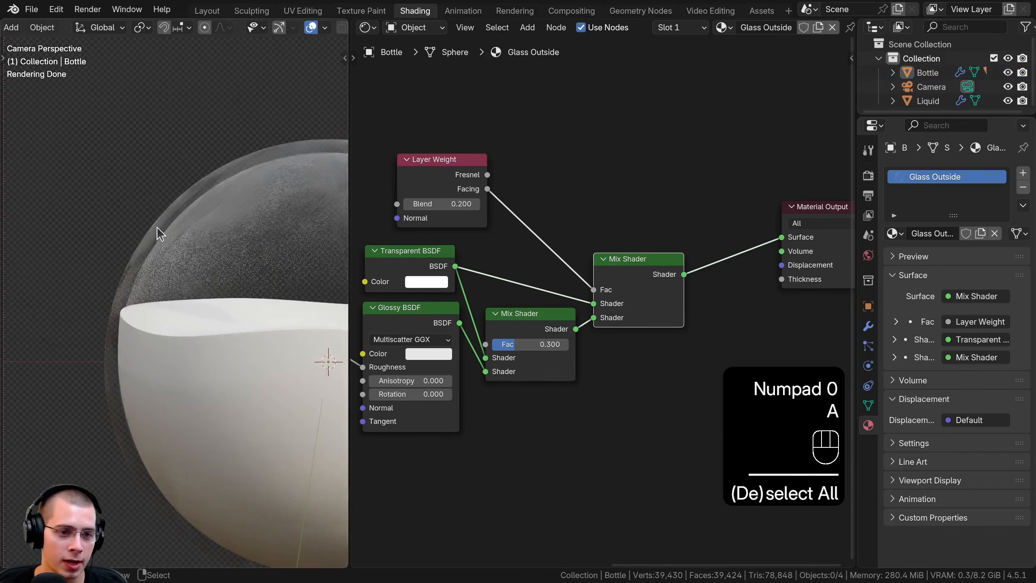
pyautogui.scroll(-2, 203, 237)
pyautogui.keyDown('shift'); pyautogui.moveTo(190, 299); pyautogui.dragTo(52, 314, button='middle'); pyautogui.keyUp('shift')
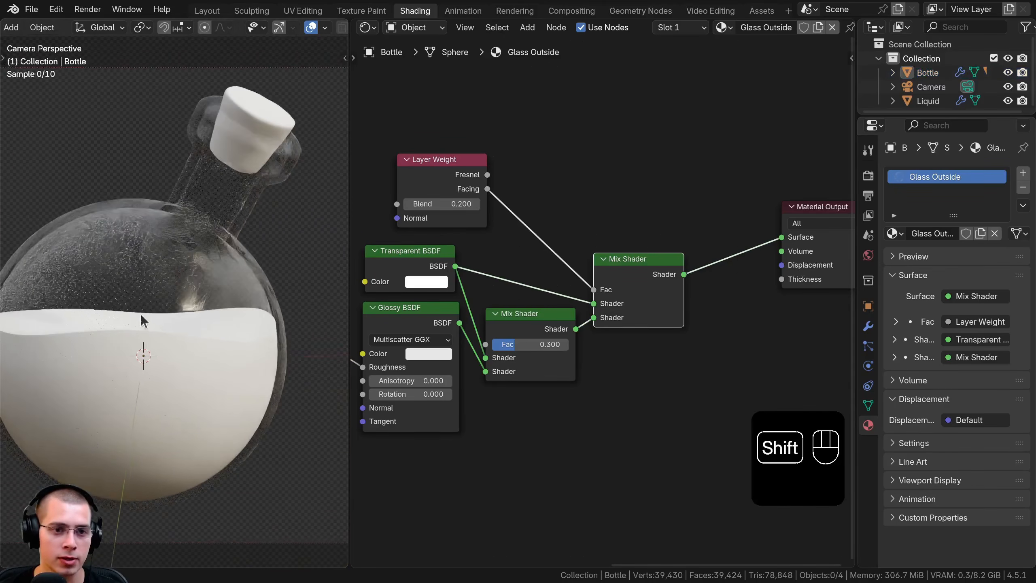
pyautogui.keyDown('shift'); pyautogui.moveTo(141, 313); pyautogui.dragTo(145, 315, button='middle'); pyautogui.keyUp('shift')
# Locate the fingerprint texture nodes, hide the liquid, and examine the fingerprint detail on the glass up close from several angles
pyautogui.moveTo(533, 302); pyautogui.dragTo(733, 234, button='middle')
pyautogui.click(226, 274)
pyautogui.scroll(-3, 551, 294)
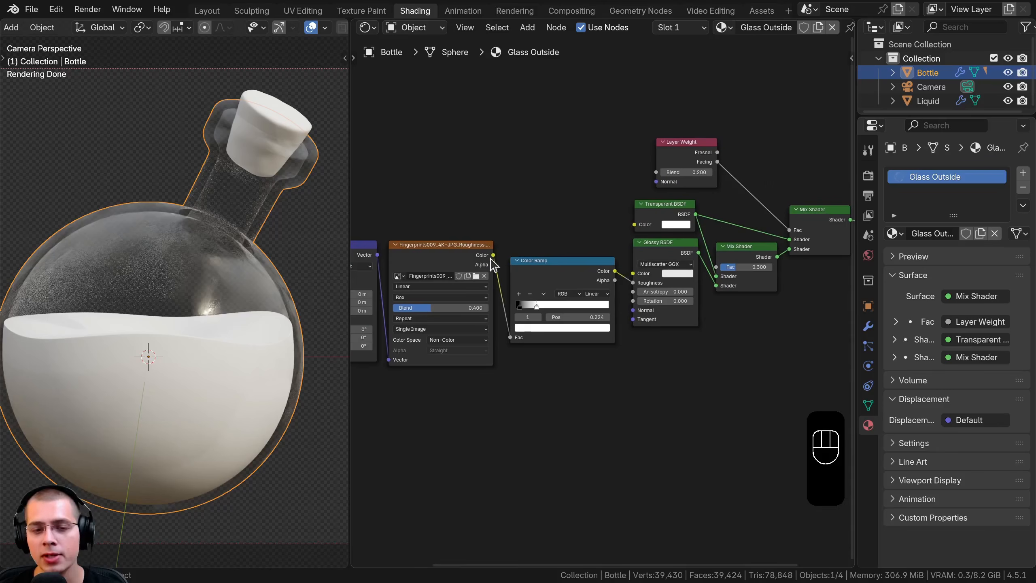
pyautogui.click(443, 256)
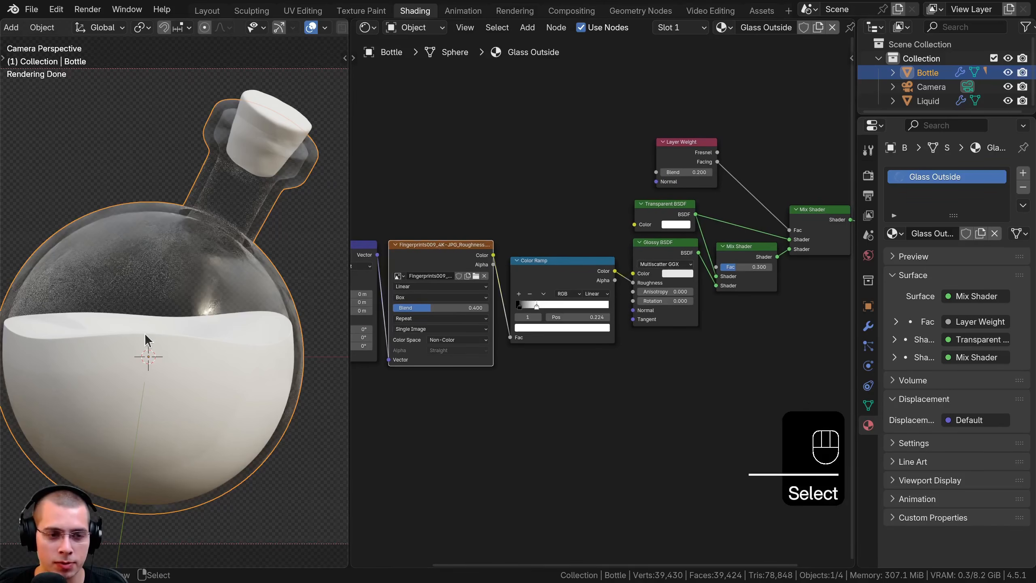
pyautogui.keyDown('shift'); pyautogui.moveTo(157, 325); pyautogui.dragTo(167, 327, button='middle'); pyautogui.keyUp('shift')
pyautogui.press('KP_5')
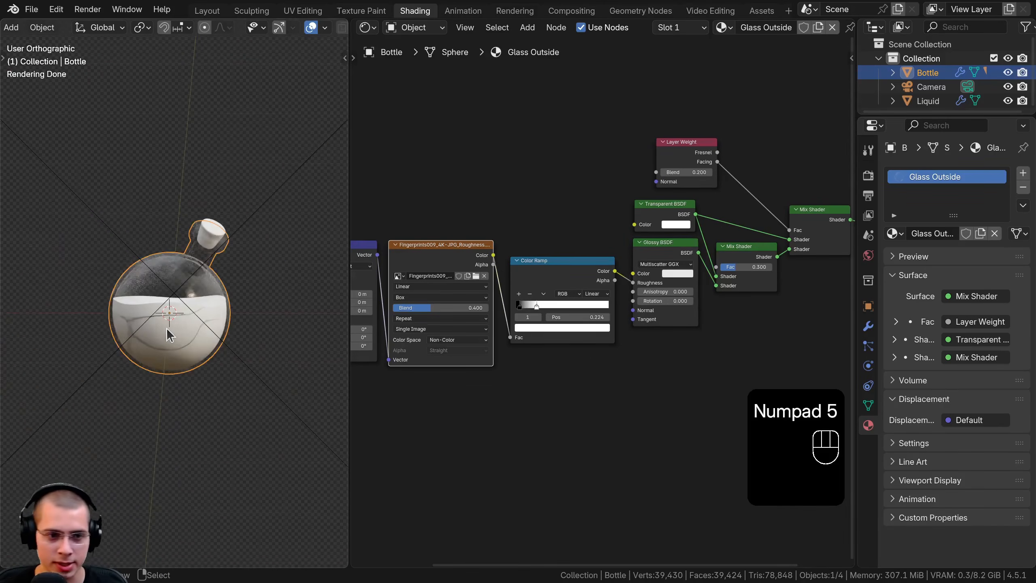
pyautogui.scroll(6, 192, 386)
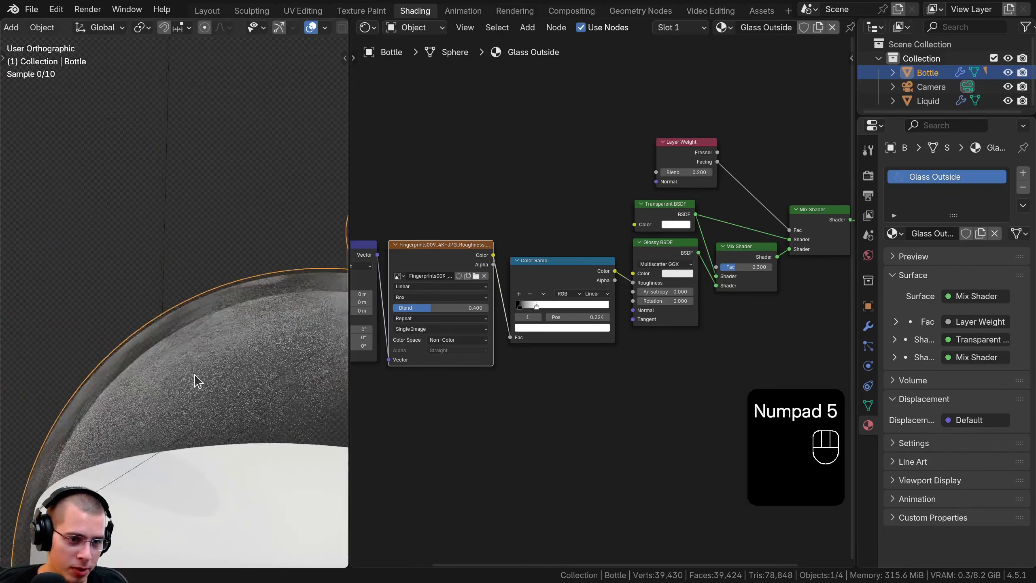
pyautogui.moveTo(197, 382); pyautogui.dragTo(203, 347, button='middle')
pyautogui.scroll(2, 203, 347)
pyautogui.moveTo(191, 400); pyautogui.dragTo(314, 295, button='middle')
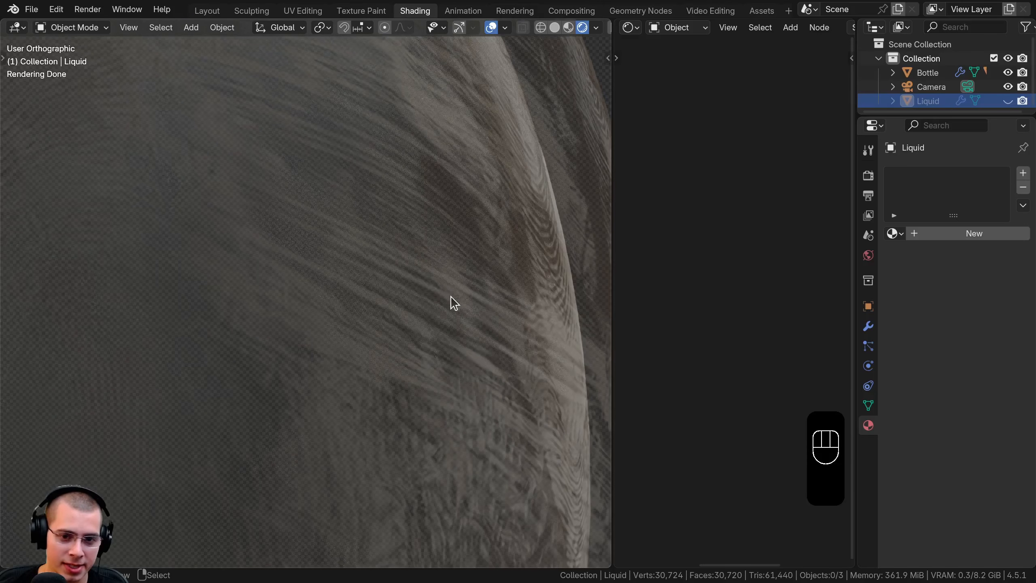
pyautogui.keyDown('shift'); pyautogui.moveTo(469, 354); pyautogui.dragTo(462, 212, button='middle'); pyautogui.keyUp('shift')
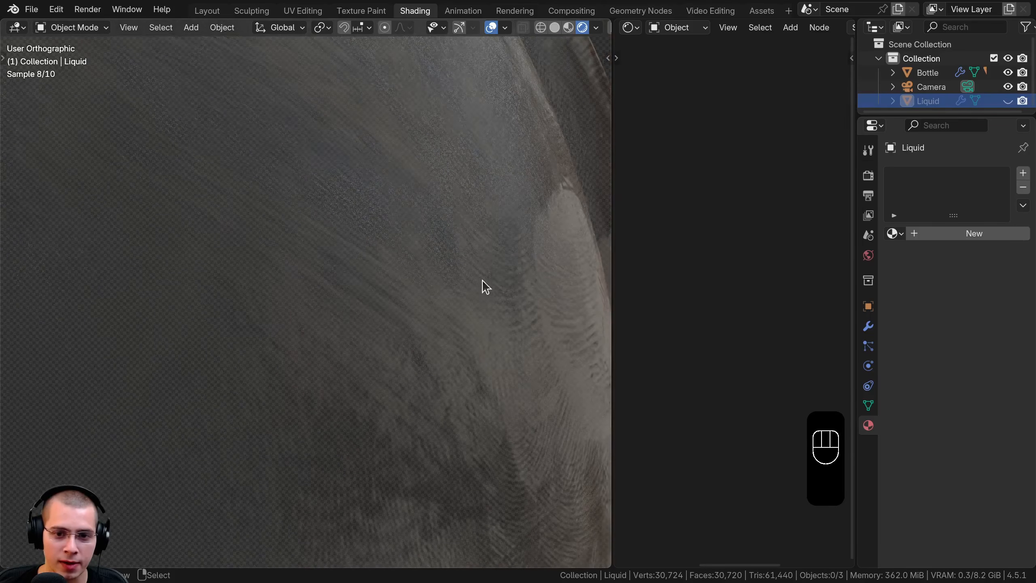
pyautogui.moveTo(468, 320); pyautogui.dragTo(397, 226, button='middle')
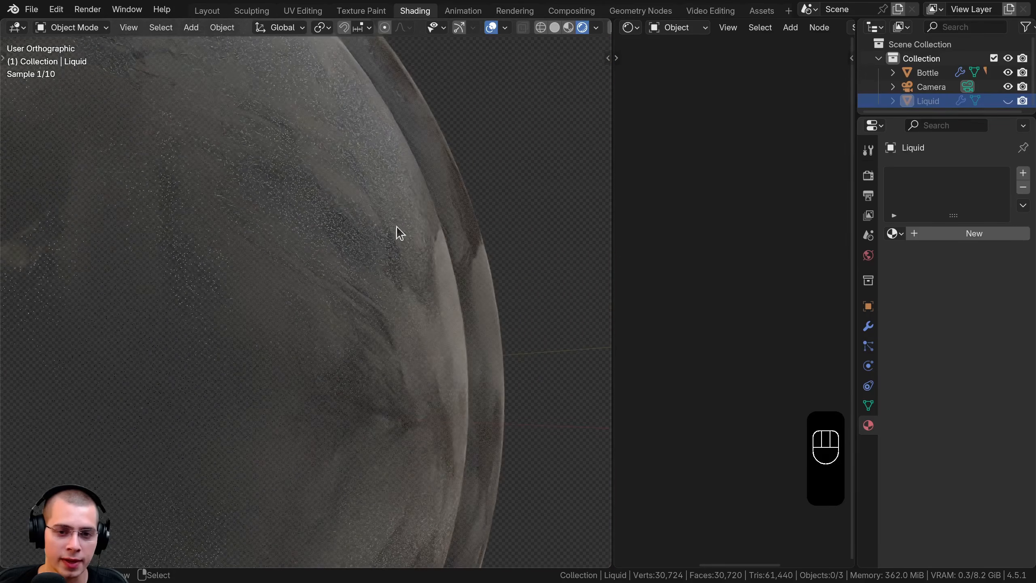
pyautogui.moveTo(378, 270)
pyautogui.keyDown('shift'); pyautogui.mouseDown(button='middle')
pyautogui.moveTo(201, 351)
pyautogui.moveTo(361, 308)
pyautogui.moveTo(287, 300)
pyautogui.moveTo(382, 386)
pyautogui.moveTo(407, 355)
pyautogui.moveTo(371, 320)
pyautogui.moveTo(402, 301)
pyautogui.mouseUp(button='middle'); pyautogui.keyUp('shift')
# Switch the viewport to solid shading and apply the Bottle's Solidify modifier
pyautogui.press('z')
pyautogui.click(370, 319)
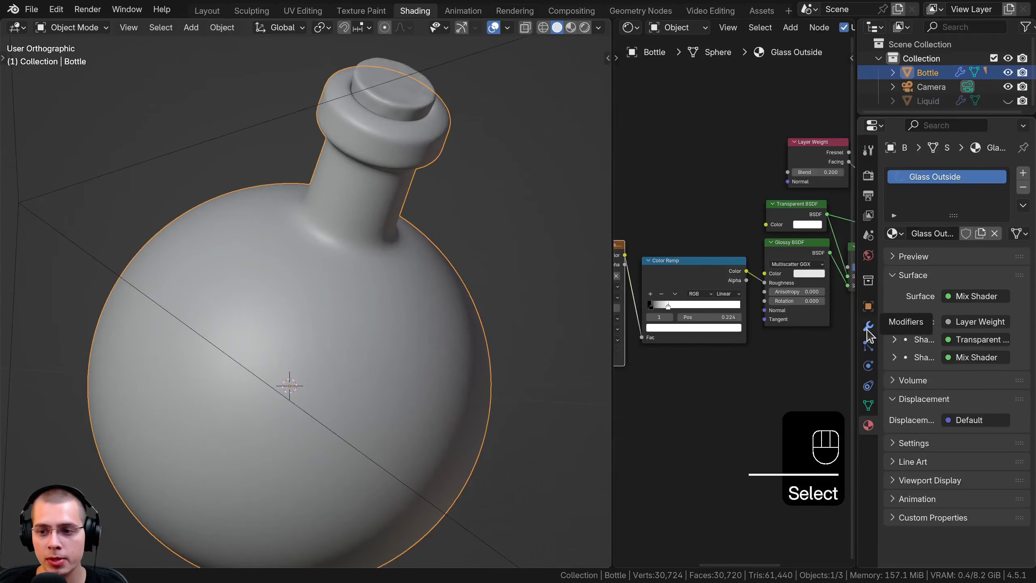
pyautogui.click(868, 326)
pyautogui.moveTo(856, 261); pyautogui.dragTo(798, 245)
pyautogui.click(835, 229)
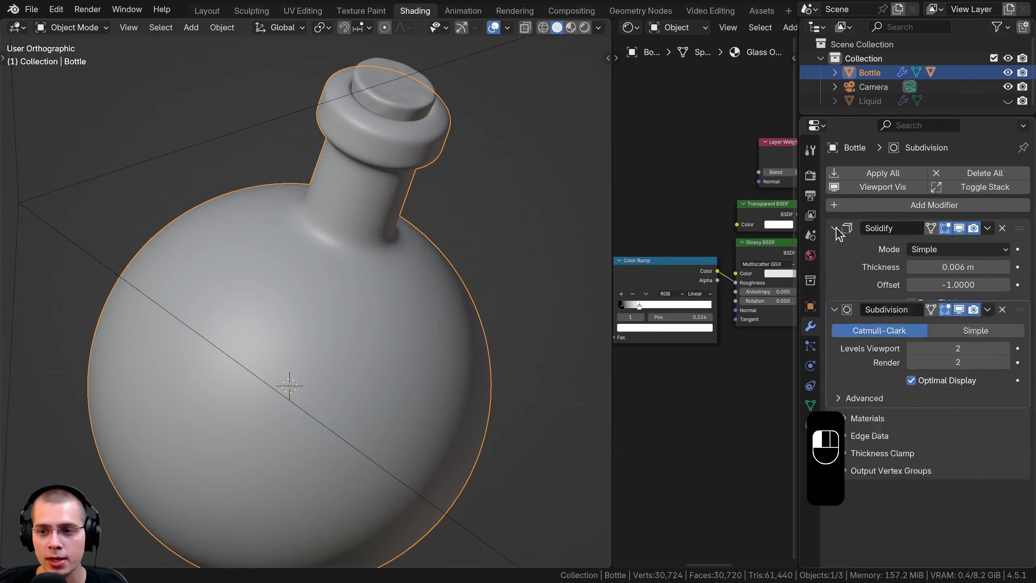
pyautogui.click(987, 229)
pyautogui.click(917, 245)
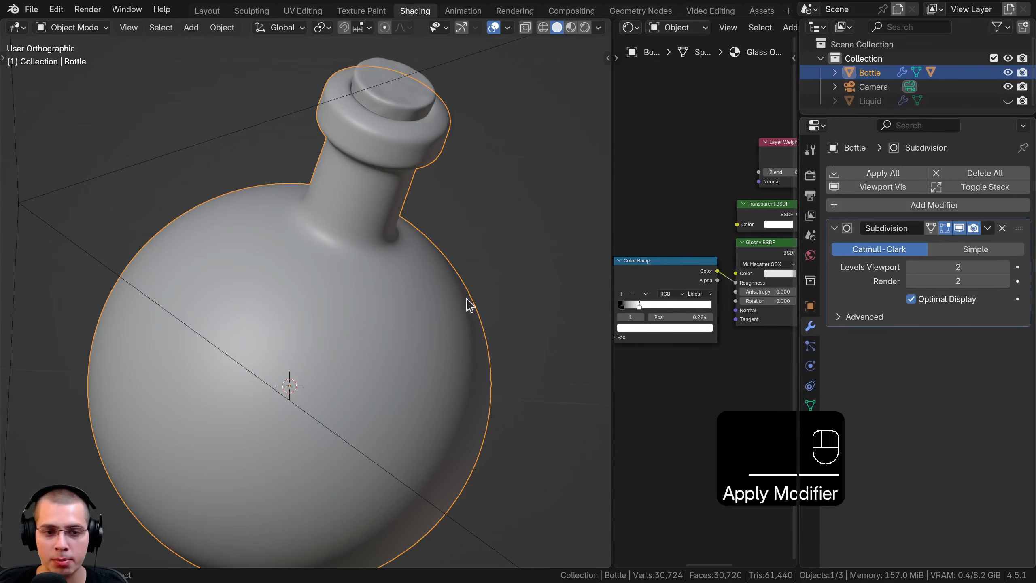
# Look inside the bottle in Edit Mode with a perspective view to examine the inner wall mesh, and clear the selection
pyautogui.moveTo(468, 305); pyautogui.dragTo(402, 298, button='middle')
pyautogui.scroll(3, 367, 310)
pyautogui.press('Tab')
pyautogui.press('KP_5')
pyautogui.scroll(4, 325, 326)
pyautogui.moveTo(325, 326); pyautogui.dragTo(403, 173, button='middle')
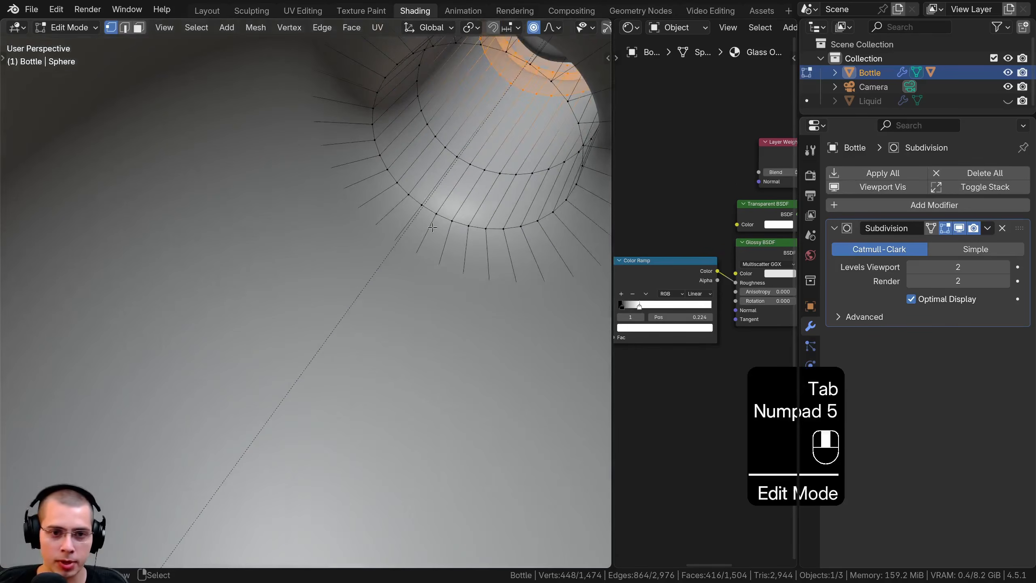
pyautogui.press('a')
pyautogui.press('a')
pyautogui.scroll(-8, 468, 183)
pyautogui.press('Tab')
# In Edit Mode with face selection active, box-select the circle of faces at the centre of the bottle's base
pyautogui.moveTo(468, 184); pyautogui.dragTo(361, 235, button='middle')
pyautogui.press('Tab')
pyautogui.press('a')
pyautogui.click(139, 27)
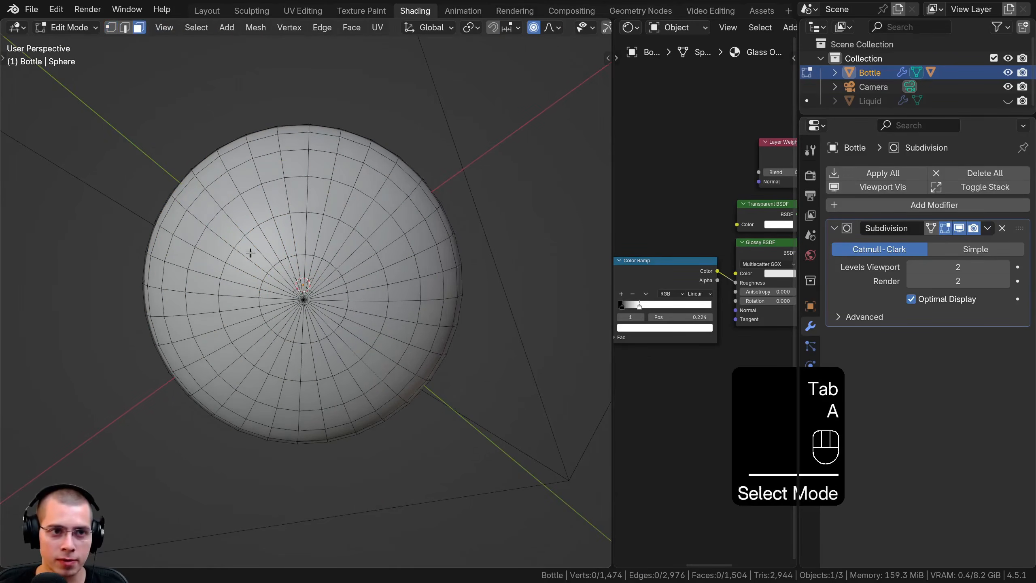
pyautogui.press('b')
pyautogui.moveTo(280, 279); pyautogui.dragTo(325, 319)
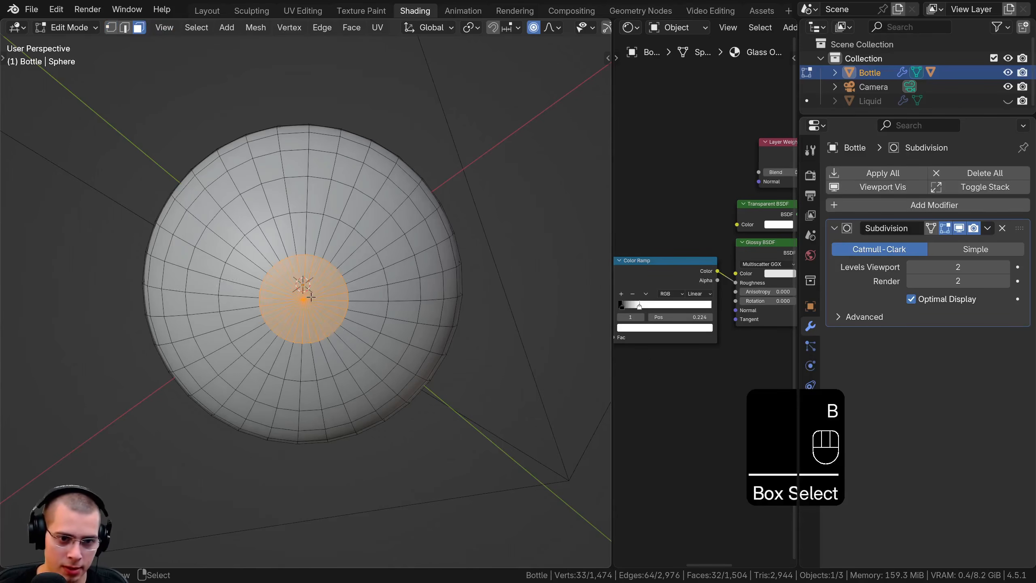
# Grow the face selection from the base until it covers the bottle's whole outer surface up to the opening's rim
pyautogui.scroll(-4, 326, 323)
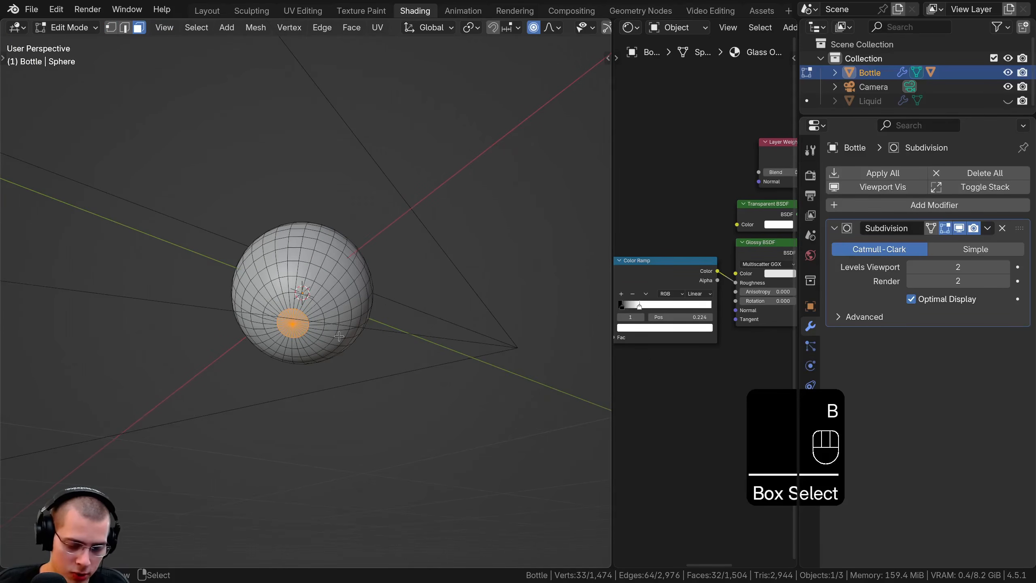
pyautogui.press('ctrl+KP_Add')
pyautogui.press('ctrl+KP_Add')
pyautogui.press('ctrl+KP_Add')
pyautogui.press('ctrl+KP_Add')
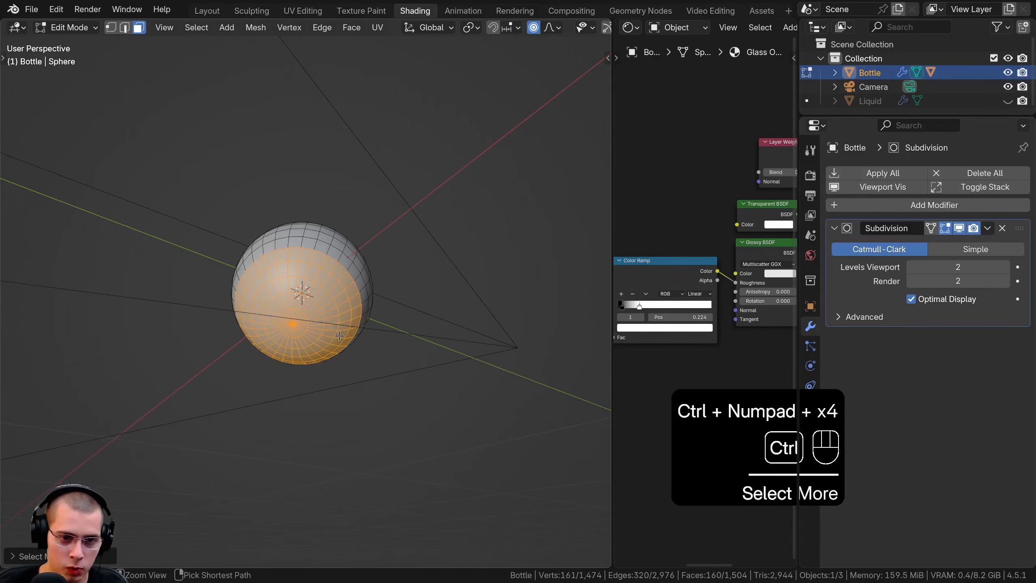
pyautogui.press('ctrl+KP_Add')
pyautogui.moveTo(546, 404); pyautogui.dragTo(356, 268, button='middle')
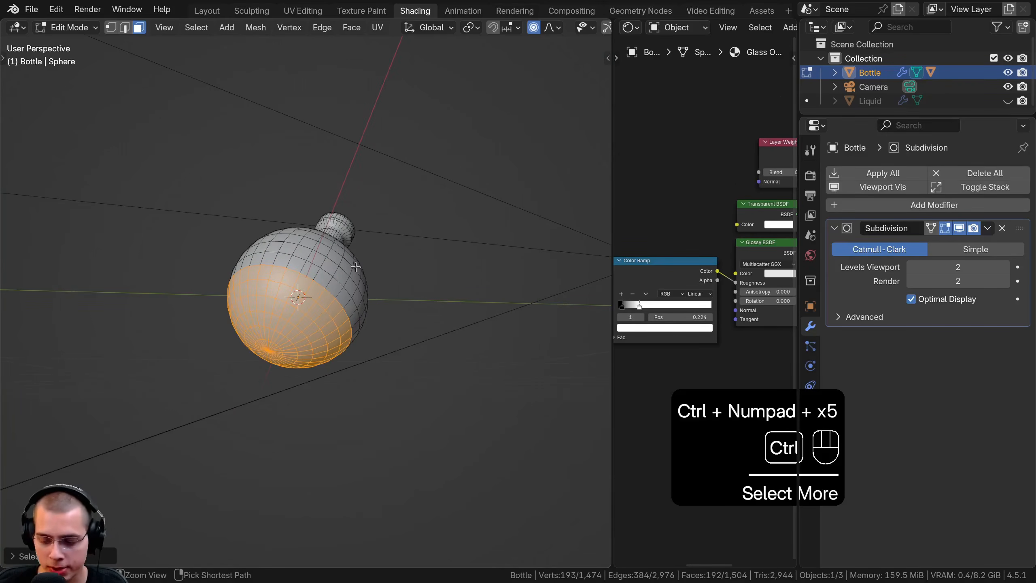
pyautogui.press('ctrl+KP_Add')
pyautogui.press('ctrl+KP_Add')
pyautogui.press('ctrl+KP_Add')
pyautogui.press('ctrl+KP_Add')
pyautogui.moveTo(386, 184); pyautogui.dragTo(353, 298, button='middle')
pyautogui.press('ctrl+KP_Add')
pyautogui.press('ctrl+KP_Add')
pyautogui.press('ctrl+KP_Add')
pyautogui.press('ctrl+KP_Add')
pyautogui.press('ctrl+KP_Add')
pyautogui.press('ctrl+KP_Add')
pyautogui.press('ctrl+KP_Add')
pyautogui.scroll(5, 361, 293)
pyautogui.press('ctrl+KP_Add')
pyautogui.press('ctrl+KP_Add')
pyautogui.press('ctrl+KP_Add')
pyautogui.press('ctrl+KP_Add')
pyautogui.press('ctrl+KP_Add')
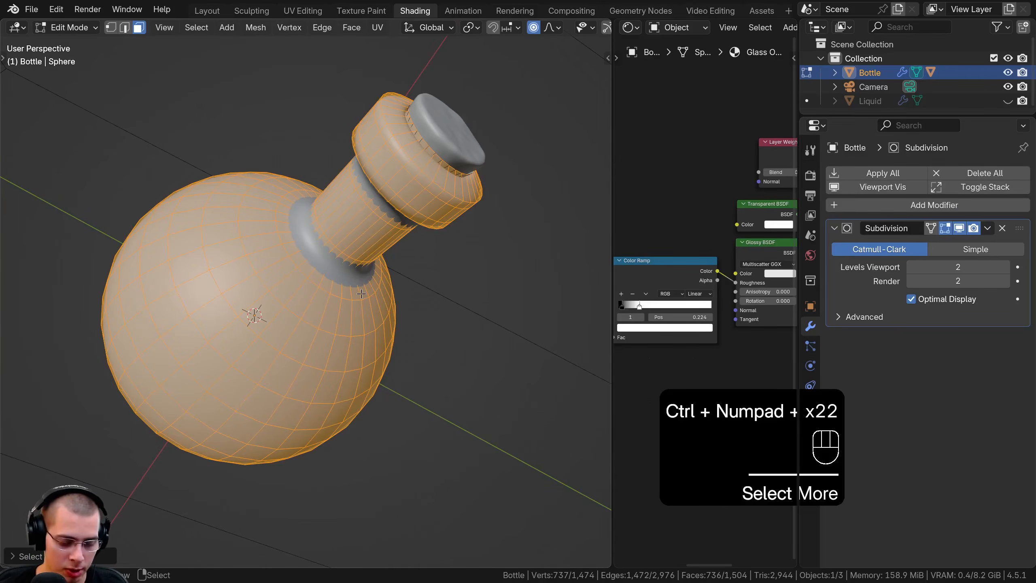
# Invert the selection to the bottle's inner faces, check it in wireframe, and return to solid shading
pyautogui.hotkey('ctrl', 'i')
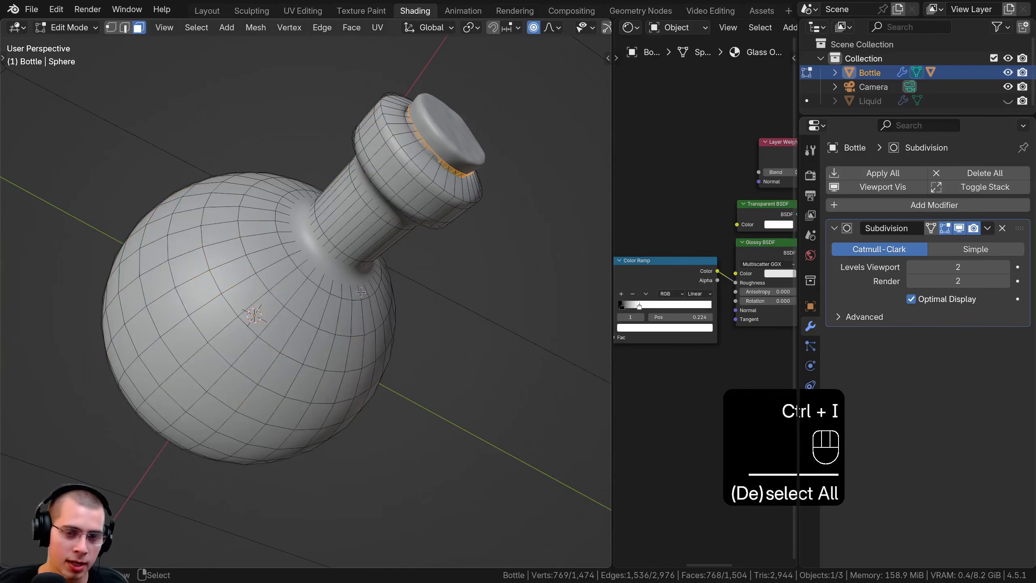
pyautogui.press('z')
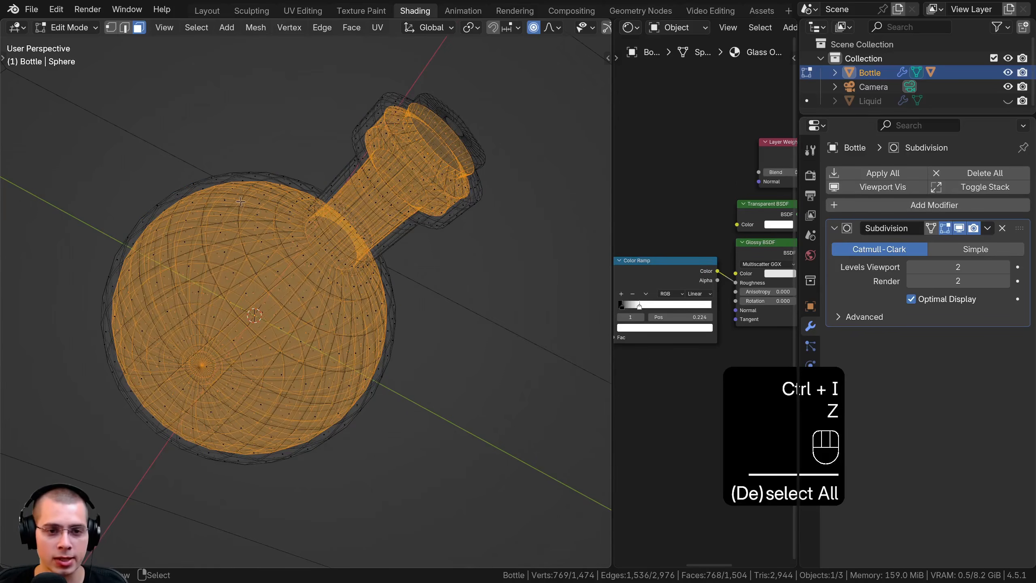
pyautogui.moveTo(241, 201); pyautogui.dragTo(242, 228, button='middle')
pyautogui.click(457, 255)
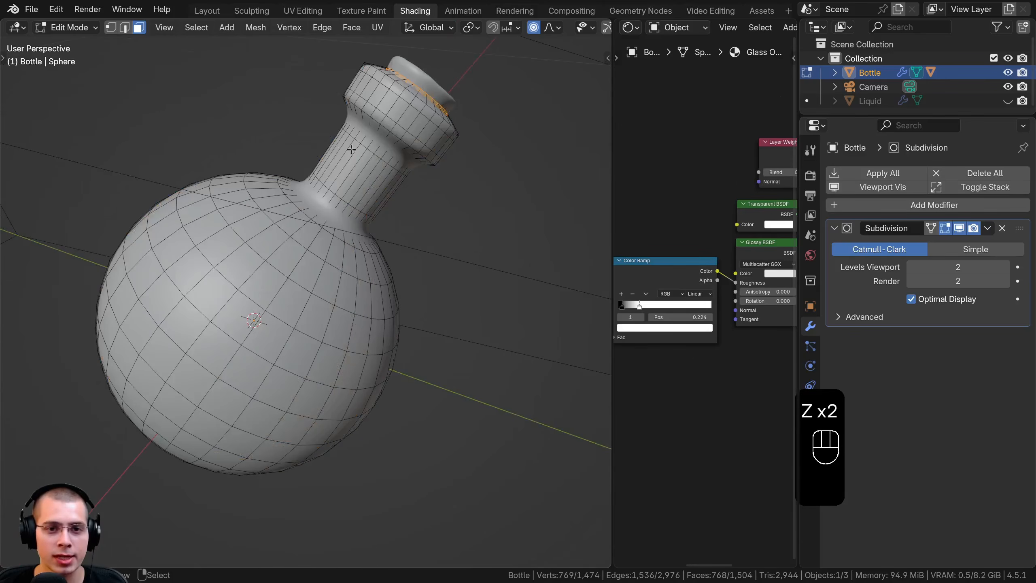
# Add a second material slot to the Bottle and put the Glass Outside material in it
pyautogui.moveTo(797, 385); pyautogui.dragTo(841, 392)
pyautogui.click(853, 426)
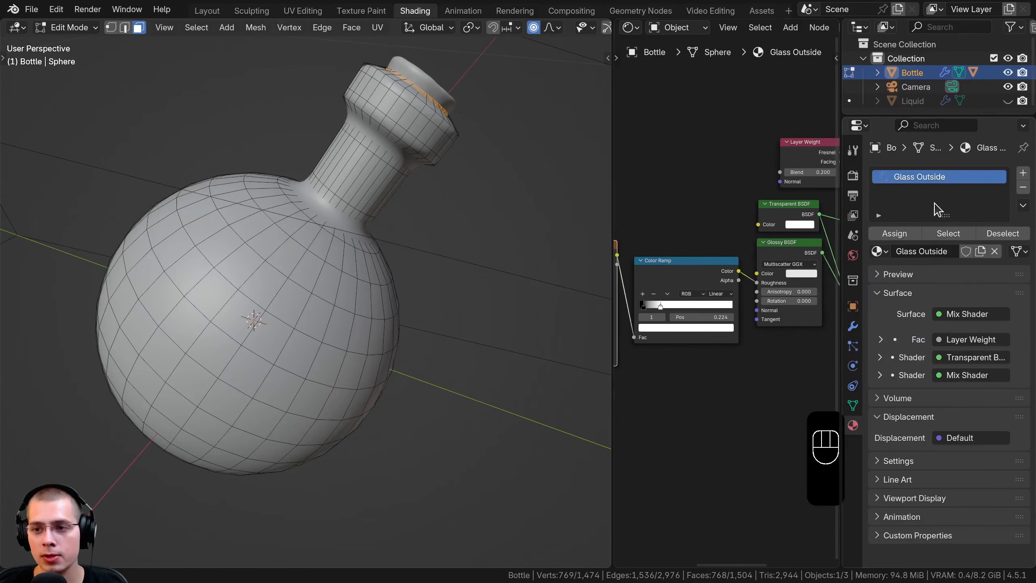
pyautogui.click(1023, 175)
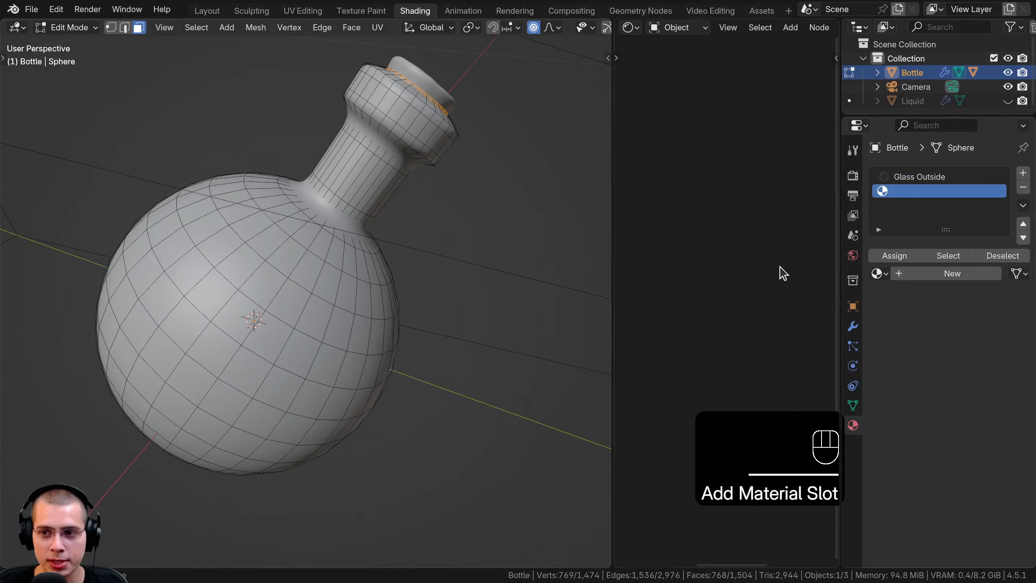
pyautogui.click(878, 273)
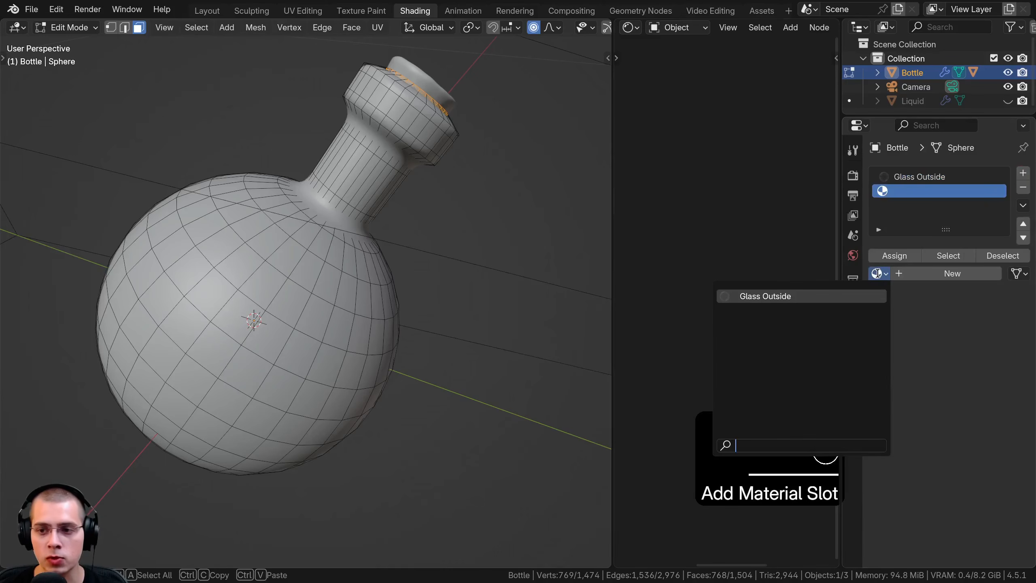
pyautogui.click(800, 297)
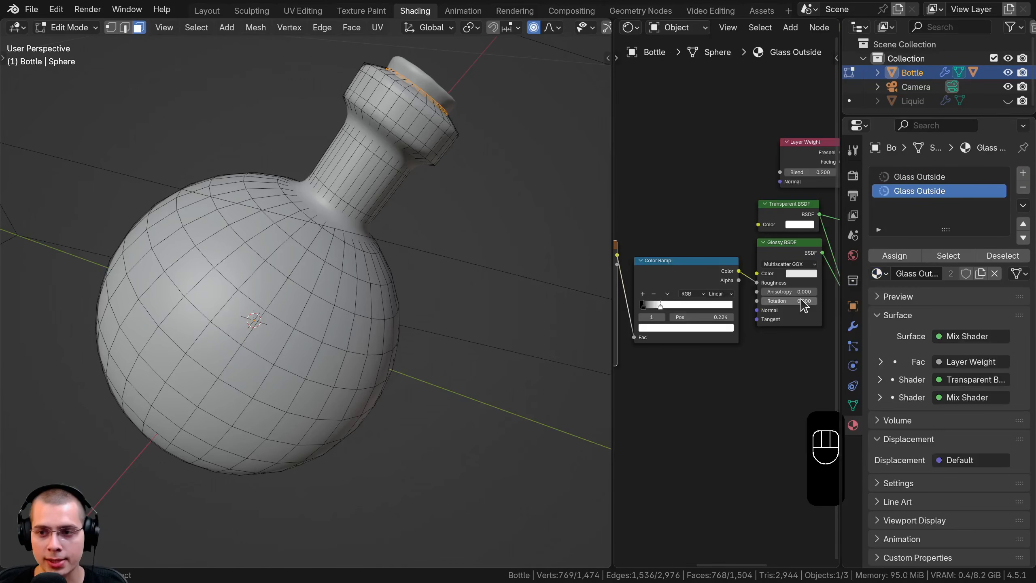
# Make the second slot's Glass Outside material an independent copy
pyautogui.click(911, 178)
pyautogui.click(911, 188)
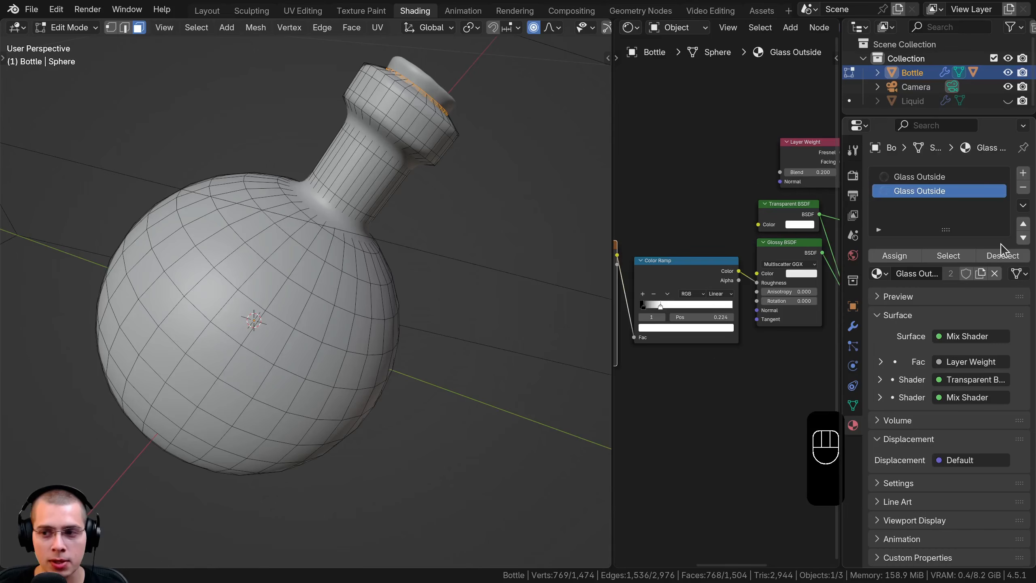
pyautogui.click(980, 273)
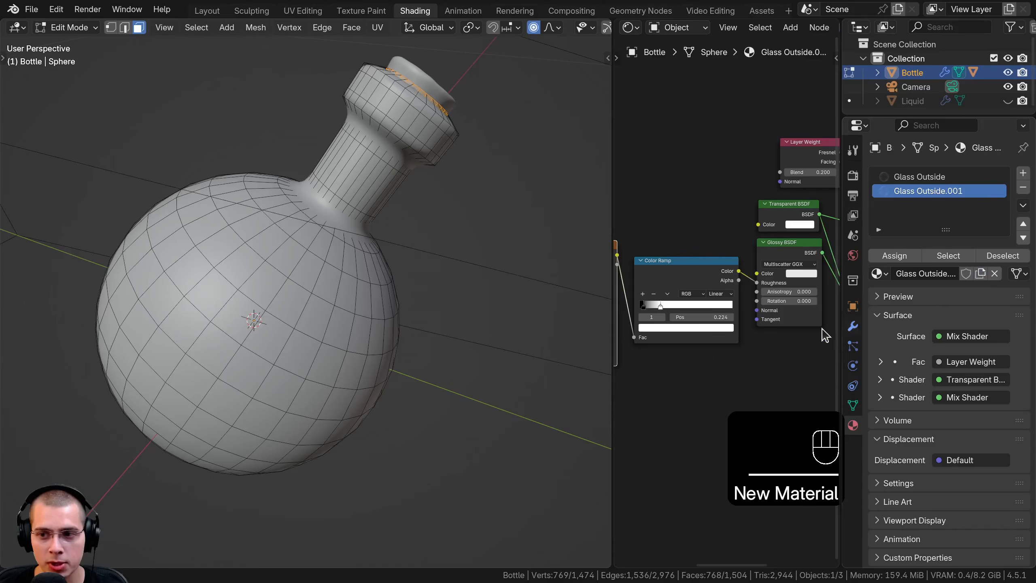
# Rename the material in the Bottle's second slot to Glass Inside
pyautogui.doubleClick(910, 192)
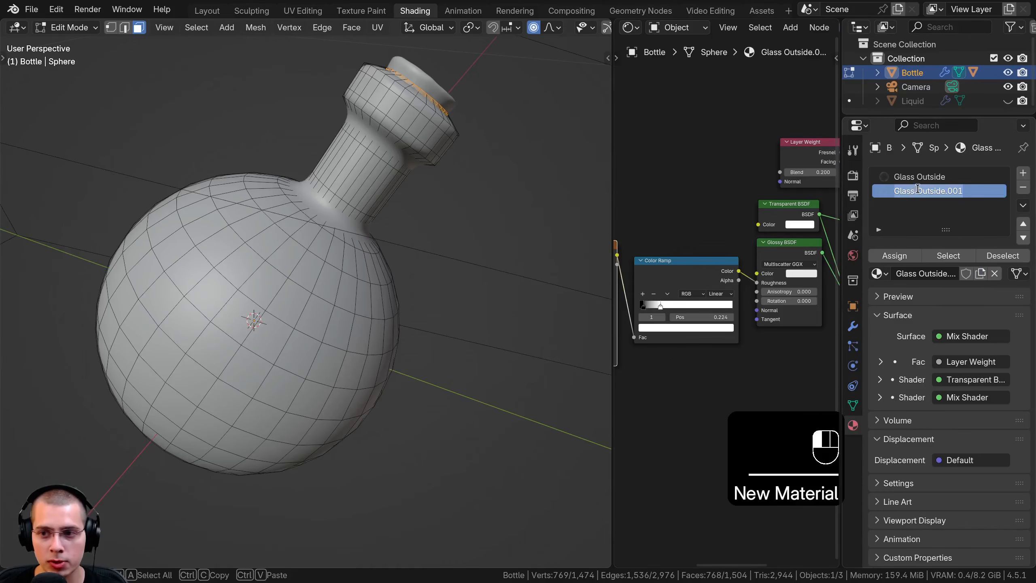
pyautogui.write('Glass Inside')
pyautogui.press('Return')
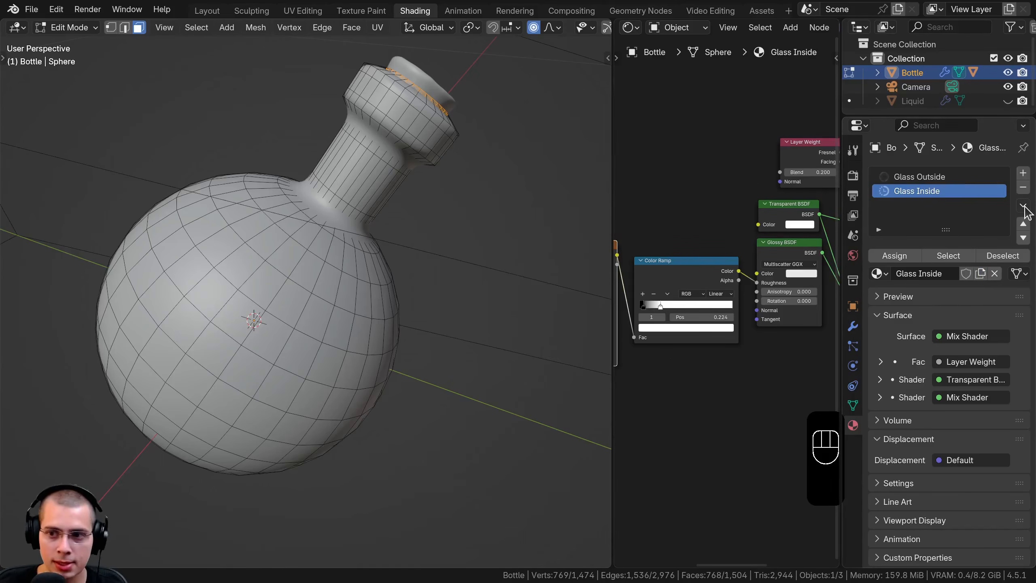
# Assign the Glass Inside material to the selected inner faces and check the selection in wireframe
pyautogui.moveTo(486, 261); pyautogui.dragTo(475, 264, button='middle')
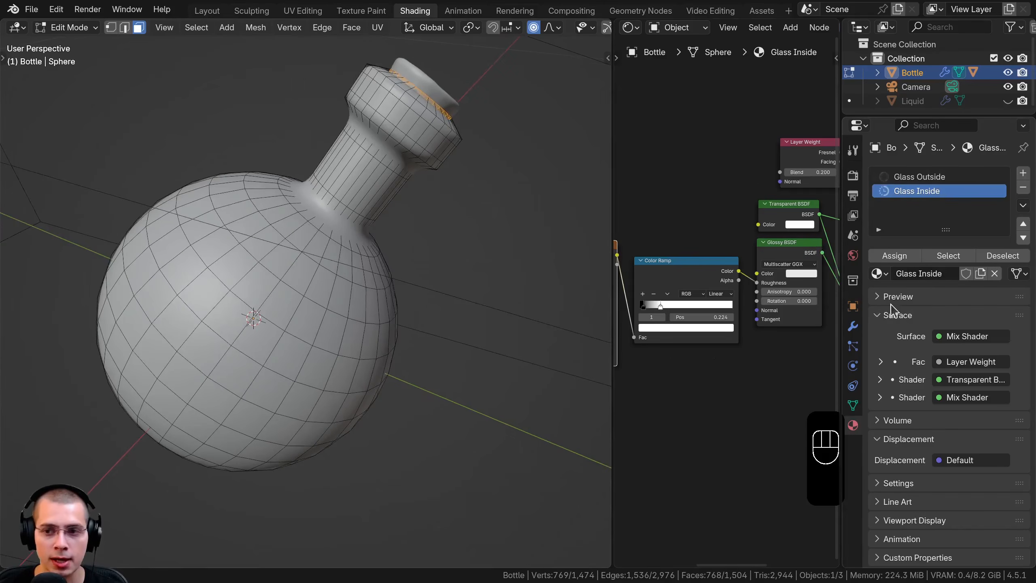
pyautogui.click(894, 255)
pyautogui.press('z')
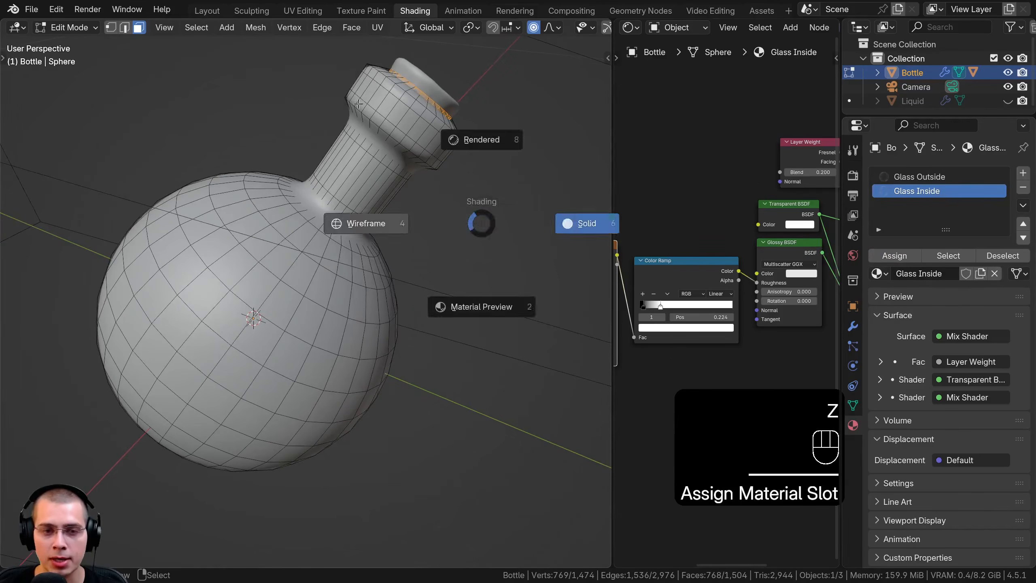
pyautogui.click(295, 243)
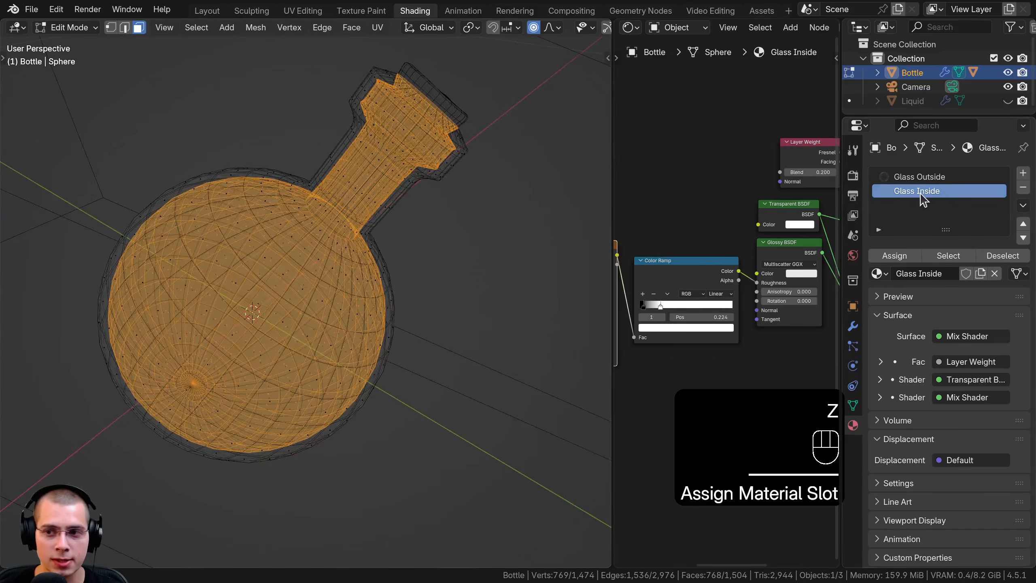
pyautogui.press('z')
pyautogui.click(399, 260)
# Leave Edit Mode, show the rendered camera view, and widen the node editor
pyautogui.press('Tab')
pyautogui.press('z')
pyautogui.click(359, 210)
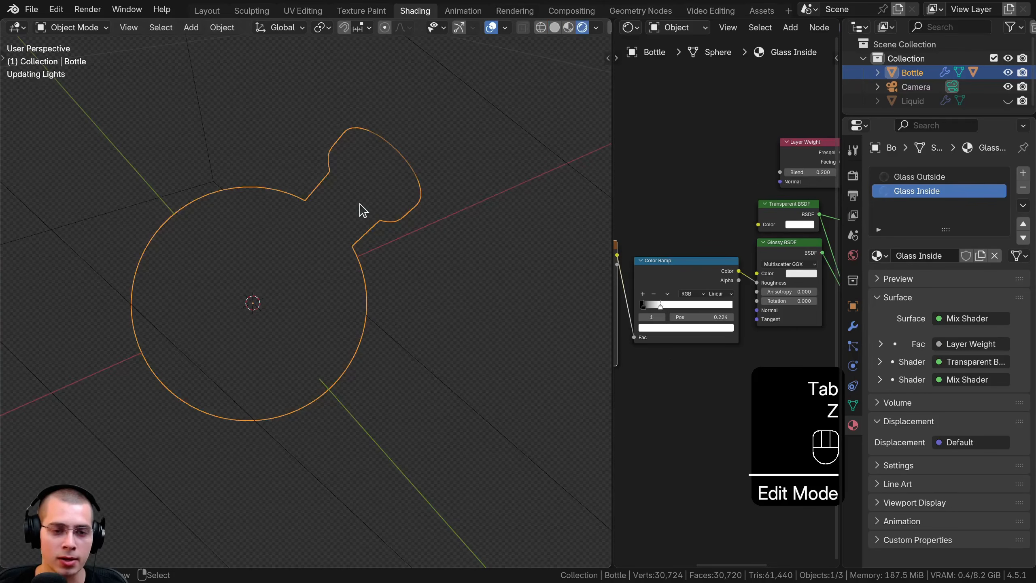
pyautogui.press('KP_0')
pyautogui.moveTo(614, 205); pyautogui.dragTo(348, 208)
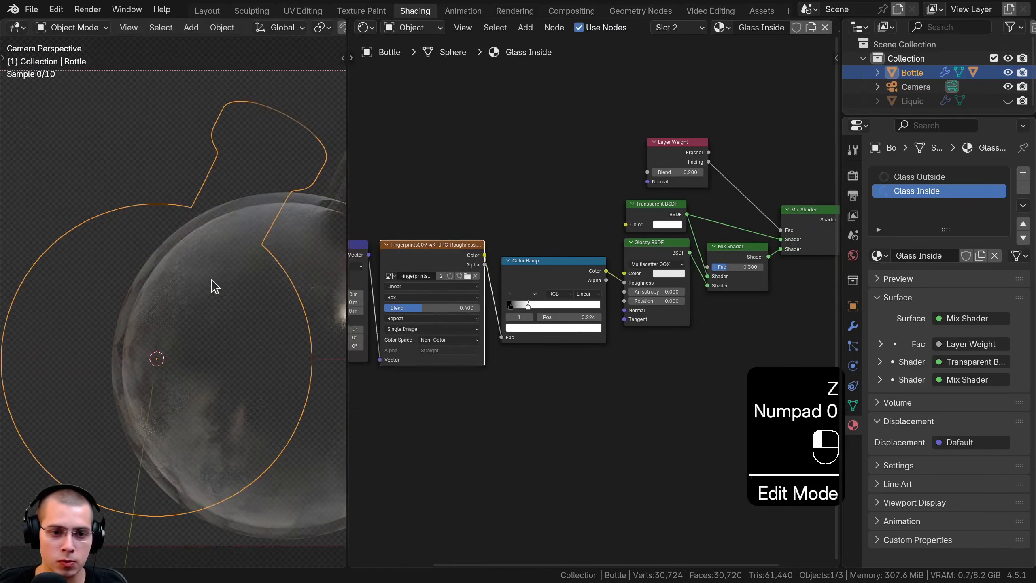
# Delete the fingerprint texture nodes, including their coordinates, mapping, scale value and Color Ramp, from the Glass Inside material and inspect the bottle
pyautogui.moveTo(539, 266); pyautogui.dragTo(684, 231, button='middle')
pyautogui.press('a')
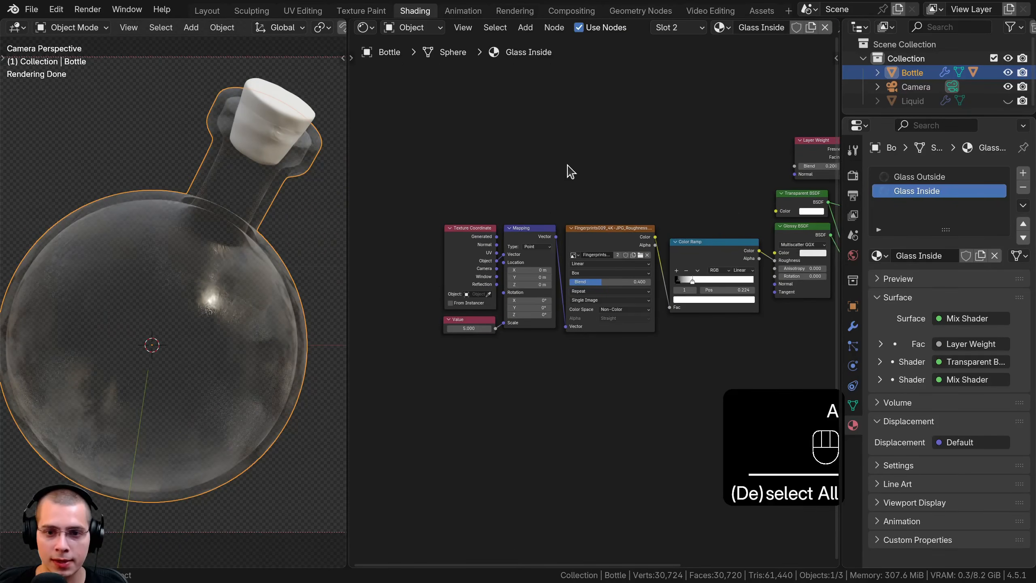
pyautogui.moveTo(412, 122); pyautogui.dragTo(711, 342)
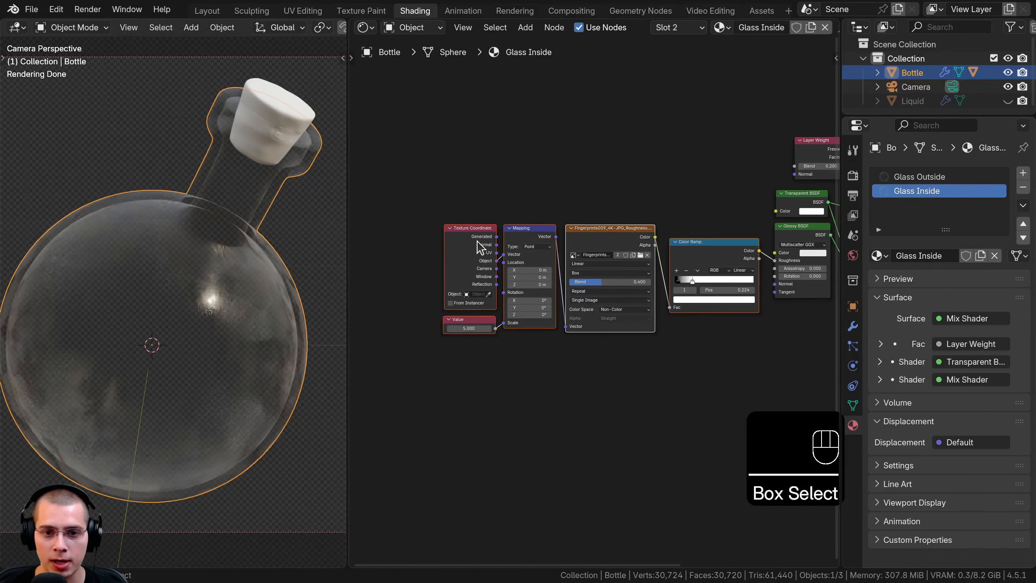
pyautogui.moveTo(592, 245); pyautogui.dragTo(583, 249, button='middle')
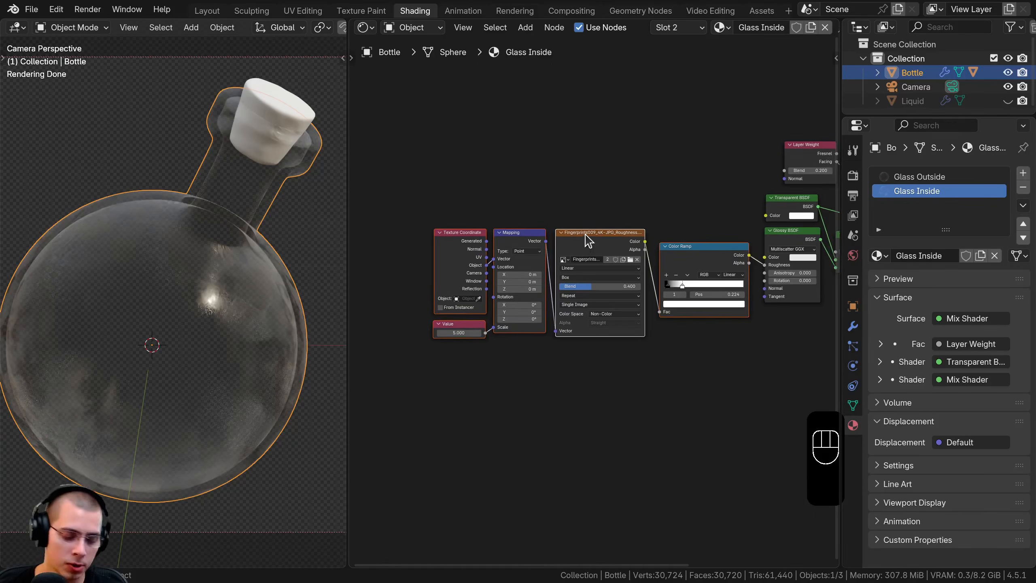
pyautogui.press('x')
pyautogui.keyDown('shift'); pyautogui.moveTo(641, 235); pyautogui.dragTo(414, 252, button='middle'); pyautogui.keyUp('shift')
pyautogui.scroll(5, 519, 269)
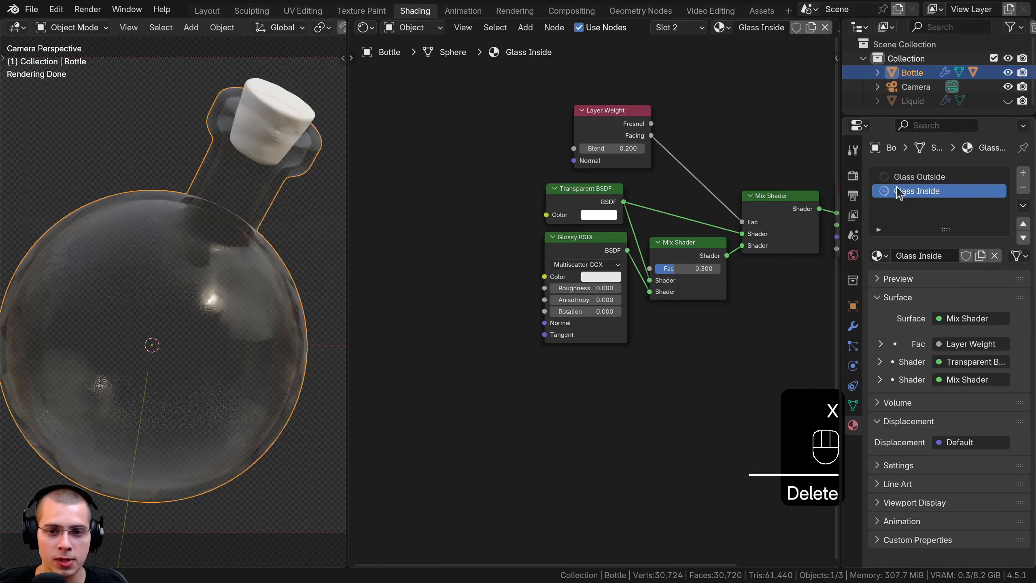
pyautogui.moveTo(614, 192); pyautogui.dragTo(536, 234, button='middle')
pyautogui.keyDown('shift'); pyautogui.moveTo(127, 297); pyautogui.dragTo(155, 285, button='middle'); pyautogui.keyUp('shift')
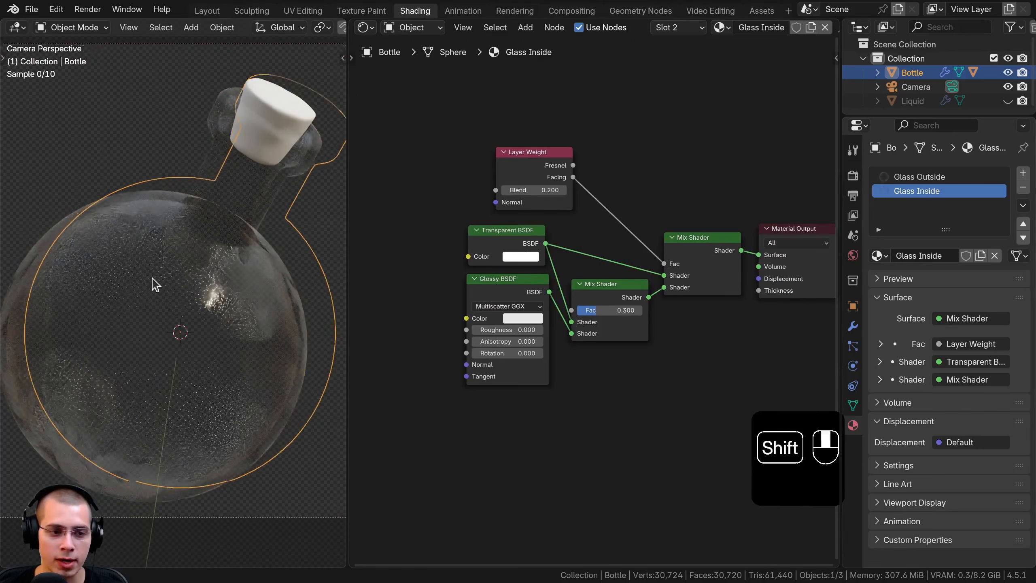
pyautogui.scroll(-2, 135, 419)
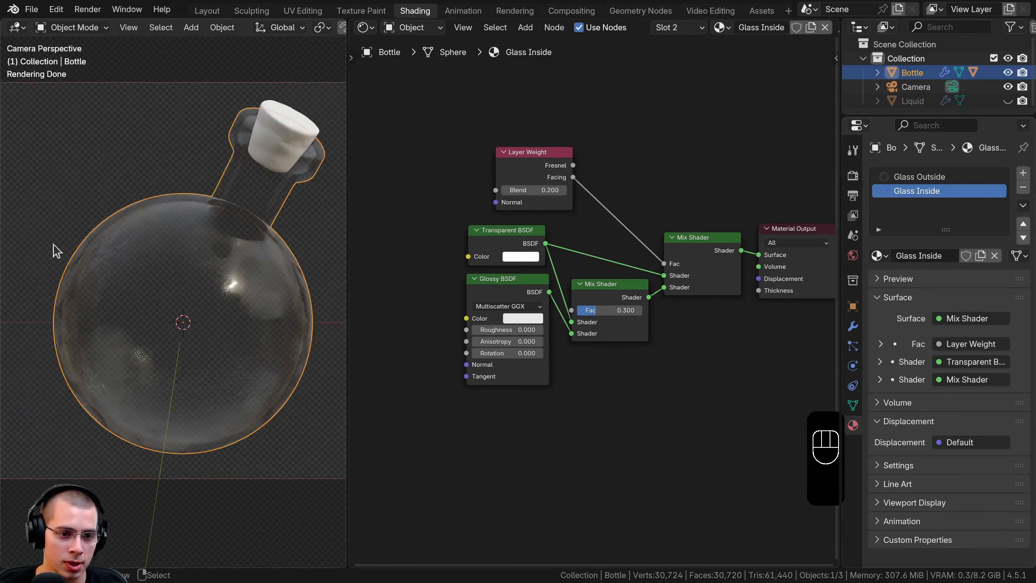
pyautogui.keyDown('shift'); pyautogui.moveTo(197, 315); pyautogui.dragTo(175, 322, button='middle'); pyautogui.keyUp('shift')
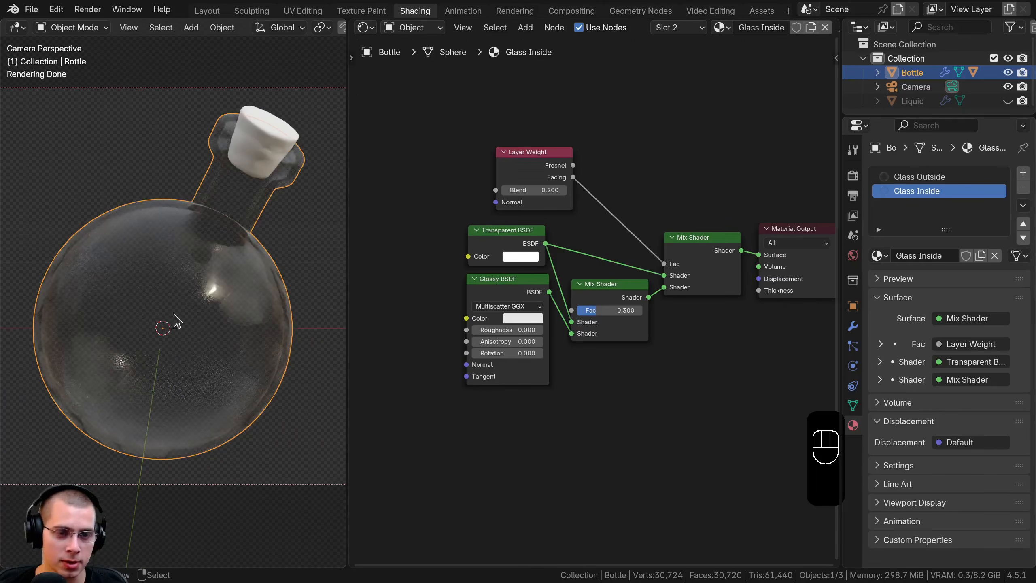
# Unhide the Liquid object and make it the only selected object
pyautogui.hotkey('alt', 'h')
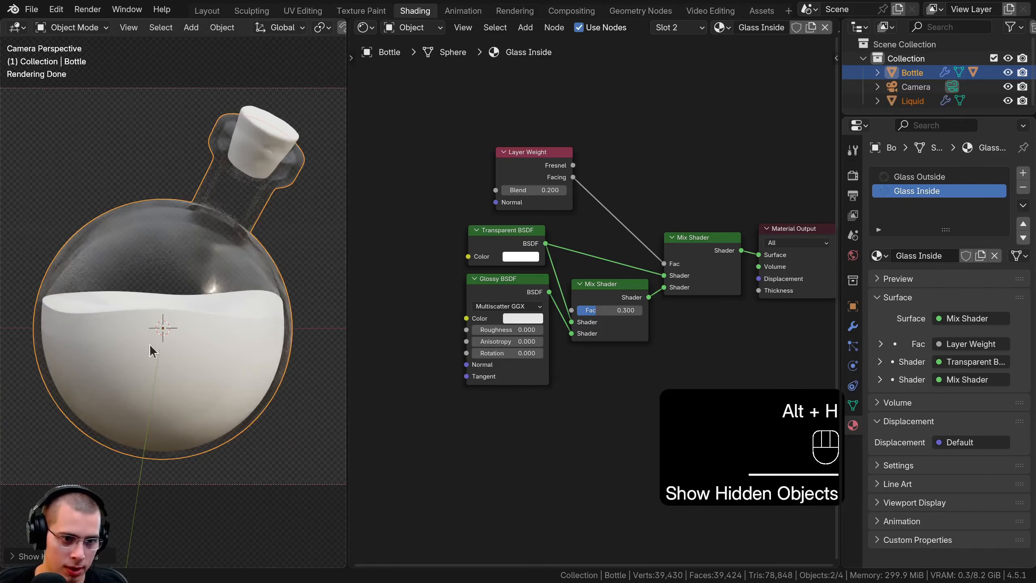
pyautogui.press('a')
pyautogui.keyDown('shift'); pyautogui.moveTo(162, 323); pyautogui.dragTo(157, 332, button='middle'); pyautogui.keyUp('shift')
pyautogui.click(128, 342)
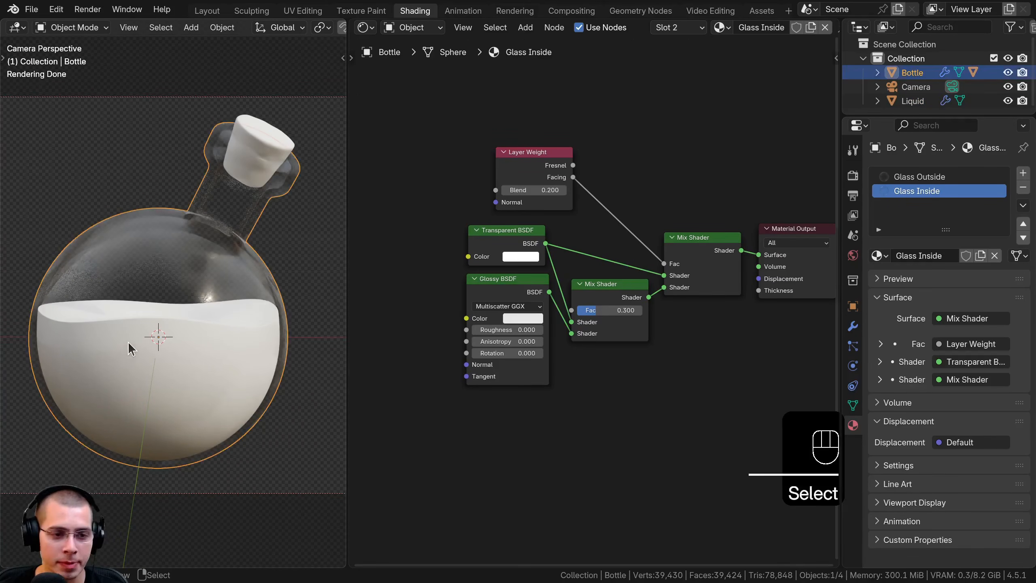
pyautogui.click(115, 330)
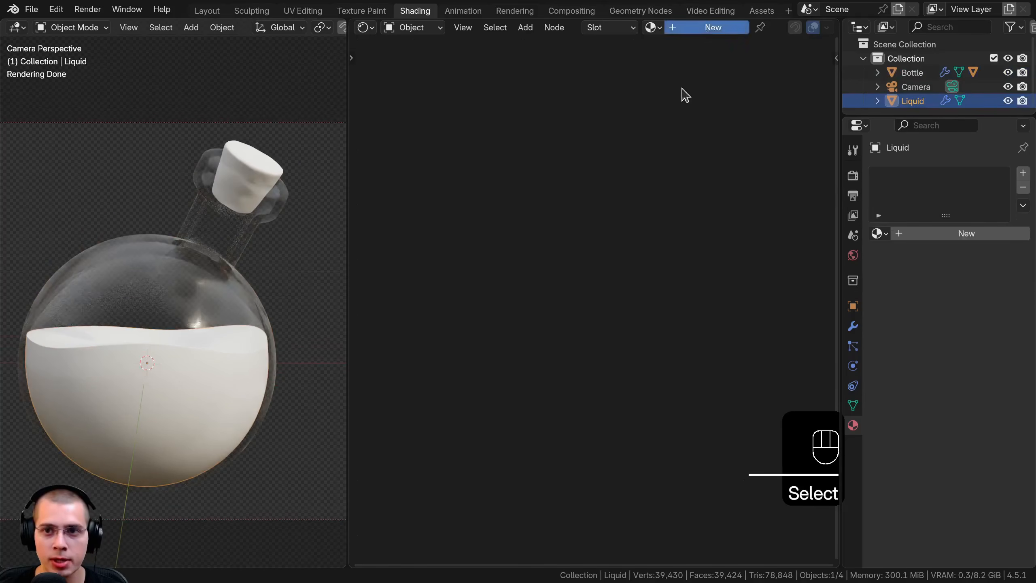
# Create a new material on the Liquid object and name it Liquid
pyautogui.click(713, 28)
pyautogui.click(755, 28)
pyautogui.write('Liq')
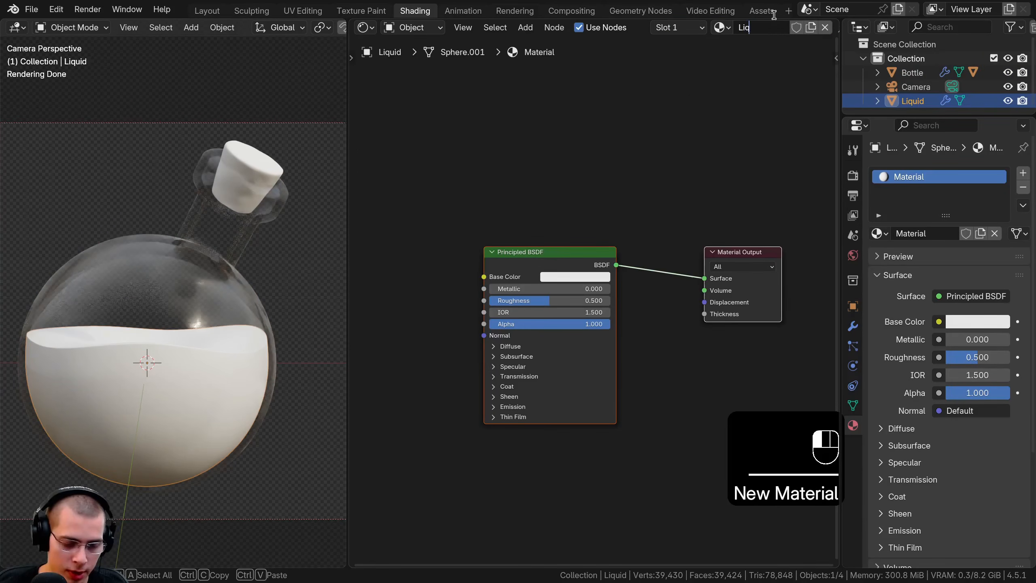
pyautogui.write('uid')
pyautogui.press('Return')
# Set the Liquid material's Principled BSDF roughness to 0.4
pyautogui.scroll(1, 538, 314)
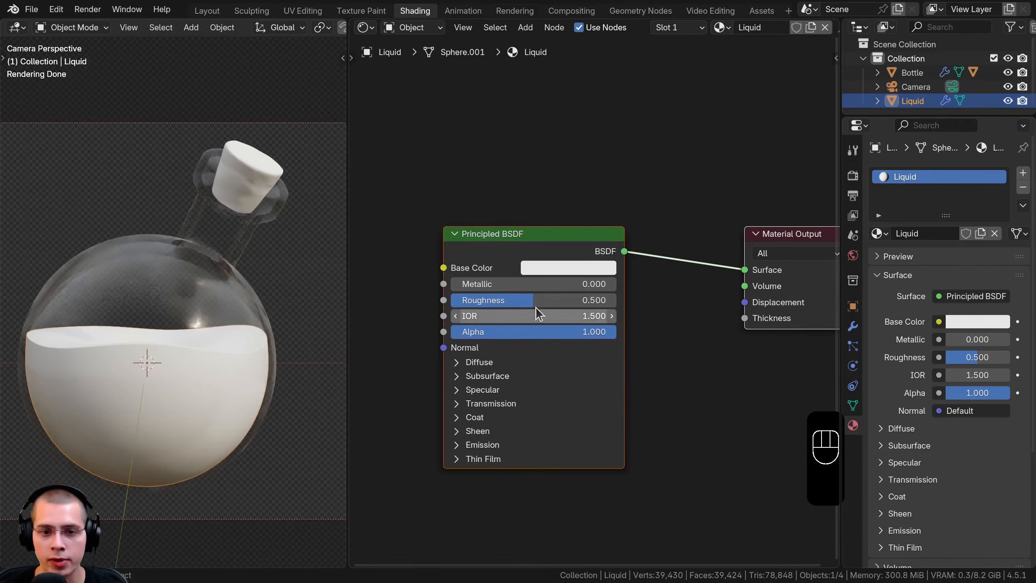
pyautogui.doubleClick(536, 304)
pyautogui.write('0.4')
pyautogui.press('Return')
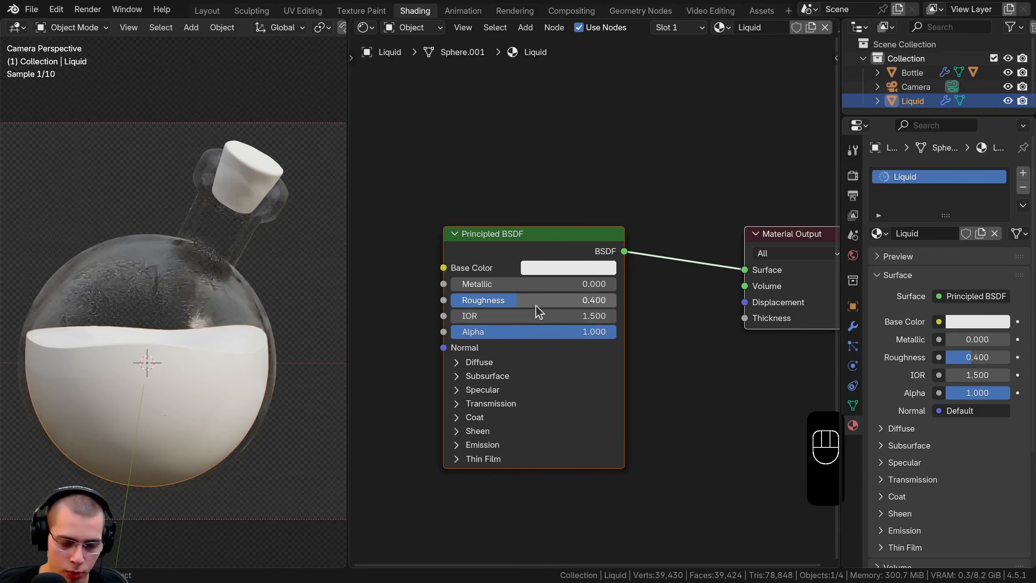
# Add a Gradient Texture node in front of the Liquid material's Principled BSDF
pyautogui.hotkey('shift', 'a')
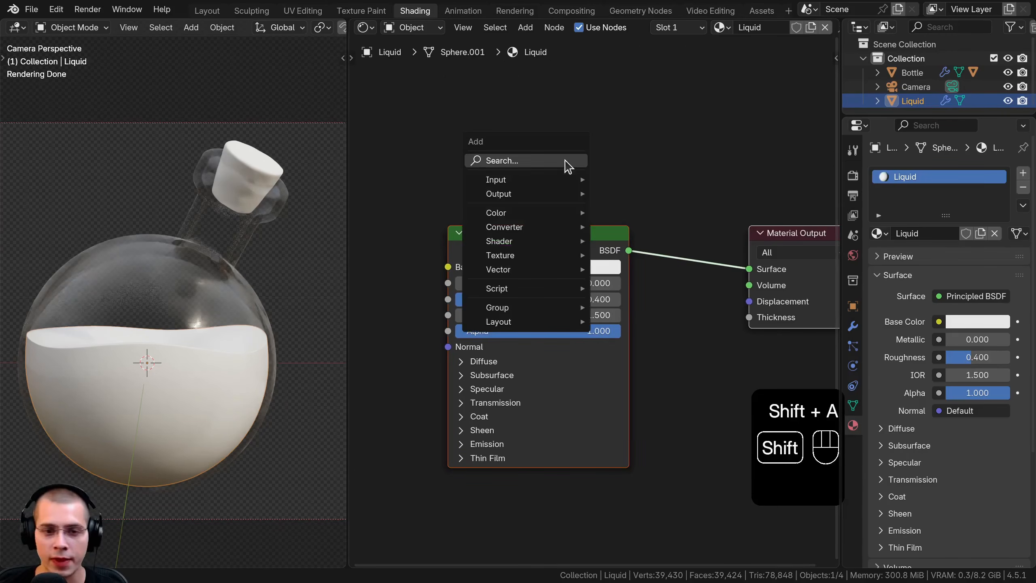
pyautogui.click(565, 159)
pyautogui.write('gran')
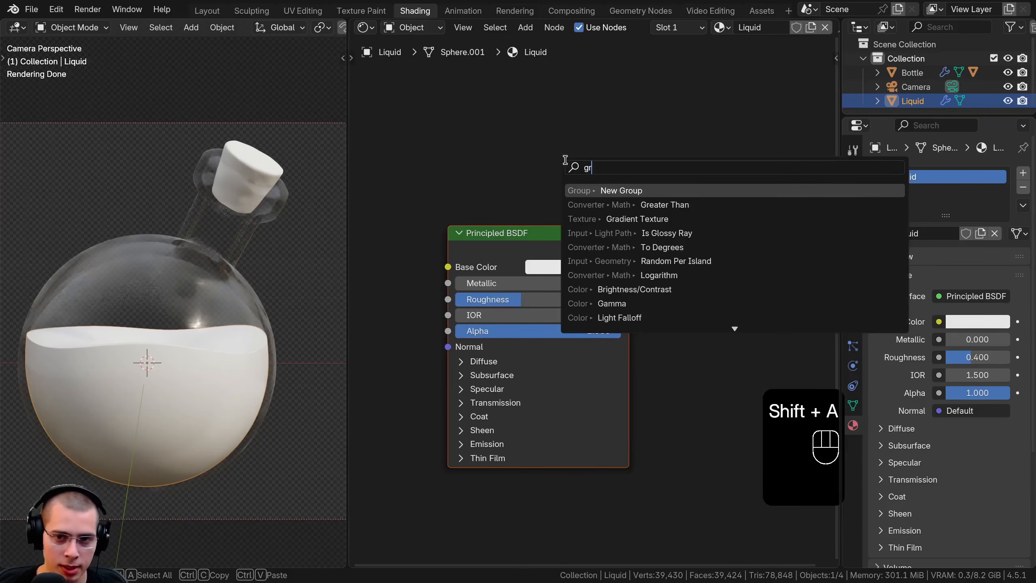
pyautogui.click(601, 221)
pyautogui.click(513, 273)
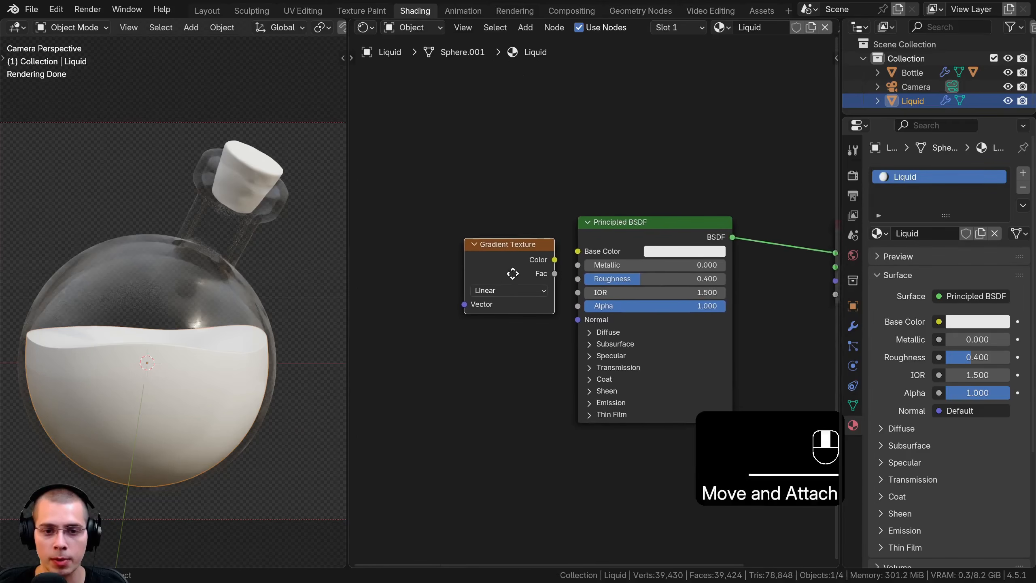
pyautogui.click(510, 250)
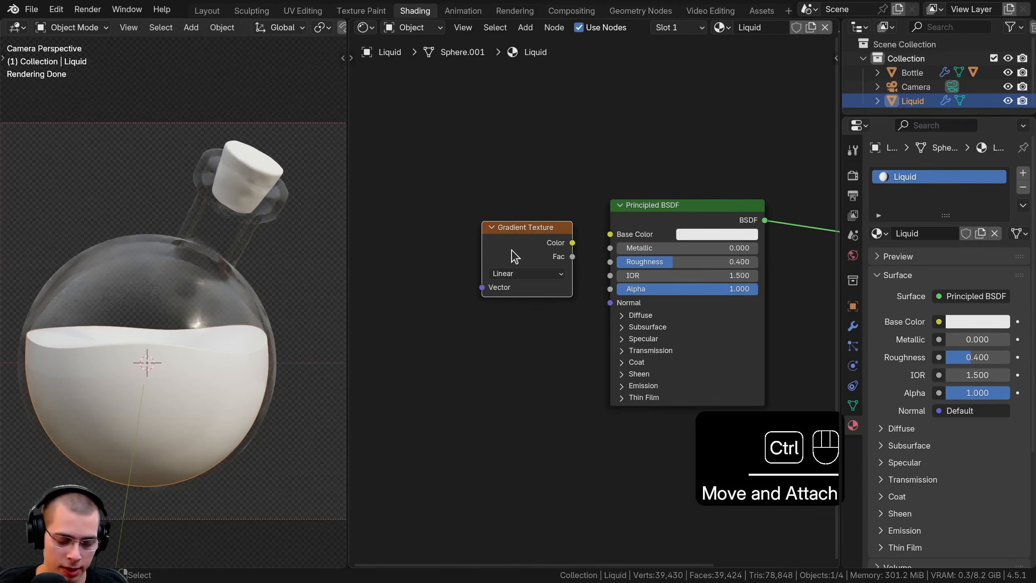
# Add Texture Coordinate and Mapping nodes to the Gradient Texture and feed the mapping with Object coordinates
pyautogui.hotkey('ctrl', 't')
pyautogui.press('a')
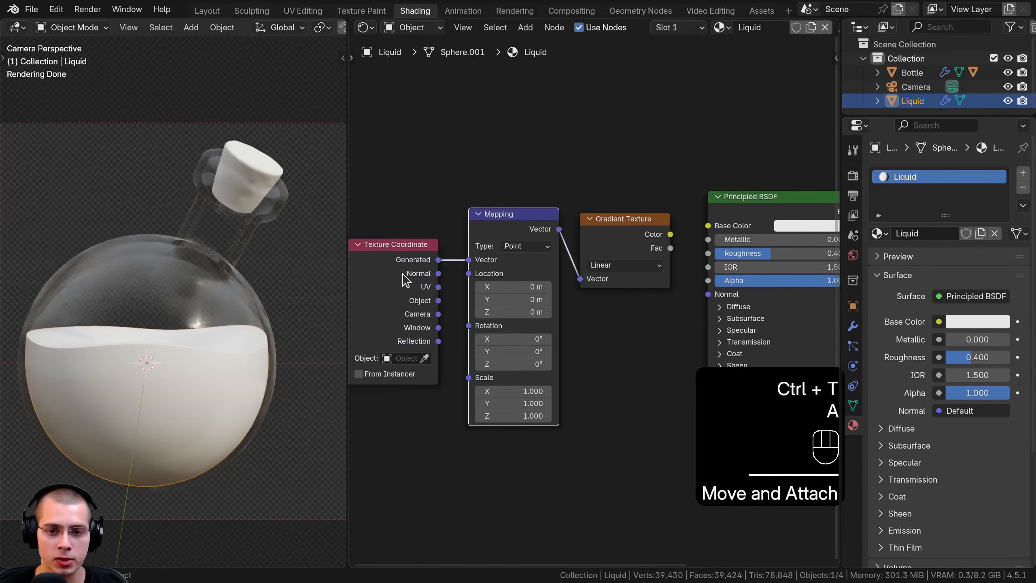
pyautogui.moveTo(404, 280); pyautogui.dragTo(468, 260)
# Link the Gradient Texture's color to the Principled BSDF's base color and check the liquid from several angles and the camera
pyautogui.moveTo(653, 248); pyautogui.dragTo(575, 248)
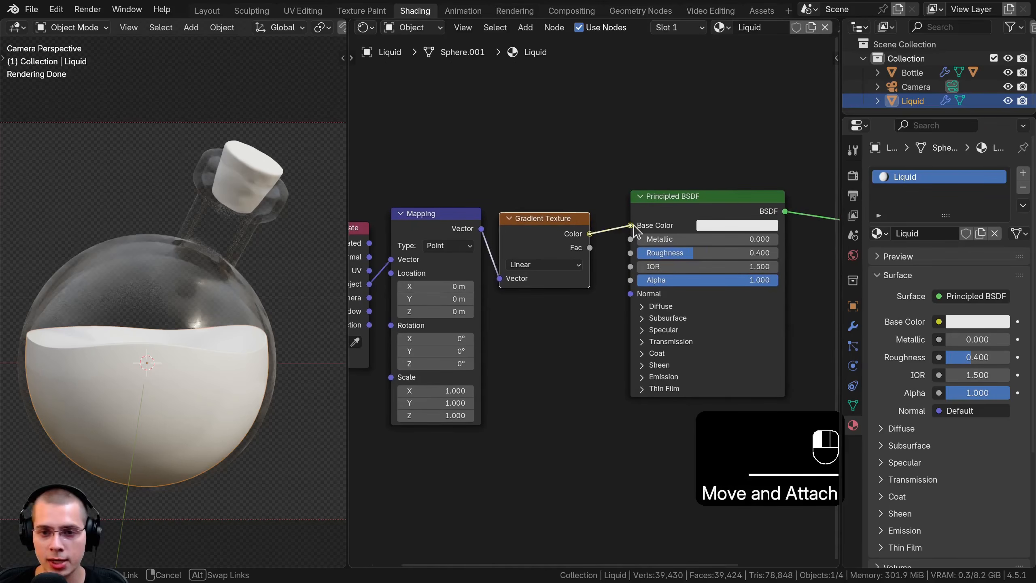
pyautogui.moveTo(634, 226); pyautogui.dragTo(631, 229)
pyautogui.keyDown('shift'); pyautogui.moveTo(200, 328); pyautogui.dragTo(201, 299, button='middle'); pyautogui.keyUp('shift')
pyautogui.scroll(-4, 193, 321)
pyautogui.moveTo(201, 299); pyautogui.dragTo(100, 291, button='middle')
pyautogui.press('KP_0')
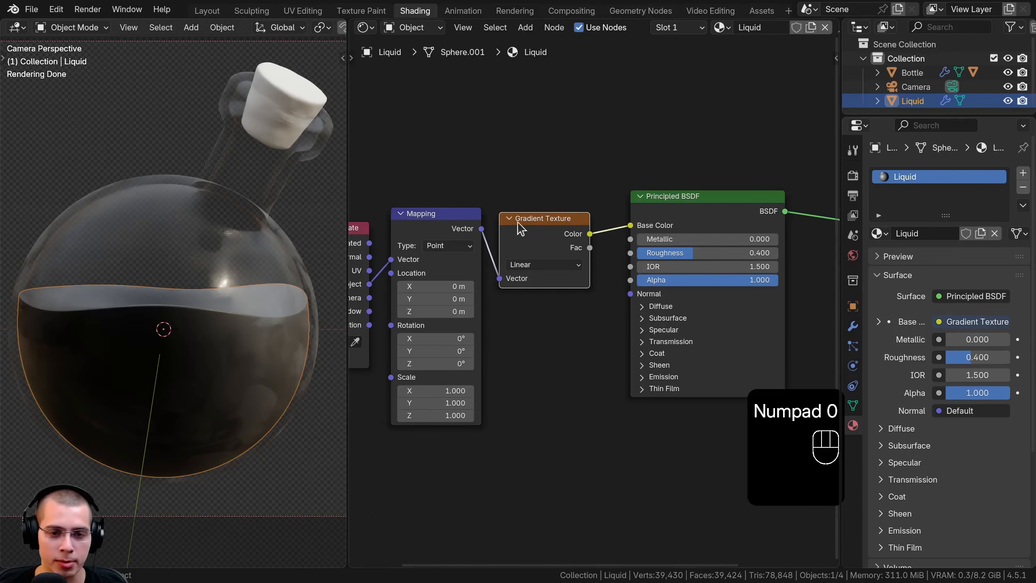
# Place the Texture Coordinate node closer to the Mapping node and try shifting the mapping's X location
pyautogui.moveTo(521, 229); pyautogui.dragTo(531, 227)
pyautogui.moveTo(416, 235); pyautogui.dragTo(418, 235)
pyautogui.moveTo(429, 242); pyautogui.dragTo(517, 227, button='middle')
pyautogui.moveTo(428, 251); pyautogui.dragTo(442, 240)
pyautogui.moveTo(524, 271); pyautogui.dragTo(562, 271)
pyautogui.rightClick(524, 271)
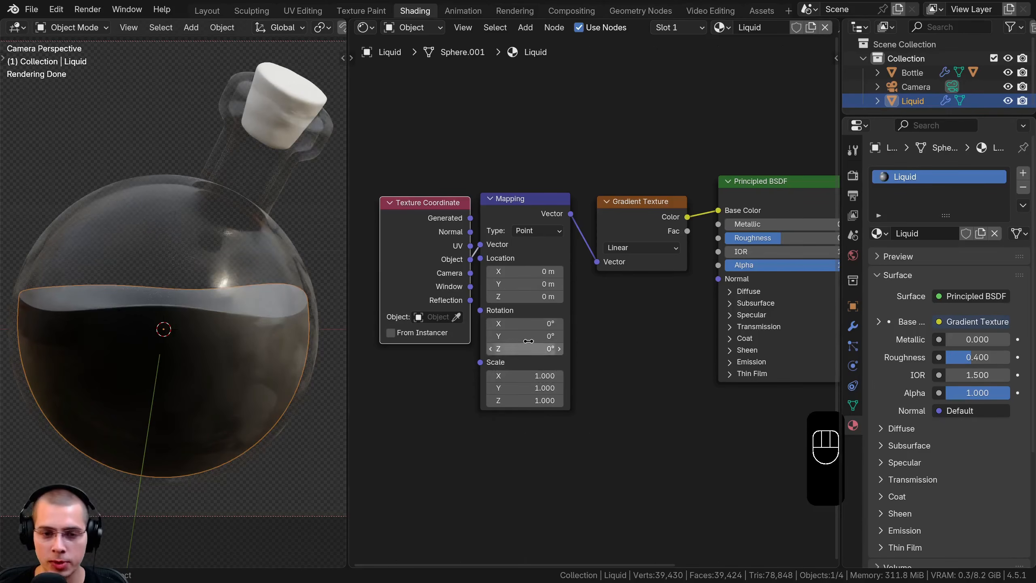
# Set the Mapping node's Y rotation to 90° and its X location to 0.3 m
pyautogui.click(538, 338)
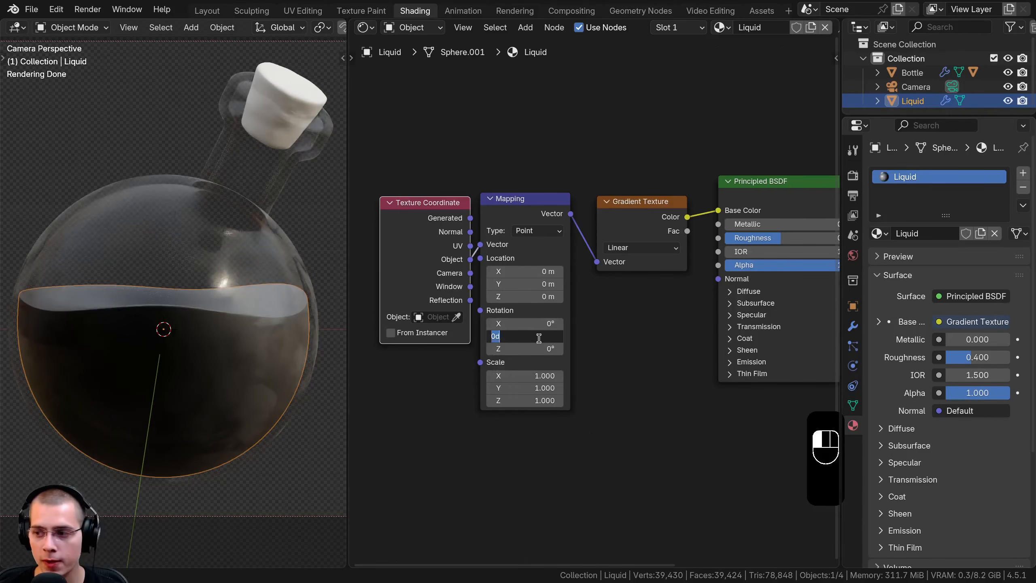
pyautogui.write('90')
pyautogui.press('Return')
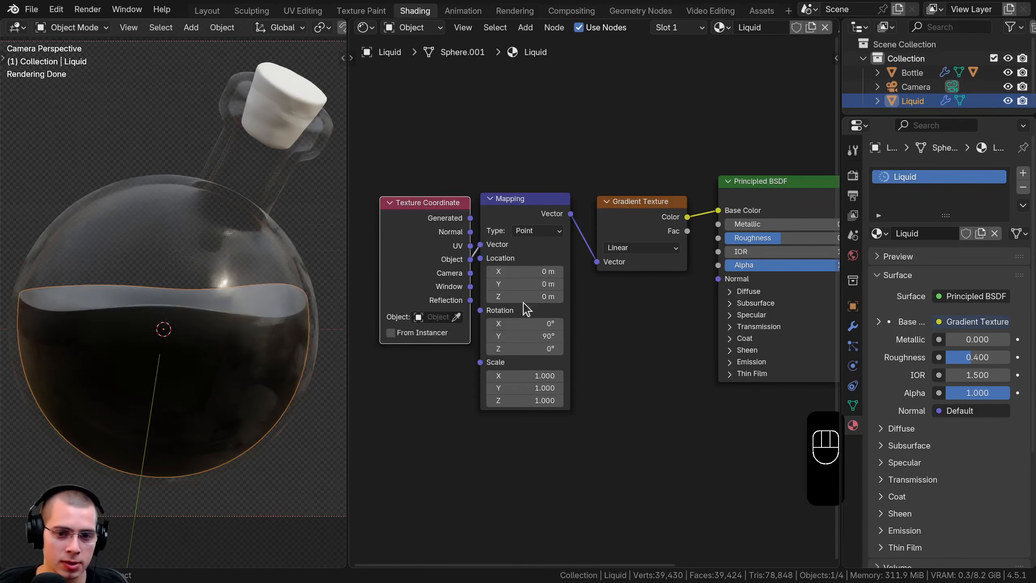
pyautogui.keyDown('shift'); pyautogui.moveTo(526, 271); pyautogui.dragTo(559, 272); pyautogui.keyUp('shift')
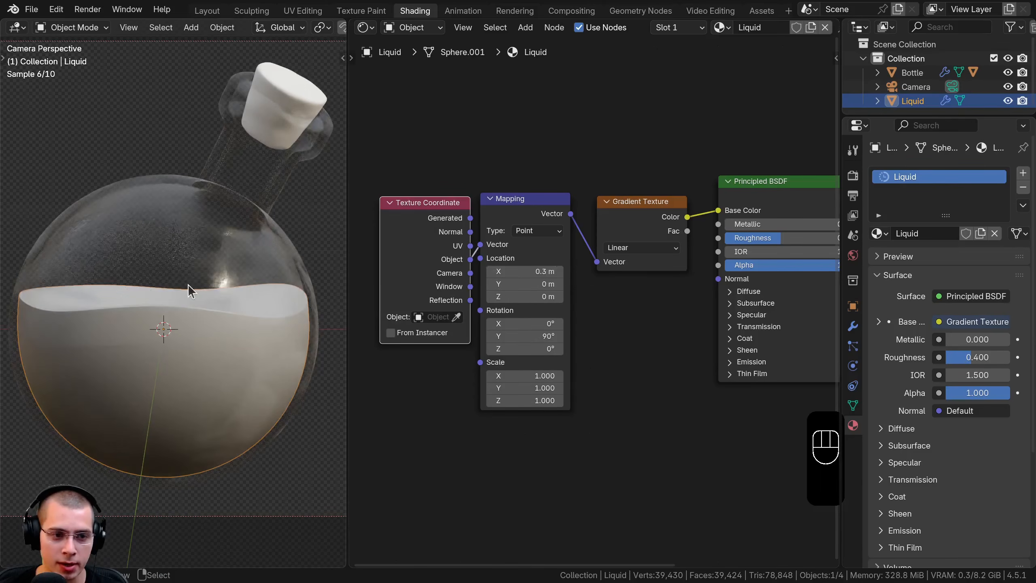
# Preview the Gradient Texture directly on the liquid and inspect it from different angles
pyautogui.keyDown('ctrl'); pyautogui.keyDown('shift'); pyautogui.click(643, 206); pyautogui.keyUp('shift'); pyautogui.keyUp('ctrl')
pyautogui.moveTo(228, 367); pyautogui.dragTo(196, 264, button='middle')
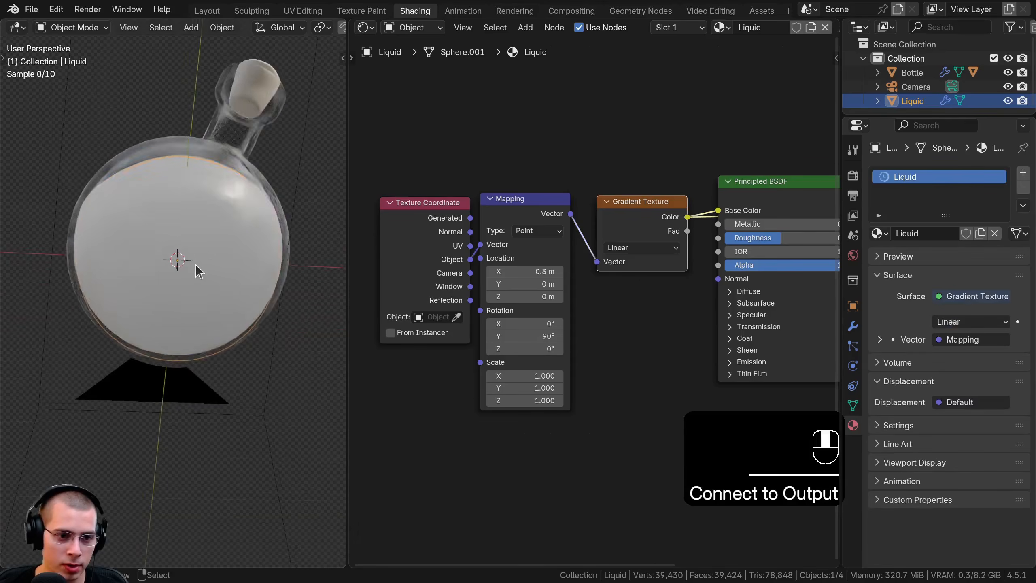
pyautogui.moveTo(161, 324); pyautogui.dragTo(178, 203, button='middle')
# Space out the texture nodes, insert a Color Ramp between the Gradient Texture and base color, and reconnect the Principled BSDF to the output
pyautogui.moveTo(423, 152); pyautogui.dragTo(627, 304)
pyautogui.press('g')
pyautogui.click(485, 289)
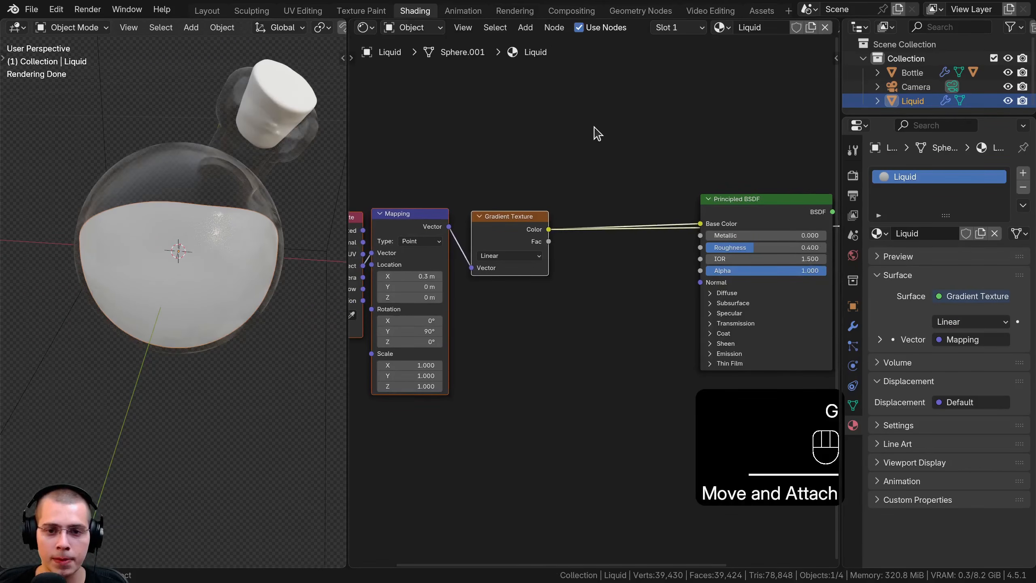
pyautogui.hotkey('shift', 'a')
pyautogui.write('ramp')
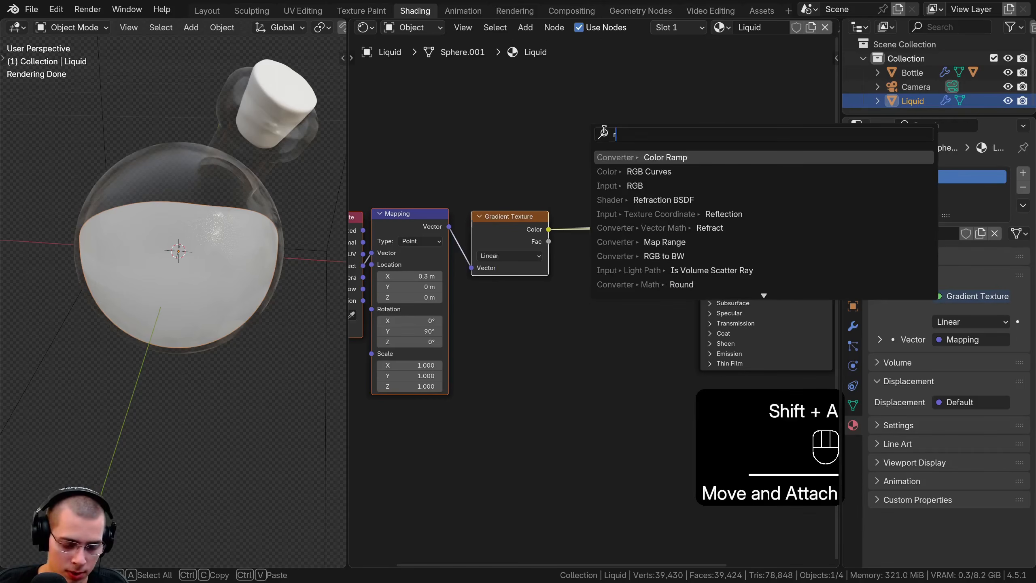
pyautogui.click(634, 162)
pyautogui.click(554, 273)
pyautogui.keyDown('ctrl'); pyautogui.keyDown('shift'); pyautogui.click(740, 214); pyautogui.keyUp('shift'); pyautogui.keyUp('ctrl')
pyautogui.moveTo(618, 288); pyautogui.dragTo(617, 229)
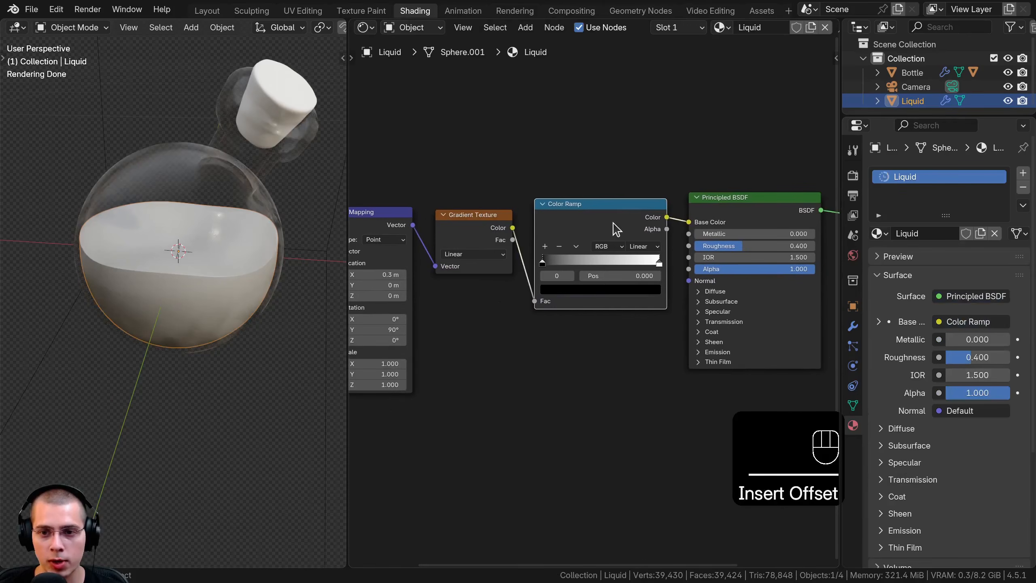
# Move the Principled BSDF closer to the Color Ramp and place the Material Output node just after it
pyautogui.click(764, 199)
pyautogui.moveTo(766, 201); pyautogui.dragTo(707, 213, button='middle')
pyautogui.moveTo(678, 210); pyautogui.dragTo(669, 209)
pyautogui.moveTo(668, 209); pyautogui.dragTo(569, 216, button='middle')
pyautogui.moveTo(732, 195); pyautogui.dragTo(776, 274)
pyautogui.press('g')
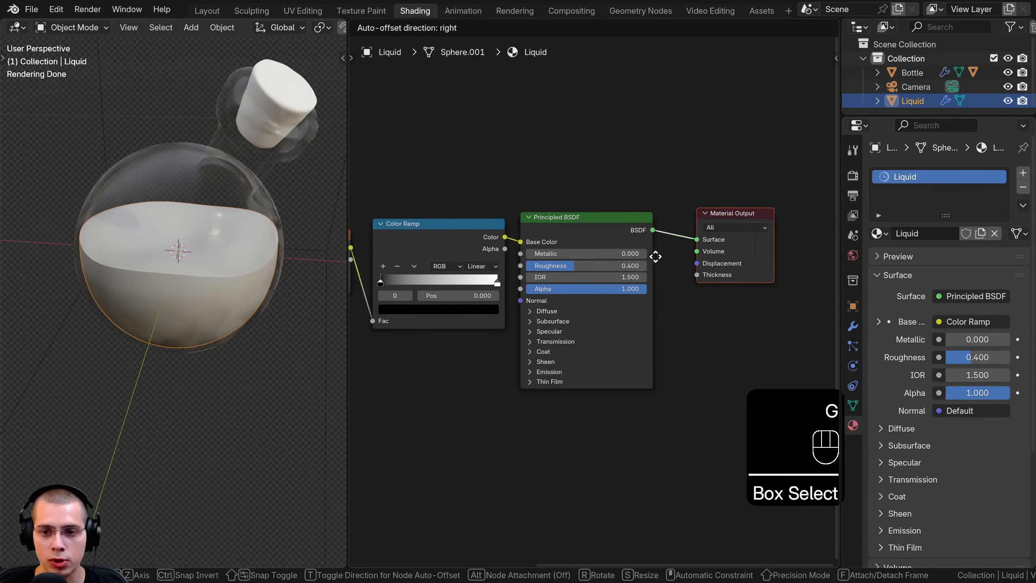
pyautogui.click(655, 256)
# Bring the Color Ramp's black and white stops close together, with the white stop at 0.317, and check the liquid's gradient
pyautogui.moveTo(563, 261); pyautogui.dragTo(724, 261, button='middle')
pyautogui.moveTo(645, 284); pyautogui.dragTo(659, 282)
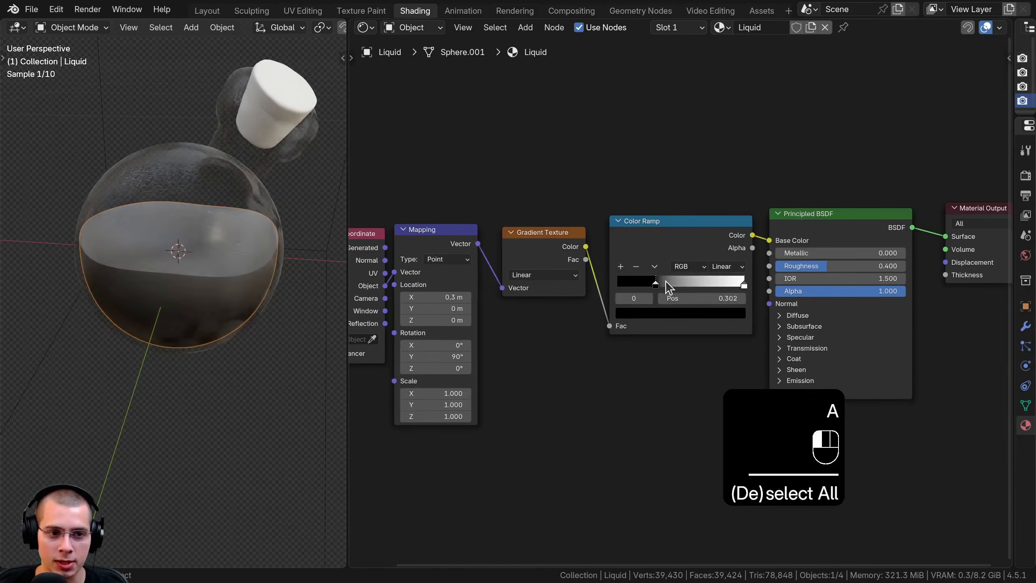
pyautogui.moveTo(737, 281); pyautogui.dragTo(663, 281)
pyautogui.click(649, 279)
pyautogui.moveTo(649, 281); pyautogui.dragTo(654, 280)
pyautogui.moveTo(266, 309); pyautogui.dragTo(160, 222, button='middle')
pyautogui.moveTo(654, 282); pyautogui.dragTo(657, 282)
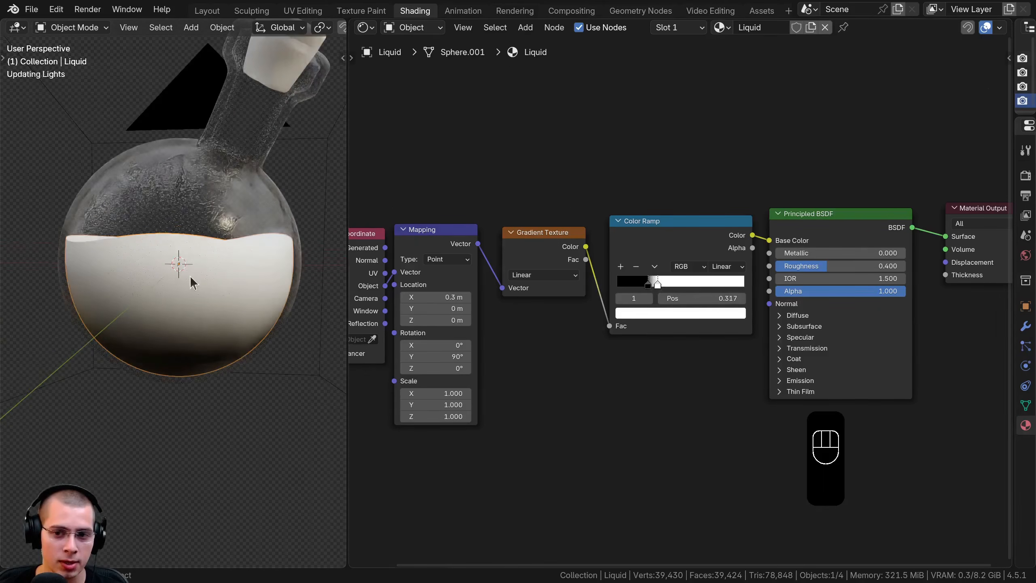
# Set the Mapping node's X location to 0.08 m
pyautogui.scroll(1, 463, 322)
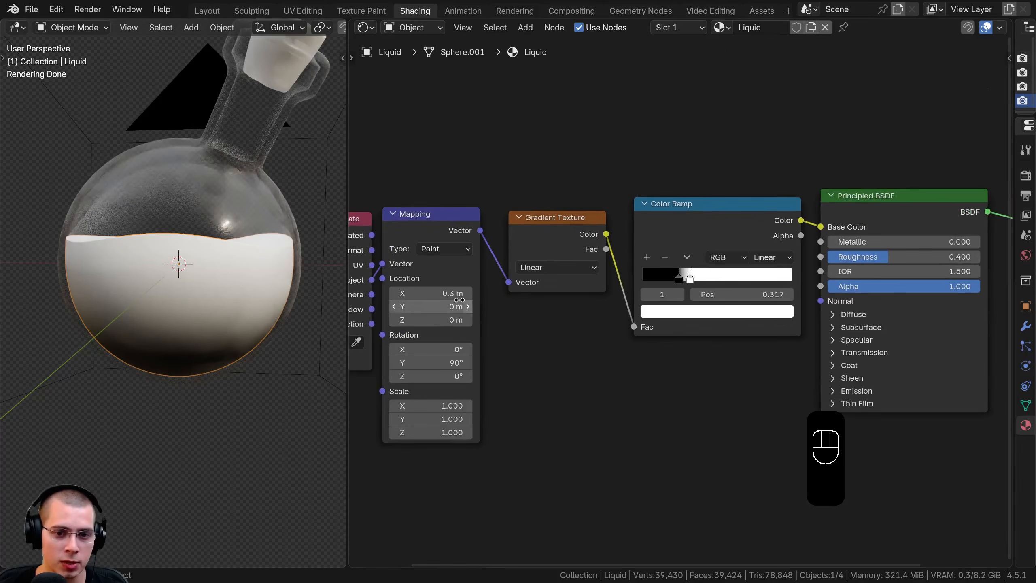
pyautogui.moveTo(432, 362)
pyautogui.mouseDown()
pyautogui.moveTo(457, 363)
pyautogui.moveTo(393, 362)
pyautogui.mouseUp()
pyautogui.rightClick(393, 362)
pyautogui.keyDown('shift'); pyautogui.moveTo(160, 355); pyautogui.dragTo(167, 340, button='middle'); pyautogui.keyUp('shift')
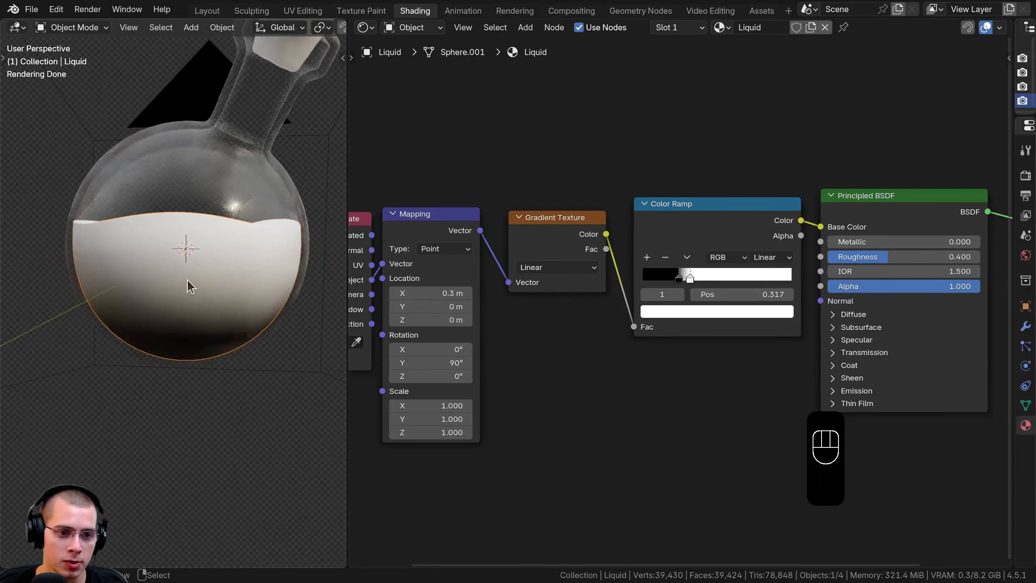
pyautogui.moveTo(190, 287); pyautogui.dragTo(244, 261, button='middle')
pyautogui.scroll(1, 245, 261)
pyautogui.keyDown('shift'); pyautogui.moveTo(440, 294); pyautogui.dragTo(431, 293); pyautogui.keyUp('shift')
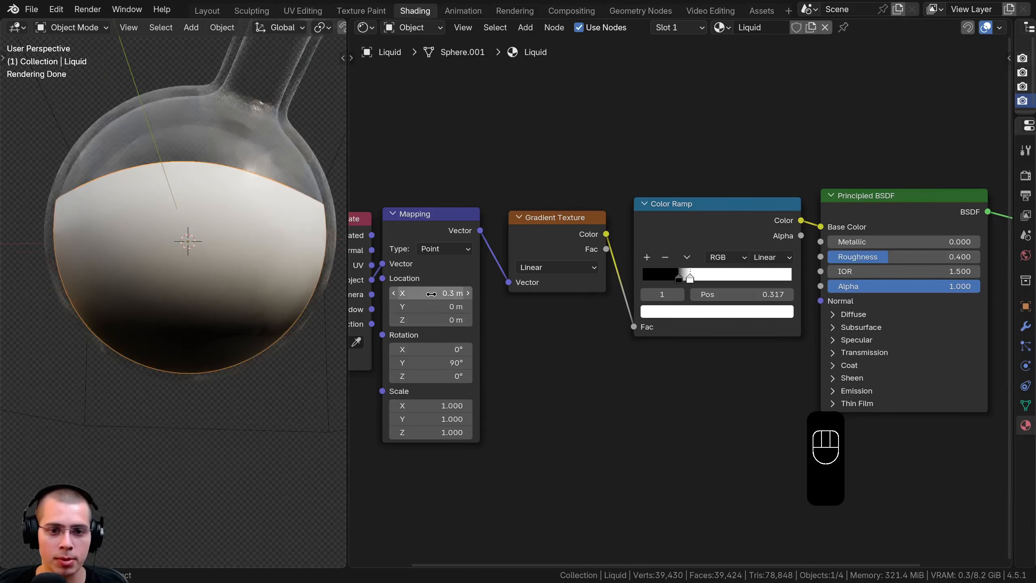
pyautogui.click(444, 294)
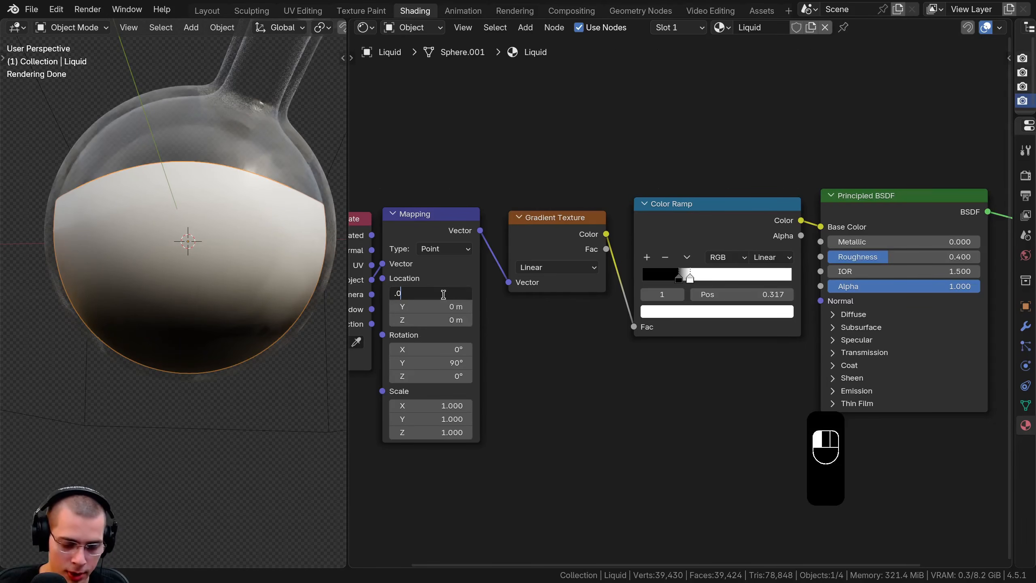
pyautogui.press('Return')
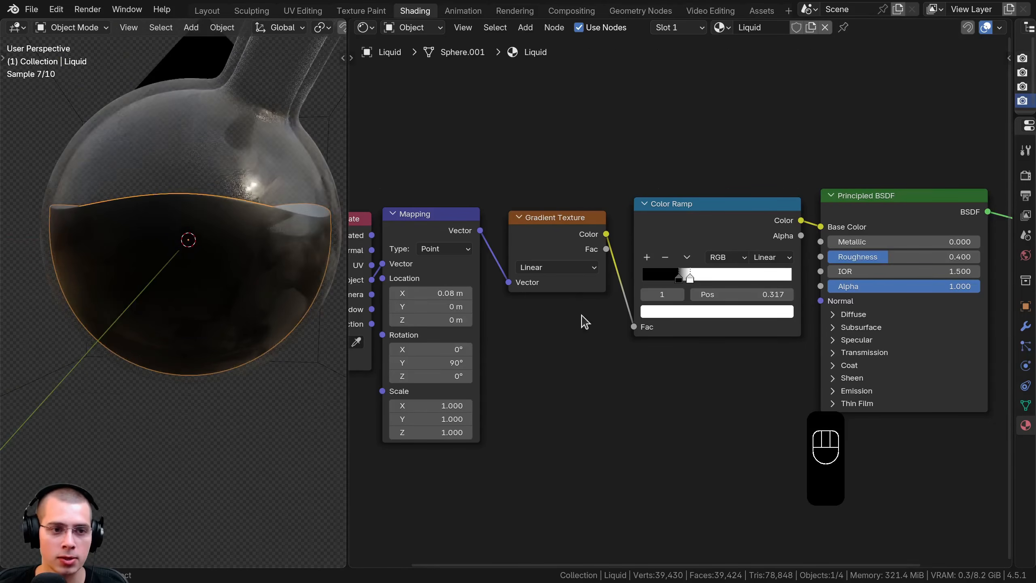
# Shift the Color Ramp's black stop to 0.035 and its white stop to 0.088
pyautogui.moveTo(680, 281)
pyautogui.mouseDown()
pyautogui.moveTo(643, 277)
pyautogui.moveTo(687, 282)
pyautogui.moveTo(665, 282)
pyautogui.mouseUp()
pyautogui.scroll(4, 666, 281)
pyautogui.moveTo(606, 252); pyautogui.dragTo(627, 246)
pyautogui.moveTo(204, 343); pyautogui.dragTo(252, 261, button='middle')
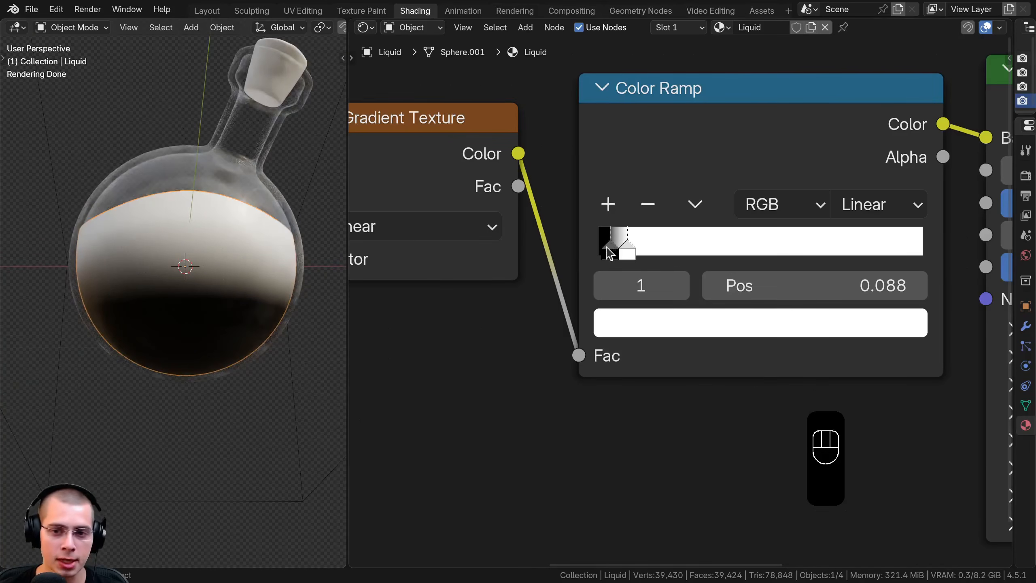
# Change the Color Ramp's black stop to a deep blue-violet
pyautogui.click(608, 251)
pyautogui.scroll(-1, 618, 369)
pyautogui.click(628, 369)
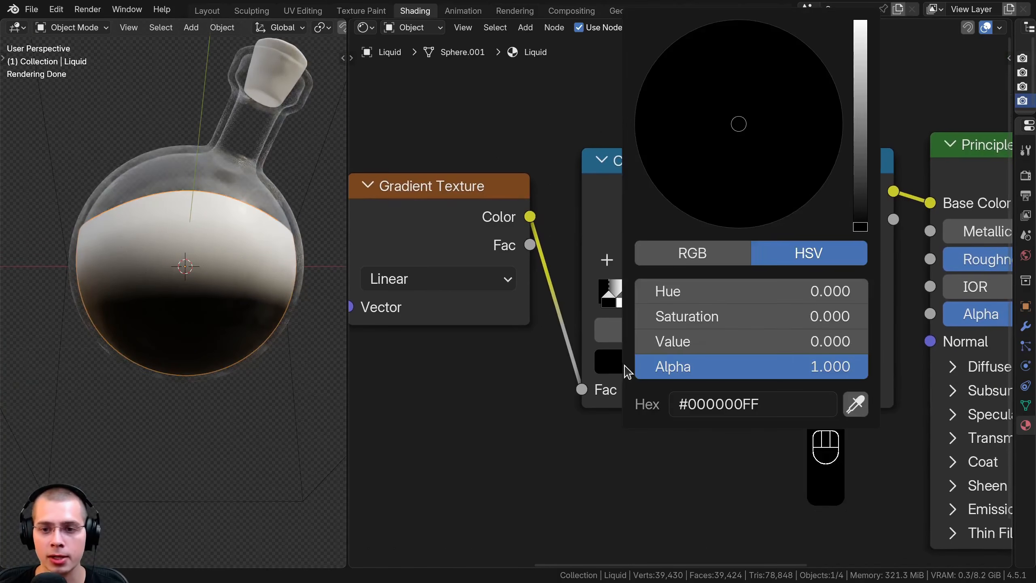
pyautogui.moveTo(861, 220); pyautogui.dragTo(861, 87)
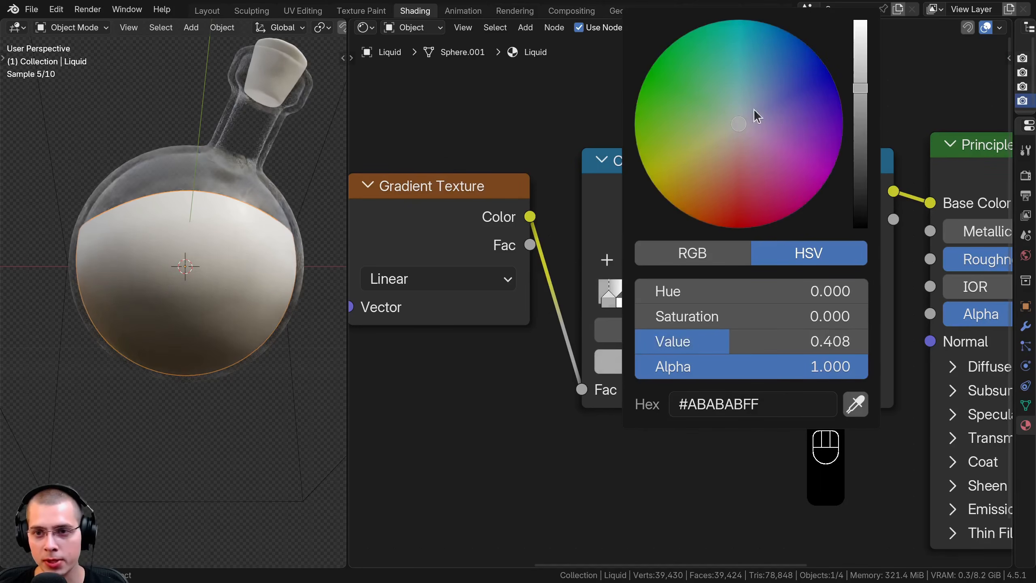
pyautogui.moveTo(749, 138)
pyautogui.mouseDown()
pyautogui.moveTo(848, 112)
pyautogui.moveTo(860, 83)
pyautogui.mouseUp()
pyautogui.moveTo(768, 330); pyautogui.dragTo(764, 330, button='middle')
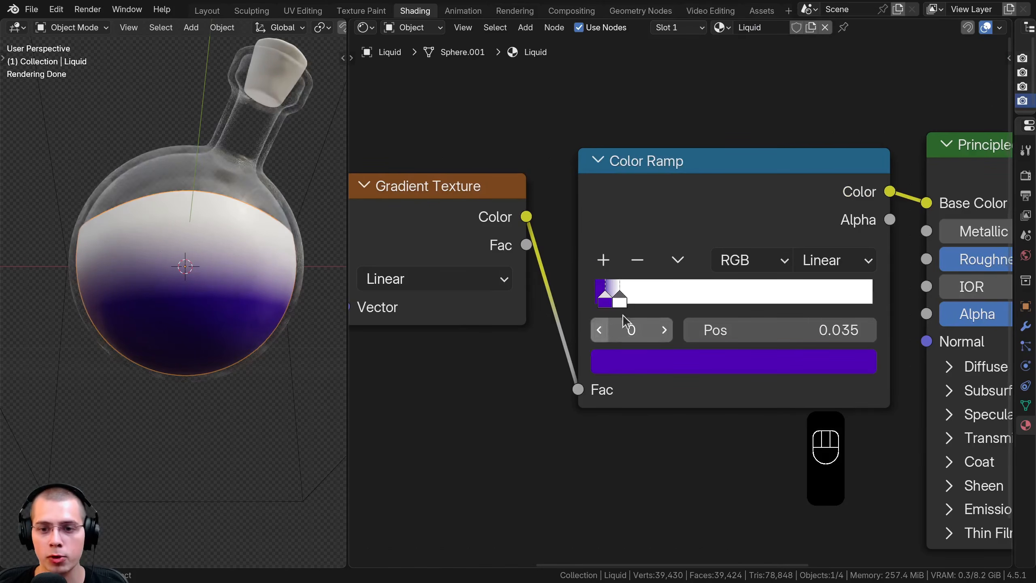
# Change the Color Ramp's white stop to a fully saturated red and view the liquid from another angle
pyautogui.click(619, 300)
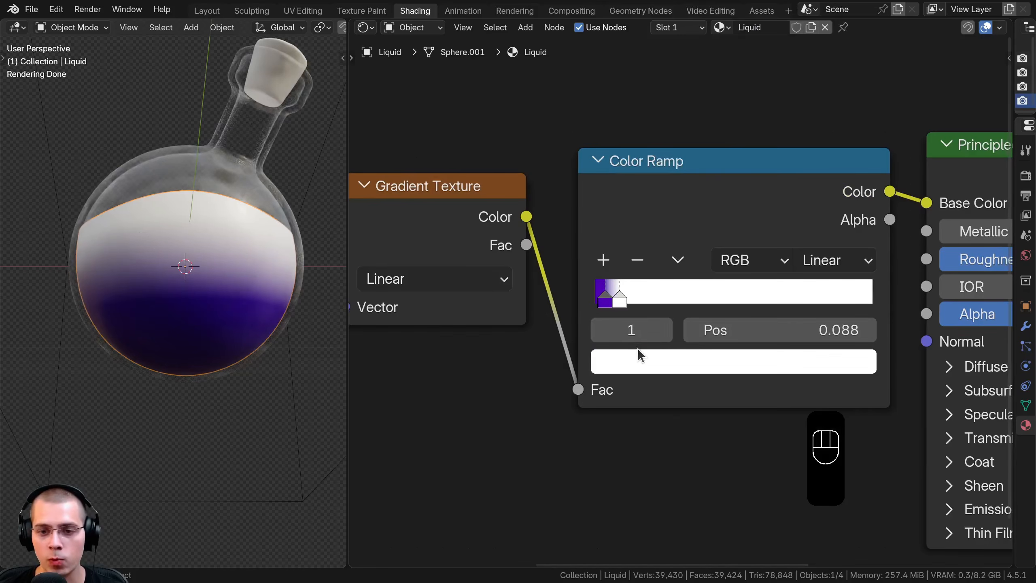
pyautogui.click(638, 354)
pyautogui.moveTo(738, 152); pyautogui.dragTo(732, 225)
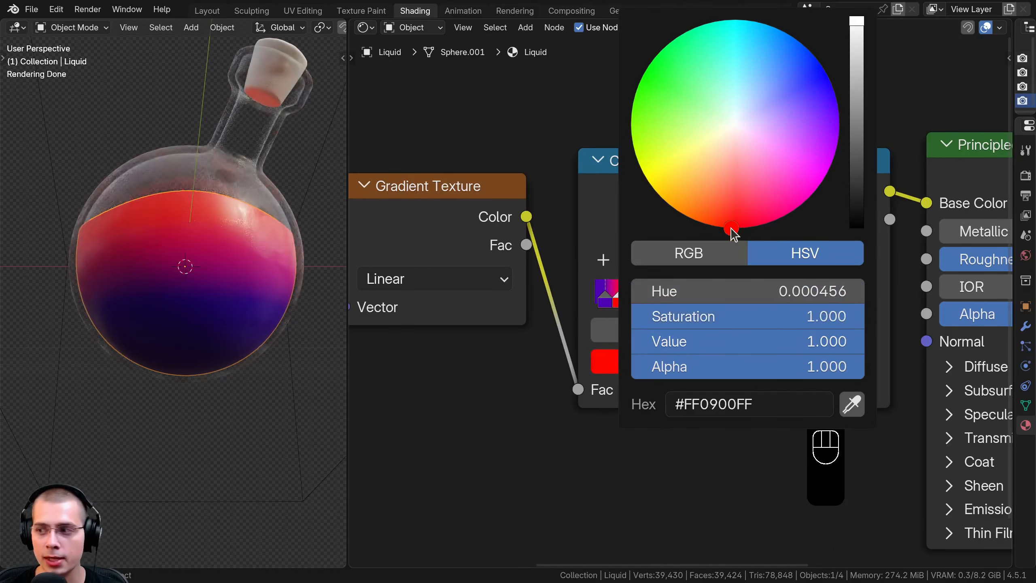
pyautogui.moveTo(335, 378)
pyautogui.mouseDown(button='middle')
pyautogui.moveTo(276, 369)
pyautogui.moveTo(216, 206)
pyautogui.mouseUp(button='middle')
pyautogui.moveTo(215, 206); pyautogui.dragTo(242, 307, button='middle')
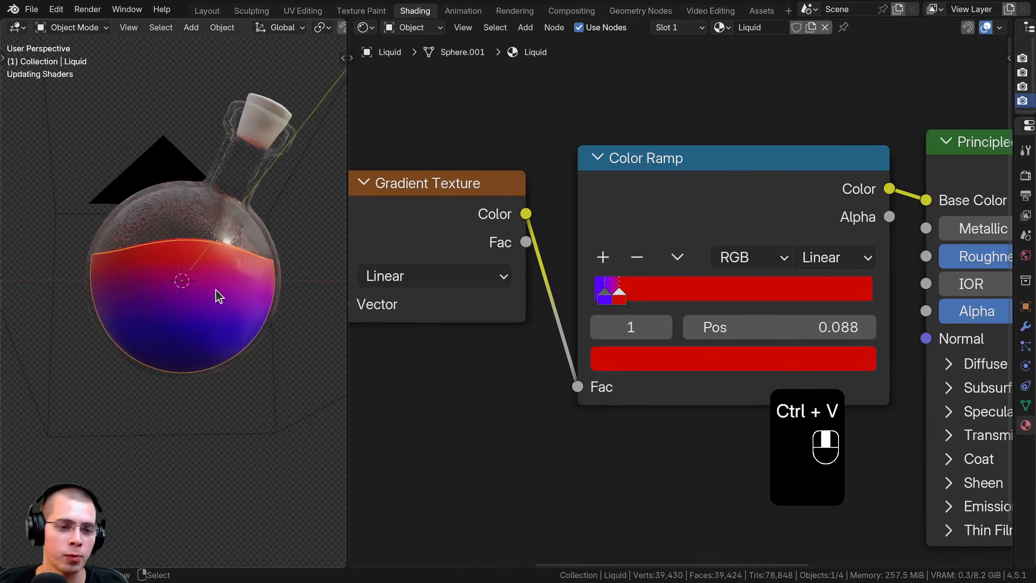
# Brighten the Color Ramp's violet stop and slightly darken its red stop, checking both stop colors
pyautogui.scroll(1, 256, 287)
pyautogui.scroll(1, 611, 288)
pyautogui.moveTo(611, 287); pyautogui.dragTo(590, 278, button='middle')
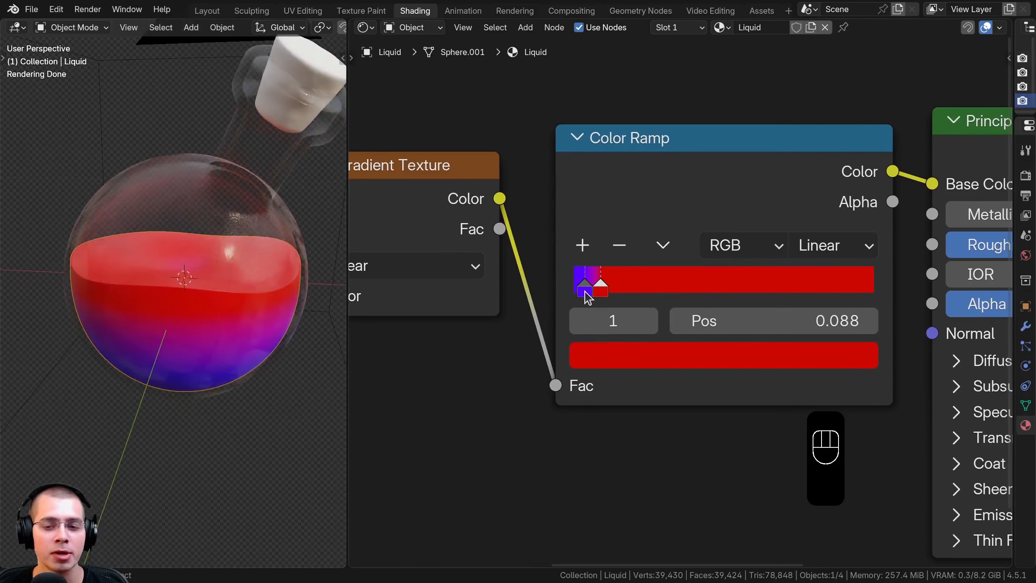
pyautogui.scroll(-1, 632, 320)
pyautogui.moveTo(640, 327); pyautogui.dragTo(620, 446, button='middle')
pyautogui.click(620, 445)
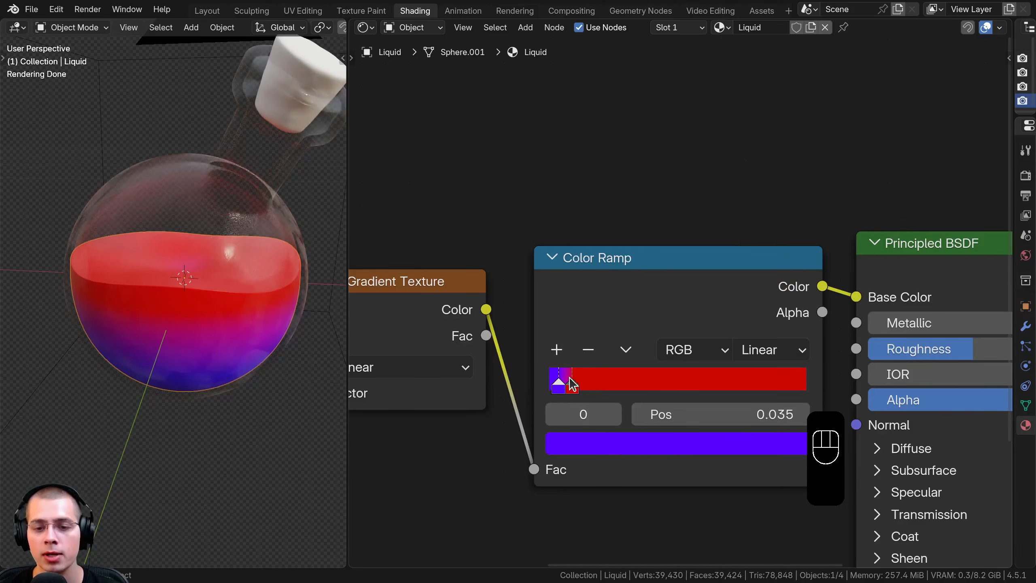
pyautogui.click(604, 448)
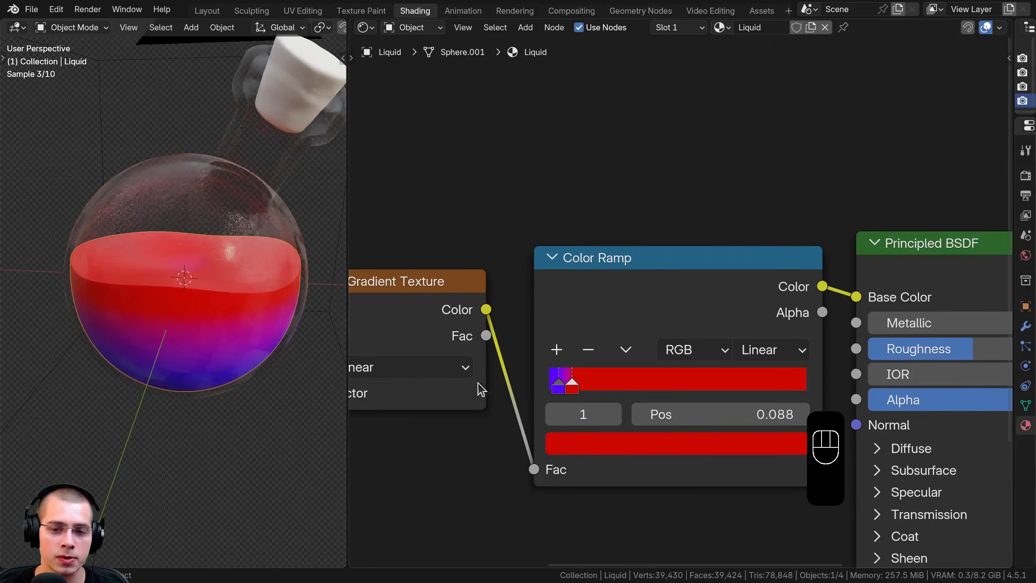
# Expand the Principled BSDF's Transmission settings and raise the transmission weight to 1.000
pyautogui.scroll(-3, 218, 323)
pyautogui.moveTo(218, 320); pyautogui.dragTo(226, 308, button='middle')
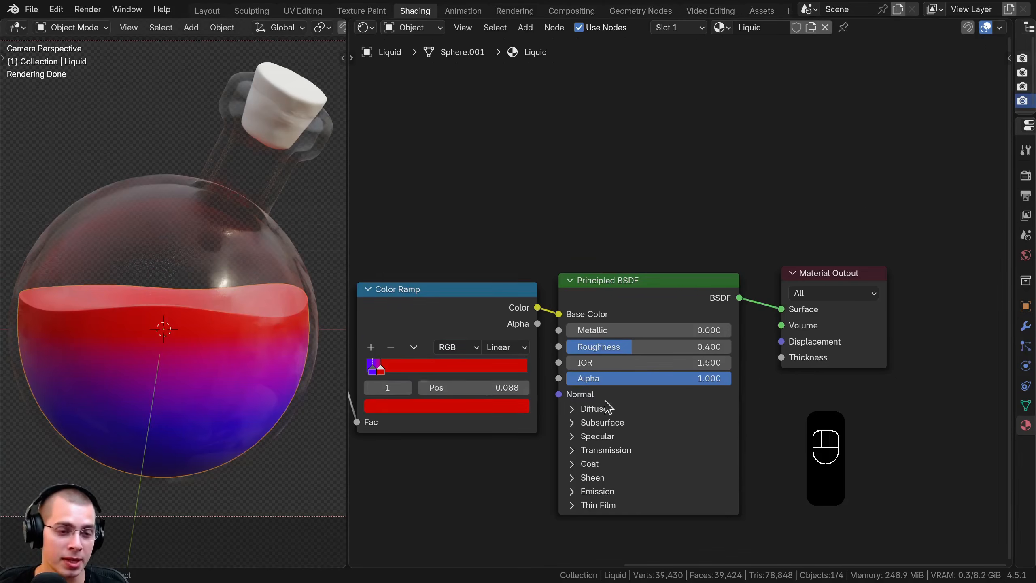
pyautogui.moveTo(608, 406); pyautogui.dragTo(608, 203, button='middle')
pyautogui.scroll(1, 573, 265)
pyautogui.click(547, 243)
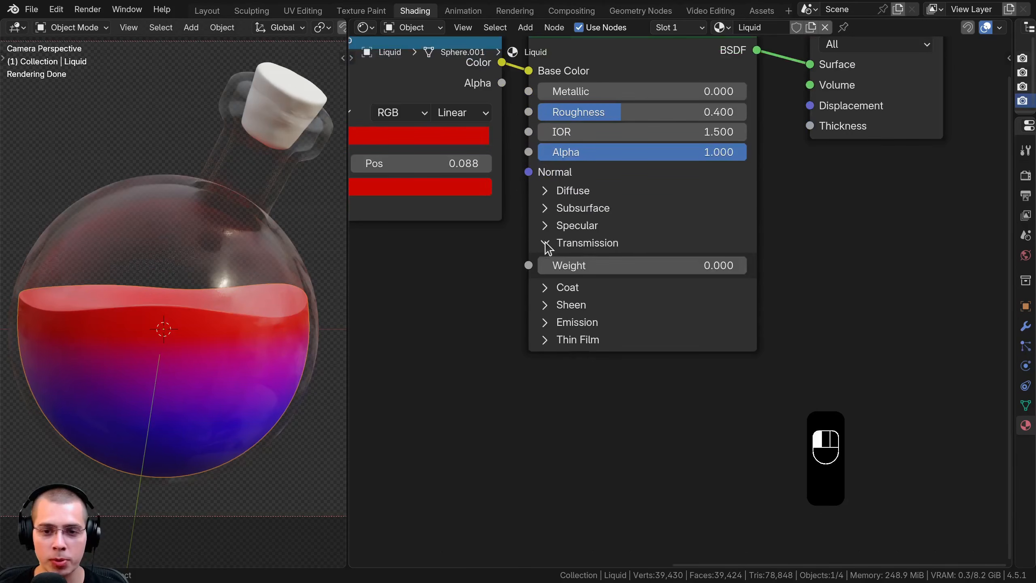
pyautogui.moveTo(554, 271); pyautogui.dragTo(712, 271)
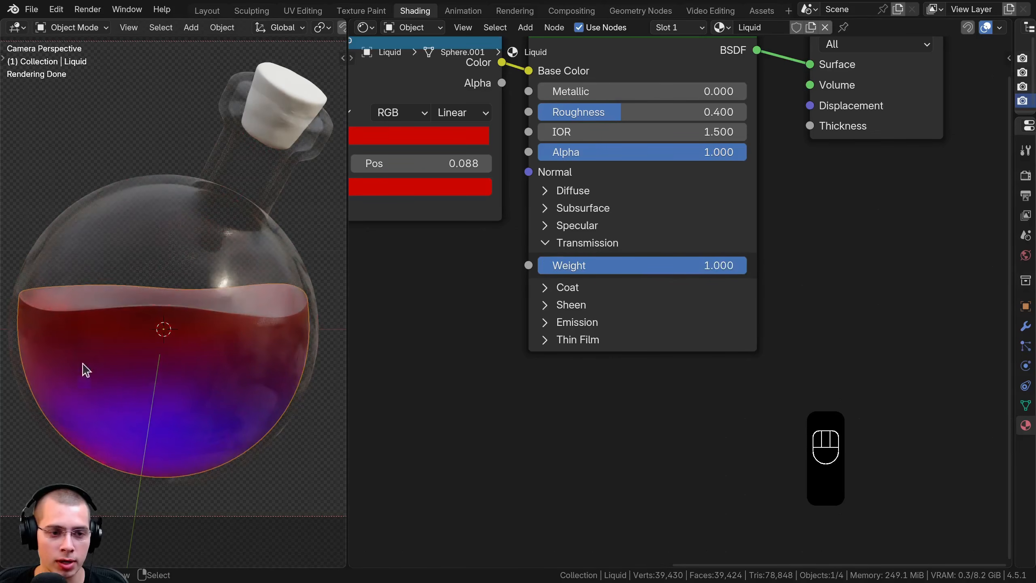
pyautogui.press('a')
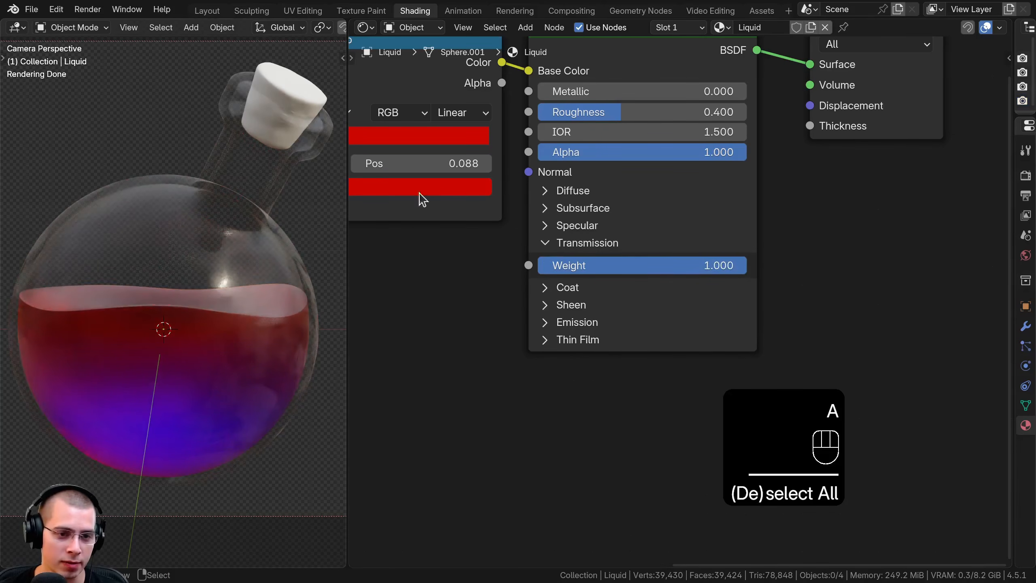
pyautogui.keyDown('shift'); pyautogui.scroll(3, 506, 184); pyautogui.keyUp('shift')
pyautogui.moveTo(611, 159)
pyautogui.mouseDown()
pyautogui.moveTo(530, 154)
pyautogui.moveTo(606, 159)
pyautogui.mouseUp()
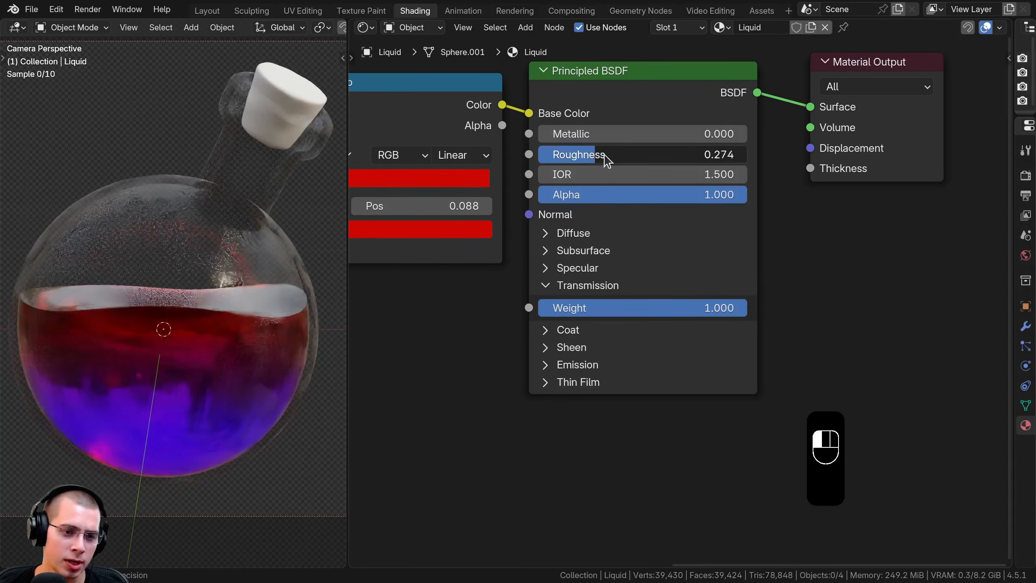
pyautogui.rightClick(606, 159)
# Insert a Mix Shader between the Principled BSDF and the Material Output surface
pyautogui.scroll(-1, 578, 263)
pyautogui.moveTo(578, 263); pyautogui.dragTo(514, 362, button='middle')
pyautogui.moveTo(677, 201); pyautogui.dragTo(672, 202)
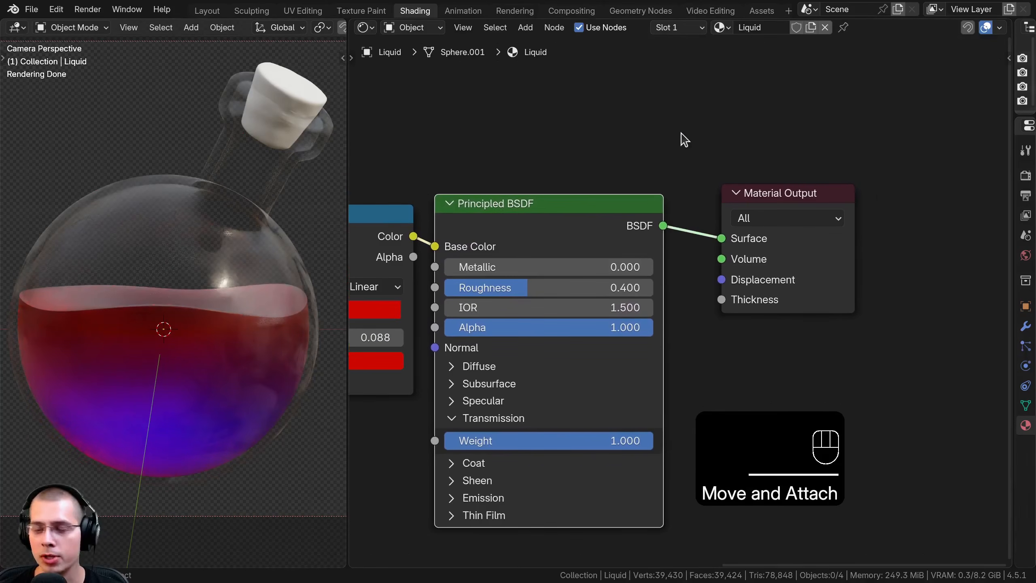
pyautogui.hotkey('shift', 'a')
pyautogui.write('mix')
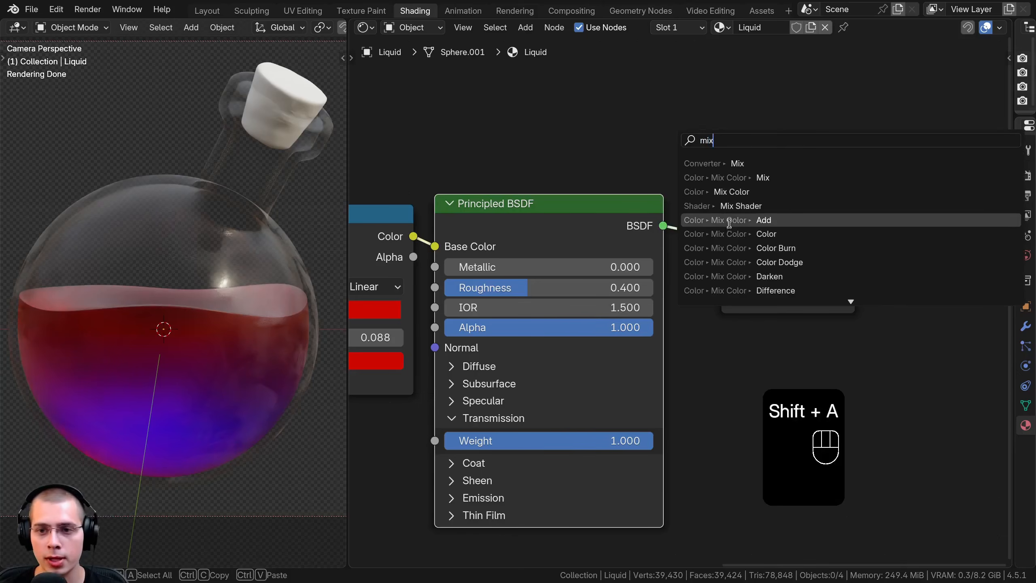
pyautogui.click(689, 206)
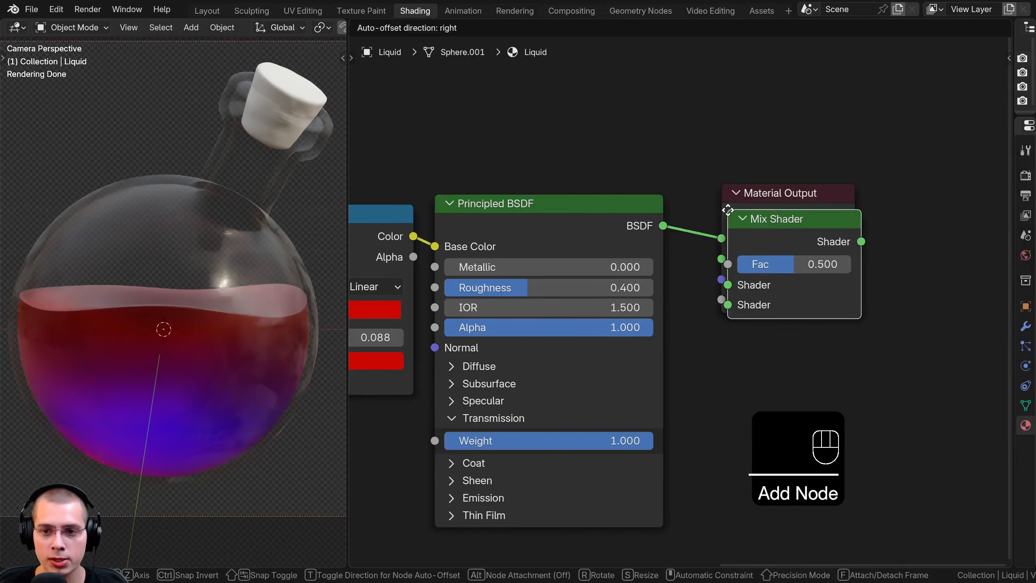
pyautogui.click(649, 184)
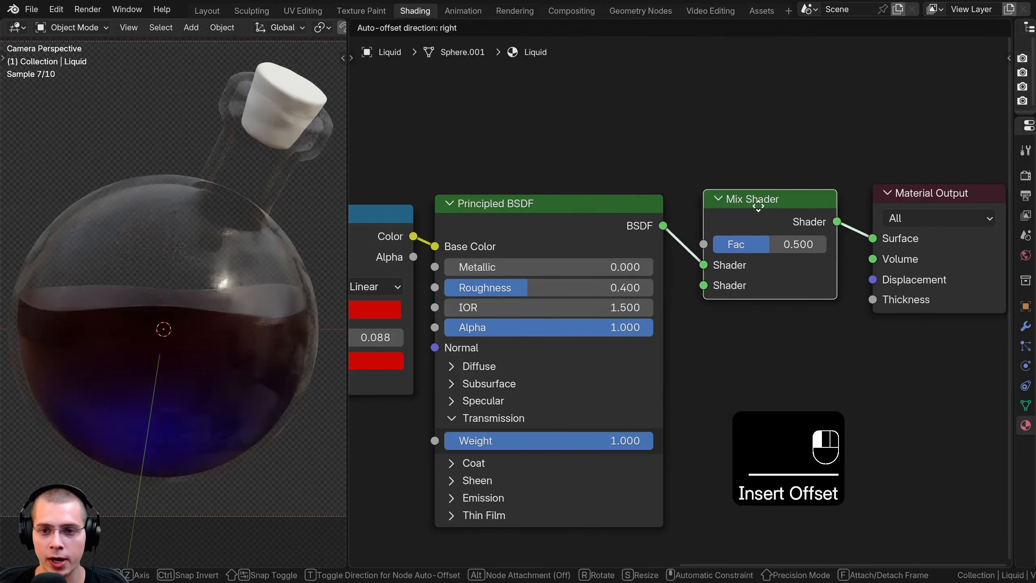
# Add a Translucent BSDF below the Mix Shader and connect it to the second shader input
pyautogui.hotkey('shift', 'a')
pyautogui.write('t')
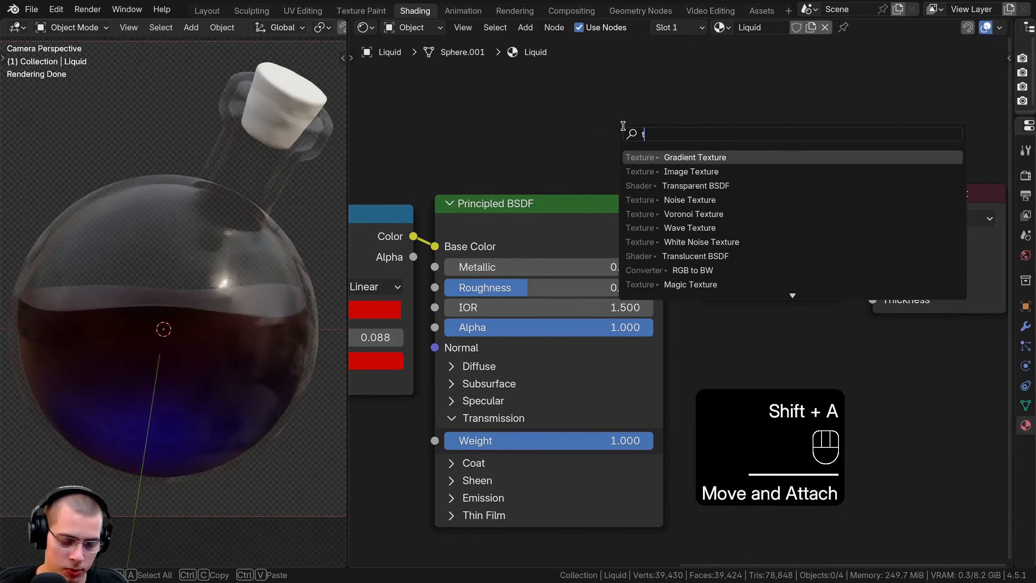
pyautogui.write('ra')
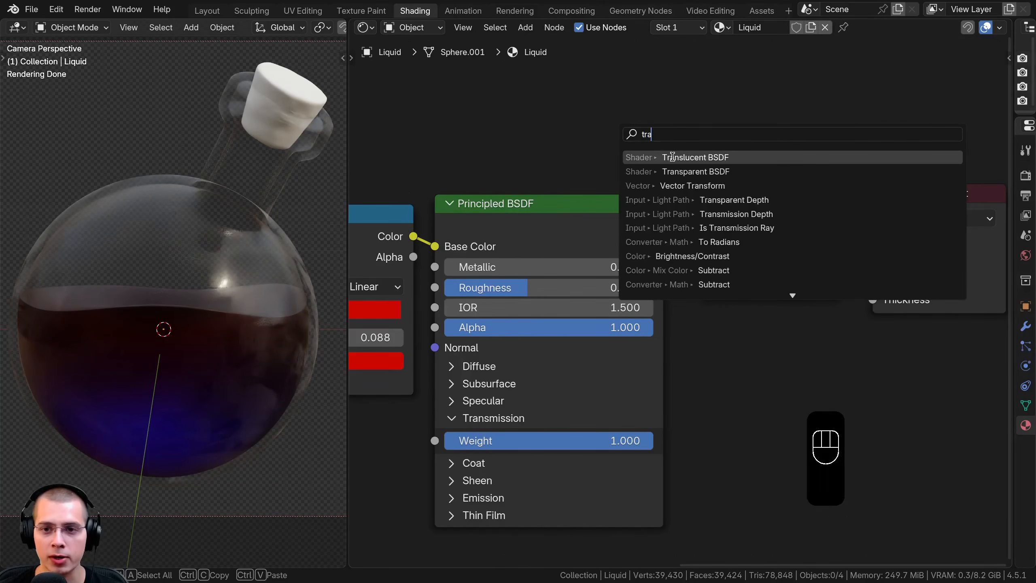
pyautogui.click(674, 155)
pyautogui.click(697, 326)
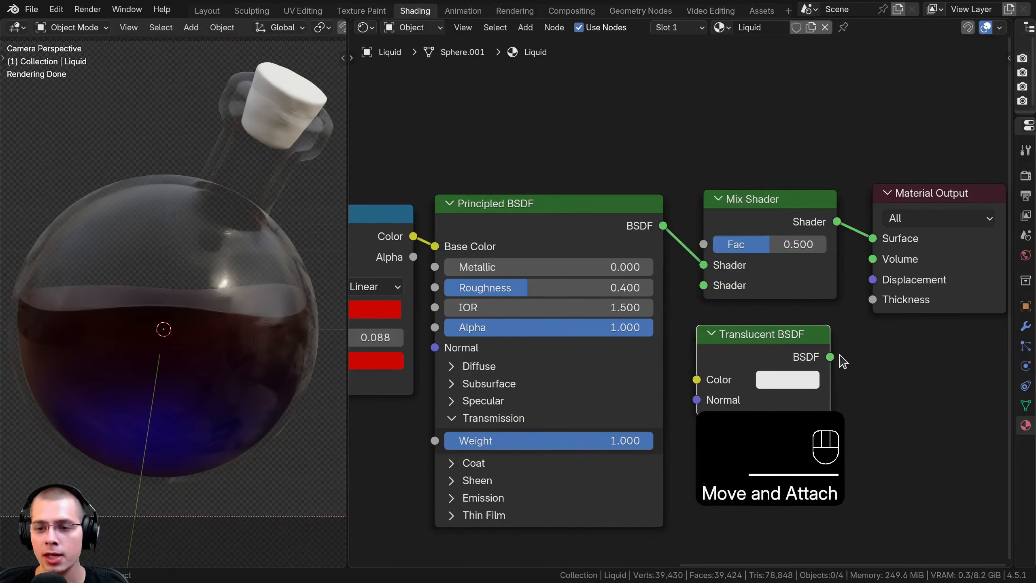
pyautogui.moveTo(831, 358); pyautogui.dragTo(806, 351)
pyautogui.moveTo(719, 347); pyautogui.dragTo(704, 285)
pyautogui.scroll(-4, 745, 281)
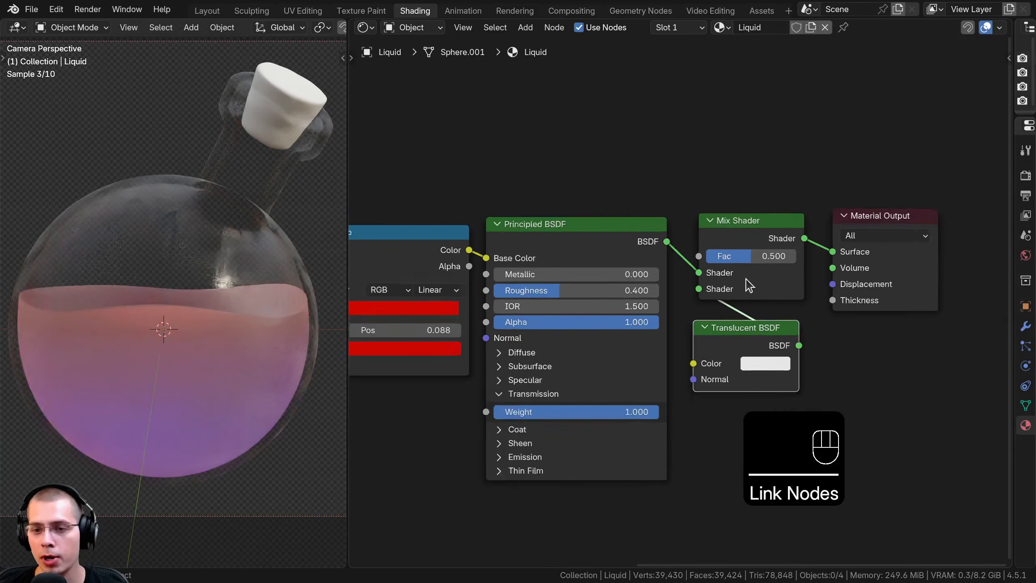
# Move the Mix Shader and Material Output away from the Principled BSDF and set the mix factor to 0.3
pyautogui.moveTo(745, 281); pyautogui.dragTo(693, 289, button='middle')
pyautogui.moveTo(677, 179); pyautogui.dragTo(858, 294)
pyautogui.press('g')
pyautogui.click(931, 285)
pyautogui.press('a')
pyautogui.moveTo(689, 340); pyautogui.dragTo(672, 336)
pyautogui.moveTo(779, 247); pyautogui.dragTo(789, 246)
pyautogui.scroll(5, 811, 306)
pyautogui.moveTo(787, 271); pyautogui.dragTo(681, 279, button='middle')
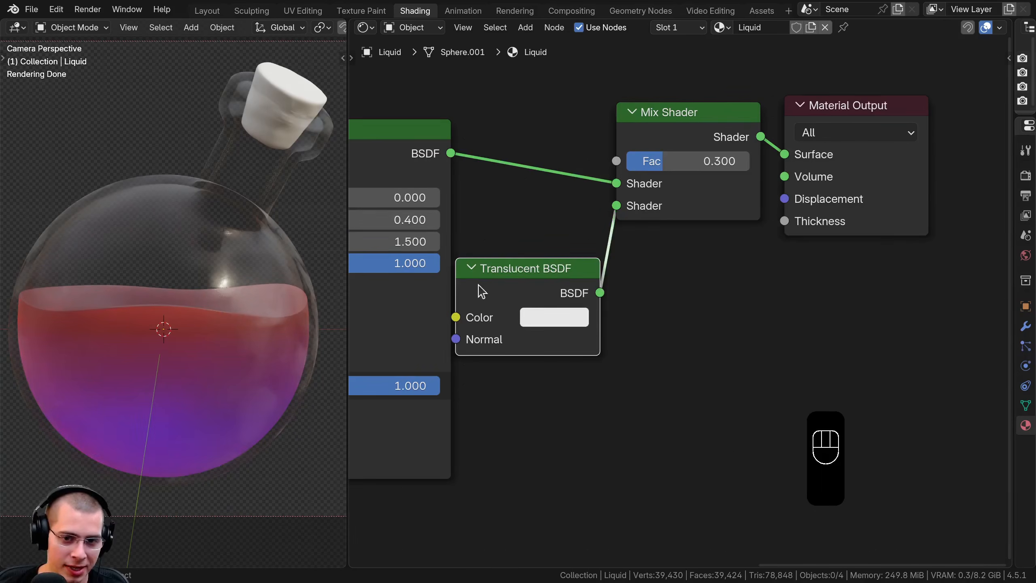
# Add a Transparent BSDF, connect it to the Mix Shader's second shader input, and delete the Translucent BSDF
pyautogui.moveTo(495, 282); pyautogui.dragTo(529, 281)
pyautogui.hotkey('shift', 'a')
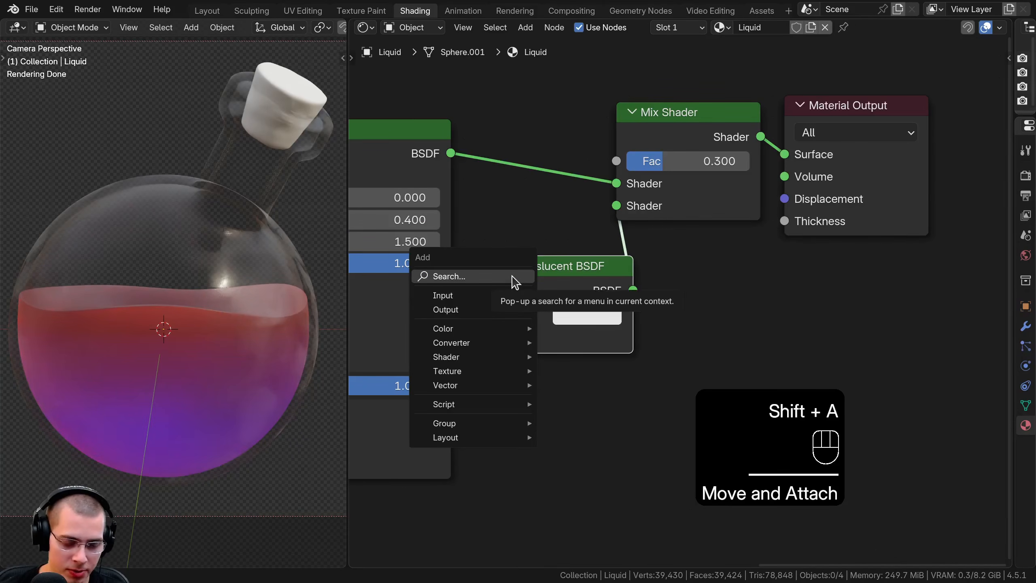
pyautogui.write('tran')
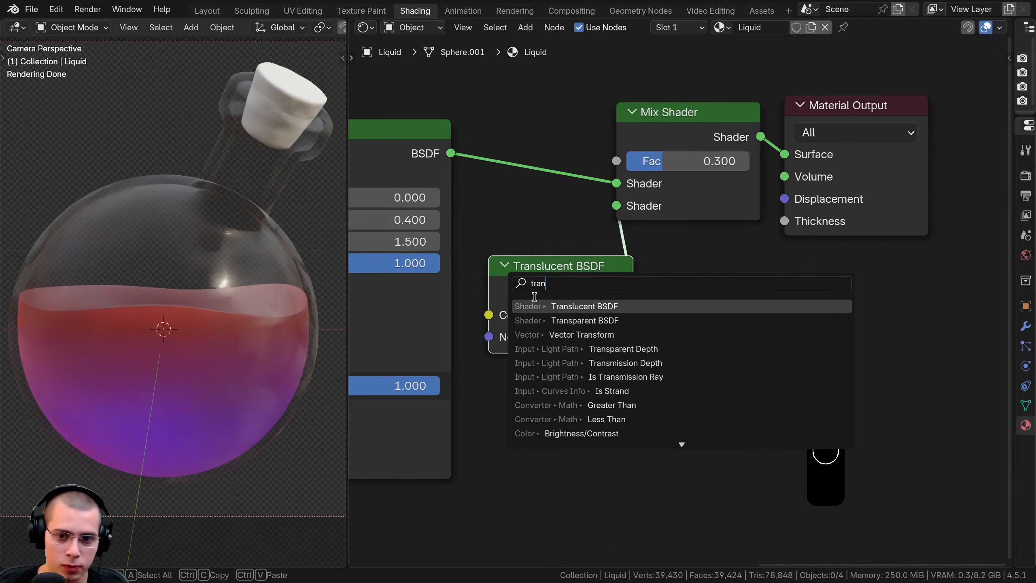
pyautogui.click(538, 321)
pyautogui.click(638, 394)
pyautogui.moveTo(643, 378); pyautogui.dragTo(627, 208)
pyautogui.moveTo(573, 285); pyautogui.dragTo(566, 277)
pyautogui.press('x')
# Arrange the Transparent BSDF and Mix Shader neatly between the Principled BSDF and the Material Output
pyautogui.moveTo(576, 354); pyautogui.dragTo(528, 268)
pyautogui.moveTo(438, 227); pyautogui.dragTo(550, 297, button='middle')
pyautogui.click(461, 194)
pyautogui.moveTo(794, 190); pyautogui.dragTo(800, 190)
pyautogui.scroll(-1, 224, 299)
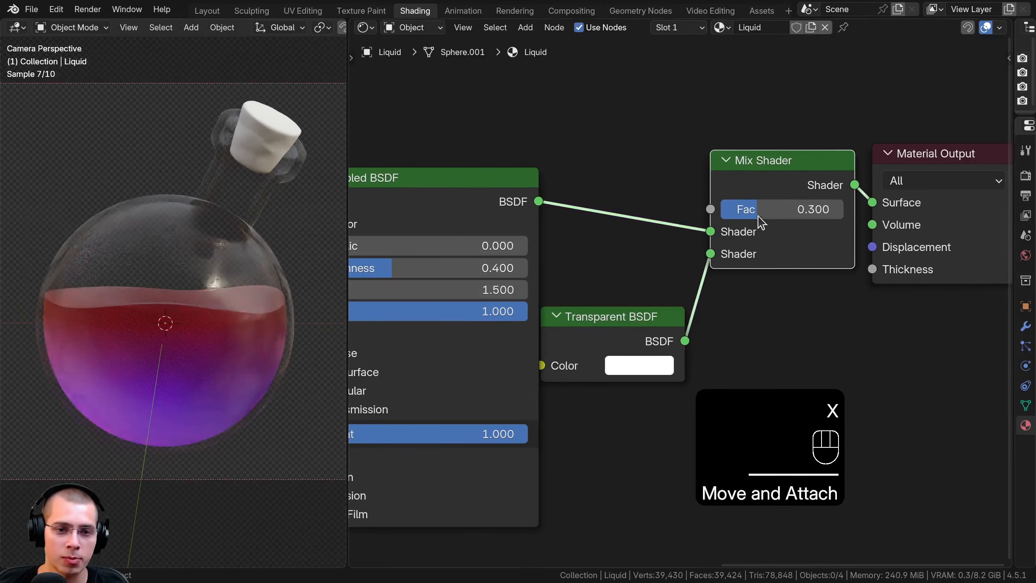
# Compare the liquid with the Mix Shader factor at 0, and set the factor back to 0.3
pyautogui.moveTo(759, 222); pyautogui.dragTo(739, 218)
pyautogui.click(750, 206)
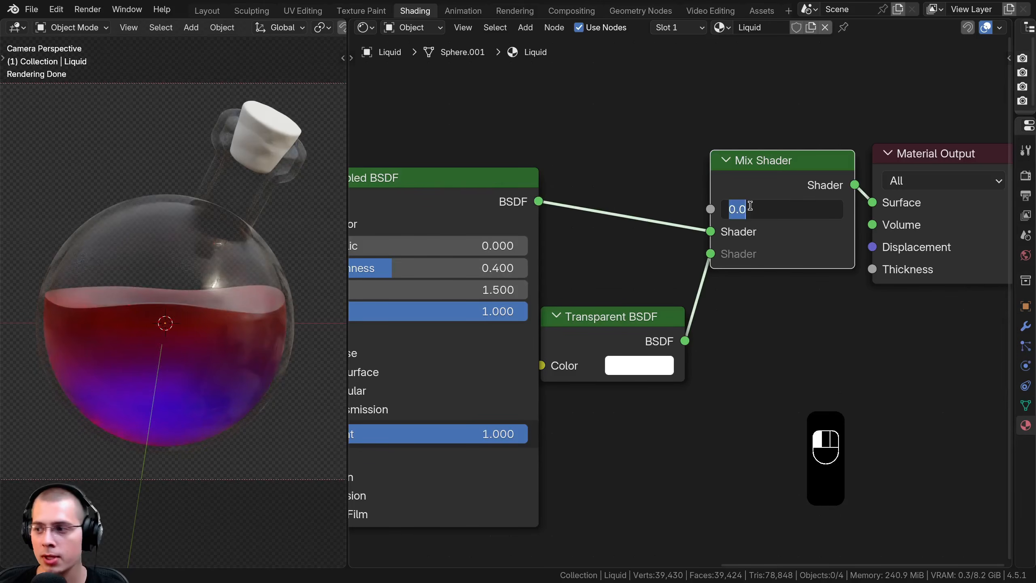
pyautogui.write('.3')
pyautogui.press('Return')
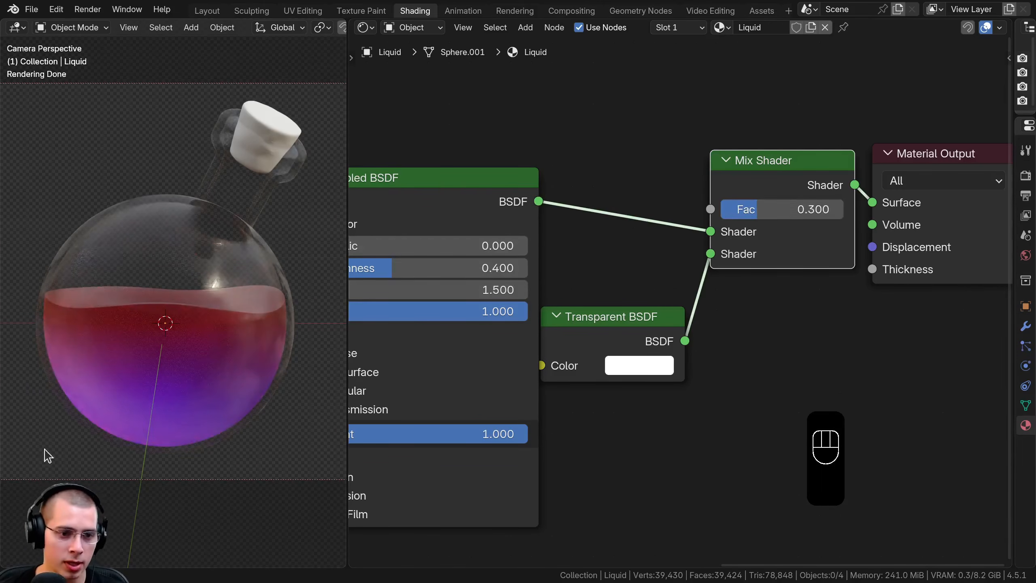
# Move the Transparent BSDF node up, closer to the Mix Shader's input, and check the rendered bottle
pyautogui.scroll(-2, 185, 359)
pyautogui.moveTo(588, 328); pyautogui.dragTo(597, 291)
pyautogui.scroll(-1, 173, 350)
pyautogui.scroll(-1, 180, 359)
pyautogui.scroll(1, 183, 368)
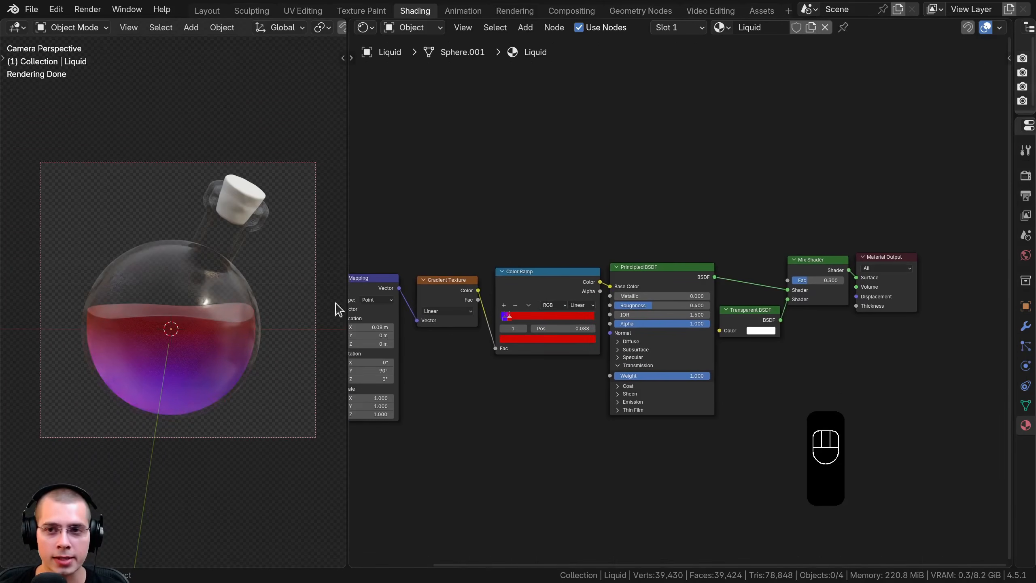
pyautogui.scroll(4, 220, 325)
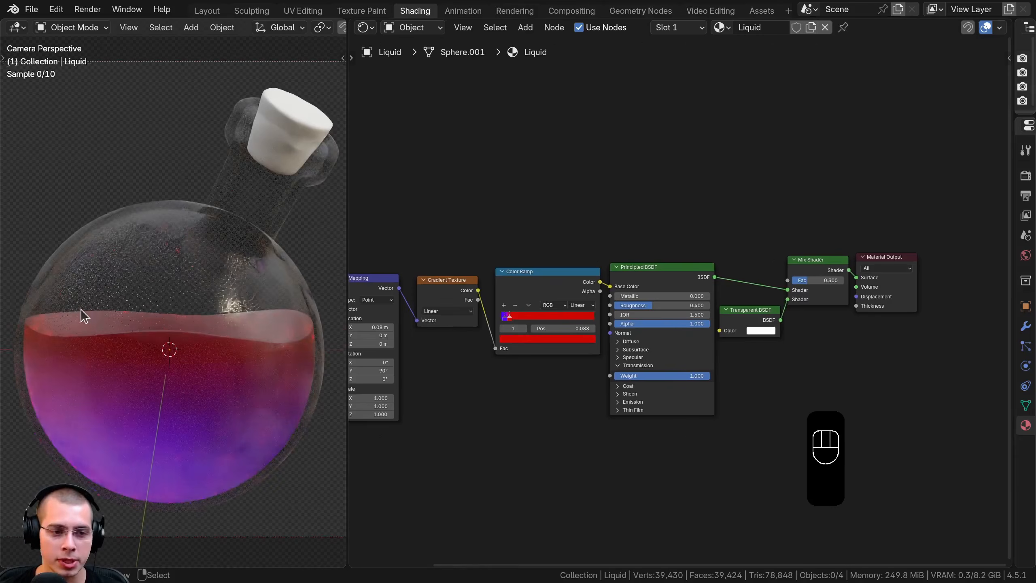
# Isolate the liquid object in local view, in Edit Mode with solid shading
pyautogui.click(219, 337)
pyautogui.click(219, 337)
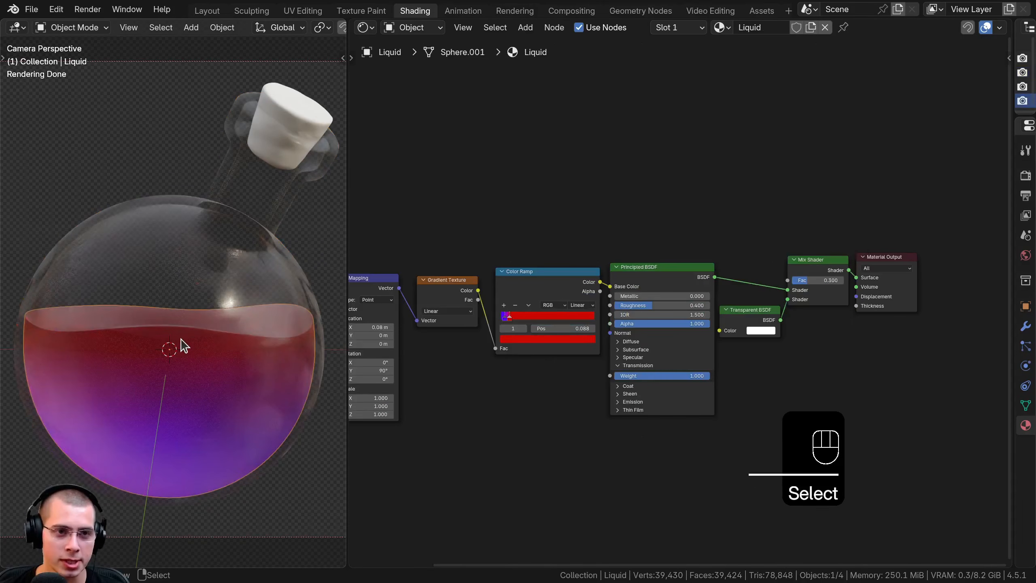
pyautogui.press('Tab')
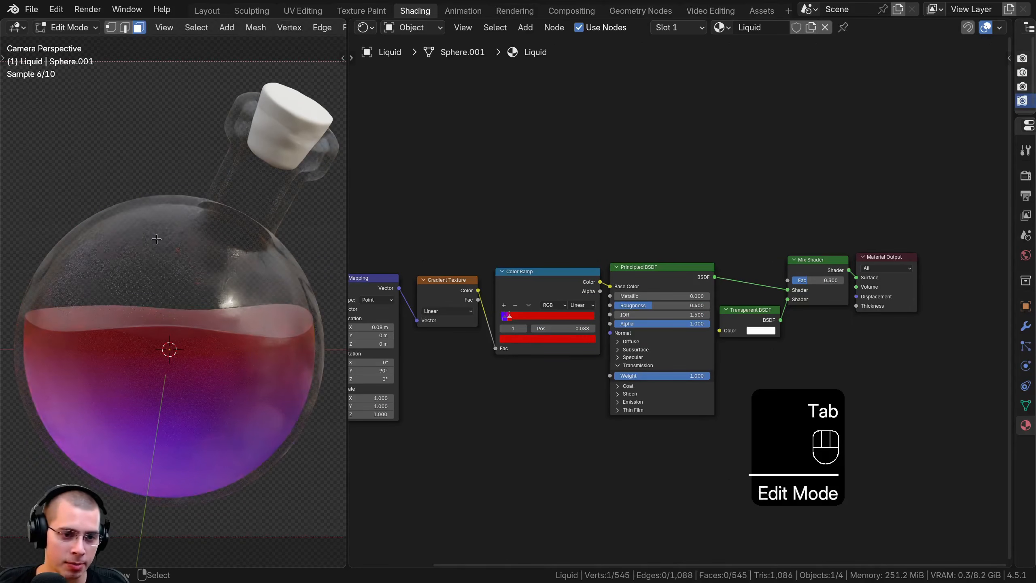
pyautogui.press('z')
pyautogui.click(282, 239)
pyautogui.moveTo(282, 239); pyautogui.dragTo(286, 261, button='middle')
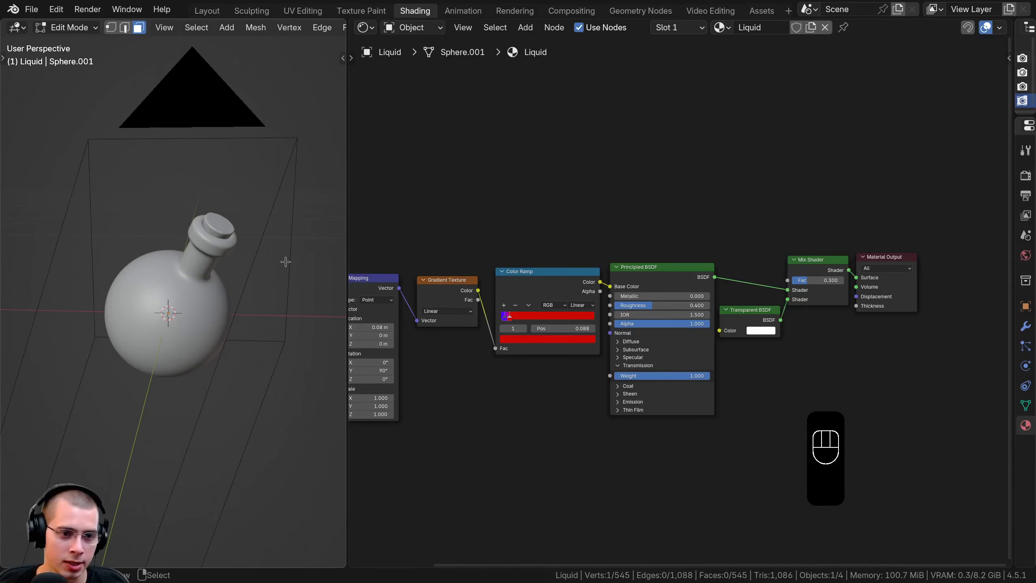
pyautogui.press('KP_Divide')
# Widen the 3D viewport and select only the centre face of the liquid's top surface
pyautogui.moveTo(348, 227); pyautogui.dragTo(453, 225)
pyautogui.moveTo(377, 256); pyautogui.dragTo(353, 351, button='middle')
pyautogui.scroll(2, 368, 291)
pyautogui.moveTo(337, 299); pyautogui.dragTo(223, 282, button='middle')
pyautogui.hotkey('alt', 'a')
pyautogui.click(222, 282)
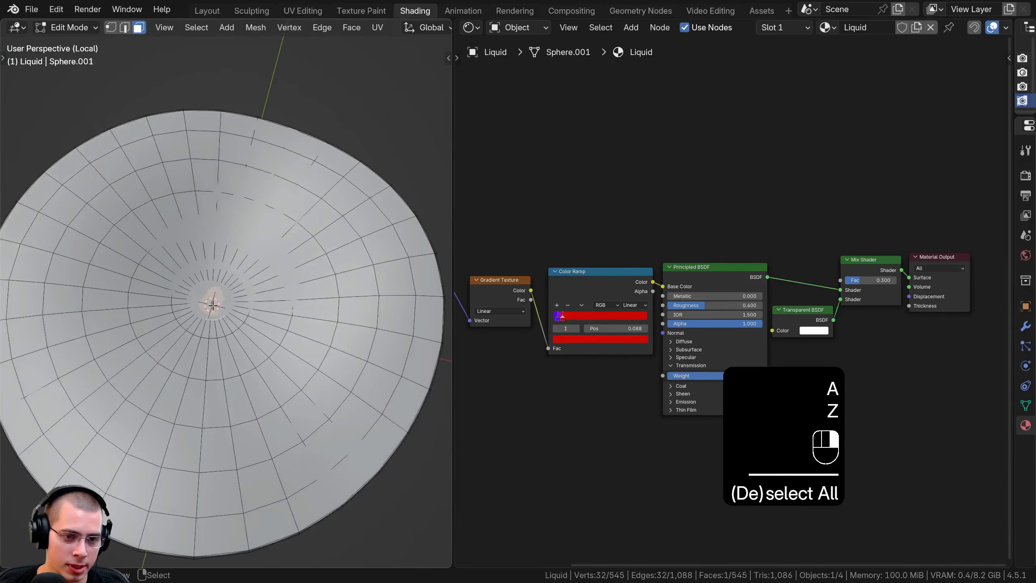
# Grow the selection ring by ring until it covers the liquid's entire top surface
pyautogui.scroll(-1, 219, 286)
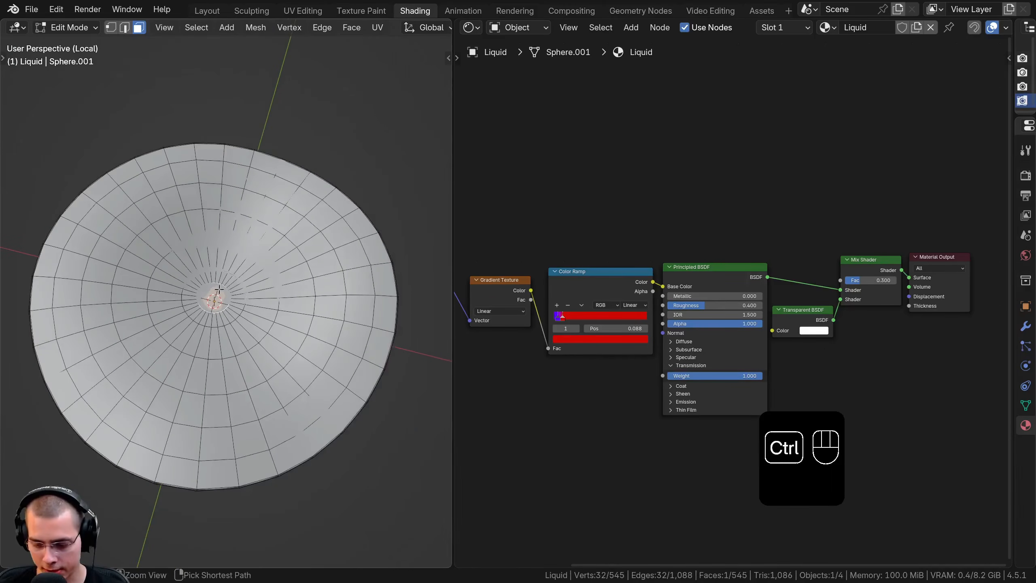
pyautogui.press('ctrl+KP_Add')
pyautogui.press('ctrl+KP_Add')
pyautogui.press('ctrl+KP_Add')
pyautogui.press('ctrl+KP_Add')
pyautogui.press('ctrl+KP_Add')
pyautogui.press('ctrl+KP_Add')
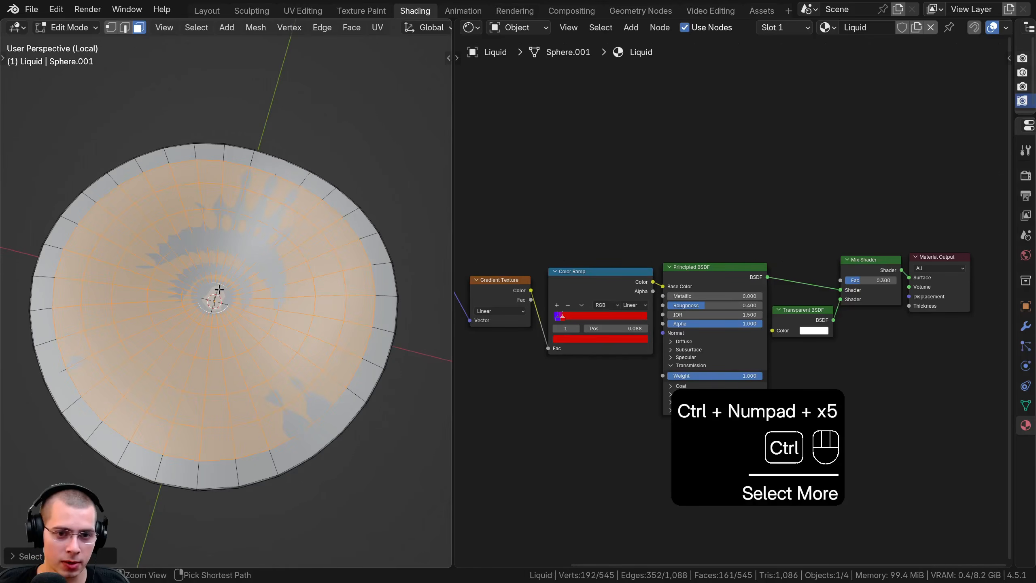
pyautogui.moveTo(219, 289); pyautogui.dragTo(171, 243, button='middle')
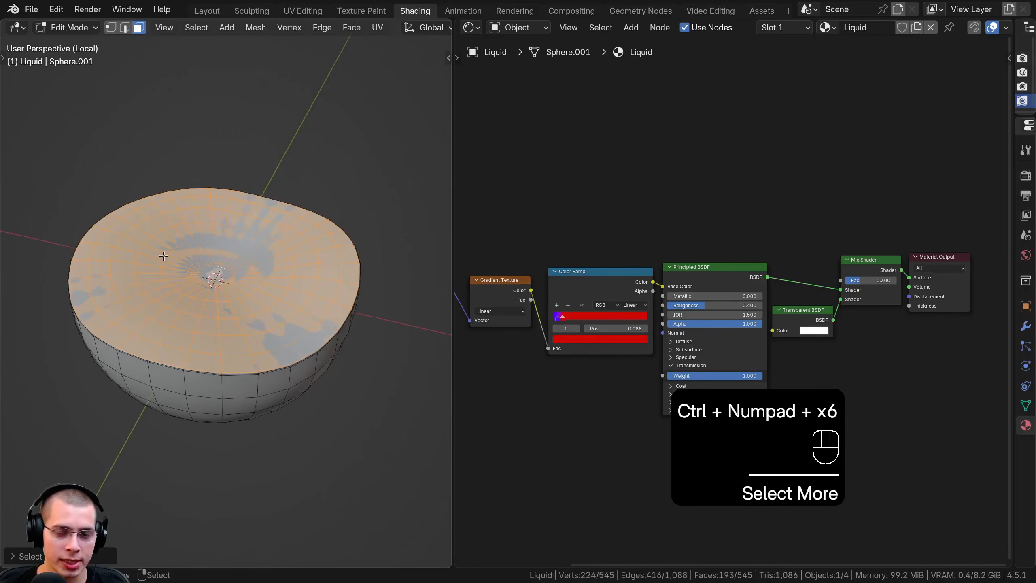
pyautogui.moveTo(494, 255); pyautogui.dragTo(492, 254, button='middle')
pyautogui.press('ctrl+KP_Add')
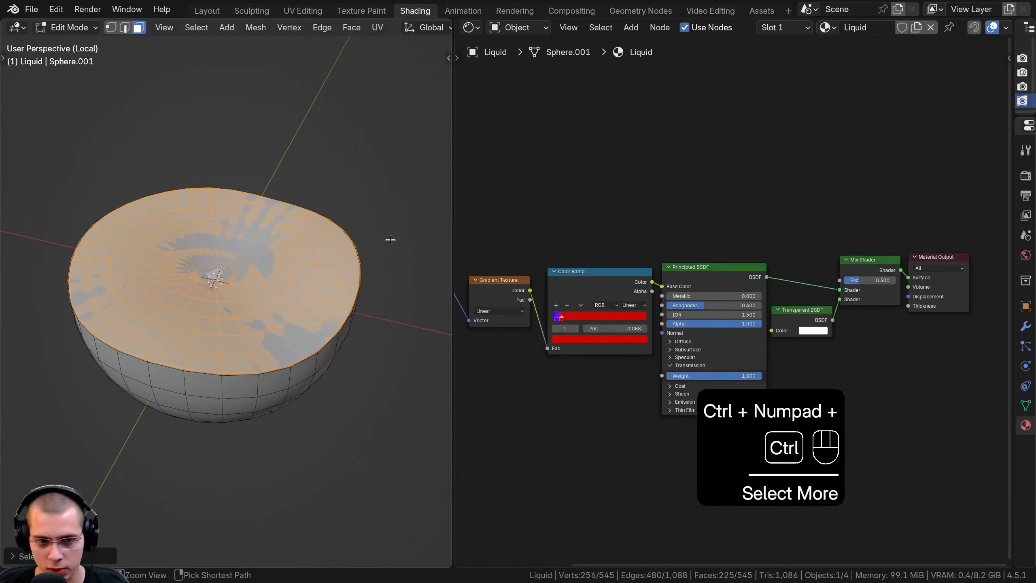
# Add a second material slot to the liquid, fill it with an independent copy of the Liquid material, and save the file
pyautogui.scroll(4, 184, 352)
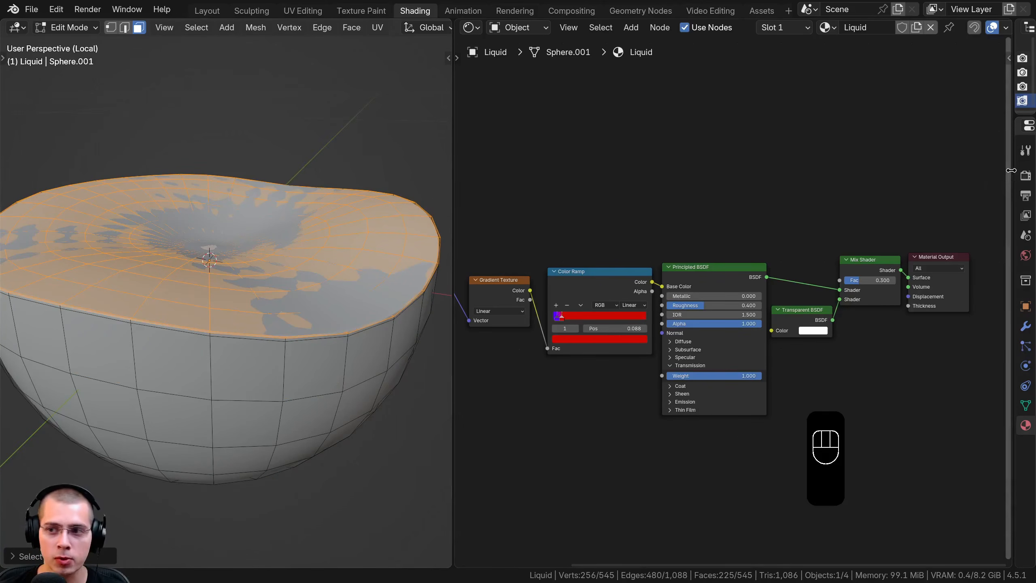
pyautogui.moveTo(1012, 179); pyautogui.dragTo(799, 171)
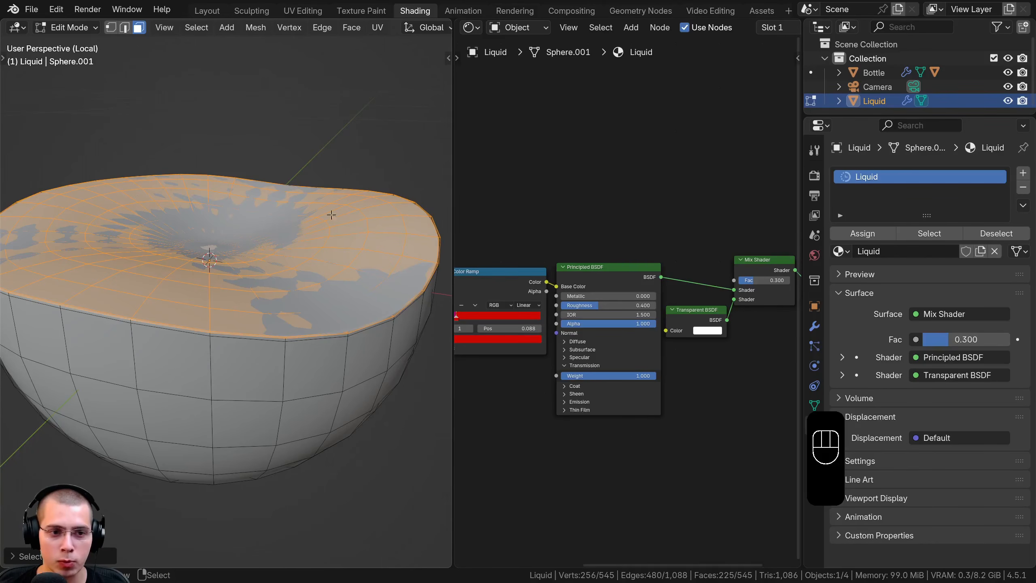
pyautogui.click(1024, 175)
pyautogui.click(845, 273)
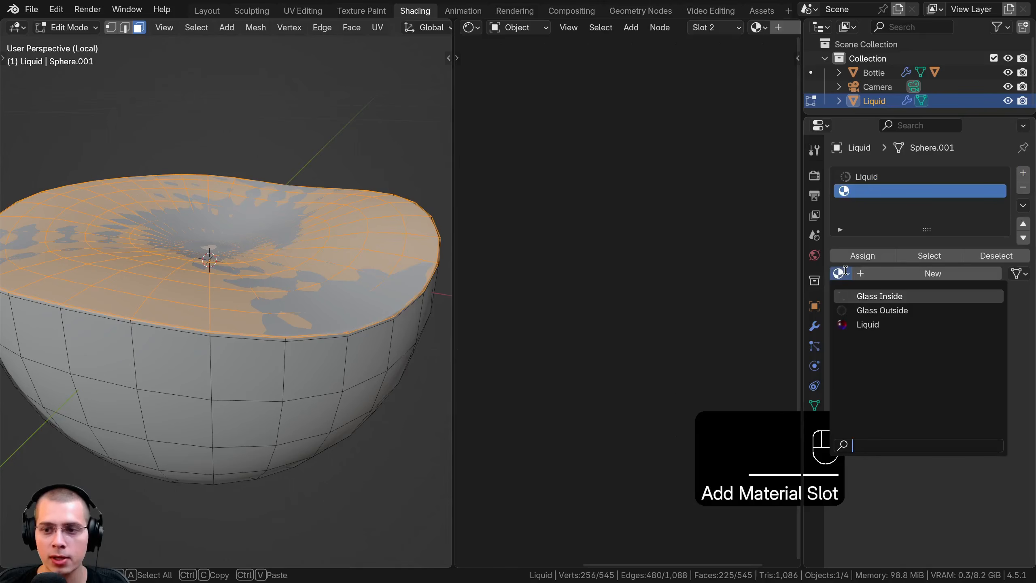
pyautogui.click(862, 325)
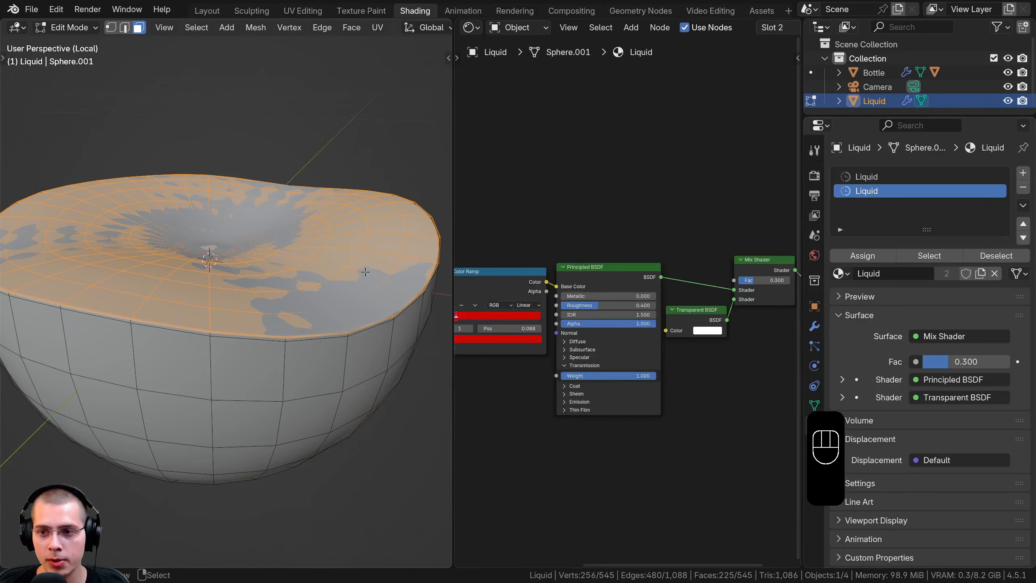
pyautogui.hotkey('ctrl', 's')
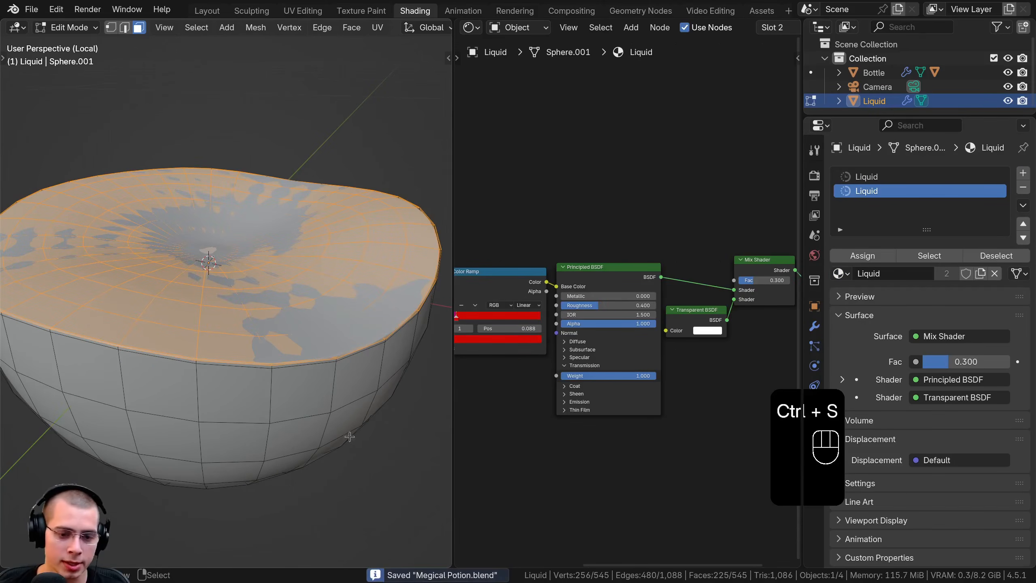
pyautogui.click(982, 275)
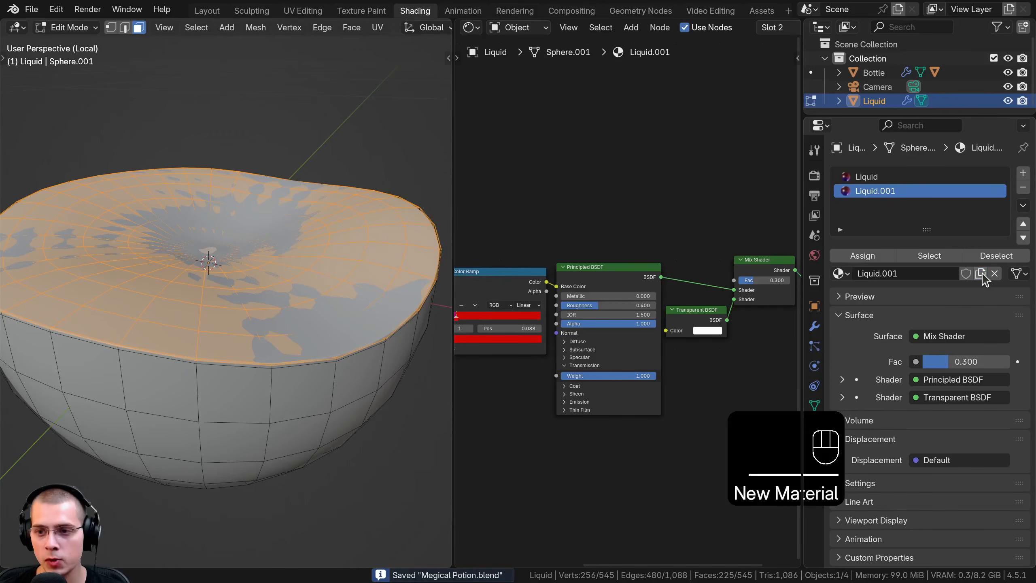
# Rename the copied material as Liquid Surface and assign it to the selected top faces
pyautogui.doubleClick(906, 194)
pyautogui.click(928, 193)
pyautogui.press('BackSpace')
pyautogui.press('BackSpace')
pyautogui.press('BackSpace')
pyautogui.press('BackSpace')
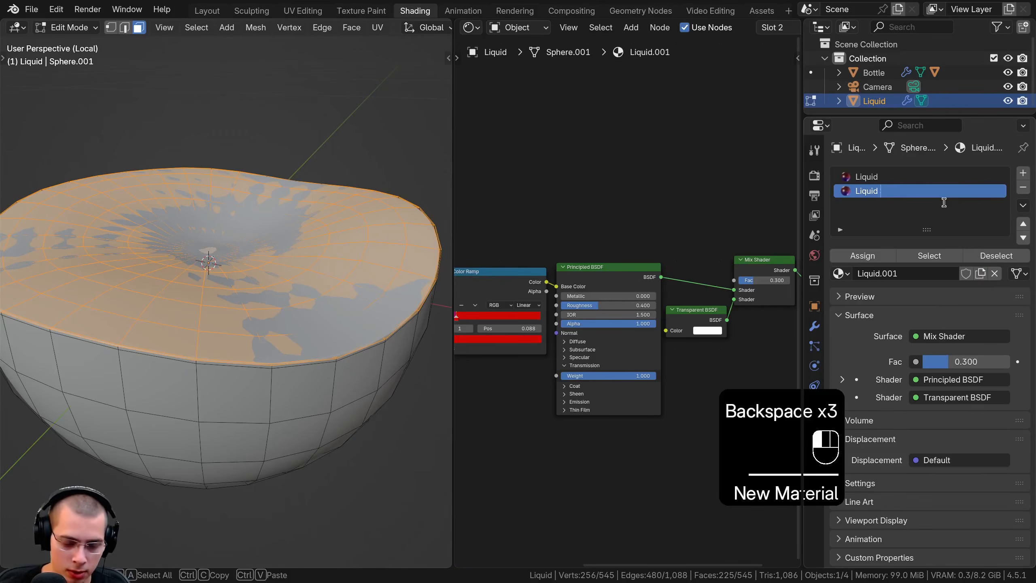
pyautogui.write('Surface')
pyautogui.click(946, 209)
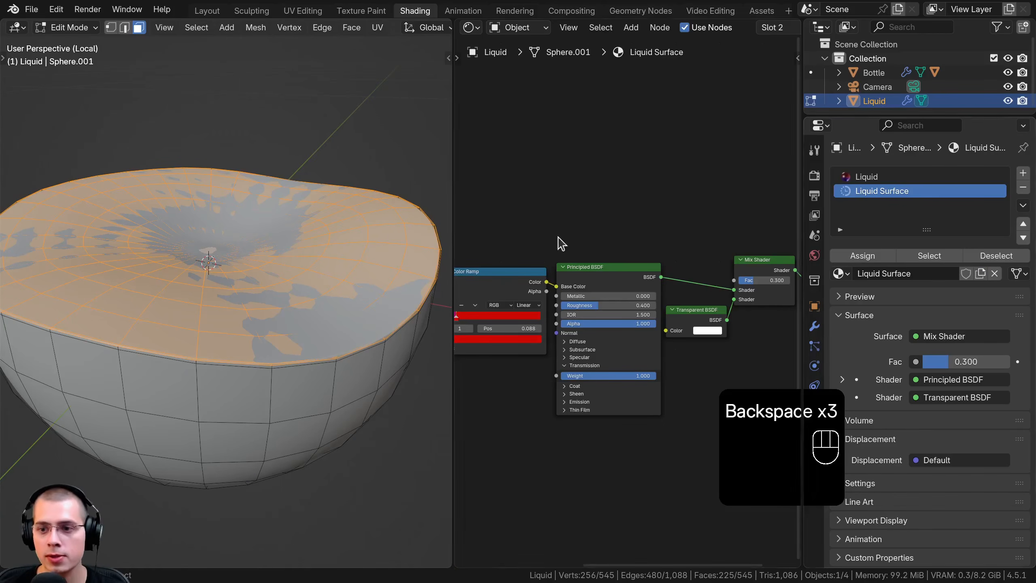
pyautogui.click(862, 255)
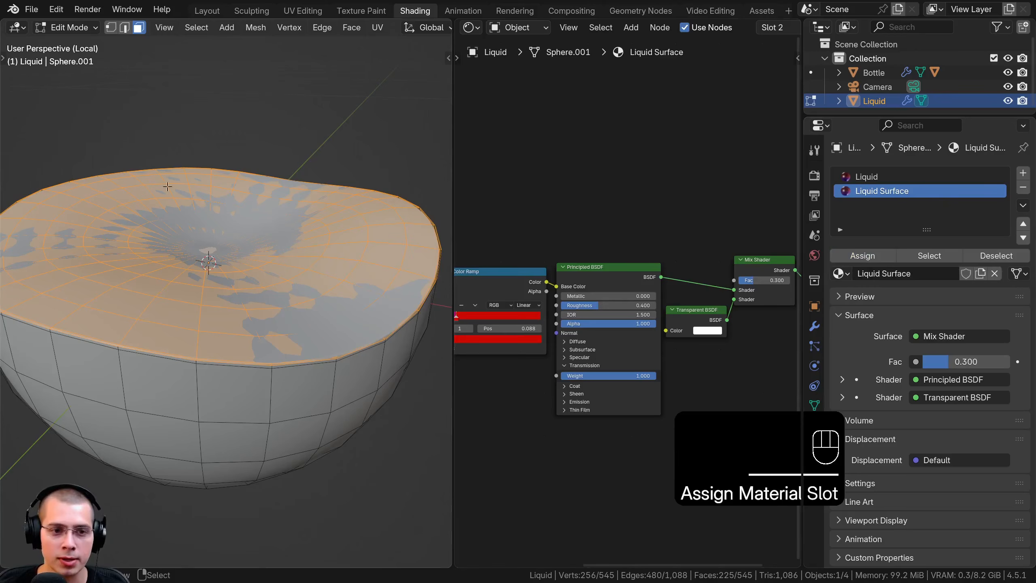
# Return to Object Mode and inspect the isolated liquid's top surface in rendered shading
pyautogui.press('Tab')
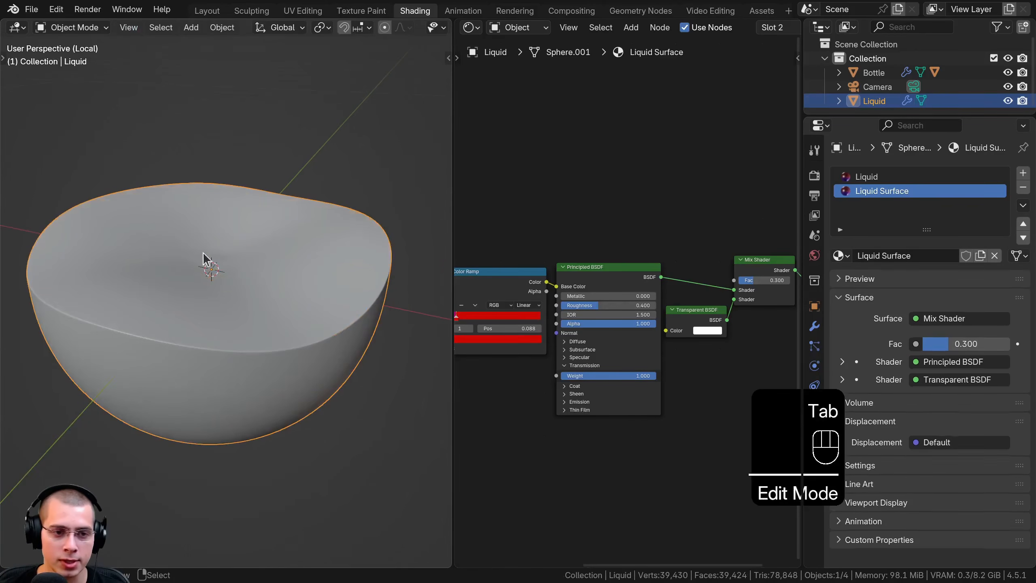
pyautogui.scroll(-2, 565, 291)
pyautogui.press('z')
pyautogui.click(310, 291)
pyautogui.moveTo(270, 247); pyautogui.dragTo(332, 243, button='middle')
pyautogui.keyDown('shift'); pyautogui.moveTo(332, 243); pyautogui.dragTo(265, 172, button='middle'); pyautogui.keyUp('shift')
pyautogui.moveTo(265, 171); pyautogui.dragTo(252, 286, button='middle')
# Add a Noise Texture to the Liquid Surface material and place it below the Gradient Texture
pyautogui.scroll(-2, 620, 270)
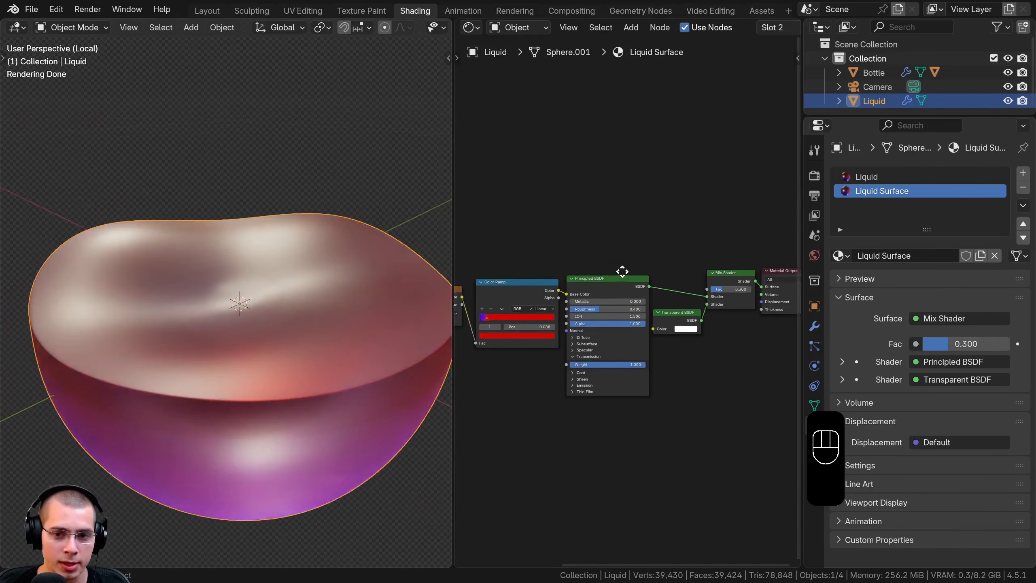
pyautogui.hotkey('shift', 'a')
pyautogui.click(571, 159)
pyautogui.write('nois')
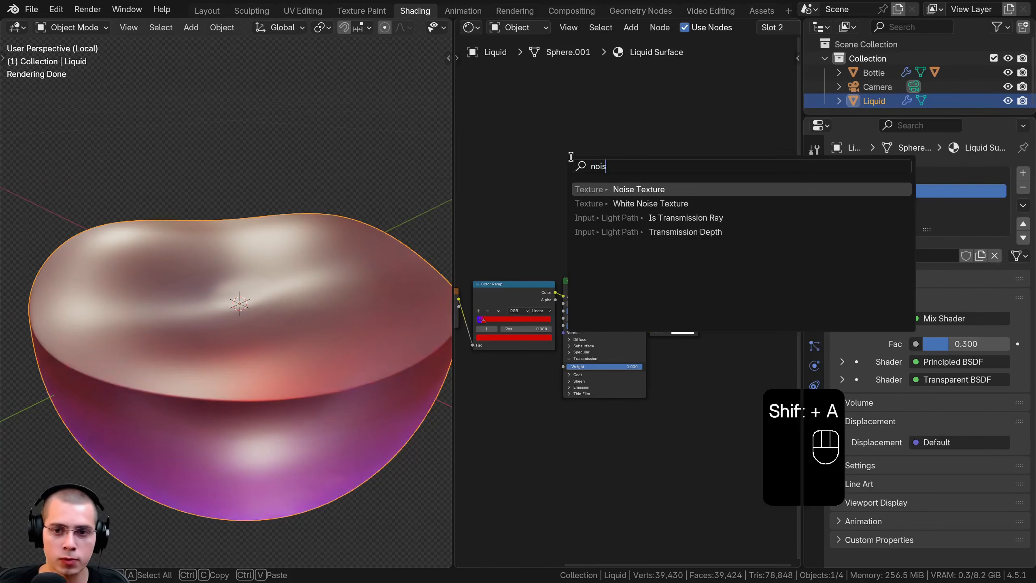
pyautogui.press('Return')
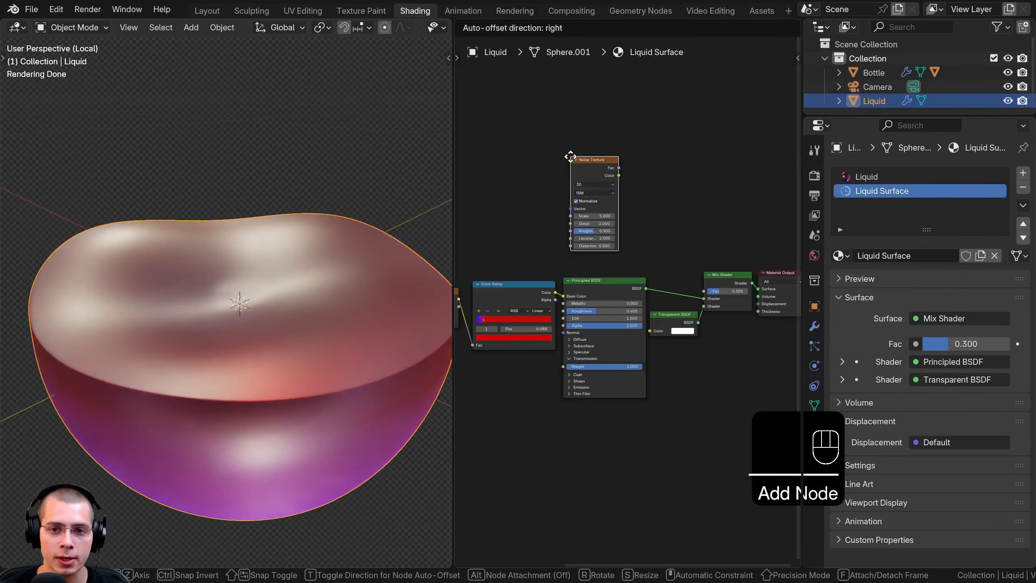
pyautogui.click(516, 379)
# Connect the Texture Coordinate's Object output to the Noise Texture's Vector, and the noise Fac to the Principled BSDF's Normal
pyautogui.moveTo(597, 352); pyautogui.dragTo(703, 348, button='middle')
pyautogui.moveTo(703, 323); pyautogui.dragTo(606, 295)
pyautogui.scroll(2, 606, 296)
pyautogui.moveTo(505, 263); pyautogui.dragTo(508, 255, button='middle')
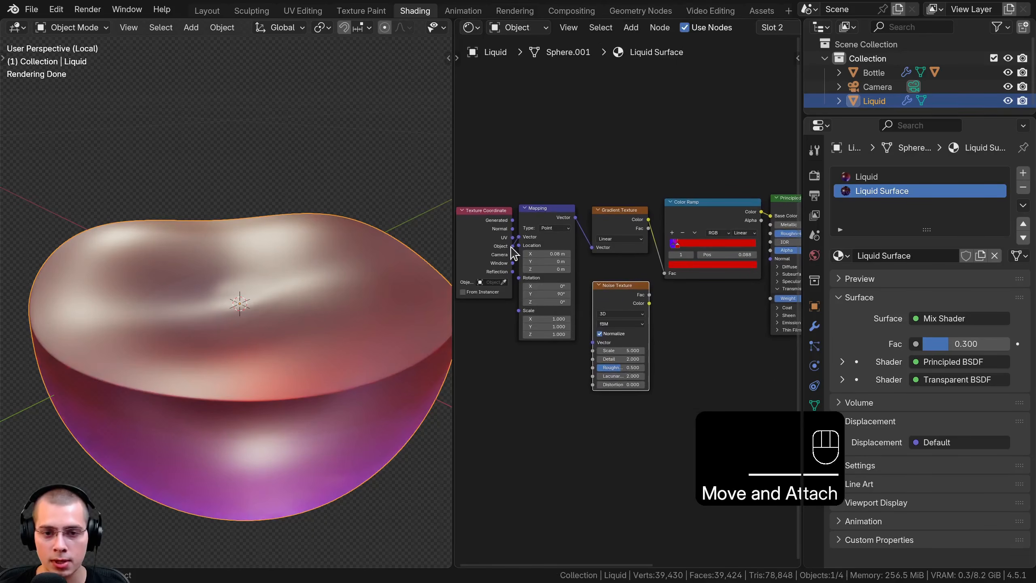
pyautogui.moveTo(512, 246); pyautogui.dragTo(587, 341)
pyautogui.moveTo(616, 303); pyautogui.dragTo(551, 313, button='middle')
pyautogui.click(585, 311)
pyautogui.scroll(2, 552, 313)
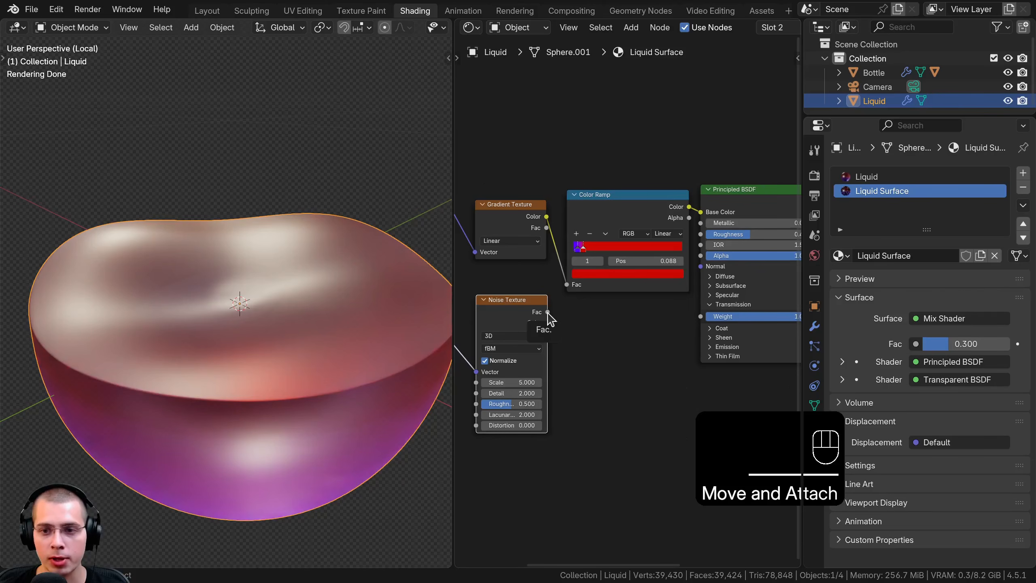
pyautogui.moveTo(548, 312)
pyautogui.mouseDown()
pyautogui.moveTo(657, 211)
pyautogui.moveTo(702, 266)
pyautogui.mouseUp()
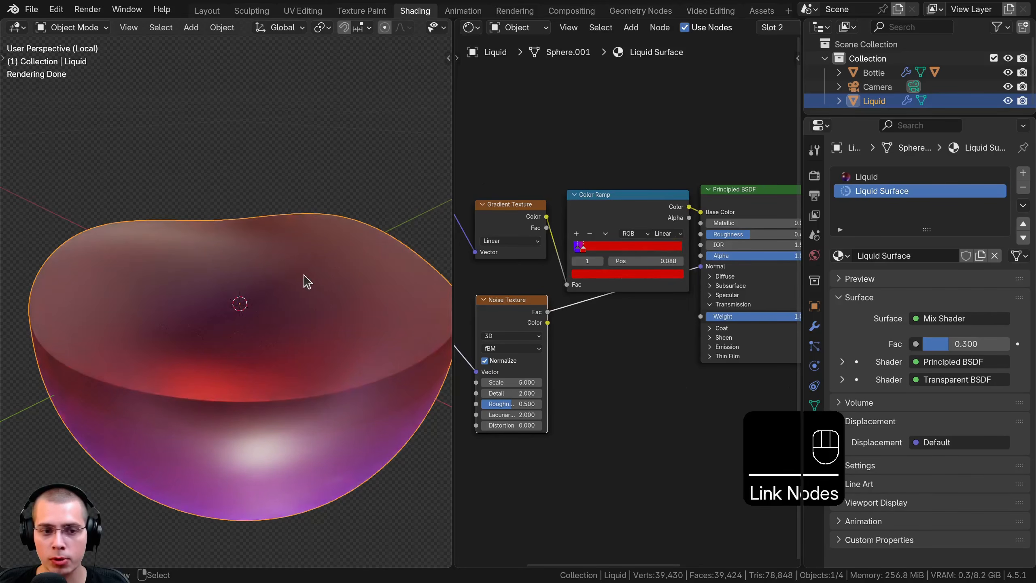
# Insert a Bump node between the Noise Texture and Principled BSDF, and reconnect the noise Fac to its Height input
pyautogui.hotkey('shift', 'a')
pyautogui.write('bum')
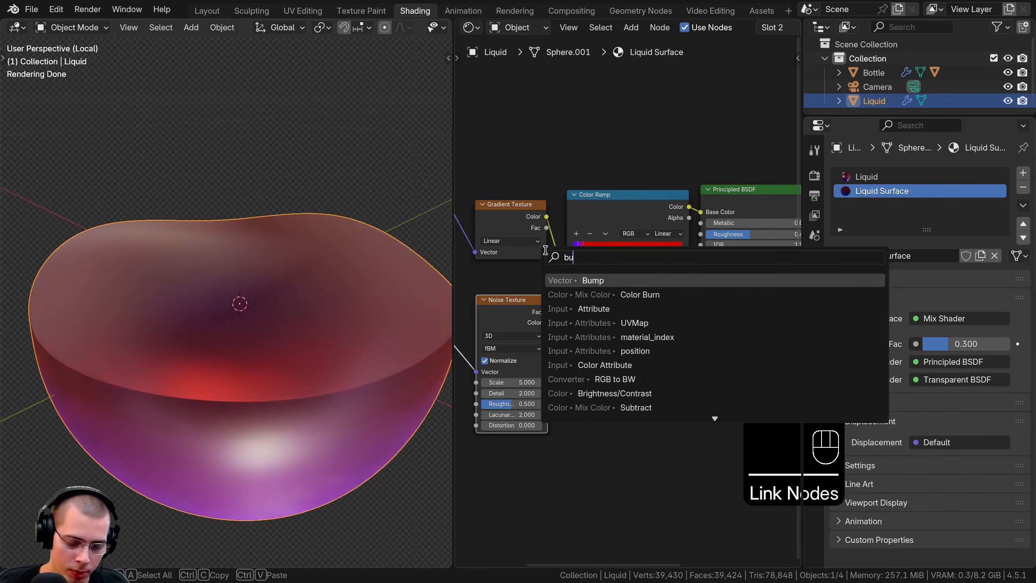
pyautogui.click(600, 279)
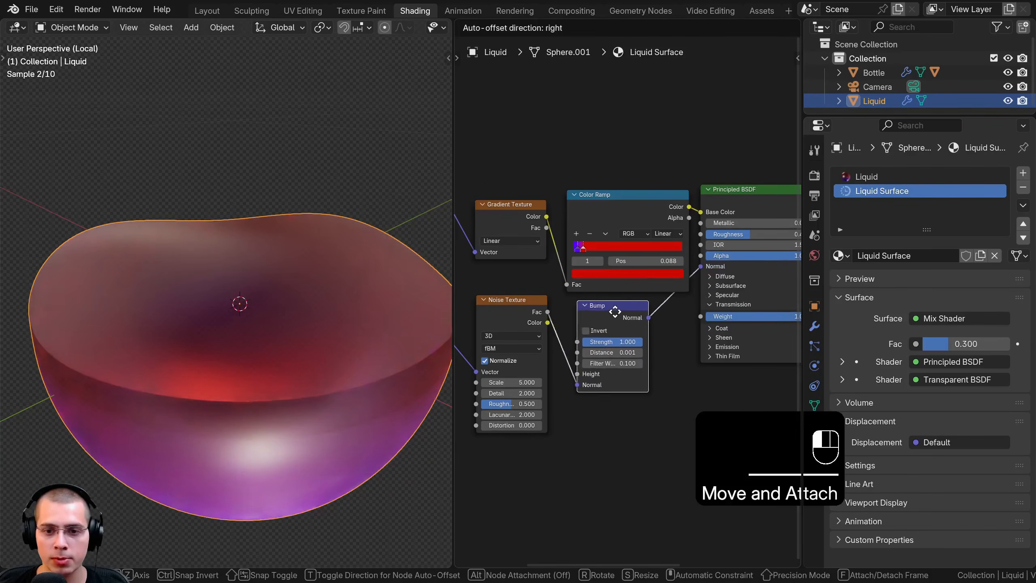
pyautogui.click(596, 310)
pyautogui.moveTo(514, 340); pyautogui.dragTo(553, 325, button='middle')
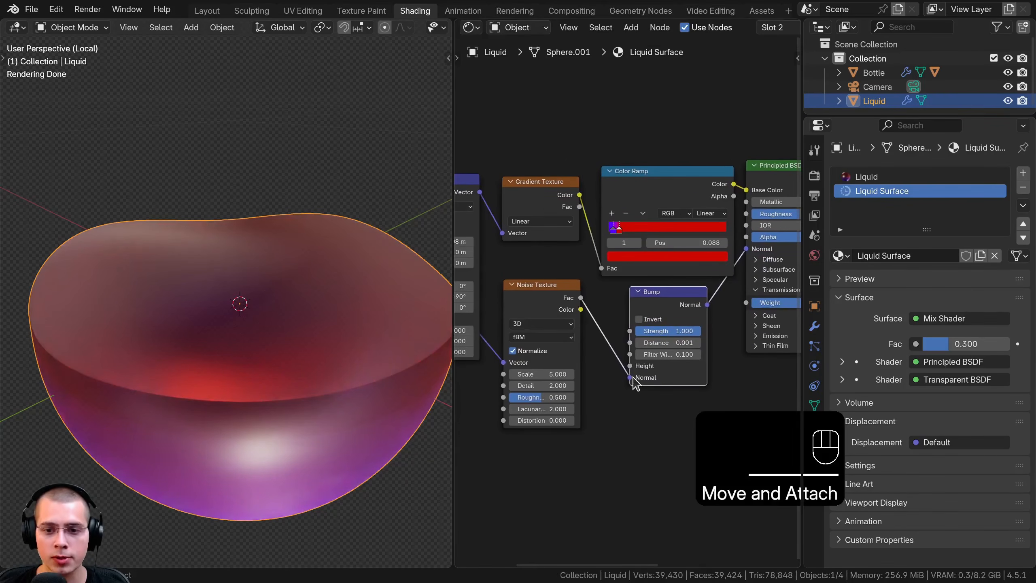
pyautogui.moveTo(632, 378); pyautogui.dragTo(630, 365)
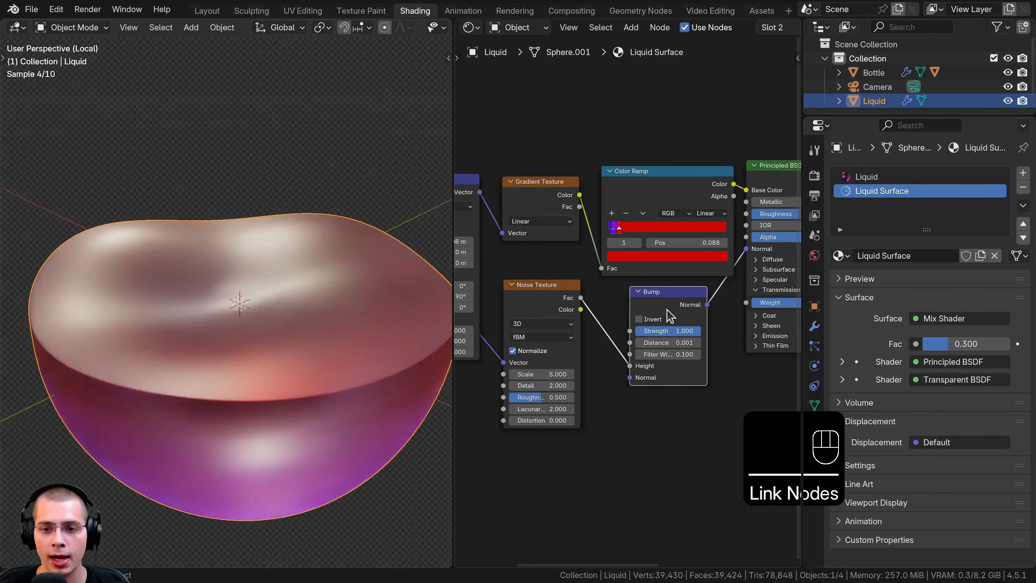
pyautogui.moveTo(667, 309); pyautogui.dragTo(675, 308)
# Set the Noise Texture's scale to 76.8 and the Bump node's distance to 0.002
pyautogui.scroll(2, 749, 403)
pyautogui.moveTo(263, 249); pyautogui.dragTo(250, 284, button='middle')
pyautogui.moveTo(250, 283)
pyautogui.mouseDown(button='middle')
pyautogui.moveTo(245, 272)
pyautogui.moveTo(257, 285)
pyautogui.mouseUp(button='middle')
pyautogui.moveTo(526, 387); pyautogui.dragTo(593, 387)
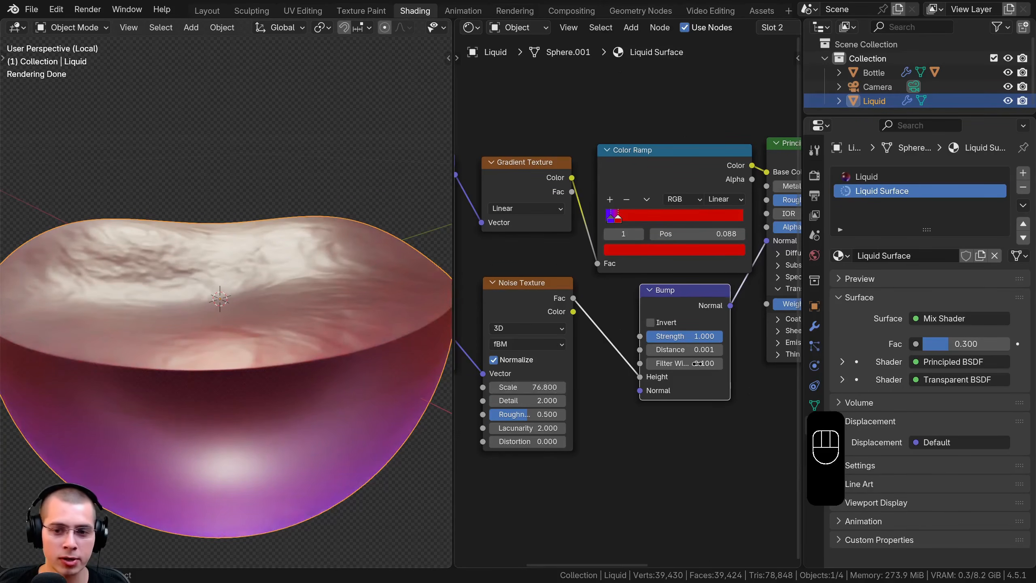
pyautogui.click(678, 349)
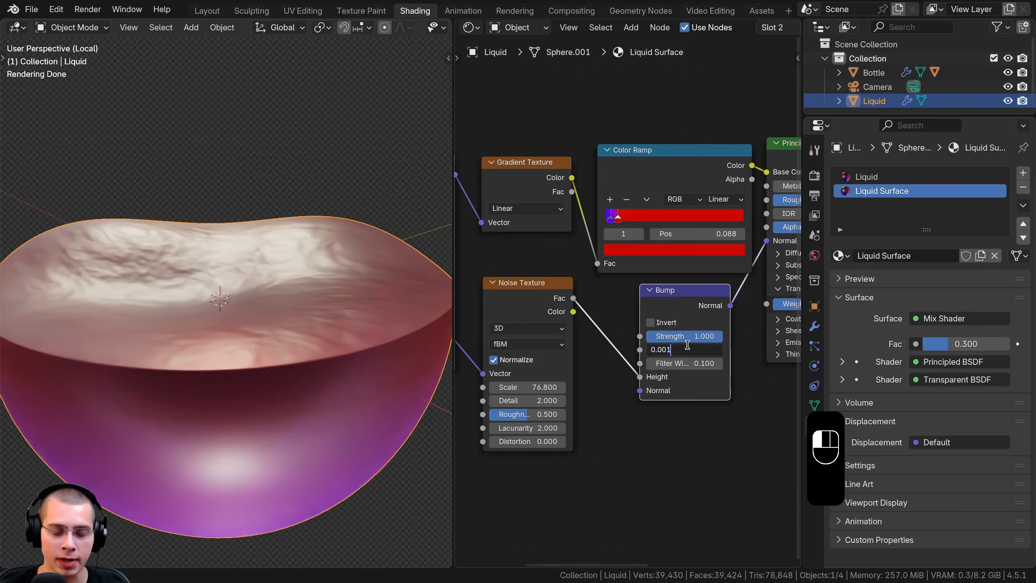
pyautogui.write('0.002')
pyautogui.press('Return')
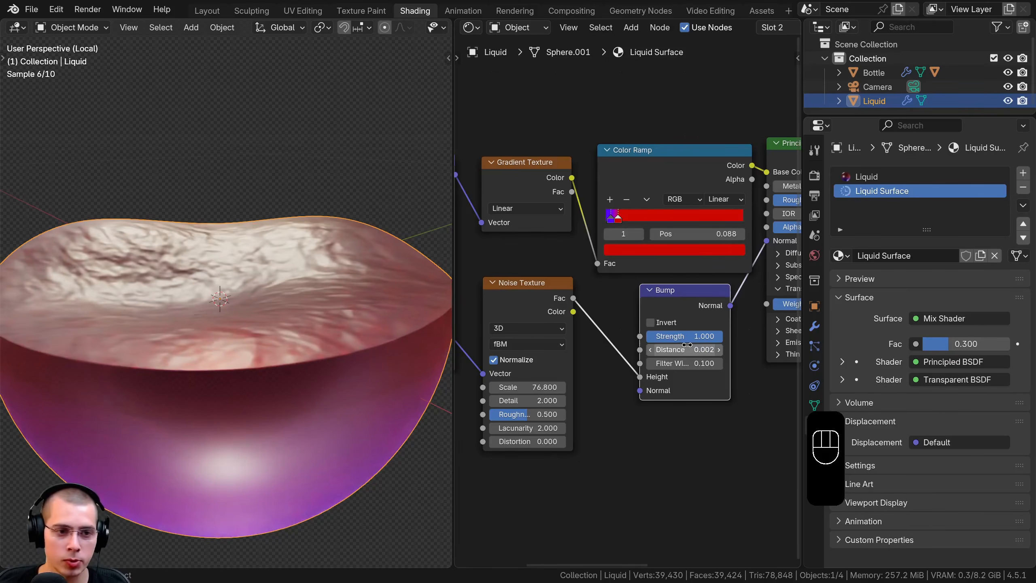
# Inspect the bumpy liquid surface up close and nudge the Noise Texture node slightly toward the Bump node
pyautogui.scroll(1, 204, 297)
pyautogui.scroll(3, 506, 367)
pyautogui.moveTo(508, 355); pyautogui.dragTo(551, 348, button='middle')
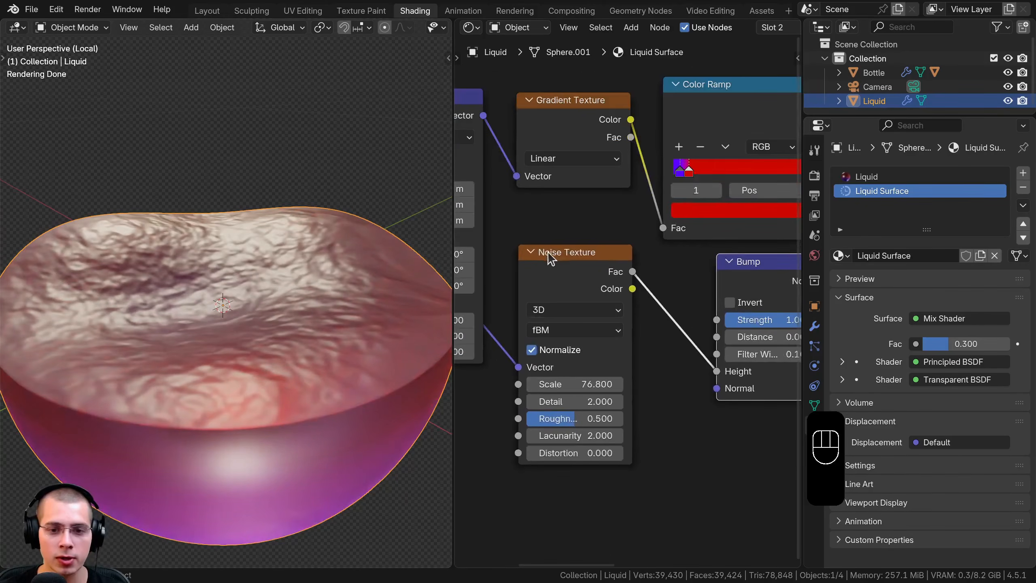
pyautogui.moveTo(556, 253); pyautogui.dragTo(559, 252)
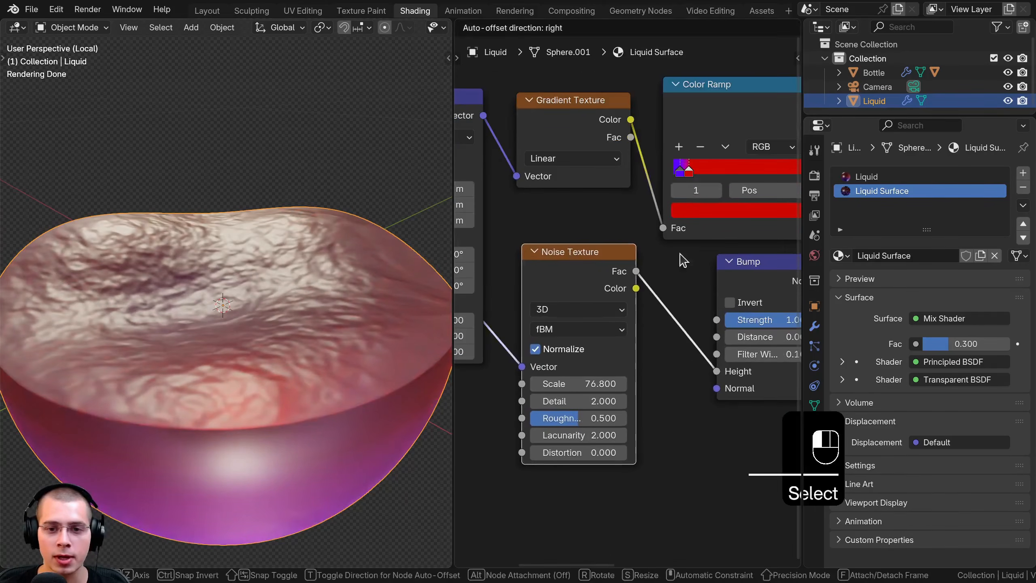
# Set the Noise Texture's scale to 60 and its detail to 8 in the Liquid Surface material
pyautogui.click(572, 384)
pyautogui.write('60')
pyautogui.press('Return')
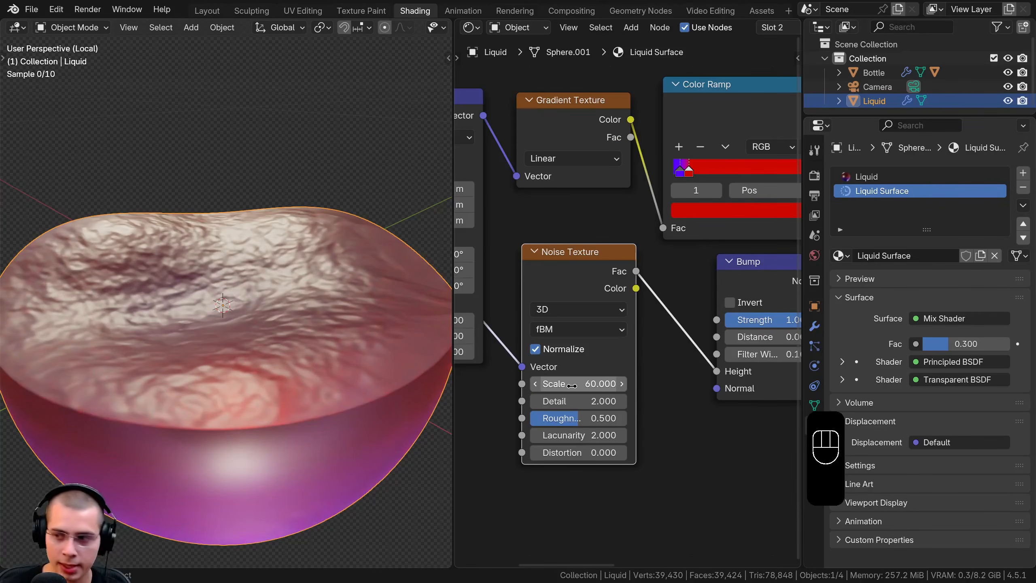
pyautogui.click(582, 401)
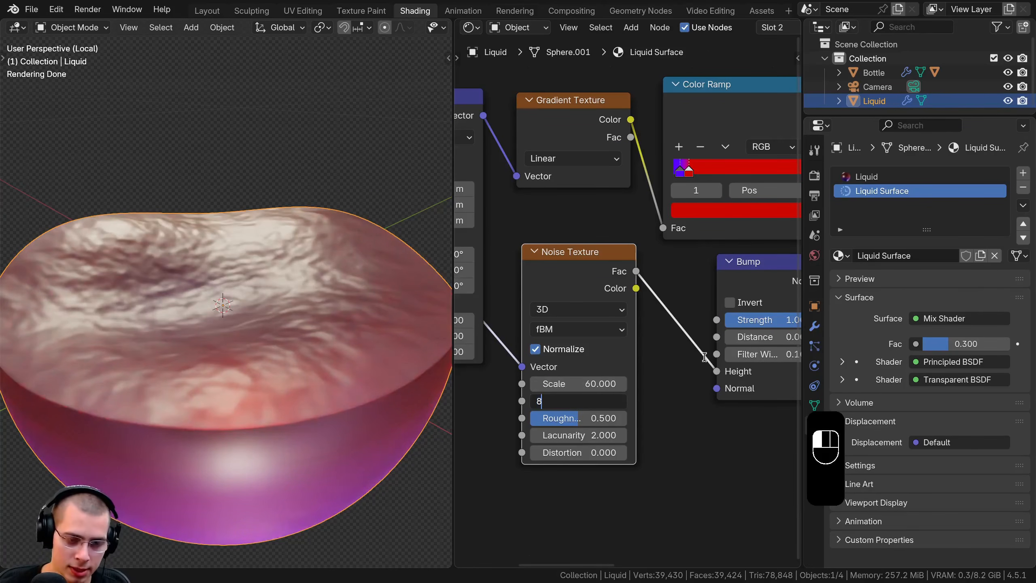
pyautogui.press('Return')
# Check the liquid through the camera, exit local view to show the whole bottle from the camera, and deselect everything
pyautogui.moveTo(244, 165); pyautogui.dragTo(229, 207, button='middle')
pyautogui.press('KP_0')
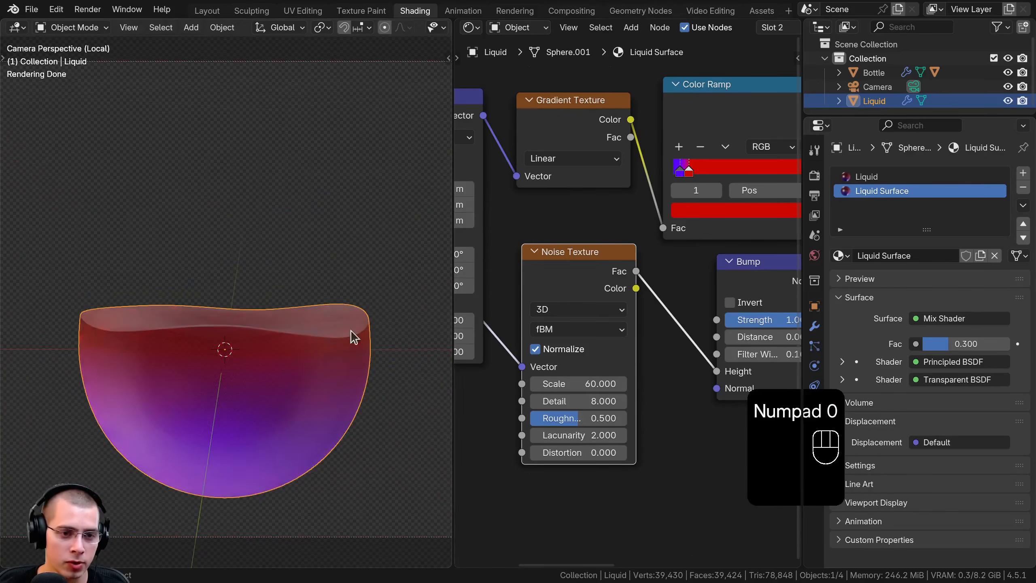
pyautogui.scroll(4, 284, 342)
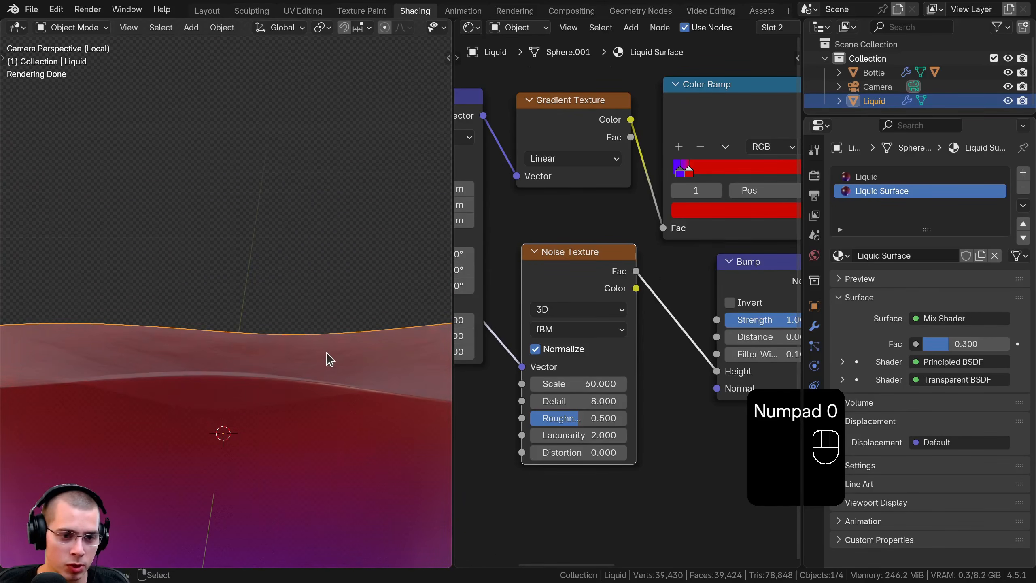
pyautogui.scroll(-5, 330, 358)
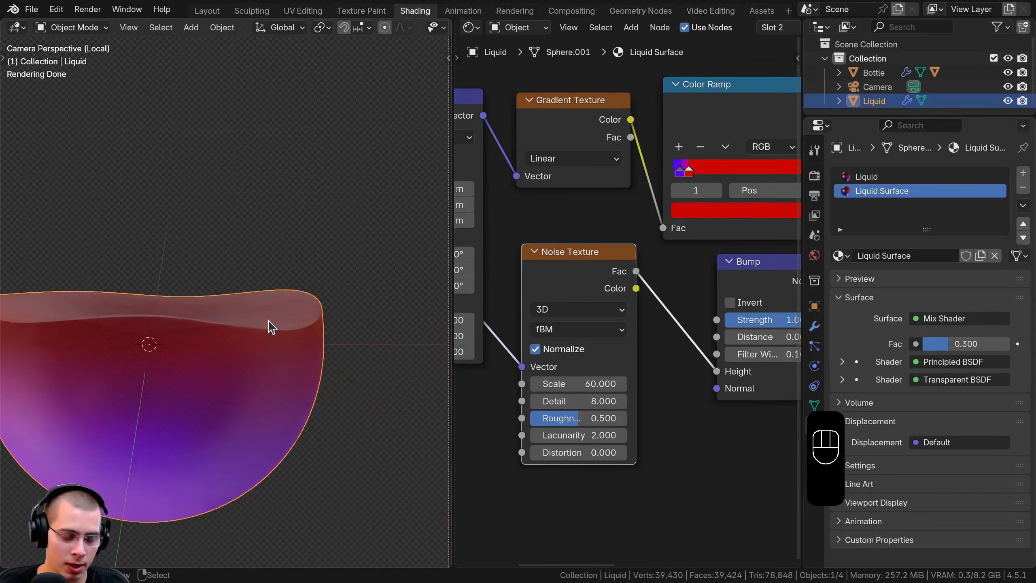
pyautogui.press('KP_Divide')
pyautogui.press('KP_0')
pyautogui.press('KP_0')
pyautogui.press('KP_0')
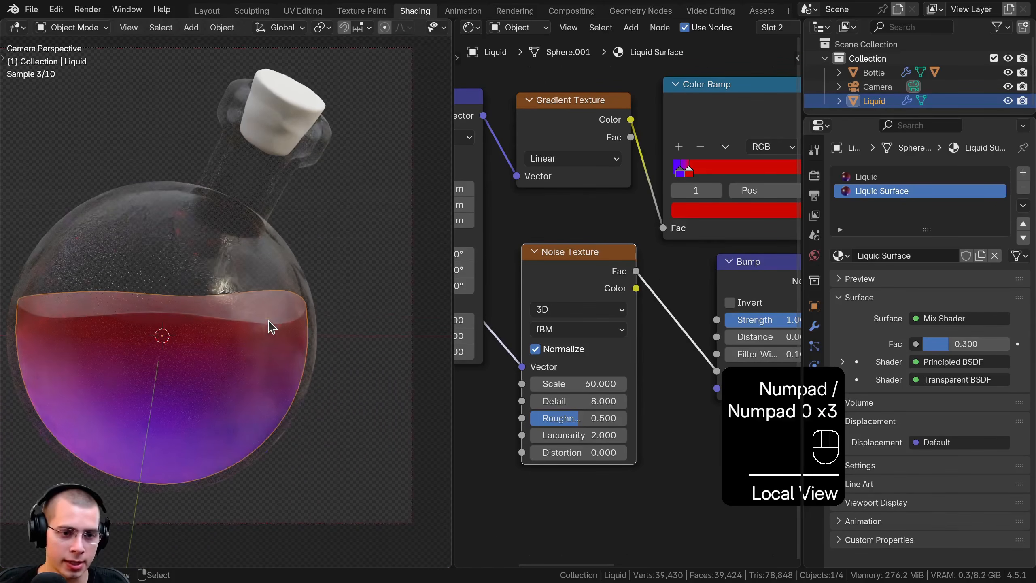
pyautogui.press('a')
pyautogui.keyDown('shift'); pyautogui.moveTo(259, 342); pyautogui.dragTo(270, 358, button='middle'); pyautogui.keyUp('shift')
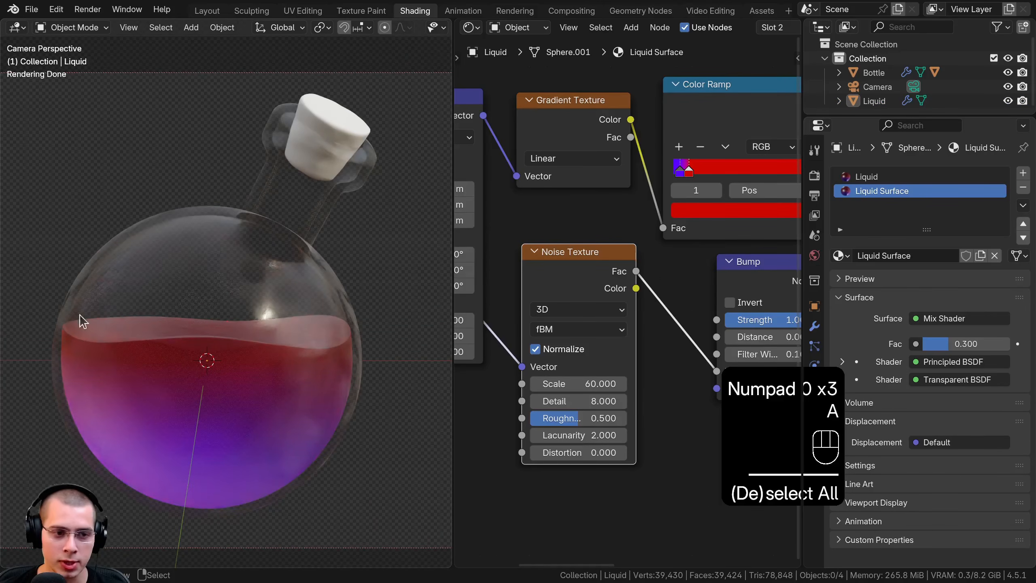
# Make the Liquid material slot active so its node tree is shown
pyautogui.scroll(-3, 574, 274)
pyautogui.moveTo(603, 279); pyautogui.dragTo(622, 280)
pyautogui.click(873, 176)
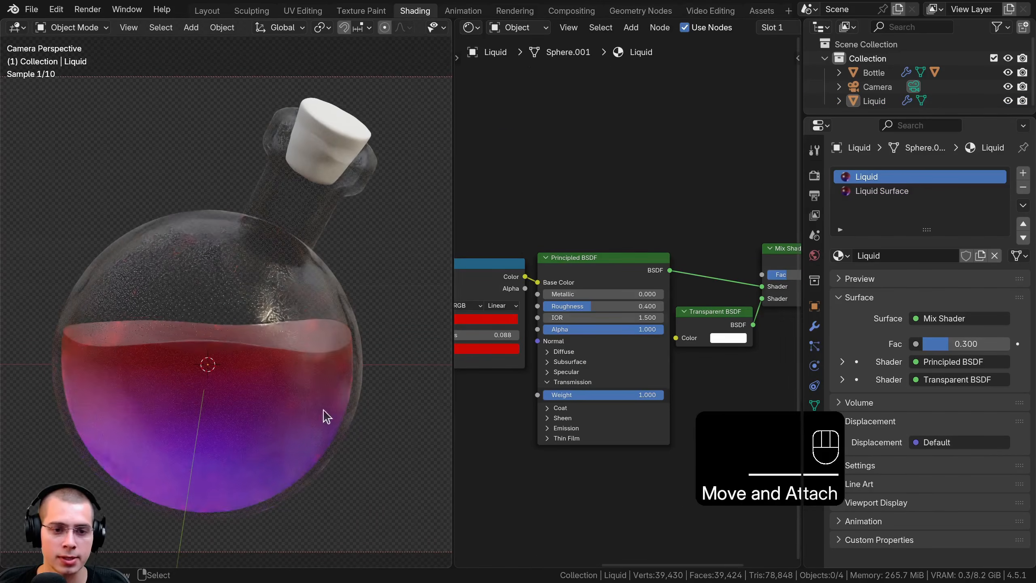
# Add a Solidify modifier to the Liquid object
pyautogui.click(100, 446)
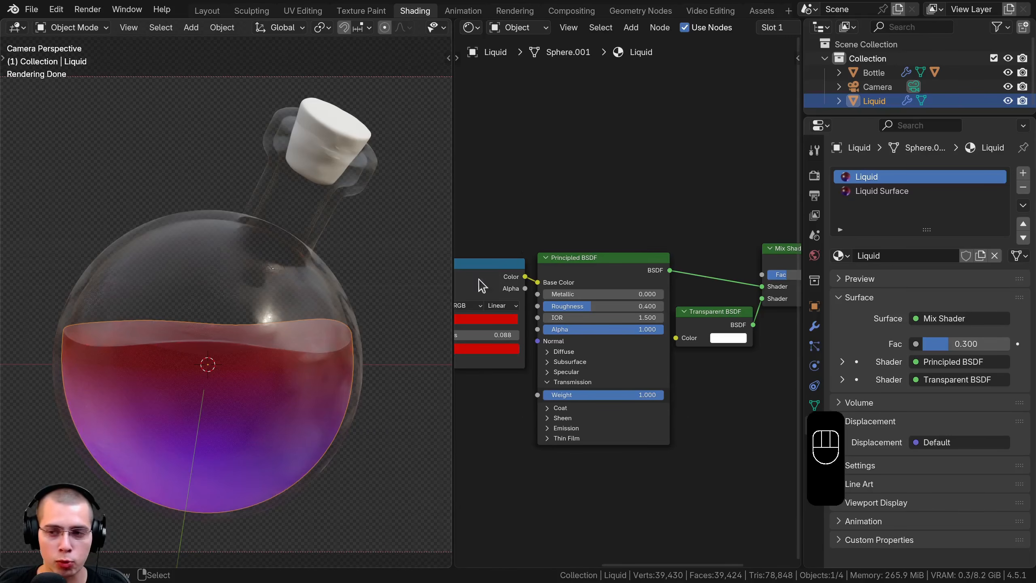
pyautogui.click(814, 326)
pyautogui.moveTo(802, 314); pyautogui.dragTo(800, 228)
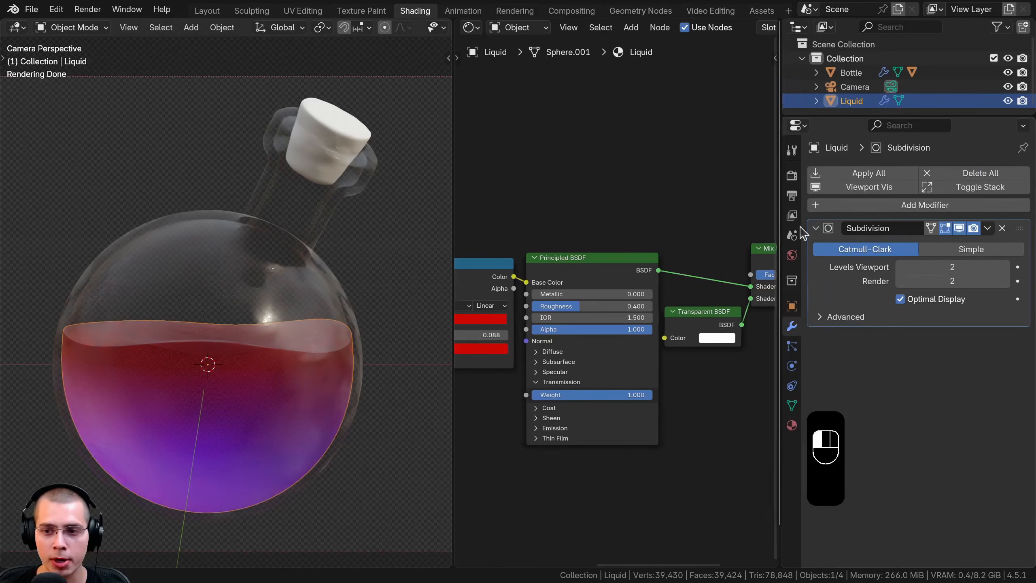
pyautogui.click(898, 205)
pyautogui.write('so')
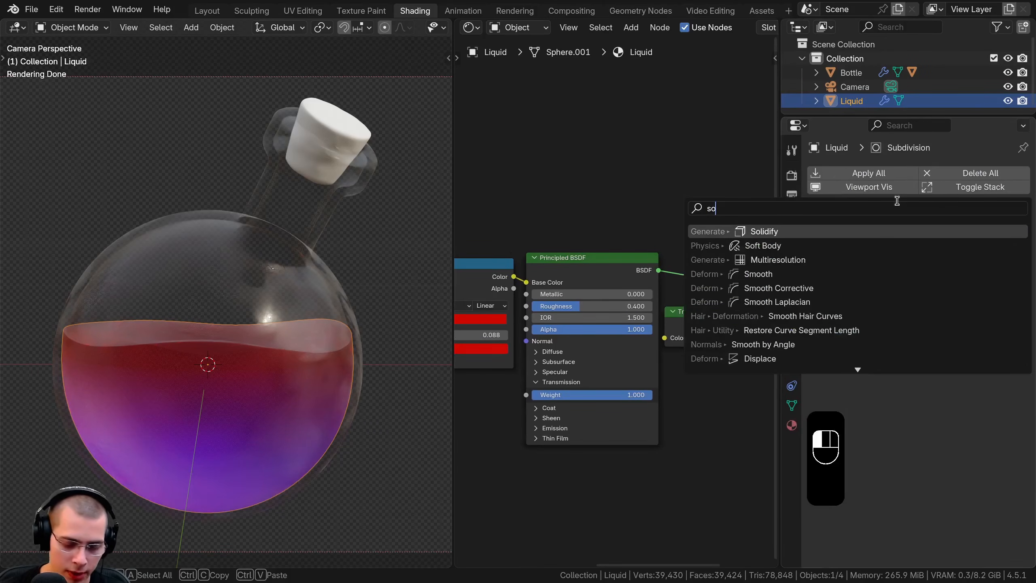
pyautogui.write('l')
pyautogui.click(746, 232)
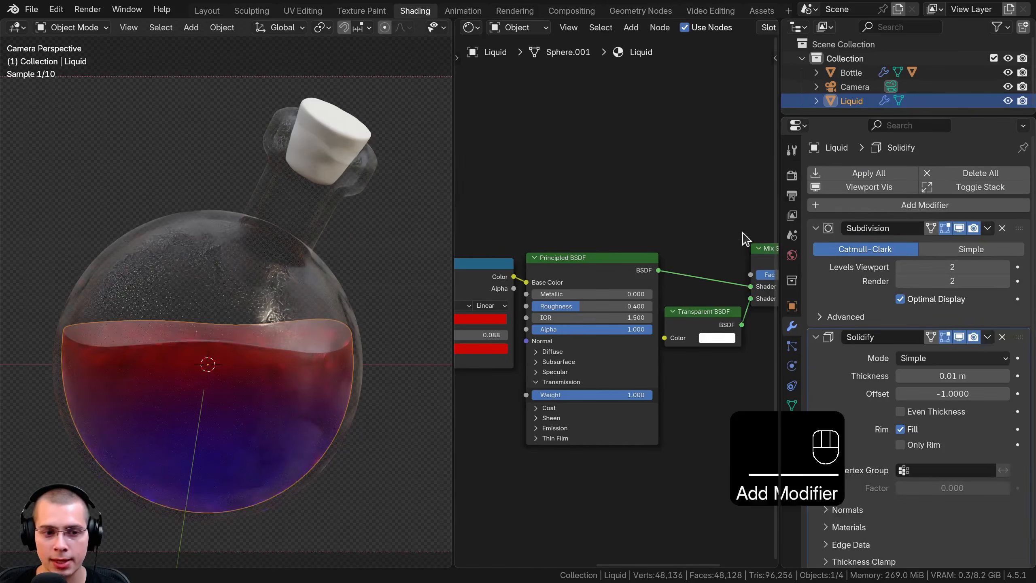
# Examine the liquid's solidified wall up close in wireframe shading at the edge of its surface
pyautogui.scroll(-2, 904, 324)
pyautogui.press('z')
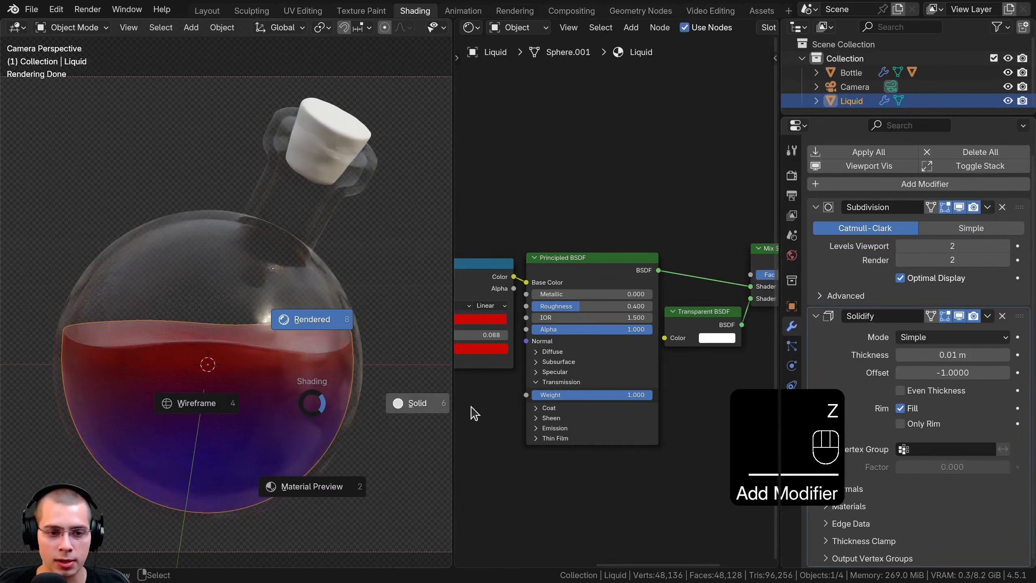
pyautogui.click(459, 405)
pyautogui.scroll(3, 338, 382)
pyautogui.moveTo(337, 382)
pyautogui.keyDown('shift'); pyautogui.mouseDown(button='middle')
pyautogui.moveTo(293, 306)
pyautogui.moveTo(183, 312)
pyautogui.moveTo(220, 296)
pyautogui.mouseUp(button='middle'); pyautogui.keyUp('shift')
pyautogui.press('z')
pyautogui.click(200, 288)
pyautogui.scroll(4, 204, 308)
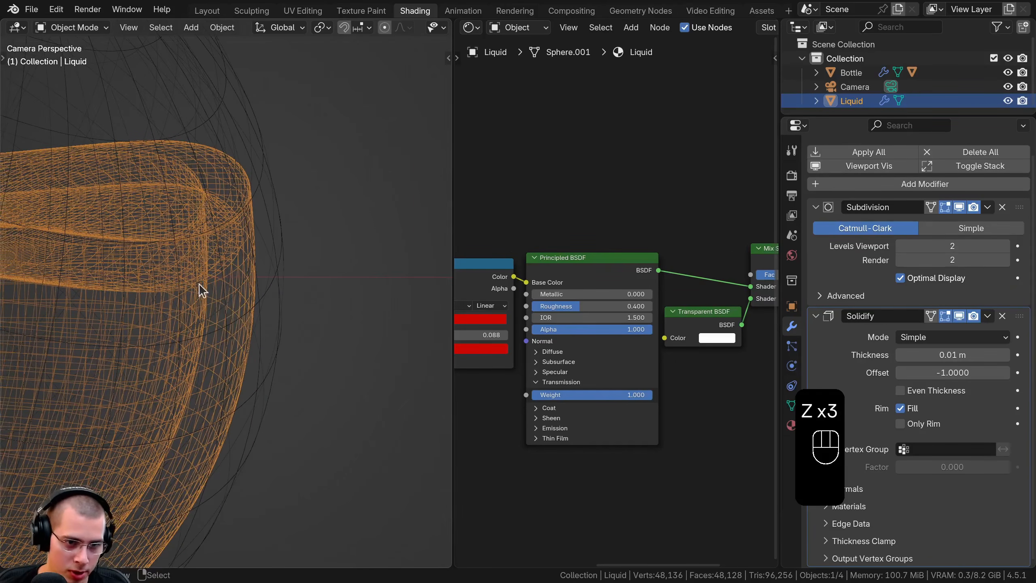
# Try reducing the Solidify modifier's thickness to 0.002 m and 0.001 m
pyautogui.keyDown('shift'); pyautogui.moveTo(972, 362); pyautogui.dragTo(961, 363); pyautogui.keyUp('shift')
pyautogui.click(961, 353)
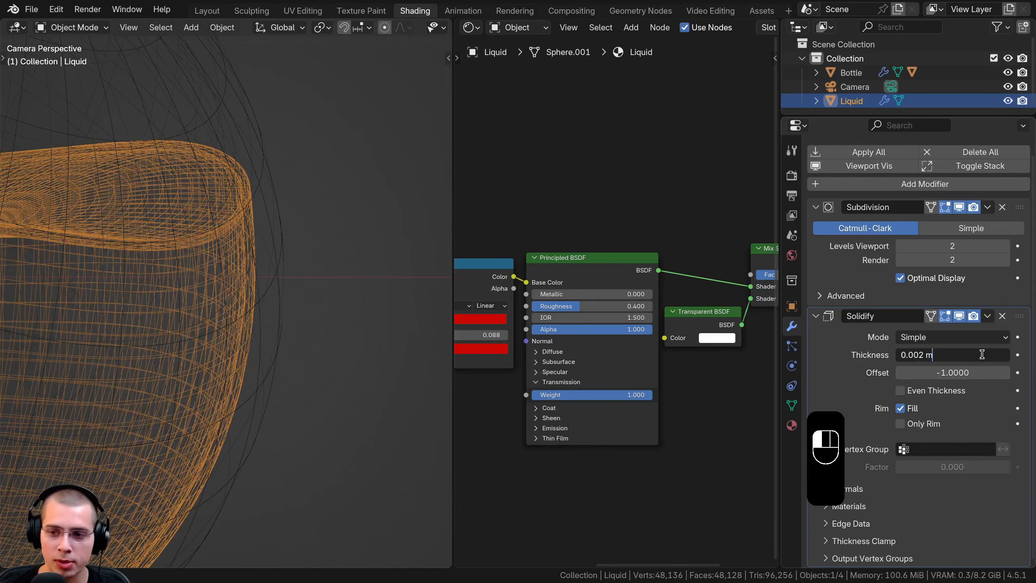
pyautogui.press('BackSpace')
pyautogui.press('BackSpace')
pyautogui.press('BackSpace')
pyautogui.write('1')
pyautogui.press('Return')
# Set the Solidify modifier's thickness to 0.0005 m
pyautogui.click(980, 354)
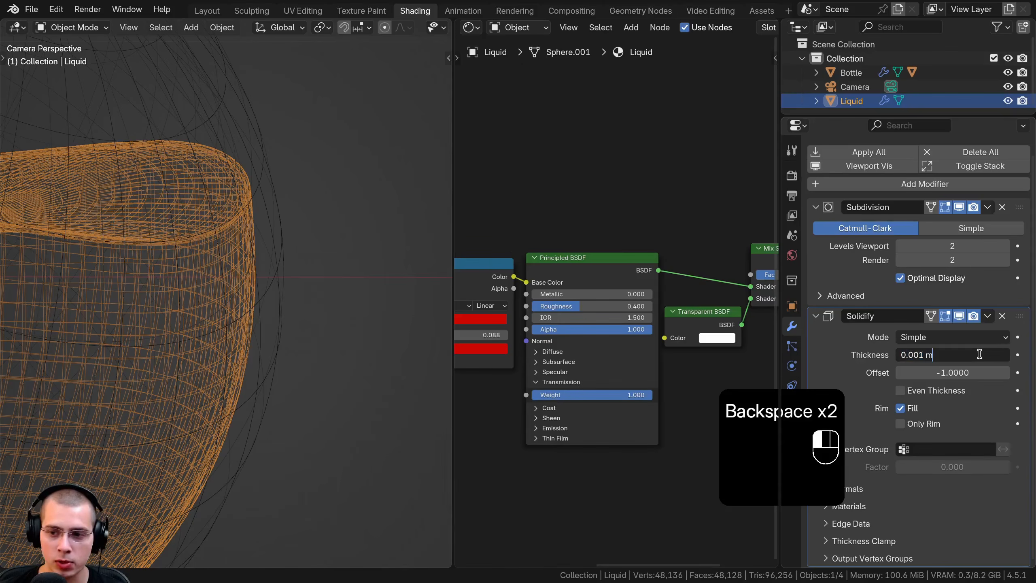
pyautogui.write('05')
pyautogui.press('Left')
pyautogui.press('Left')
pyautogui.press('Left')
pyautogui.press('Right')
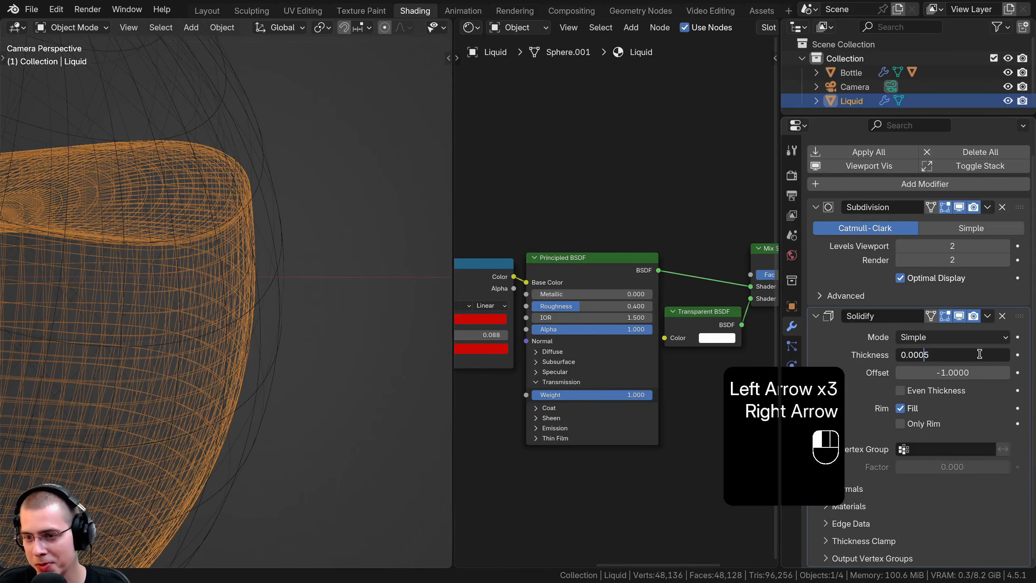
pyautogui.press('Return')
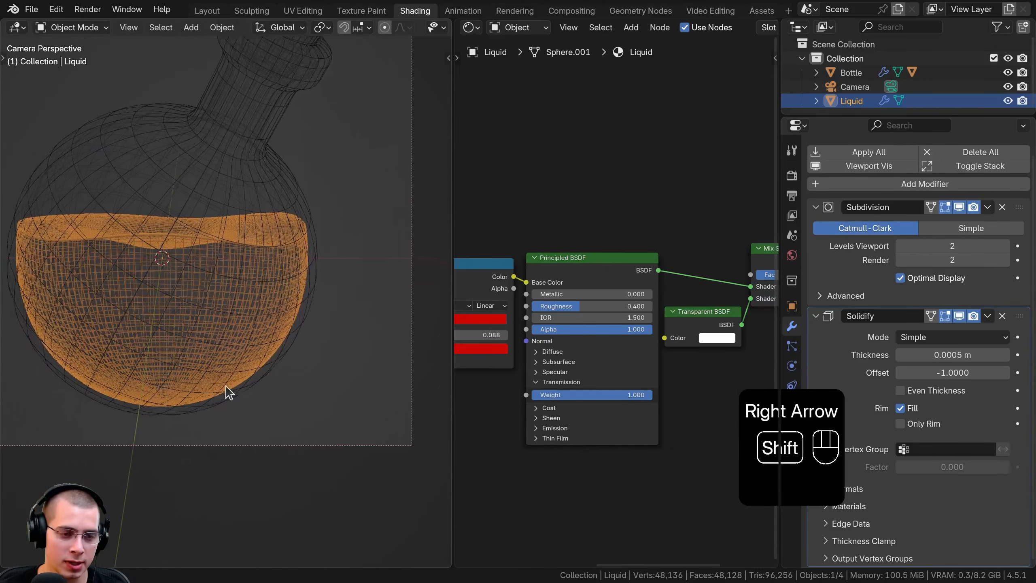
# Return to rendered shading with nothing selected and compare the liquid with the Solidify modifier's viewport display off and on
pyautogui.hotkey('shift', 'z')
pyautogui.press('a')
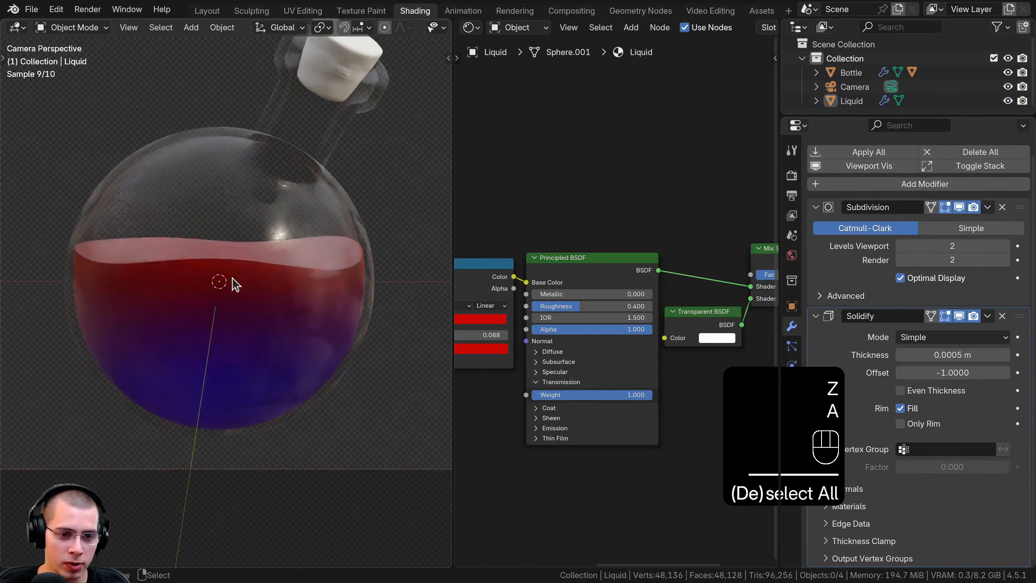
pyautogui.click(959, 318)
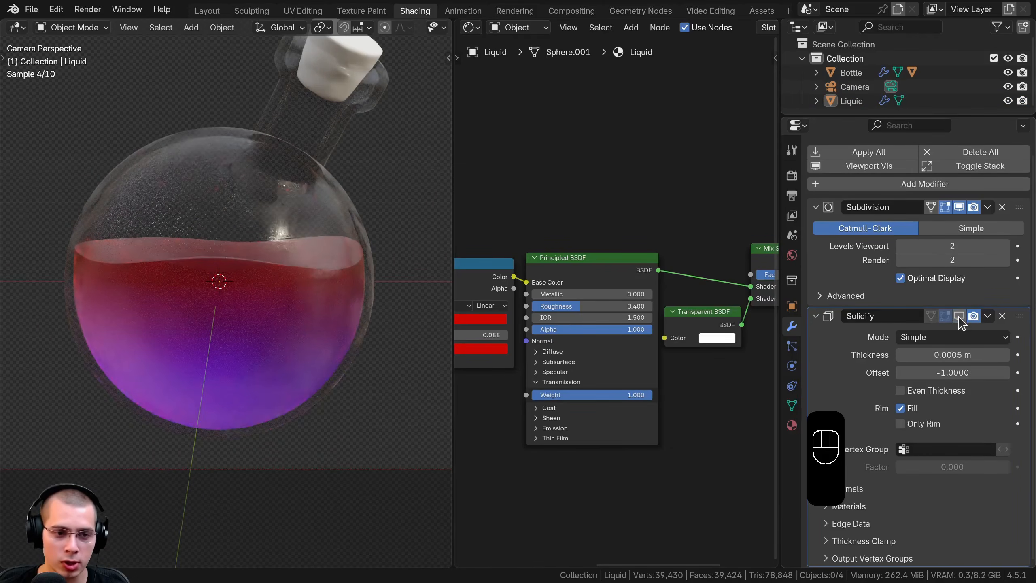
pyautogui.click(959, 318)
pyautogui.click(959, 318)
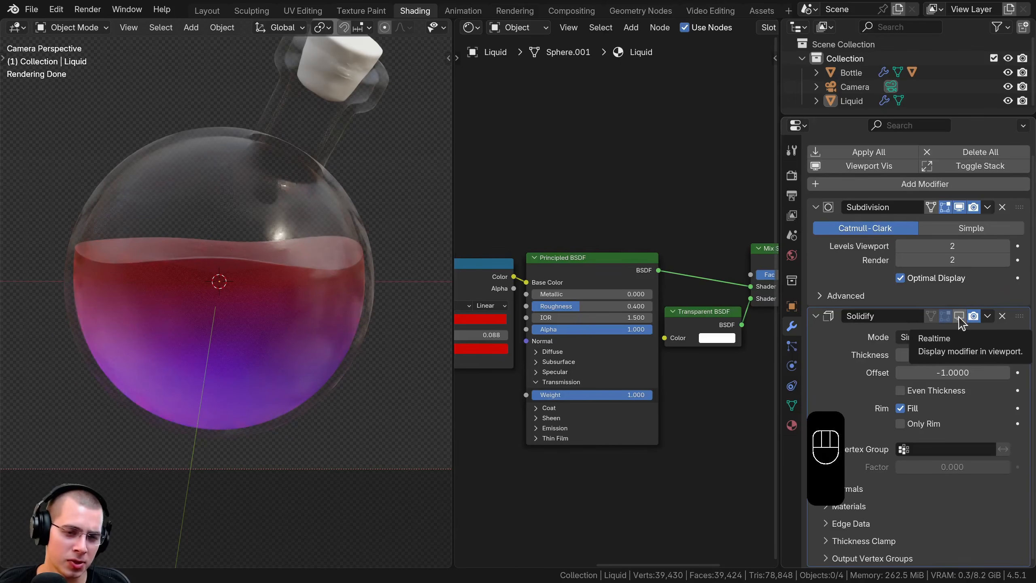
pyautogui.click(959, 318)
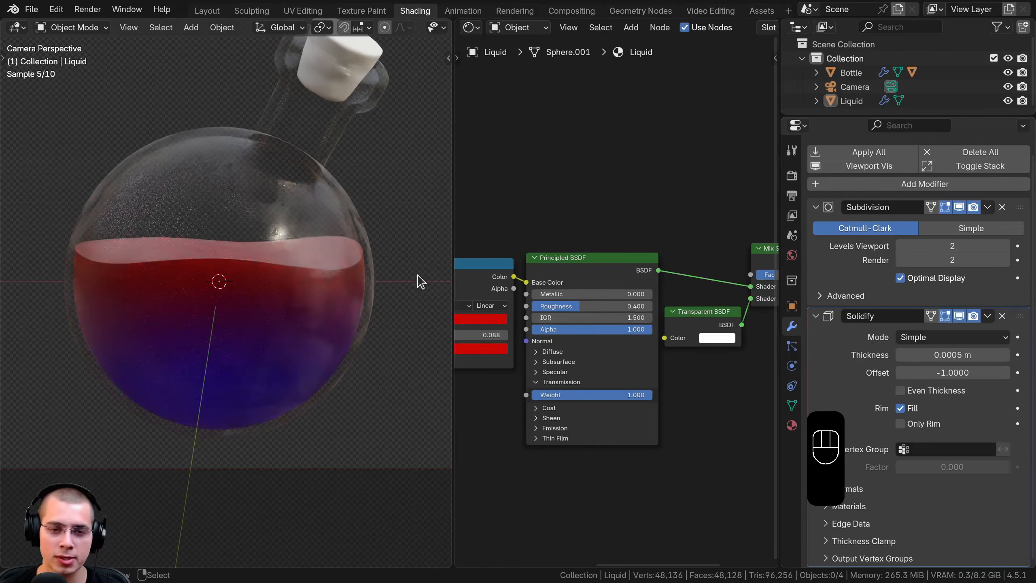
# Switch the viewport to solid shading with the whole bottle in view
pyautogui.keyDown('shift'); pyautogui.moveTo(347, 308); pyautogui.dragTo(339, 381, button='middle'); pyautogui.keyUp('shift')
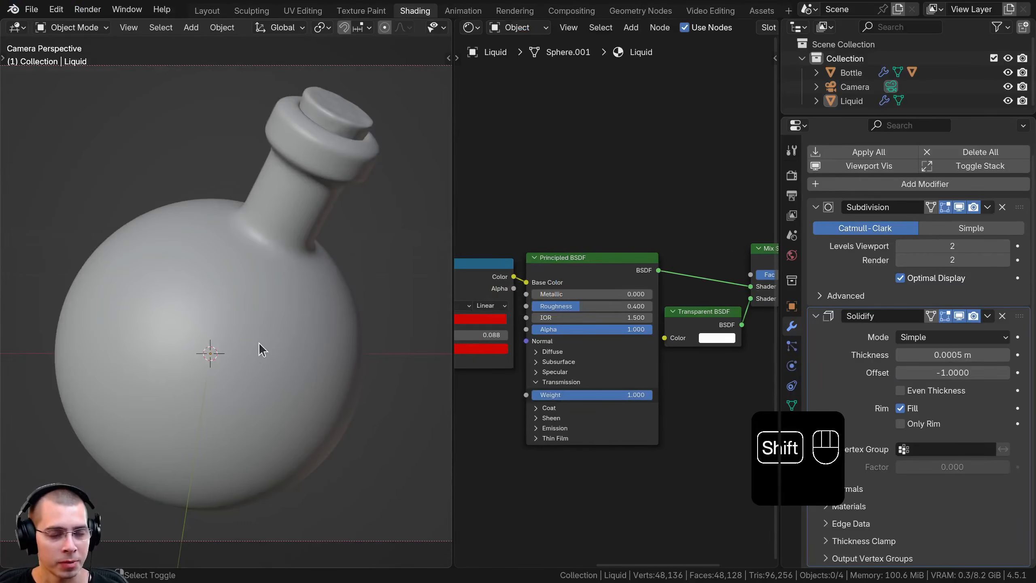
pyautogui.keyDown('shift'); pyautogui.moveTo(262, 349); pyautogui.dragTo(227, 368, button='middle'); pyautogui.keyUp('shift')
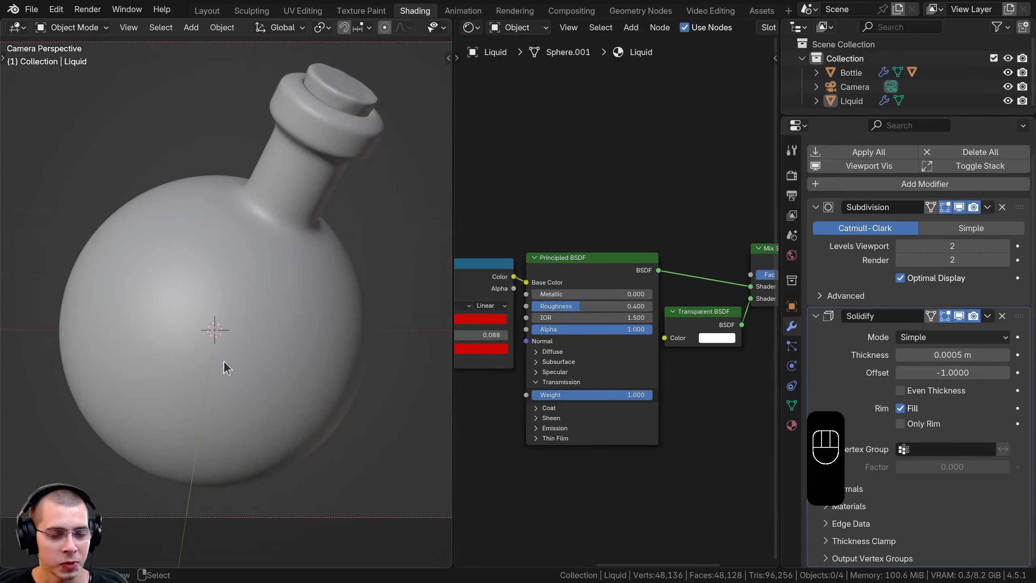
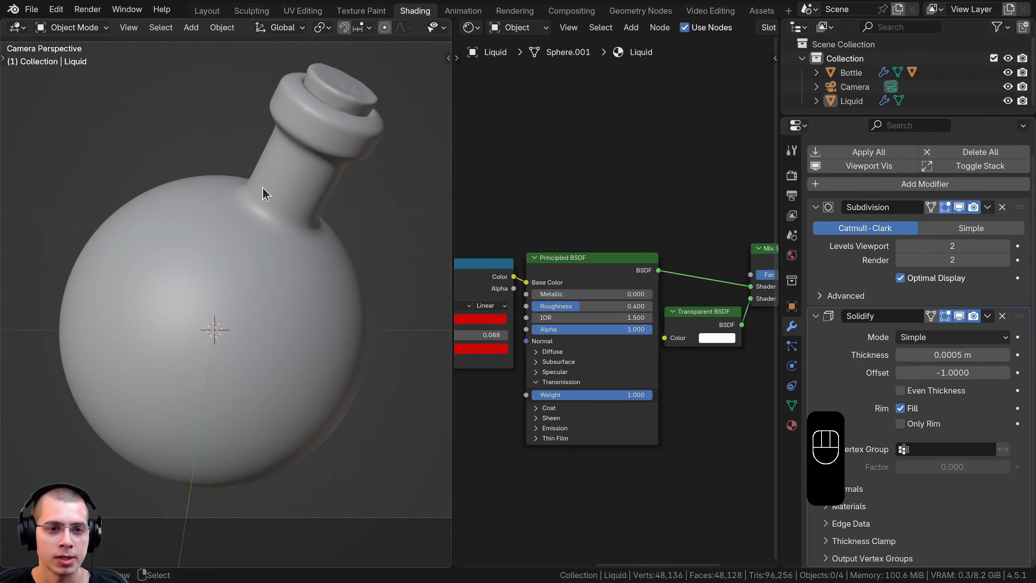
# Add a UV sphere to the scene and shade it smooth
pyautogui.hotkey('shift', 'a')
pyautogui.moveTo(260, 202)
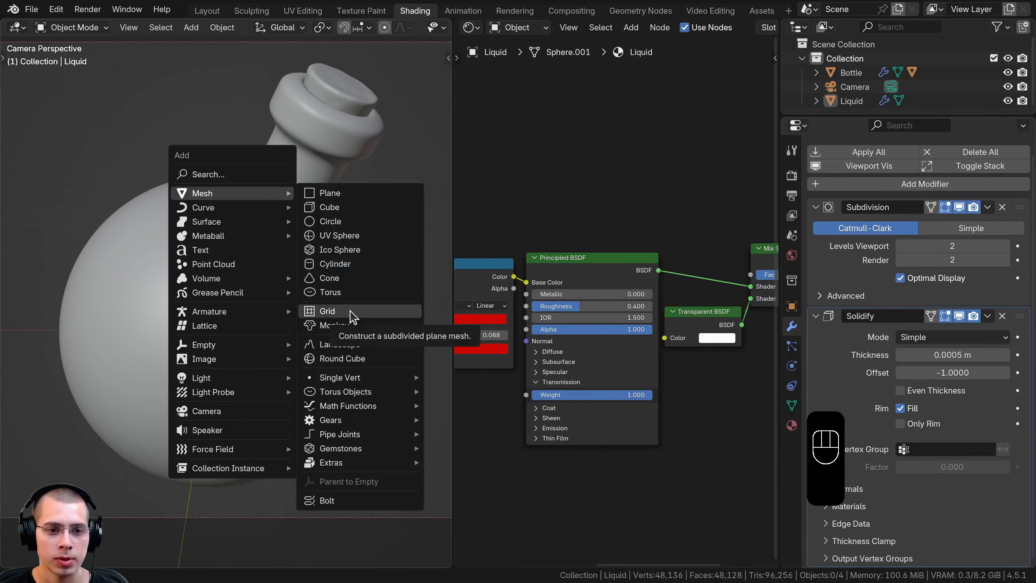
pyautogui.click(354, 239)
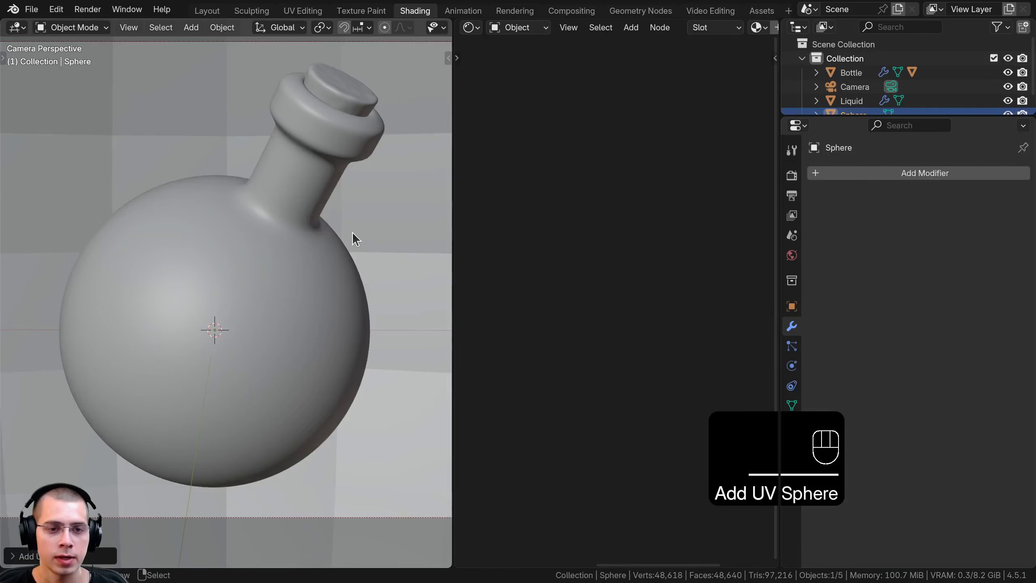
pyautogui.press('w')
pyautogui.click(162, 103)
pyautogui.moveTo(161, 104); pyautogui.dragTo(204, 127, button='middle')
pyautogui.scroll(-6, 204, 126)
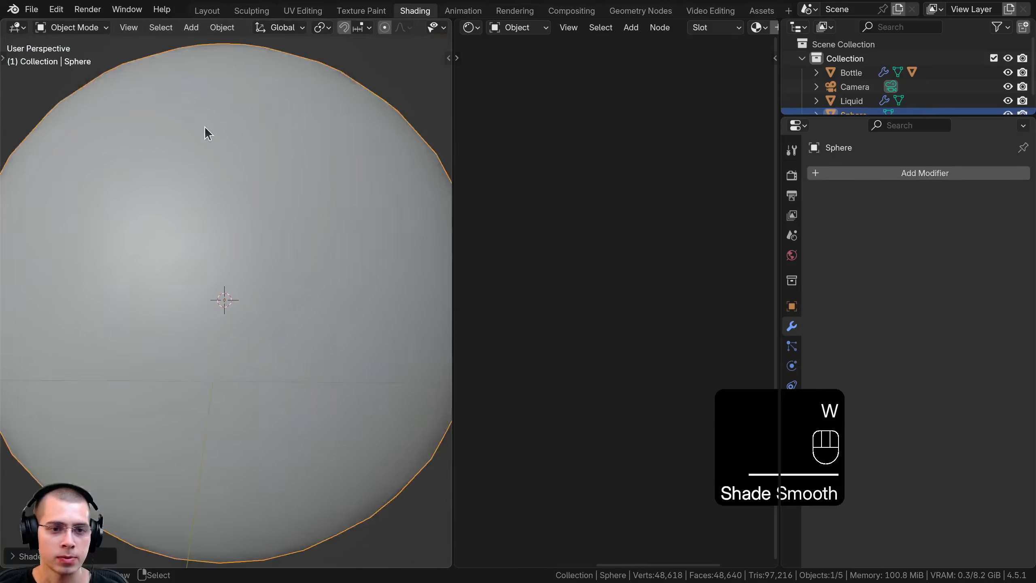
# Scale the sphere down well below the bottle's size and move it out beside the bottle
pyautogui.press('s')
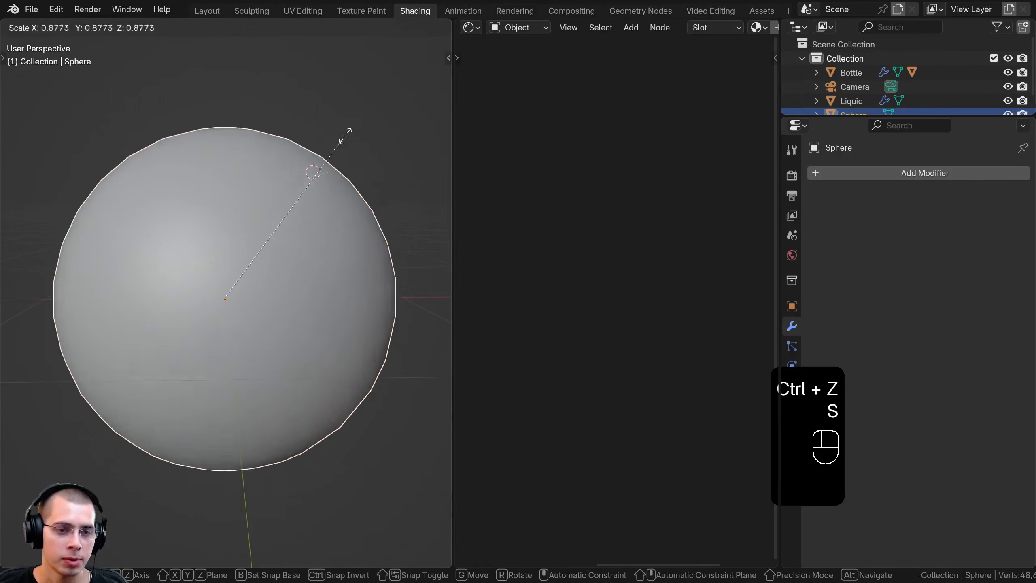
pyautogui.click(292, 236)
pyautogui.press('s')
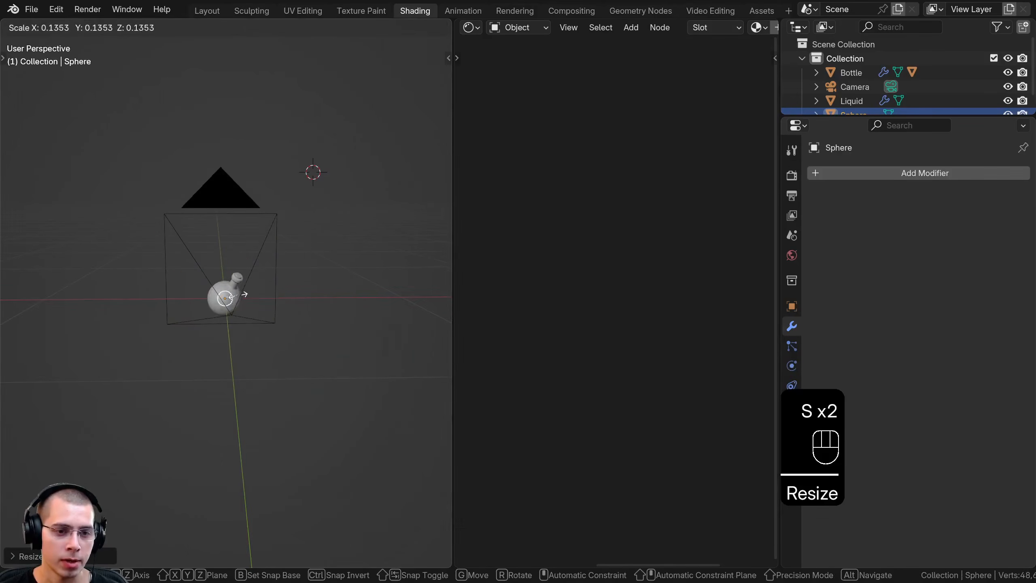
pyautogui.click(231, 292)
pyautogui.scroll(3, 230, 296)
pyautogui.press('g')
pyautogui.click(294, 304)
pyautogui.keyDown('shift'); pyautogui.moveTo(318, 294); pyautogui.dragTo(315, 277, button='middle'); pyautogui.keyUp('shift')
pyautogui.scroll(3, 316, 278)
pyautogui.moveTo(316, 277); pyautogui.dragTo(362, 183, button='middle')
# Shrink the sphere to a tiny bubble farther away from the bottle and apply its scale
pyautogui.press('s')
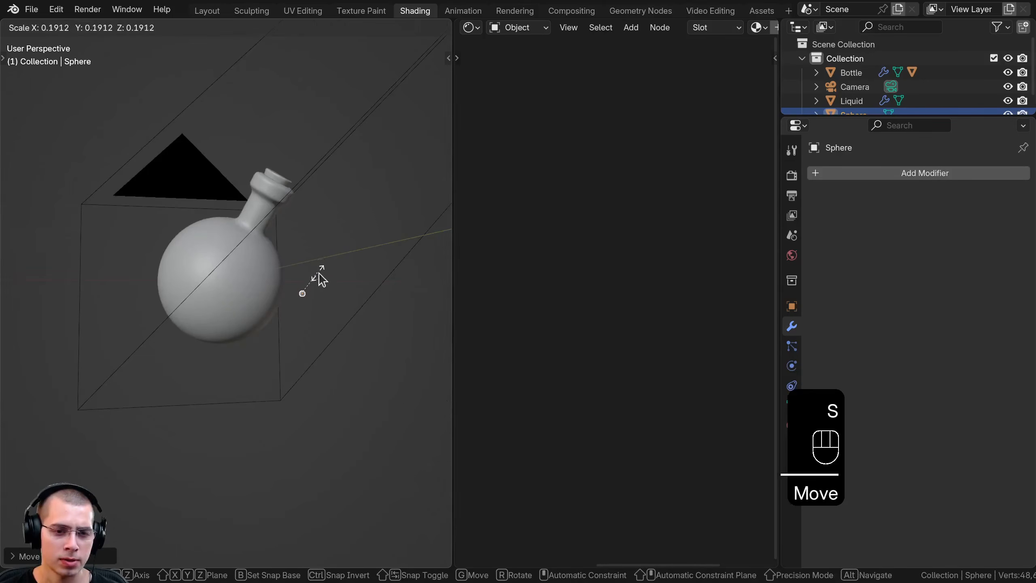
pyautogui.click(319, 278)
pyautogui.moveTo(318, 278); pyautogui.dragTo(358, 248, button='middle')
pyautogui.press('s')
pyautogui.click(350, 247)
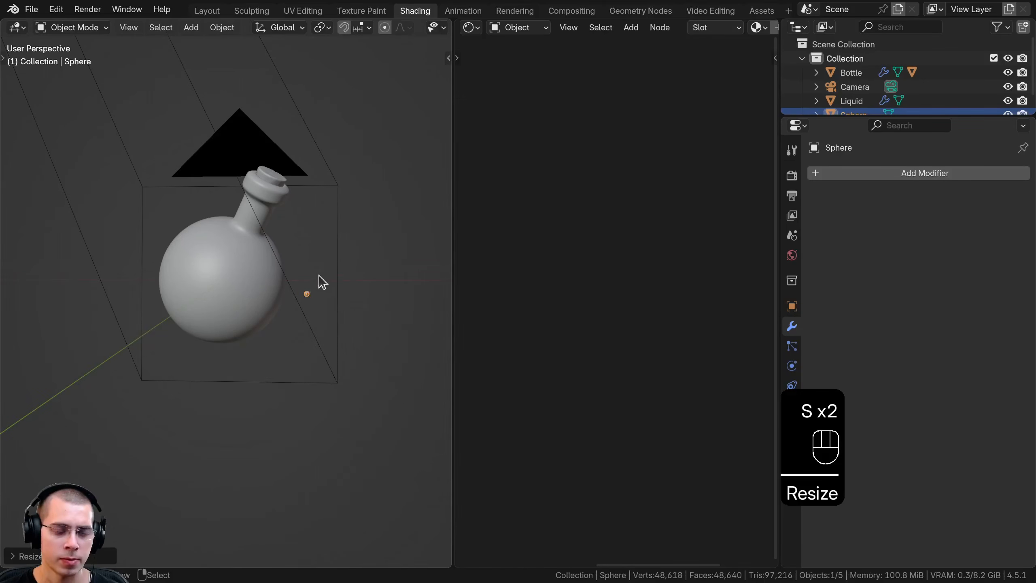
pyautogui.moveTo(319, 283); pyautogui.dragTo(346, 295, button='middle')
pyautogui.press('g')
pyautogui.click(399, 302)
pyautogui.hotkey('ctrl', 'a')
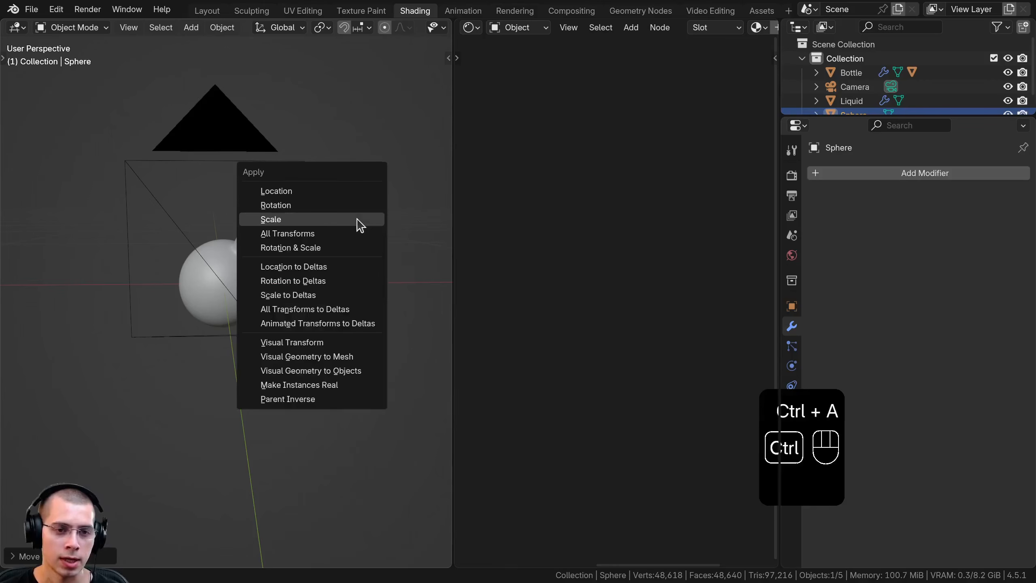
pyautogui.click(292, 222)
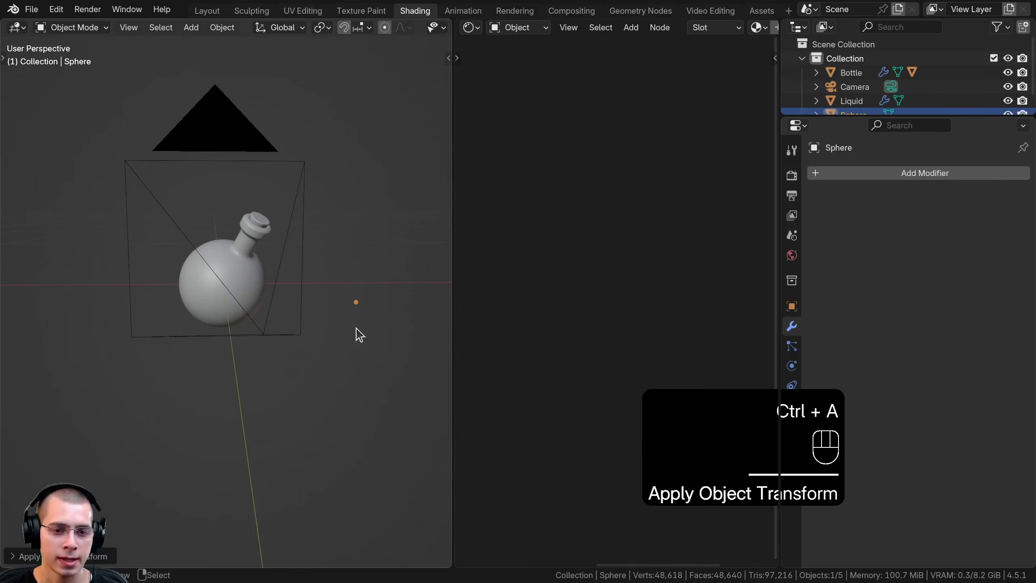
# Give the small sphere a new material named Bubbles and frame the sphere in rendered shading
pyautogui.scroll(-4, 659, 35)
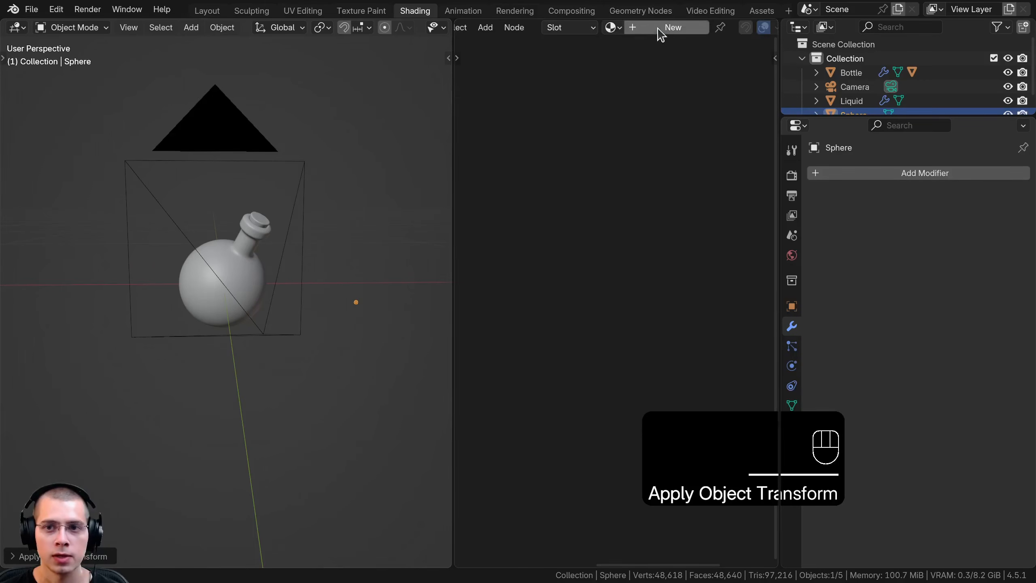
pyautogui.click(671, 28)
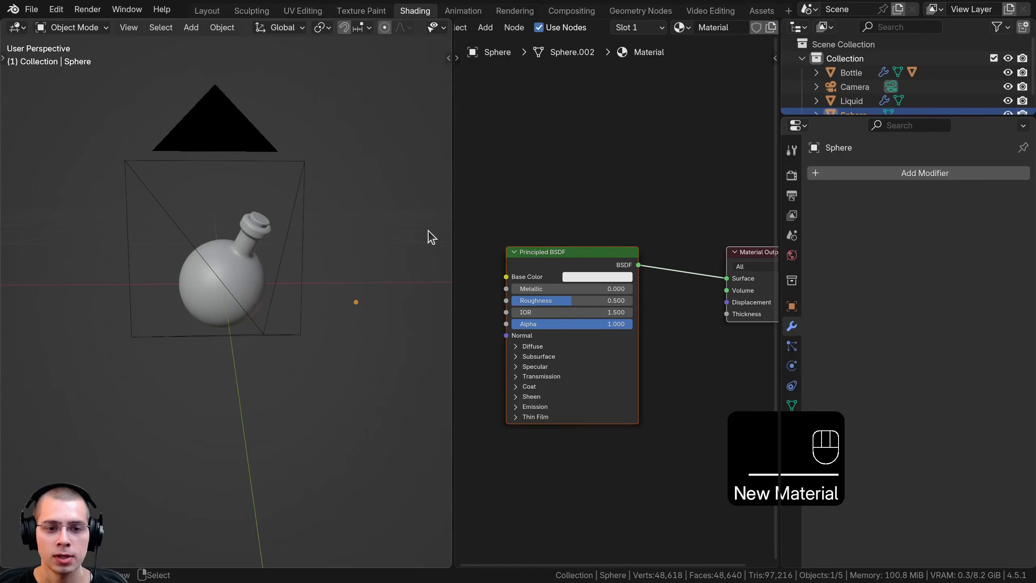
pyautogui.press('KP_Decimal')
pyautogui.press('z')
pyautogui.click(273, 256)
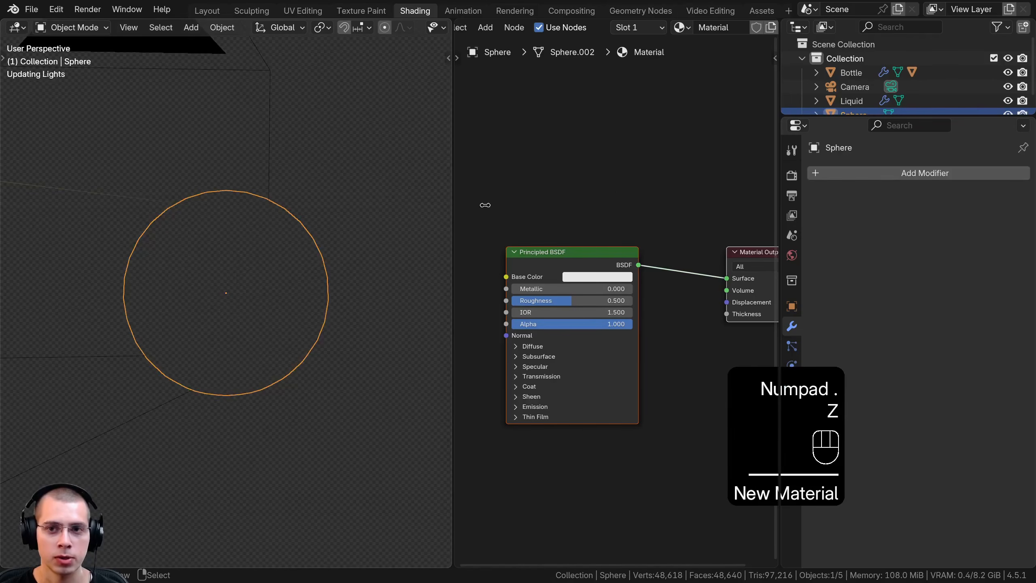
pyautogui.doubleClick(715, 28)
pyautogui.write('Bubbles')
pyautogui.press('Return')
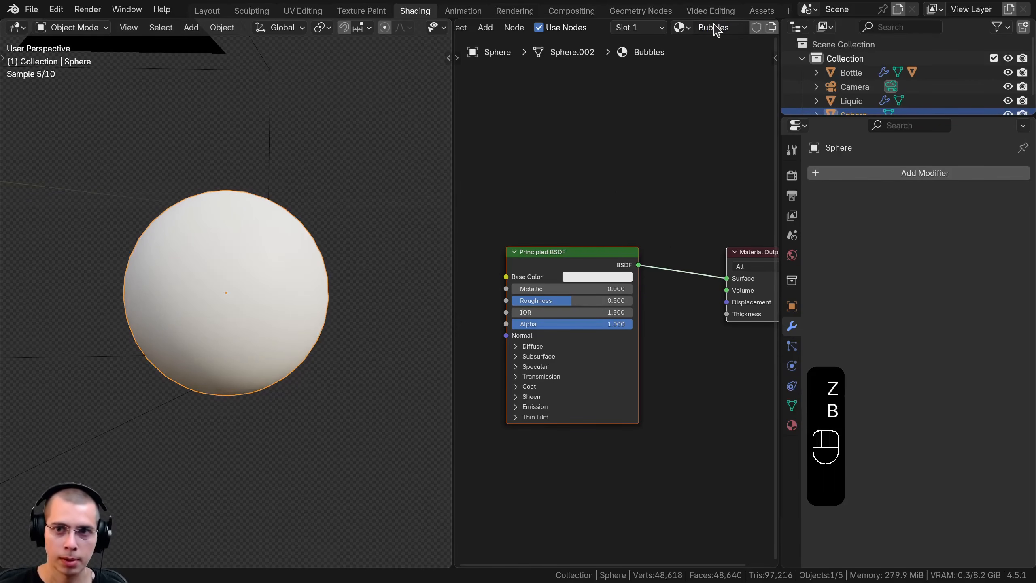
# Add a Glass BSDF node to the Bubbles material beside the Principled BSDF
pyautogui.scroll(-1, 600, 157)
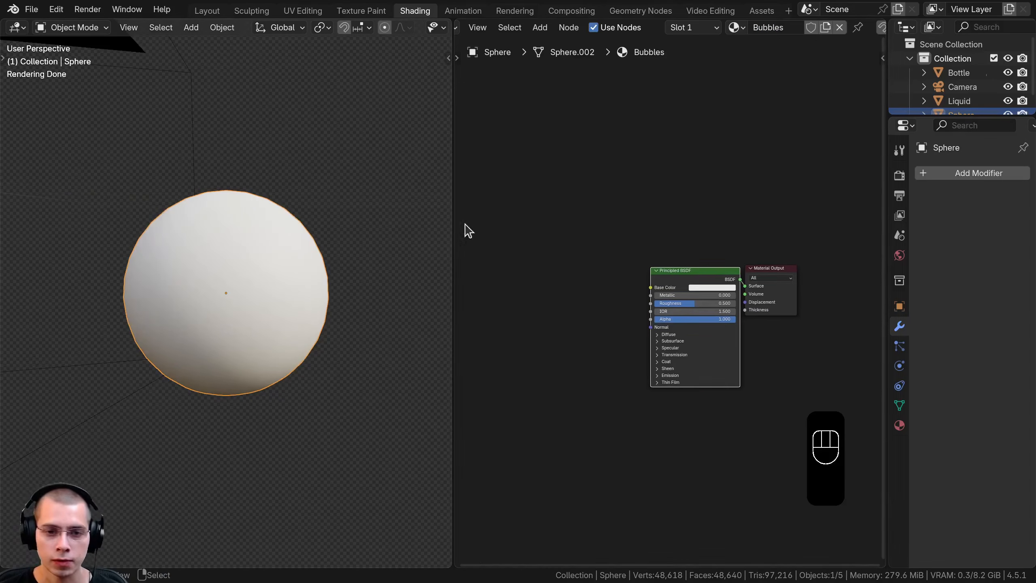
pyautogui.hotkey('shift', 'a')
pyautogui.click(537, 195)
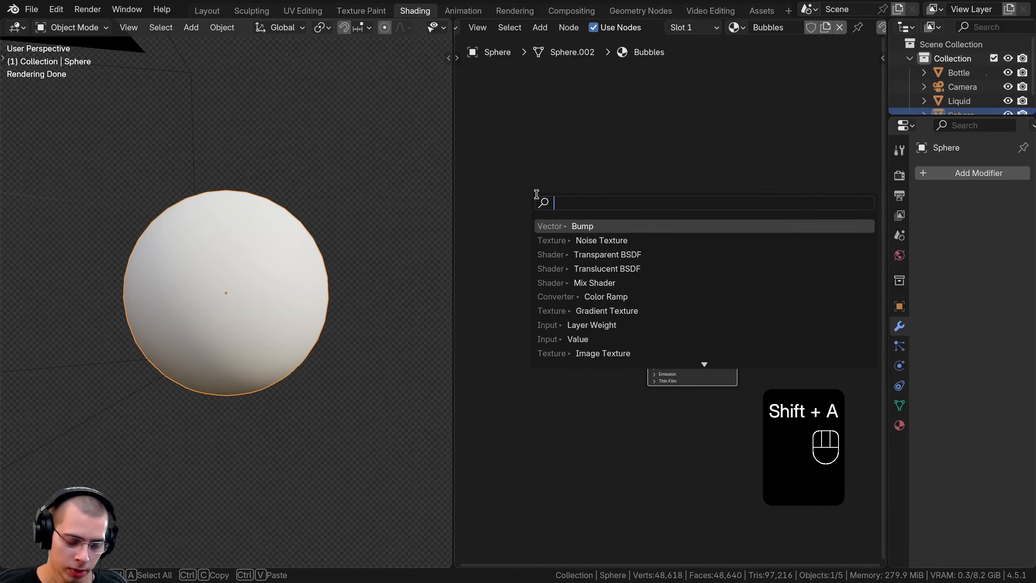
pyautogui.write('gl')
pyautogui.click(596, 224)
pyautogui.click(530, 245)
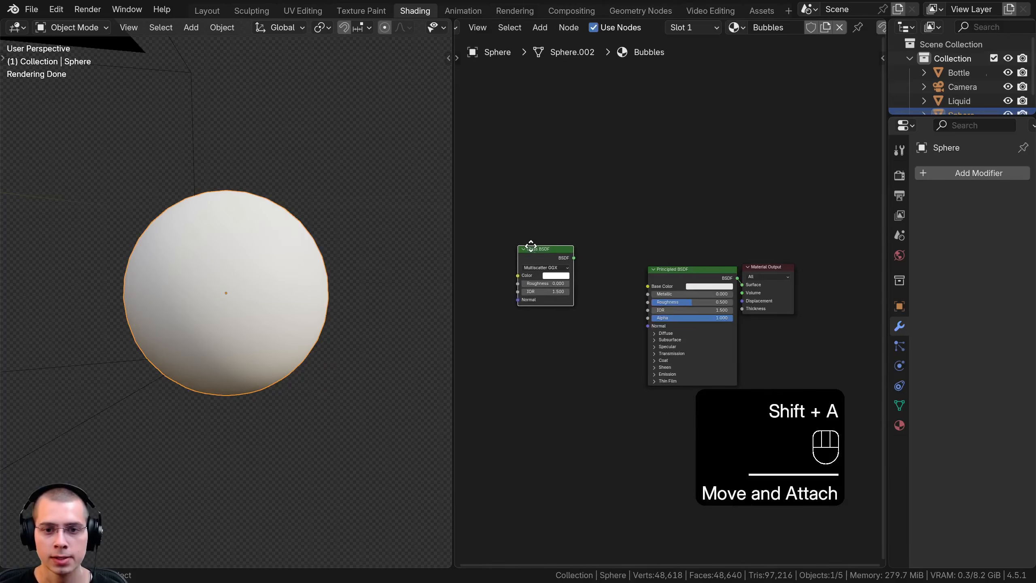
# Delete the Principled BSDF and connect the Glass BSDF to the Material Output's Surface
pyautogui.scroll(3, 571, 309)
pyautogui.click(698, 265)
pyautogui.press('x')
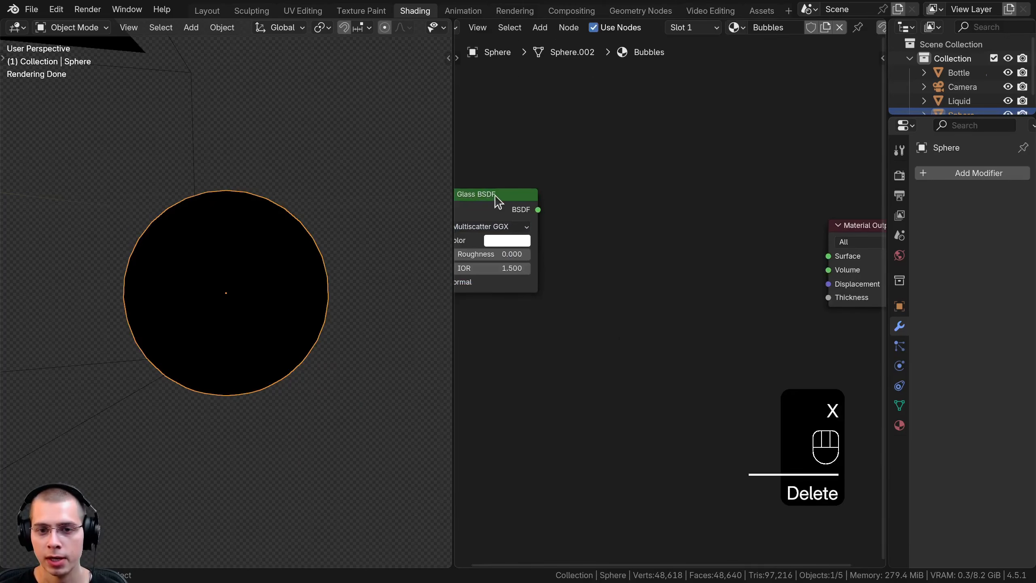
pyautogui.scroll(2, 500, 202)
pyautogui.moveTo(630, 244); pyautogui.dragTo(826, 264)
pyautogui.scroll(-2, 731, 262)
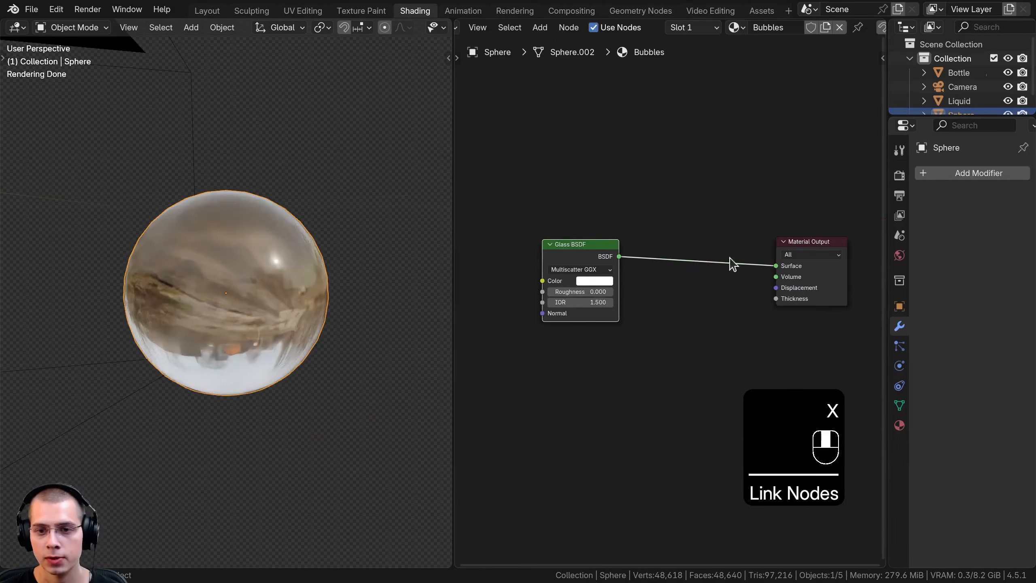
# Widen the node editor and add an Emission node below the Glass BSDF
pyautogui.moveTo(452, 230); pyautogui.dragTo(359, 223)
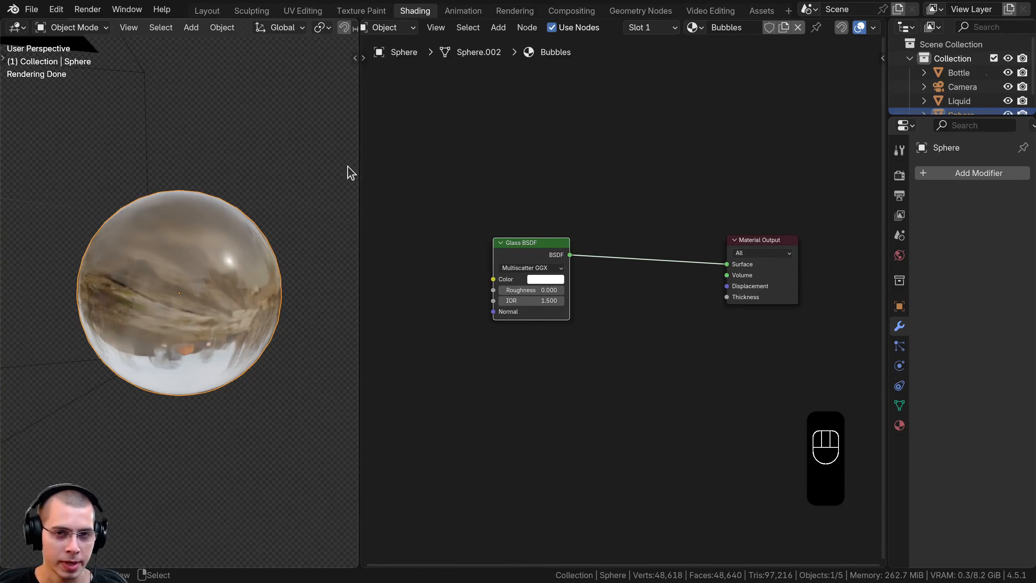
pyautogui.moveTo(452, 183); pyautogui.dragTo(444, 179, button='middle')
pyautogui.scroll(2, 506, 149)
pyautogui.moveTo(534, 167); pyautogui.dragTo(495, 157, button='middle')
pyautogui.hotkey('shift', 'a')
pyautogui.write('em')
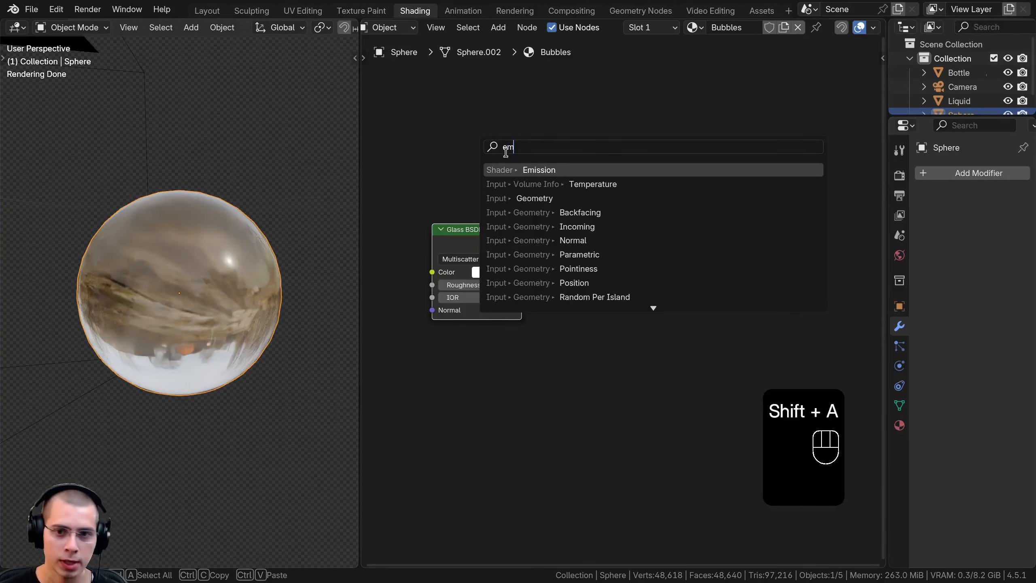
pyautogui.press('Return')
pyautogui.click(481, 373)
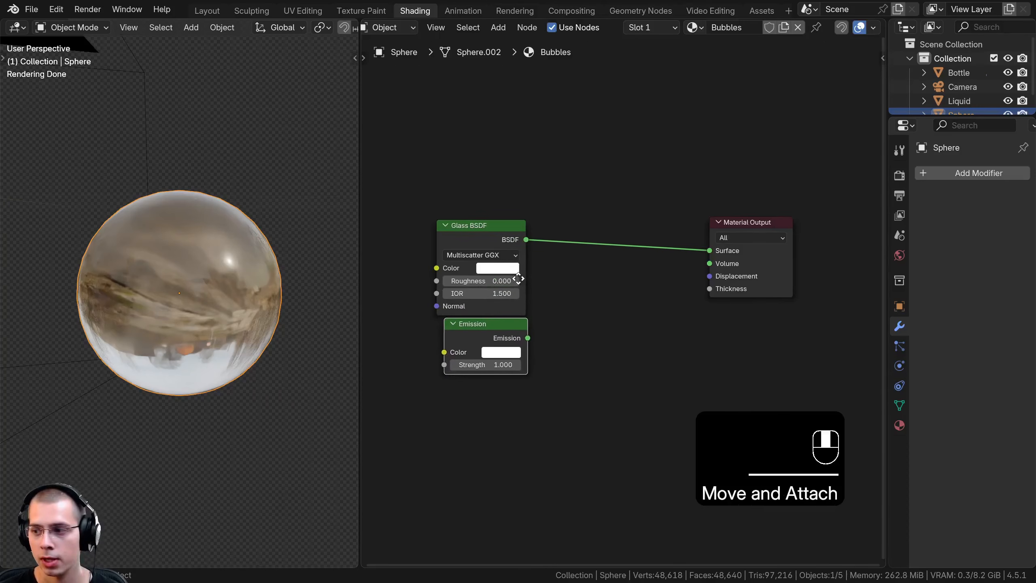
# Set the Emission node's strength to 30 and its color to light purple #DBA8E7FF
pyautogui.scroll(2, 527, 358)
pyautogui.click(525, 338)
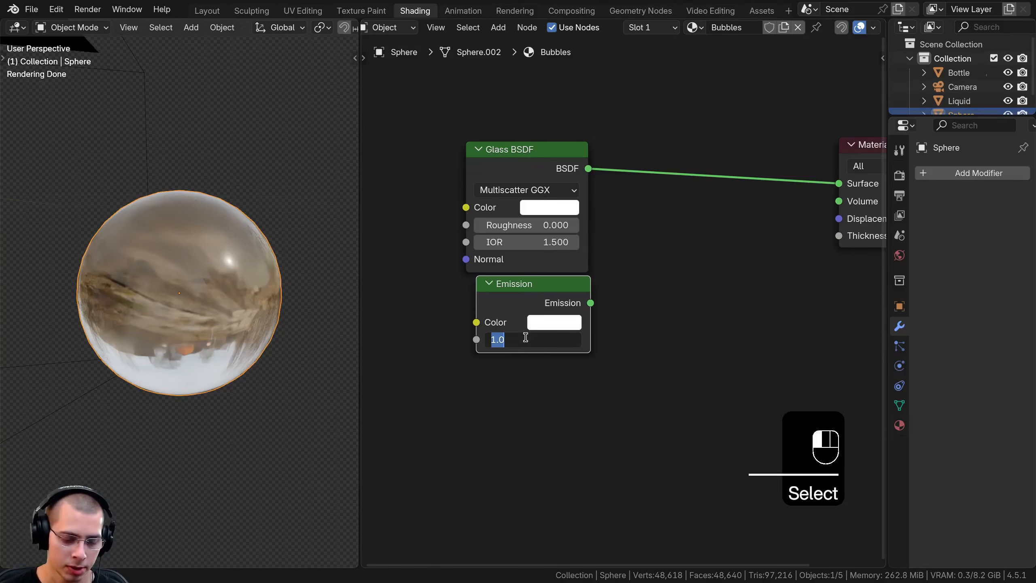
pyautogui.write('30')
pyautogui.press('Return')
pyautogui.click(555, 322)
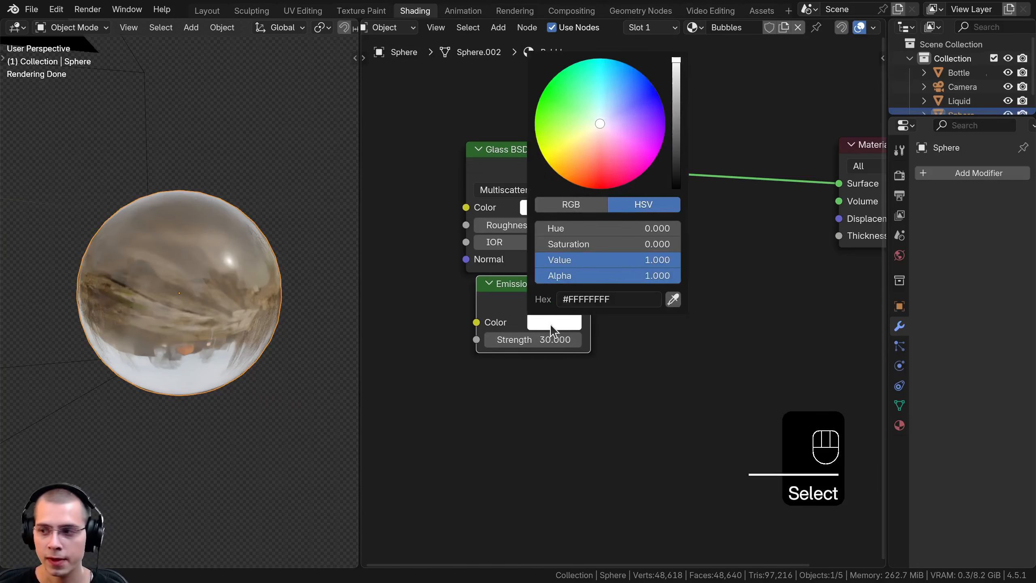
pyautogui.moveTo(603, 131); pyautogui.dragTo(618, 131)
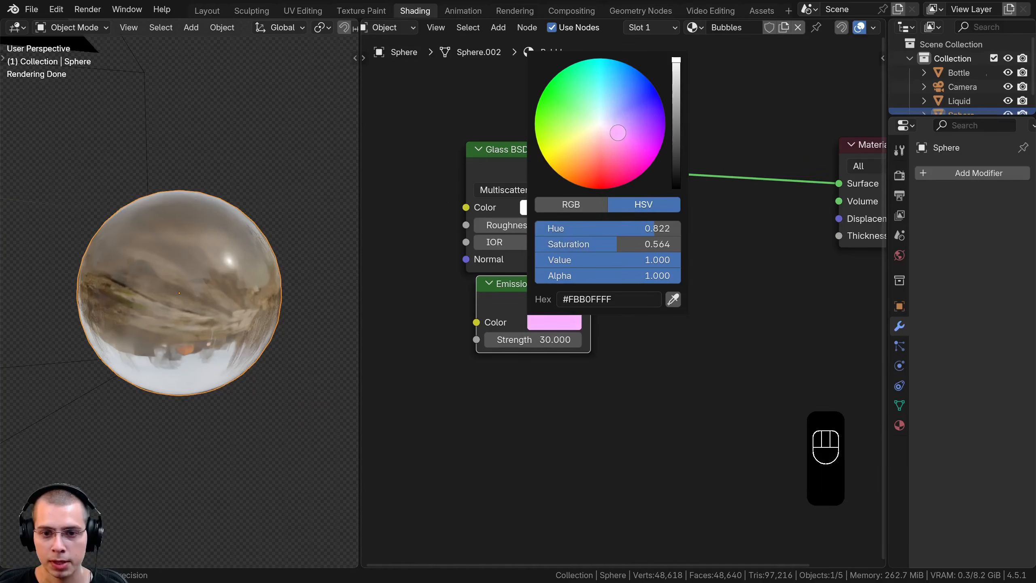
pyautogui.scroll(2, 624, 297)
pyautogui.hotkey('ctrl', 'v')
pyautogui.click(562, 332)
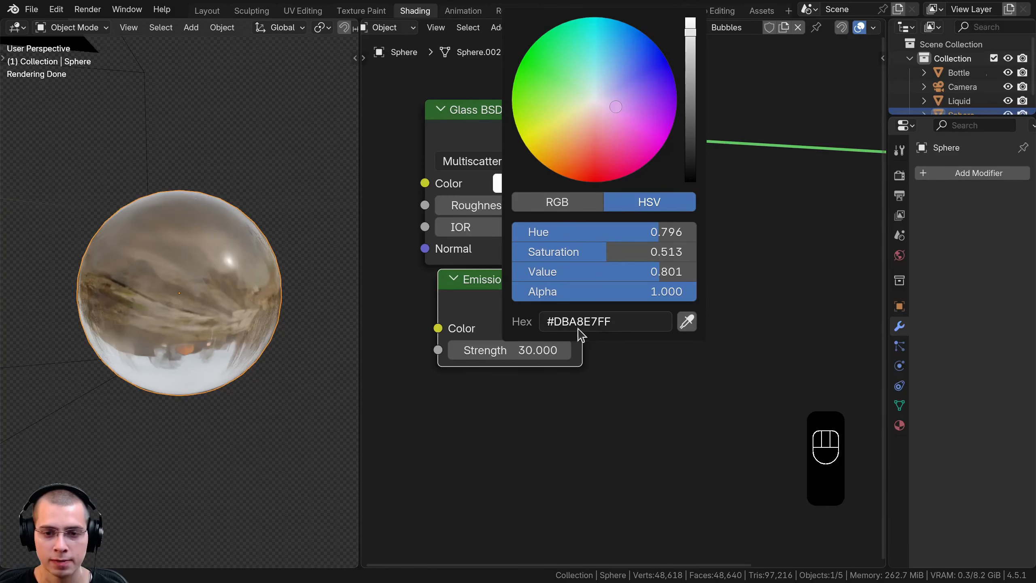
# Merge the Glass BSDF and Emission nodes with a Mix Shader and arrange the nodes before the Material Output
pyautogui.scroll(-2, 619, 317)
pyautogui.click(534, 179)
pyautogui.keyDown('shift'); pyautogui.click(533, 302); pyautogui.keyUp('shift')
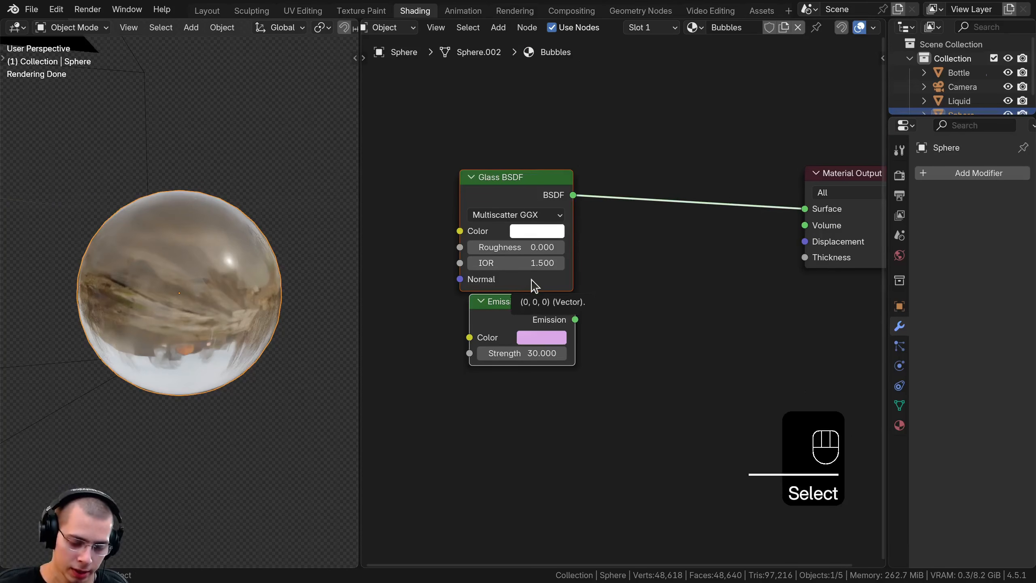
pyautogui.hotkey('ctrl', '0')
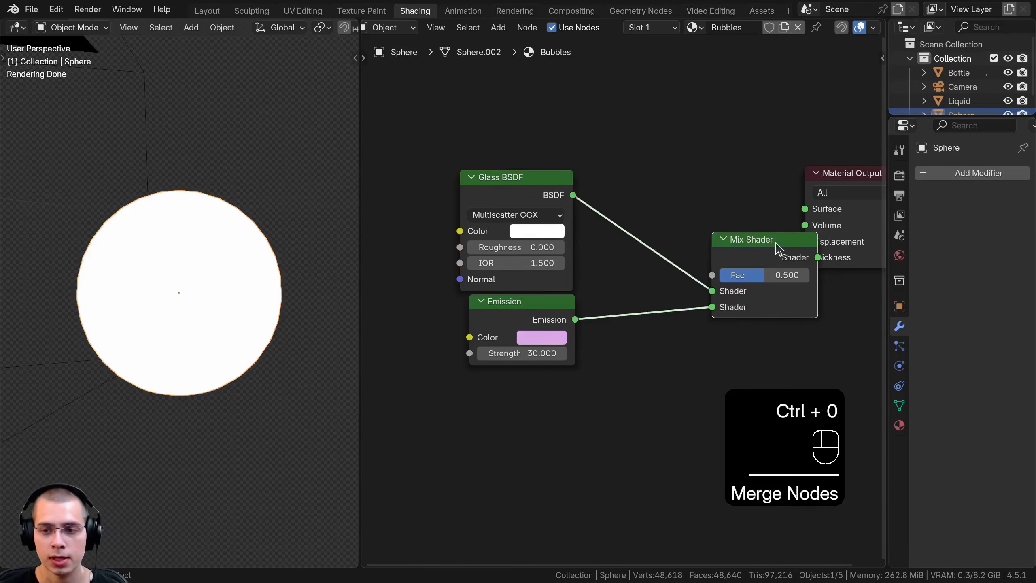
pyautogui.moveTo(777, 247); pyautogui.dragTo(739, 195)
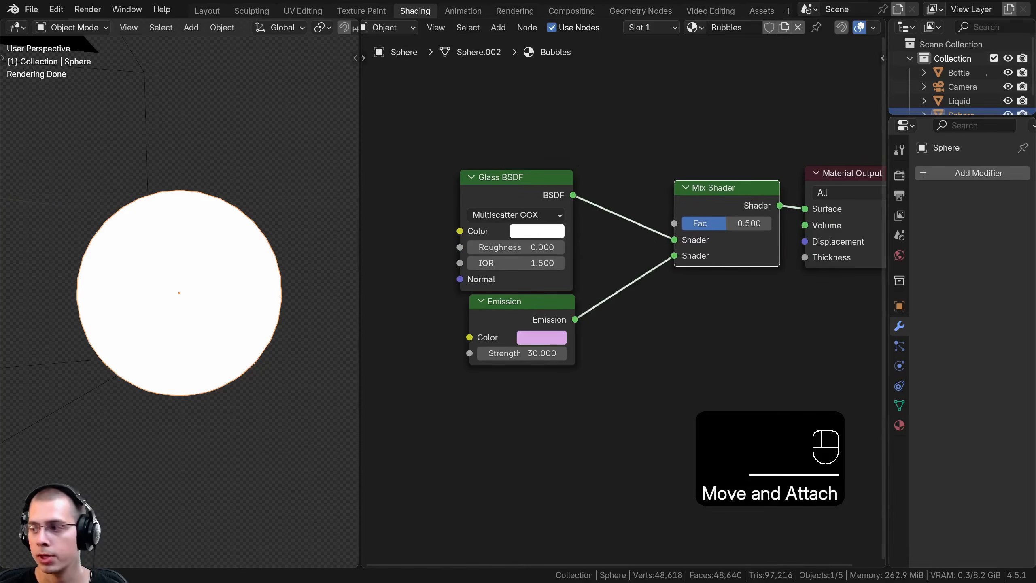
pyautogui.moveTo(497, 188); pyautogui.dragTo(508, 185)
pyautogui.moveTo(730, 224)
pyautogui.mouseDown()
pyautogui.moveTo(679, 224)
pyautogui.moveTo(771, 224)
pyautogui.moveTo(726, 224)
pyautogui.mouseUp()
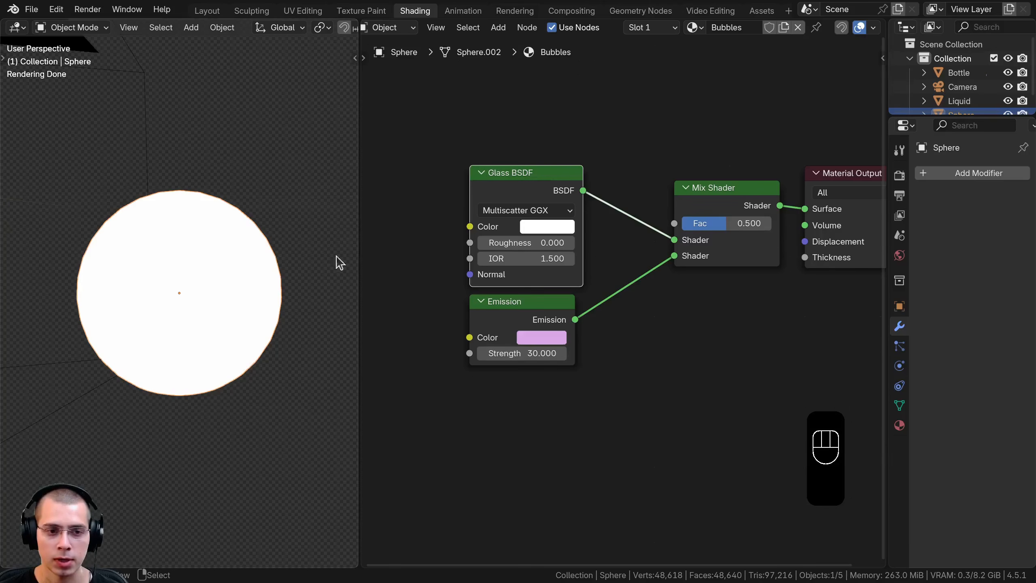
# Add a Layer Weight node above the Glass BSDF and preview its Facing output on the sphere
pyautogui.keyDown('shift'); pyautogui.scroll(2, 494, 200); pyautogui.keyUp('shift')
pyautogui.hotkey('shift', 'a')
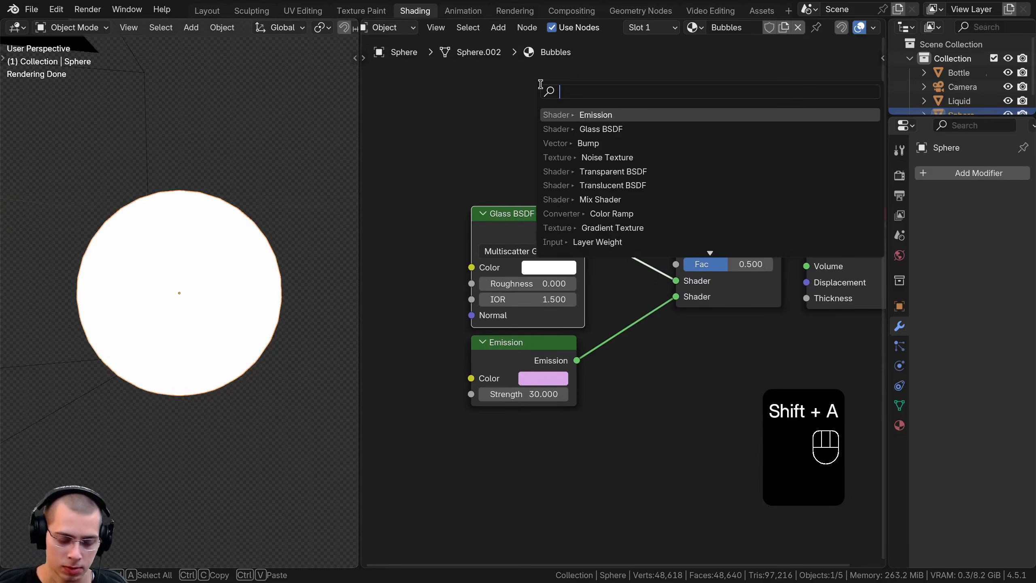
pyautogui.write('lay')
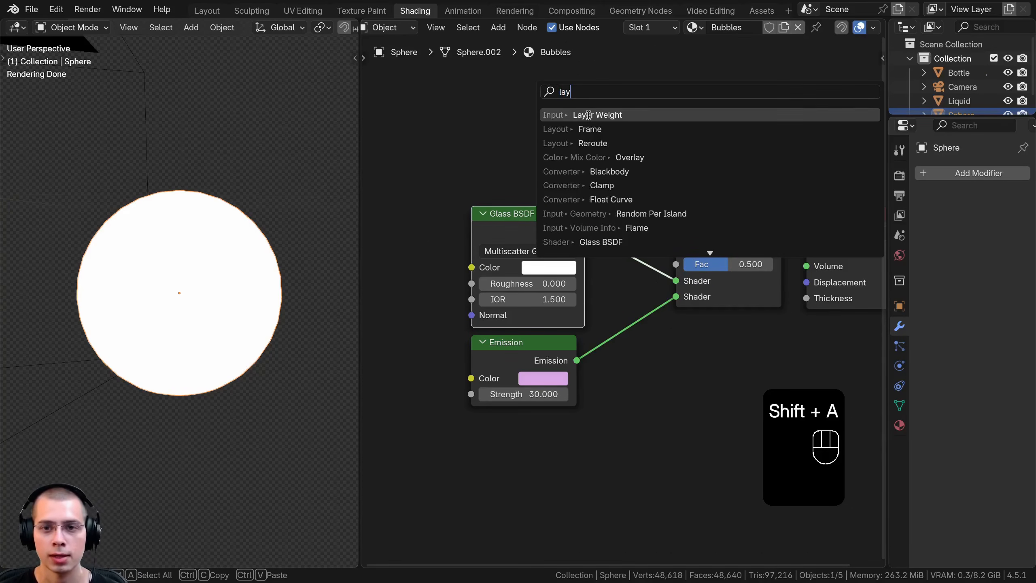
pyautogui.click(588, 115)
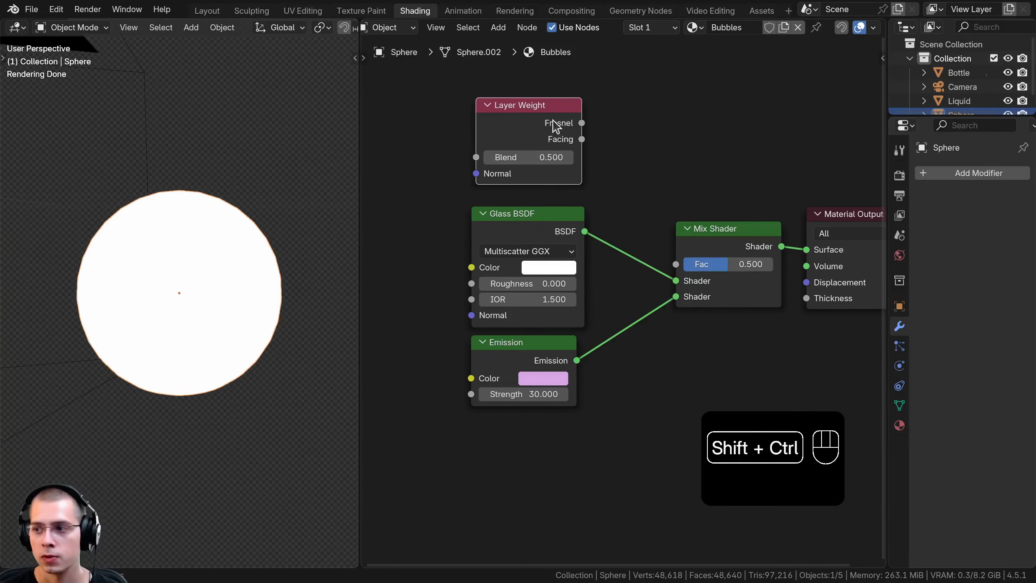
pyautogui.keyDown('ctrl'); pyautogui.keyDown('shift'); pyautogui.click(539, 141); pyautogui.keyUp('shift'); pyautogui.keyUp('ctrl')
pyautogui.keyDown('ctrl'); pyautogui.keyDown('shift'); pyautogui.click(539, 141); pyautogui.keyUp('shift'); pyautogui.keyUp('ctrl')
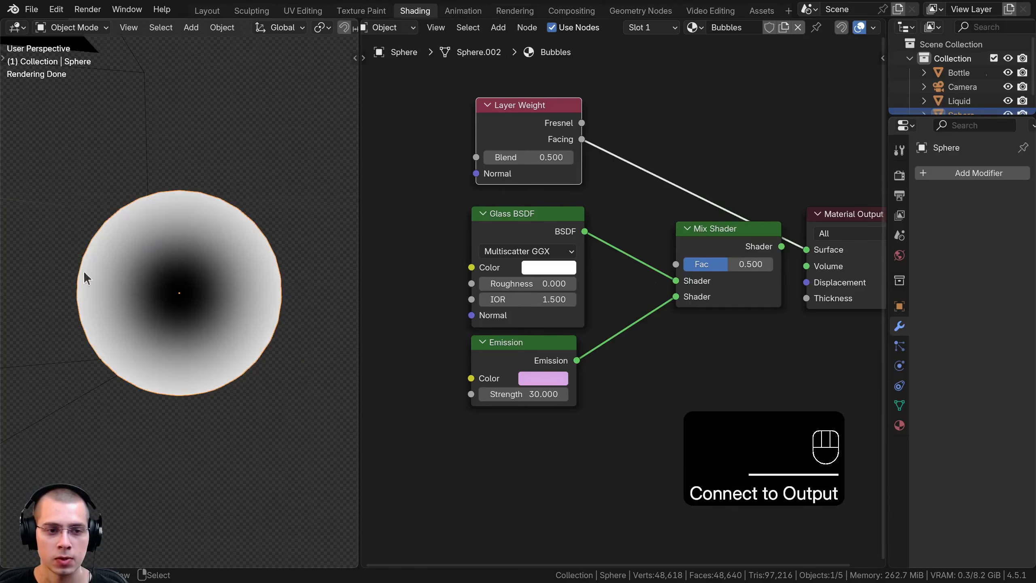
# Connect Layer Weight's Facing output to the Mix Shader's Fac and reconnect the Mix Shader to the Material Output
pyautogui.moveTo(706, 274); pyautogui.dragTo(742, 300, button='middle')
pyautogui.scroll(1, 741, 300)
pyautogui.moveTo(585, 140); pyautogui.dragTo(708, 288)
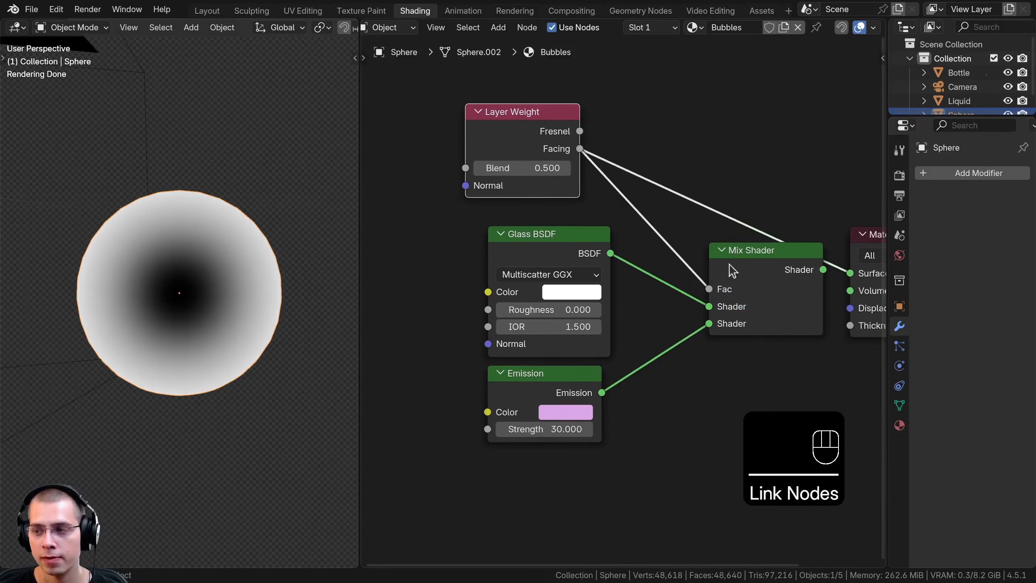
pyautogui.moveTo(735, 274); pyautogui.dragTo(618, 251, button='middle')
pyautogui.keyDown('ctrl'); pyautogui.keyDown('shift'); pyautogui.click(618, 251); pyautogui.keyUp('shift'); pyautogui.keyUp('ctrl')
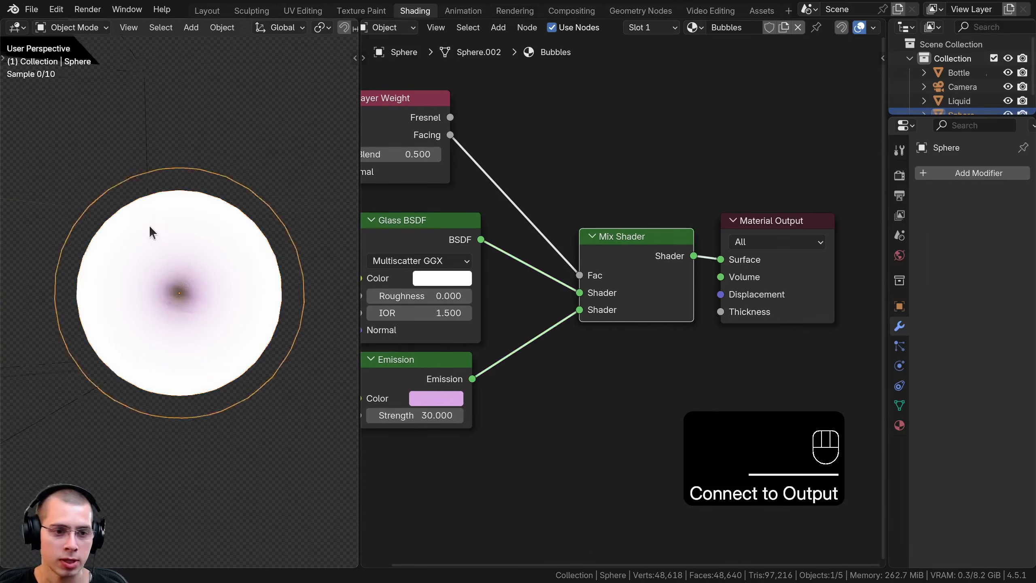
# Insert a Color Ramp node between Layer Weight's Facing output and the Mix Shader's Fac input
pyautogui.moveTo(557, 141); pyautogui.dragTo(559, 166, button='middle')
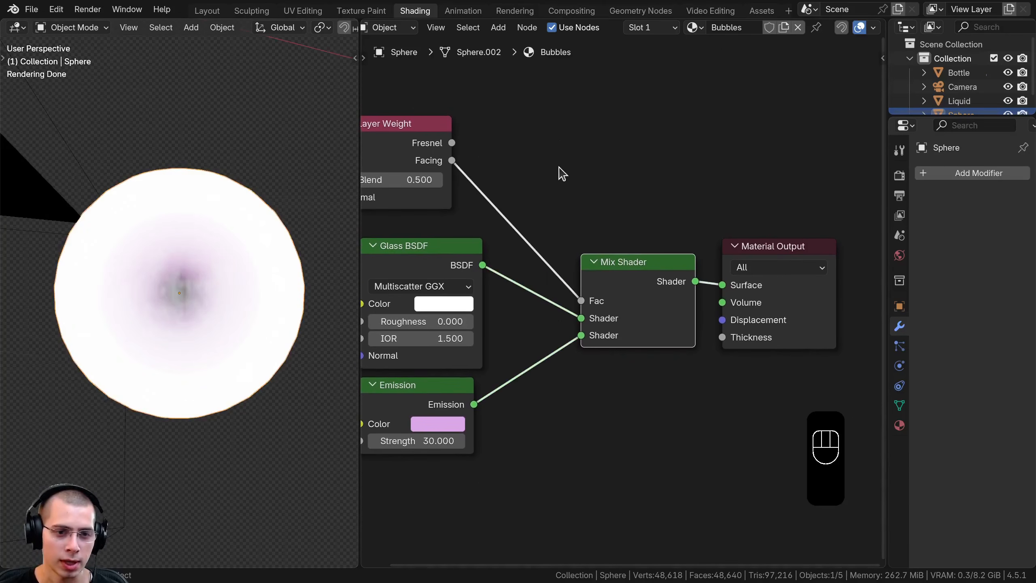
pyautogui.hotkey('shift', 'a')
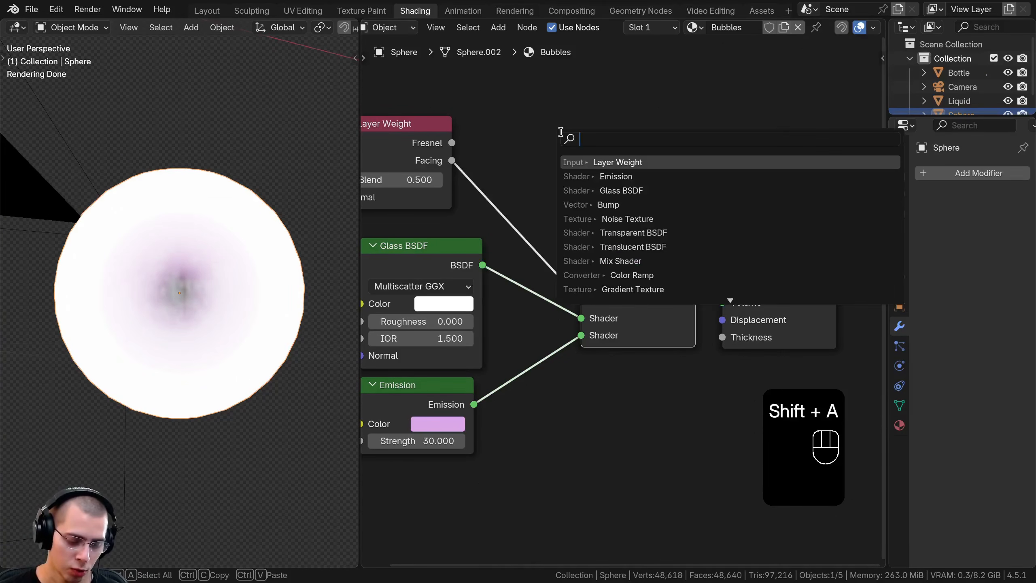
pyautogui.write('ram')
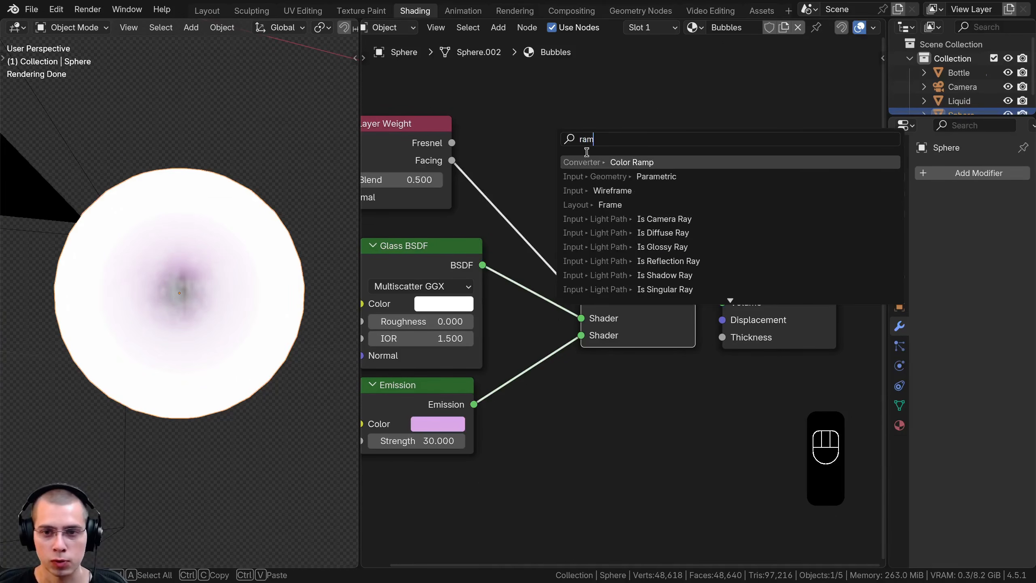
pyautogui.click(617, 162)
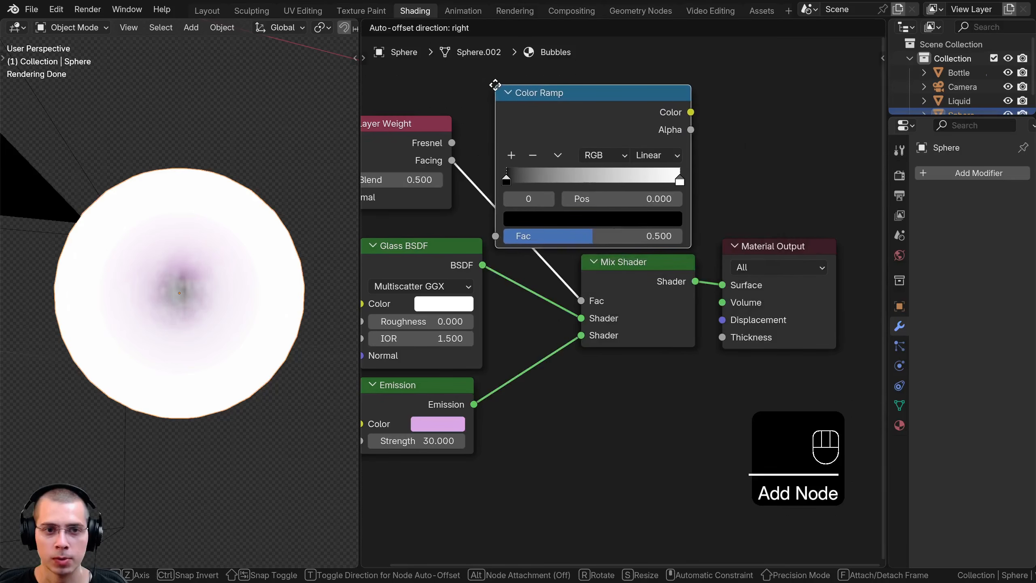
pyautogui.click(488, 78)
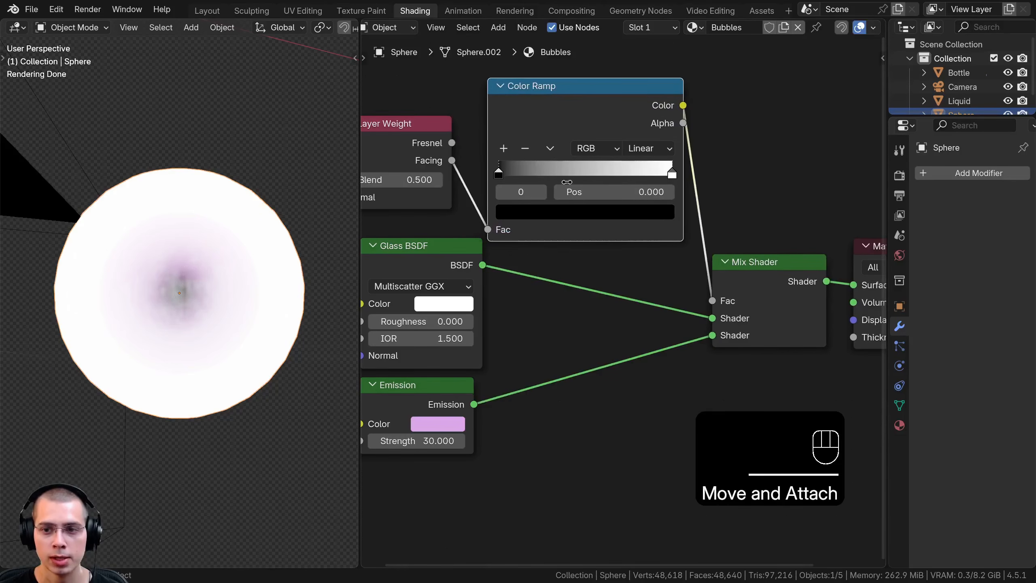
# Set the Color Ramp's black stop to position 0.266, keeping the white stop at 1.000, to widen the bubble's clear glass center
pyautogui.moveTo(500, 176); pyautogui.dragTo(528, 176)
pyautogui.moveTo(671, 175)
pyautogui.mouseDown()
pyautogui.moveTo(585, 180)
pyautogui.moveTo(673, 179)
pyautogui.mouseUp()
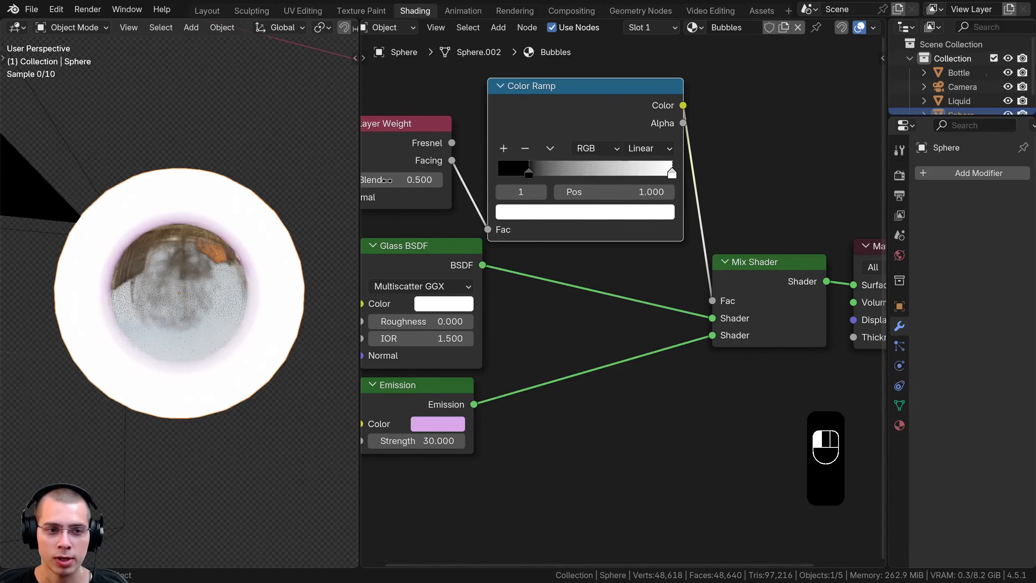
pyautogui.scroll(1, 216, 229)
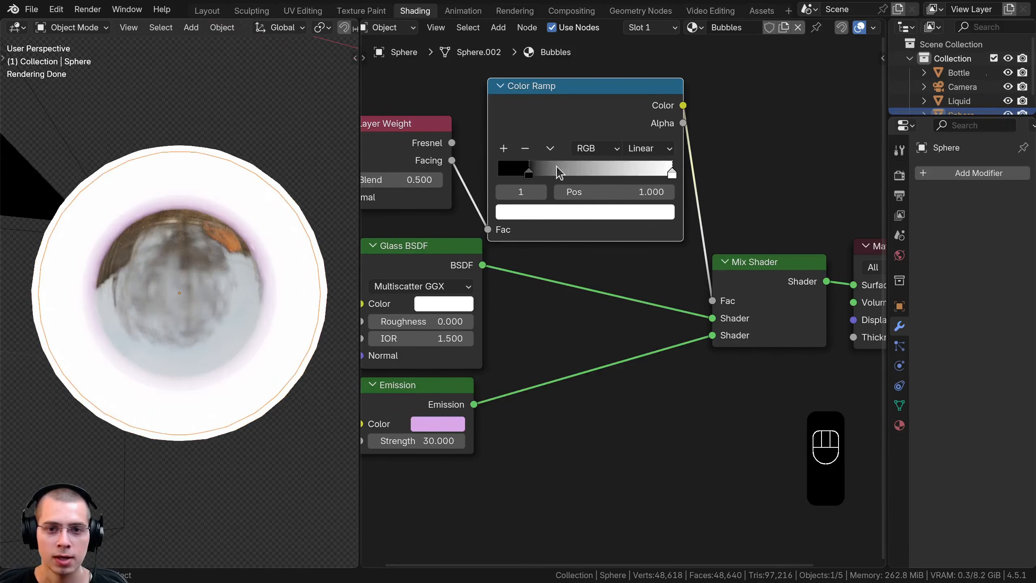
pyautogui.moveTo(530, 176); pyautogui.dragTo(539, 174)
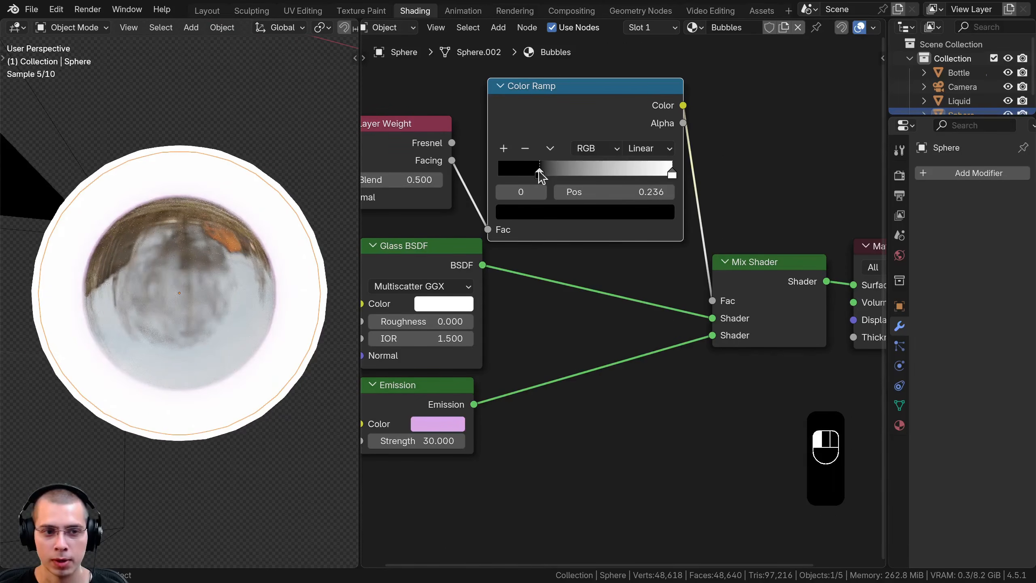
pyautogui.scroll(-2, 168, 285)
pyautogui.press('a')
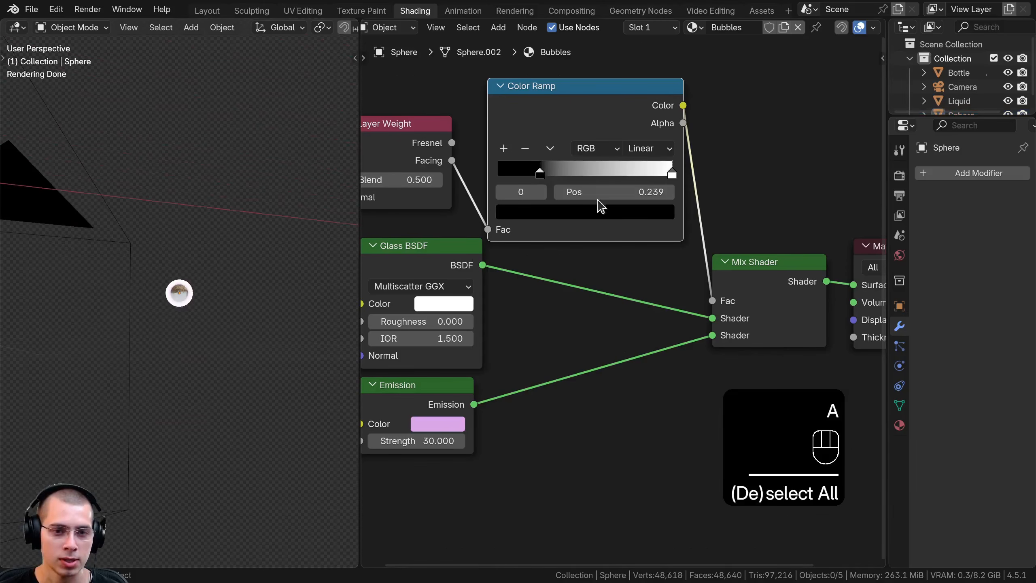
pyautogui.moveTo(542, 173); pyautogui.dragTo(550, 176)
pyautogui.scroll(6, 238, 314)
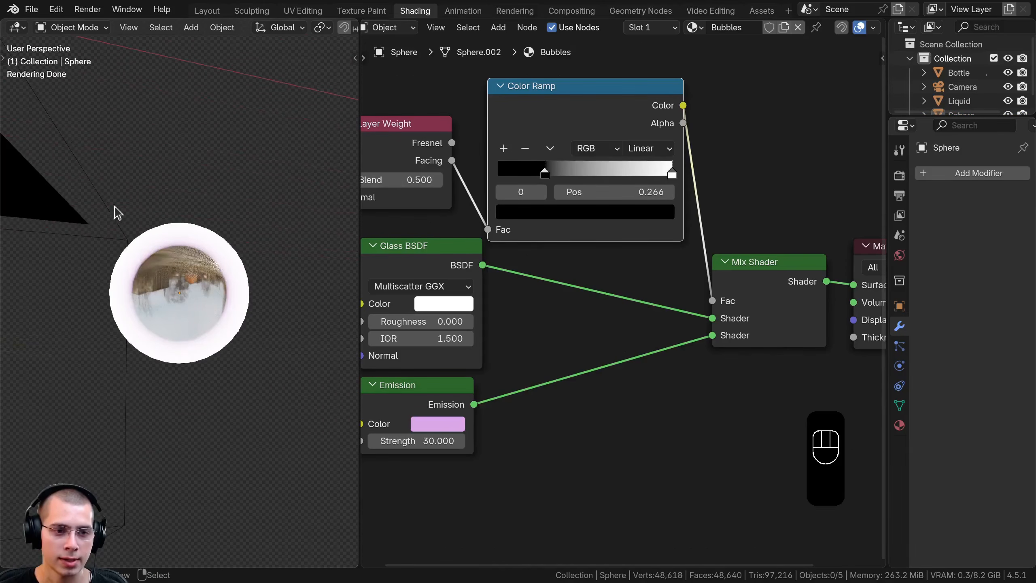
pyautogui.scroll(-2, 419, 309)
pyautogui.scroll(-2, 237, 328)
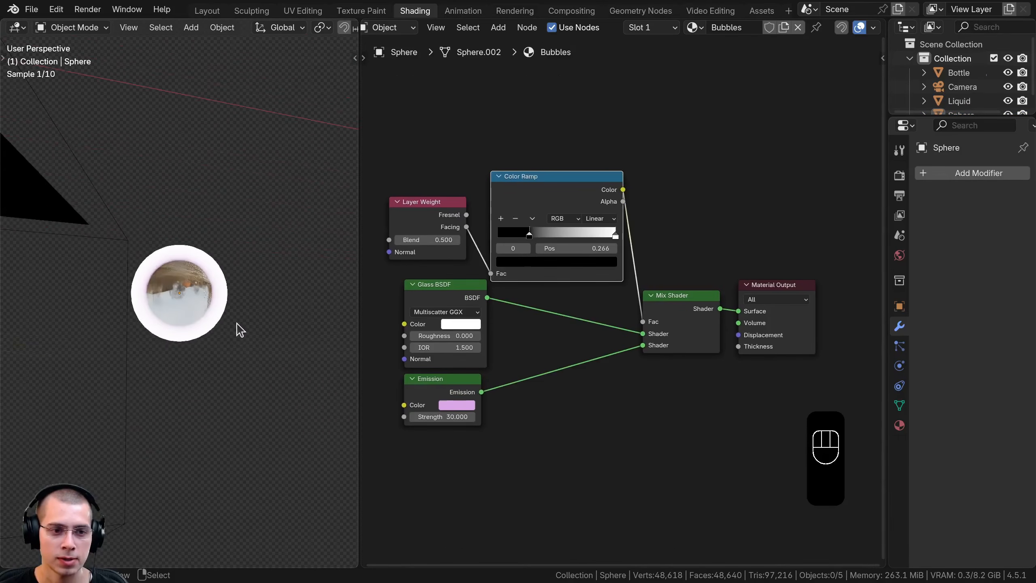
# Rename the sphere object to Bubble
pyautogui.press('F2')
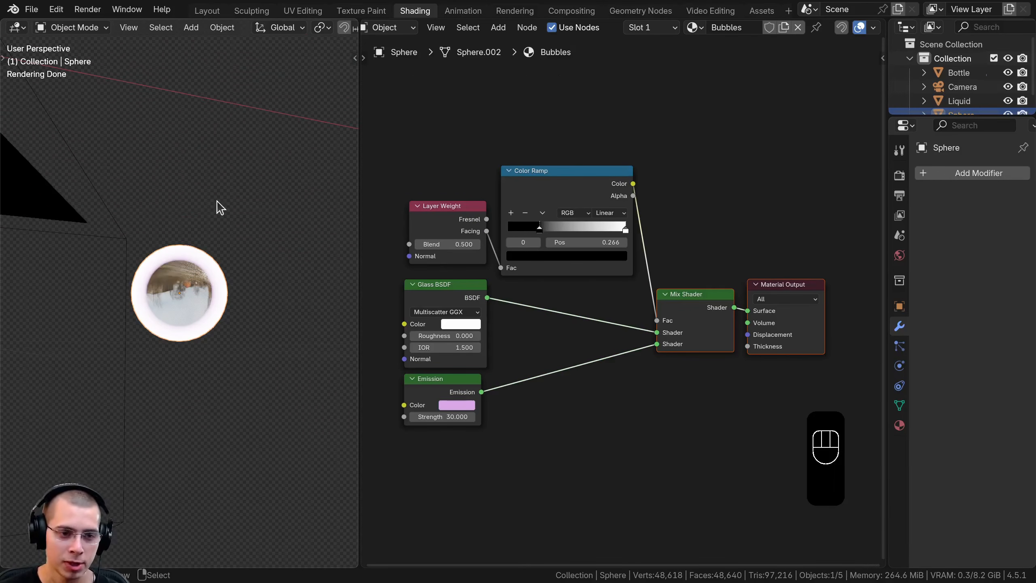
pyautogui.press('F2')
pyautogui.write('Bu')
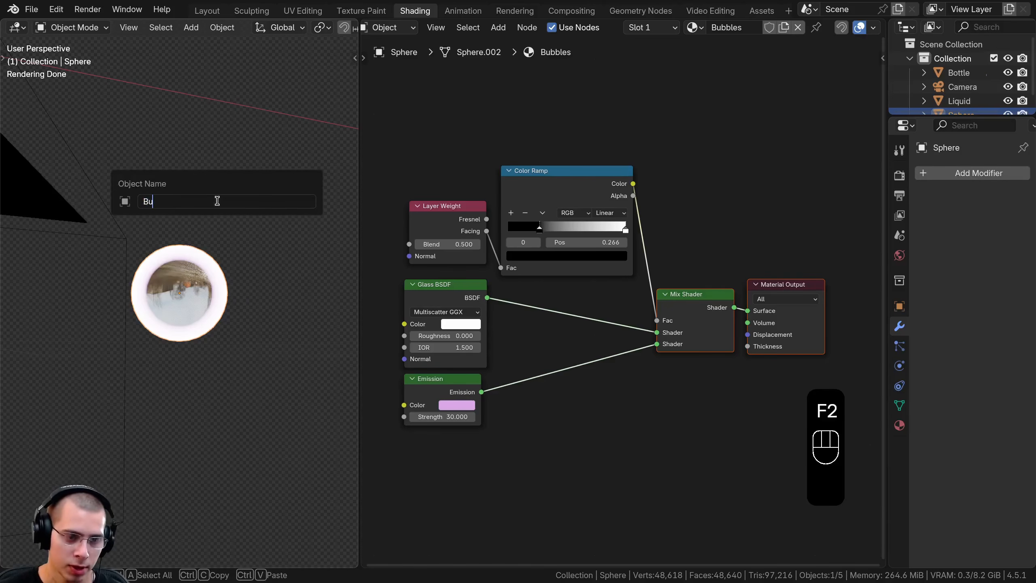
pyautogui.write('bble')
pyautogui.press('Return')
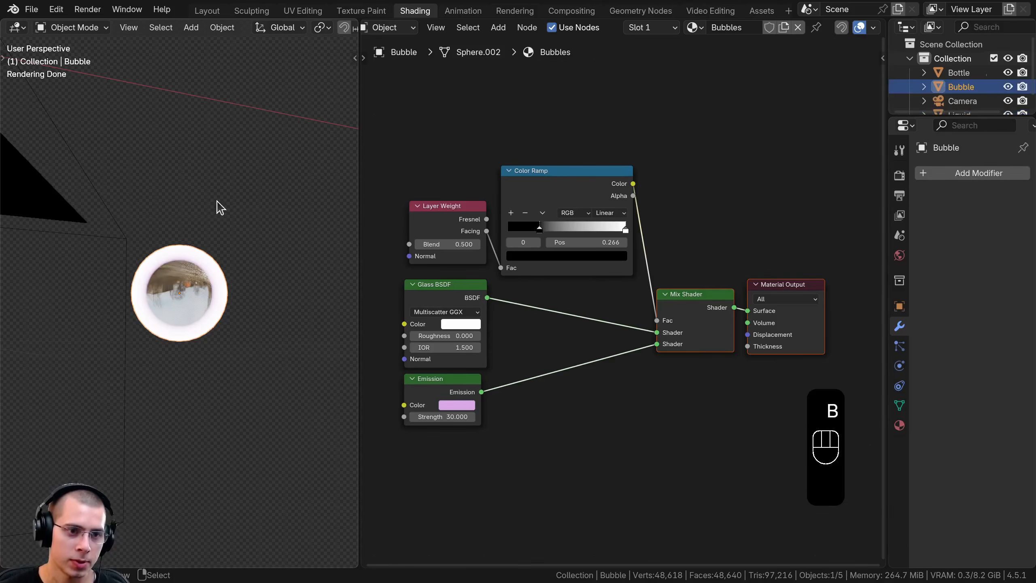
# Save the potion project file
pyautogui.hotkey('ctrl', 's')
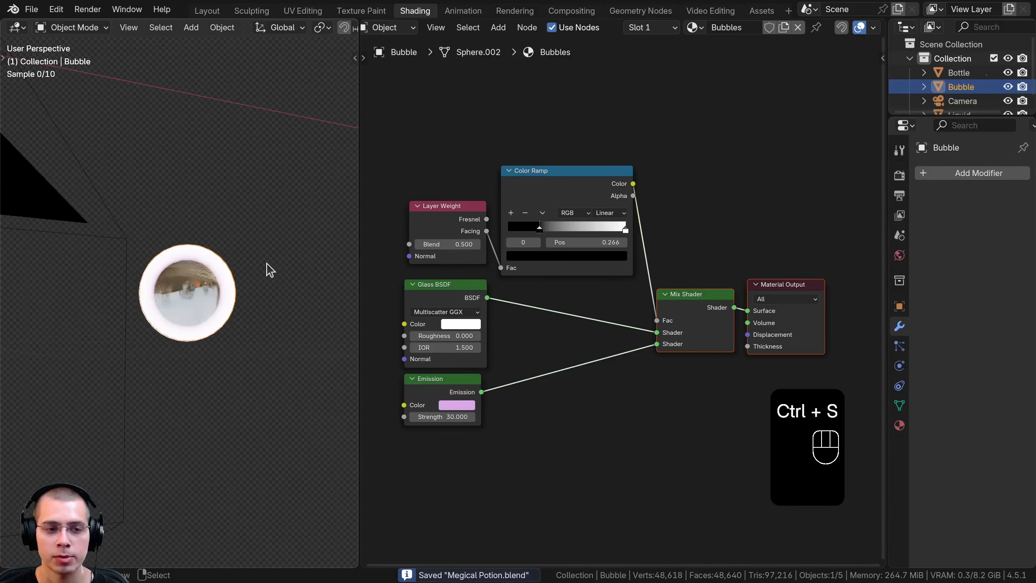
pyautogui.hotkey('ctrl', 's')
pyautogui.press('Return')
pyautogui.hotkey('ctrl', 's')
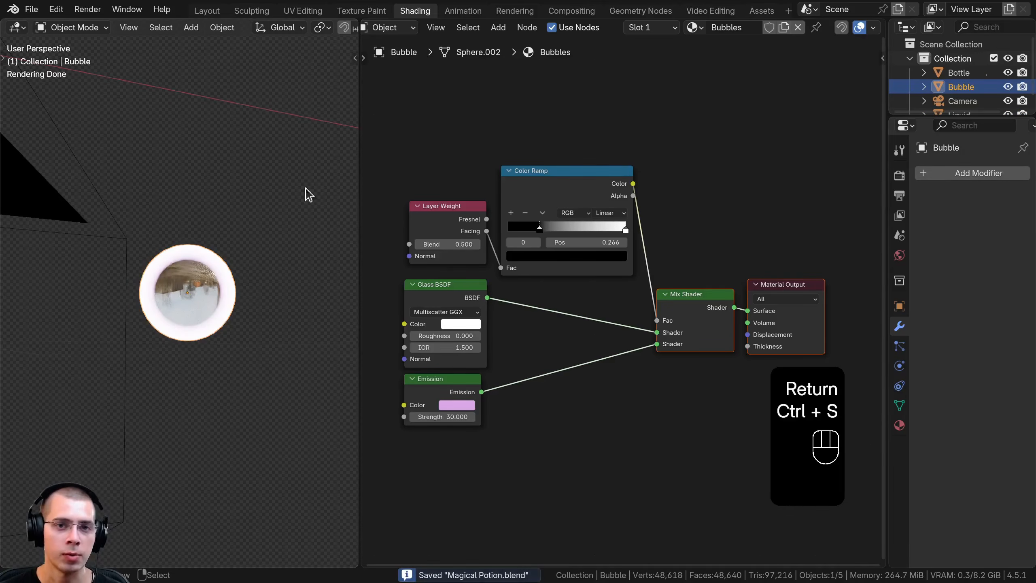
# Switch to the Geometry Nodes workspace and show the potion through the camera in rendered shading
pyautogui.click(639, 13)
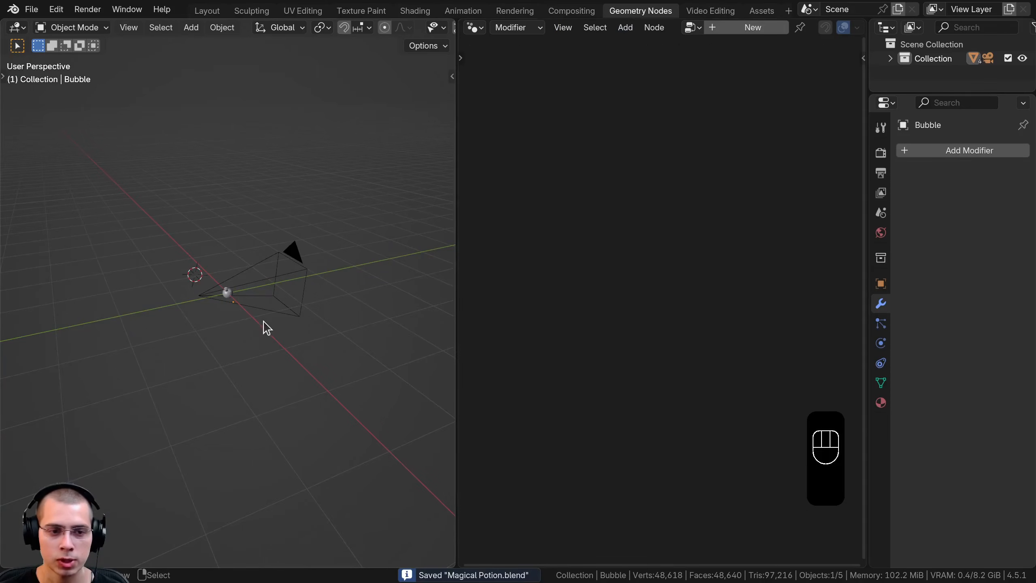
pyautogui.moveTo(265, 322); pyautogui.dragTo(249, 318, button='middle')
pyautogui.press('KP_0')
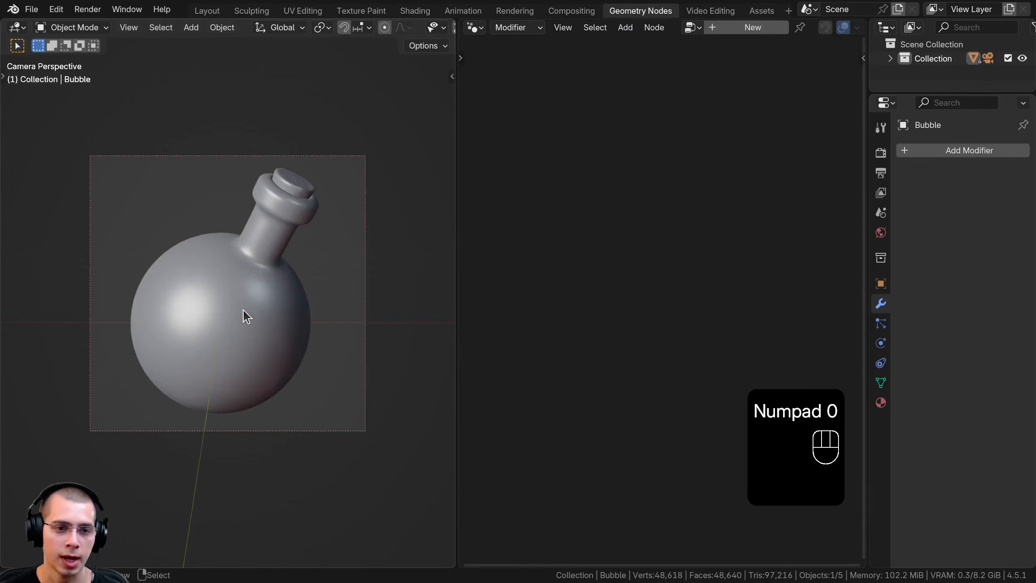
pyautogui.press('z')
pyautogui.click(237, 353)
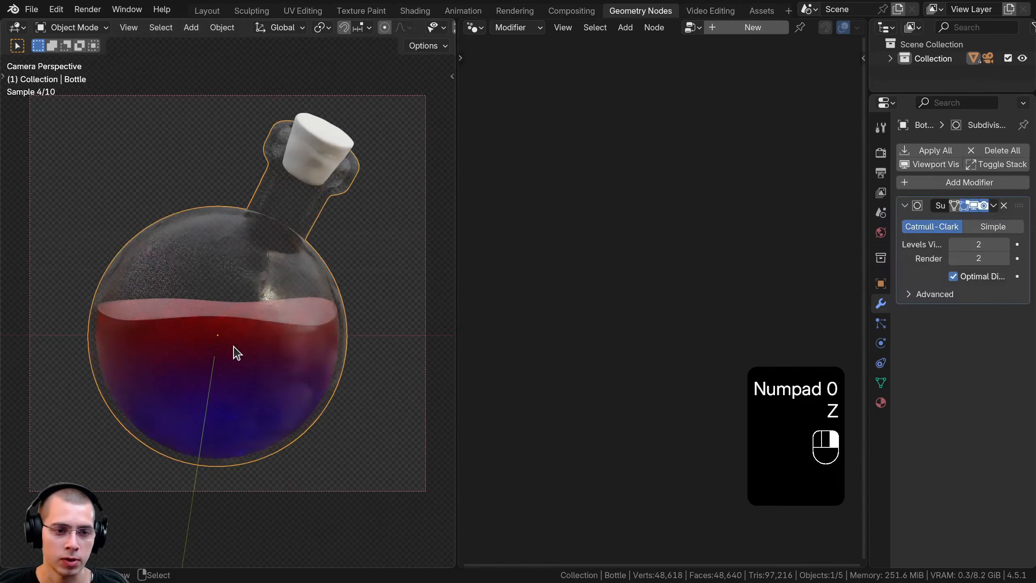
# Select the liquid object, enlarge the node editor, and create a new Geometry Nodes modifier on the liquid
pyautogui.click(233, 352)
pyautogui.press('g')
pyautogui.rightClick(275, 290)
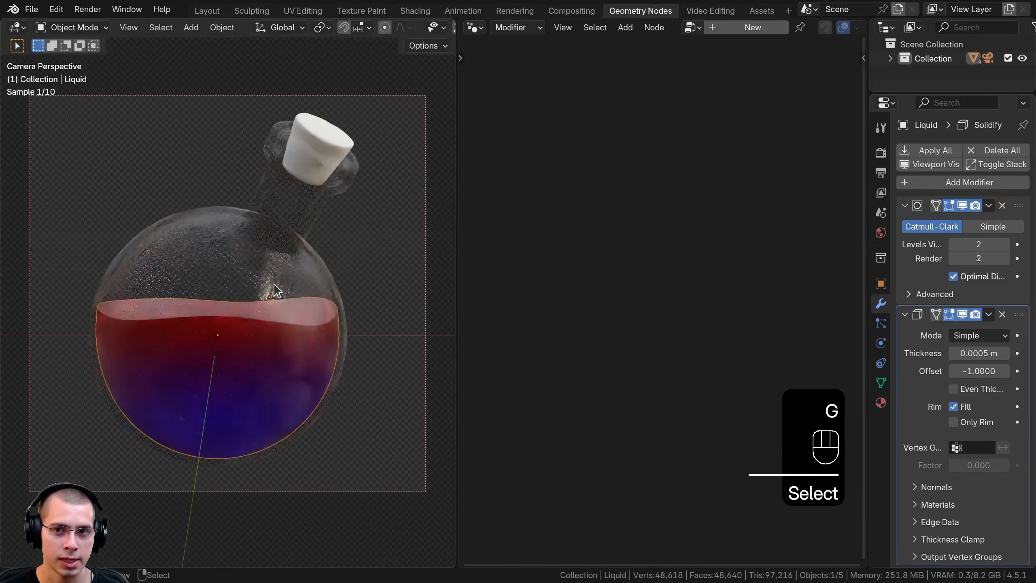
pyautogui.moveTo(457, 286); pyautogui.dragTo(358, 286)
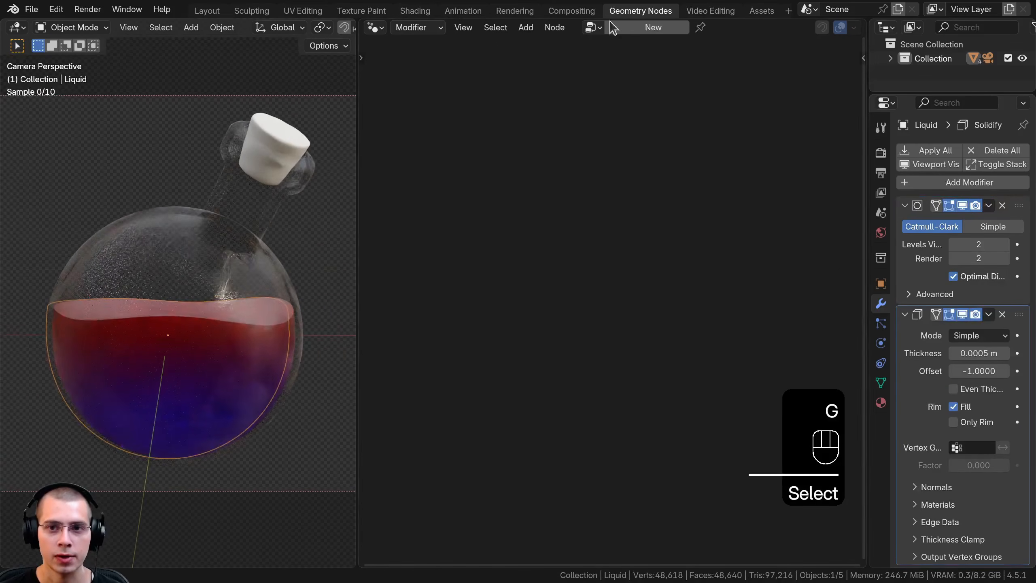
pyautogui.click(654, 29)
pyautogui.scroll(-3, 947, 227)
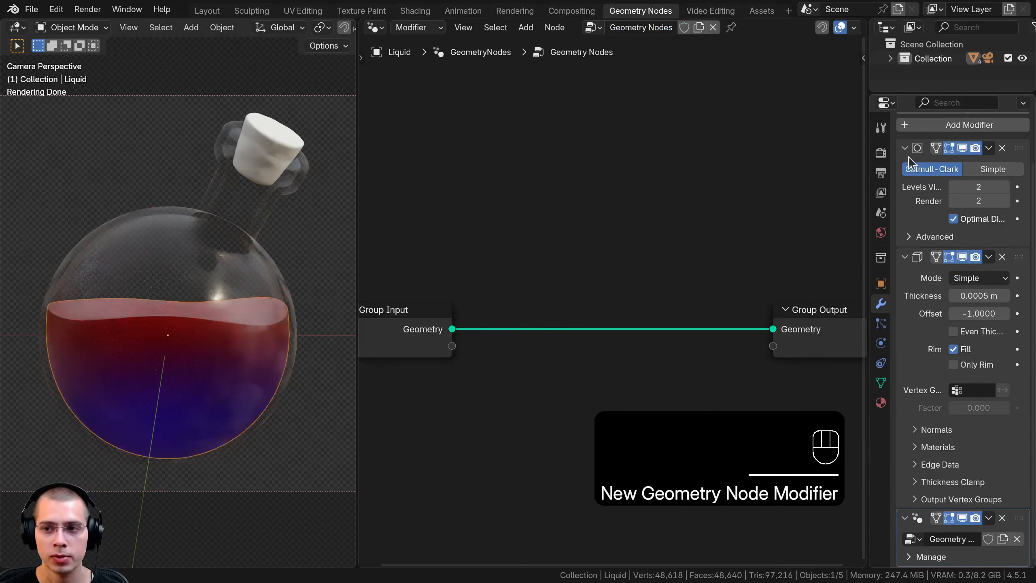
# Widen the properties area, collapse the Subdivision and Solidify modifiers, and rename the liquid's geometry node group to Bubbles
pyautogui.moveTo(906, 148); pyautogui.dragTo(790, 254)
pyautogui.click(826, 243)
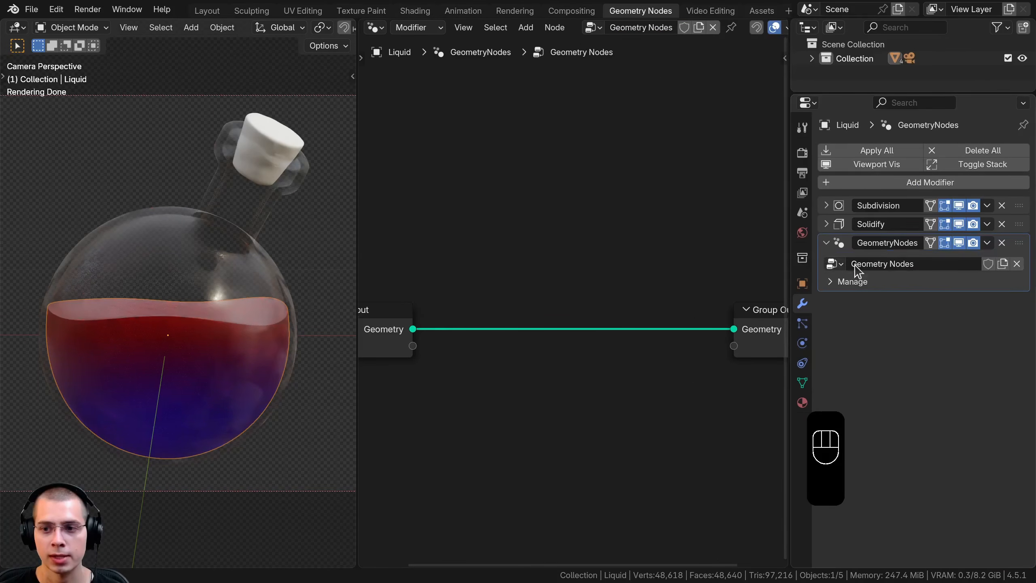
pyautogui.click(891, 265)
pyautogui.write('Bub')
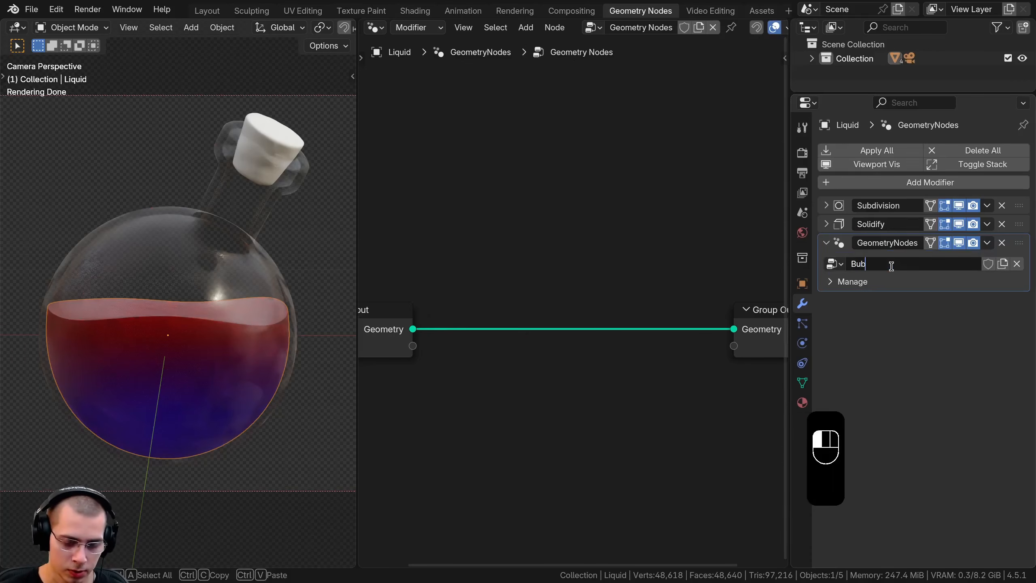
pyautogui.write('bles')
pyautogui.press('Return')
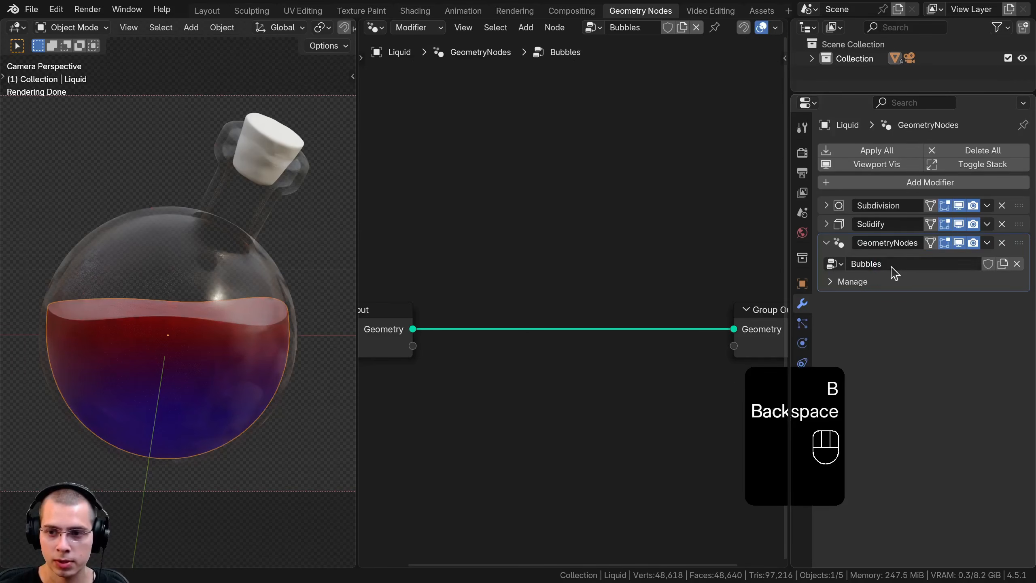
# Rename the liquid's GeometryNodes modifier to Bubbles
pyautogui.doubleClick(891, 266)
pyautogui.click(880, 245)
pyautogui.write('Bubbles')
pyautogui.press('Return')
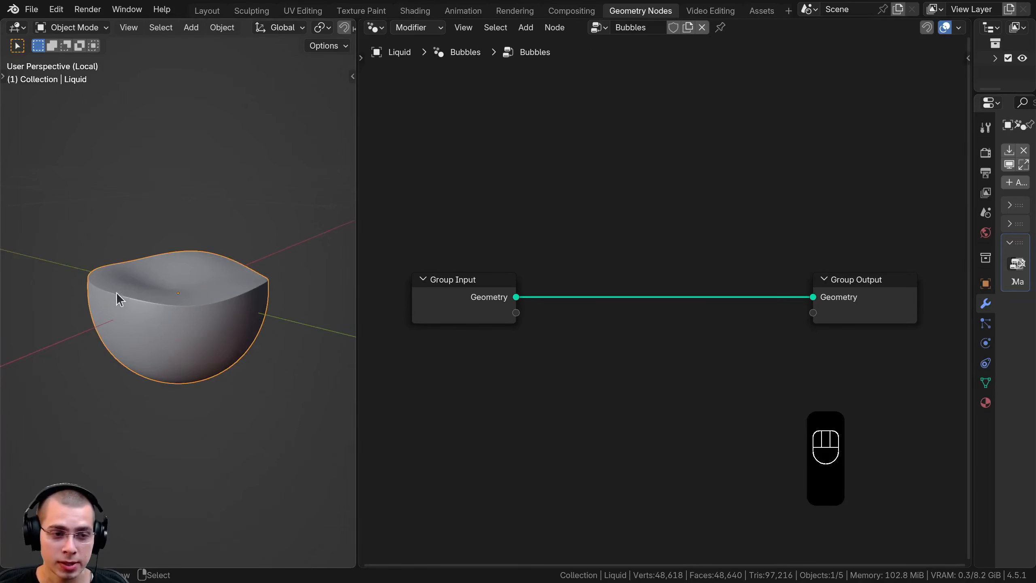
# Try scattering points over the liquid's surface with a Distribute Points on Faces node at a density of 229.5
pyautogui.moveTo(116, 292); pyautogui.dragTo(111, 294, button='middle')
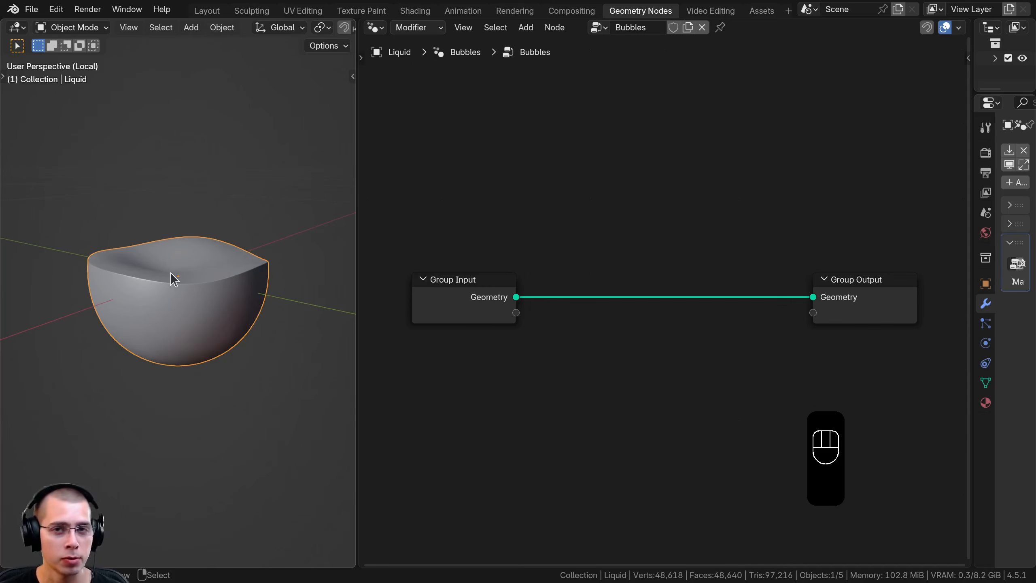
pyautogui.hotkey('shift', 'a')
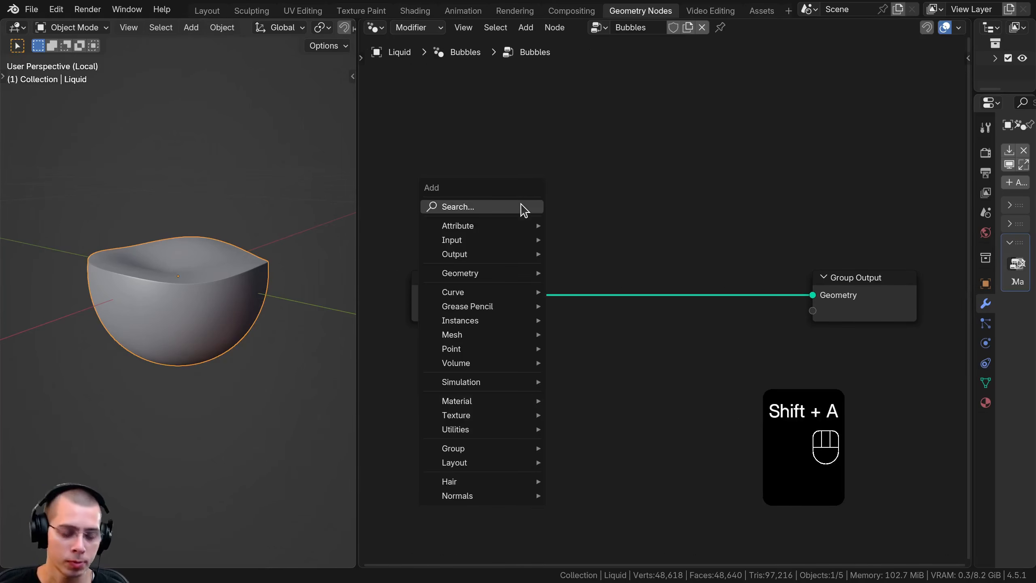
pyautogui.write('dis')
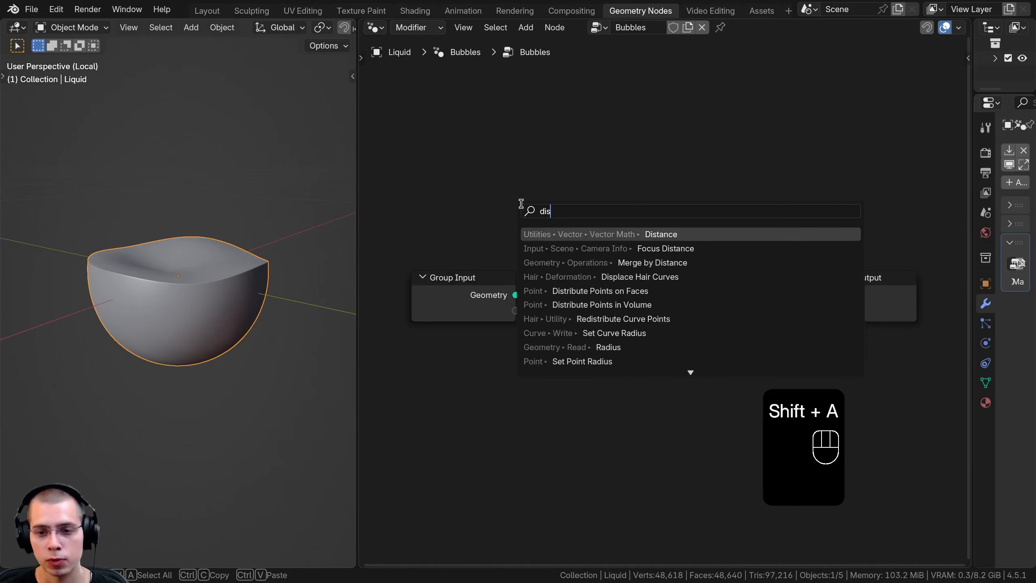
pyautogui.click(586, 291)
pyautogui.click(571, 265)
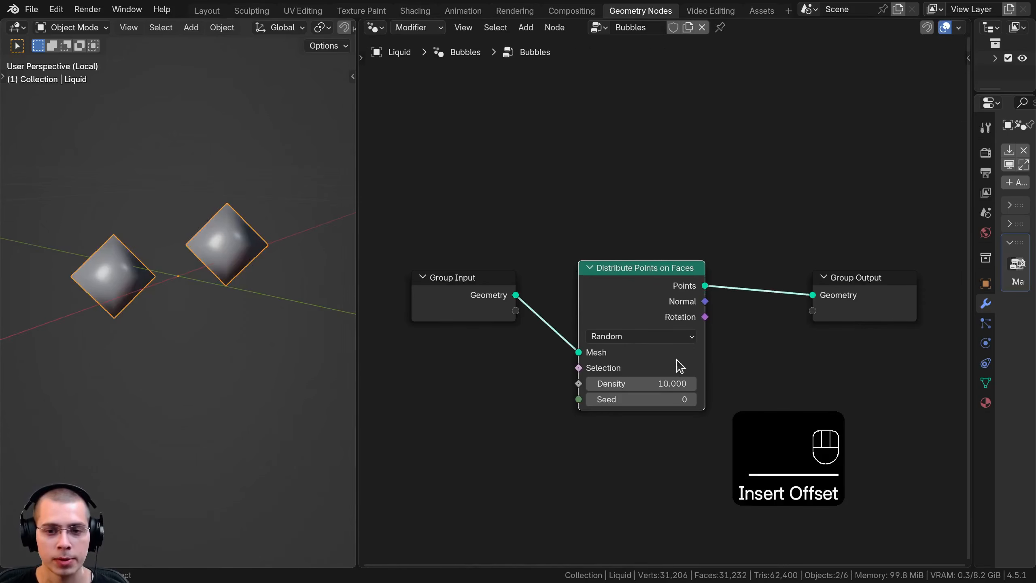
pyautogui.moveTo(677, 383); pyautogui.dragTo(383, 246)
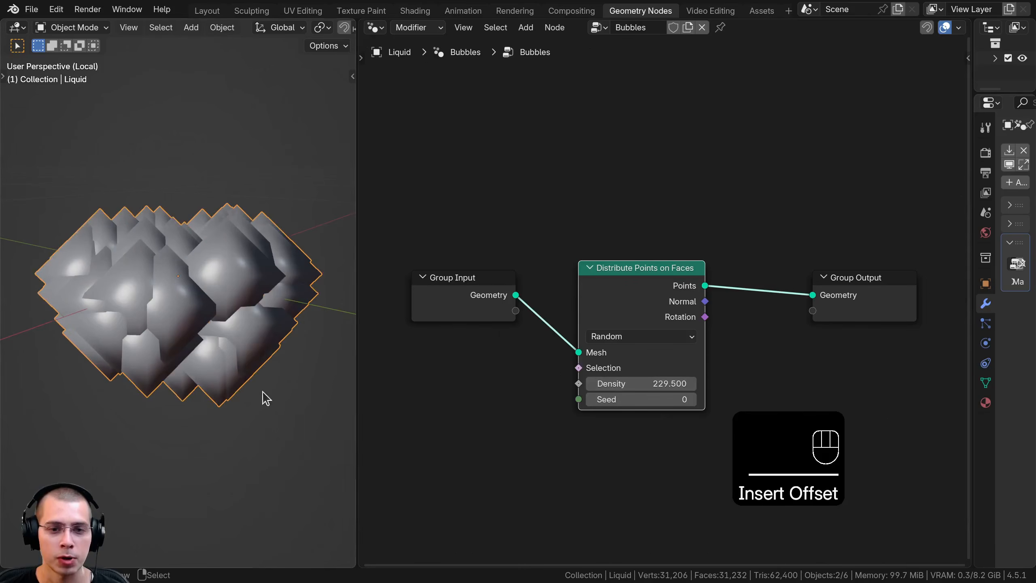
pyautogui.moveTo(196, 172)
pyautogui.mouseDown(button='middle')
pyautogui.moveTo(186, 239)
pyautogui.moveTo(195, 155)
pyautogui.mouseUp(button='middle')
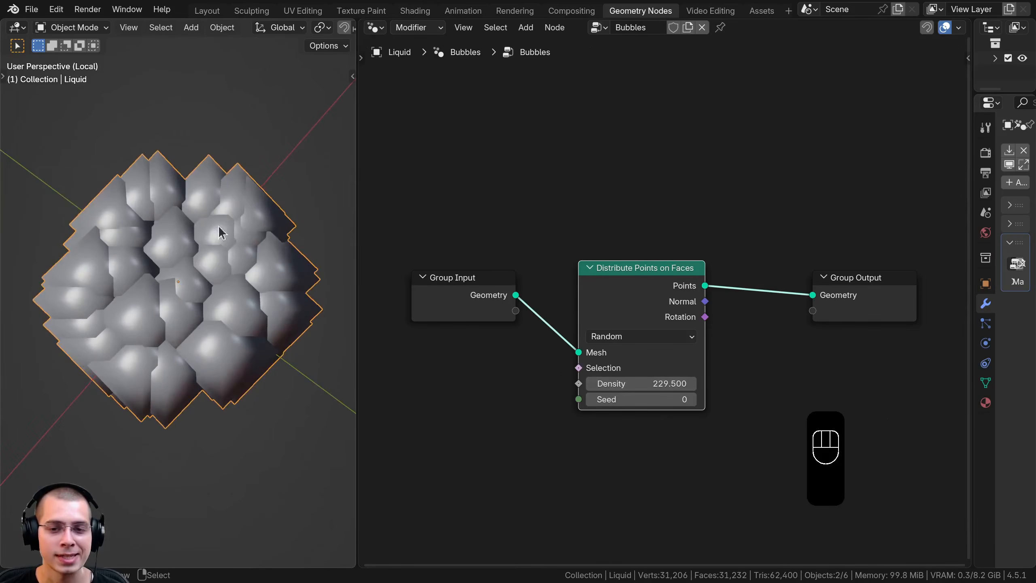
# Undo the density change and the addition of the Distribute Points on Faces node
pyautogui.hotkey('ctrl', 'z')
pyautogui.hotkey('ctrl', 'z')
pyautogui.hotkey('ctrl', 'z')
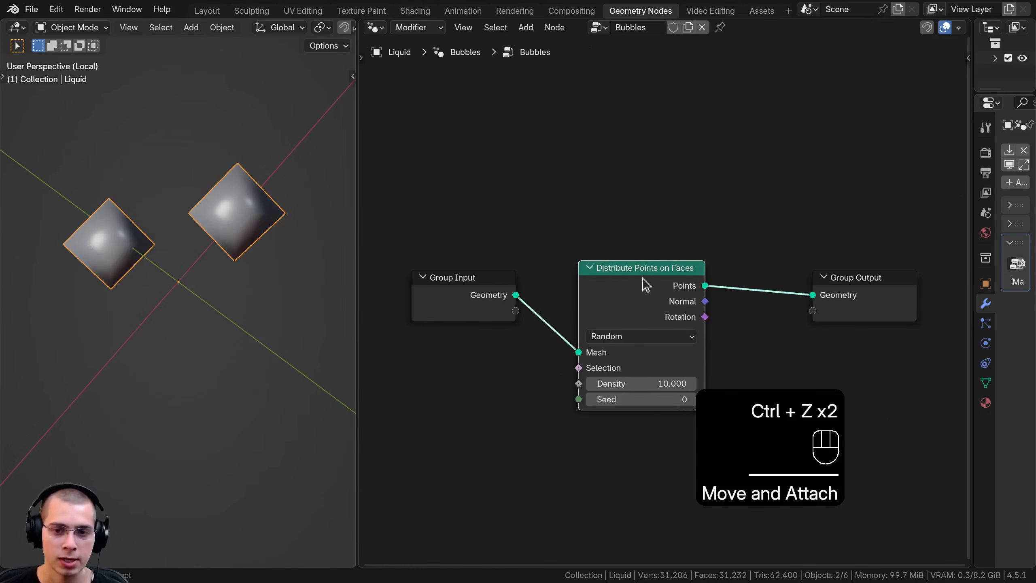
pyautogui.hotkey('ctrl', 'z')
pyautogui.hotkey('ctrl', 'z')
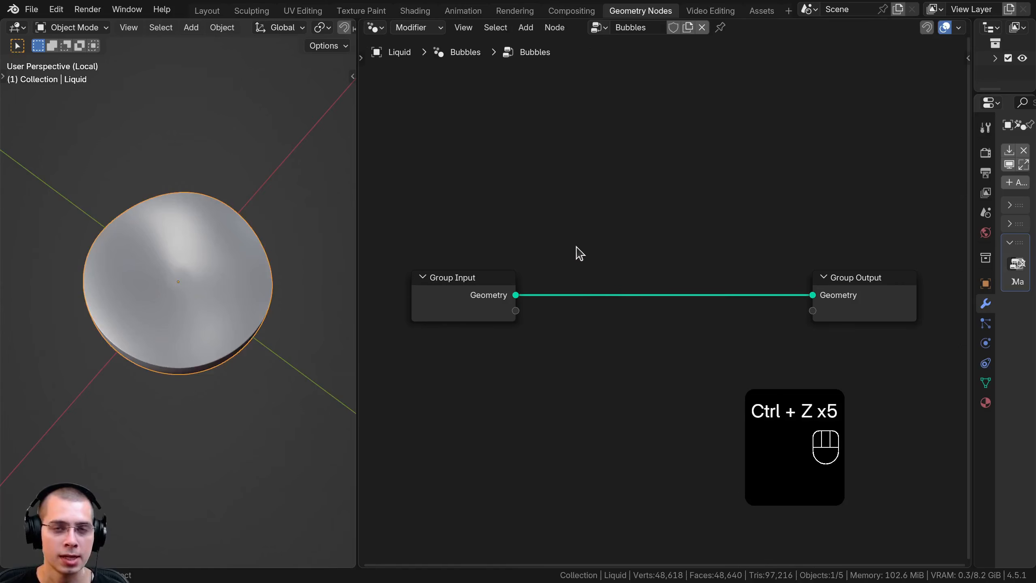
# Examine the inside of the liquid mesh up close
pyautogui.moveTo(346, 245); pyautogui.dragTo(120, 205, button='middle')
pyautogui.scroll(1, 77, 297)
pyautogui.scroll(4, 159, 282)
pyautogui.scroll(5, 171, 296)
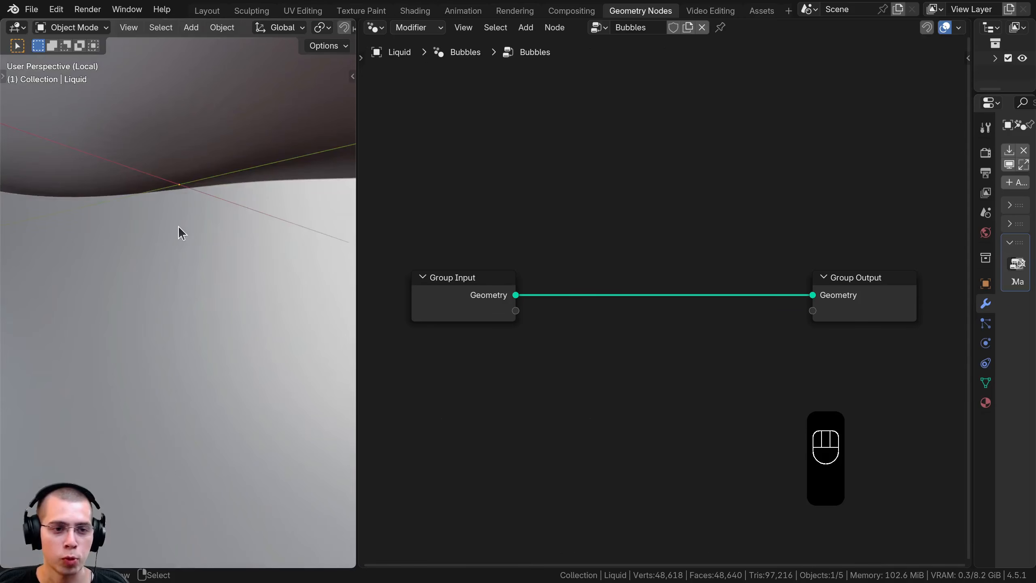
# Insert a Mesh to Volume node between Group Input and Group Output in the Bubbles node tree
pyautogui.scroll(-8, 179, 226)
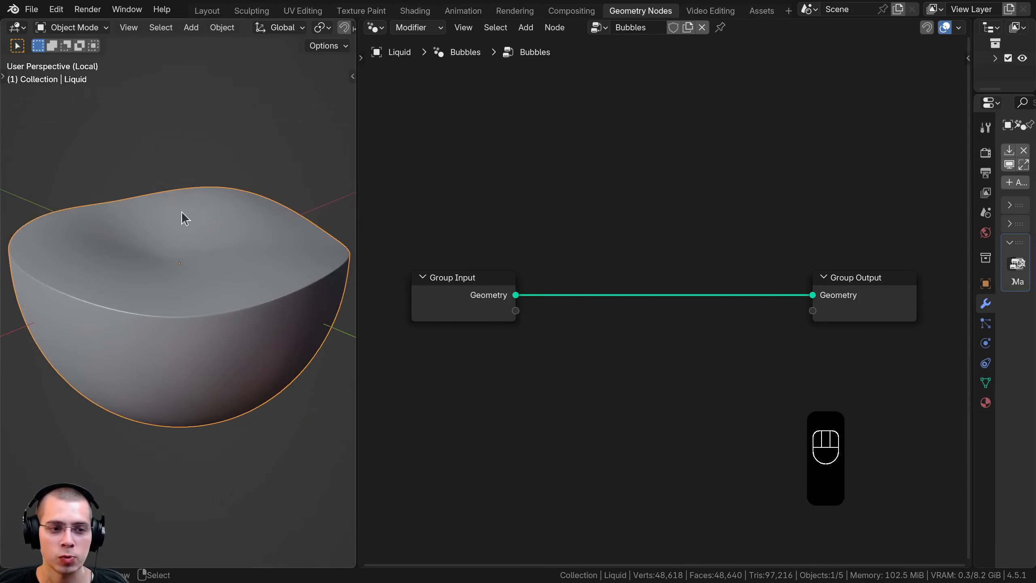
pyautogui.hotkey('shift', 'a')
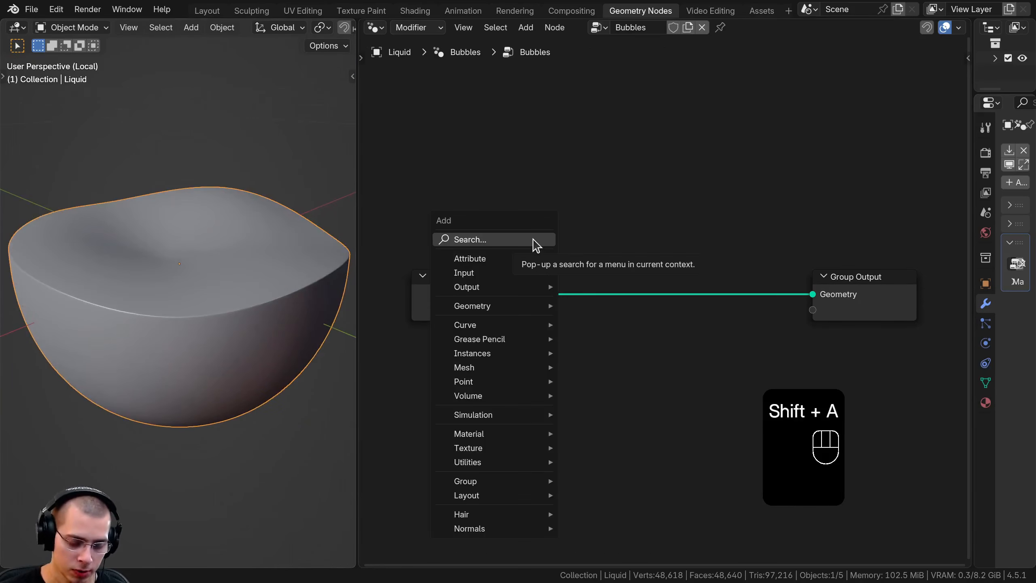
pyautogui.write('volume')
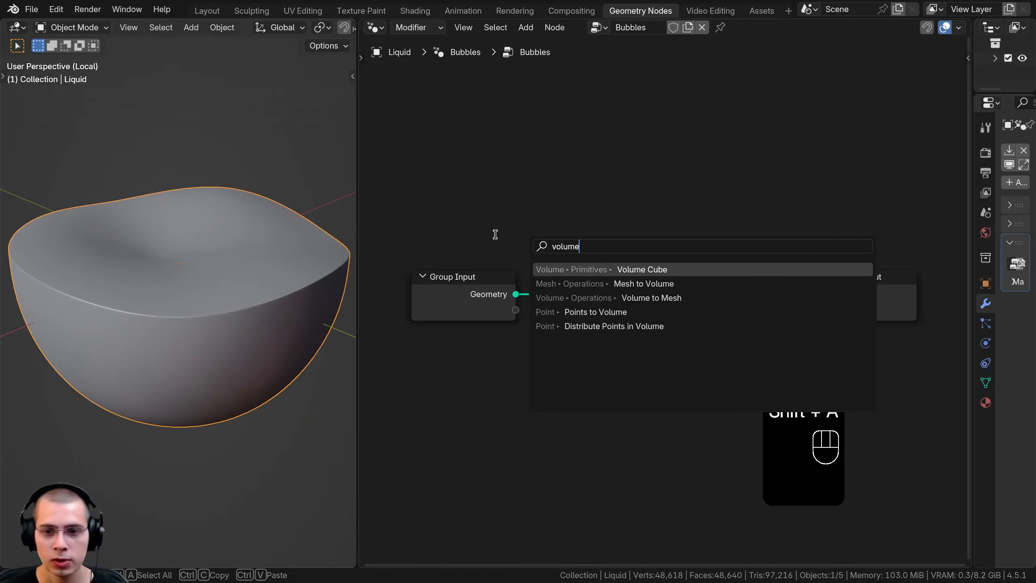
pyautogui.click(598, 282)
pyautogui.click(546, 271)
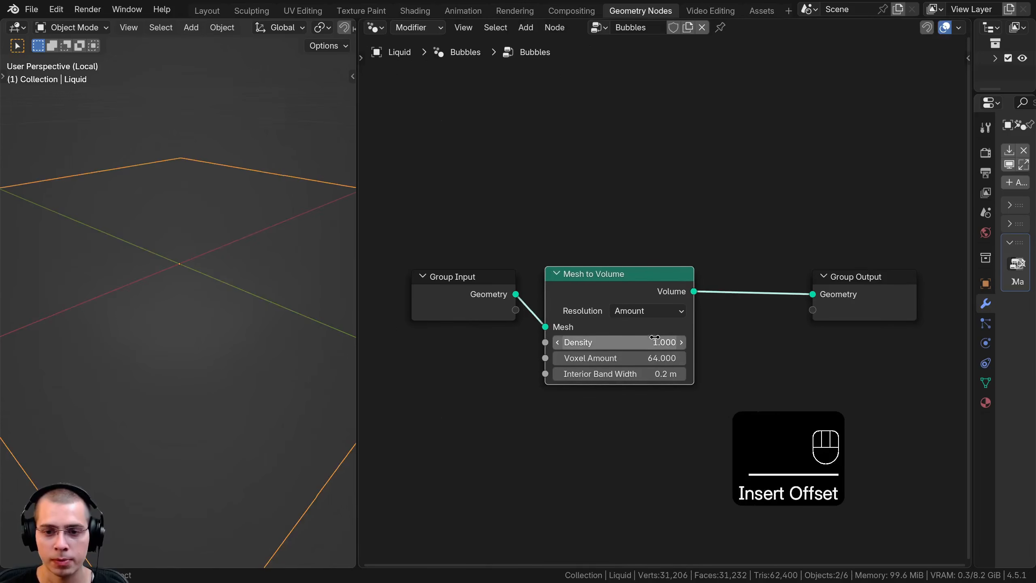
# Set the Mesh to Volume node's density to 2000
pyautogui.click(647, 342)
pyautogui.write('20')
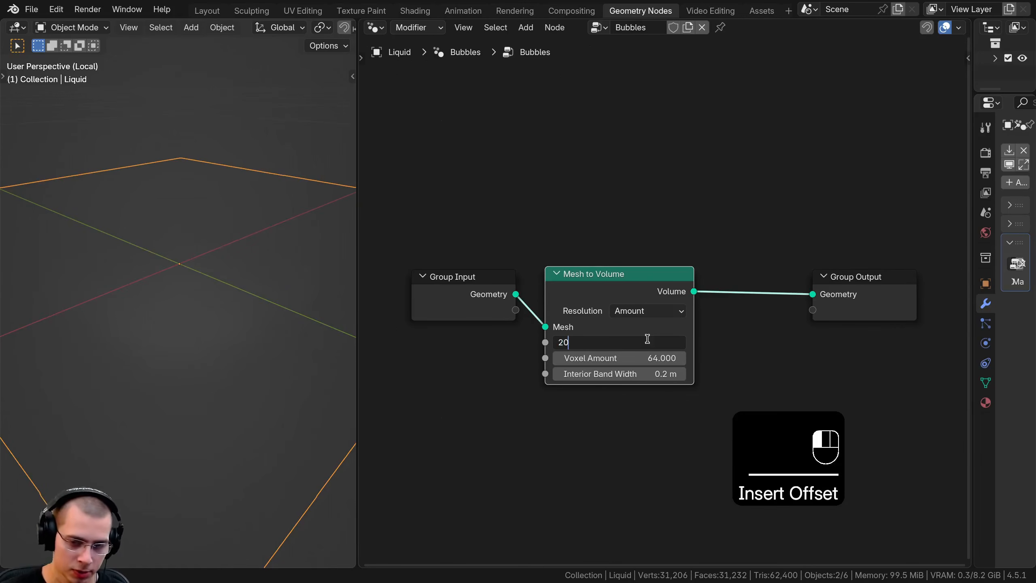
pyautogui.write('00')
pyautogui.click(297, 295)
pyautogui.moveTo(298, 294); pyautogui.dragTo(253, 261, button='middle')
# Insert a Distribute Points in Volume node after Mesh to Volume and set its density to 50
pyautogui.hotkey('shift', 'a')
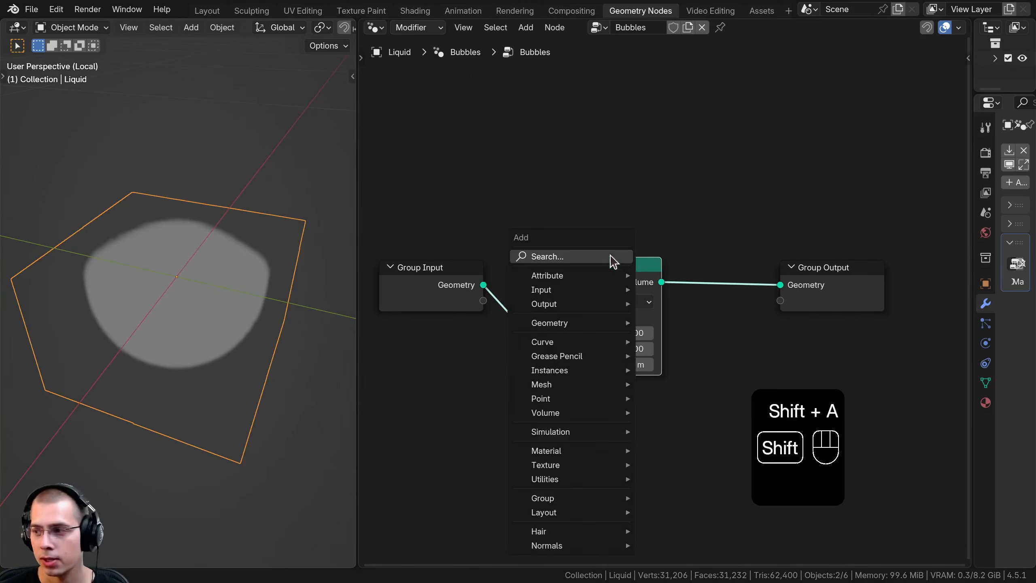
pyautogui.click(611, 261)
pyautogui.write('dist')
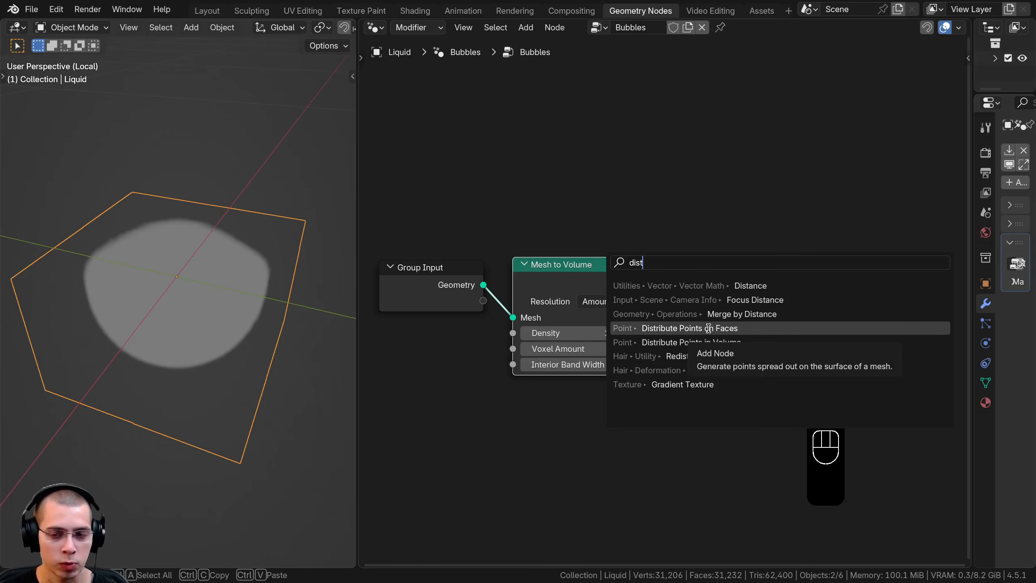
pyautogui.click(688, 342)
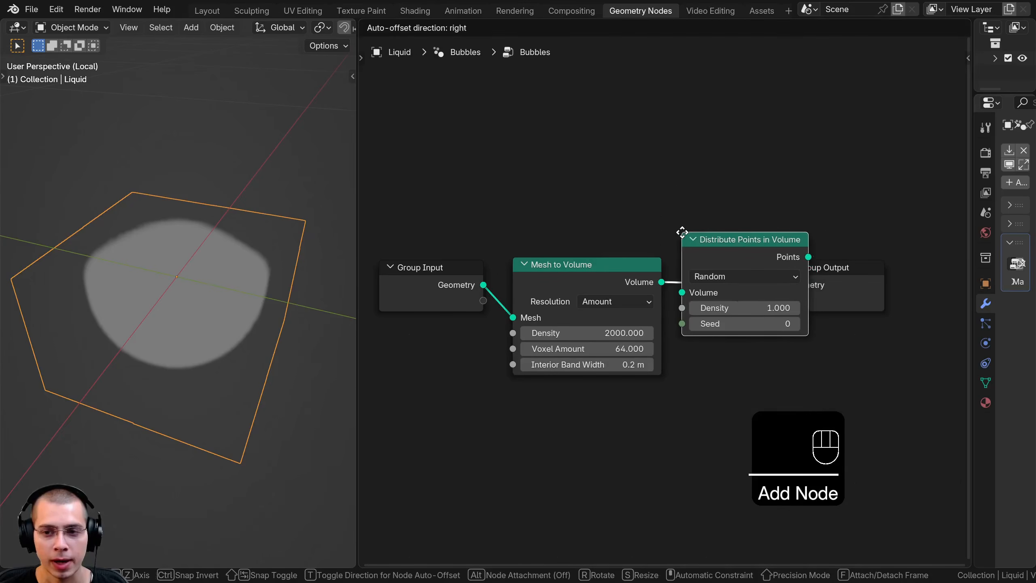
pyautogui.click(688, 238)
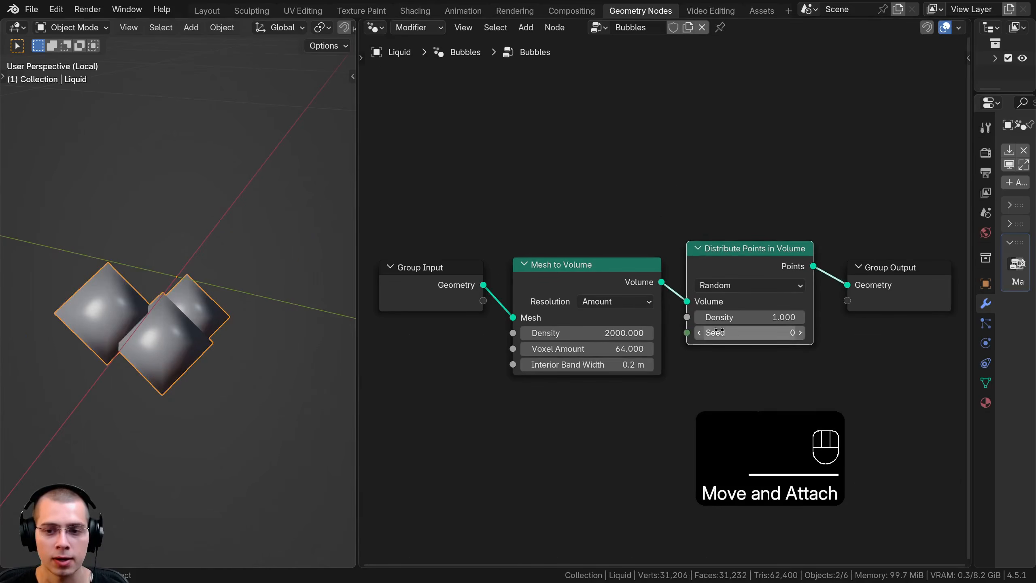
pyautogui.moveTo(750, 317); pyautogui.dragTo(372, 315)
pyautogui.moveTo(321, 365); pyautogui.dragTo(271, 295, button='middle')
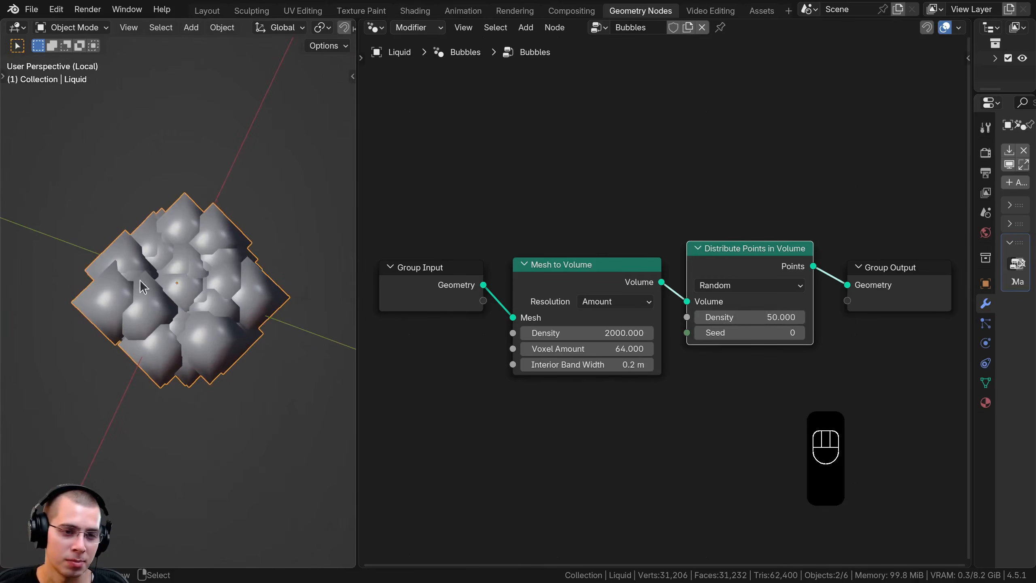
pyautogui.scroll(-3, 222, 267)
pyautogui.press('Tab')
pyautogui.press('a')
pyautogui.press('a')
pyautogui.press('s')
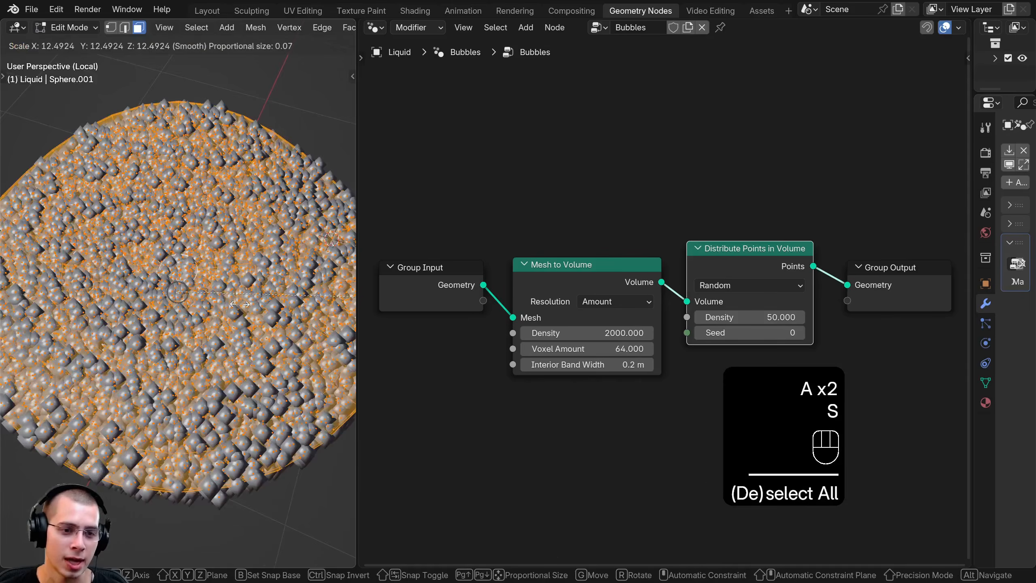
pyautogui.press('Escape')
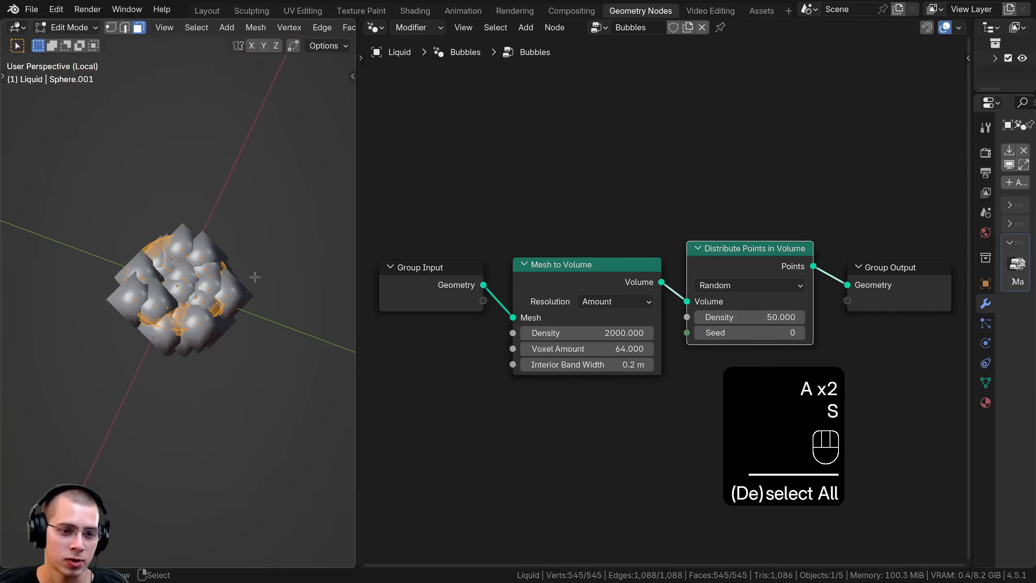
pyautogui.press('s')
pyautogui.rightClick(88, 270)
pyautogui.scroll(8, 184, 281)
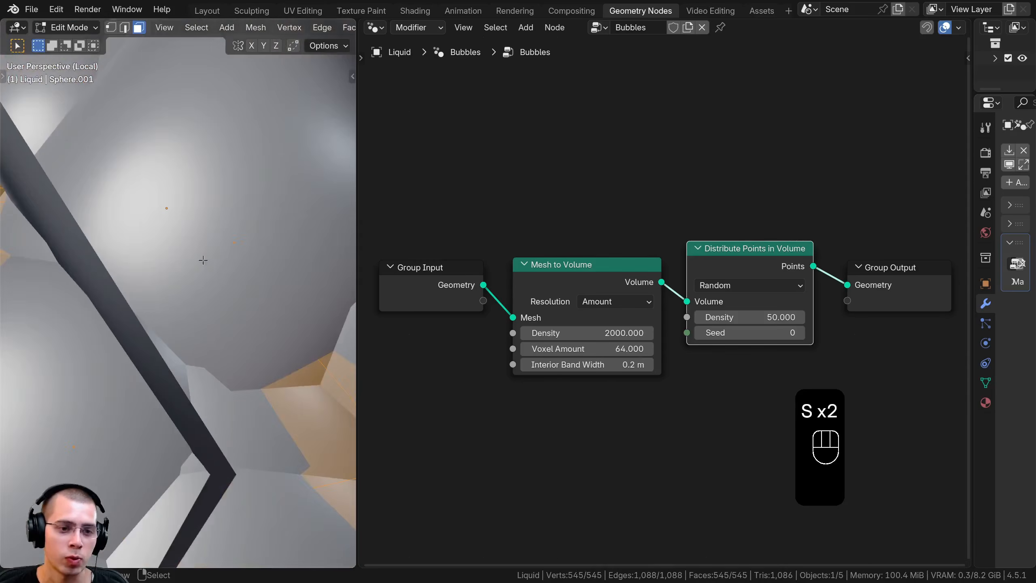
pyautogui.press('s')
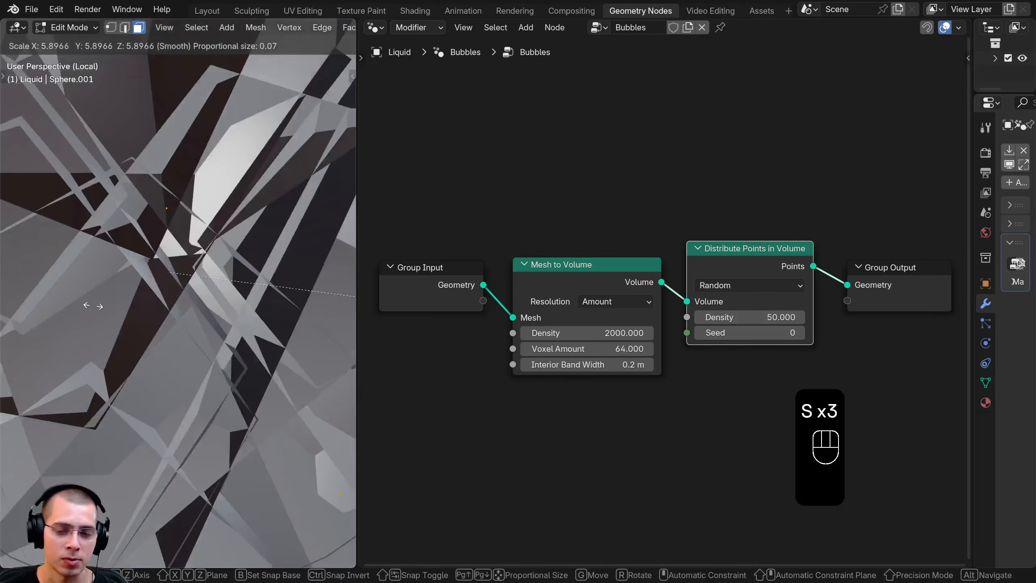
pyautogui.rightClick(97, 306)
pyautogui.scroll(-8, 184, 285)
pyautogui.press('Tab')
pyautogui.moveTo(201, 314); pyautogui.dragTo(202, 346, button='middle')
pyautogui.scroll(2, 202, 346)
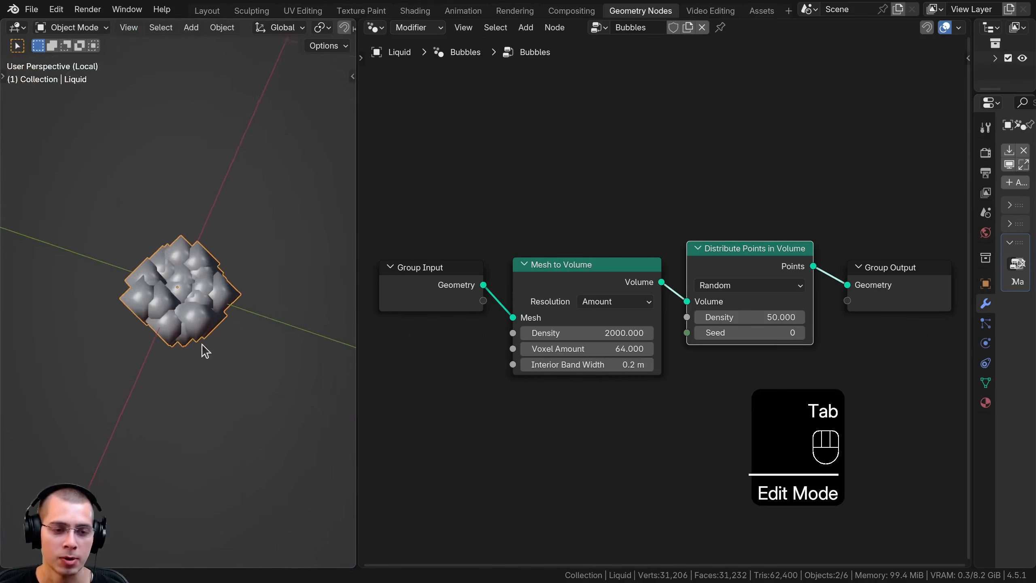
# Set the Distribute Points in Volume node's density to 80
pyautogui.moveTo(692, 289); pyautogui.dragTo(562, 306, button='middle')
pyautogui.moveTo(579, 283); pyautogui.dragTo(570, 299)
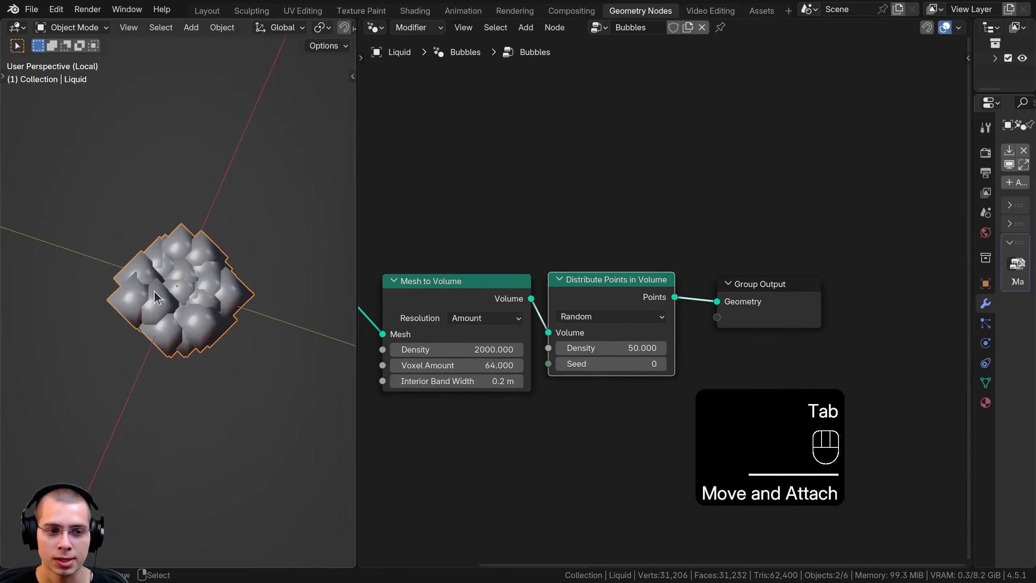
pyautogui.moveTo(649, 284); pyautogui.dragTo(639, 280, button='middle')
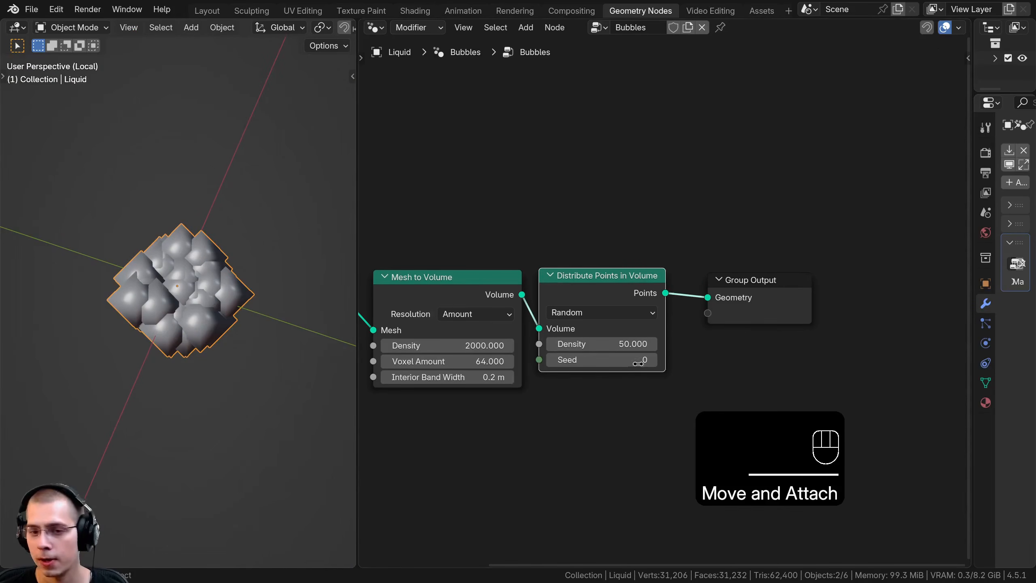
pyautogui.click(622, 343)
pyautogui.write('80')
pyautogui.press('Return')
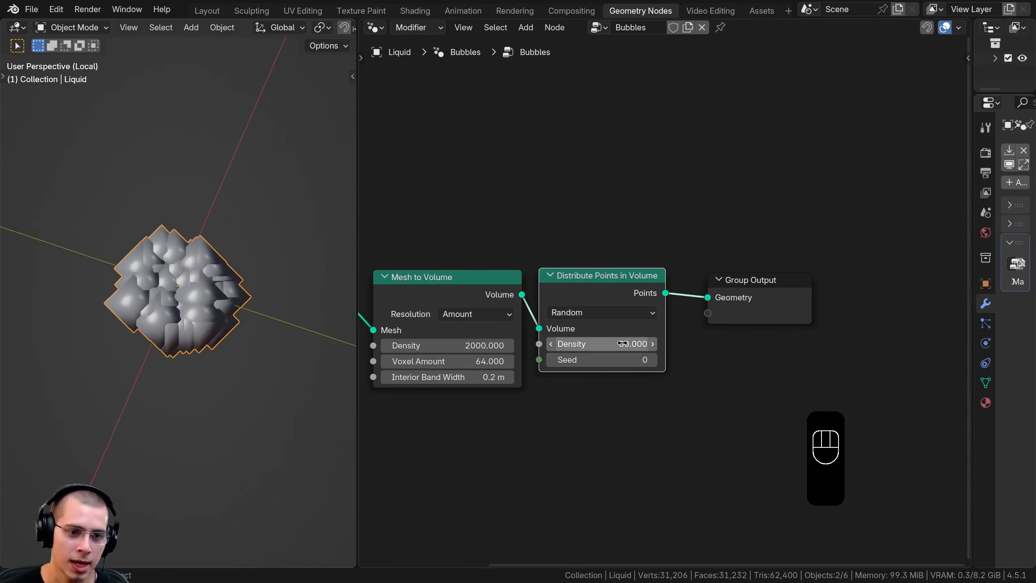
# Insert an Instance on Points node between Distribute Points in Volume and Group Output
pyautogui.moveTo(673, 271); pyautogui.dragTo(678, 256, button='middle')
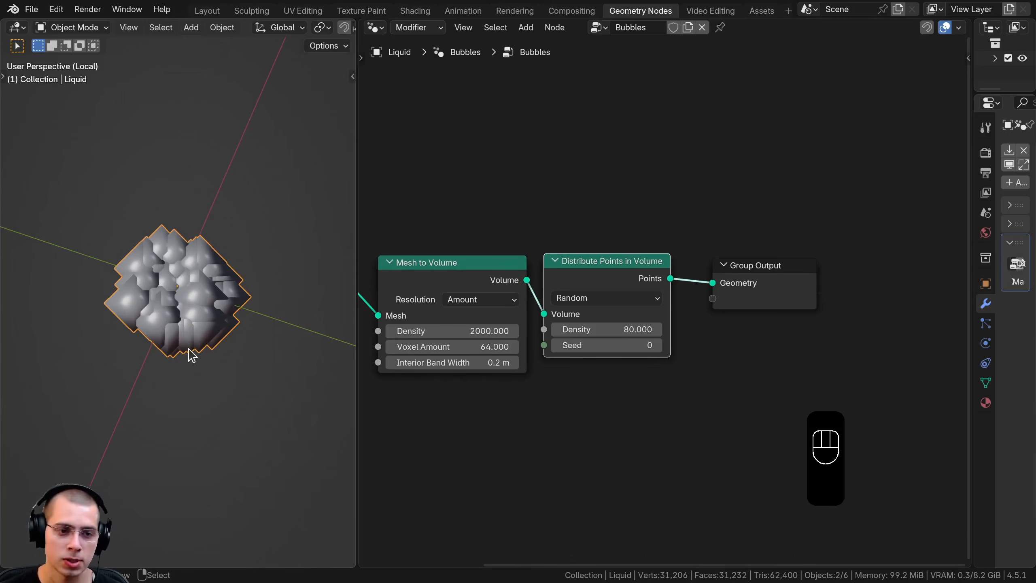
pyautogui.hotkey('shift', 'a')
pyautogui.click(598, 173)
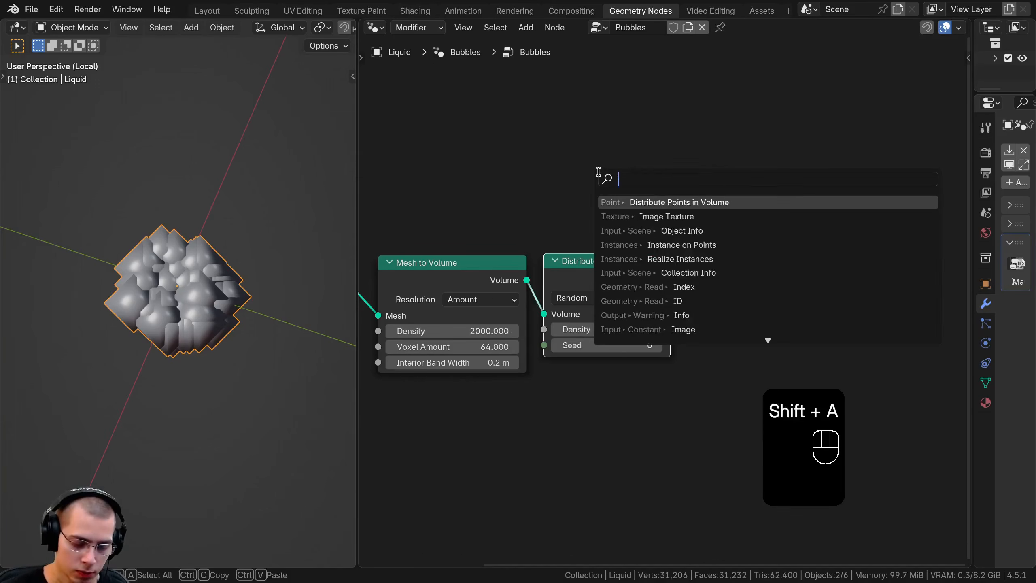
pyautogui.write('inst')
pyautogui.click(675, 202)
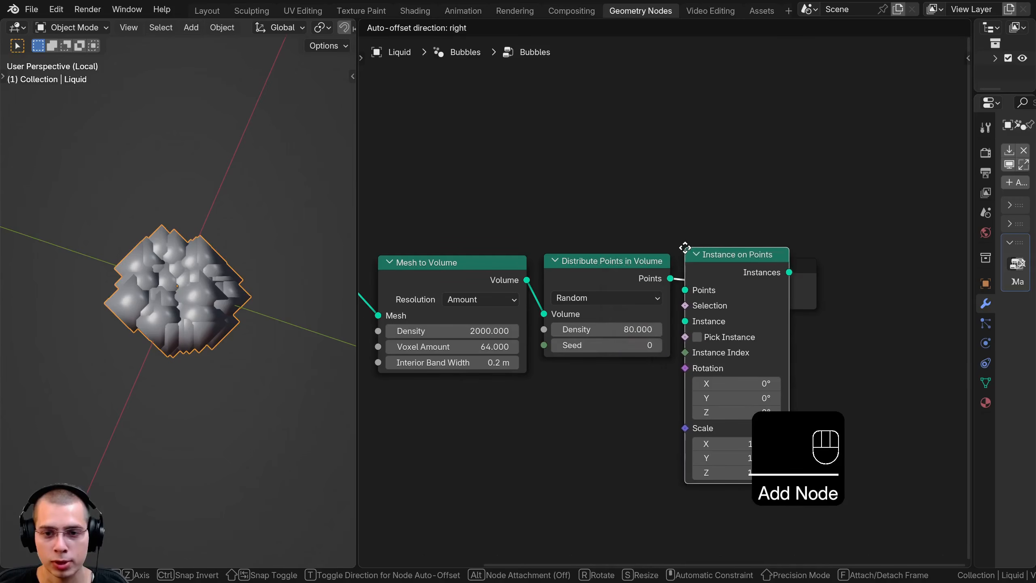
pyautogui.click(693, 246)
pyautogui.press('h')
pyautogui.click(708, 258)
pyautogui.click(710, 256)
pyautogui.moveTo(741, 263); pyautogui.dragTo(740, 271)
pyautogui.moveTo(632, 367); pyautogui.dragTo(639, 342, button='middle')
pyautogui.scroll(-1, 640, 358)
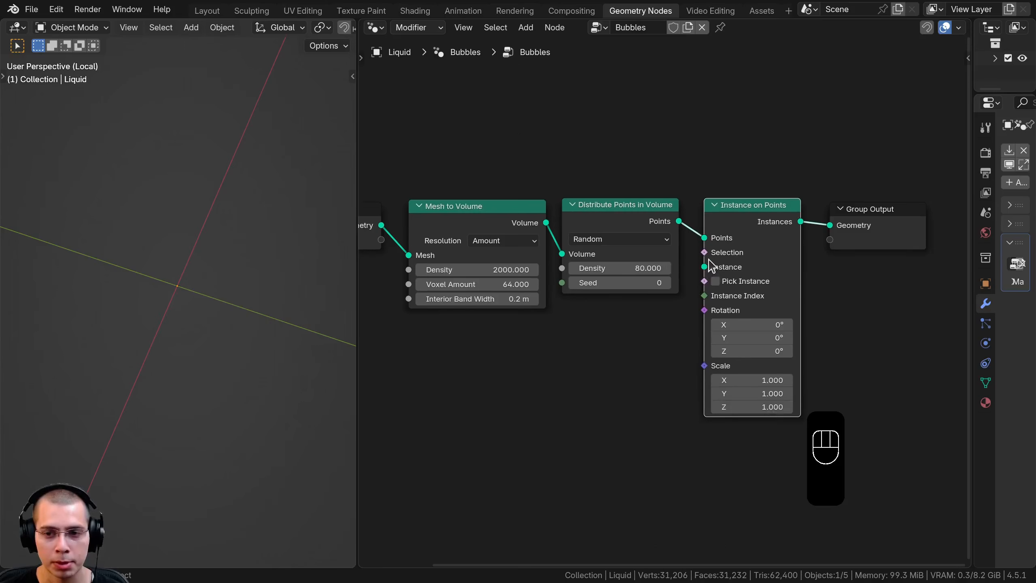
# Add an Object Info node below the Distribute Points in Volume node
pyautogui.hotkey('shift', 'a')
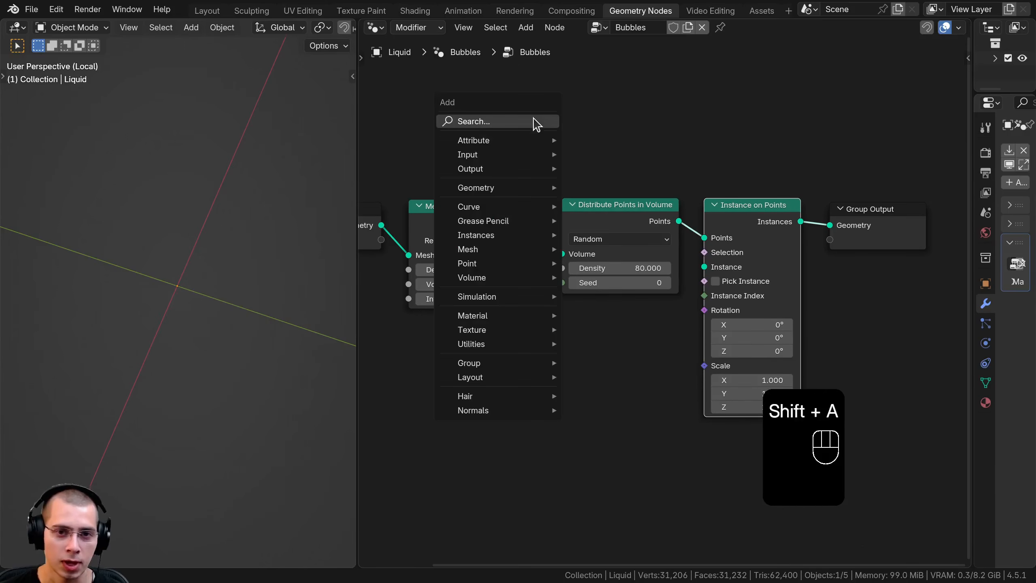
pyautogui.click(535, 123)
pyautogui.write('obje')
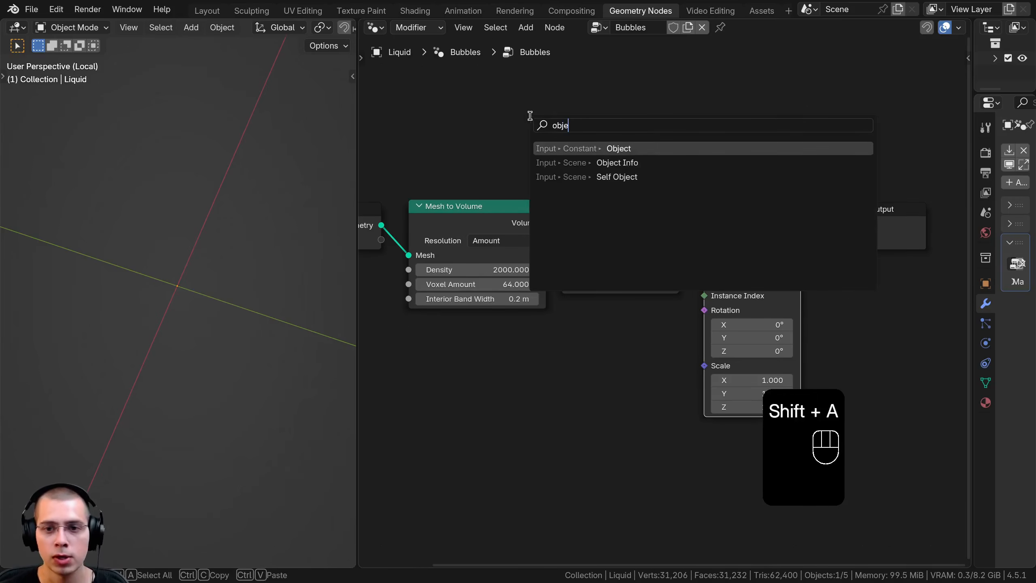
pyautogui.click(583, 163)
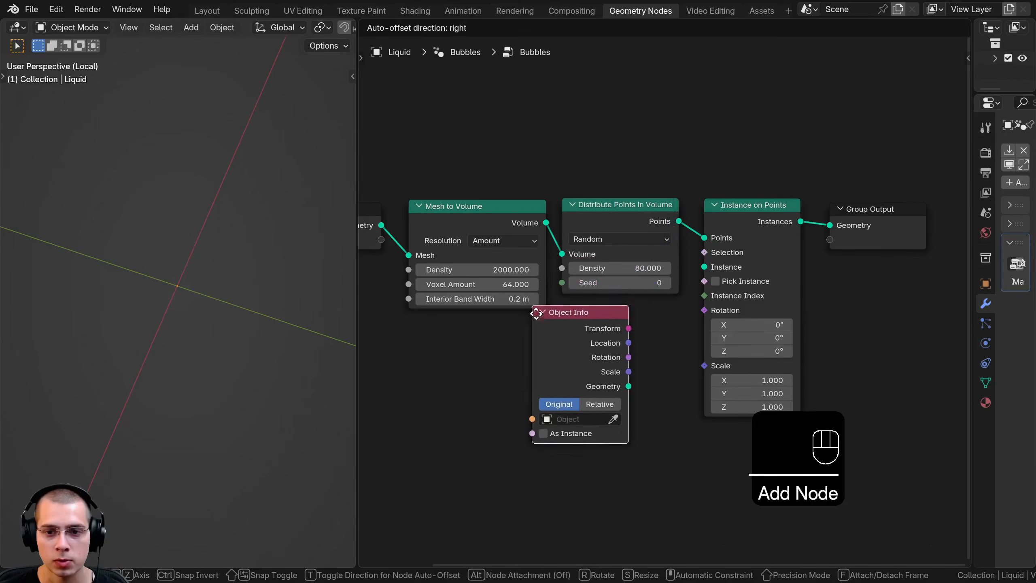
pyautogui.click(548, 310)
# Assign the Bubble object to the Object Info node and link its Geometry output to the Instance input of Instance on Points
pyautogui.moveTo(532, 279); pyautogui.dragTo(506, 123, button='middle')
pyautogui.scroll(1, 517, 143)
pyautogui.click(555, 272)
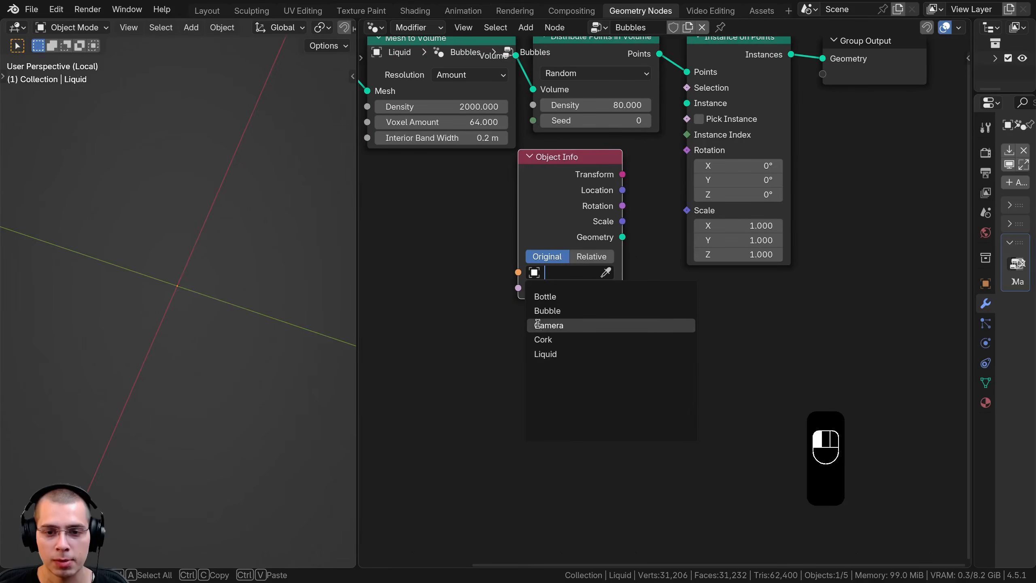
pyautogui.click(562, 311)
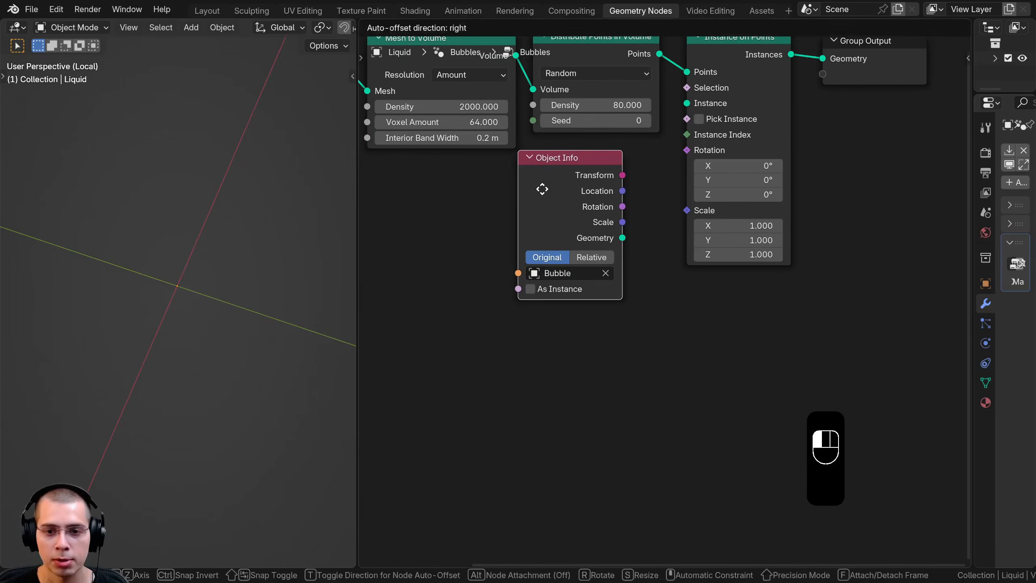
pyautogui.moveTo(541, 188); pyautogui.dragTo(538, 193)
pyautogui.moveTo(619, 242); pyautogui.dragTo(693, 104)
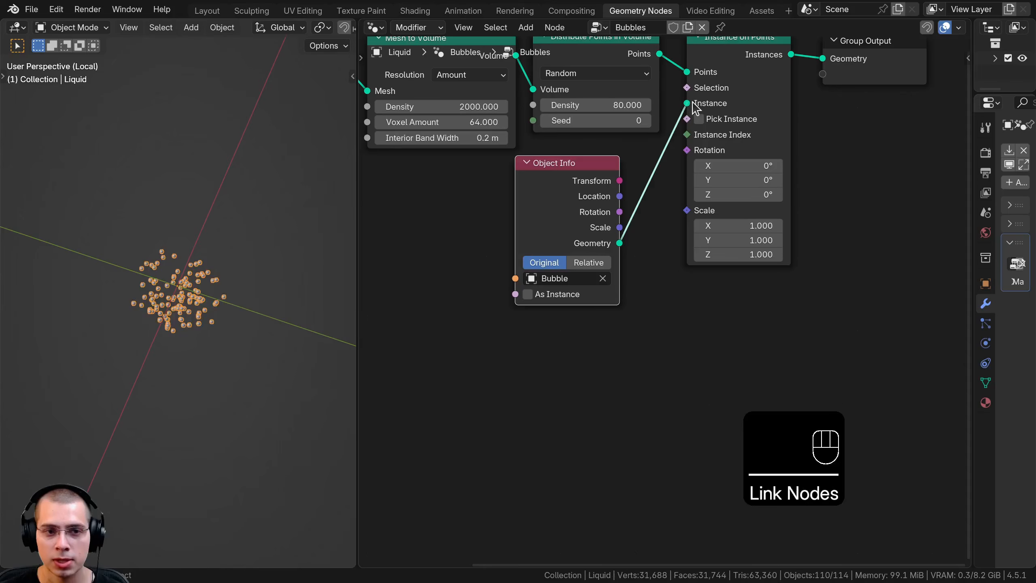
# Examine the scattered bubbles from several angles, first in solid and then in rendered viewport shading with everything deselected
pyautogui.moveTo(197, 263); pyautogui.dragTo(221, 236, button='middle')
pyautogui.scroll(7, 221, 236)
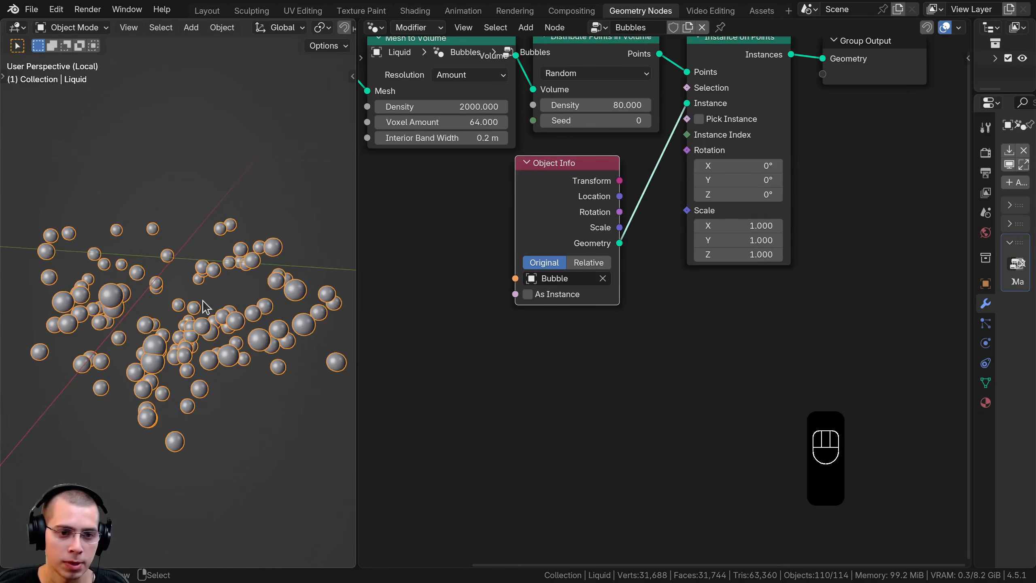
pyautogui.scroll(-4, 208, 380)
pyautogui.moveTo(244, 315); pyautogui.dragTo(267, 345, button='middle')
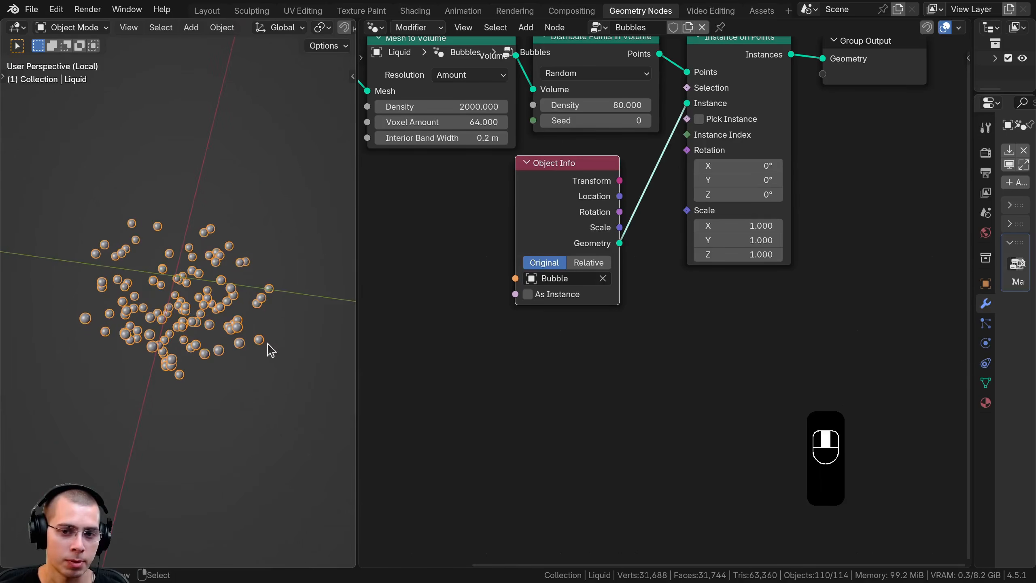
pyautogui.moveTo(574, 210); pyautogui.dragTo(597, 202)
pyautogui.scroll(2, 231, 280)
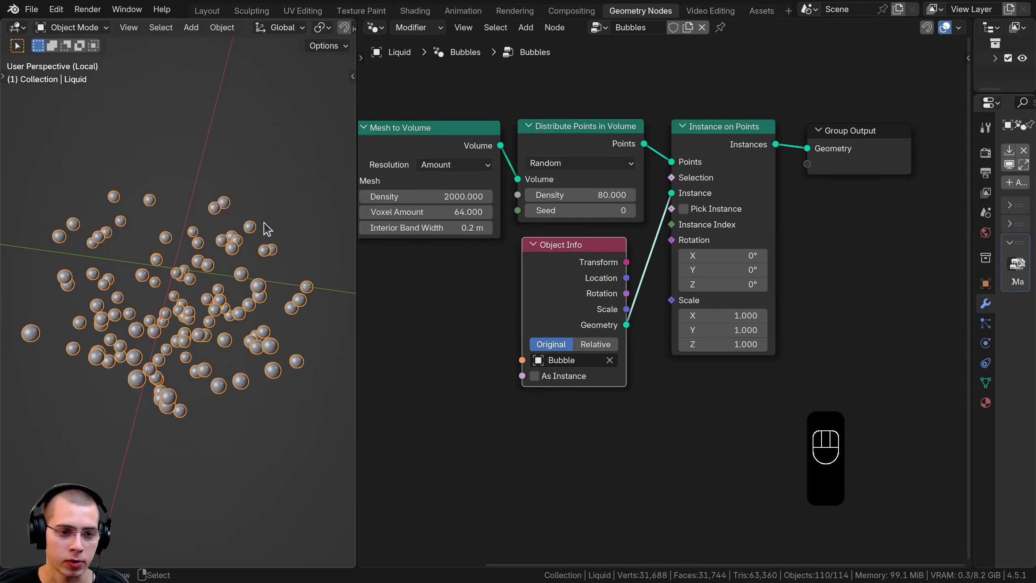
pyautogui.press('z')
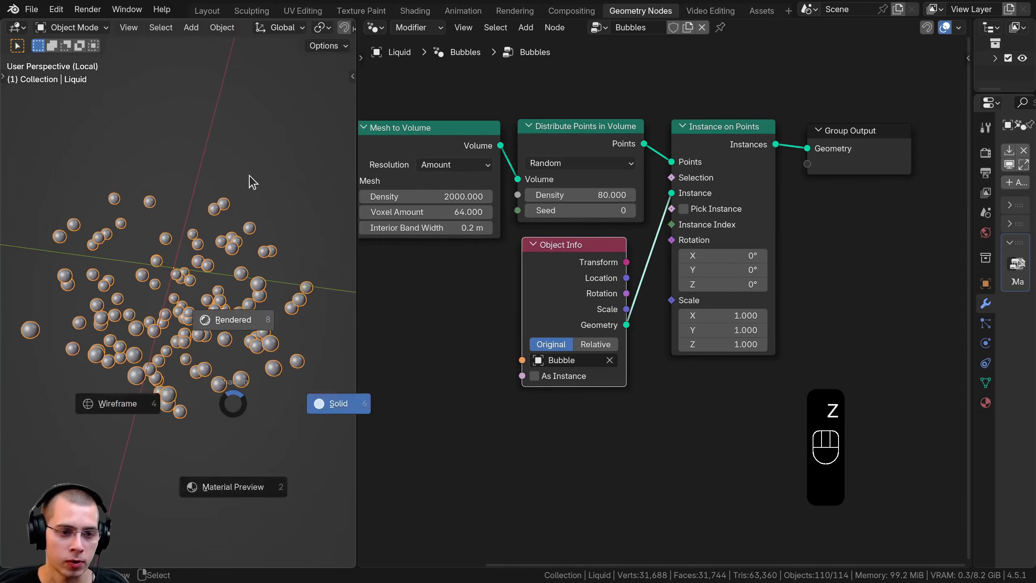
pyautogui.click(248, 176)
pyautogui.press('a')
pyautogui.moveTo(185, 415); pyautogui.dragTo(204, 309, button='middle')
pyautogui.scroll(5, 204, 308)
pyautogui.scroll(-2, 204, 307)
# Insert a Join Geometry node between Instance on Points and Group Output, and reposition the Group Input node slightly
pyautogui.scroll(-2, 693, 272)
pyautogui.moveTo(693, 272); pyautogui.dragTo(655, 405, button='middle')
pyautogui.scroll(-3, 209, 245)
pyautogui.moveTo(573, 229); pyautogui.dragTo(626, 215, button='middle')
pyautogui.hotkey('shift', 'a')
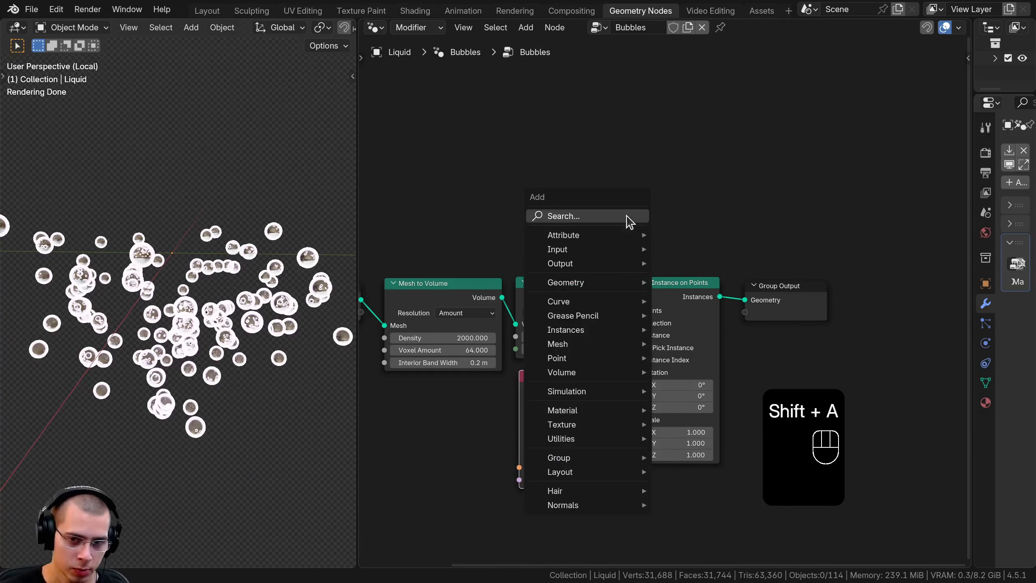
pyautogui.write('joi')
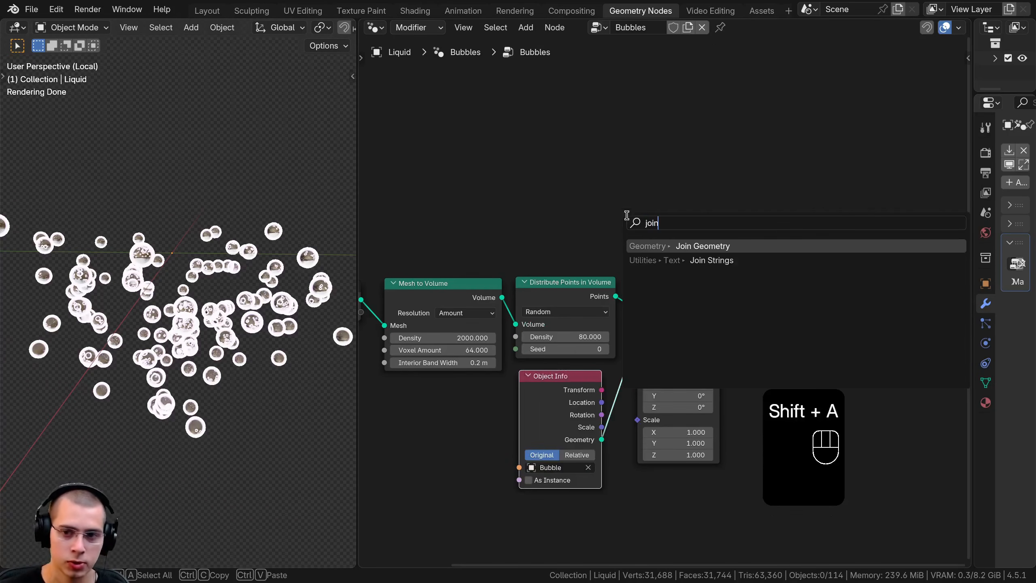
pyautogui.write('n')
pyautogui.press('Return')
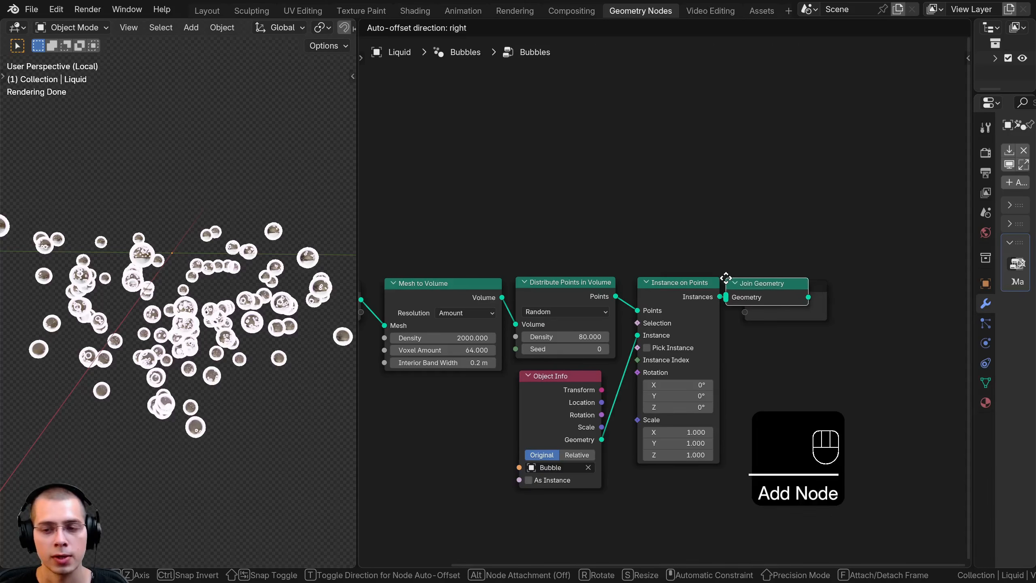
pyautogui.click(728, 282)
pyautogui.scroll(-1, 620, 308)
pyautogui.moveTo(433, 285); pyautogui.dragTo(456, 286)
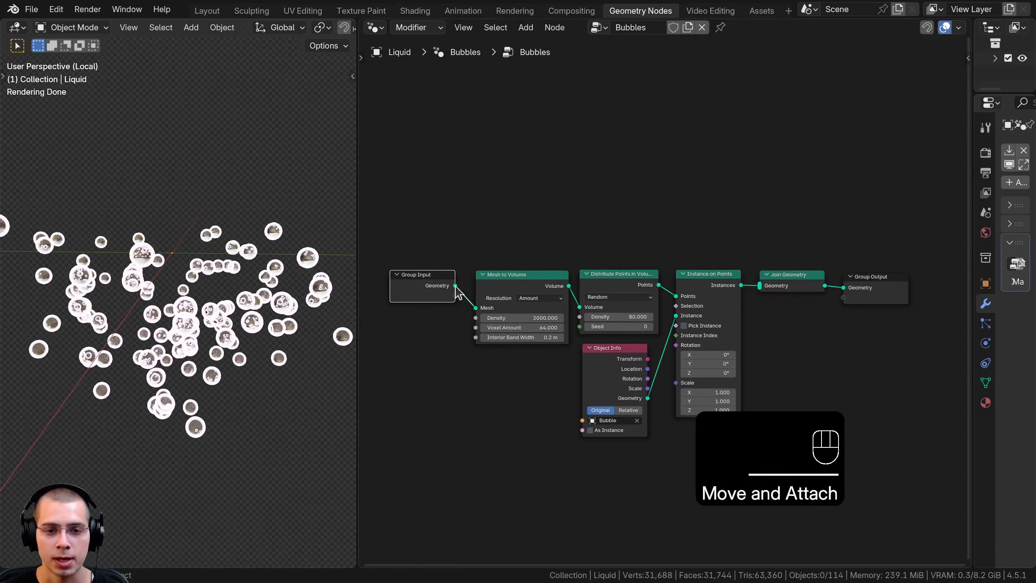
# Link Group Input's Geometry output directly to Join Geometry and move the bubble-scattering nodes below that link
pyautogui.moveTo(403, 177); pyautogui.dragTo(760, 288)
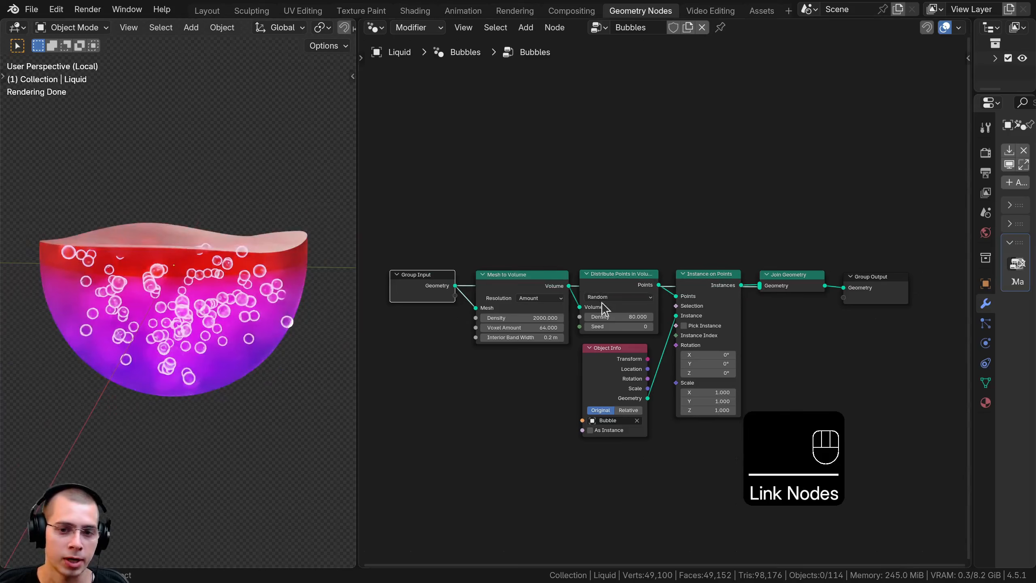
pyautogui.moveTo(481, 226); pyautogui.dragTo(686, 447)
pyautogui.press('g')
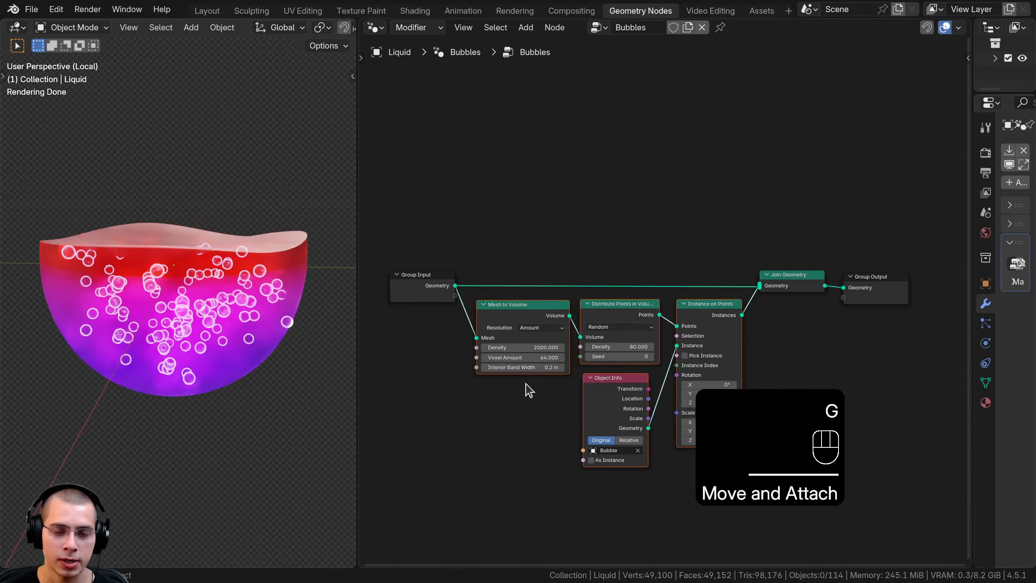
pyautogui.click(653, 342)
pyautogui.press('a')
# Inspect the bubbles inside the liquid, exit local view and frame the whole potion bottle through the camera
pyautogui.scroll(8, 192, 240)
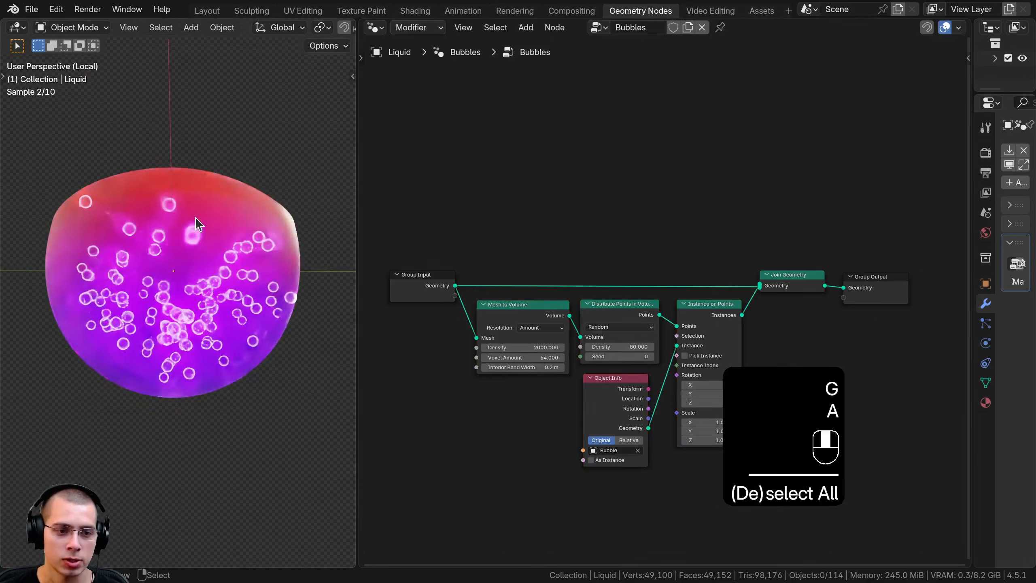
pyautogui.scroll(-6, 213, 245)
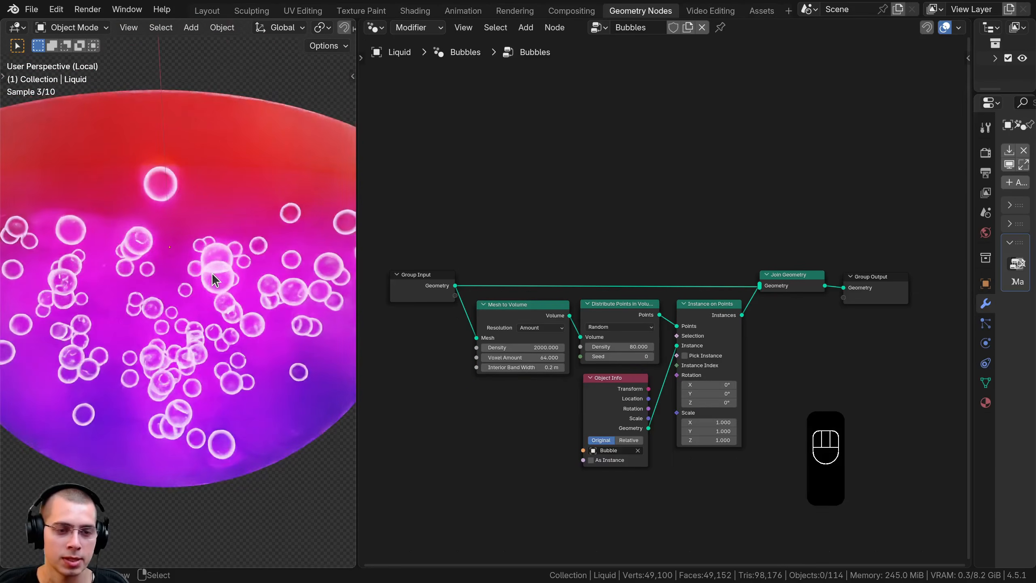
pyautogui.press('KP_0')
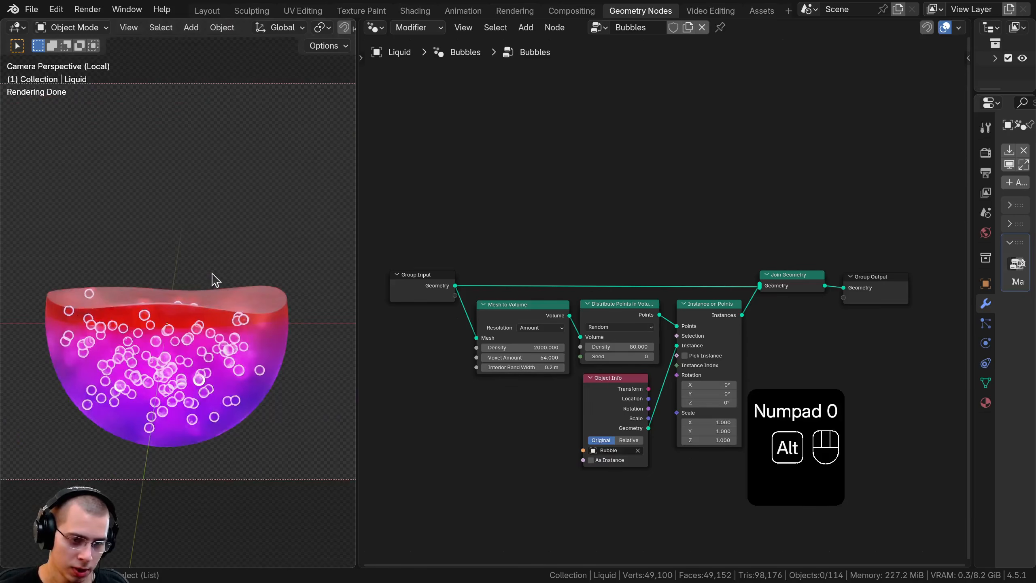
pyautogui.hotkey('alt', 'h')
pyautogui.scroll(-1, 172, 336)
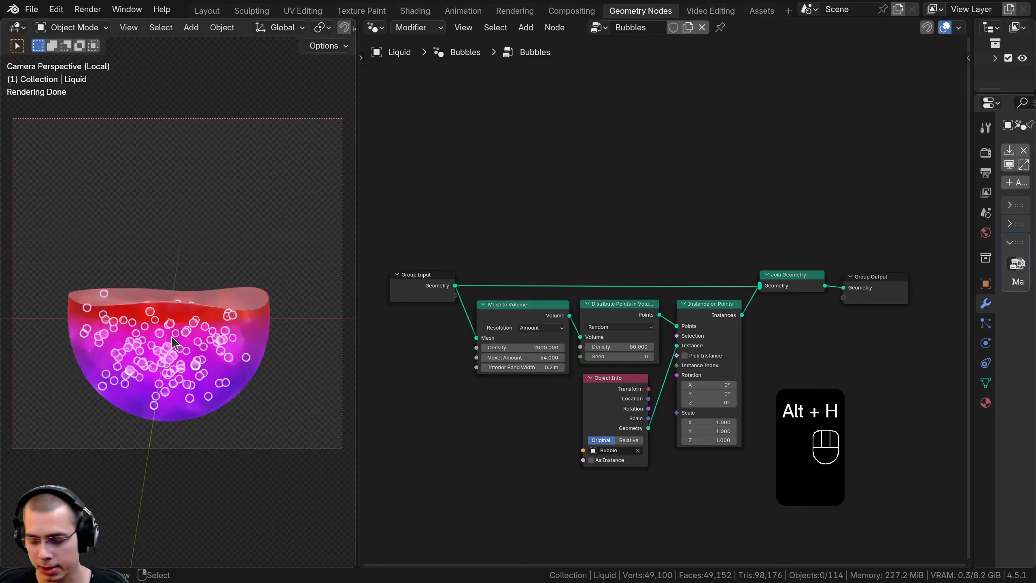
pyautogui.press('KP_Divide')
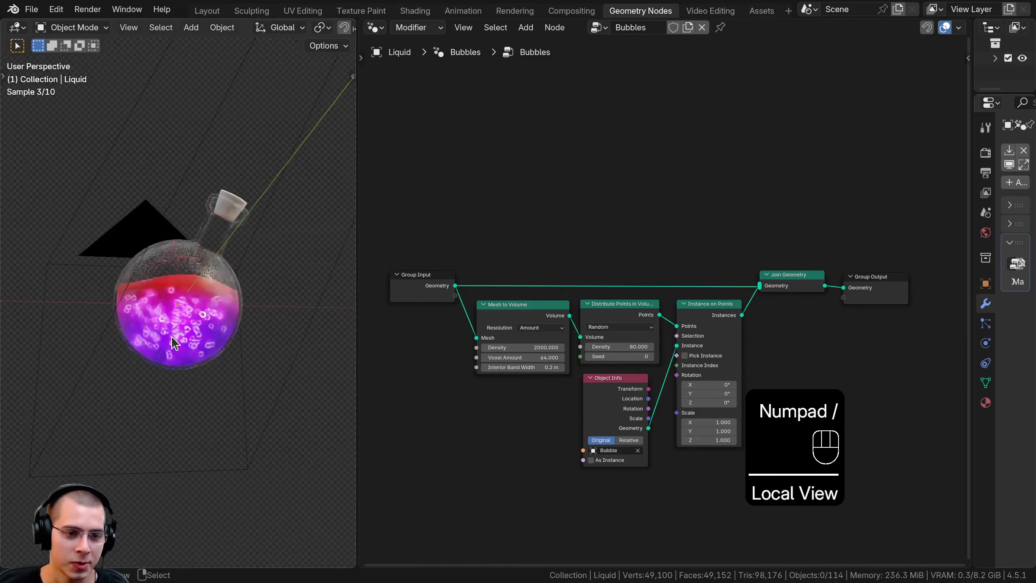
pyautogui.press('KP_0')
pyautogui.keyDown('shift'); pyautogui.moveTo(172, 321); pyautogui.dragTo(171, 300, button='middle'); pyautogui.keyUp('shift')
# Add a Random Value node below Object Info and link its Value output to the Scale input of Instance on Points
pyautogui.moveTo(674, 387); pyautogui.dragTo(630, 217, button='middle')
pyautogui.scroll(3, 629, 216)
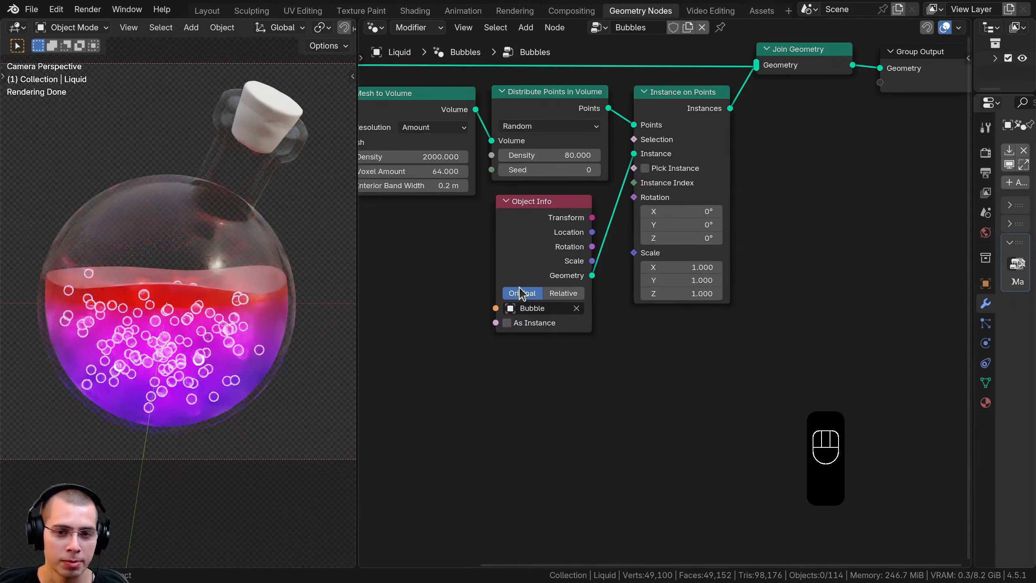
pyautogui.hotkey('shift', 'a')
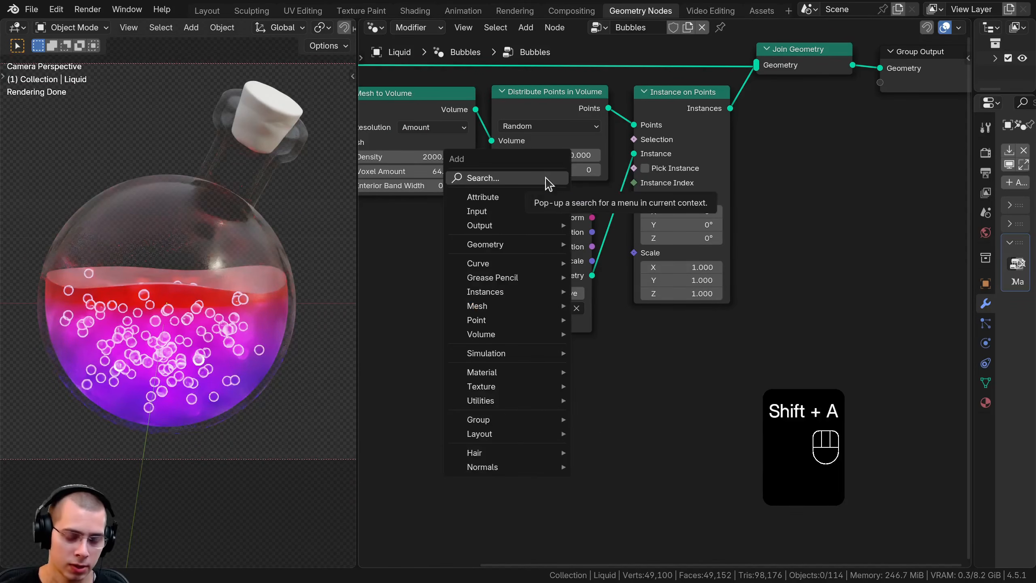
pyautogui.write('ra')
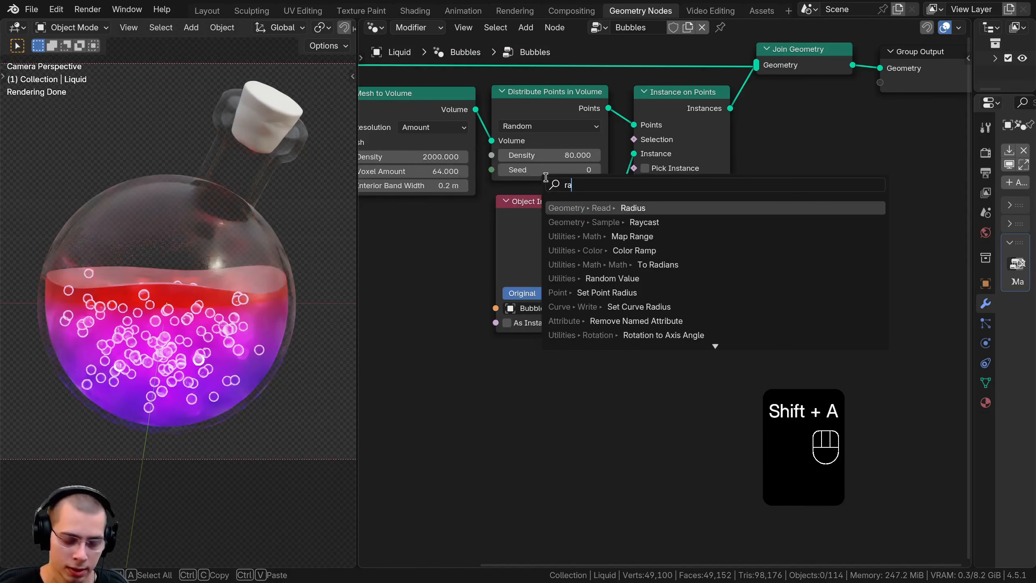
pyautogui.write('md')
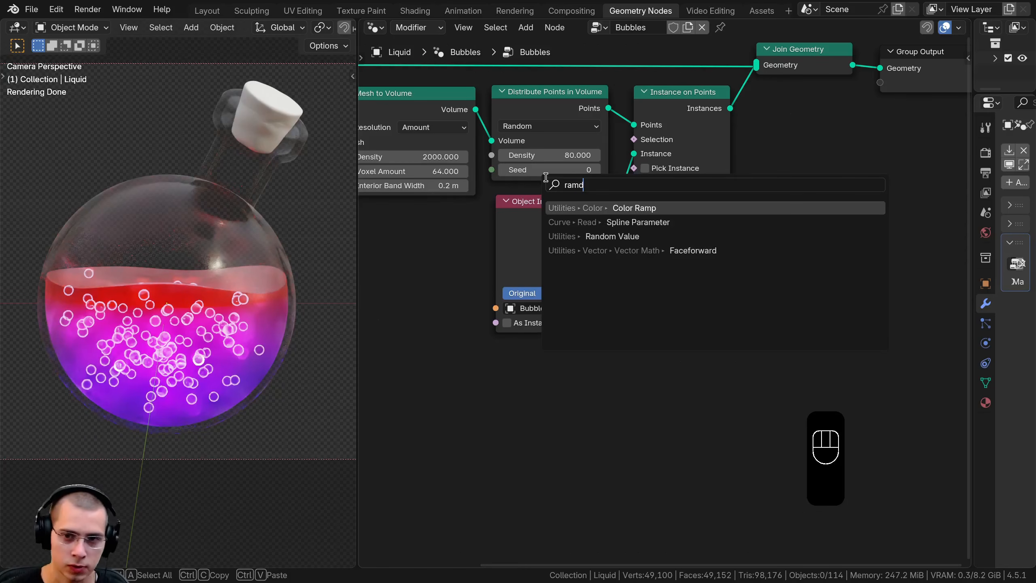
pyautogui.click(590, 232)
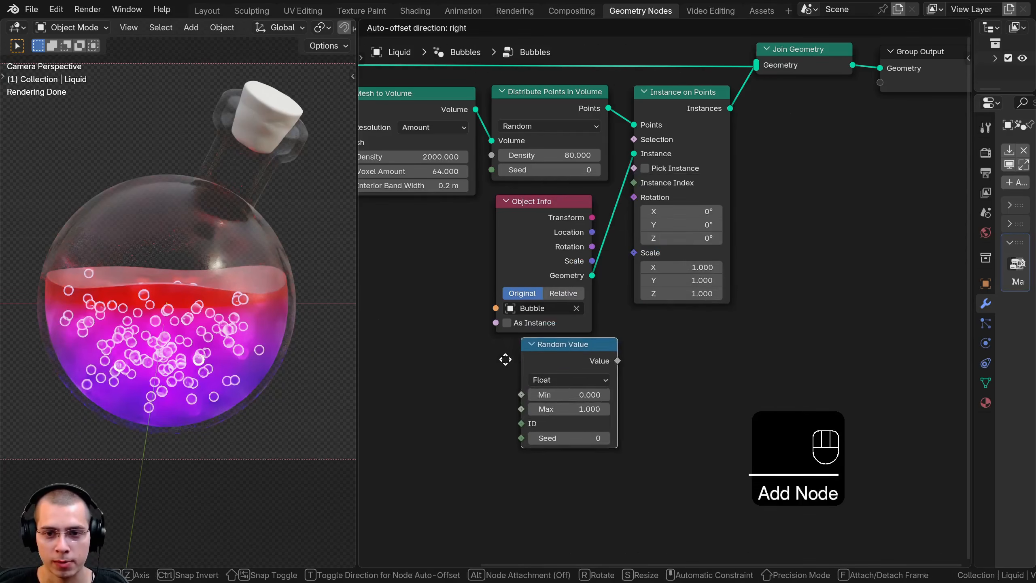
pyautogui.click(506, 368)
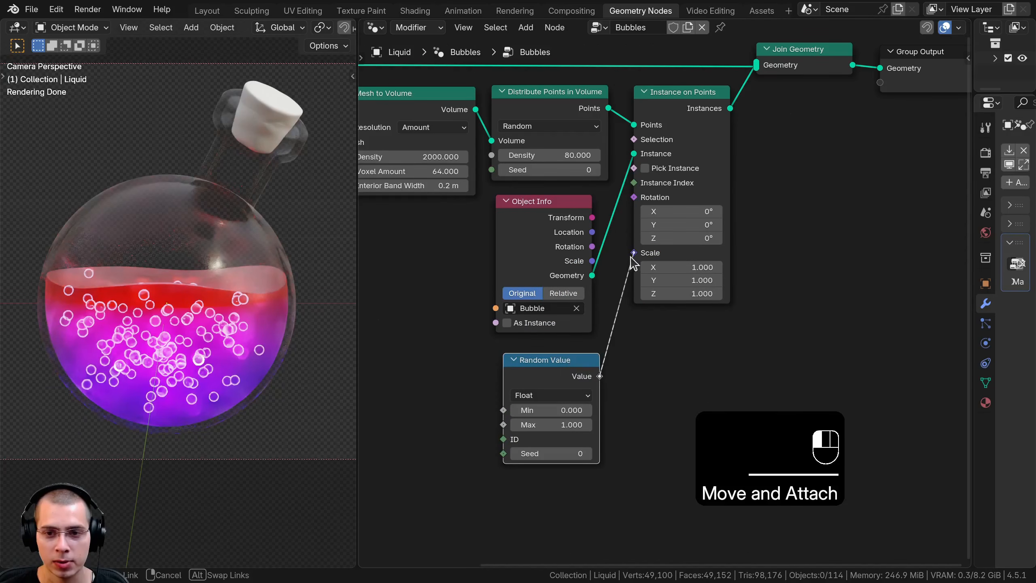
pyautogui.moveTo(634, 261); pyautogui.dragTo(633, 253)
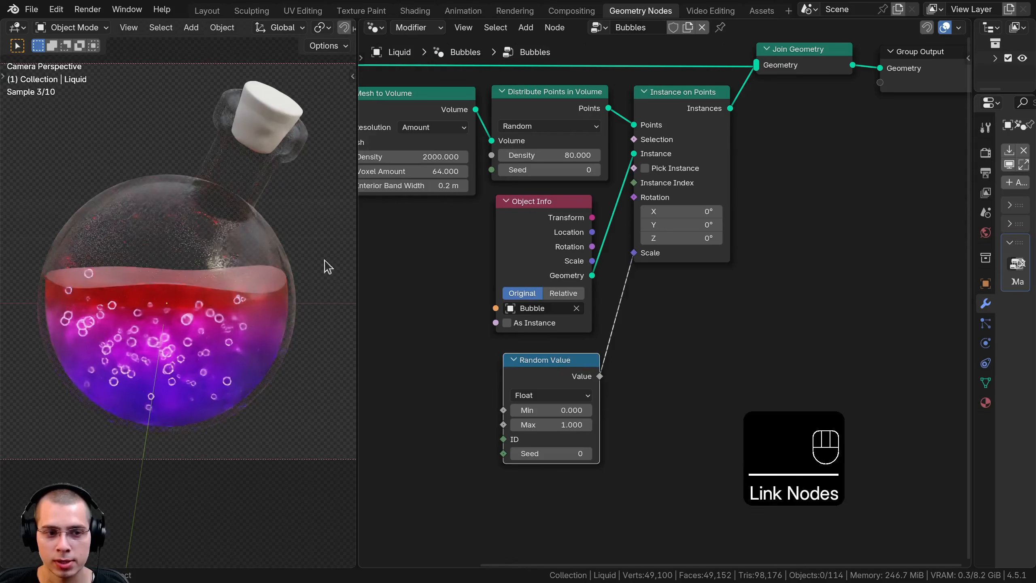
# Set the Min of the Random Value node driving the bubble scale to 0.1
pyautogui.scroll(6, 146, 285)
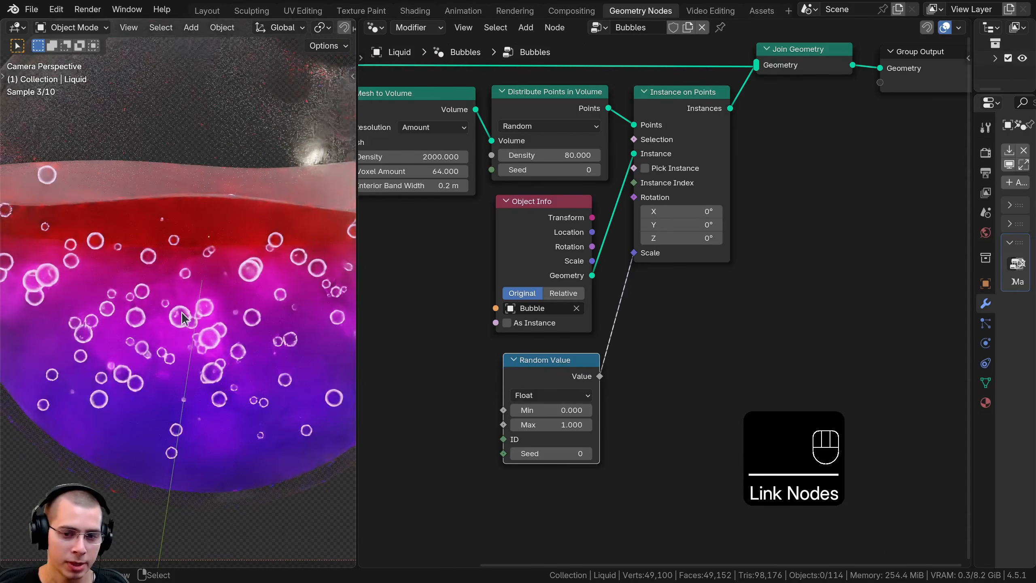
pyautogui.moveTo(553, 331); pyautogui.dragTo(561, 196, button='middle')
pyautogui.scroll(4, 546, 278)
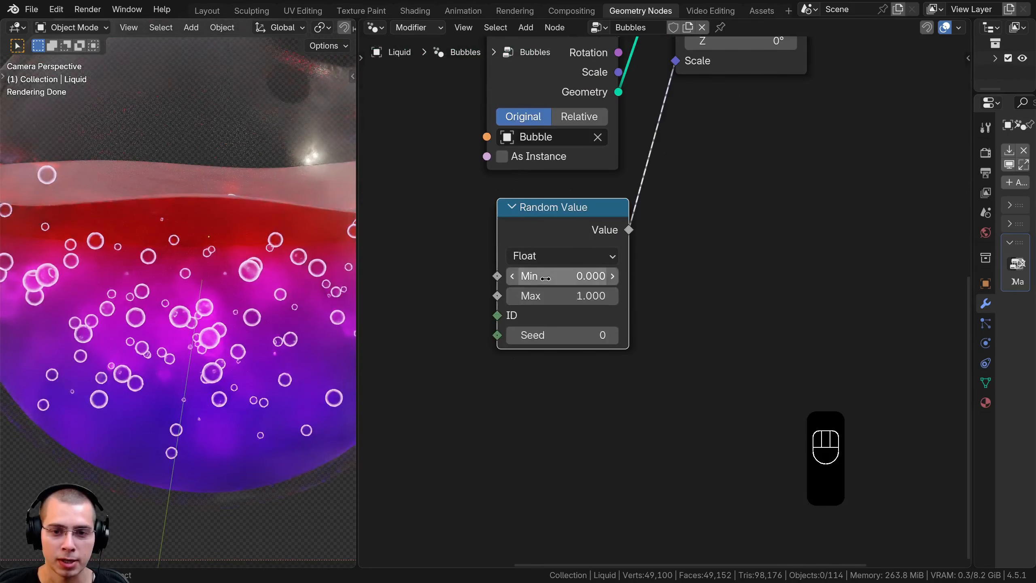
pyautogui.scroll(2, 335, 308)
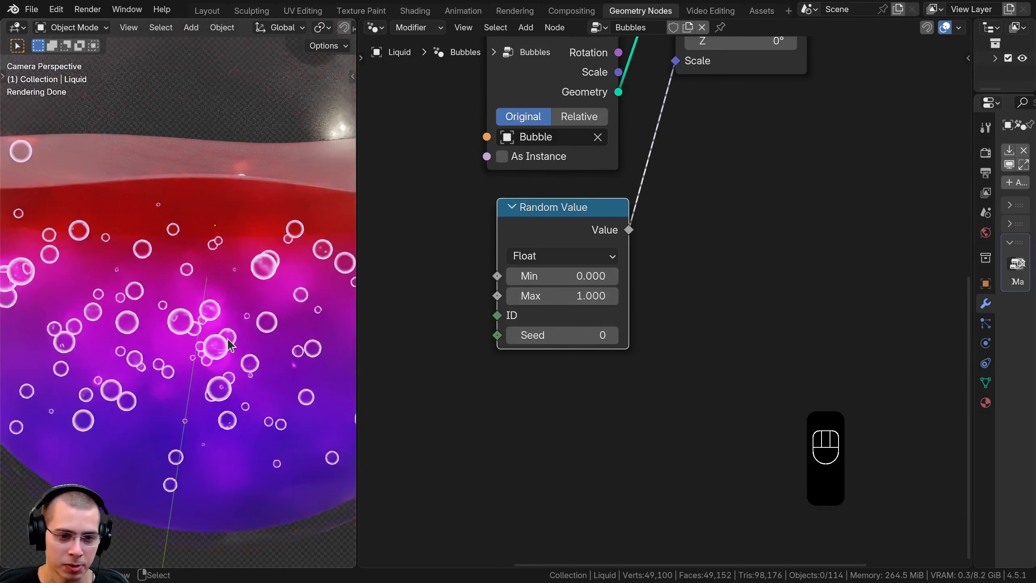
pyautogui.keyDown('shift'); pyautogui.moveTo(563, 296); pyautogui.dragTo(590, 277); pyautogui.keyUp('shift')
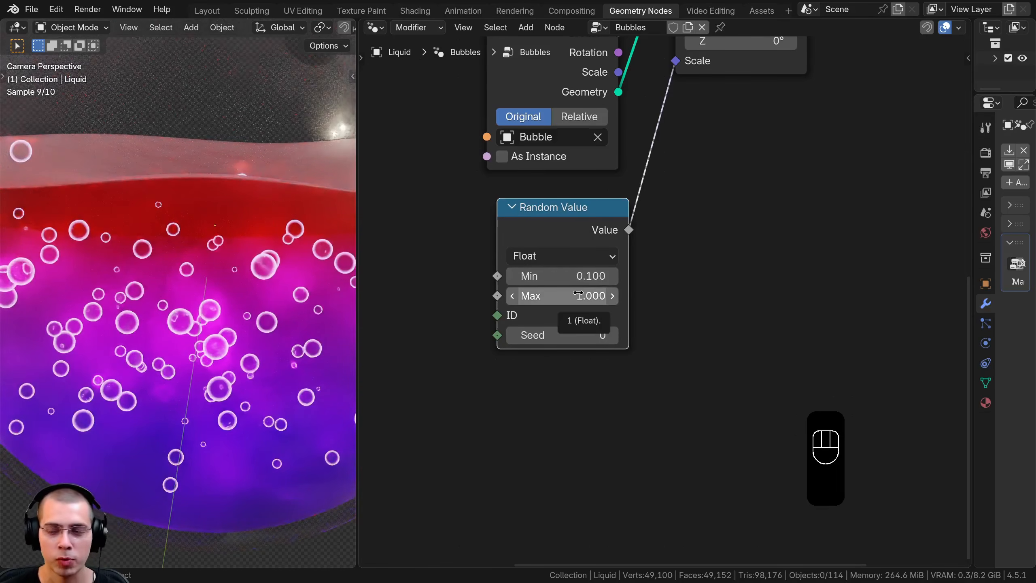
# Try Max values of 0.4 and 0.6 on the Random Value node for smaller bubbles
pyautogui.click(578, 294)
pyautogui.write('.')
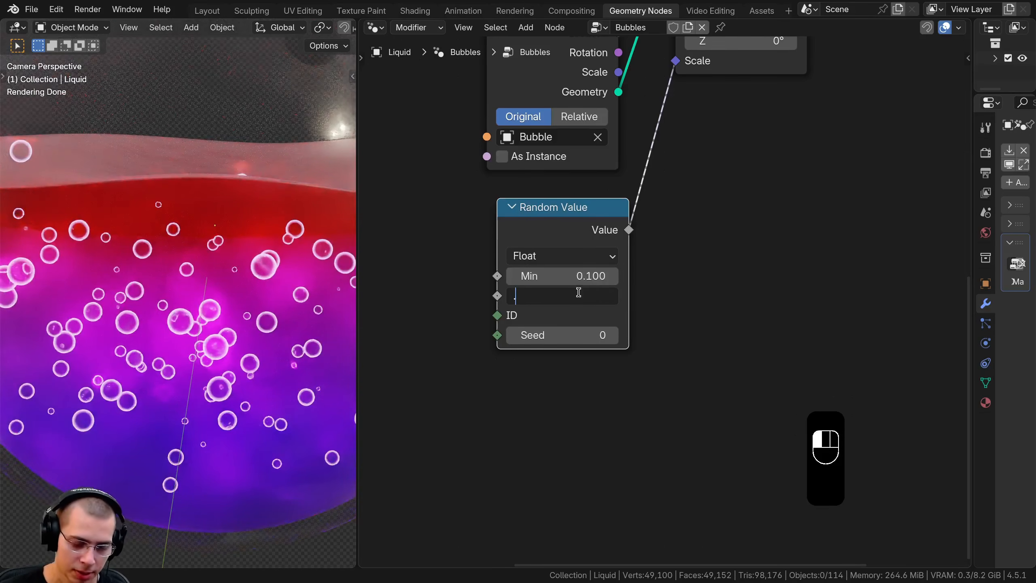
pyautogui.write('4')
pyautogui.press('Return')
pyautogui.click(570, 294)
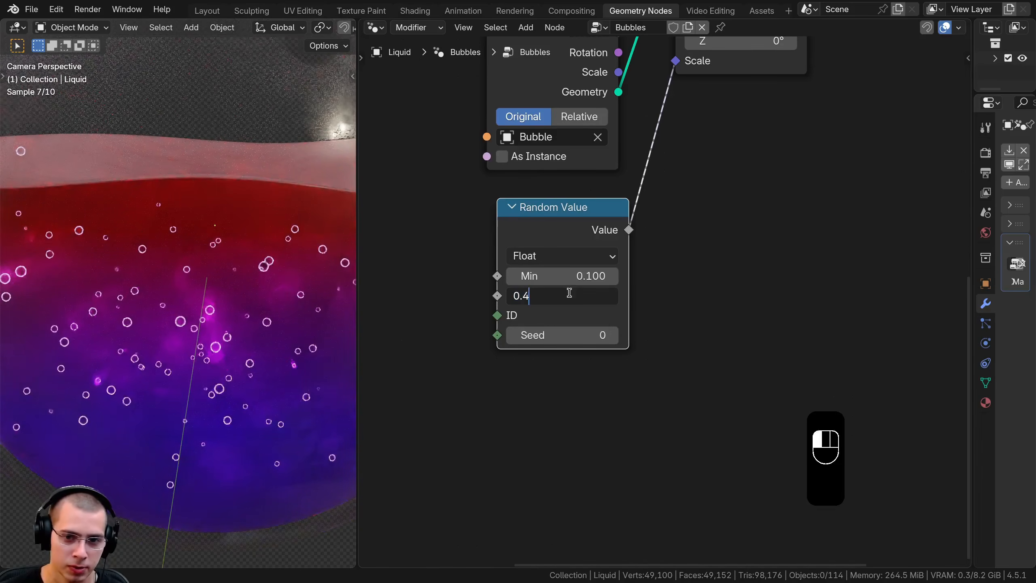
pyautogui.press('BackSpace')
pyautogui.write('6')
pyautogui.press('Return')
pyautogui.scroll(-3, 245, 316)
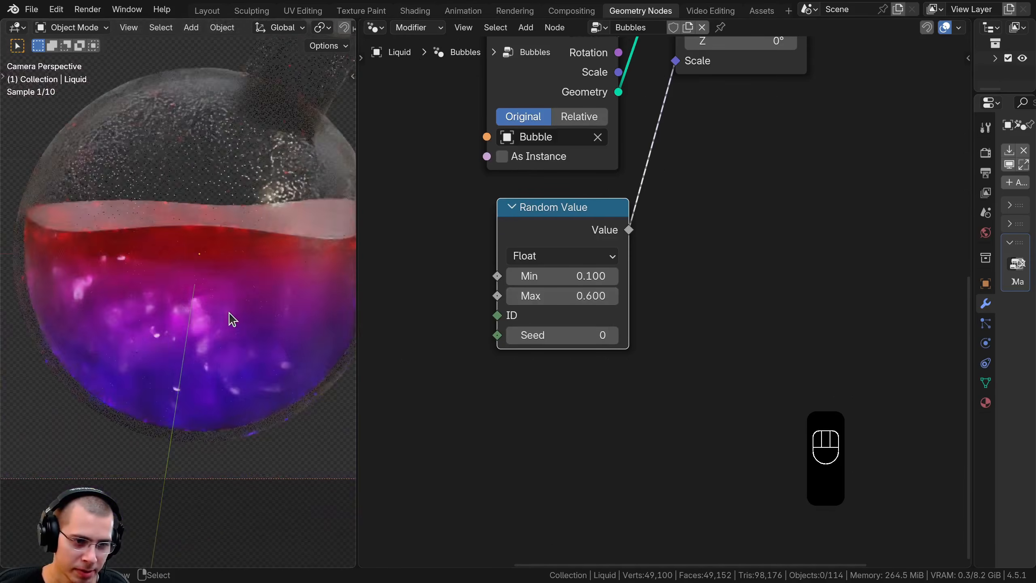
# Set the Random Value node's Max to 0.7 and check the bubble sizes up close
pyautogui.click(562, 294)
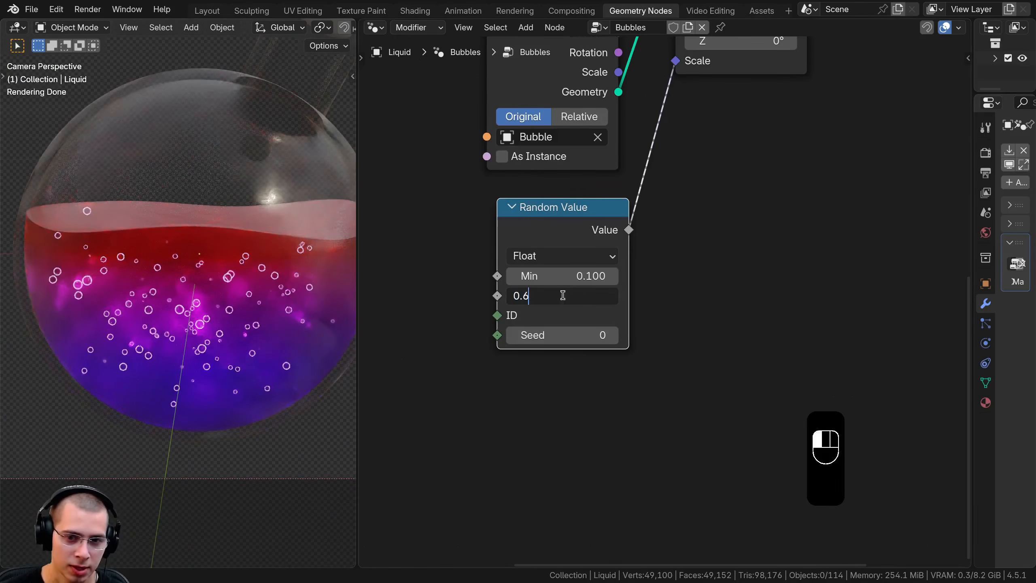
pyautogui.write('7')
pyautogui.press('Return')
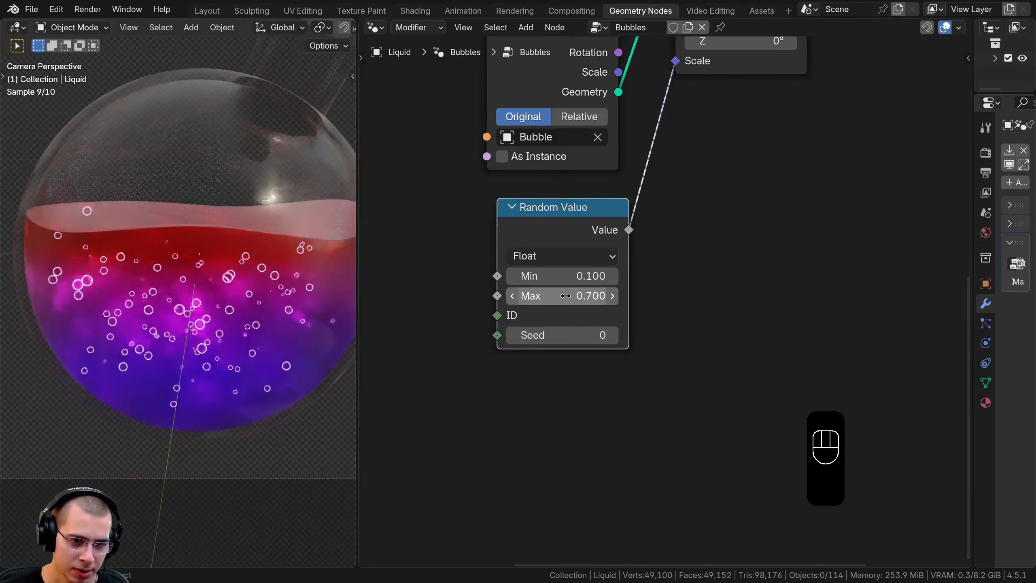
pyautogui.scroll(3, 56, 289)
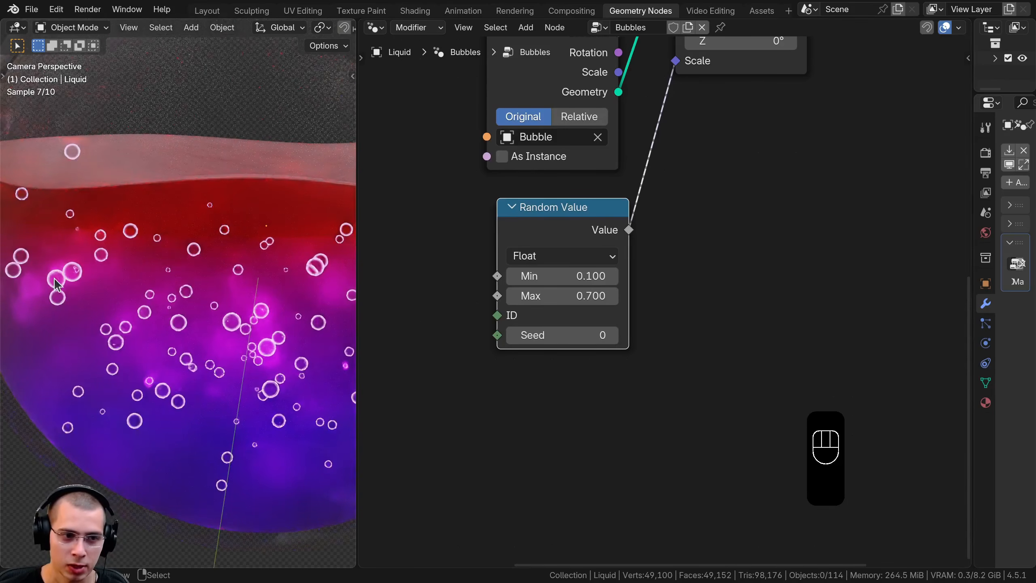
pyautogui.scroll(1, 605, 311)
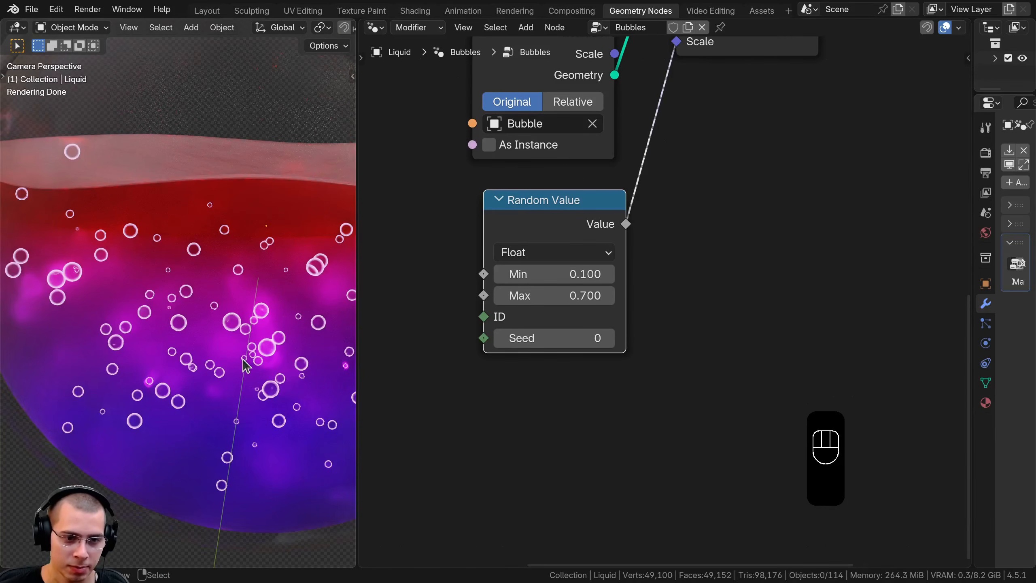
pyautogui.scroll(-4, 212, 319)
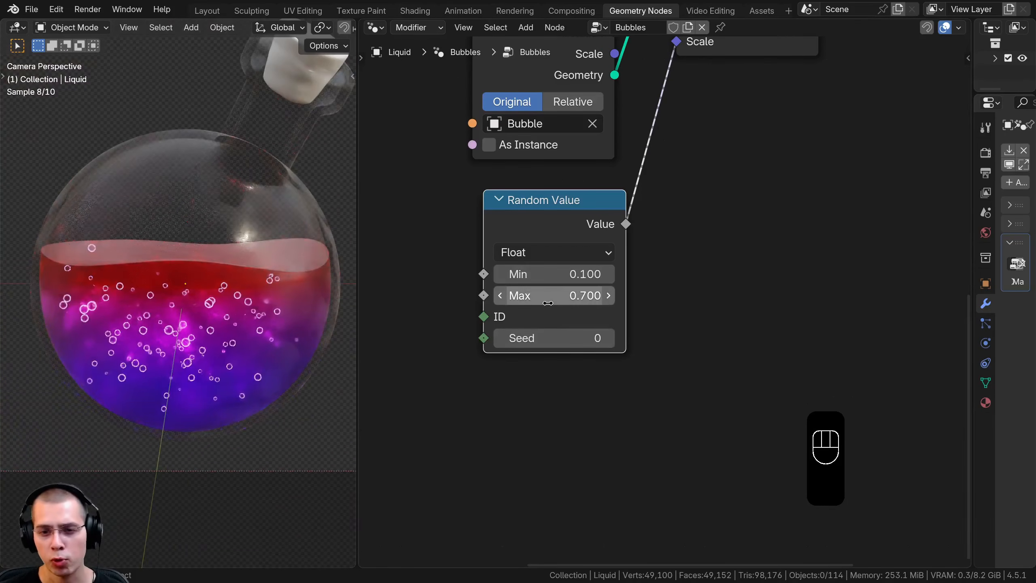
# Set the Seed of the Distribute Points in Volume node to 4 to rearrange the bubbles
pyautogui.scroll(-3, 213, 331)
pyautogui.press('a')
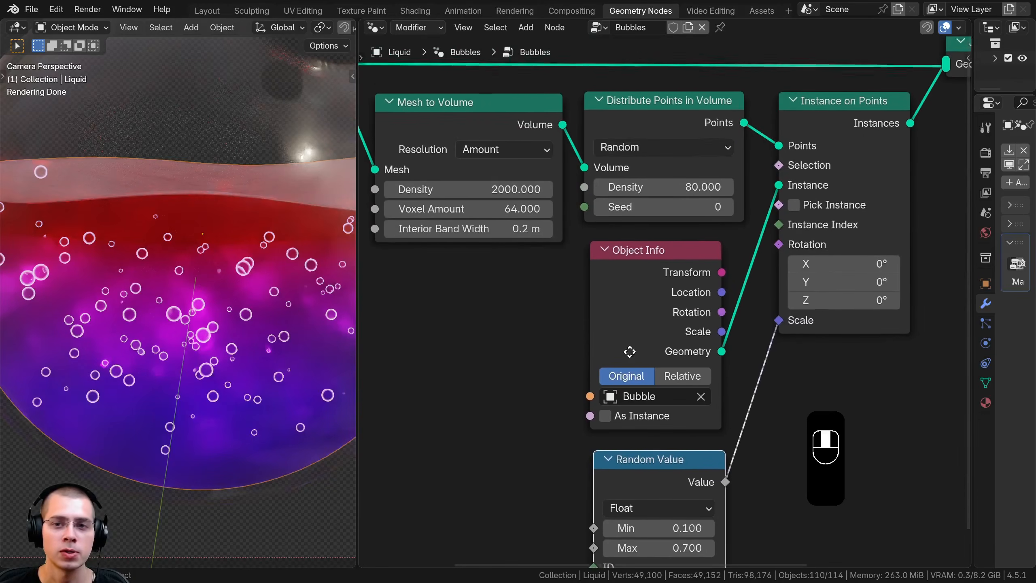
pyautogui.moveTo(629, 351); pyautogui.dragTo(629, 373, button='middle')
pyautogui.moveTo(693, 208)
pyautogui.mouseDown()
pyautogui.moveTo(563, 208)
pyautogui.moveTo(694, 208)
pyautogui.mouseUp()
pyautogui.rightClick(693, 208)
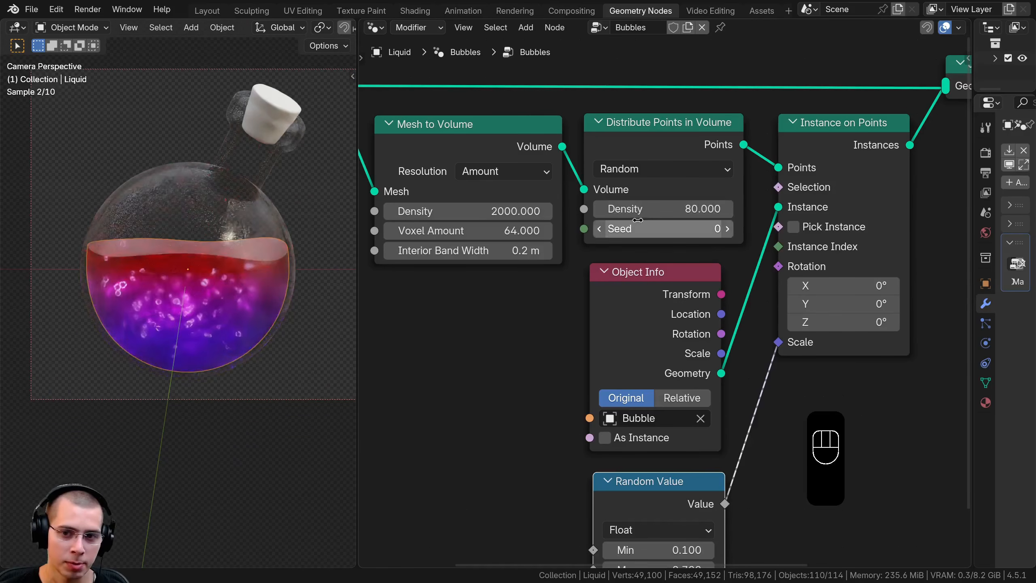
pyautogui.click(728, 228)
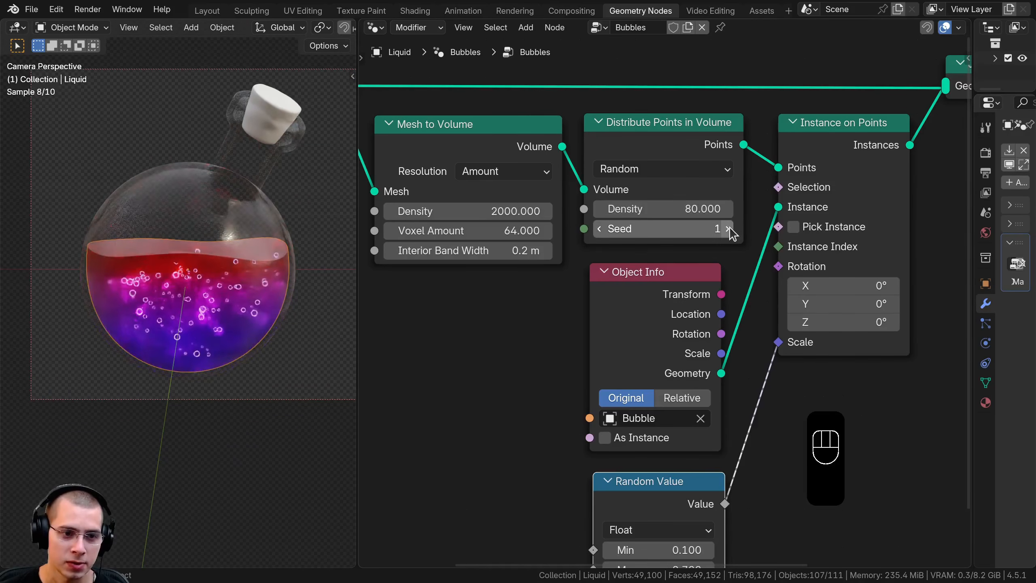
pyautogui.click(728, 228)
pyautogui.click(728, 228)
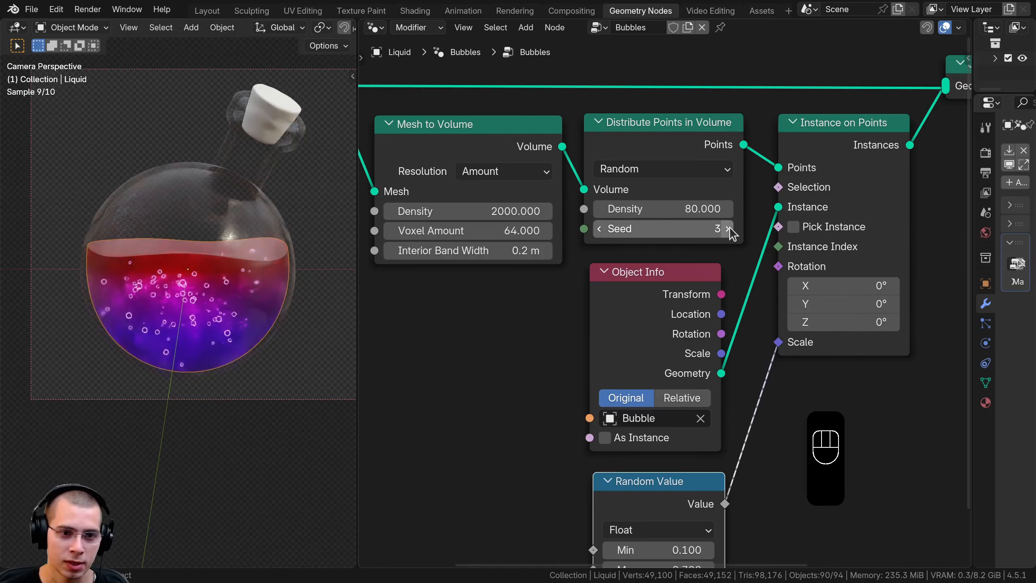
pyautogui.click(728, 229)
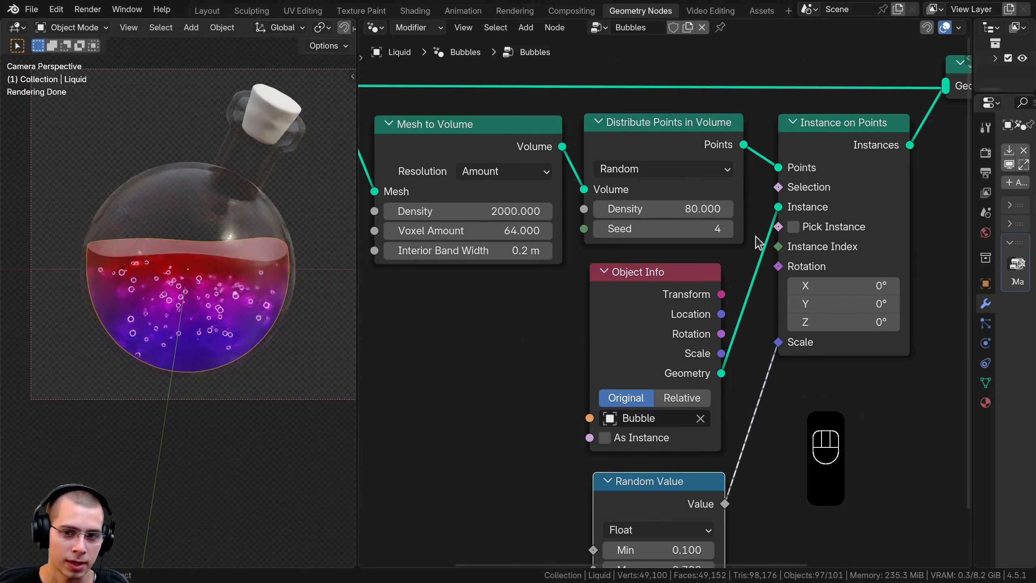
# Try the next seed on Distribute Points in Volume, return it to 4 and review the whole bottle
pyautogui.scroll(2, 229, 313)
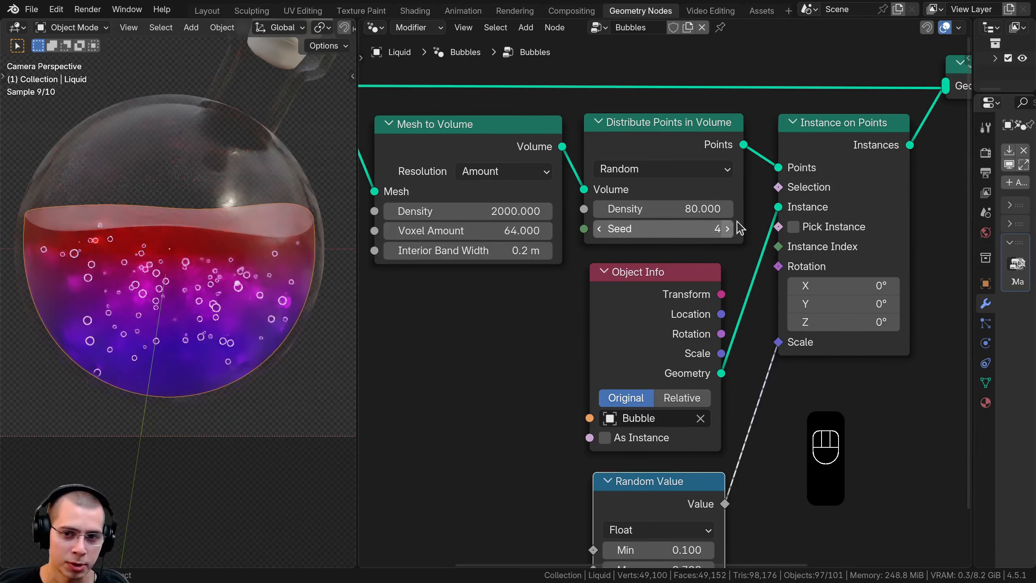
pyautogui.scroll(1, 253, 323)
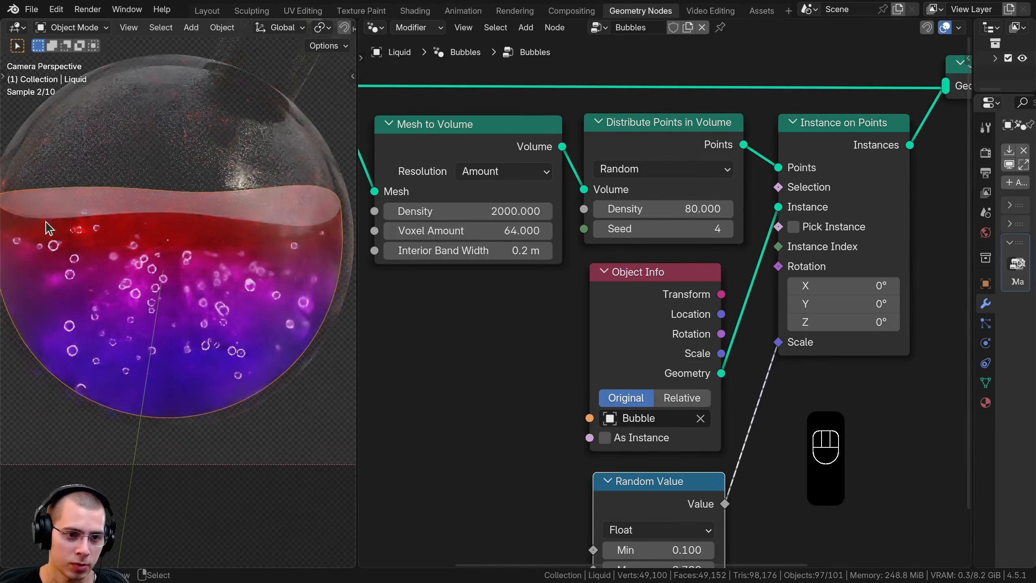
pyautogui.click(729, 230)
pyautogui.click(599, 229)
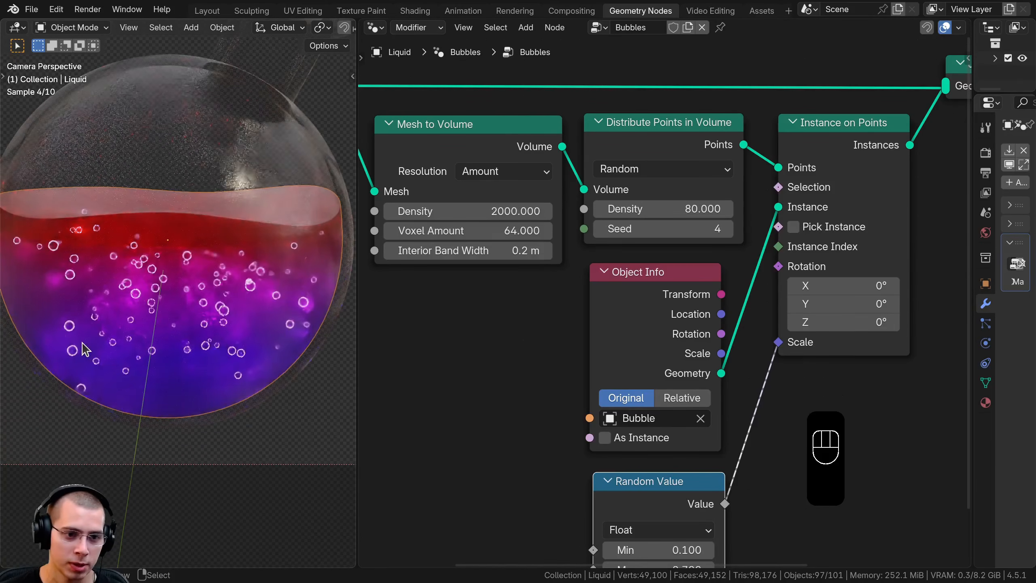
pyautogui.scroll(-2, 227, 326)
pyautogui.keyDown('shift'); pyautogui.moveTo(184, 294); pyautogui.dragTo(184, 243, button='middle'); pyautogui.keyUp('shift')
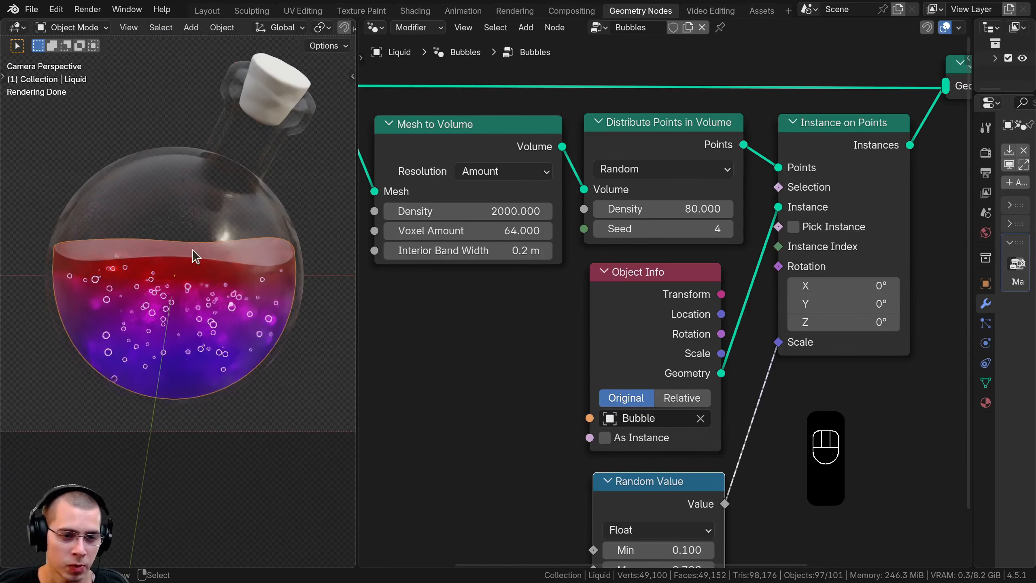
# Switch to the Layout workspace, change the viewport to Solid shading and hide the Bottle object
pyautogui.click(206, 11)
pyautogui.press('z')
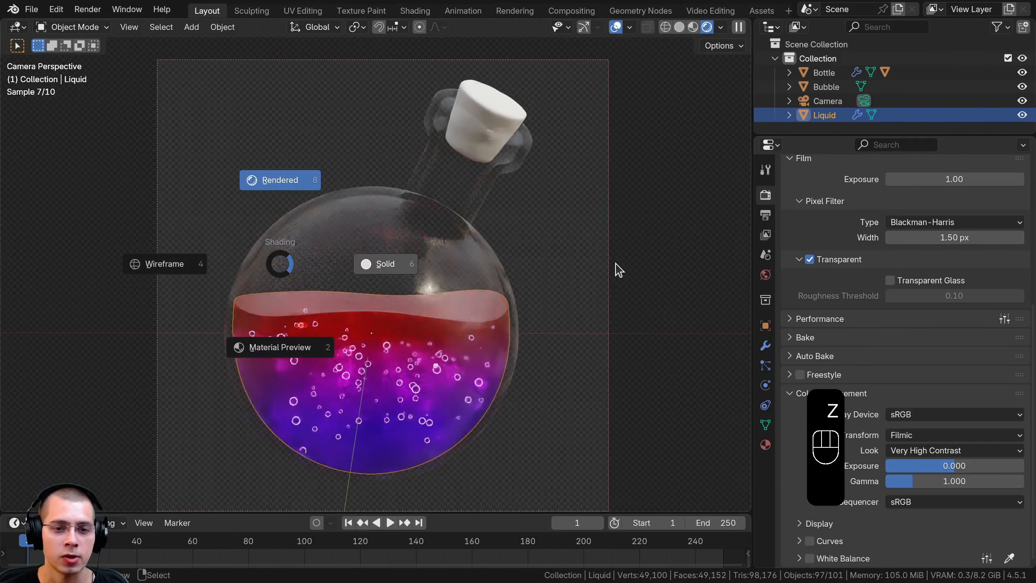
pyautogui.click(404, 275)
pyautogui.moveTo(405, 275); pyautogui.dragTo(377, 260, button='middle')
pyautogui.click(378, 247)
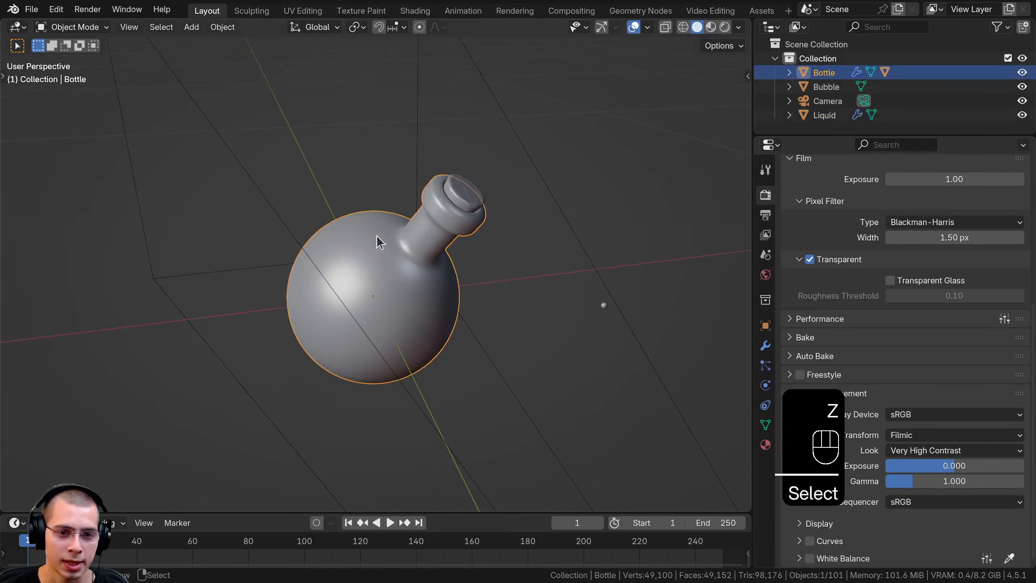
pyautogui.press('h')
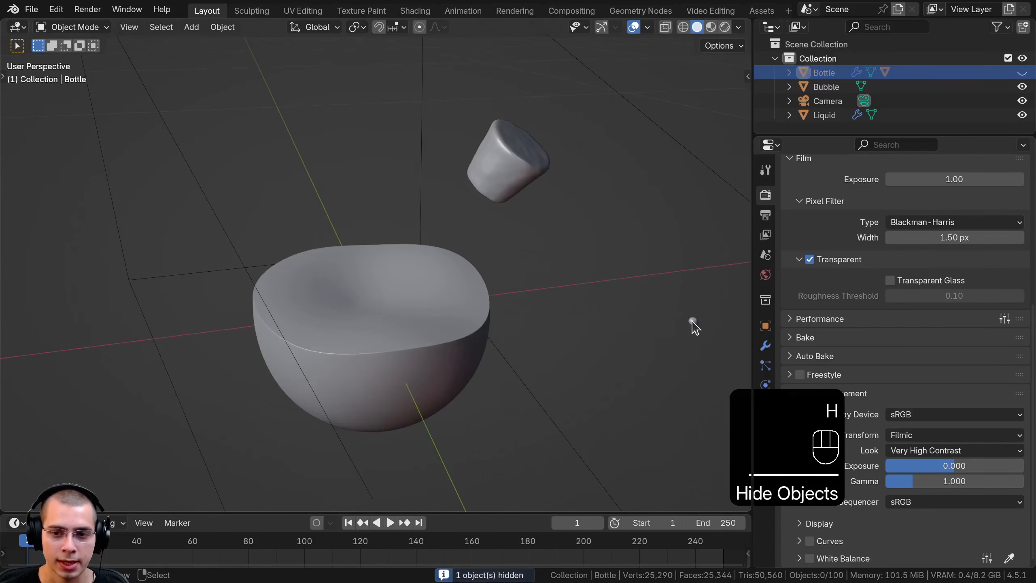
# Move the Bubble object from beside the bottle onto the liquid's top surface so it sits half submerged
pyautogui.click(692, 321)
pyautogui.keyDown('shift'); pyautogui.moveTo(691, 326); pyautogui.dragTo(686, 321, button='middle'); pyautogui.keyUp('shift')
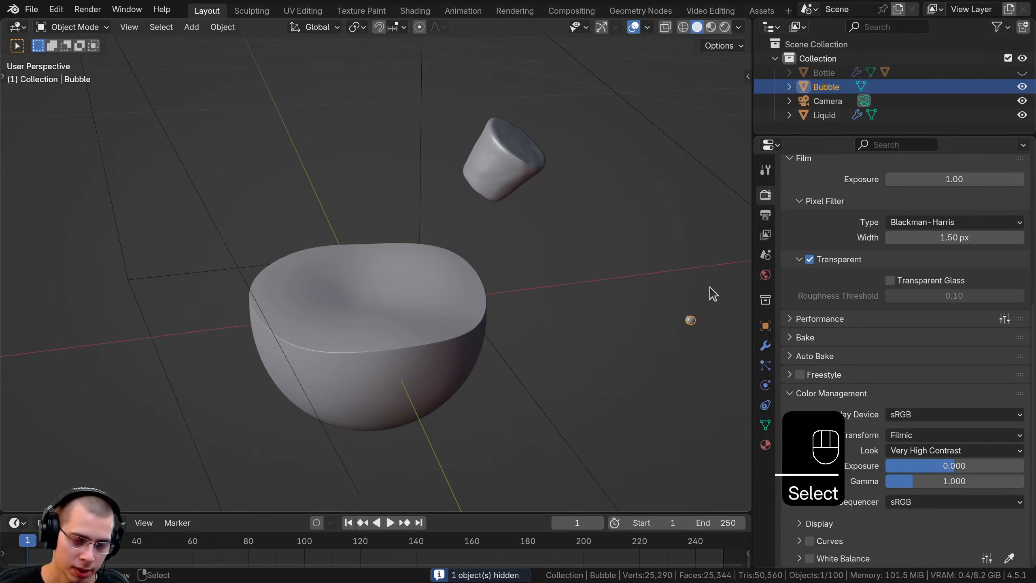
pyautogui.press('g')
pyautogui.click(454, 260)
pyautogui.moveTo(454, 260); pyautogui.dragTo(479, 289, button='middle')
pyautogui.scroll(4, 479, 289)
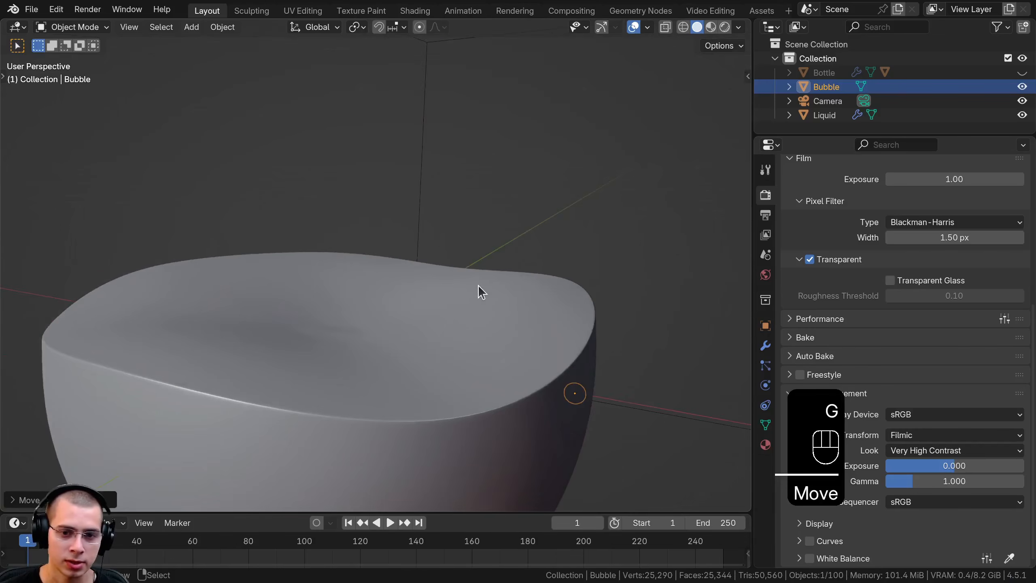
pyautogui.press('g')
pyautogui.click(437, 225)
pyautogui.moveTo(436, 226); pyautogui.dragTo(394, 239, button='middle')
pyautogui.press('g')
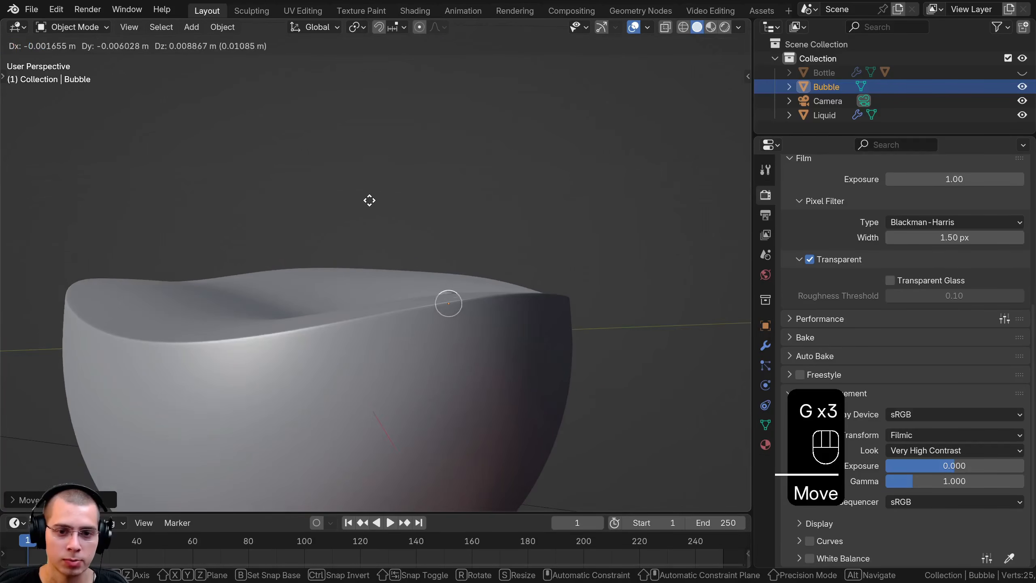
pyautogui.click(555, 224)
pyautogui.scroll(2, 521, 248)
pyautogui.moveTo(555, 224); pyautogui.dragTo(568, 273, button='middle')
pyautogui.press('g')
pyautogui.click(516, 245)
pyautogui.press('g')
# Make a linked duplicate of the bubble near the middle of the liquid surface, scaled down and half submerged
pyautogui.press('alt')
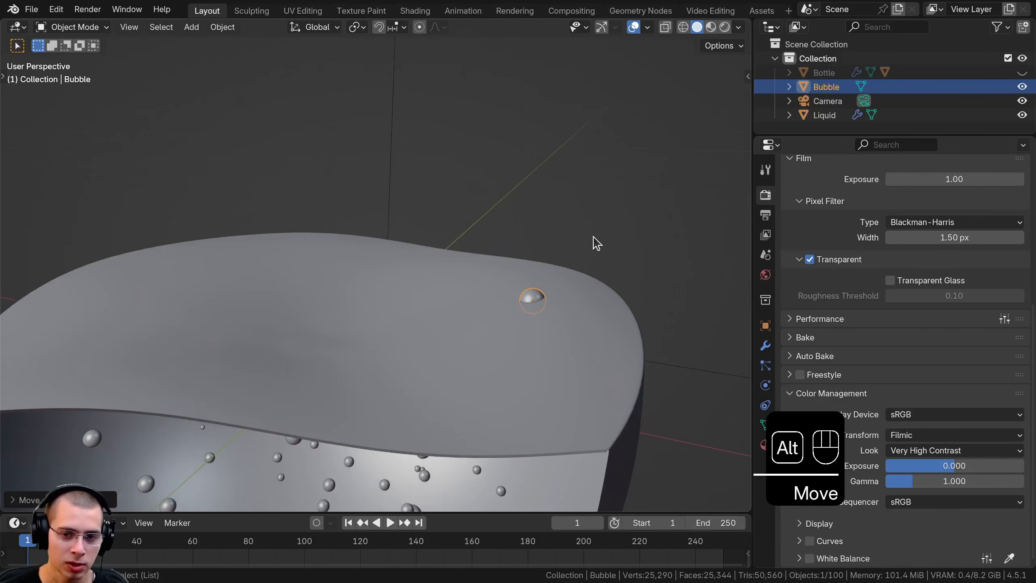
pyautogui.hotkey('alt', 'd')
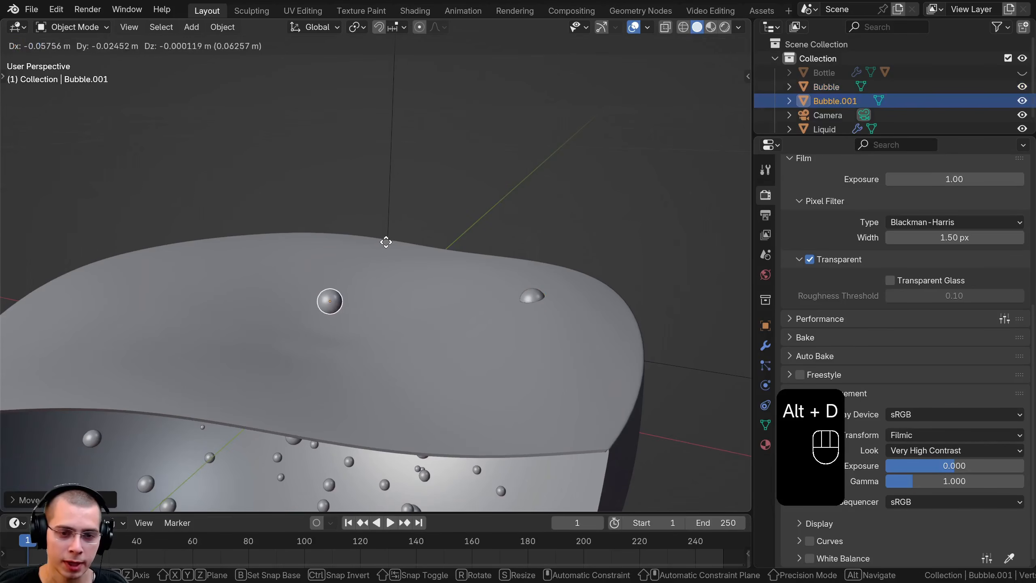
pyautogui.click(370, 283)
pyautogui.press('s')
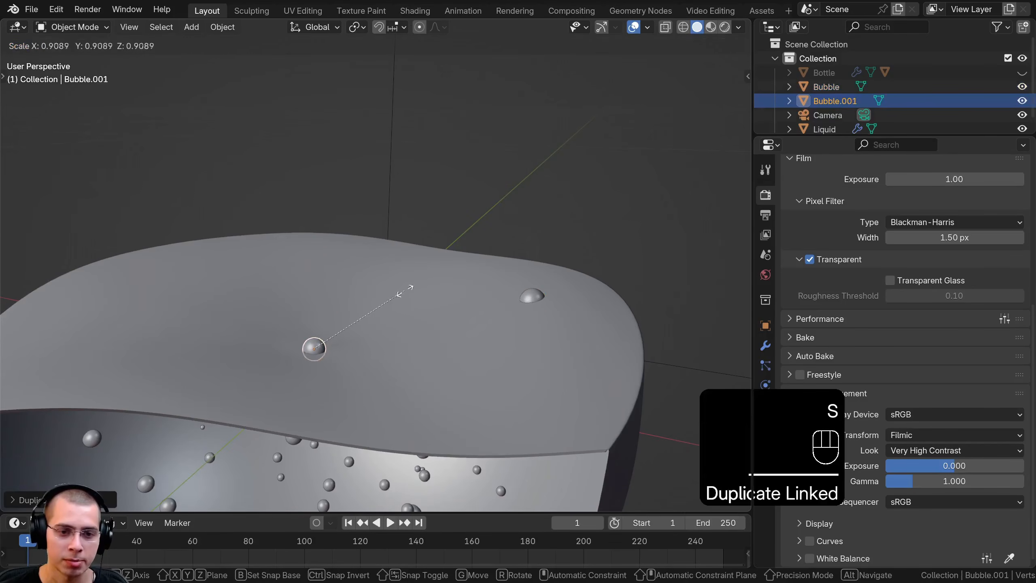
pyautogui.click(369, 324)
pyautogui.press('g')
pyautogui.click(347, 343)
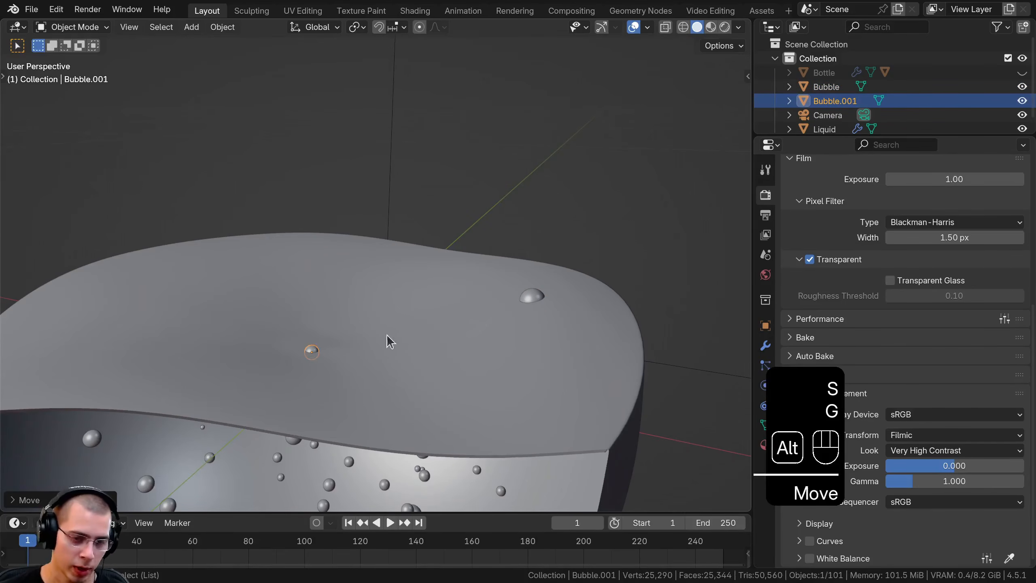
# Place another linked duplicate of the bubble elsewhere on the liquid surface and clear its scale
pyautogui.hotkey('alt', 'd')
pyautogui.click(469, 324)
pyautogui.moveTo(470, 323); pyautogui.dragTo(424, 316, button='middle')
pyautogui.press('g')
pyautogui.click(738, 341)
pyautogui.press('s')
pyautogui.click(656, 322)
pyautogui.press('g')
pyautogui.click(659, 322)
pyautogui.hotkey('alt', 's')
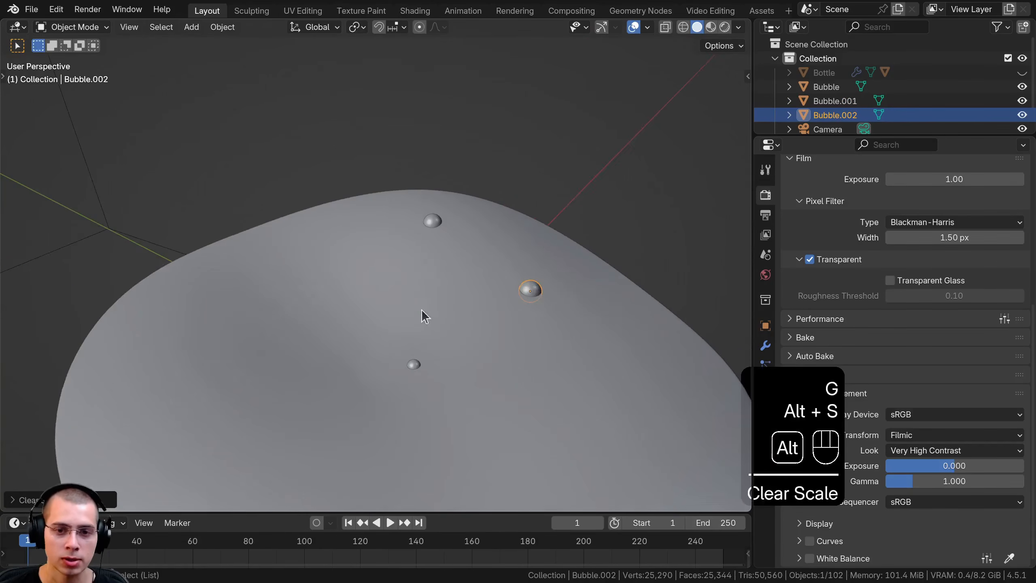
# Add a third linked bubble copy on the opposite side of the liquid surface and scale it down slightly
pyautogui.hotkey('alt', 'd')
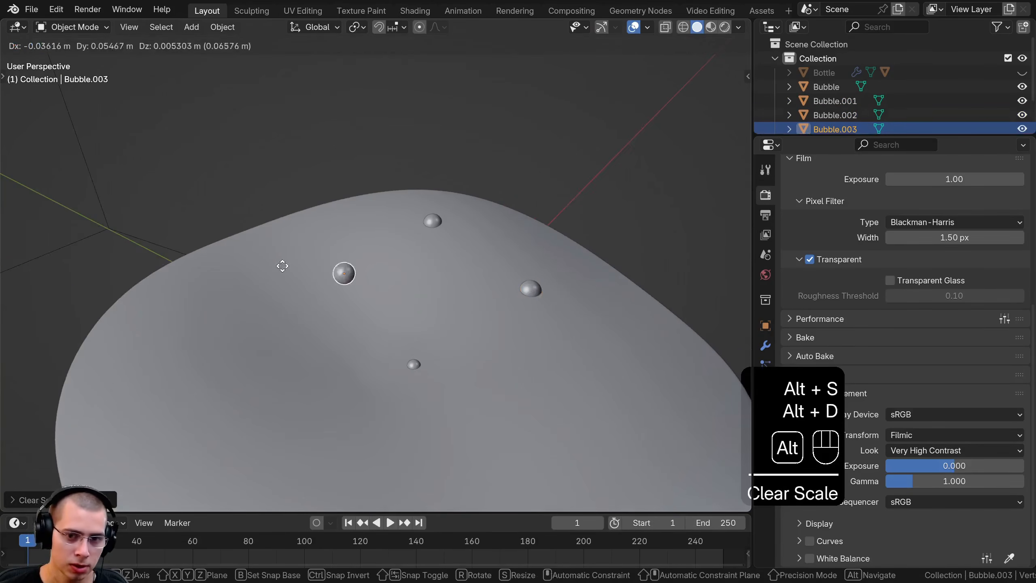
pyautogui.click(261, 295)
pyautogui.press('s')
pyautogui.click(245, 300)
pyautogui.press('g')
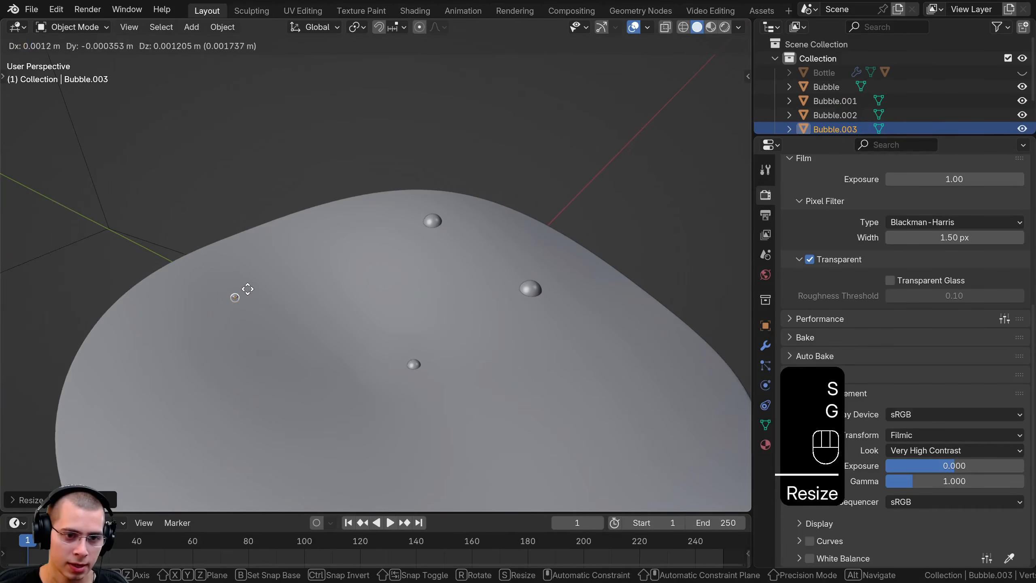
pyautogui.click(400, 299)
pyautogui.hotkey('alt', 's')
pyautogui.press('s')
pyautogui.click(342, 277)
pyautogui.scroll(-2, 341, 274)
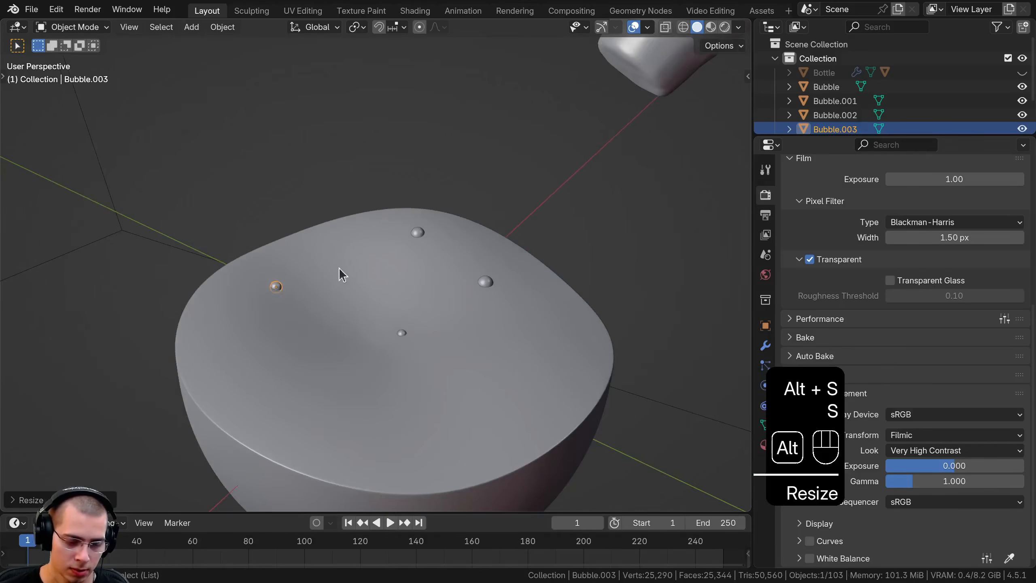
# Add a fourth linked bubble copy near the rim of the liquid surface and adjust its height along Z
pyautogui.hotkey('alt', 'd')
pyautogui.click(572, 303)
pyautogui.press('g')
pyautogui.press('z')
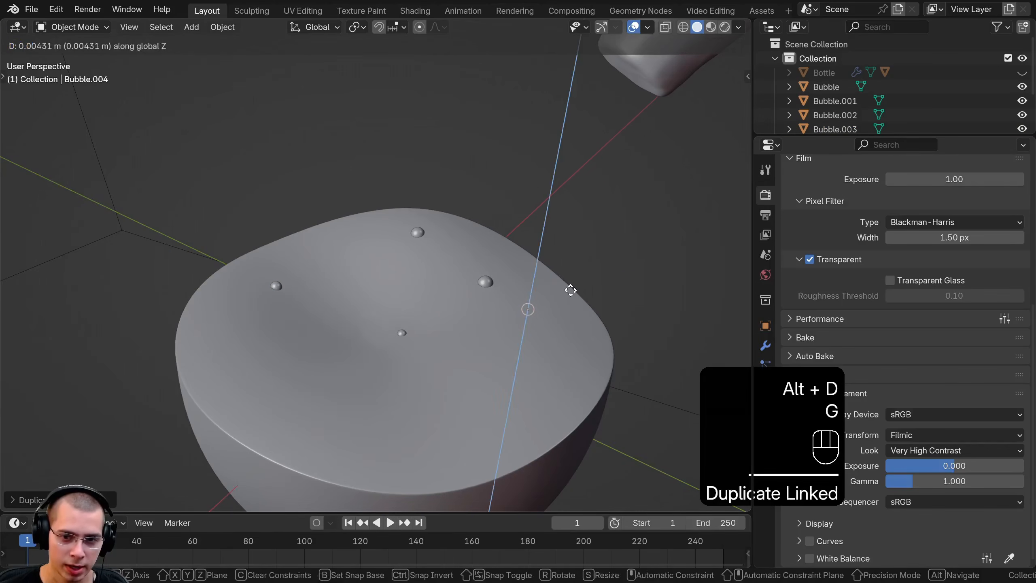
pyautogui.click(572, 283)
pyautogui.keyDown('shift'); pyautogui.moveTo(507, 294); pyautogui.dragTo(417, 282, button='middle'); pyautogui.keyUp('shift')
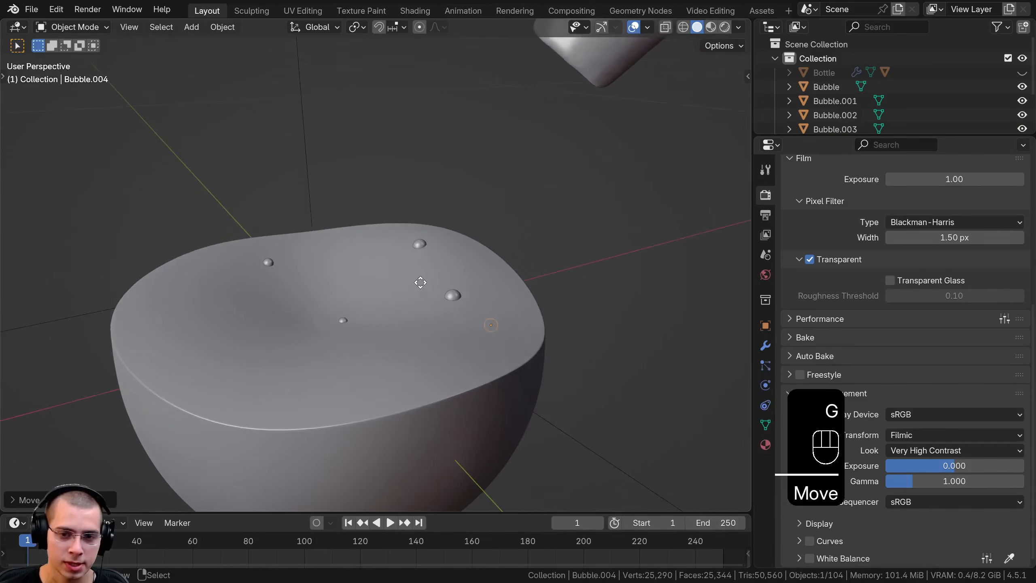
pyautogui.press('g')
pyautogui.click(417, 282)
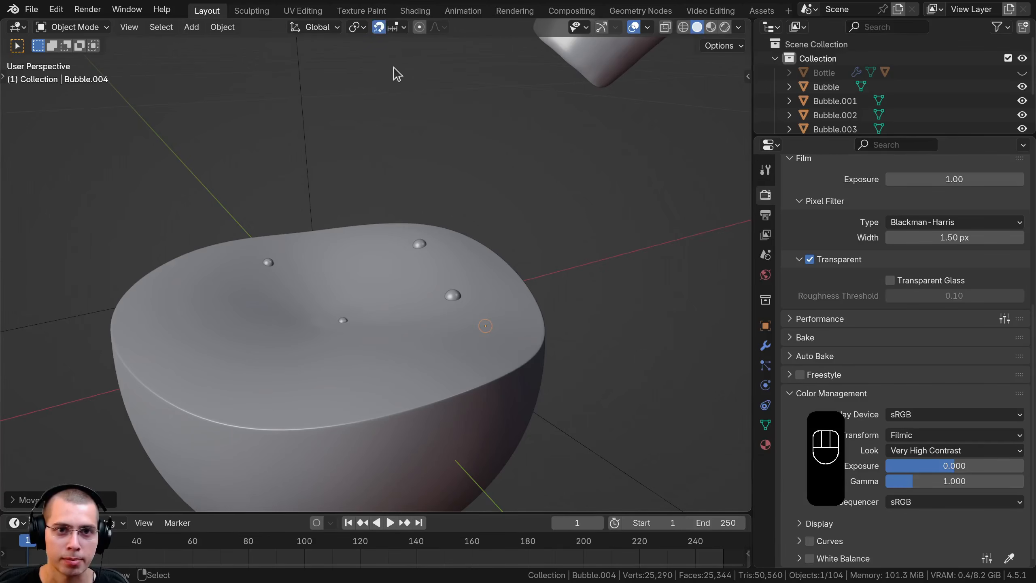
# Enable snapping with Face Project as the target and move the fourth bubble copy to the front of the liquid surface
pyautogui.click(403, 29)
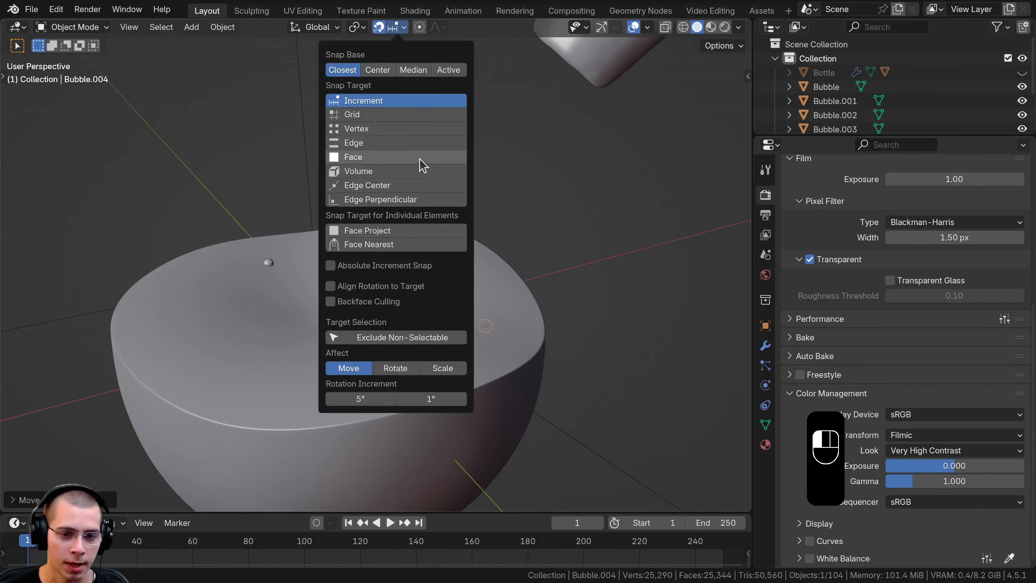
pyautogui.click(369, 231)
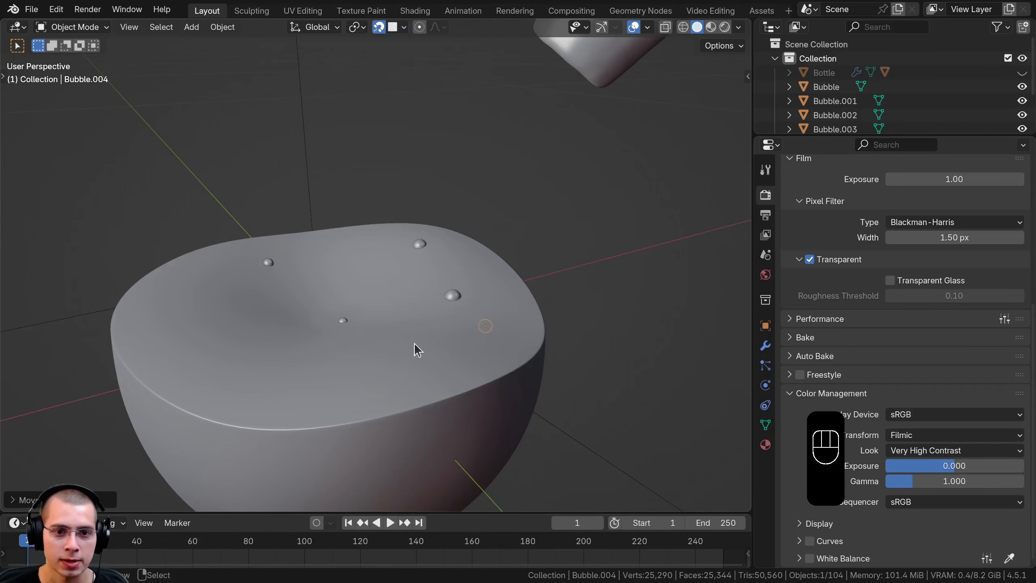
pyautogui.press('g')
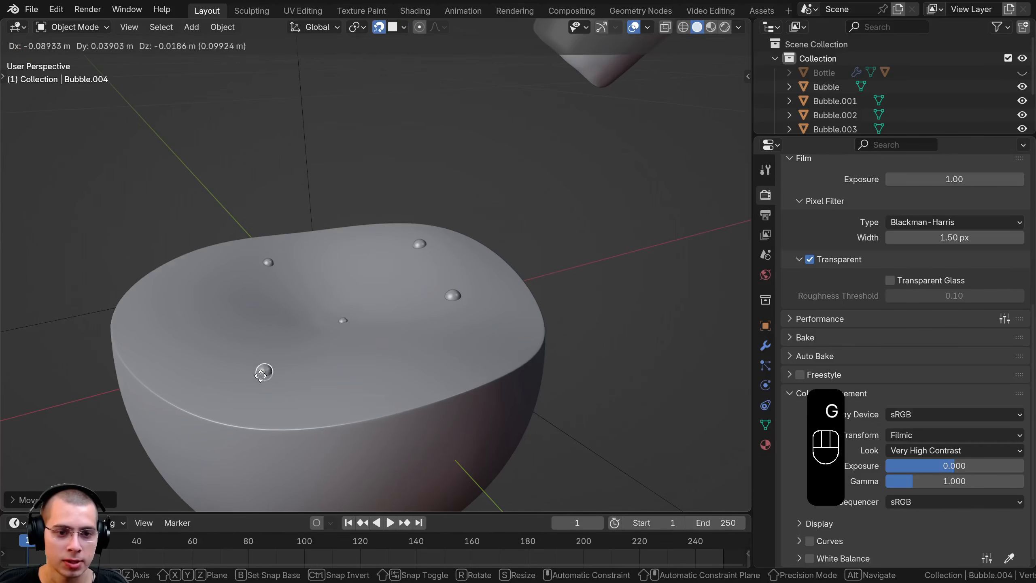
pyautogui.click(322, 386)
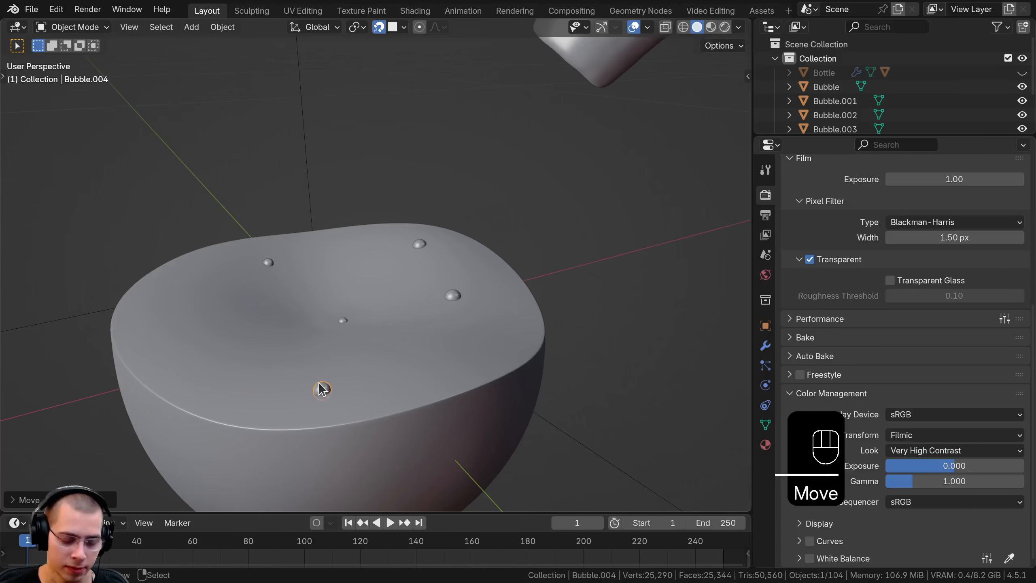
# Scatter five more linked bubble duplicates across the liquid surface with snapping, scaling down the last one near the right rim
pyautogui.hotkey('alt', 'd')
pyautogui.click(238, 291)
pyautogui.hotkey('alt', 'd')
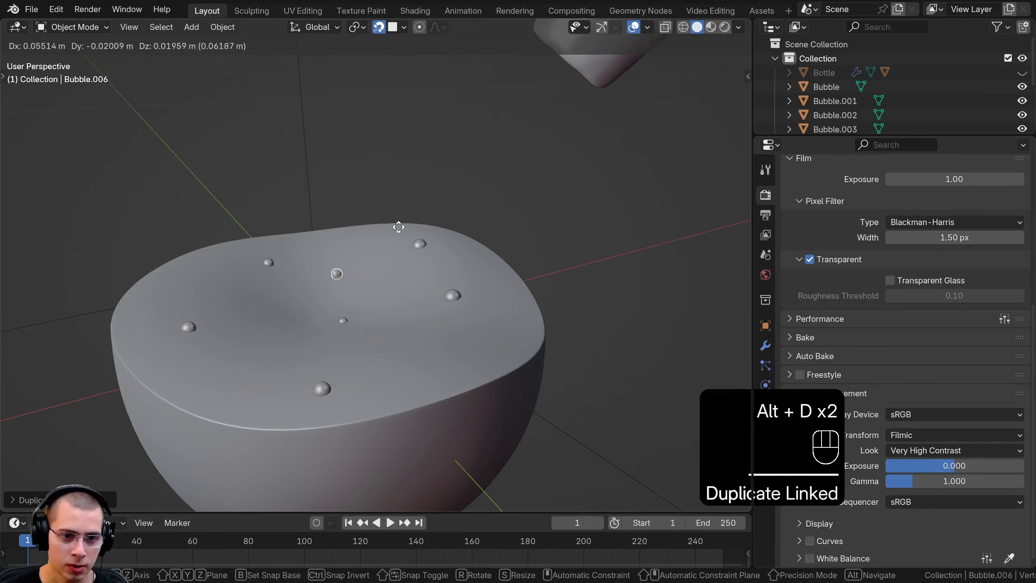
pyautogui.click(397, 228)
pyautogui.hotkey('alt', 'd')
pyautogui.click(504, 319)
pyautogui.hotkey('alt', 'd')
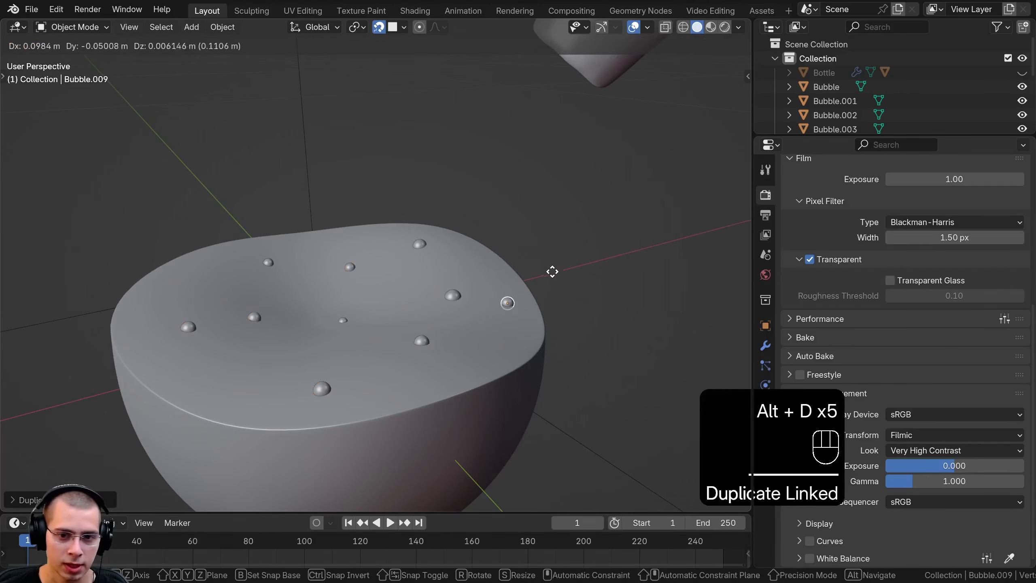
pyautogui.press('s')
pyautogui.click(543, 281)
# Turn snapping off, sink the small central bubble slightly along Z and resize it
pyautogui.click(337, 324)
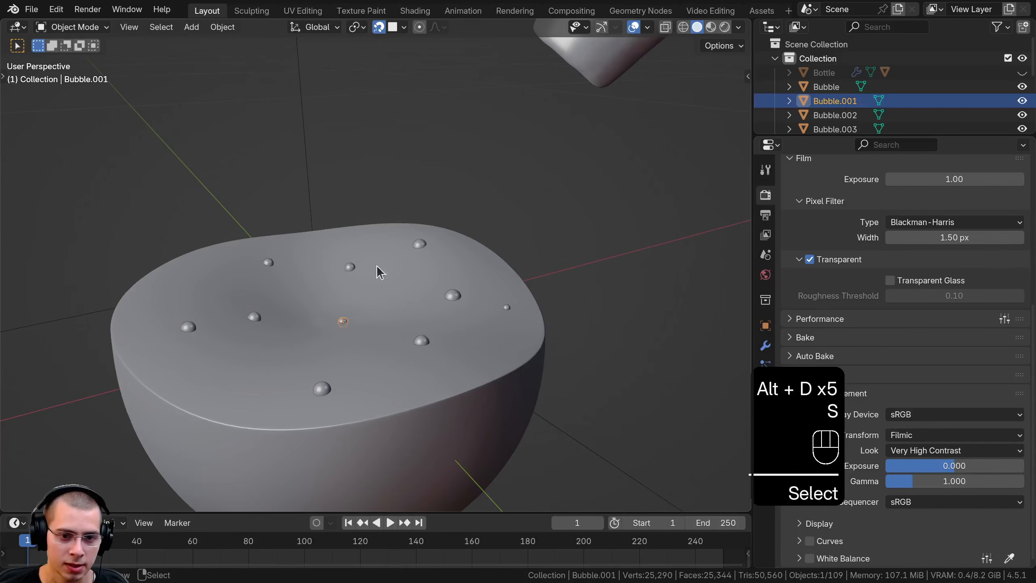
pyautogui.press('g')
pyautogui.click(407, 250)
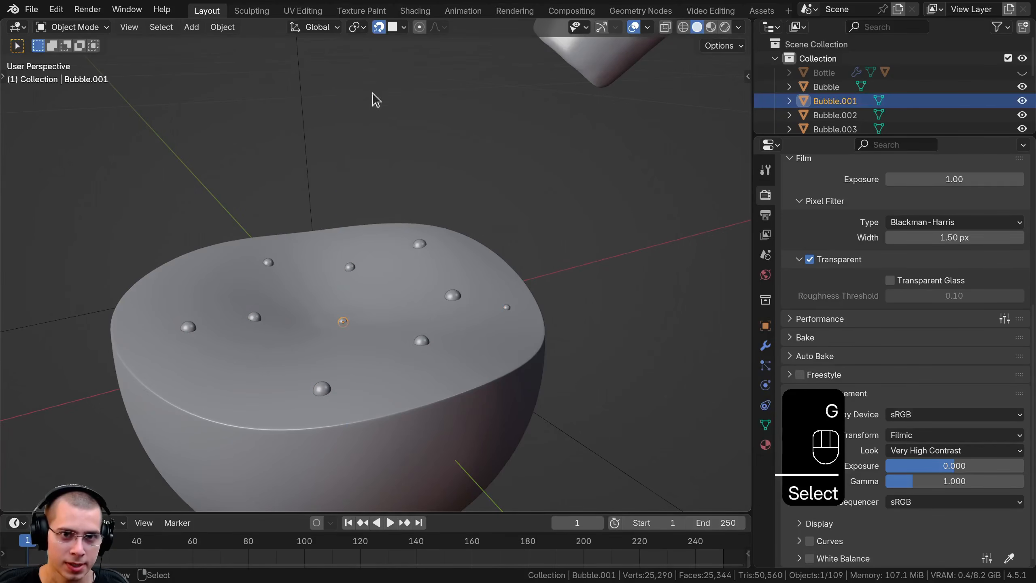
pyautogui.click(376, 30)
pyautogui.scroll(3, 414, 304)
pyautogui.press('g')
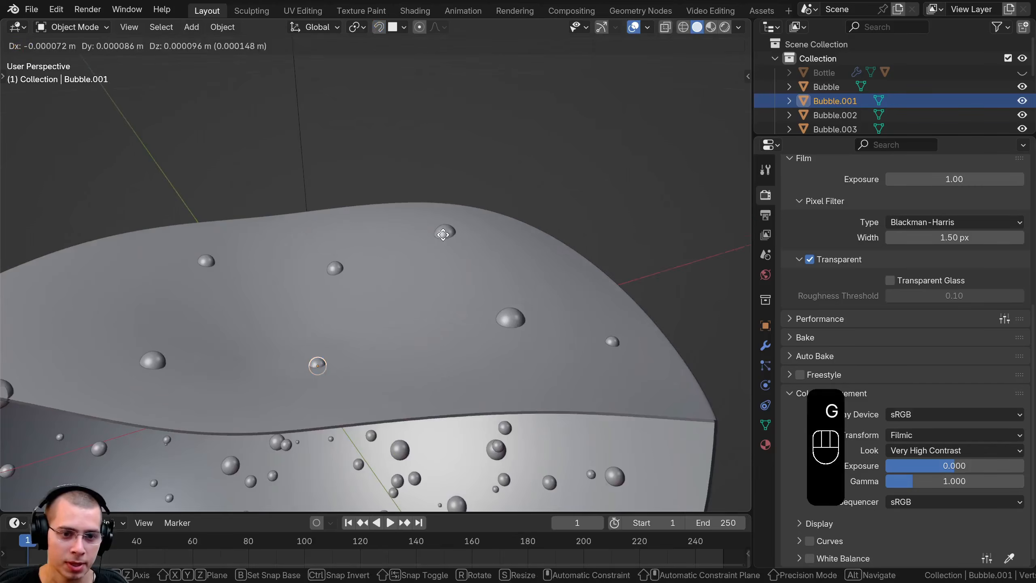
pyautogui.press('z')
pyautogui.click(441, 255)
pyautogui.press('s')
pyautogui.click(384, 306)
# Lower the bubble left of the surface's center along Z and scale it
pyautogui.moveTo(192, 376); pyautogui.dragTo(226, 270, button='middle')
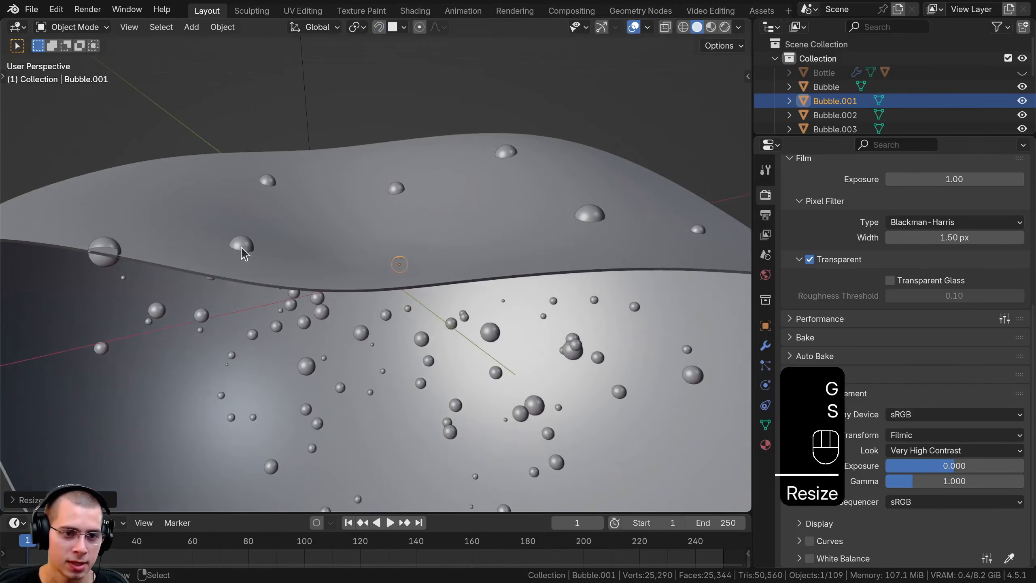
pyautogui.click(242, 244)
pyautogui.press('g')
pyautogui.press('z')
pyautogui.click(197, 284)
pyautogui.scroll(-5, 198, 284)
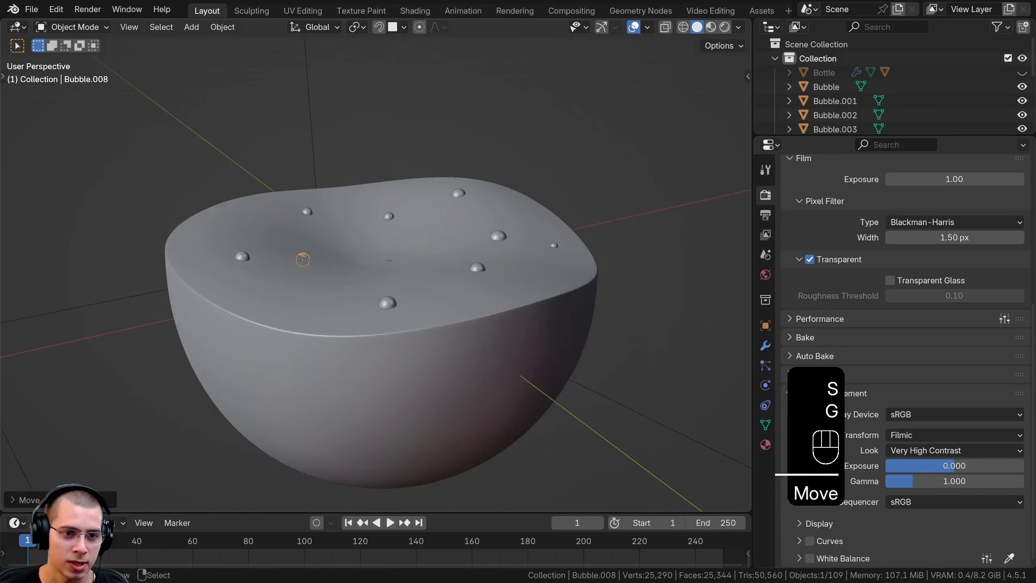
pyautogui.press('s')
# Scale down the bubble at the front of the liquid surface and lower it along Z
pyautogui.click(385, 303)
pyautogui.press('s')
pyautogui.click(456, 294)
pyautogui.press('g')
pyautogui.press('z')
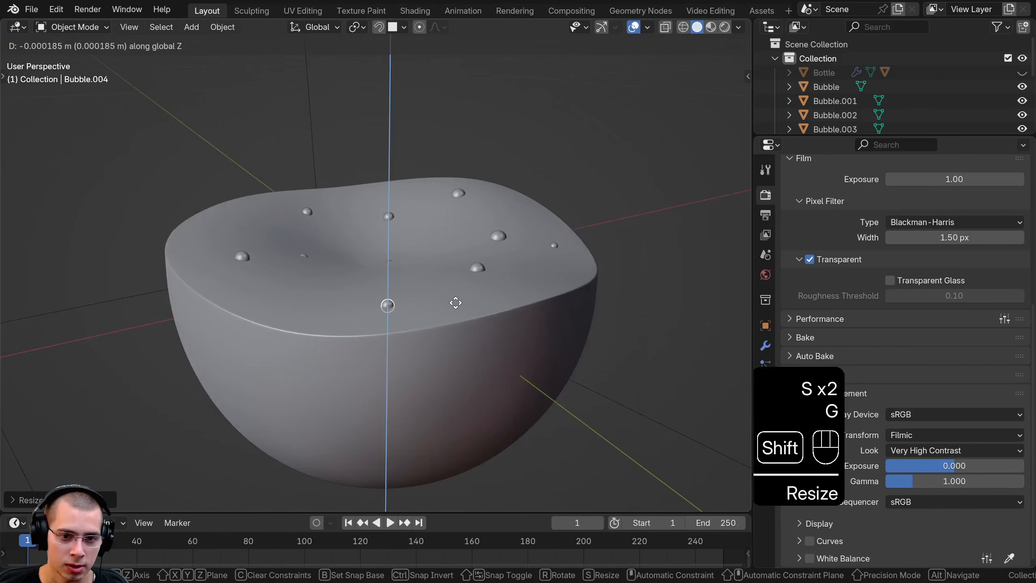
pyautogui.click(456, 305)
# Scale the front-right bubble on the liquid surface and lower it slightly along Z
pyautogui.click(481, 266)
pyautogui.press('s')
pyautogui.click(514, 254)
pyautogui.press('g')
pyautogui.press('z')
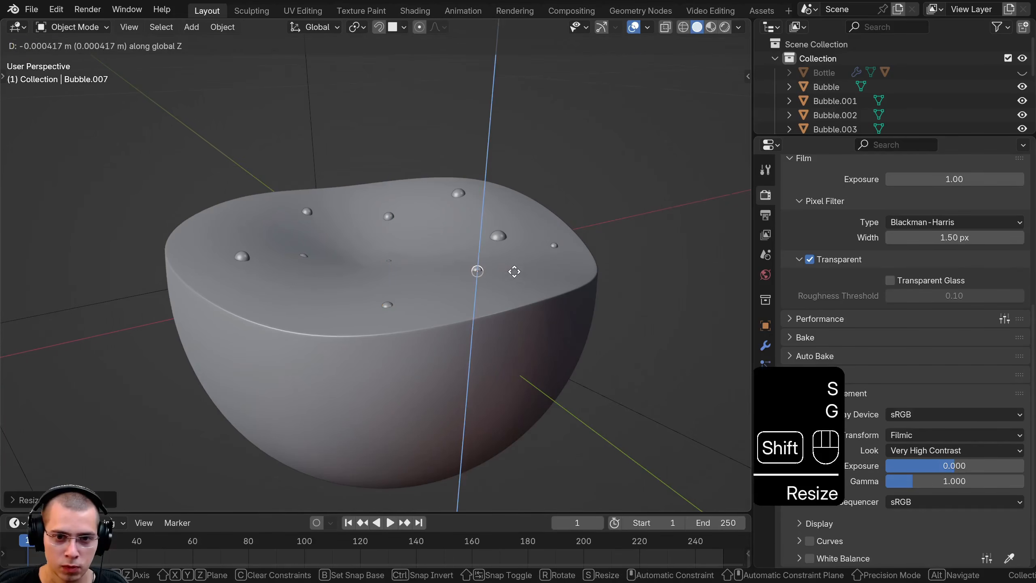
pyautogui.click(514, 272)
# Lower the large bubble behind the front-right one slightly along Z into the liquid surface
pyautogui.click(502, 233)
pyautogui.press('g')
pyautogui.press('z')
pyautogui.click(501, 236)
# Deselect everything and view the surface bubbles through the camera in Rendered shading
pyautogui.press('a')
pyautogui.press('KP_0')
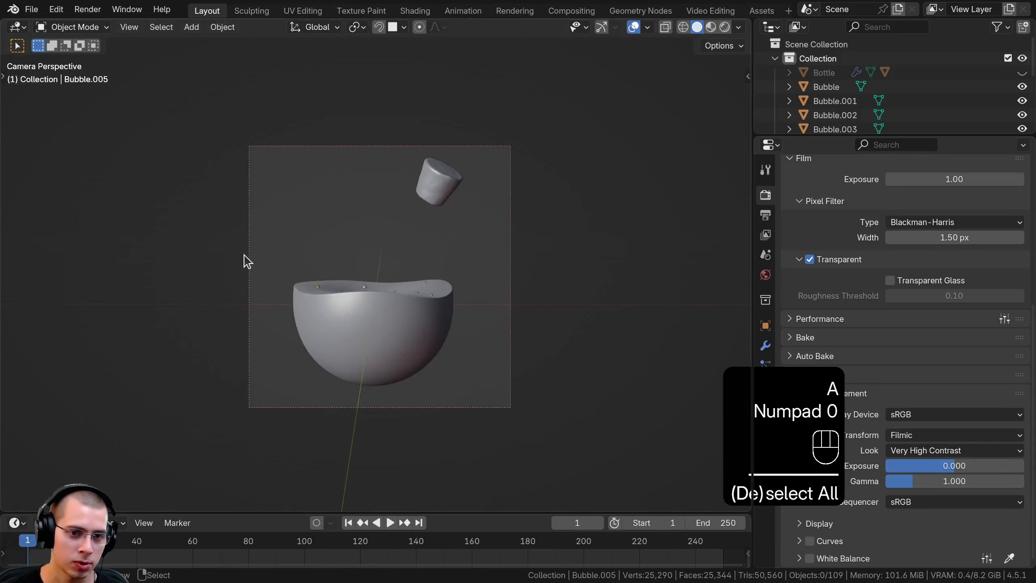
pyautogui.press('z')
pyautogui.click(415, 299)
pyautogui.scroll(3, 408, 285)
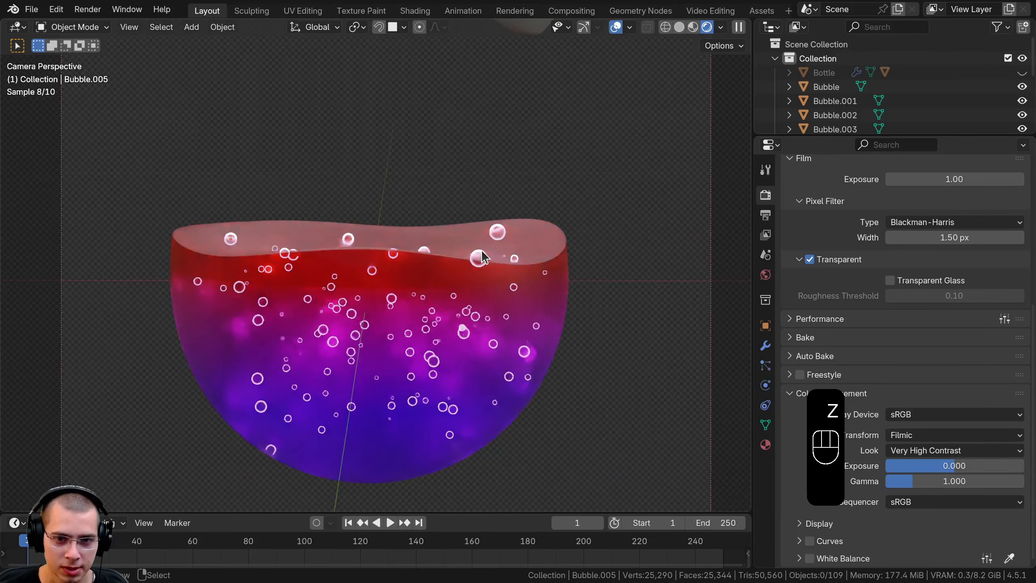
# Scale down the large bubble at the liquid's front-right edge and reposition it on the surface
pyautogui.click(480, 256)
pyautogui.press('s')
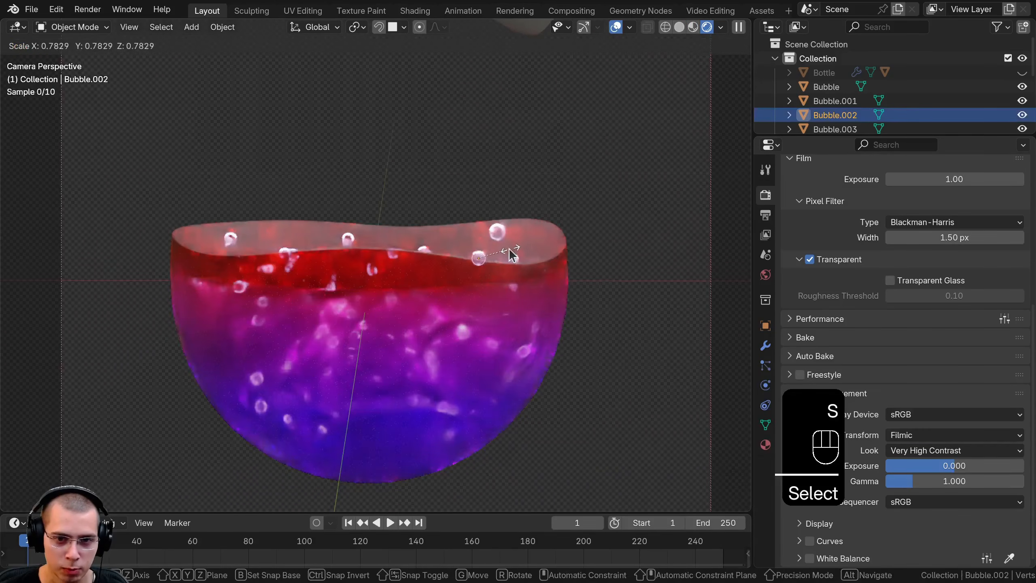
pyautogui.press('g')
pyautogui.click(502, 235)
# Scale down the original bubble at the right rear of the liquid surface and deselect it
pyautogui.click(503, 236)
pyautogui.click(501, 234)
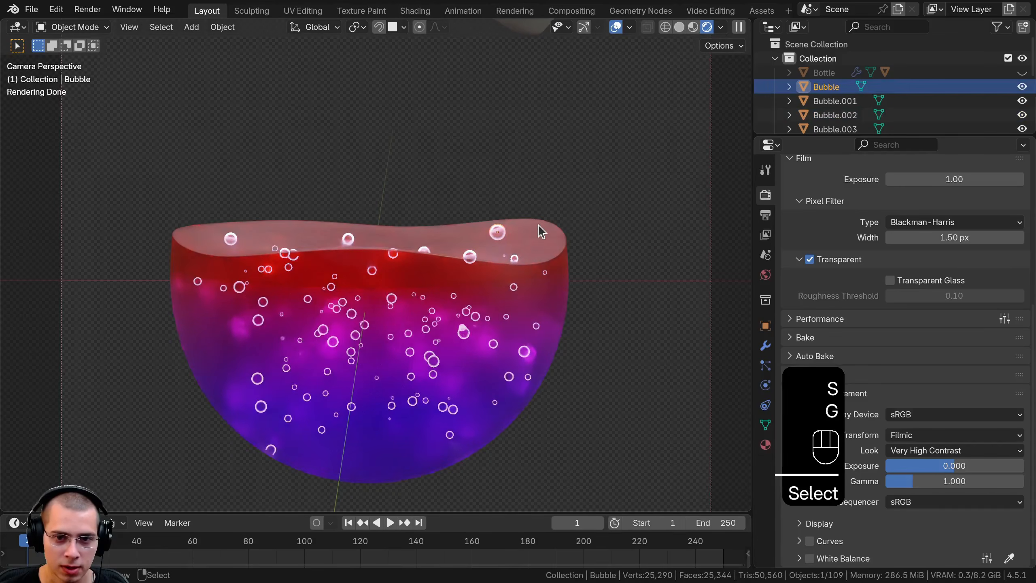
pyautogui.press('s')
pyautogui.click(356, 263)
pyautogui.press('a')
# Unhide all hidden objects so the glass bottle and cork return around the liquid, and deselect everything
pyautogui.click(348, 233)
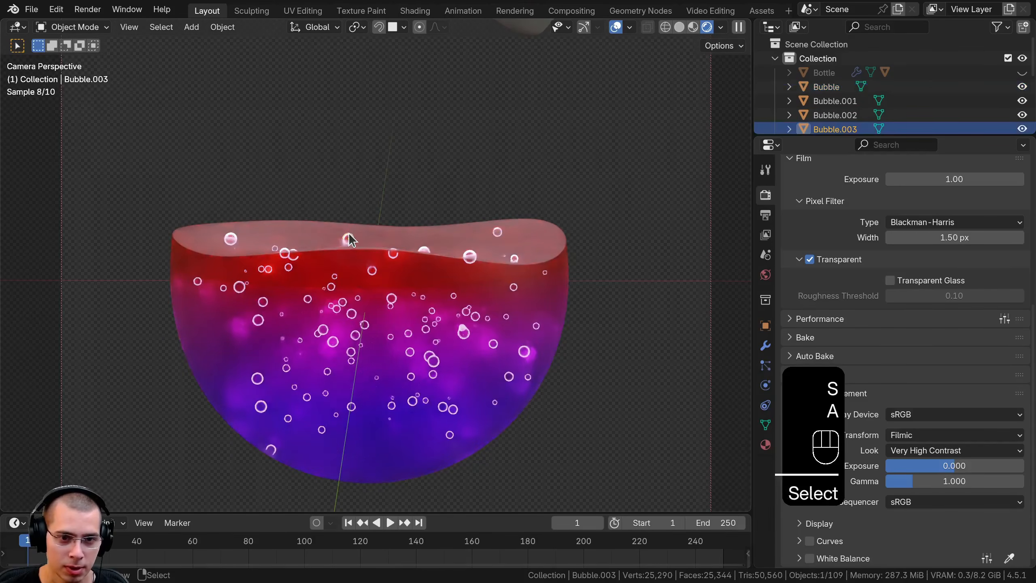
pyautogui.scroll(-3, 508, 214)
pyautogui.hotkey('alt', 'h')
pyautogui.hotkey('alt', 'h')
pyautogui.press('a')
pyautogui.keyDown('shift'); pyautogui.moveTo(435, 244); pyautogui.dragTo(435, 265, button='middle'); pyautogui.keyUp('shift')
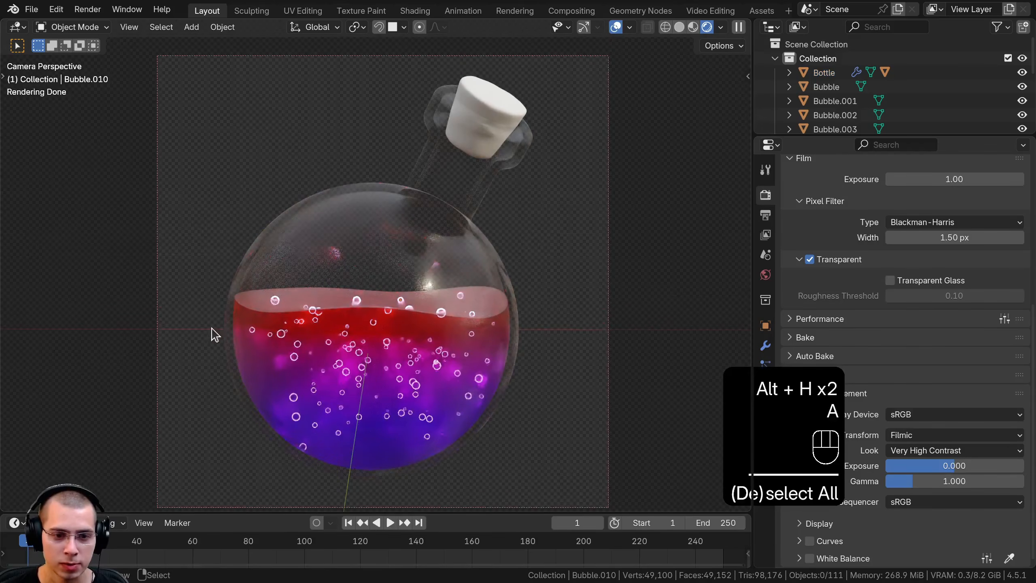
pyautogui.keyDown('shift'); pyautogui.moveTo(268, 432); pyautogui.dragTo(265, 431, button='middle'); pyautogui.keyUp('shift')
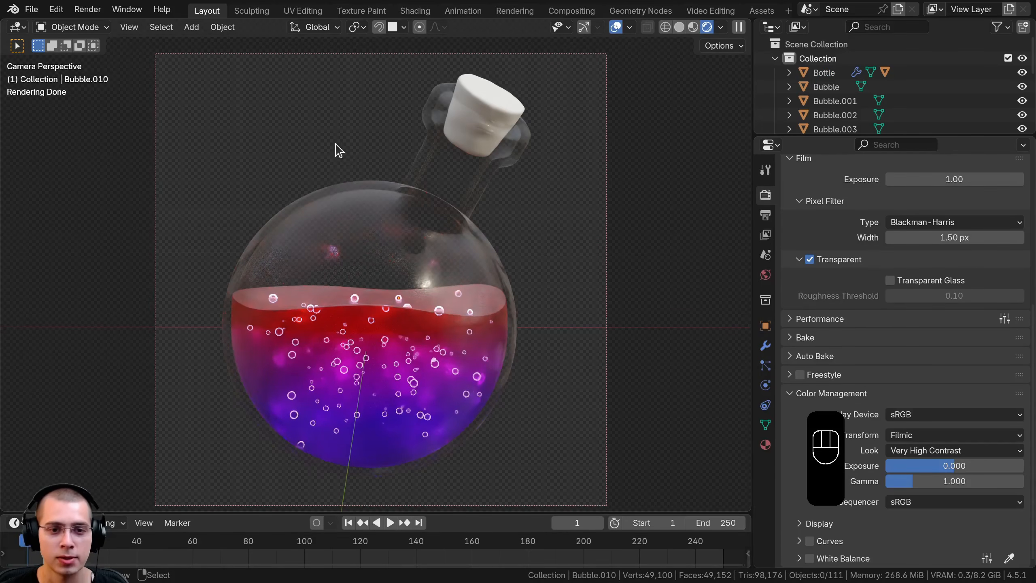
# Add an area light to the scene
pyautogui.hotkey('shift', 'a')
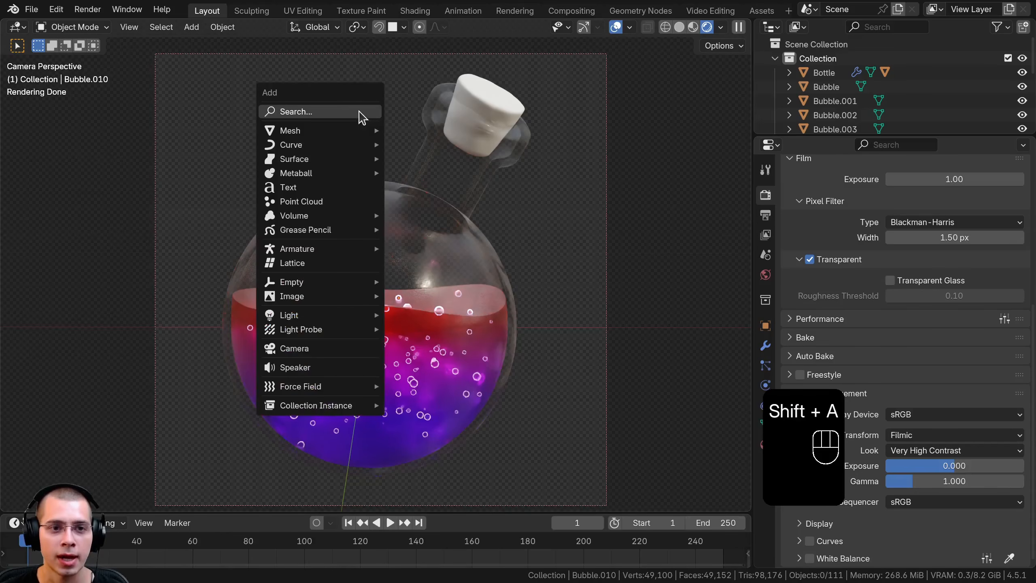
pyautogui.moveTo(297, 133)
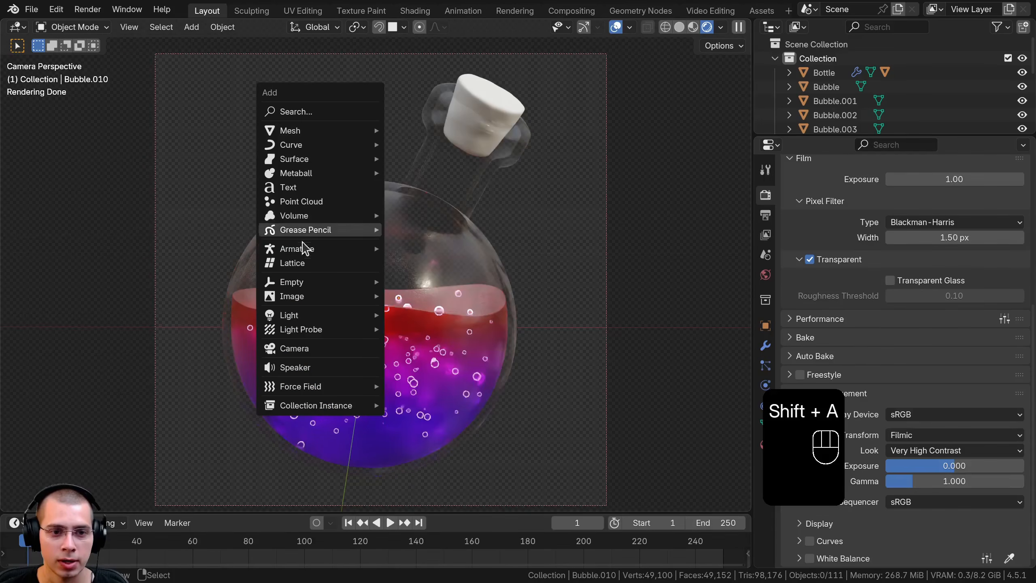
pyautogui.moveTo(300, 319)
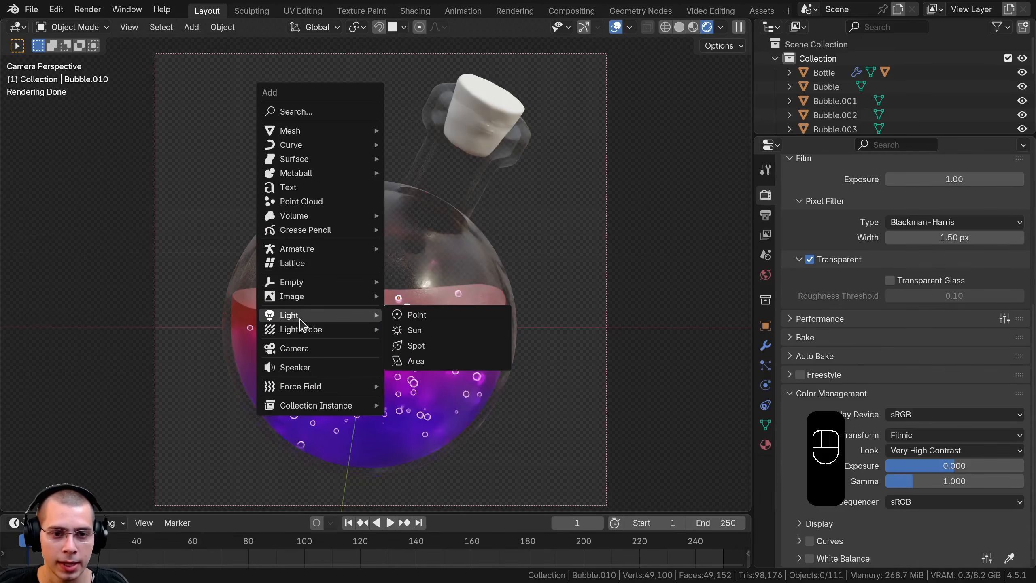
pyautogui.click(421, 362)
# Move the area light into the space above and behind the bottle
pyautogui.moveTo(451, 337); pyautogui.dragTo(324, 347, button='middle')
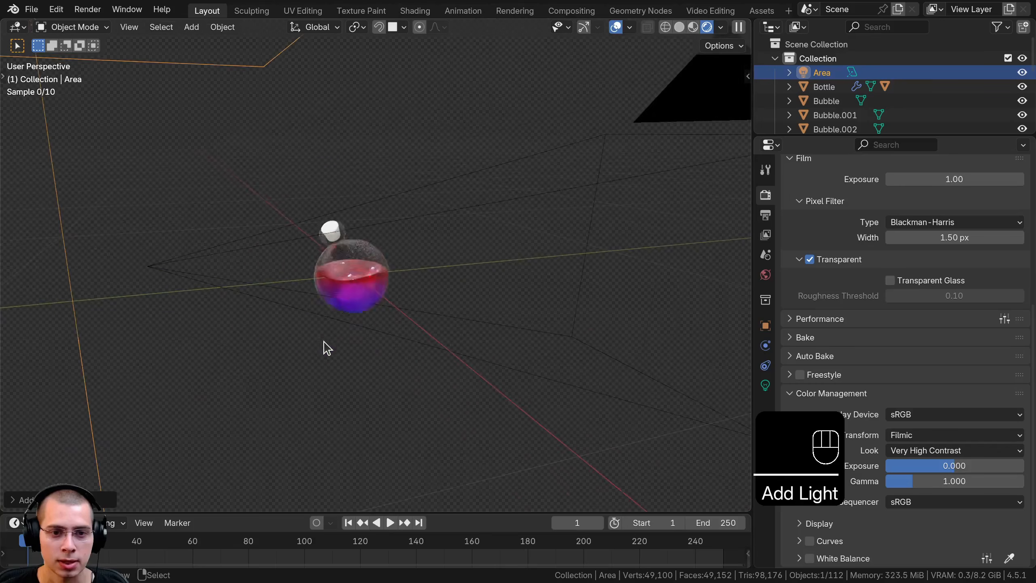
pyautogui.scroll(-4, 310, 343)
pyautogui.press('g')
pyautogui.click(624, 155)
pyautogui.keyDown('shift'); pyautogui.moveTo(393, 160); pyautogui.dragTo(175, 175, button='middle'); pyautogui.keyUp('shift')
pyautogui.press('g')
pyautogui.click(469, 165)
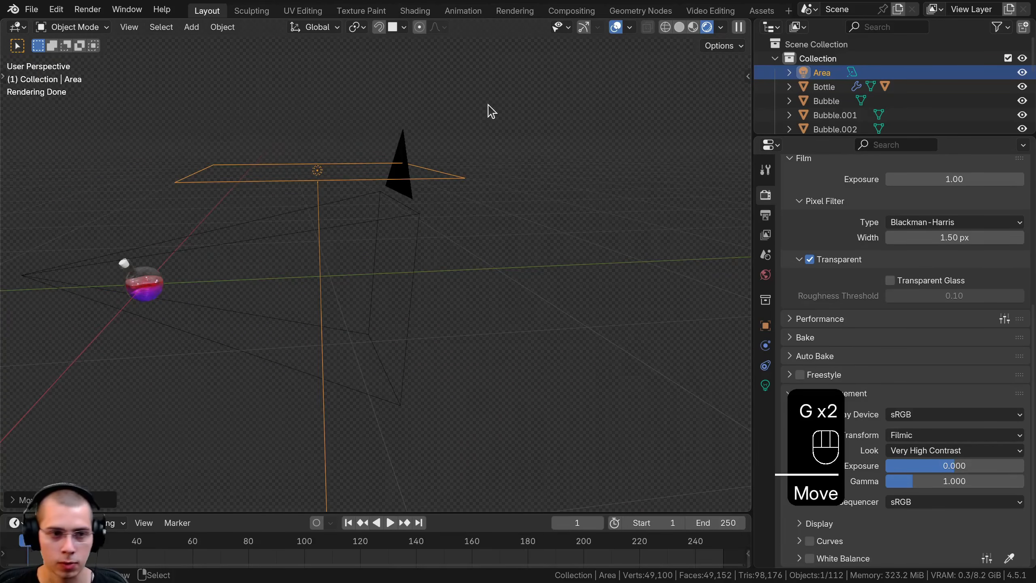
# From the right side view, rotate the area light toward the bottle, scale it down and move it closer
pyautogui.press('KP_3')
pyautogui.keyDown('shift'); pyautogui.moveTo(326, 149); pyautogui.dragTo(391, 143, button='middle'); pyautogui.keyUp('shift')
pyautogui.press('r')
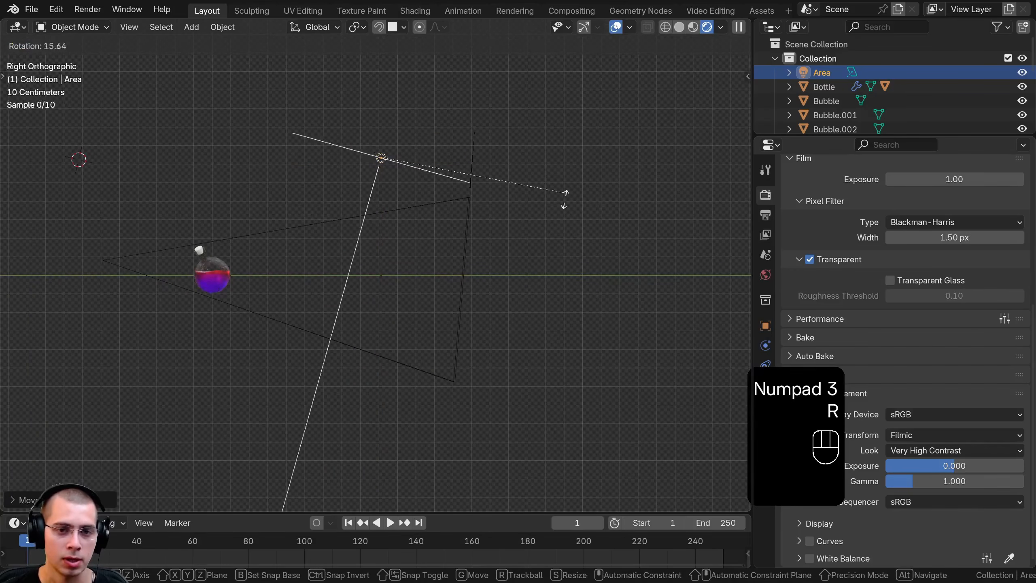
pyautogui.press('s')
pyautogui.click(434, 202)
pyautogui.press('g')
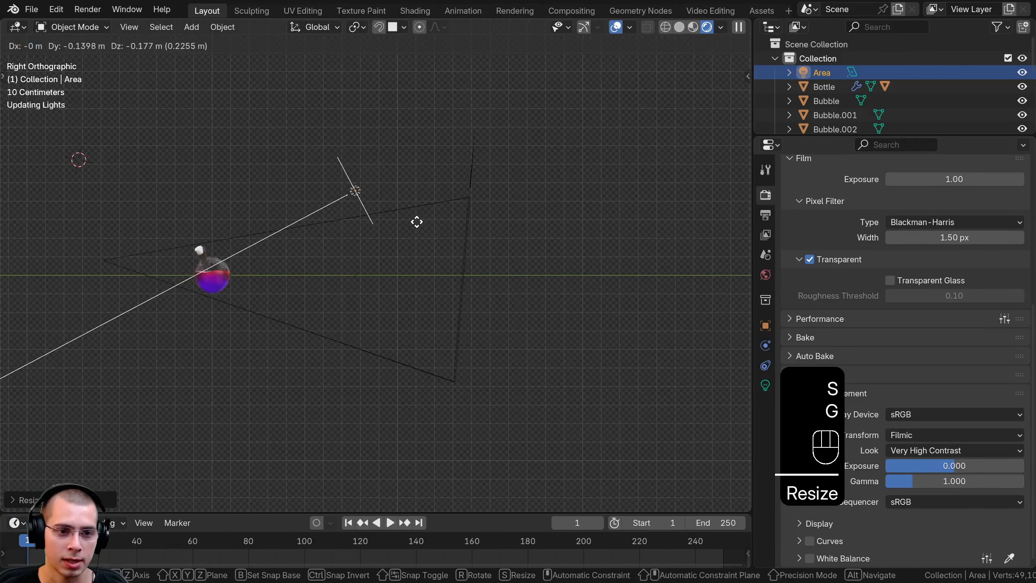
pyautogui.click(420, 225)
# From the front view, center the area light on the bottle along the X axis, and return to the camera view
pyautogui.press('KP_1')
pyautogui.press('g')
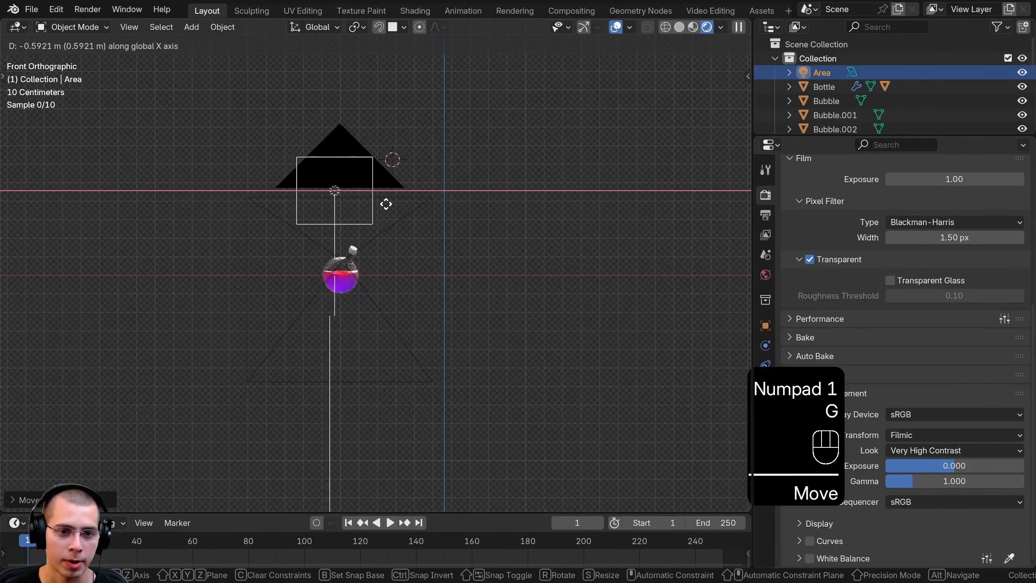
pyautogui.click(404, 207)
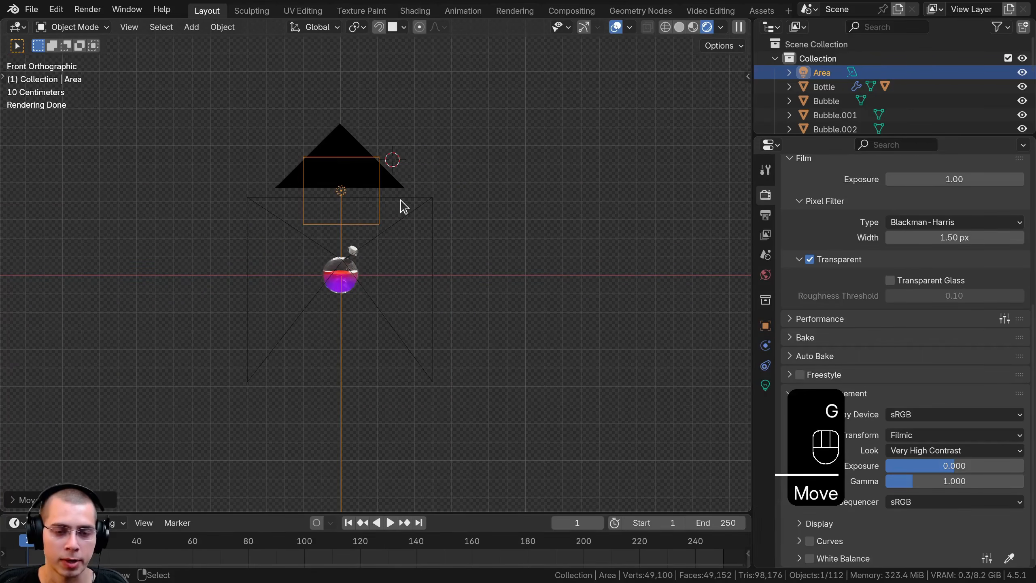
pyautogui.press('KP_0')
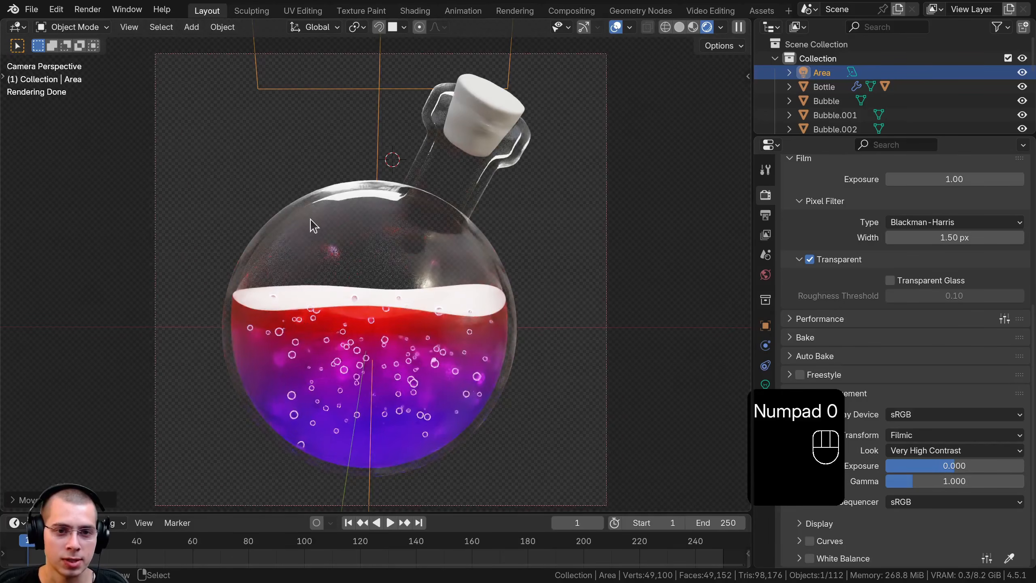
# Change the area light's shape to Rectangle with Size X 1.97 m and Y 0.46 m
pyautogui.keyDown('shift'); pyautogui.moveTo(409, 203); pyautogui.dragTo(407, 244, button='middle'); pyautogui.keyUp('shift')
pyautogui.scroll(6, 416, 157)
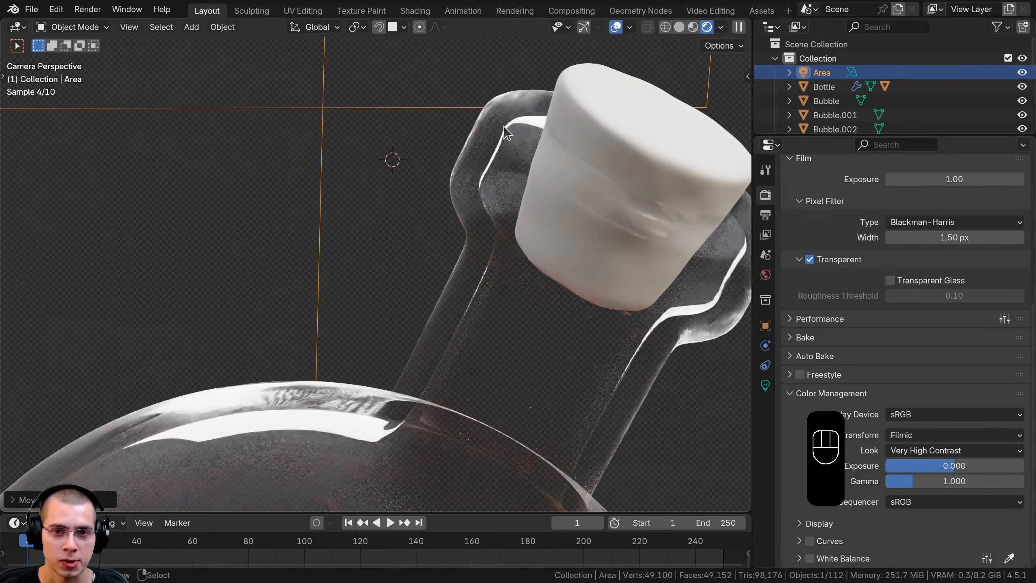
pyautogui.scroll(-7, 450, 276)
pyautogui.keyDown('shift'); pyautogui.moveTo(394, 385); pyautogui.dragTo(398, 318, button='middle'); pyautogui.keyUp('shift')
pyautogui.scroll(-1, 408, 314)
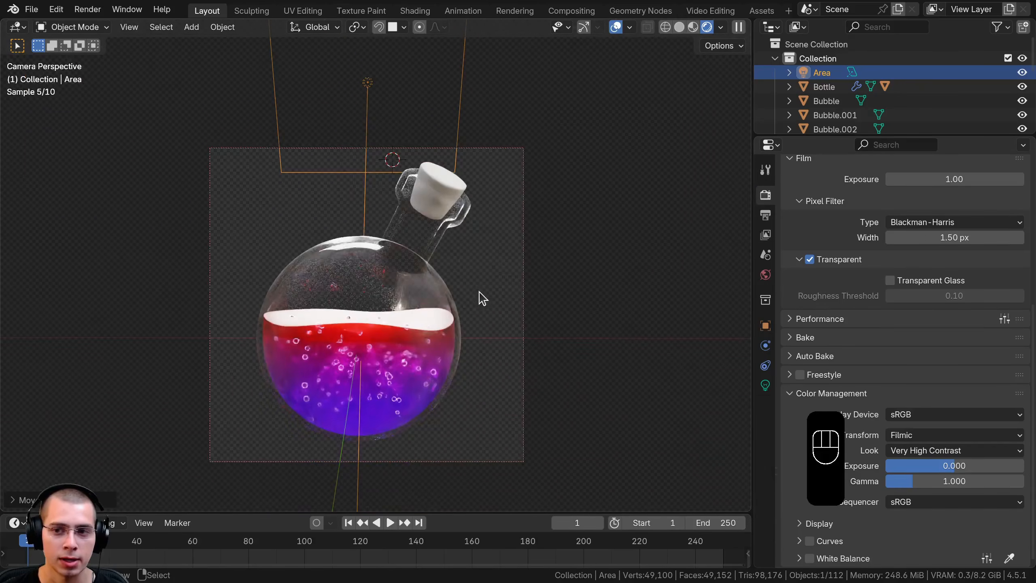
pyautogui.click(765, 385)
pyautogui.moveTo(753, 310); pyautogui.dragTo(732, 305)
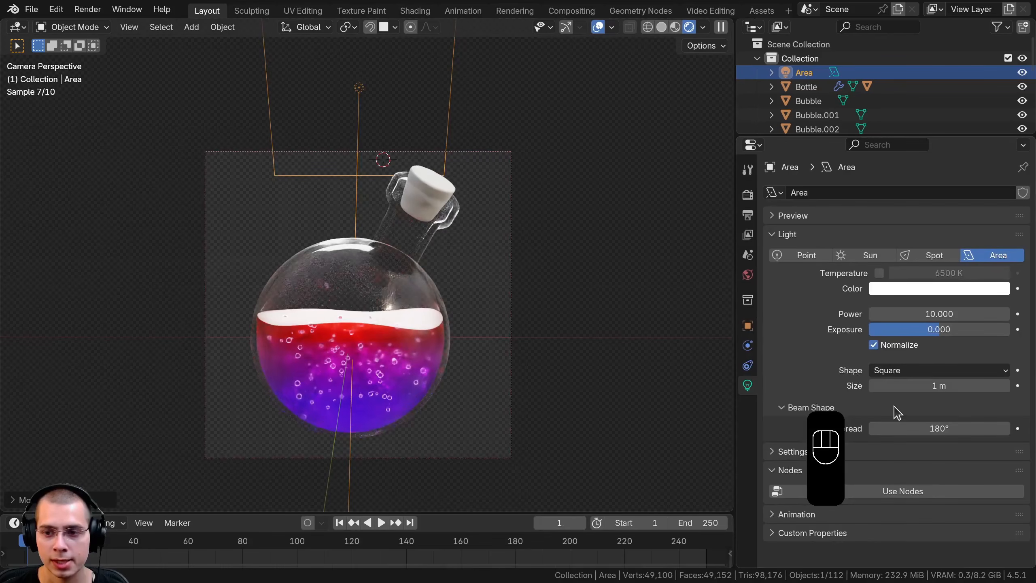
pyautogui.click(889, 370)
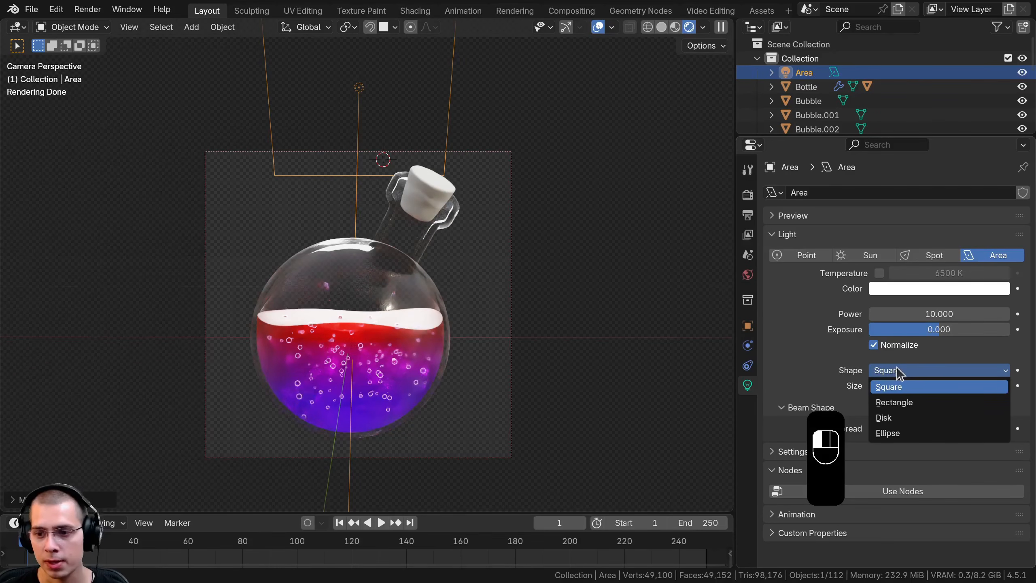
pyautogui.click(908, 403)
pyautogui.moveTo(921, 384)
pyautogui.mouseDown()
pyautogui.moveTo(962, 384)
pyautogui.moveTo(913, 399)
pyautogui.moveTo(917, 386)
pyautogui.mouseUp()
# Reposition the rectangular light just above the camera frame and set its power to 4
pyautogui.press('g')
pyautogui.click(519, 249)
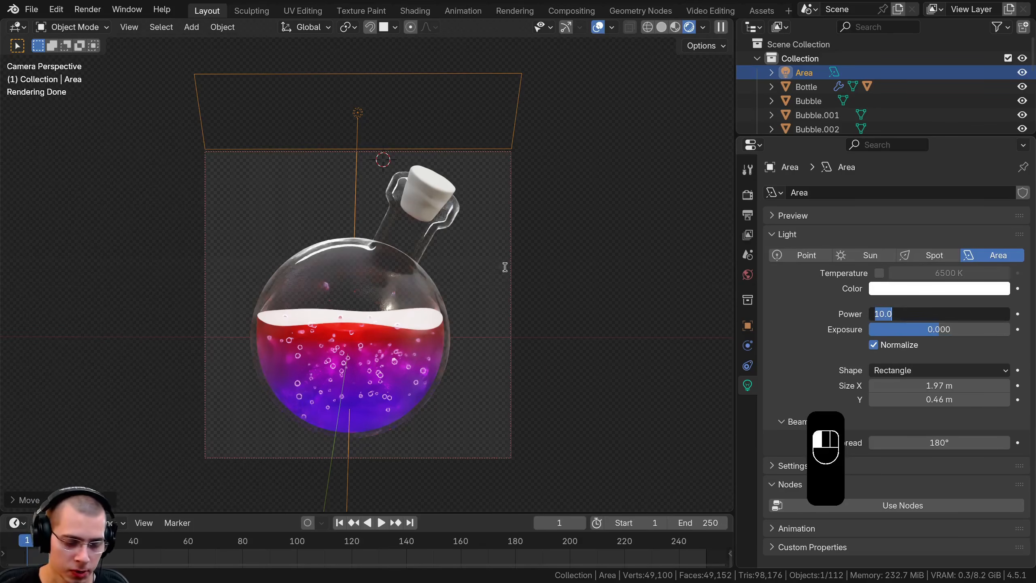
pyautogui.write('4')
pyautogui.press('Return')
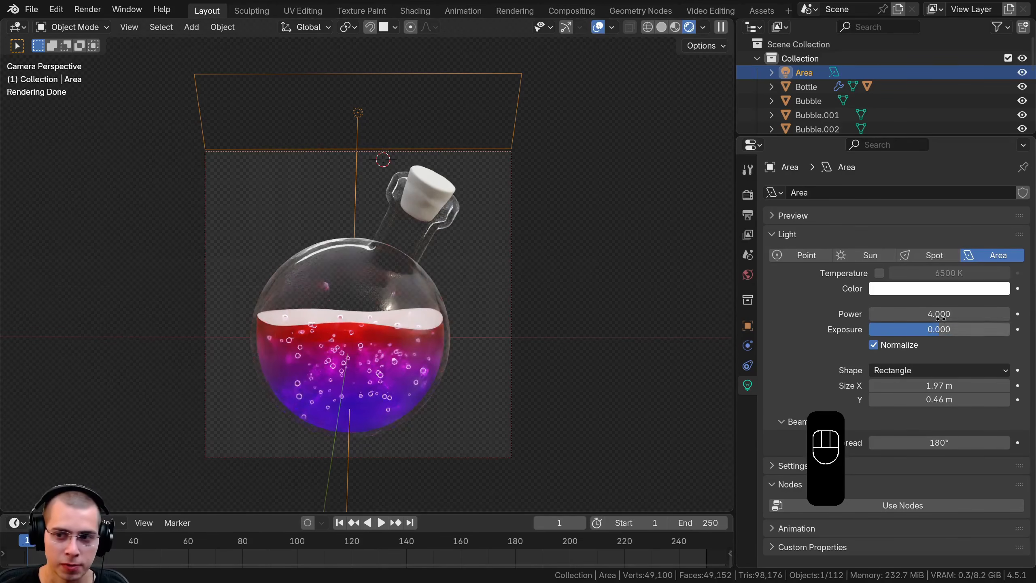
pyautogui.scroll(1, 240, 107)
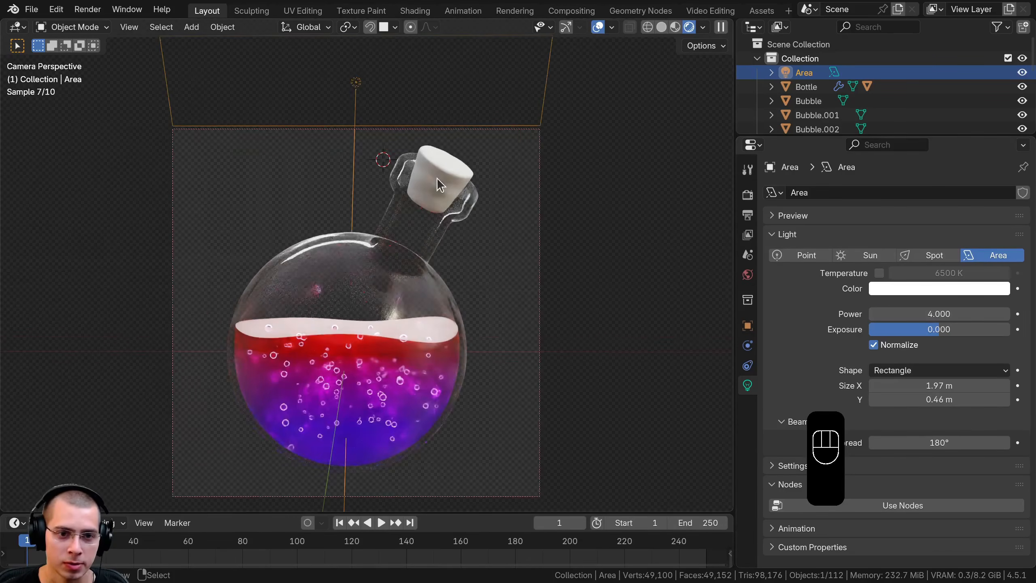
pyautogui.press('g')
pyautogui.click(439, 195)
# Duplicate the top light, rotate the copy upright and place it to the right of the bottle
pyautogui.scroll(-3, 391, 207)
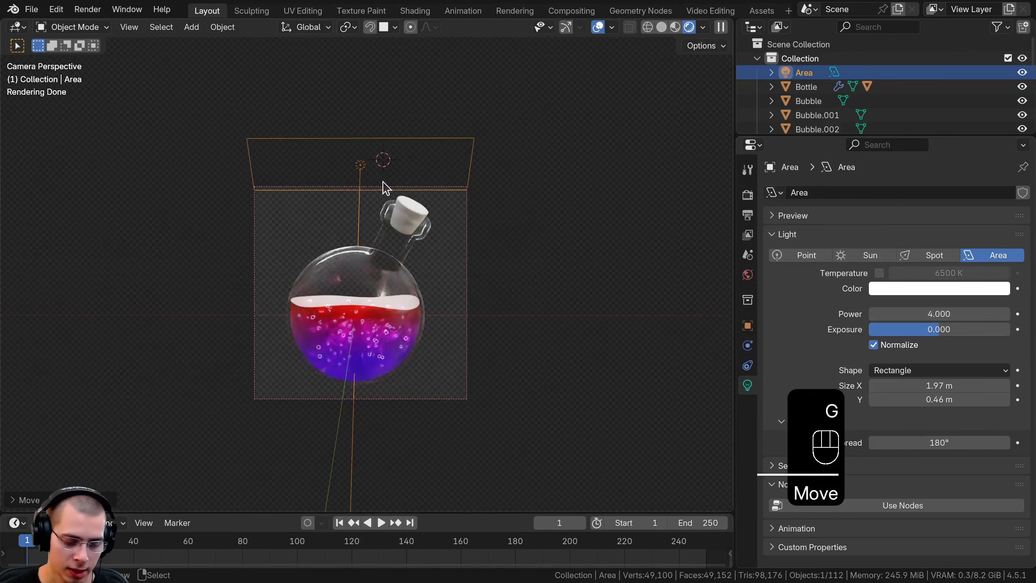
pyautogui.hotkey('shift', 'd')
pyautogui.click(544, 182)
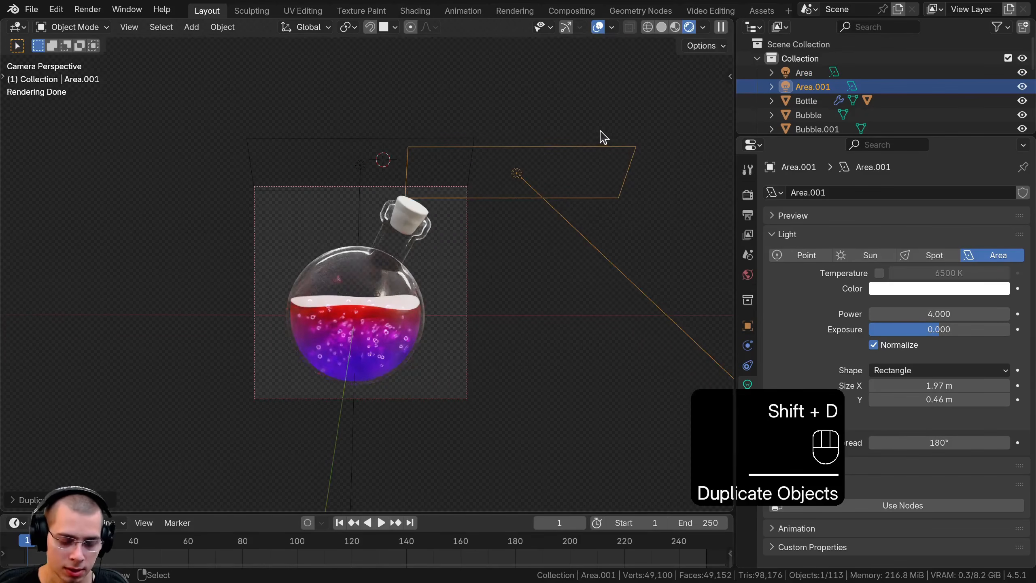
pyautogui.press('r')
pyautogui.click(529, 163)
pyautogui.press('g')
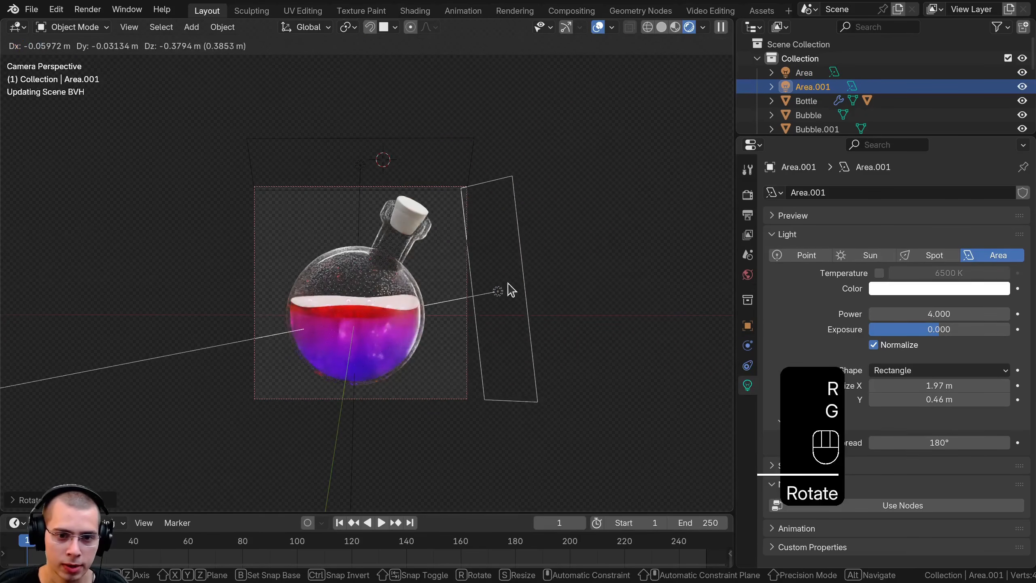
pyautogui.click(508, 284)
# Adjust the right-hand light's position and rotation in the perspective view so it faces the bottle from the side
pyautogui.moveTo(505, 284); pyautogui.dragTo(349, 328, button='middle')
pyautogui.scroll(-4, 383, 291)
pyautogui.press('g')
pyautogui.click(267, 285)
pyautogui.moveTo(267, 285); pyautogui.dragTo(514, 303, button='middle')
pyautogui.press('r')
pyautogui.click(316, 284)
pyautogui.press('g')
pyautogui.click(298, 285)
pyautogui.press('r')
pyautogui.click(405, 197)
pyautogui.click(405, 198)
pyautogui.click(521, 287)
# Duplicate the right-hand light to the left of the bottle and rotate the copy to face the bottle
pyautogui.hotkey('shift', 'd')
pyautogui.click(317, 271)
pyautogui.press('r')
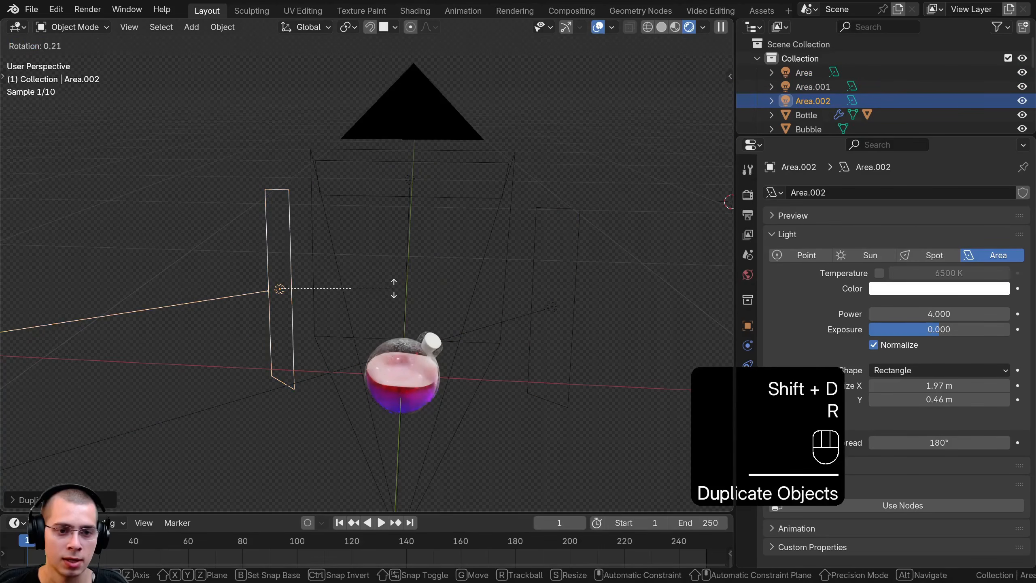
pyautogui.click(386, 185)
pyautogui.moveTo(383, 179); pyautogui.dragTo(393, 123, button='middle')
pyautogui.press('r')
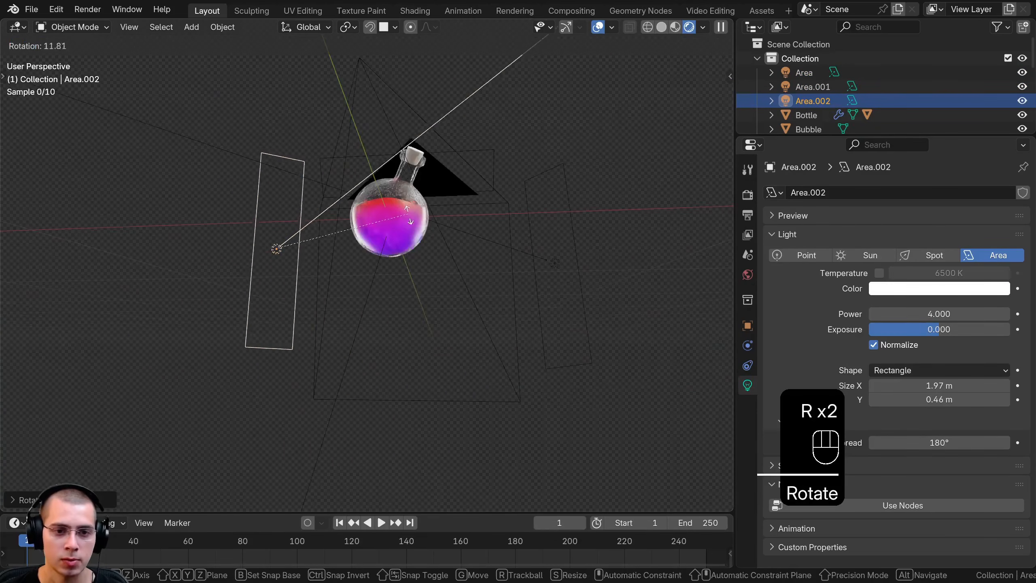
pyautogui.click(405, 225)
# Move the left-hand light into place beside the bottle and refine its position through the camera
pyautogui.press('g')
pyautogui.click(413, 243)
pyautogui.moveTo(412, 228); pyautogui.dragTo(410, 247, button='middle')
pyautogui.press('KP_0')
pyautogui.scroll(2, 409, 248)
pyautogui.press('g')
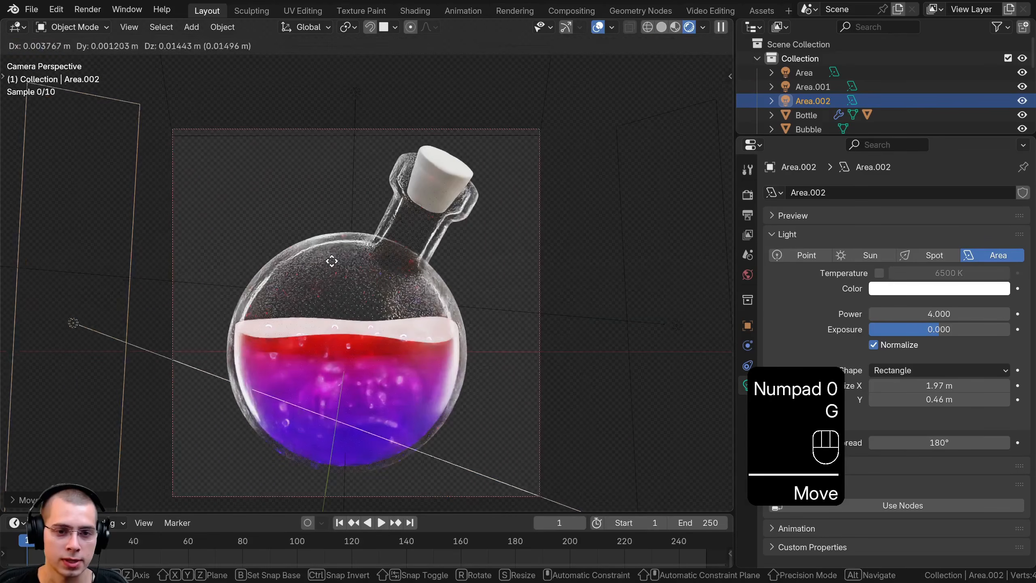
pyautogui.click(340, 244)
# Check the glass reflections up close, and shift the left-hand light's position from an elevated perspective view
pyautogui.keyDown('shift'); pyautogui.moveTo(259, 266); pyautogui.dragTo(358, 212, button='middle'); pyautogui.keyUp('shift')
pyautogui.scroll(1, 358, 212)
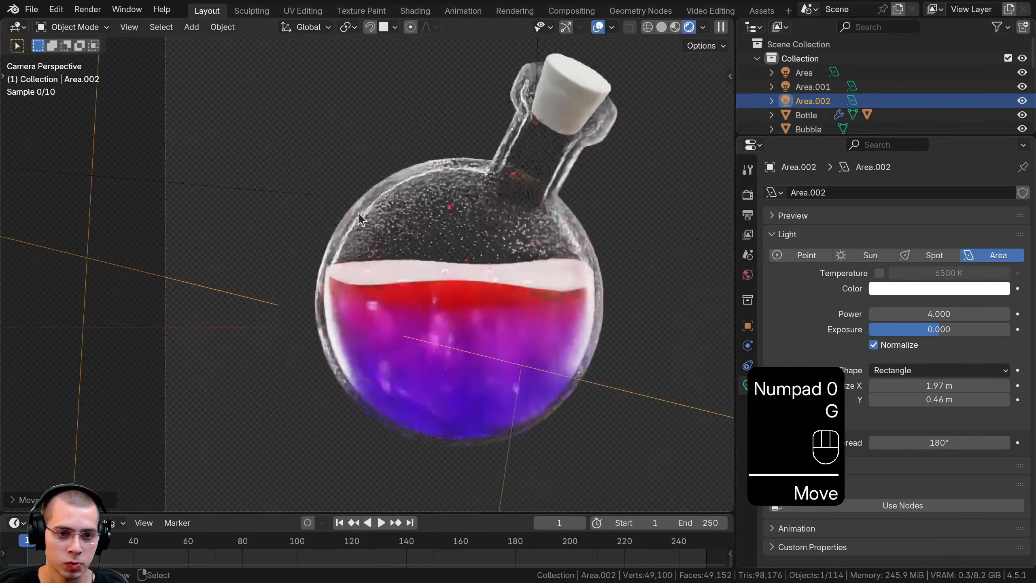
pyautogui.scroll(2, 358, 212)
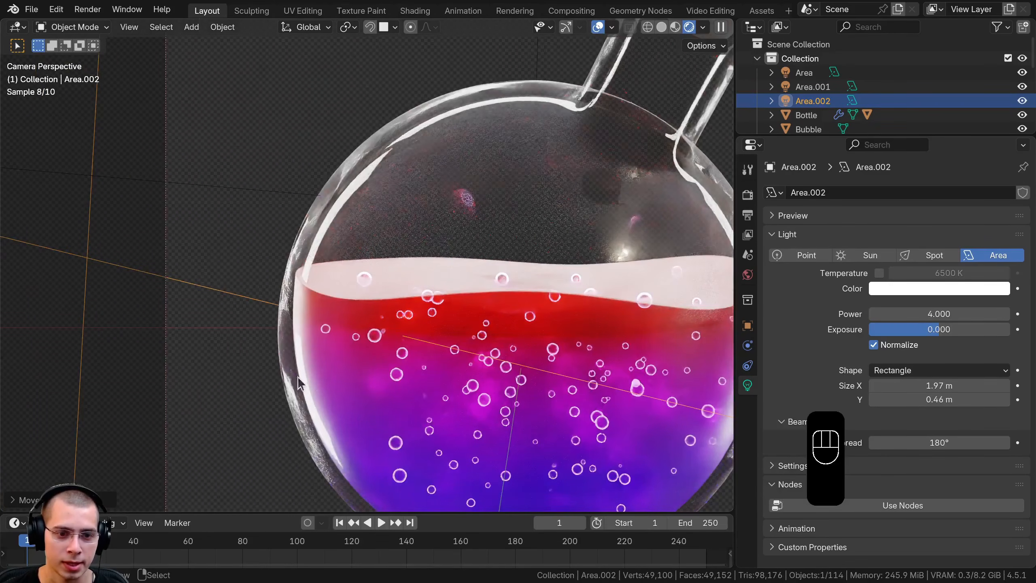
pyautogui.scroll(-3, 322, 412)
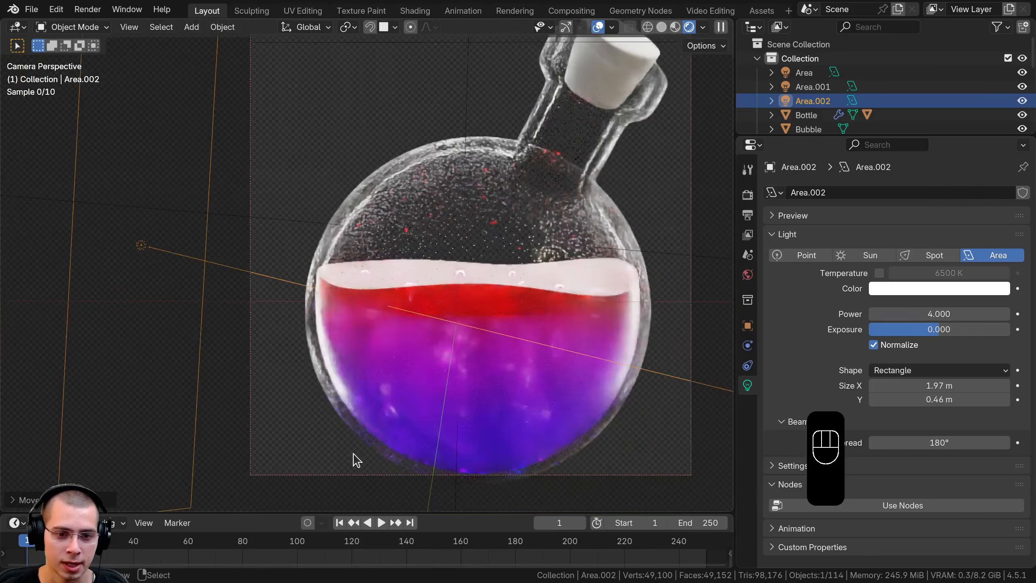
pyautogui.scroll(-3, 652, 319)
pyautogui.keyDown('shift'); pyautogui.moveTo(551, 286); pyautogui.dragTo(496, 316, button='middle'); pyautogui.keyUp('shift')
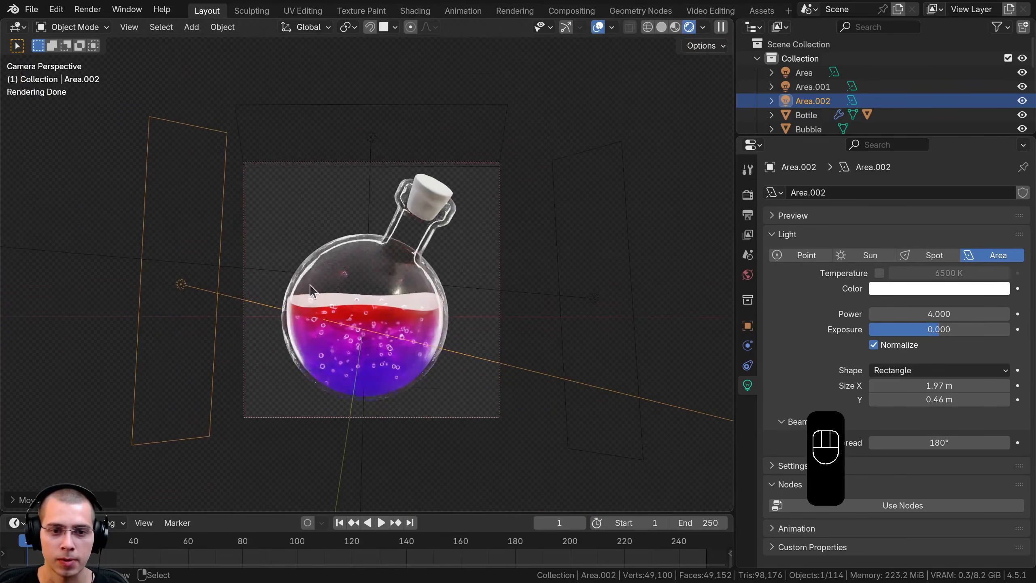
pyautogui.moveTo(310, 291); pyautogui.dragTo(280, 327, button='middle')
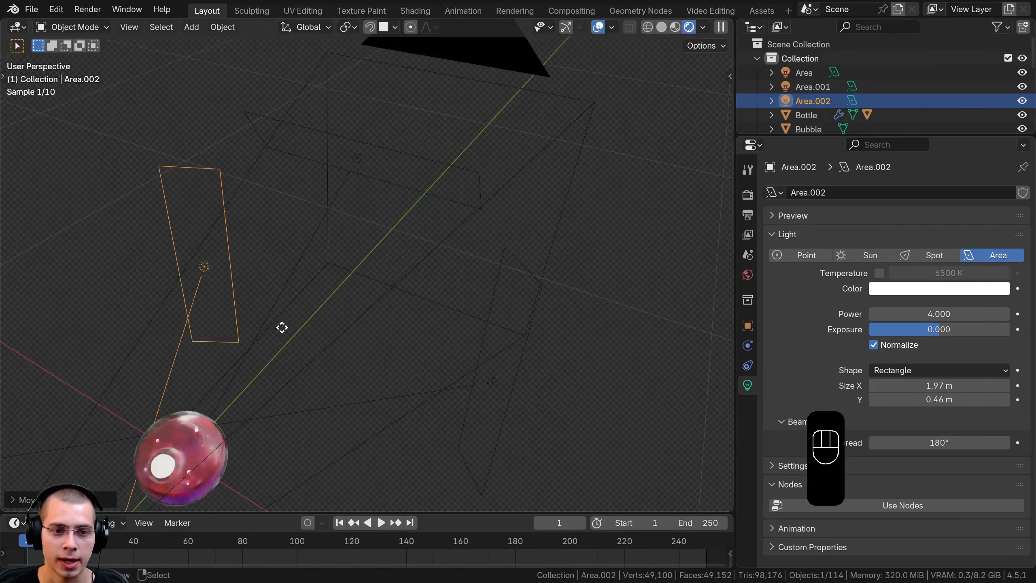
pyautogui.press('g')
# Rotate the left-hand light slightly in the camera view and fine-tune its position at the frame's left edge
pyautogui.press('g')
pyautogui.click(266, 329)
pyautogui.press('KP_0')
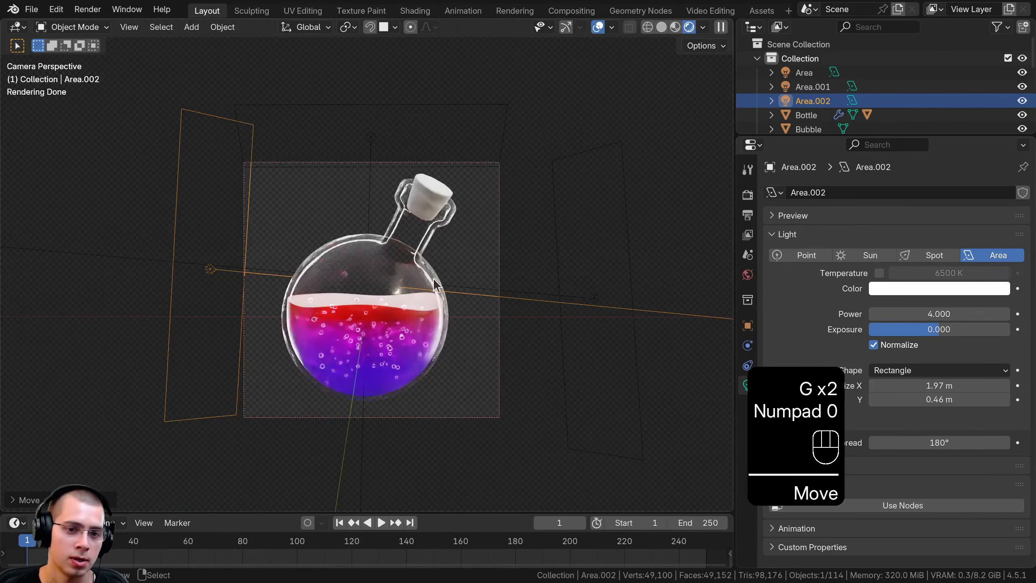
pyautogui.press('r')
pyautogui.click(262, 332)
pyautogui.press('g')
pyautogui.click(262, 354)
pyautogui.scroll(2, 385, 188)
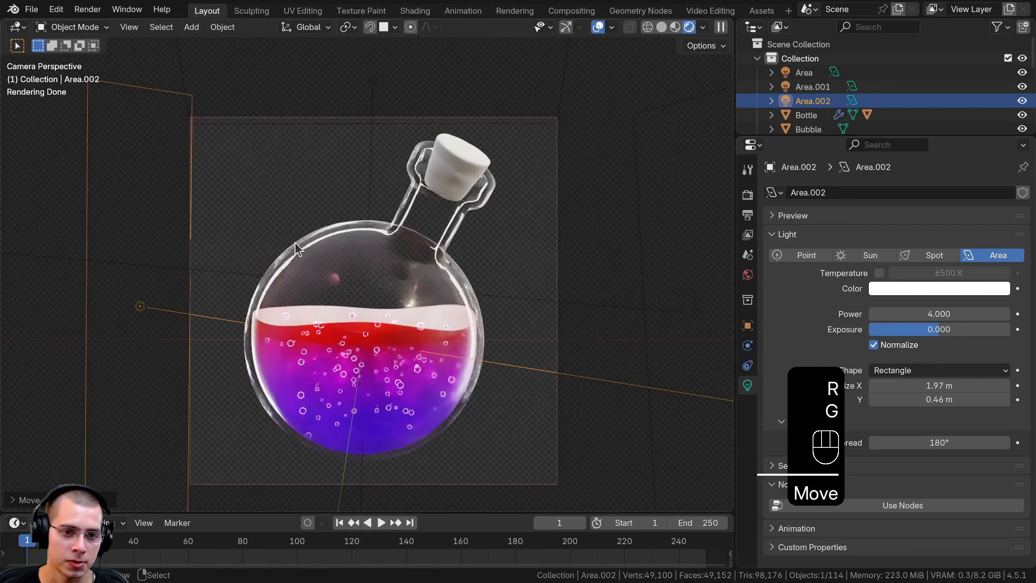
pyautogui.press('g')
pyautogui.press('g')
pyautogui.click(210, 303)
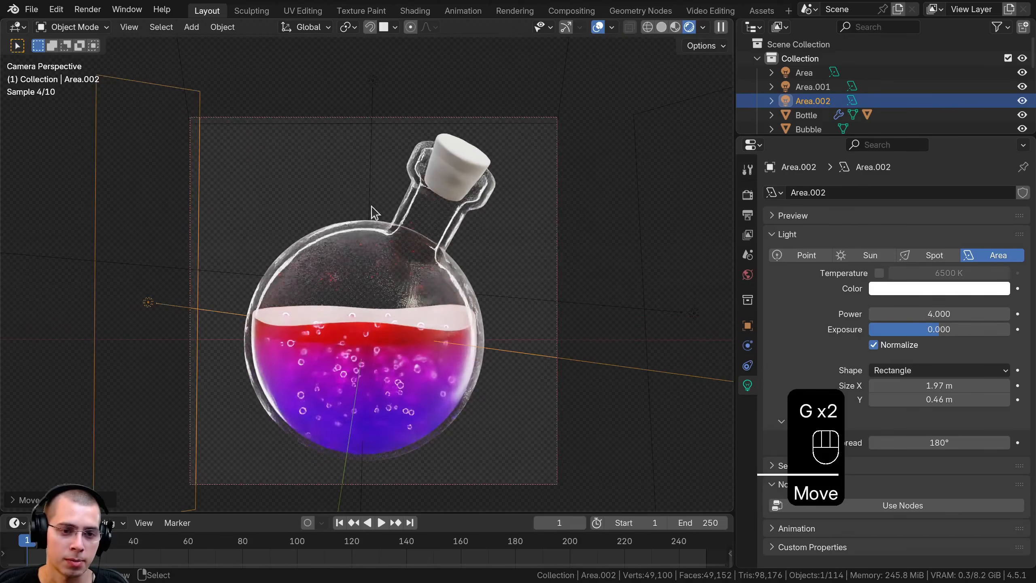
# Move the right-hand light closer to the bottle and lower it slightly
pyautogui.scroll(-2, 515, 302)
pyautogui.click(582, 303)
pyautogui.press('g')
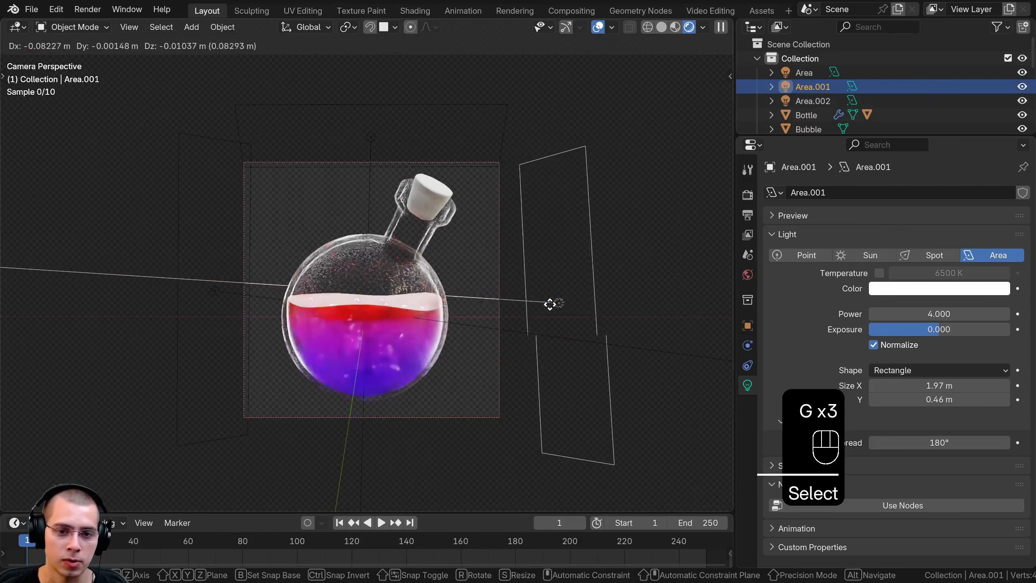
pyautogui.click(547, 303)
pyautogui.press('g')
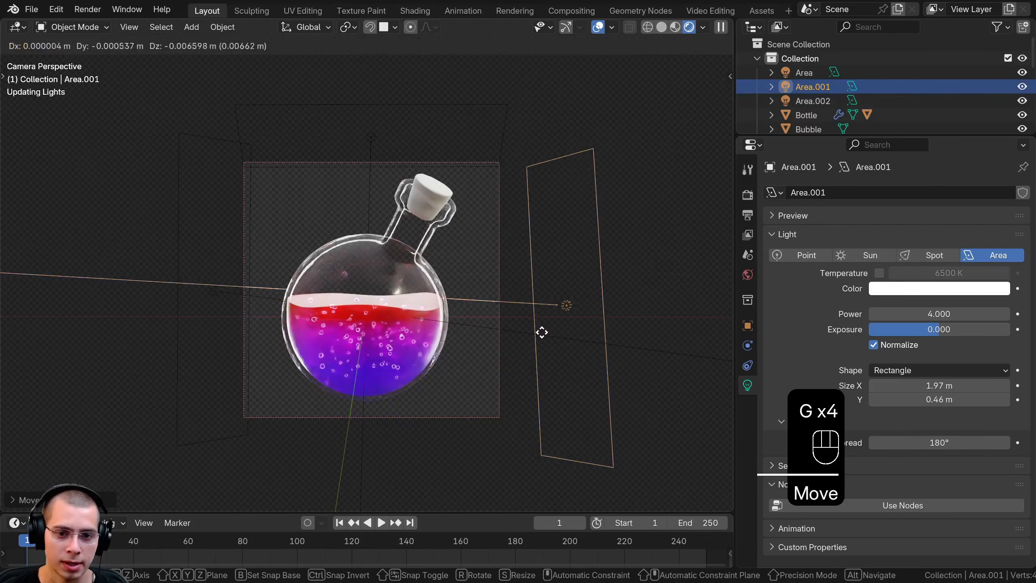
pyautogui.click(542, 343)
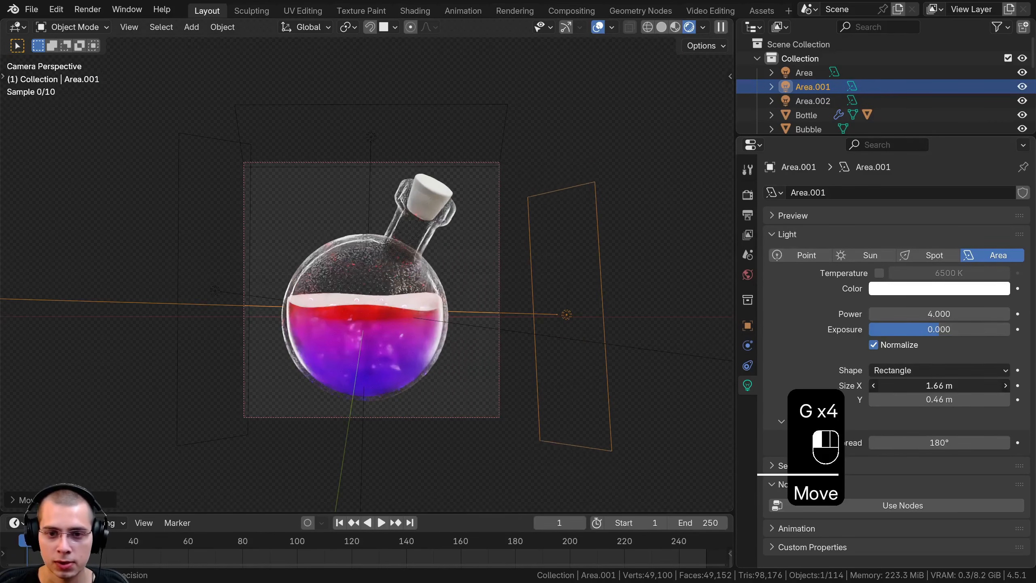
# Resize the right-hand light to 3.46 m by 0.34 m, and adjust its tilt and position
pyautogui.moveTo(939, 385)
pyautogui.mouseDown()
pyautogui.moveTo(914, 401)
pyautogui.moveTo(930, 402)
pyautogui.mouseUp()
pyautogui.press('r')
pyautogui.click(583, 285)
pyautogui.press('g')
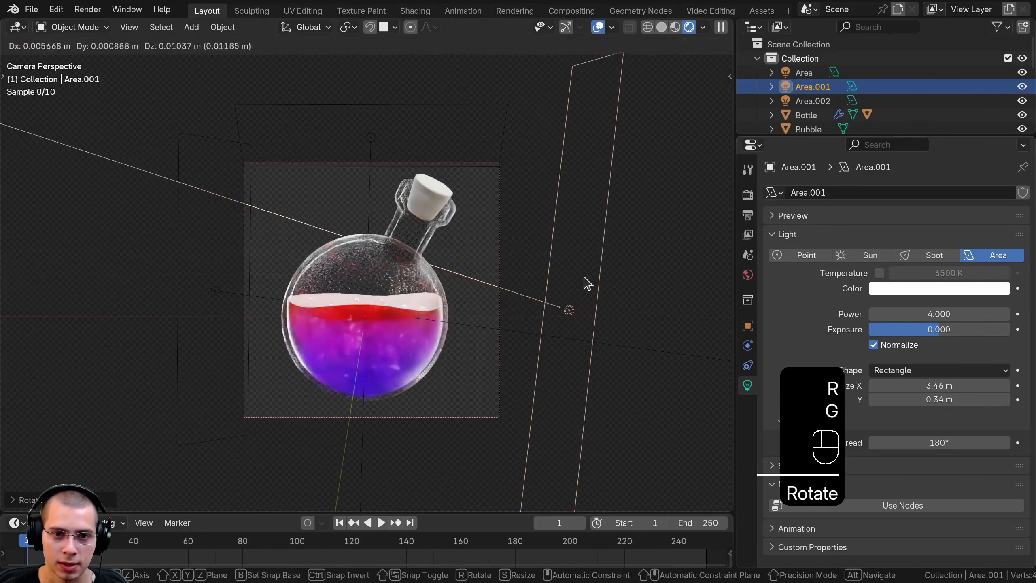
pyautogui.click(585, 282)
# Rotate the right-hand light to nearly upright beside the frame and fine-tune its position
pyautogui.press('r')
pyautogui.click(648, 226)
pyautogui.scroll(1, 514, 282)
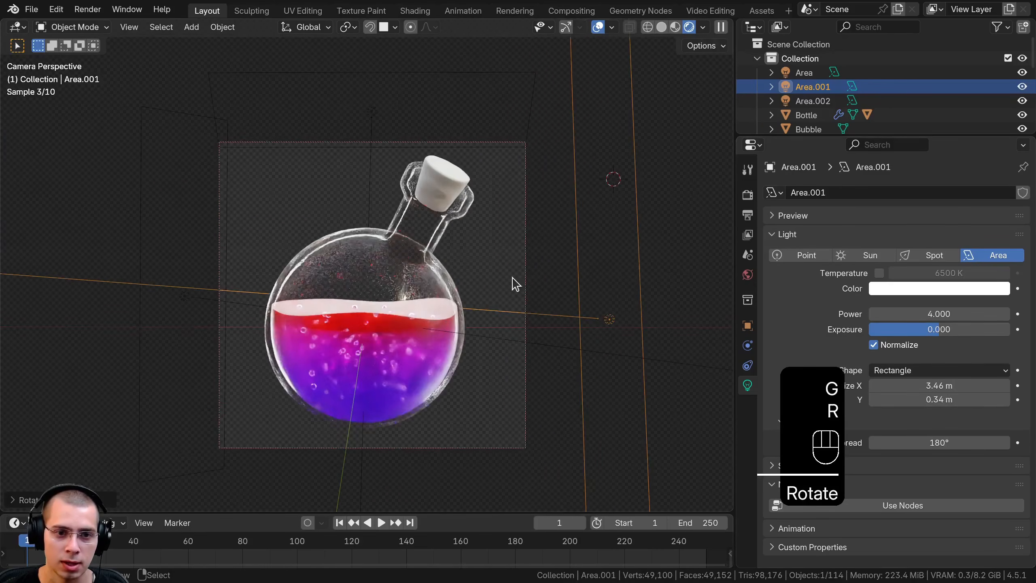
pyautogui.press('g')
pyautogui.click(511, 281)
pyautogui.press('a')
pyautogui.scroll(1, 485, 354)
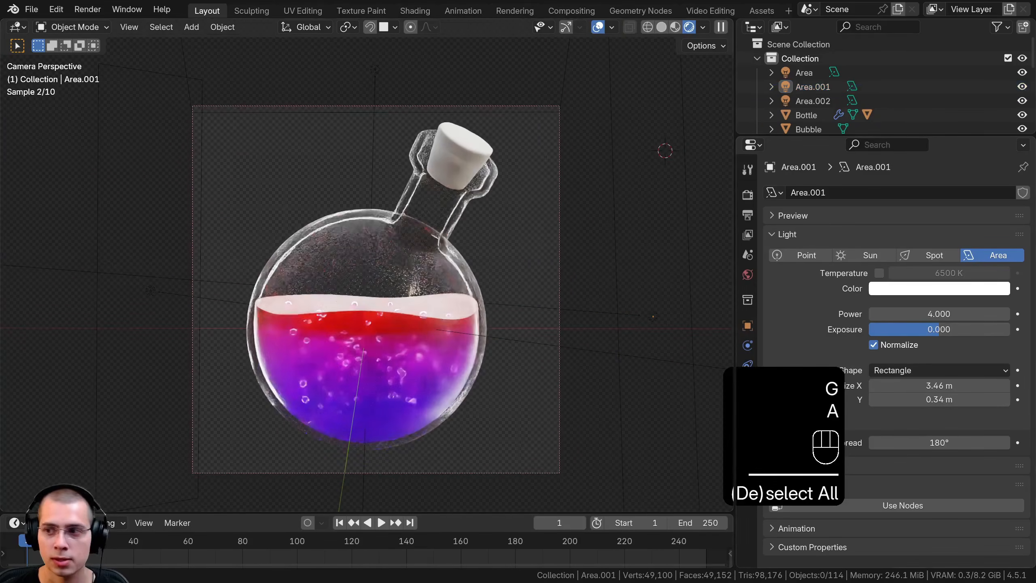
# Duplicate the top light and place the copy on the camera side of the bottle
pyautogui.moveTo(457, 240); pyautogui.dragTo(326, 277, button='middle')
pyautogui.scroll(-6, 334, 269)
pyautogui.press('z')
pyautogui.moveTo(339, 167)
pyautogui.keyDown('shift'); pyautogui.mouseDown(button='middle')
pyautogui.moveTo(459, 160)
pyautogui.moveTo(434, 188)
pyautogui.mouseUp(button='middle'); pyautogui.keyUp('shift')
pyautogui.click(466, 178)
pyautogui.hotkey('shift', 'd')
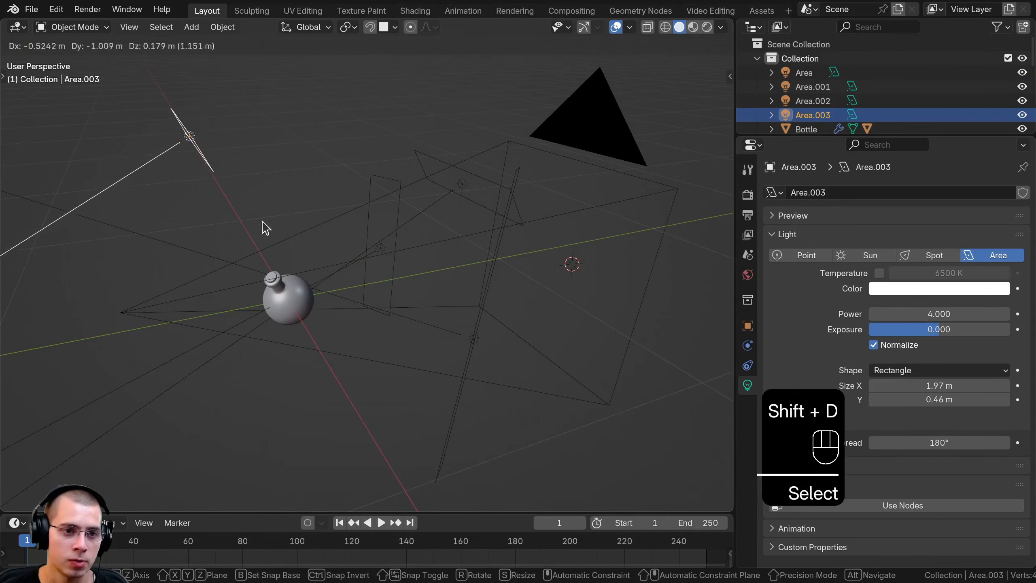
pyautogui.click(264, 227)
# Turn the duplicated light toward the bottle and move it in front, checking from several angles
pyautogui.press('r')
pyautogui.click(261, 229)
pyautogui.press('r')
pyautogui.press('r')
pyautogui.click(249, 64)
pyautogui.moveTo(249, 67); pyautogui.dragTo(218, 218, button='middle')
pyautogui.press('g')
pyautogui.click(150, 318)
pyautogui.press('r')
pyautogui.click(334, 354)
pyautogui.press('g')
pyautogui.click(325, 325)
# Aim the duplicated light down at the bottle from the upper-left front with a trackball rotation and adjust its position
pyautogui.moveTo(325, 325); pyautogui.dragTo(480, 245, button='middle')
pyautogui.moveTo(305, 258); pyautogui.dragTo(322, 246, button='middle')
pyautogui.press('r')
pyautogui.press('r')
pyautogui.click(339, 270)
pyautogui.press('g')
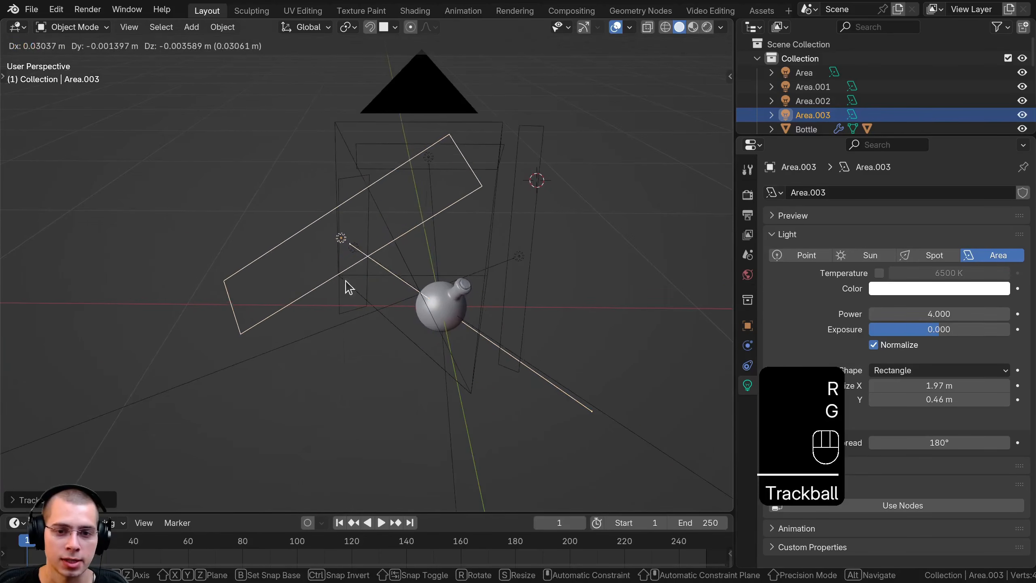
pyautogui.click(372, 179)
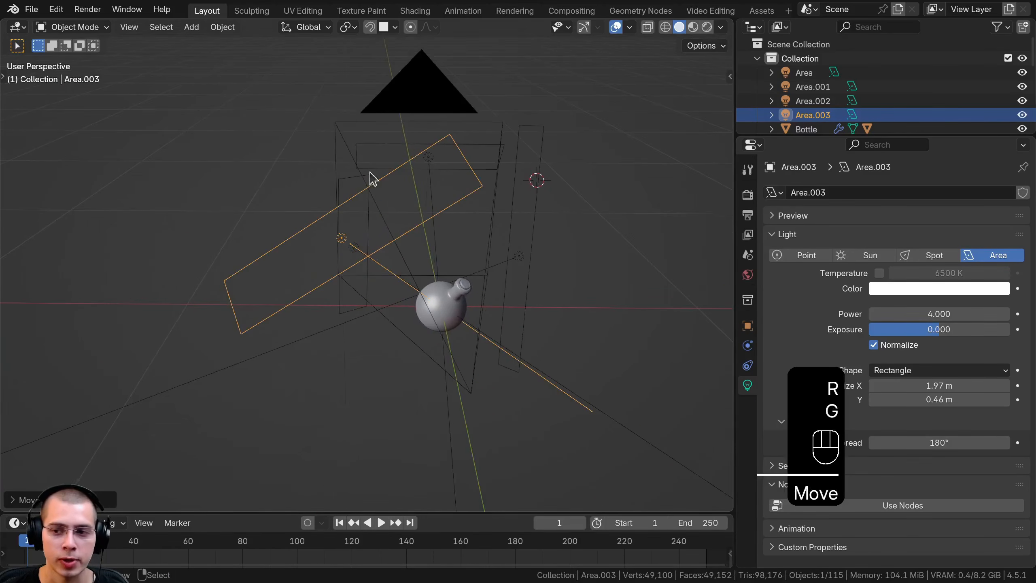
# Change the front light's shape to Square, scale it down and reposition it
pyautogui.click(905, 371)
pyautogui.click(903, 388)
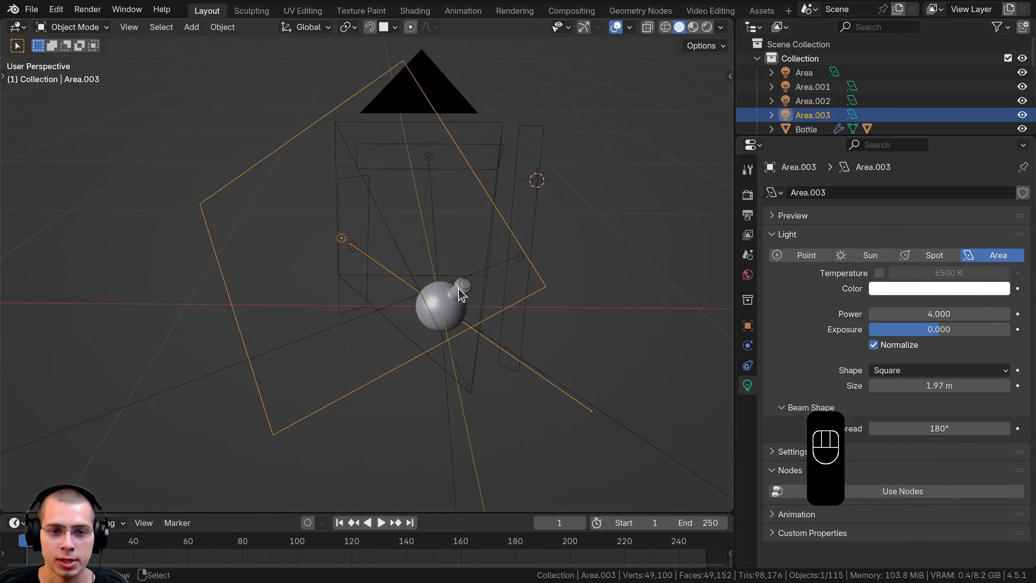
pyautogui.press('g')
pyautogui.click(581, 270)
pyautogui.press('s')
pyautogui.click(485, 260)
pyautogui.press('g')
pyautogui.click(495, 262)
# Preview the scene with rendered shading through the camera and refine the front light's position
pyautogui.press('z')
pyautogui.click(489, 116)
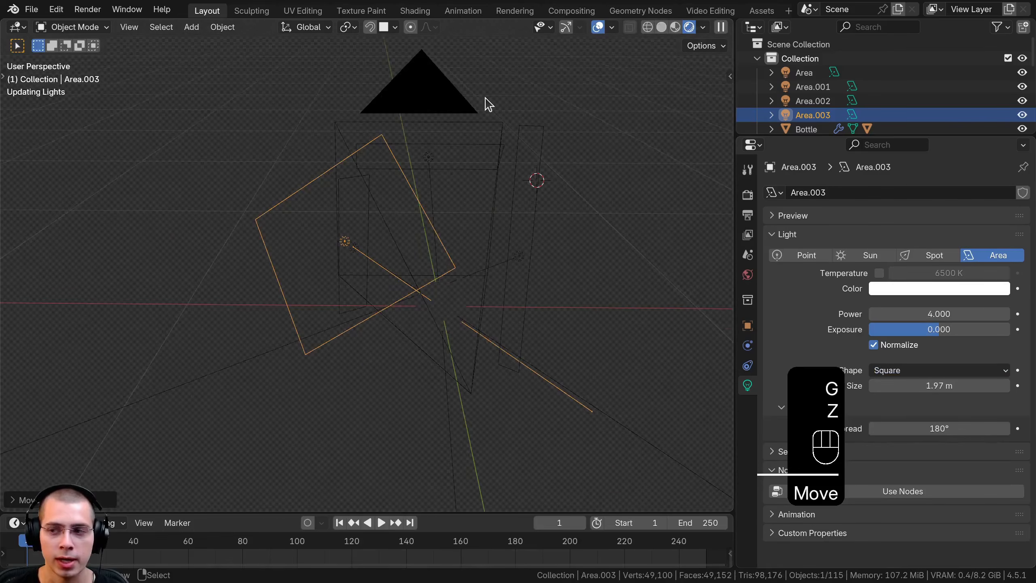
pyautogui.press('KP_0')
pyautogui.press('g')
pyautogui.moveTo(480, 221); pyautogui.dragTo(321, 198, button='middle')
pyautogui.scroll(-4, 321, 197)
pyautogui.press('g')
pyautogui.click(344, 206)
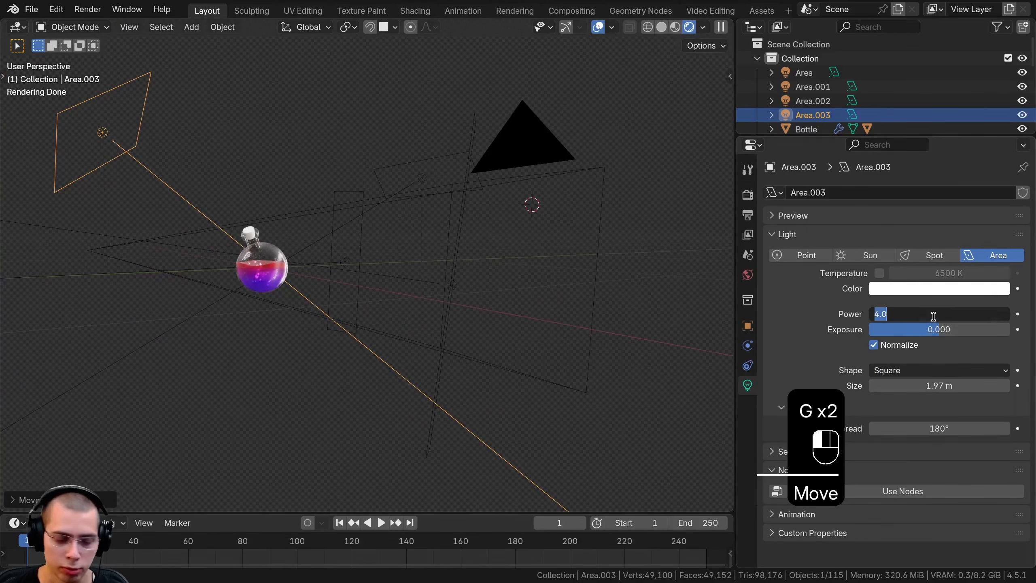
# Set the front light's power to 8, inspect its reflection in the glass and shift the light
pyautogui.write('8')
pyautogui.press('Return')
pyautogui.press('KP_0')
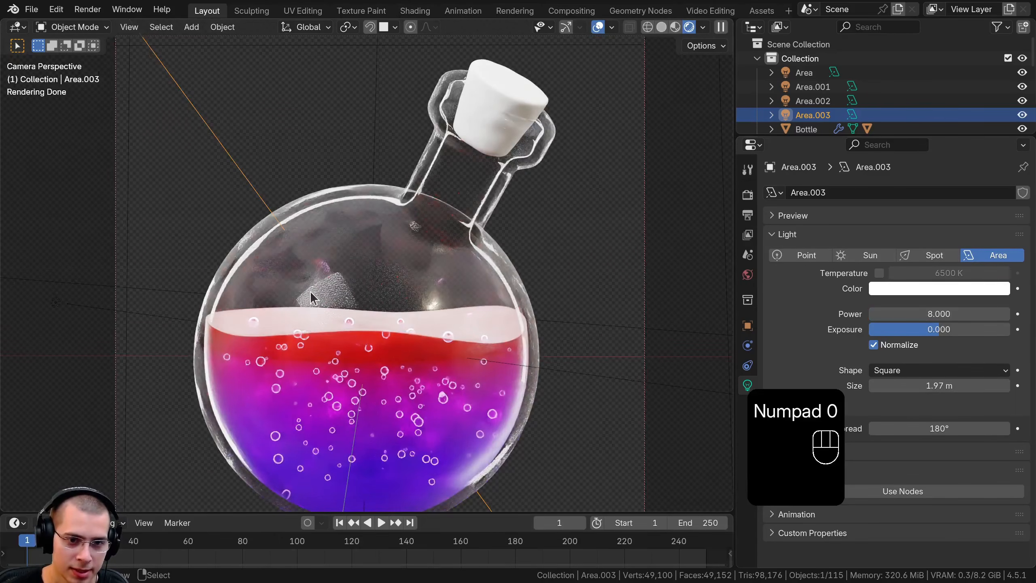
pyautogui.scroll(6, 343, 310)
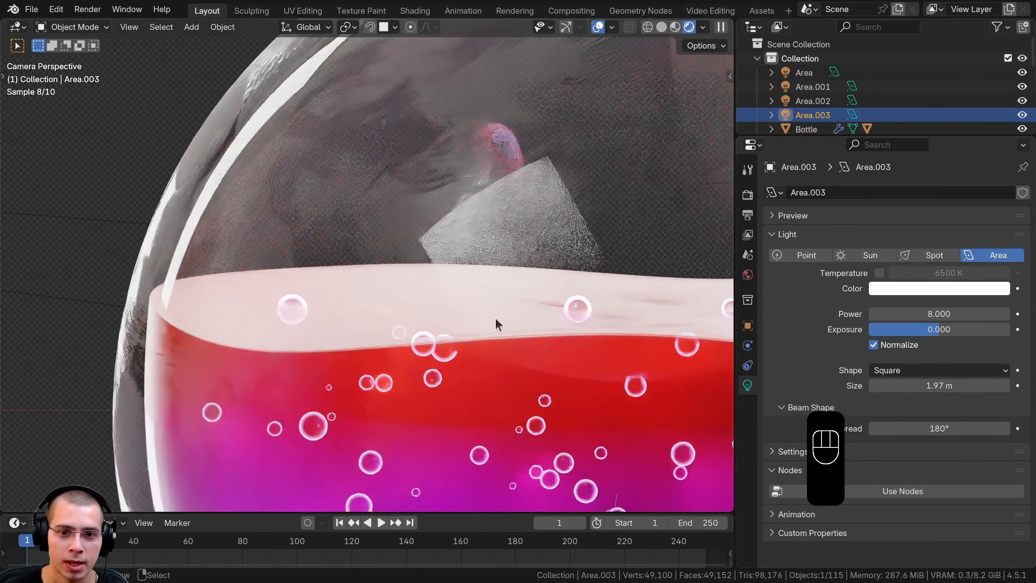
pyautogui.scroll(-6, 498, 324)
pyautogui.press('g')
pyautogui.click(404, 433)
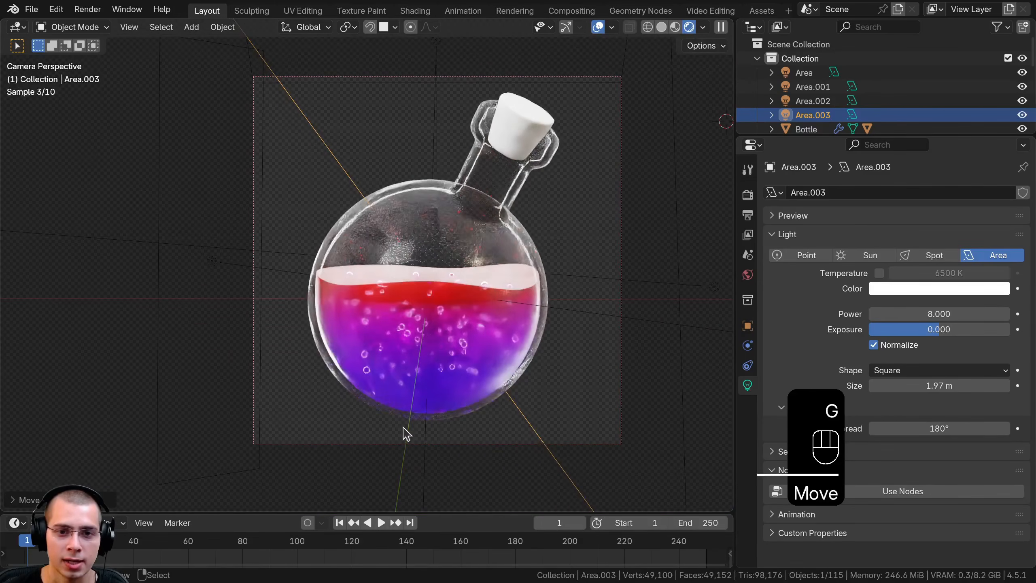
# Raise the front light's power to 10, nudge its position and save the file
pyautogui.moveTo(939, 313); pyautogui.dragTo(873, 313)
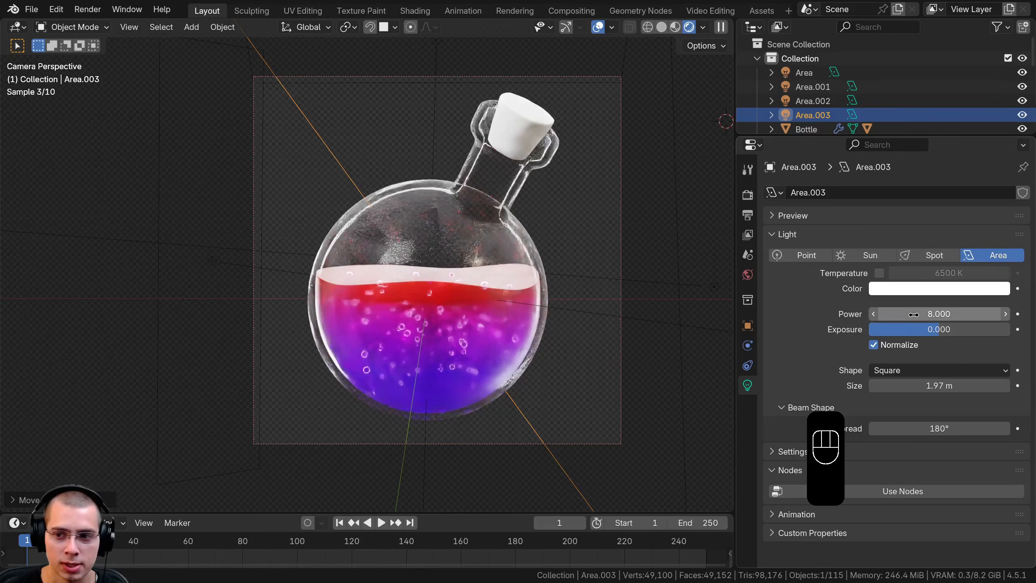
pyautogui.click(914, 313)
pyautogui.press('Return')
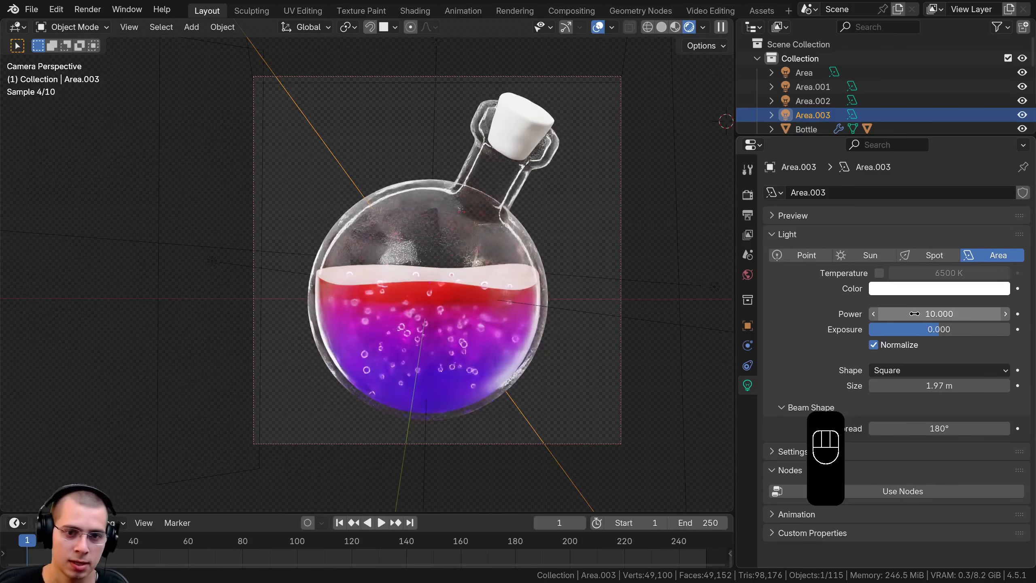
pyautogui.press('g')
pyautogui.click(584, 271)
pyautogui.keyDown('shift'); pyautogui.moveTo(511, 82); pyautogui.dragTo(502, 104, button='middle'); pyautogui.keyUp('shift')
pyautogui.hotkey('ctrl', 's')
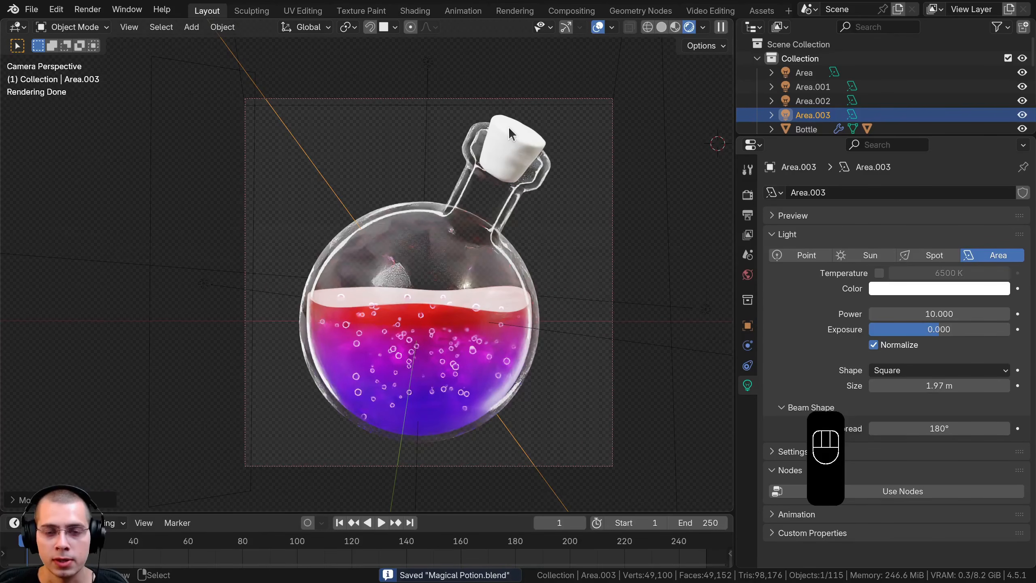
# Select the cork and save the file again
pyautogui.click(508, 126)
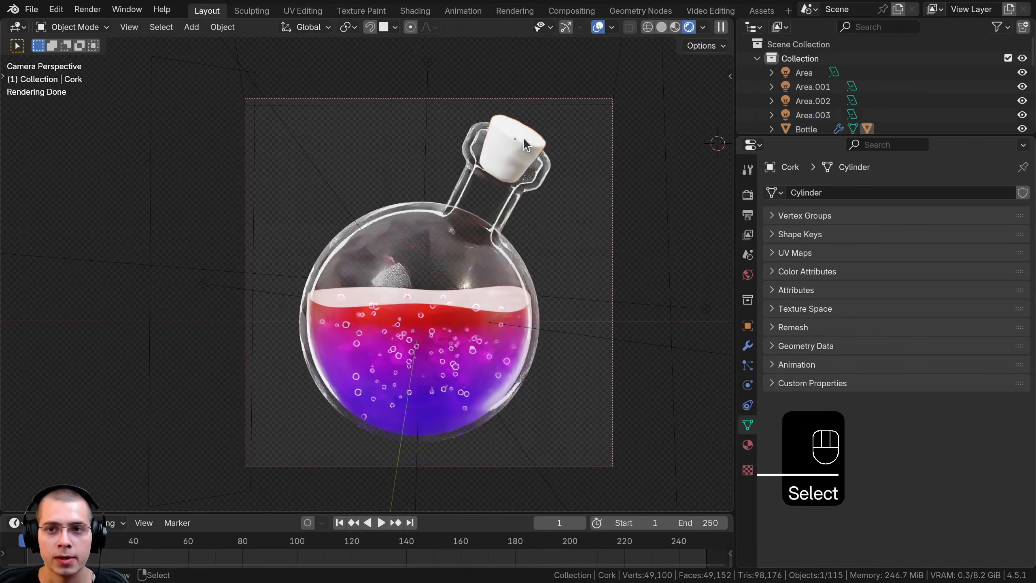
pyautogui.hotkey('ctrl', 's')
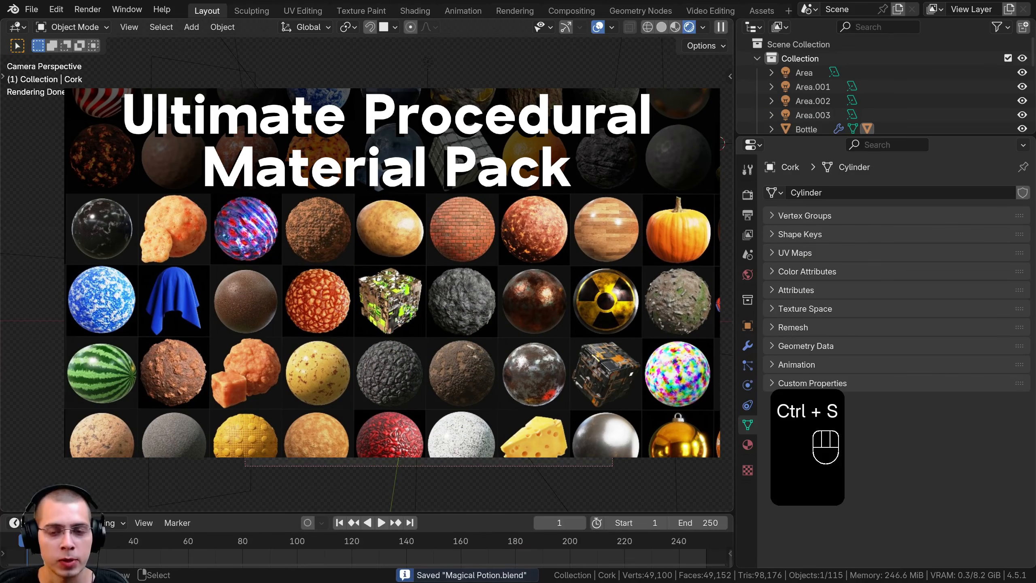
pyautogui.scroll(1, 367, 265)
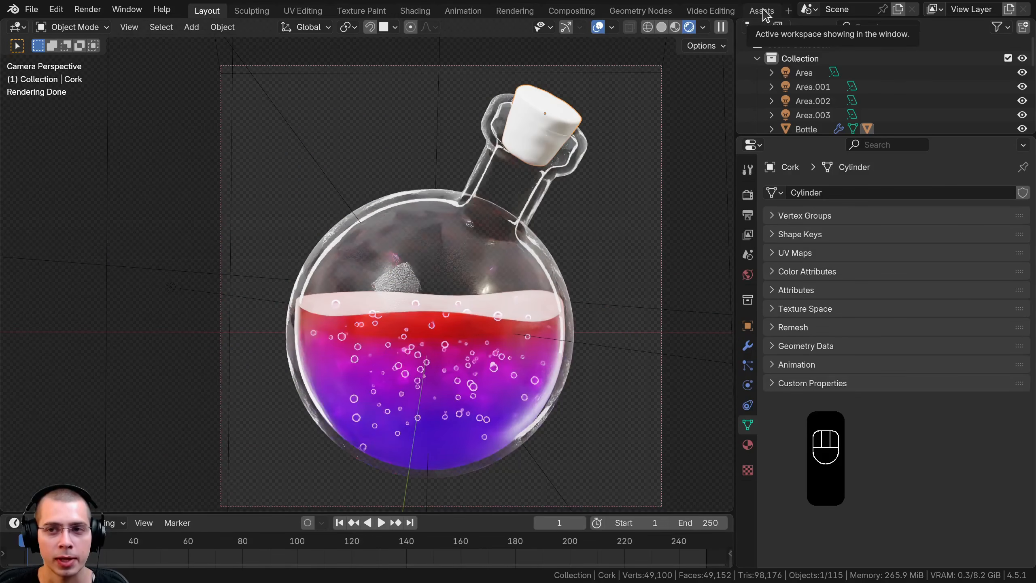
# Switch to the Assets workspace, frame the cork through the camera and browse the Ultimate Material Pack categories
pyautogui.click(761, 10)
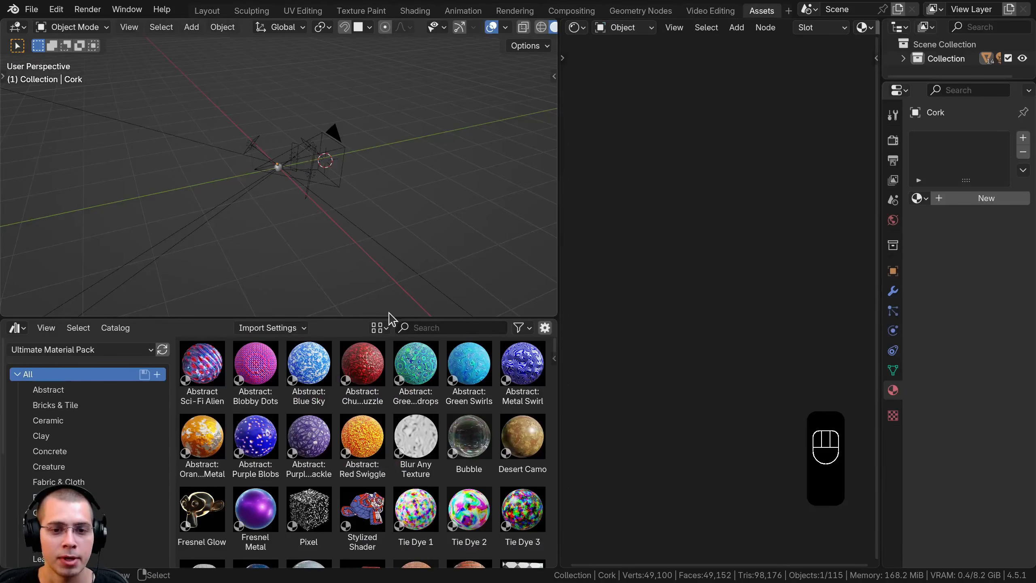
pyautogui.moveTo(390, 318); pyautogui.dragTo(391, 209)
pyautogui.press('KP_0')
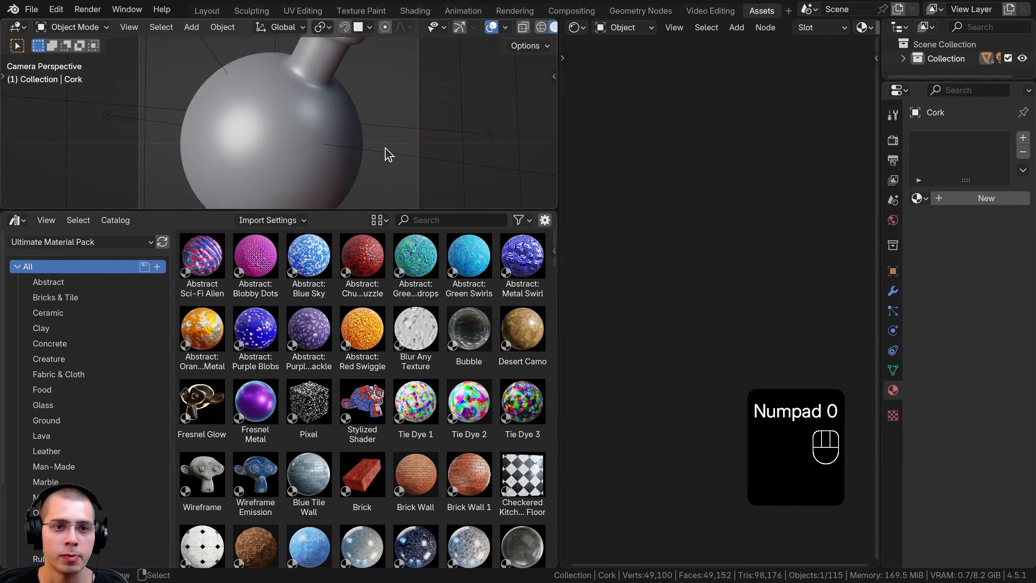
pyautogui.keyDown('shift'); pyautogui.moveTo(385, 150); pyautogui.dragTo(387, 202, button='middle'); pyautogui.keyUp('shift')
pyautogui.scroll(2, 387, 202)
pyautogui.scroll(-3, 114, 339)
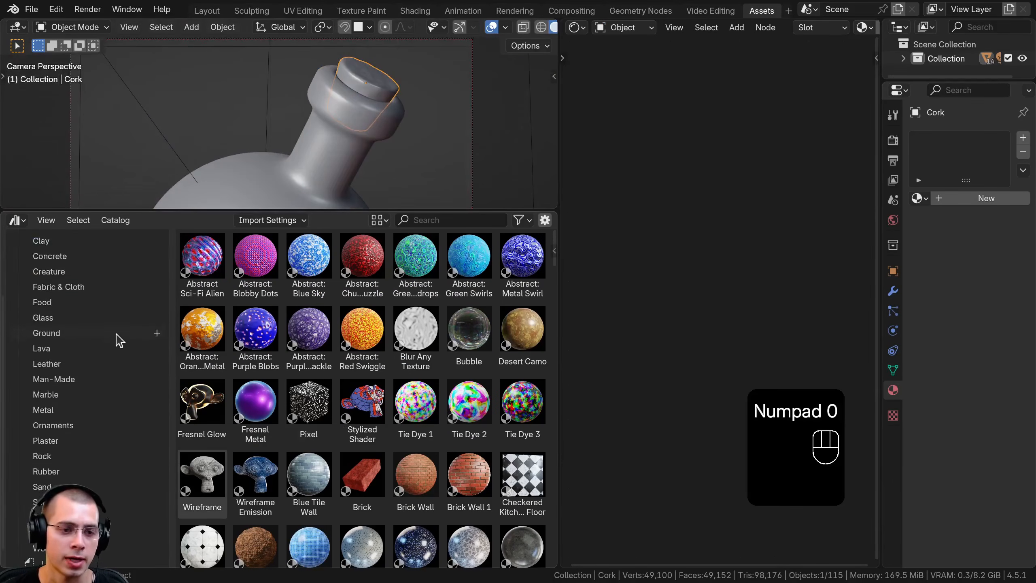
pyautogui.scroll(-1, 118, 347)
pyautogui.scroll(6, 83, 482)
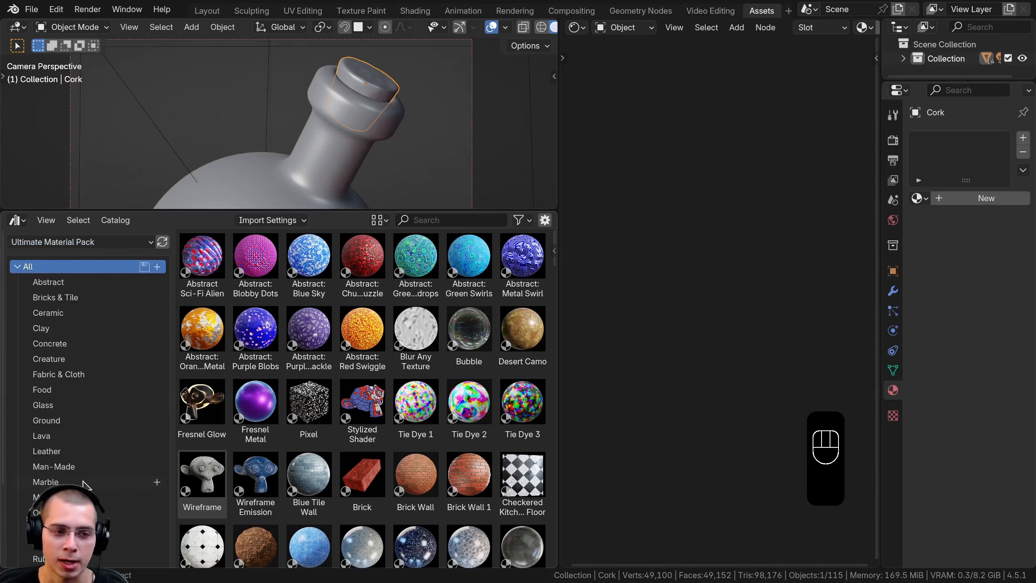
pyautogui.scroll(-5, 111, 343)
pyautogui.scroll(5, 111, 346)
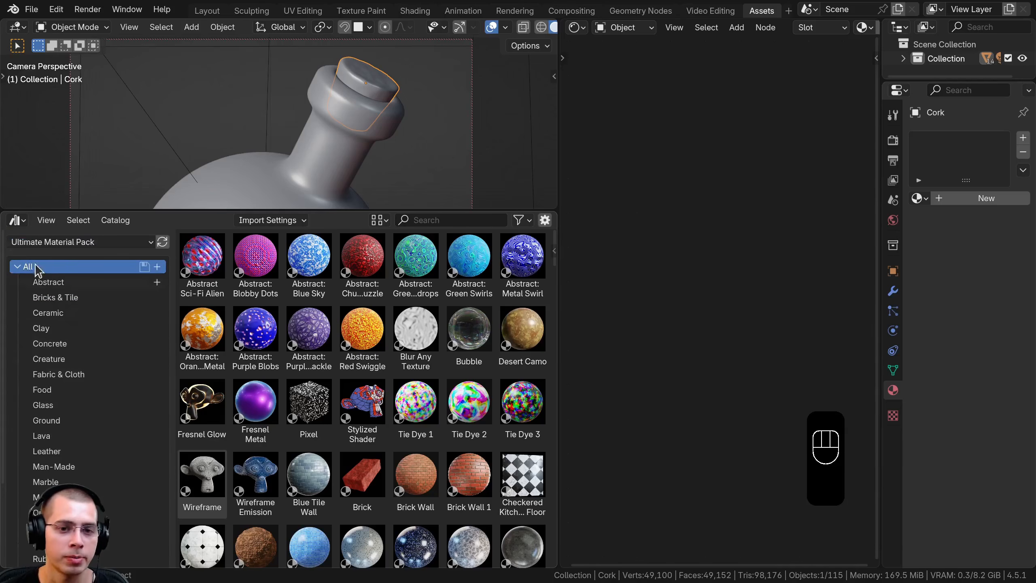
# Search the material library for "cork" and apply the Agglomerated Cork material to the cork
pyautogui.click(418, 220)
pyautogui.write('cork')
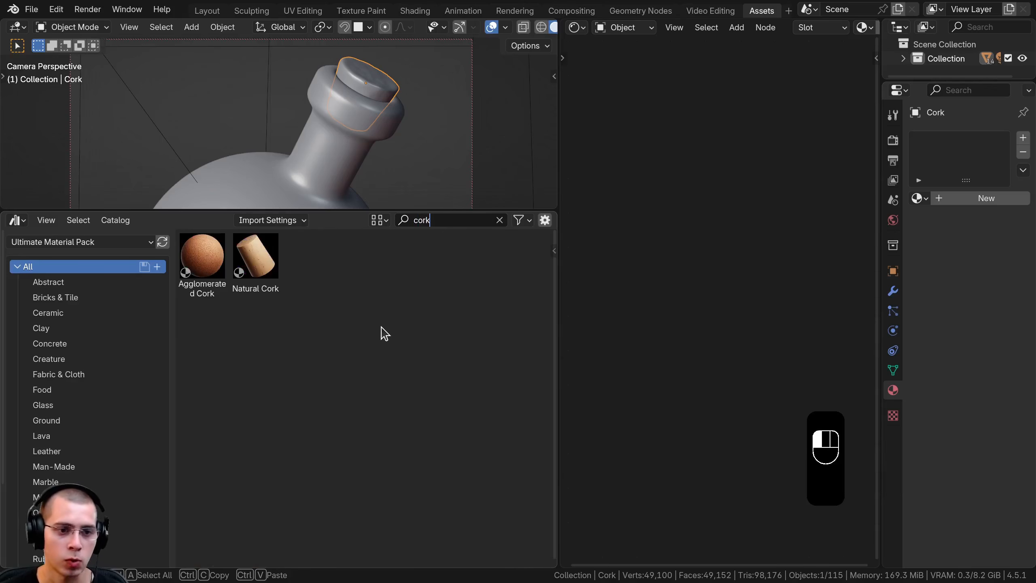
pyautogui.press('Return')
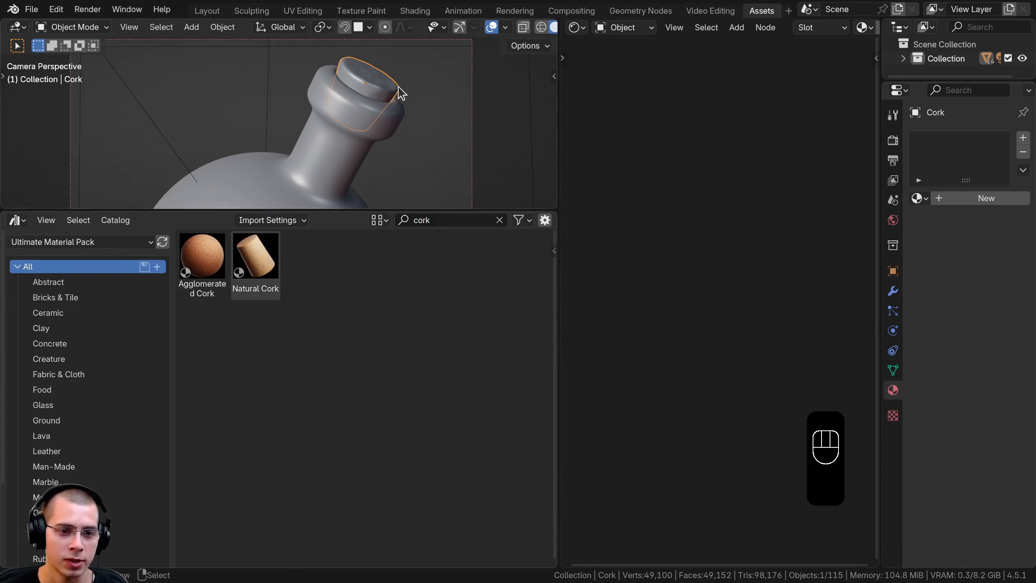
pyautogui.scroll(4, 393, 93)
pyautogui.moveTo(205, 256); pyautogui.dragTo(443, 76)
# Enlarge the 3D viewport and show the cork up close with rendered shading
pyautogui.moveTo(327, 211); pyautogui.dragTo(327, 369)
pyautogui.keyDown('shift'); pyautogui.moveTo(327, 153); pyautogui.dragTo(237, 41, button='middle'); pyautogui.keyUp('shift')
pyautogui.keyDown('shift'); pyautogui.moveTo(385, 151); pyautogui.dragTo(377, 91, button='middle'); pyautogui.keyUp('shift')
pyautogui.scroll(2, 347, 180)
pyautogui.keyDown('shift'); pyautogui.moveTo(347, 180); pyautogui.dragTo(330, 163, button='middle'); pyautogui.keyUp('shift')
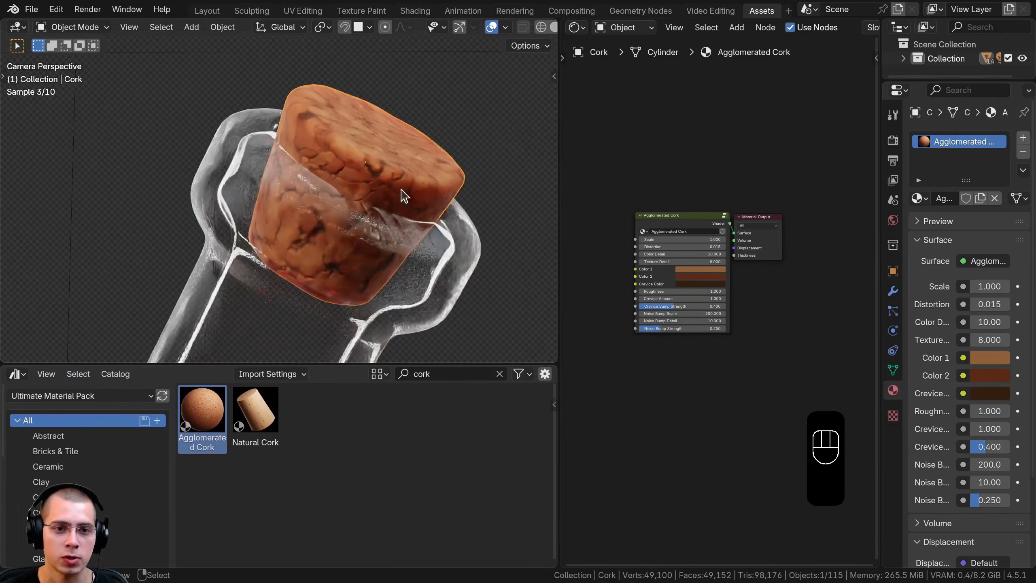
# Try out different Scale and Distortion values on the Agglomerated Cork material, cancelling each change
pyautogui.scroll(4, 673, 204)
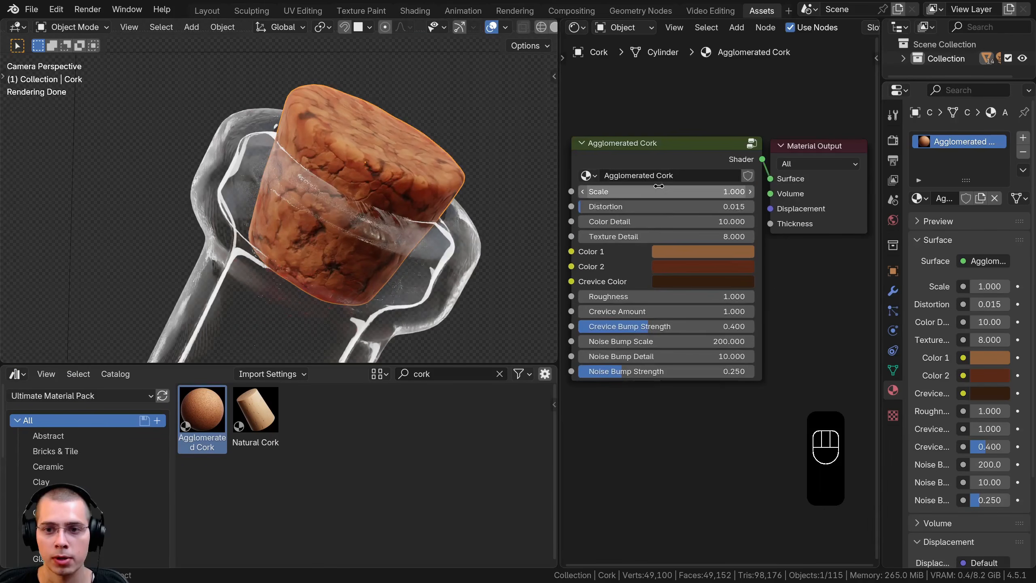
pyautogui.moveTo(659, 188); pyautogui.dragTo(734, 188)
pyautogui.rightClick(734, 188)
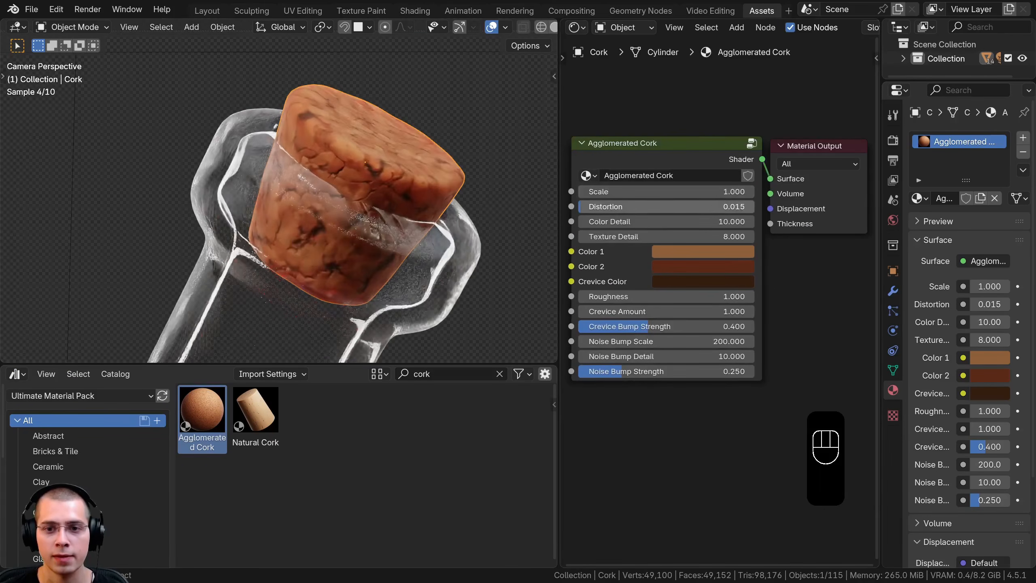
pyautogui.moveTo(659, 206); pyautogui.dragTo(665, 207)
pyautogui.rightClick(665, 206)
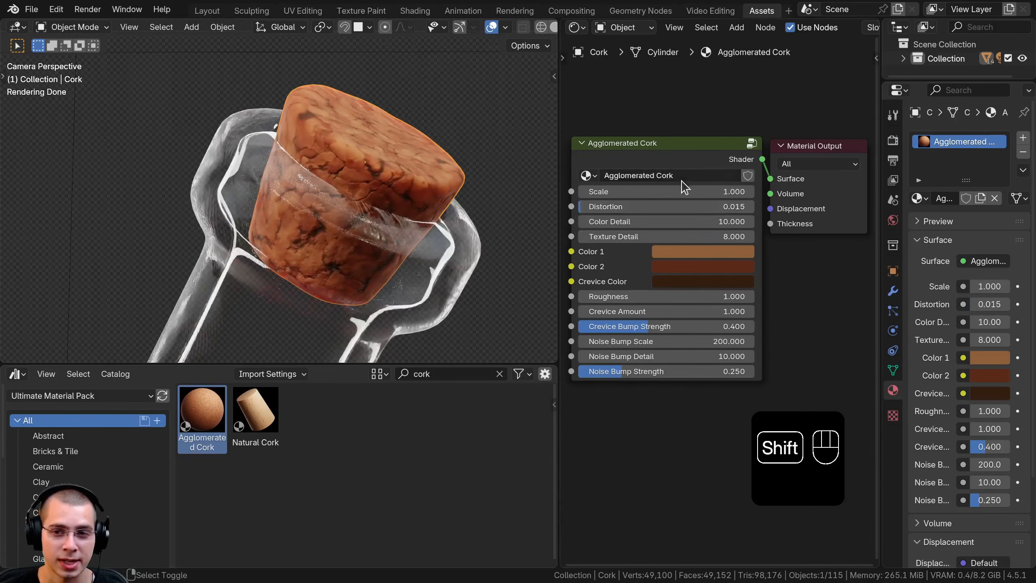
pyautogui.keyDown('shift'); pyautogui.moveTo(683, 191); pyautogui.dragTo(714, 191); pyautogui.keyUp('shift')
pyautogui.rightClick(714, 191)
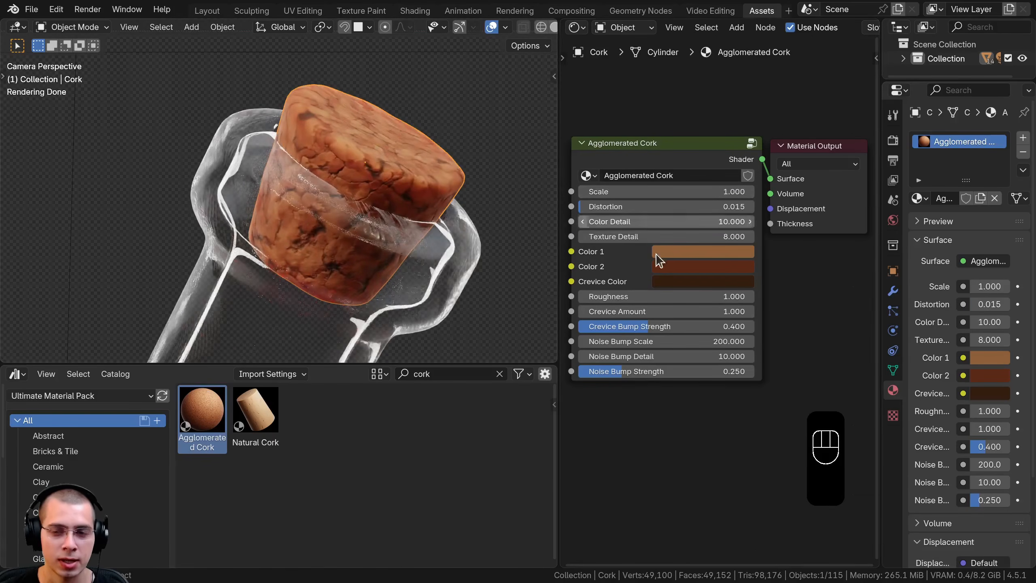
# Try a green Color 1 on the Agglomerated Cork material and cancel the color change
pyautogui.click(685, 252)
pyautogui.moveTo(724, 71); pyautogui.dragTo(702, 75)
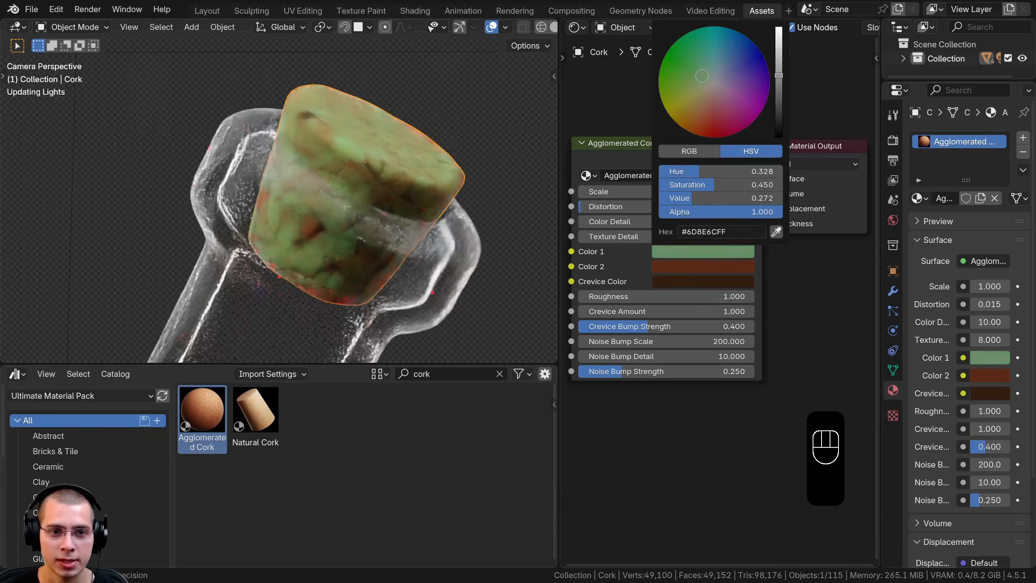
pyautogui.rightClick(701, 75)
pyautogui.scroll(-1, 633, 274)
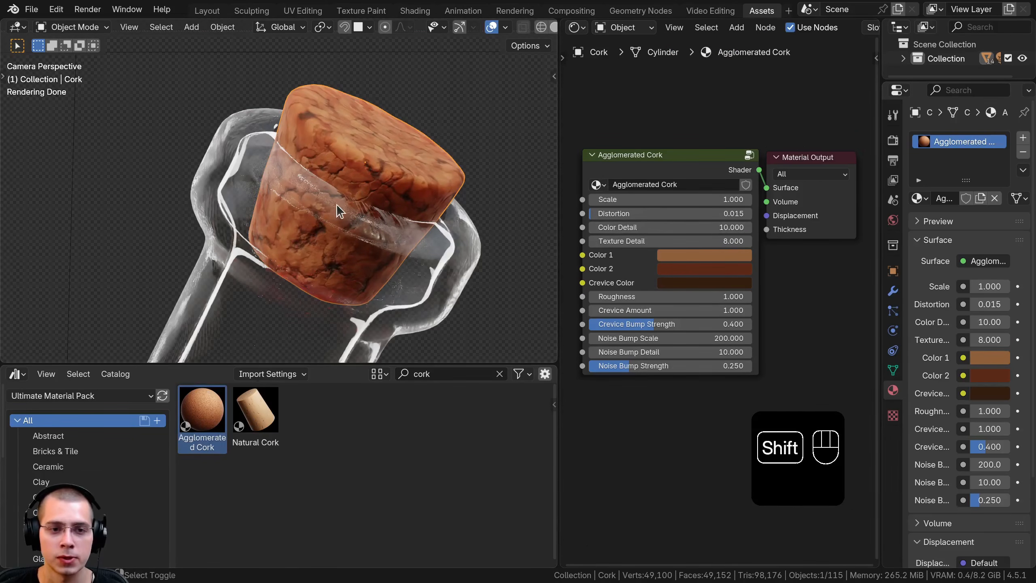
pyautogui.keyDown('shift'); pyautogui.moveTo(337, 204); pyautogui.dragTo(341, 204, button='middle'); pyautogui.keyUp('shift')
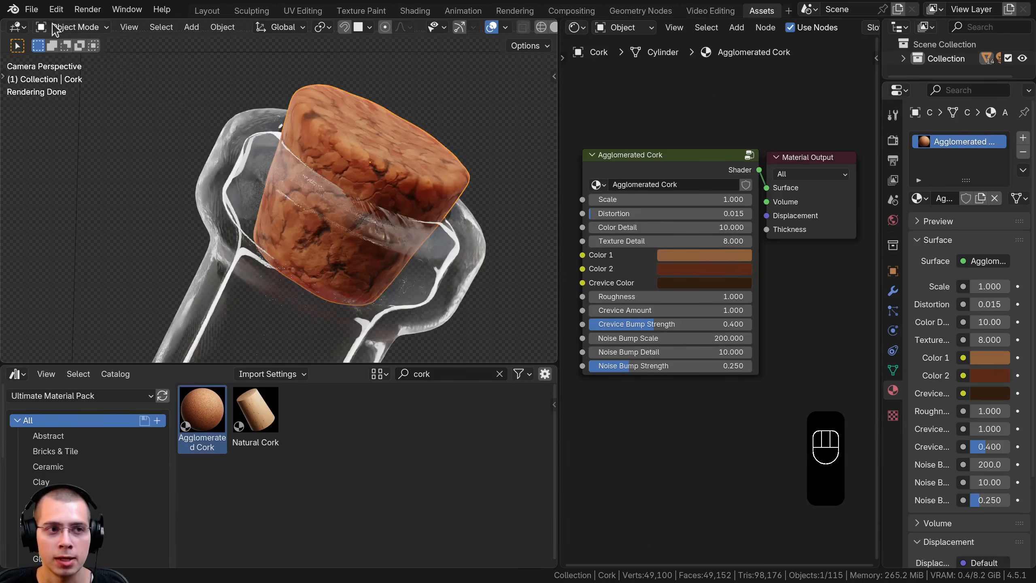
# Browse Procedural Cork Materials.blend for the Agglomerated Cork material, leave without appending it, and check the cork's list of available materials
pyautogui.click(36, 12)
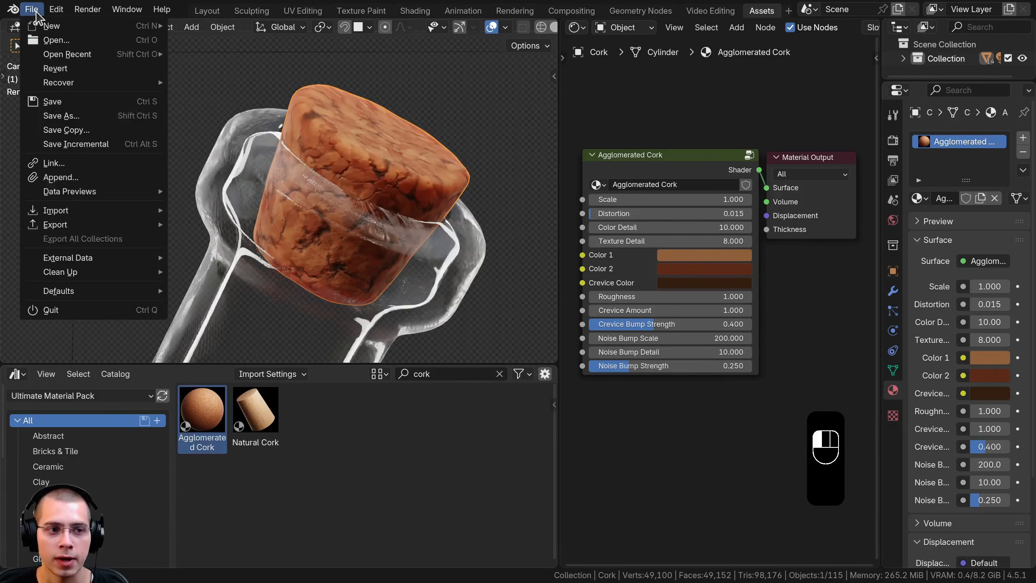
pyautogui.click(80, 179)
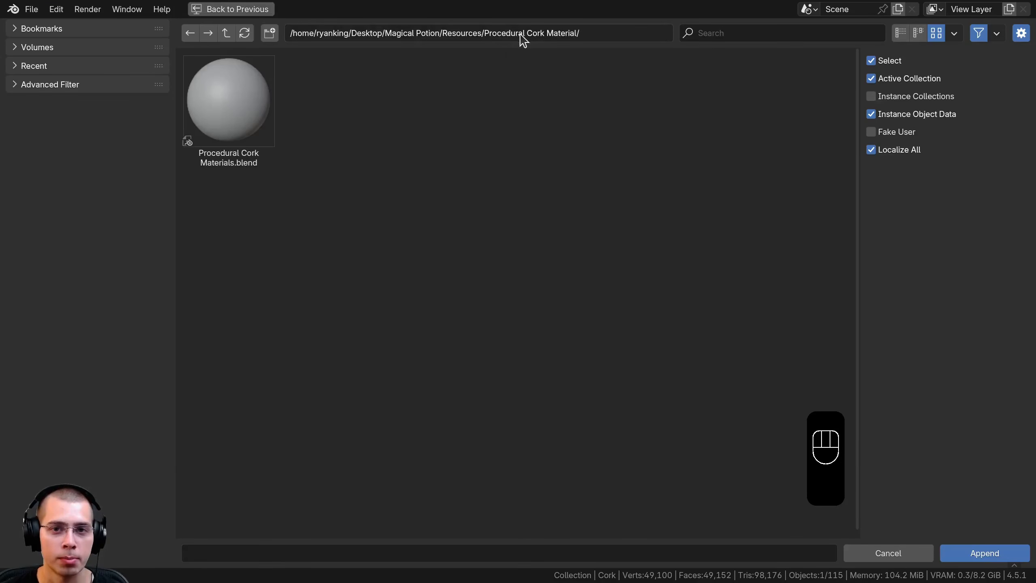
pyautogui.doubleClick(241, 84)
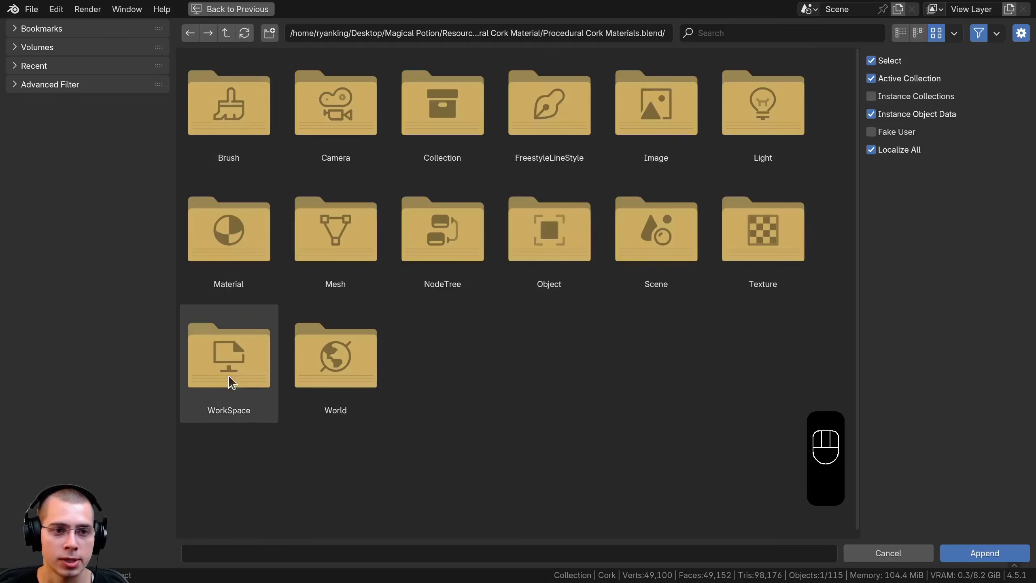
pyautogui.doubleClick(241, 253)
pyautogui.click(230, 120)
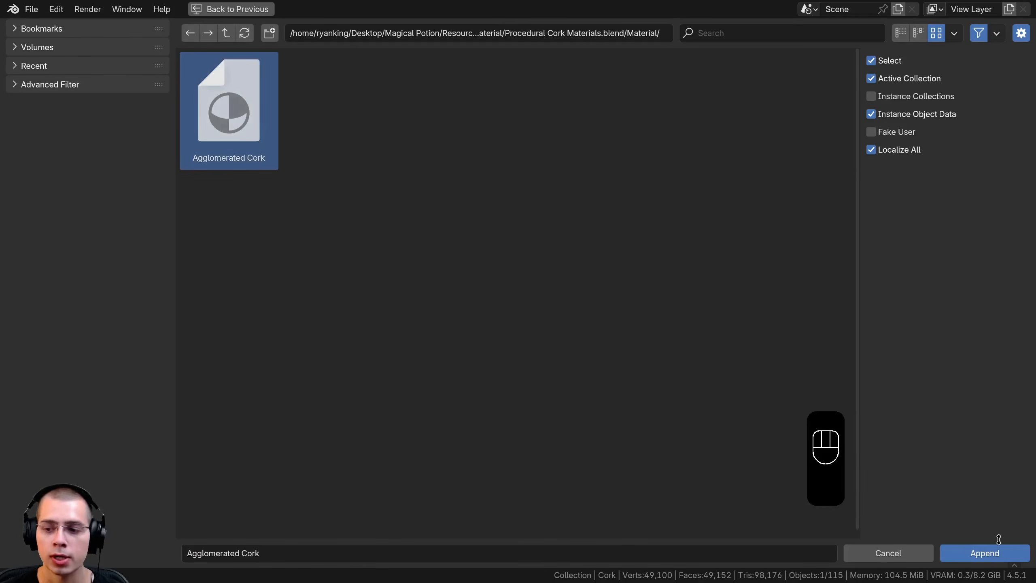
pyautogui.click(231, 9)
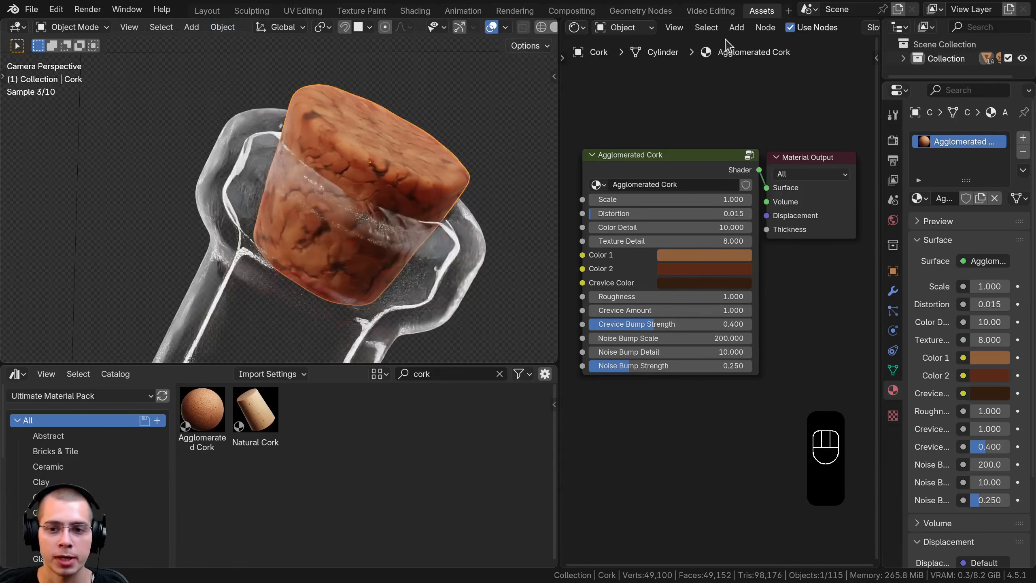
pyautogui.click(917, 199)
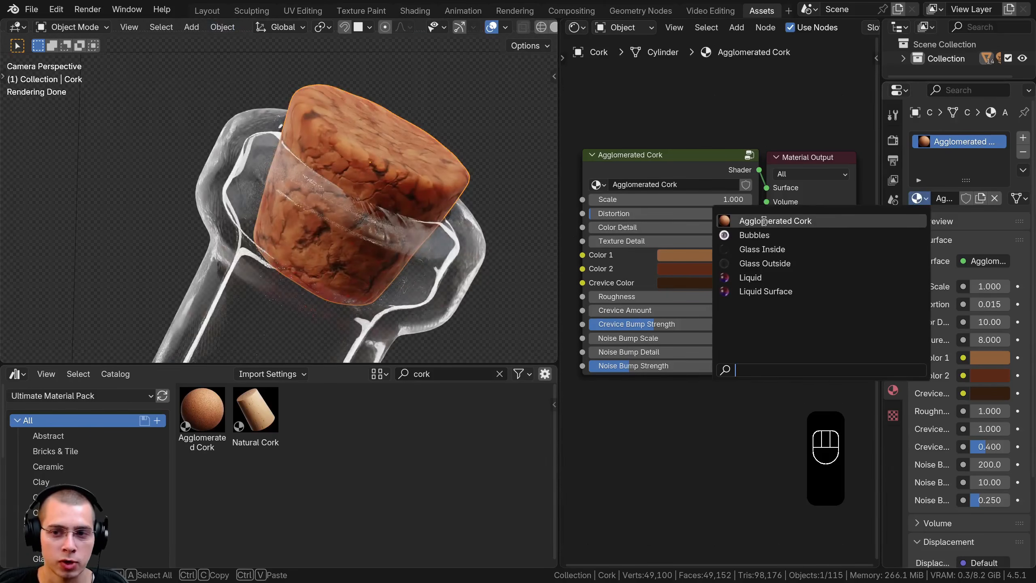
pyautogui.click(736, 90)
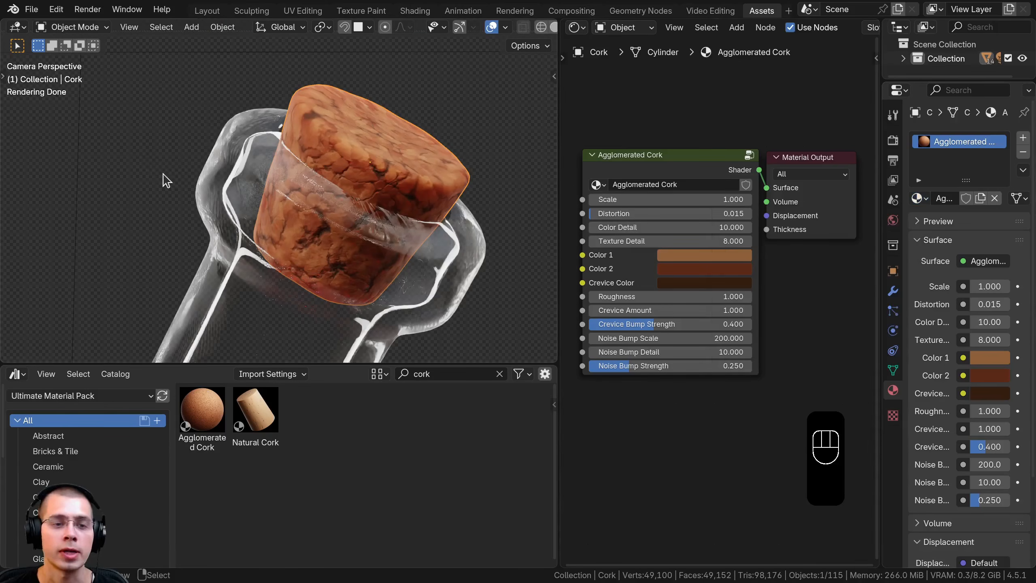
# Bring the whole potion bottle back into view, switch to the Layout workspace and deselect all objects
pyautogui.scroll(-10, 167, 181)
pyautogui.keyDown('shift'); pyautogui.moveTo(288, 221); pyautogui.dragTo(322, 150, button='middle'); pyautogui.keyUp('shift')
pyautogui.scroll(3, 322, 149)
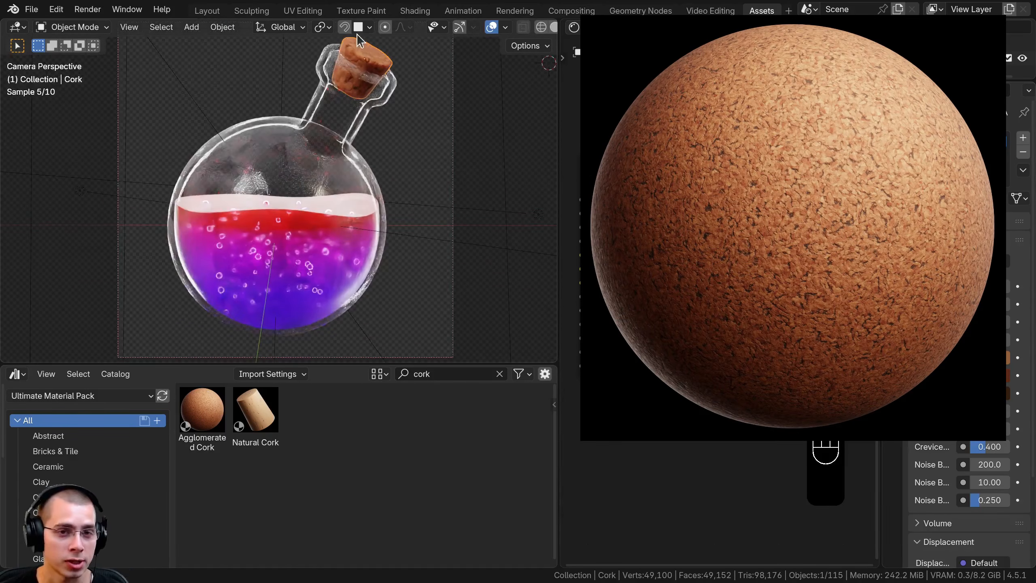
pyautogui.keyDown('shift'); pyautogui.moveTo(319, 75); pyautogui.dragTo(320, 89, button='middle'); pyautogui.keyUp('shift')
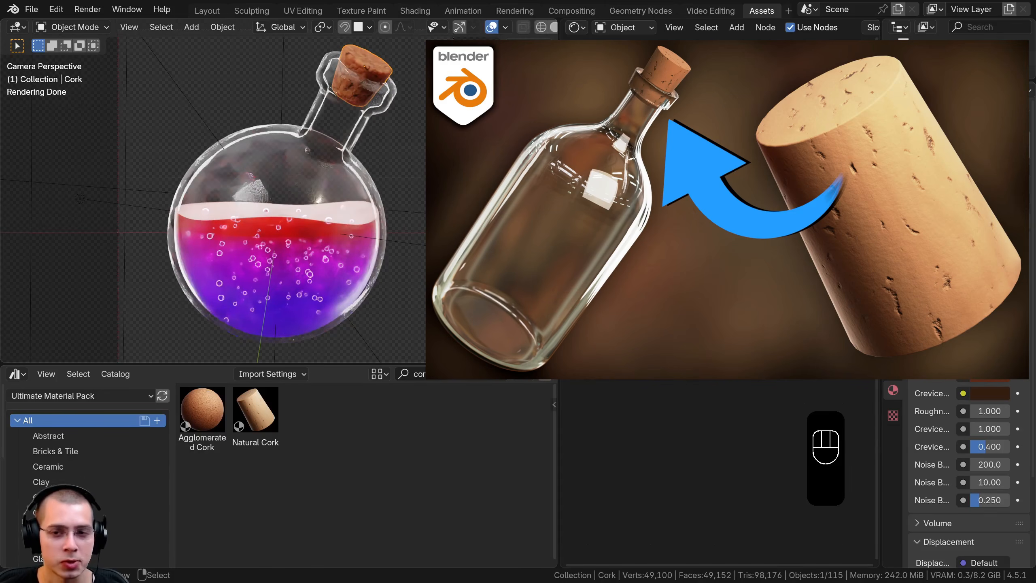
pyautogui.scroll(3, 720, 245)
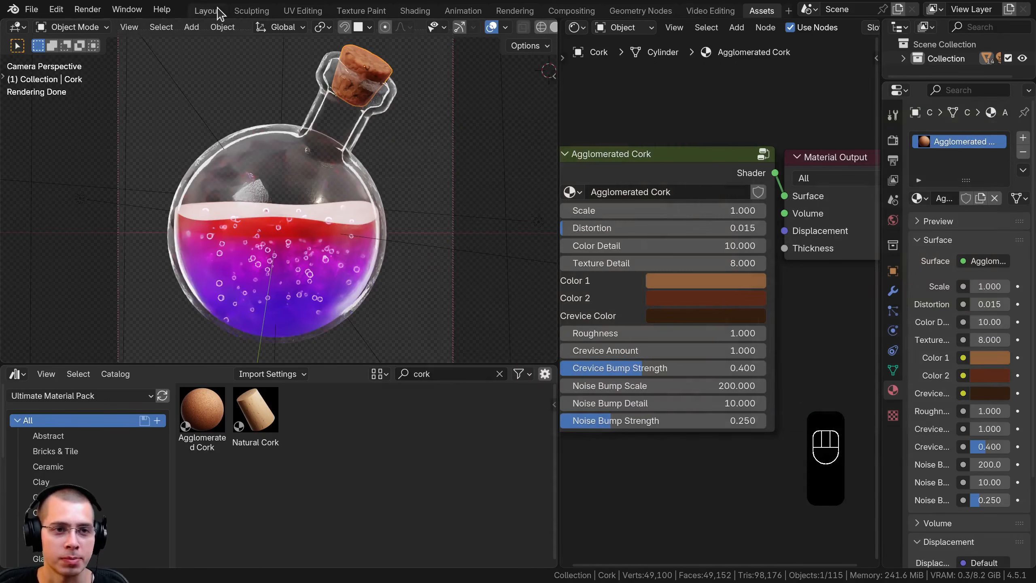
pyautogui.click(207, 11)
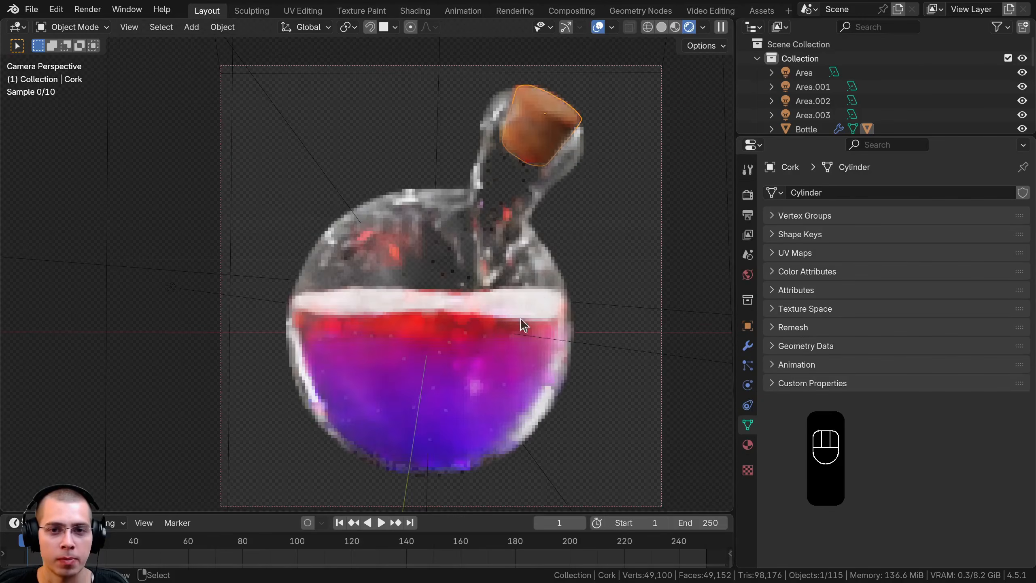
pyautogui.press('a')
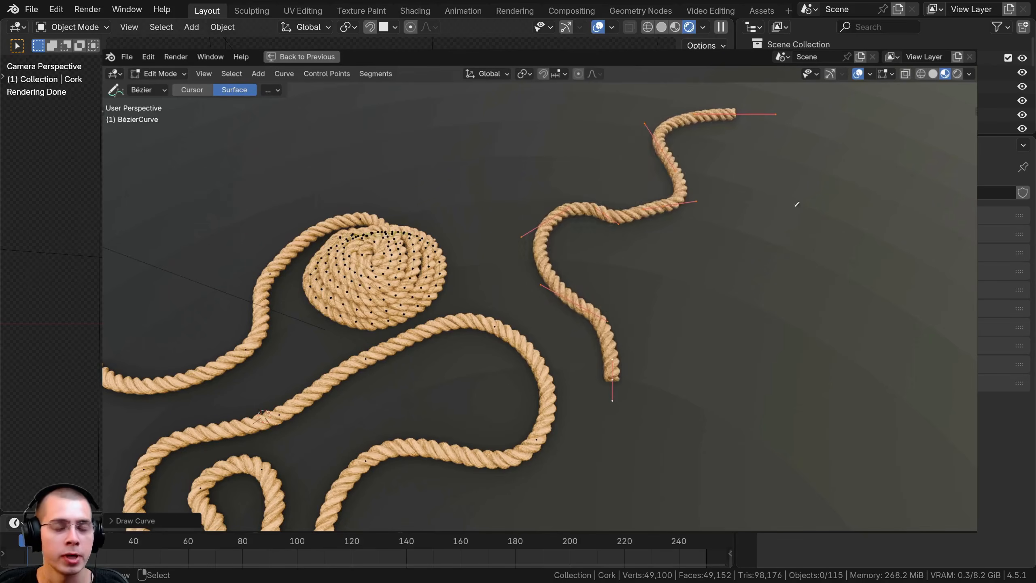
pyautogui.moveTo(833, 153); pyautogui.dragTo(717, 279)
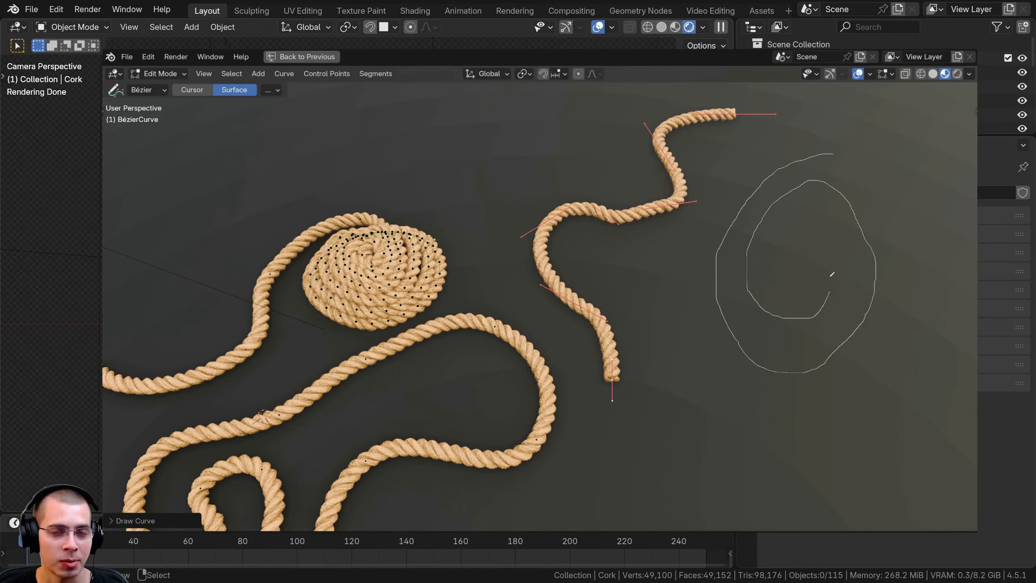
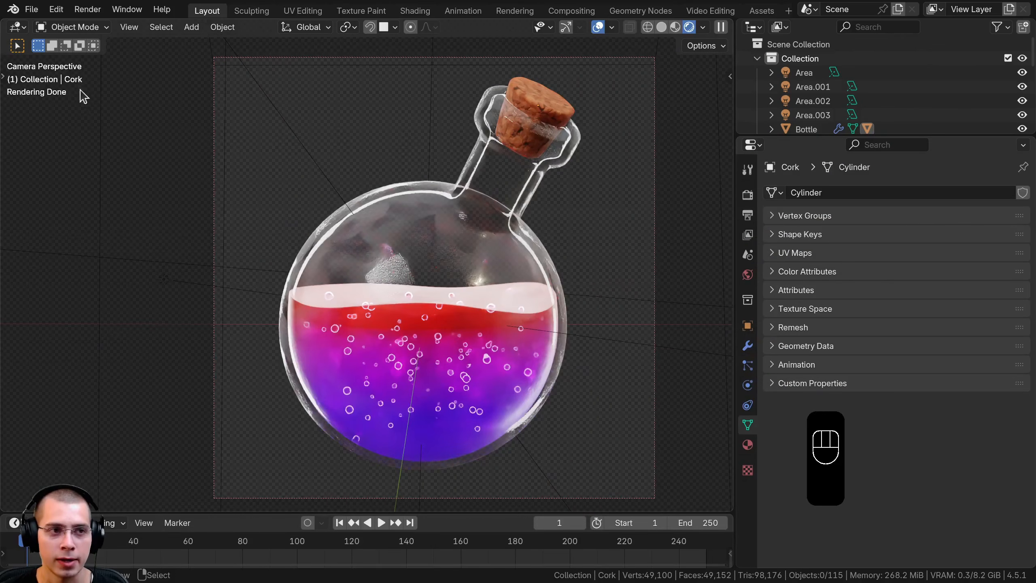
# Append the Rope object from the Customizable Rope - Geometry Nodes.blend file into the scene
pyautogui.click(32, 10)
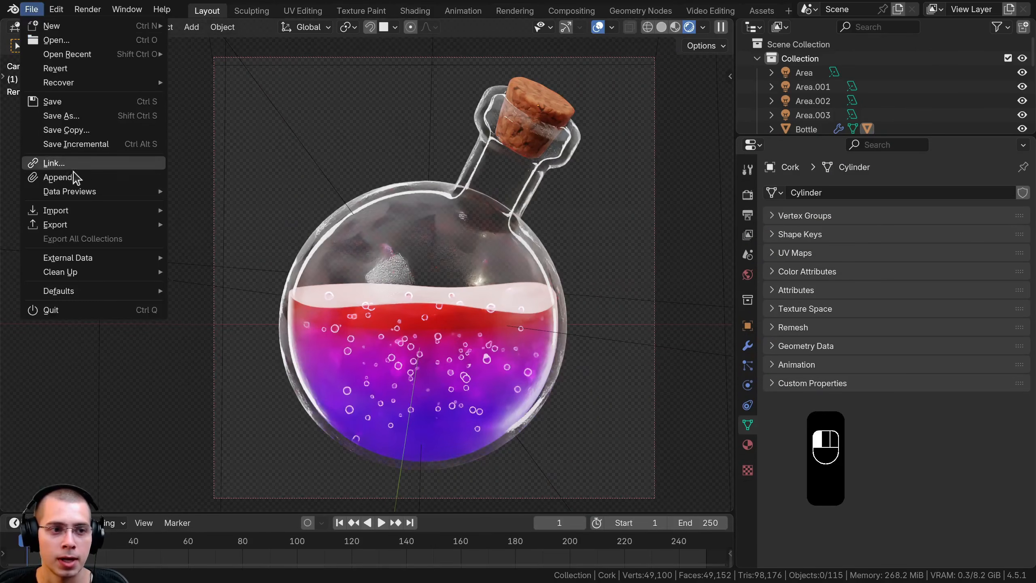
pyautogui.click(65, 178)
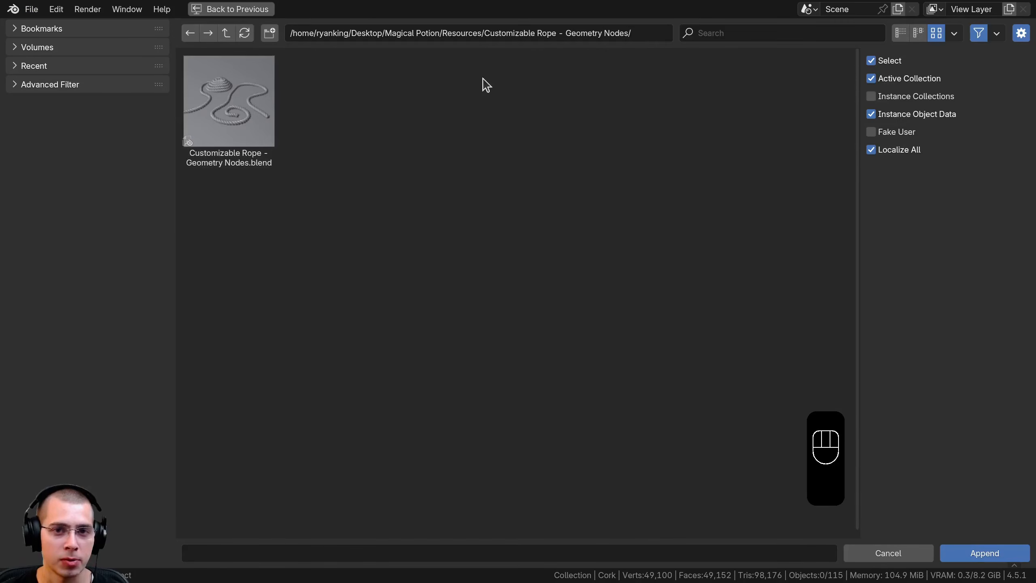
pyautogui.click(203, 96)
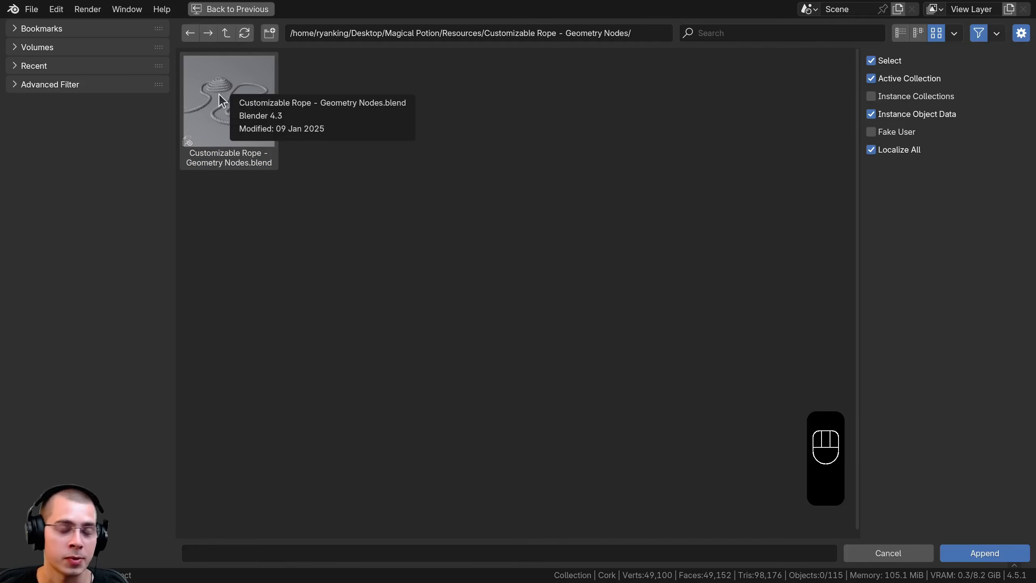
pyautogui.doubleClick(221, 98)
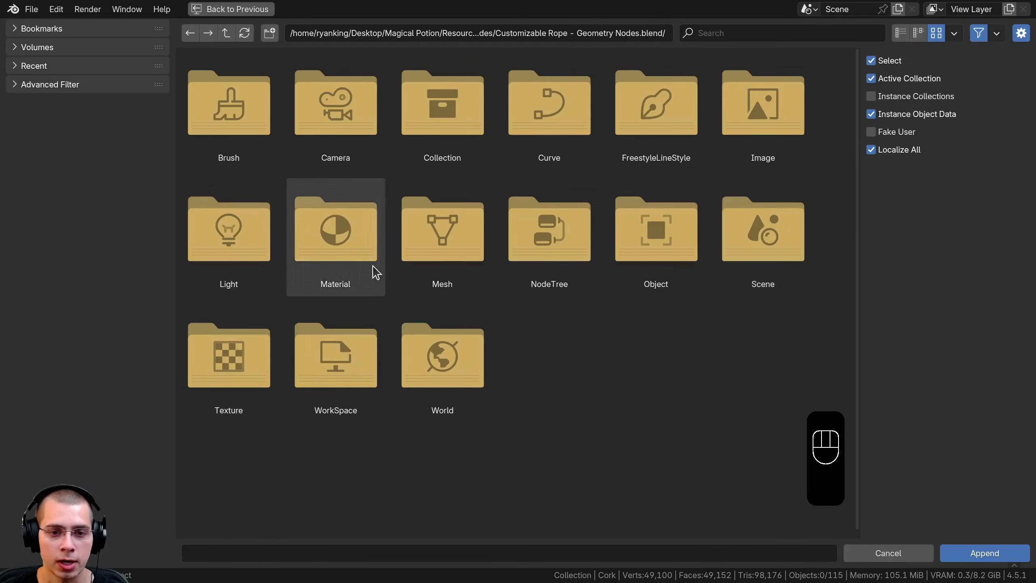
pyautogui.doubleClick(687, 263)
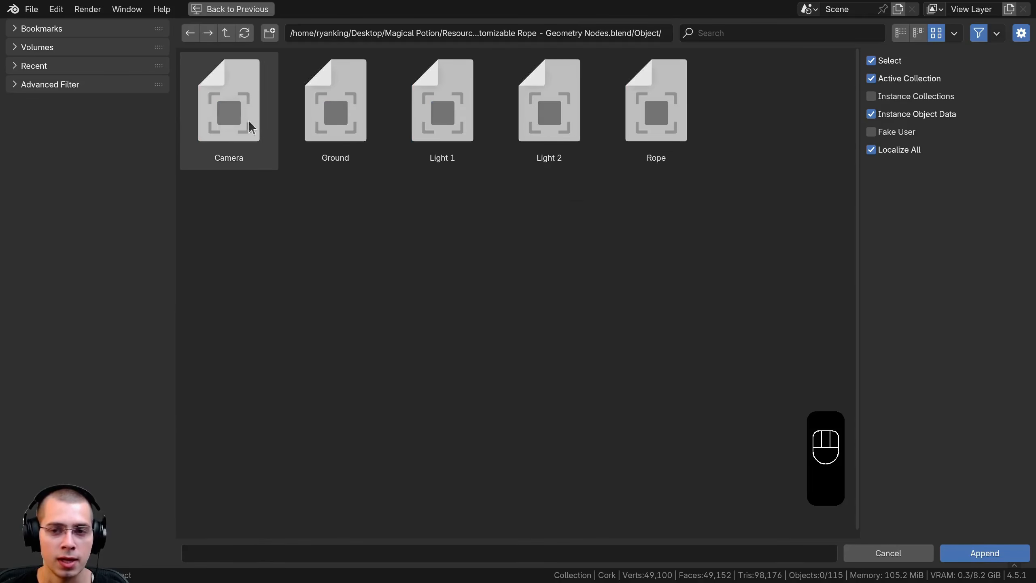
pyautogui.click(681, 110)
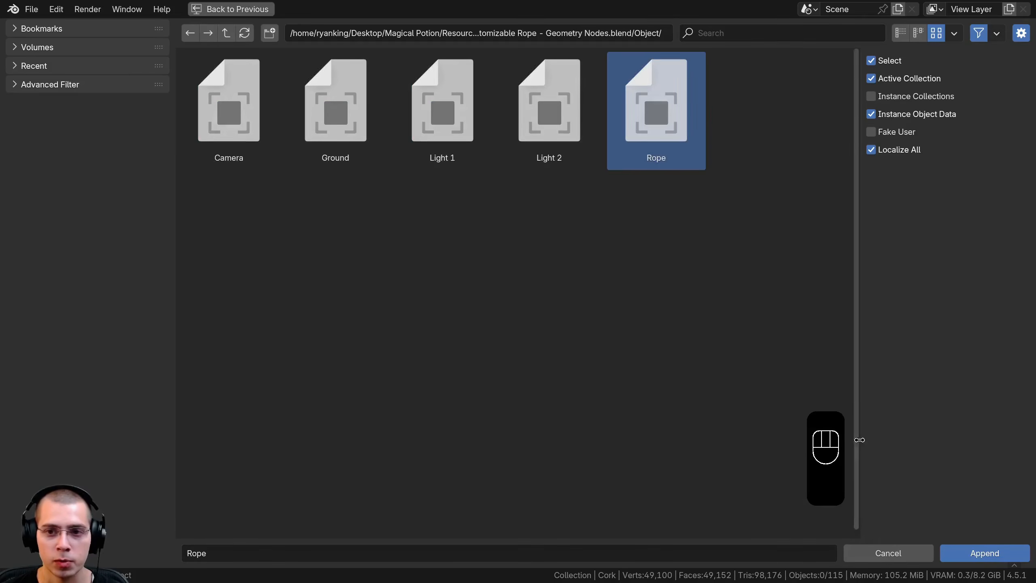
pyautogui.click(983, 553)
# Switch the viewport to solid shading and move the appended rope to a new position around the bottle
pyautogui.moveTo(372, 308); pyautogui.dragTo(245, 204, button='middle')
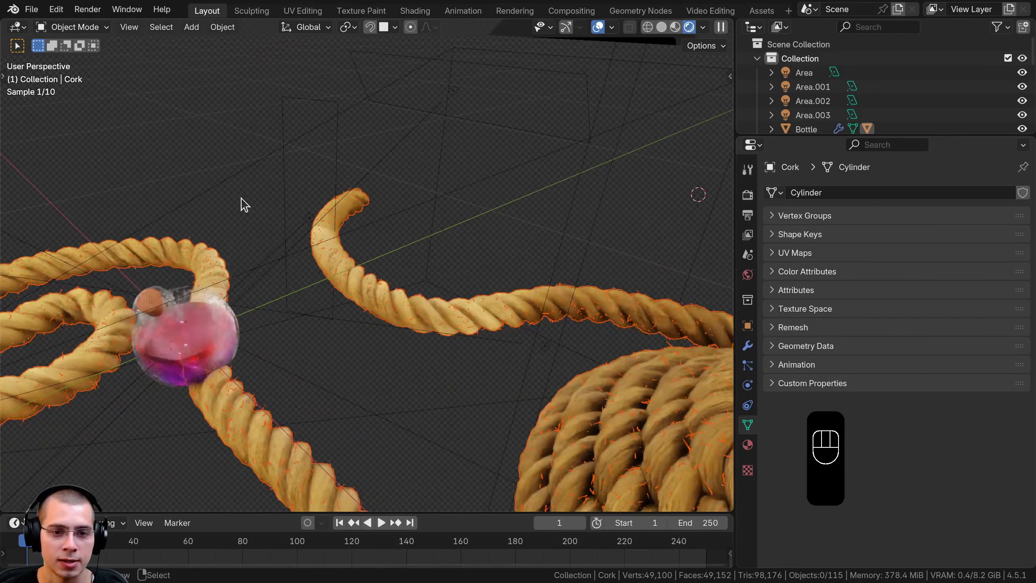
pyautogui.press('z')
pyautogui.click(486, 214)
pyautogui.scroll(-3, 492, 261)
pyautogui.scroll(1, 506, 261)
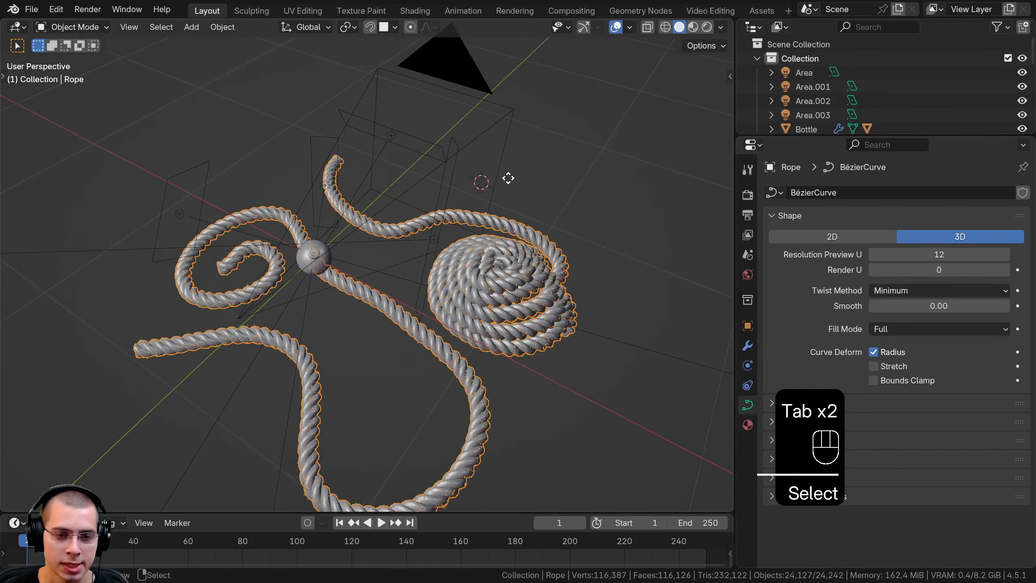
pyautogui.press('g')
pyautogui.click(512, 165)
# Delete all vertices of the coiled rope pile and of the separate curved strand beside it
pyautogui.press('Tab')
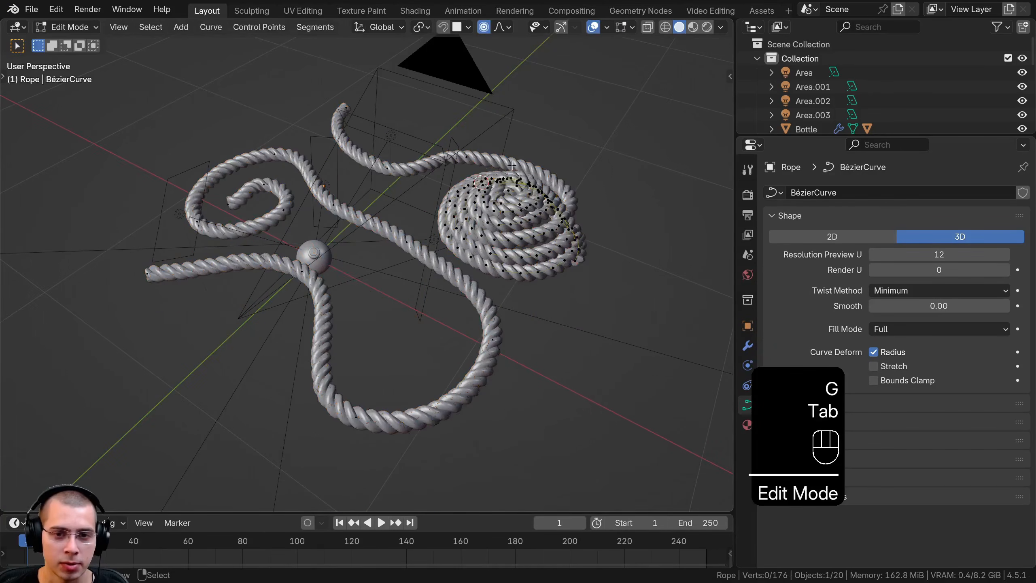
pyautogui.press('l')
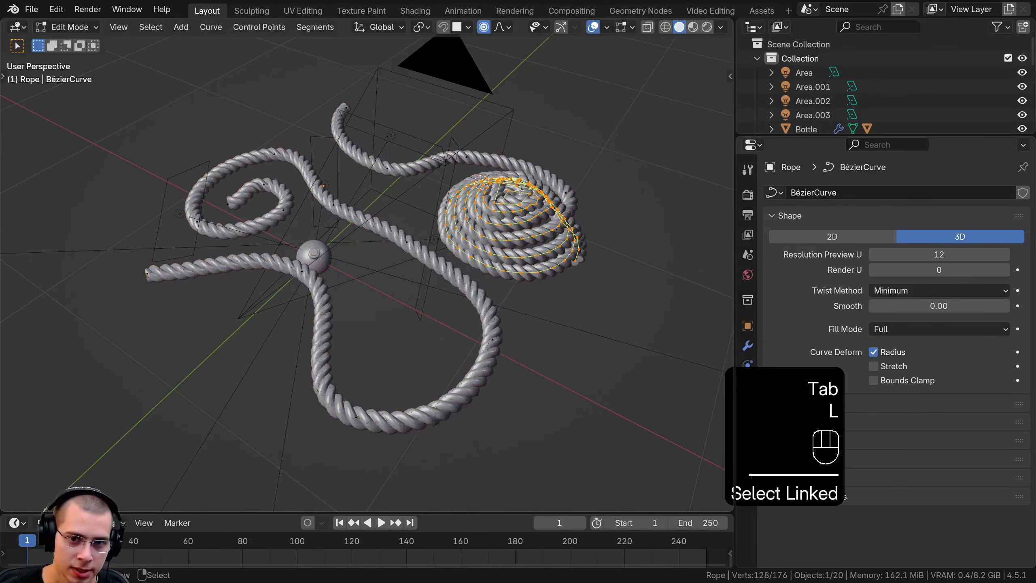
pyautogui.moveTo(520, 190); pyautogui.dragTo(457, 180, button='middle')
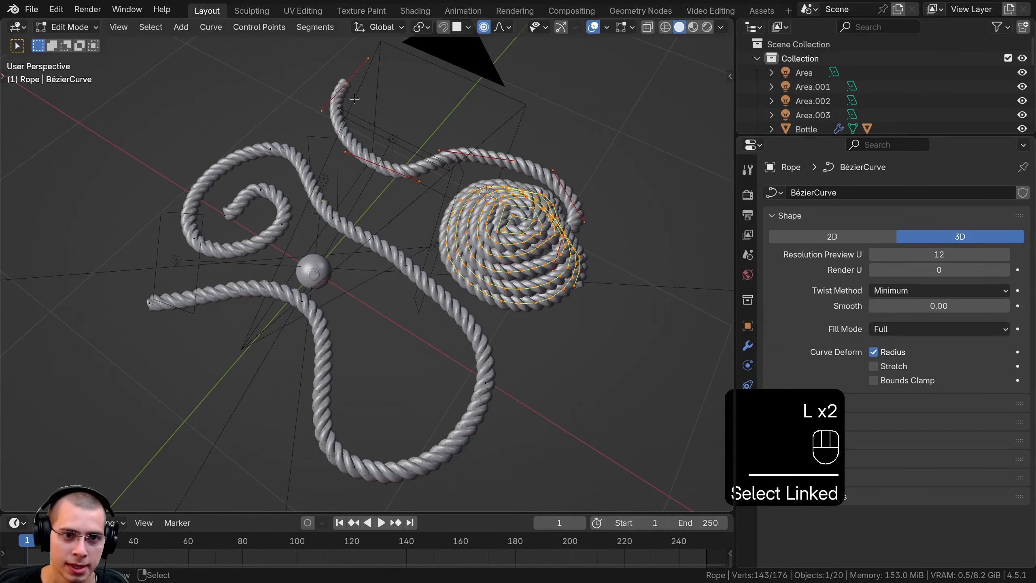
pyautogui.press('x')
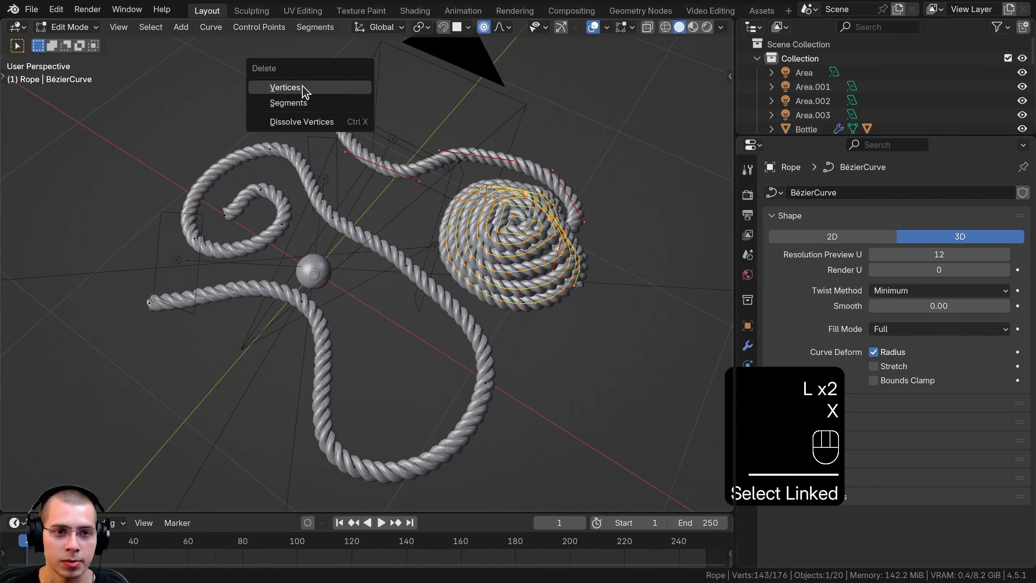
pyautogui.click(286, 87)
# Delete the vertices of the remaining rope's spiral and loose end, keeping only one short curved section
pyautogui.moveTo(203, 357); pyautogui.dragTo(81, 95, button='middle')
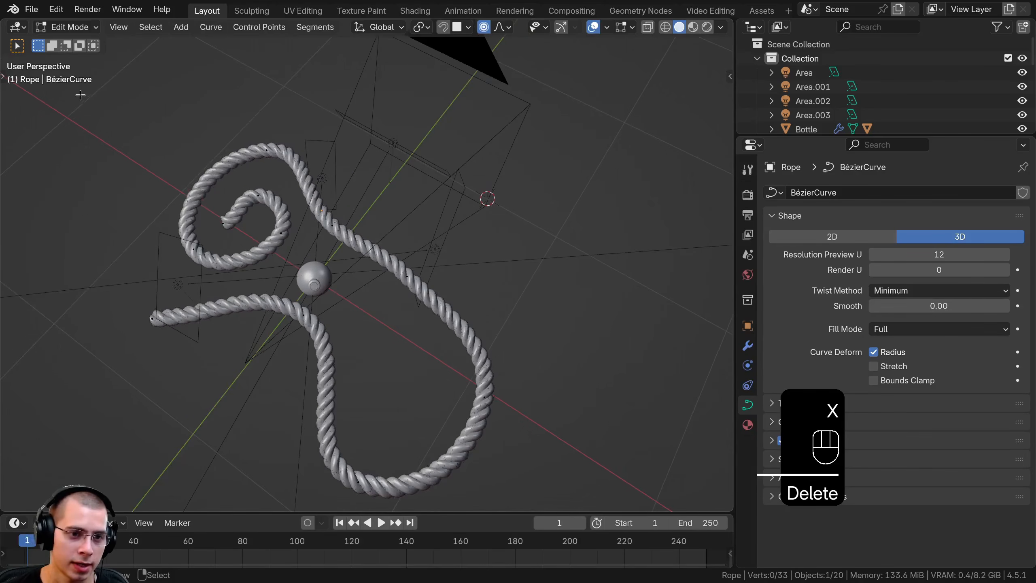
pyautogui.moveTo(72, 95); pyautogui.dragTo(404, 352)
pyautogui.press('x')
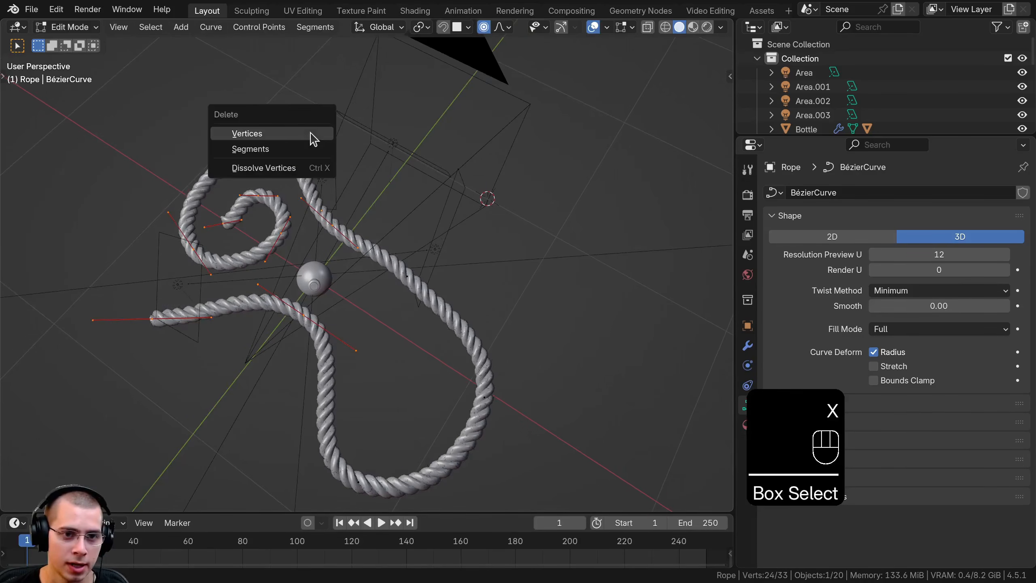
pyautogui.click(301, 133)
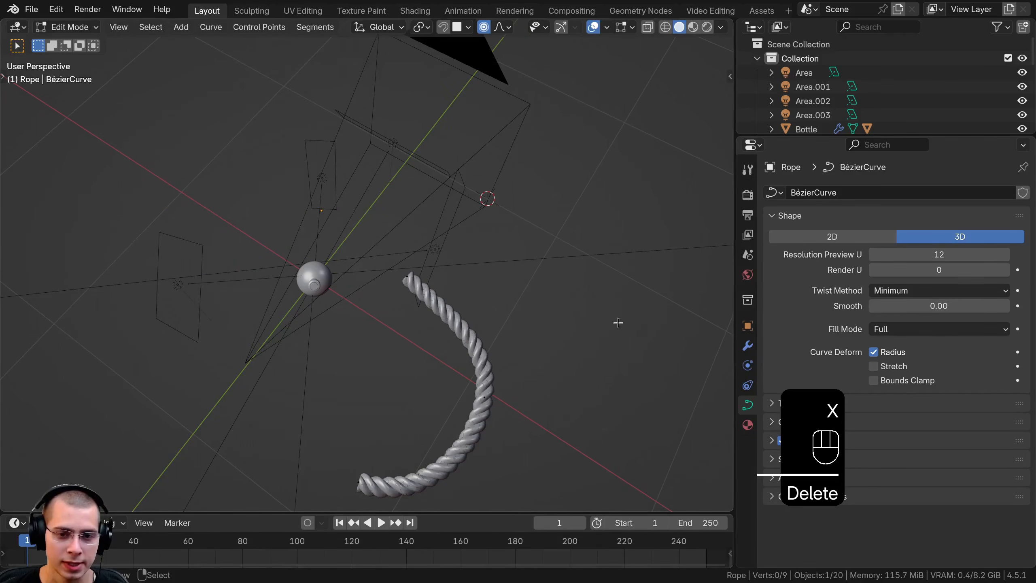
# Move the whole remaining rope curve closer to the bottle and turn off proportional editing
pyautogui.moveTo(619, 323); pyautogui.dragTo(411, 153, button='middle')
pyautogui.press('a')
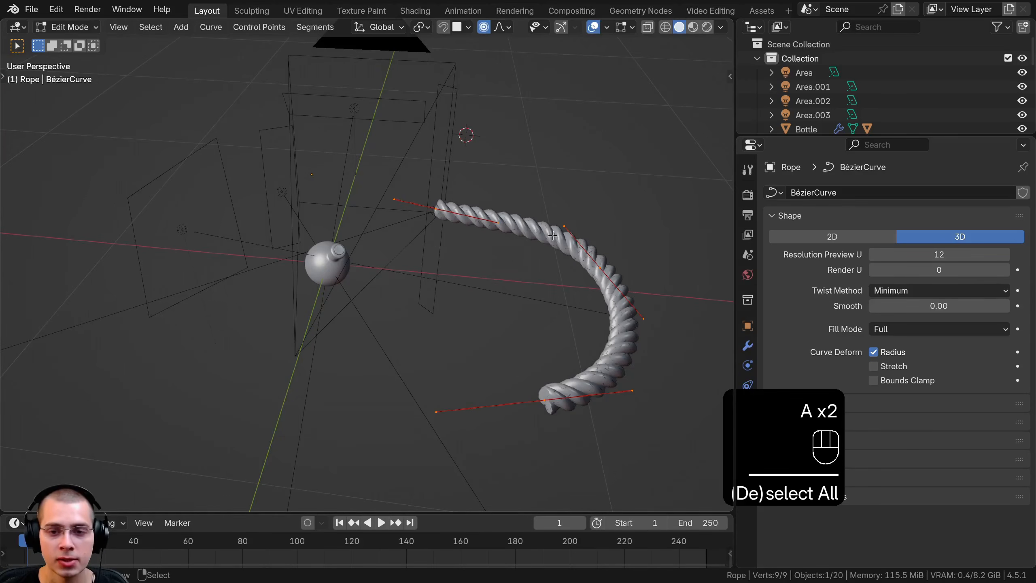
pyautogui.press('g')
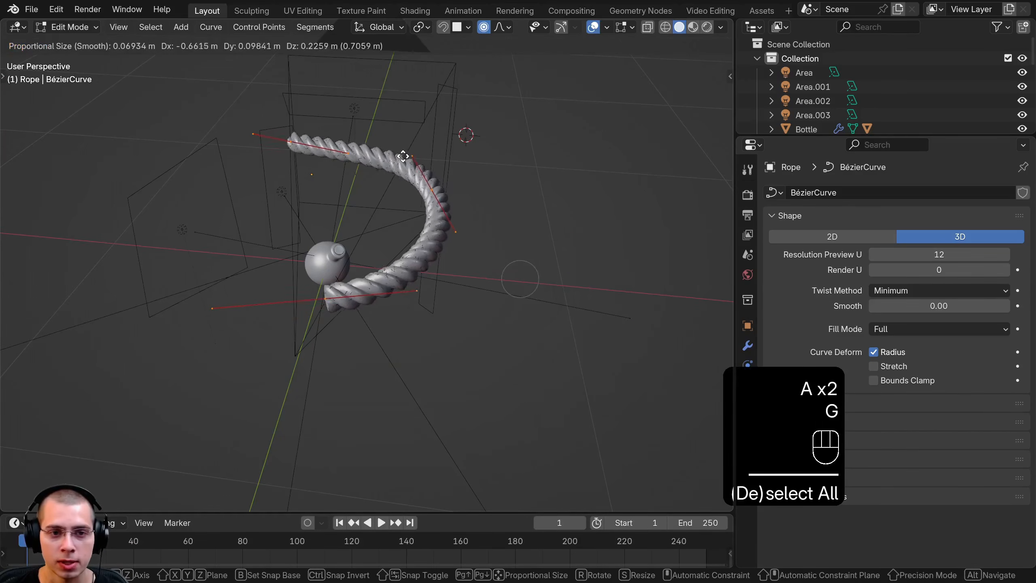
pyautogui.click(376, 147)
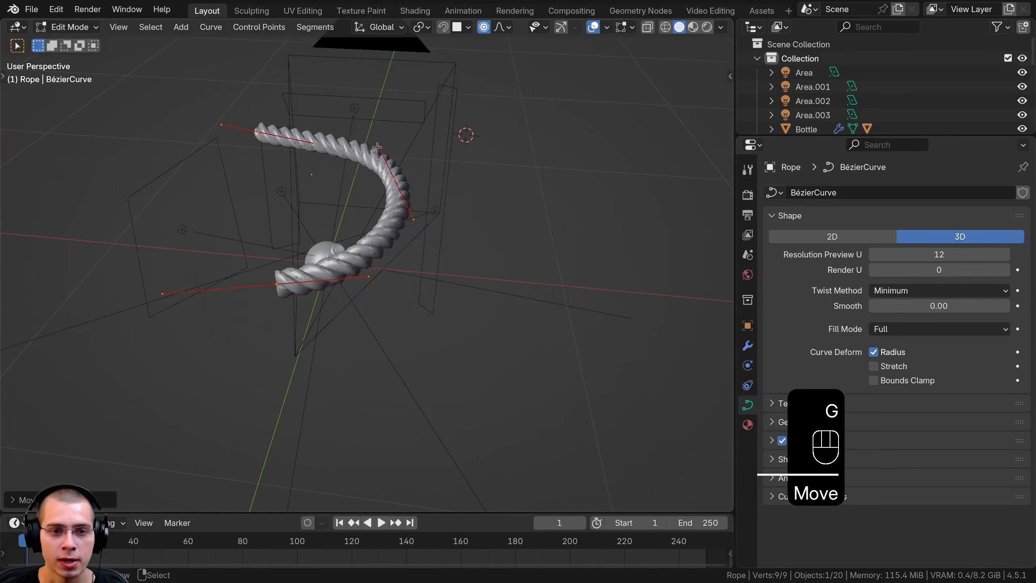
pyautogui.click(485, 31)
# Shrink the radius of all rope curve points so the rope becomes thin relative to the bottle
pyautogui.moveTo(481, 135); pyautogui.dragTo(471, 175, button='middle')
pyautogui.keyDown('shift'); pyautogui.moveTo(471, 176); pyautogui.dragTo(462, 222, button='middle'); pyautogui.keyUp('shift')
pyautogui.scroll(3, 499, 210)
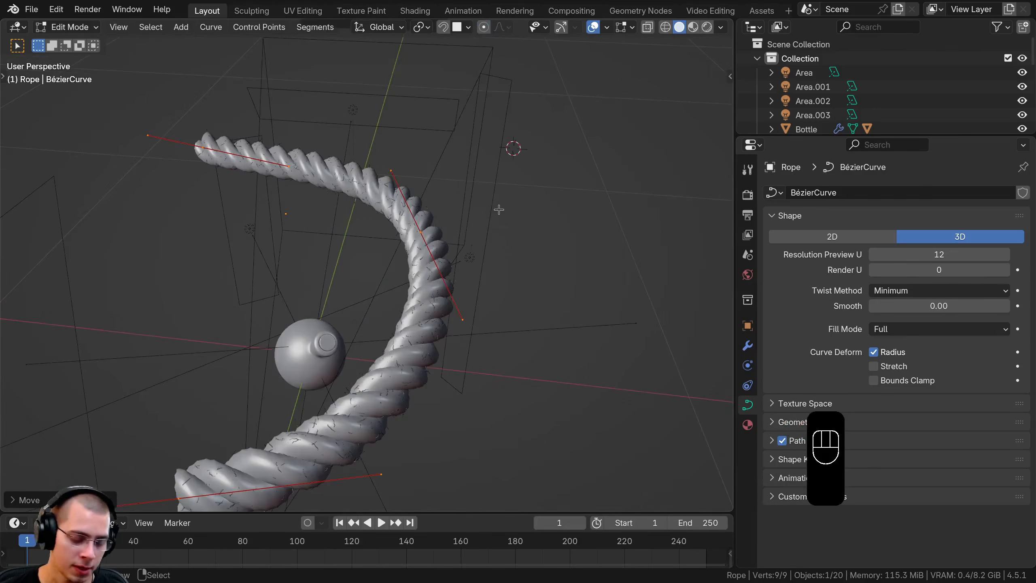
pyautogui.hotkey('alt', 's')
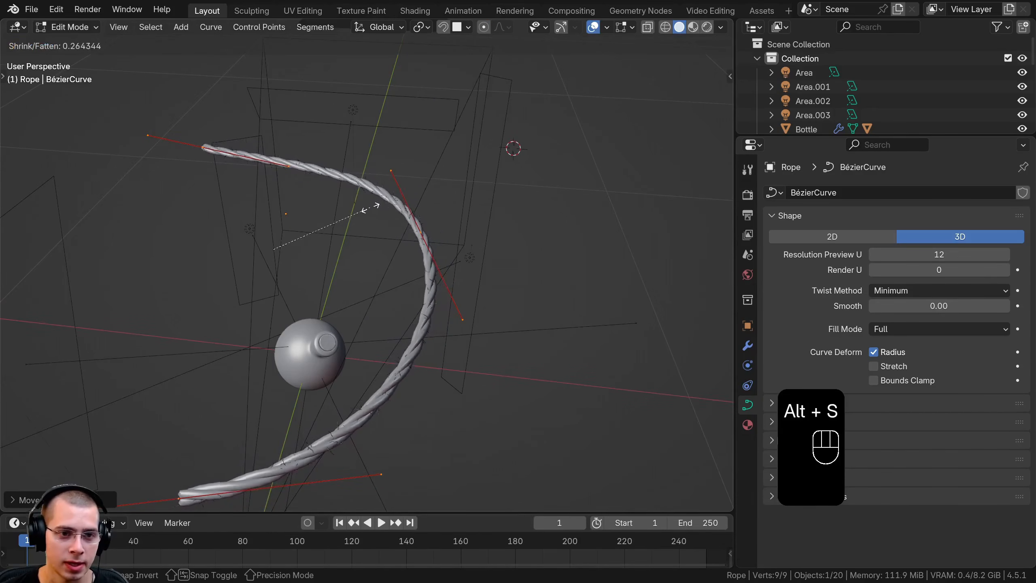
pyautogui.click(355, 210)
pyautogui.press('Tab')
pyautogui.scroll(-2, 415, 281)
pyautogui.press('Tab')
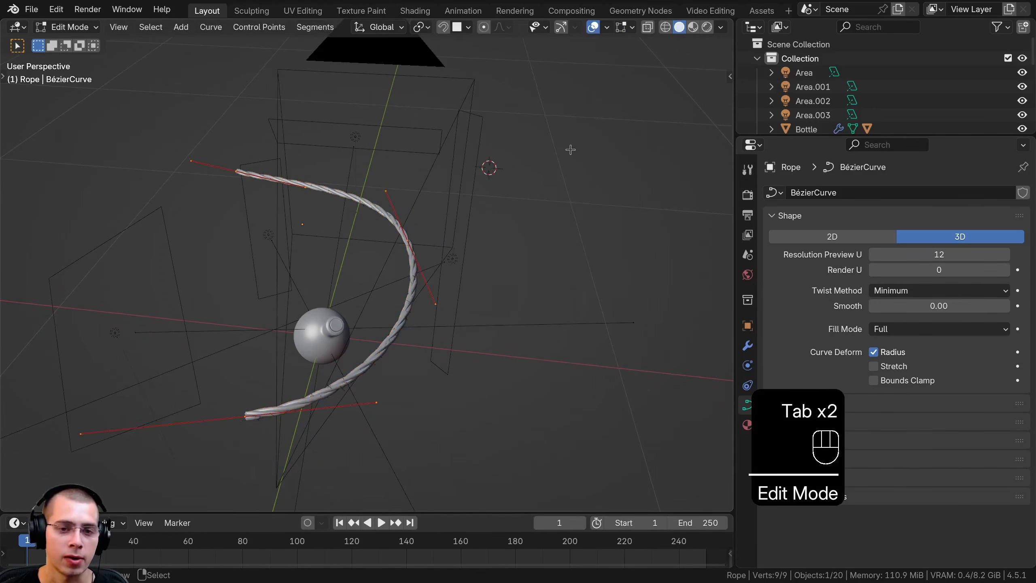
pyautogui.hotkey('alt', 's')
pyautogui.click(550, 160)
pyautogui.press('Tab')
pyautogui.scroll(2, 320, 360)
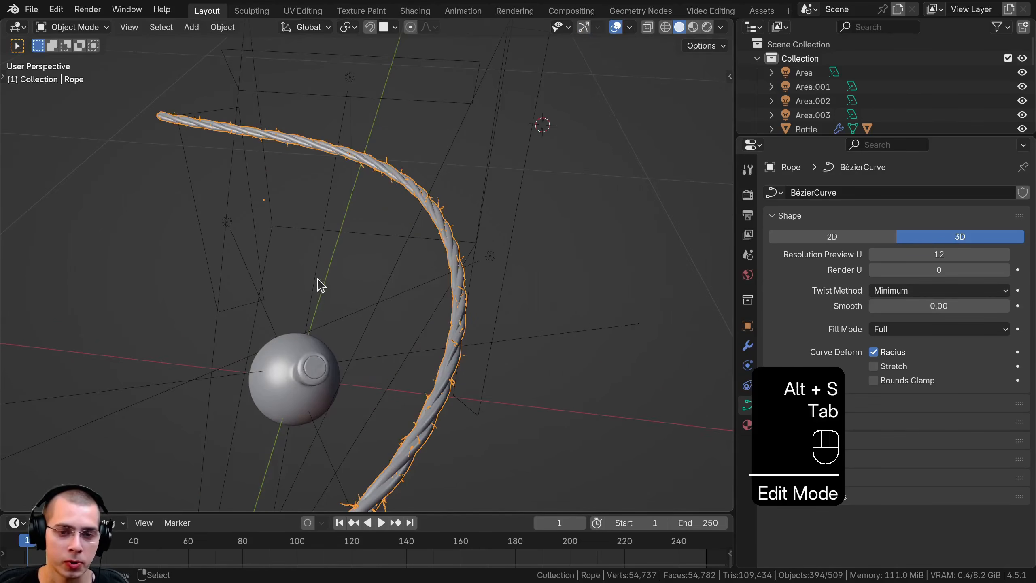
# Add a Bézier curve and move it about 1.6 m away from the bottle
pyautogui.moveTo(372, 301); pyautogui.dragTo(440, 246, button='middle')
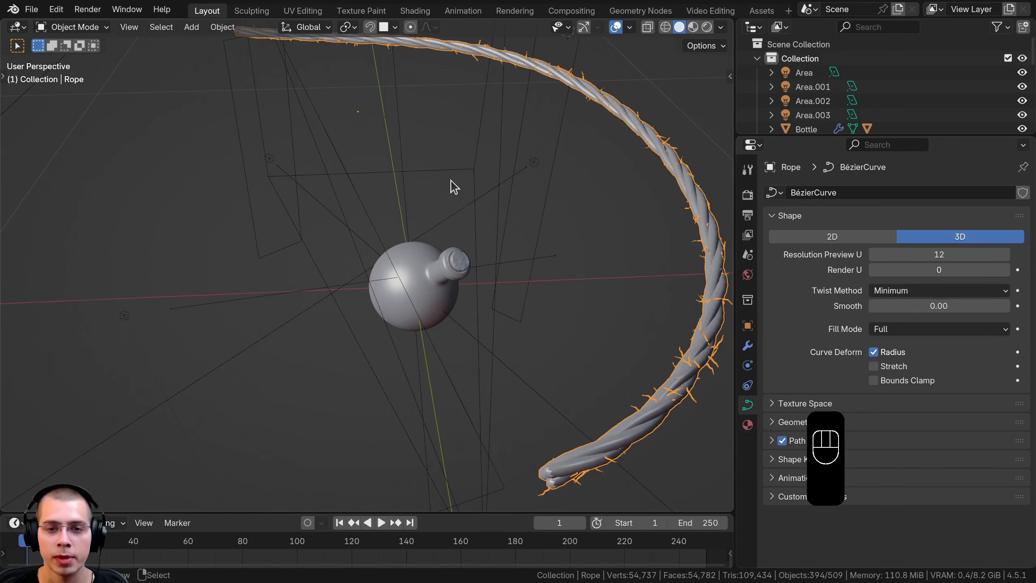
pyautogui.hotkey('shift', 'a')
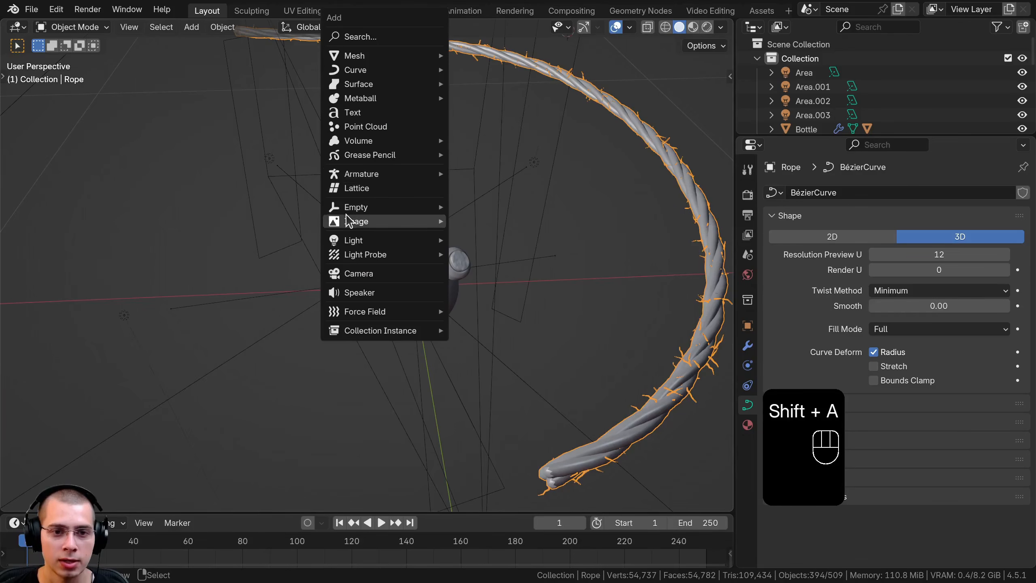
pyautogui.moveTo(369, 70)
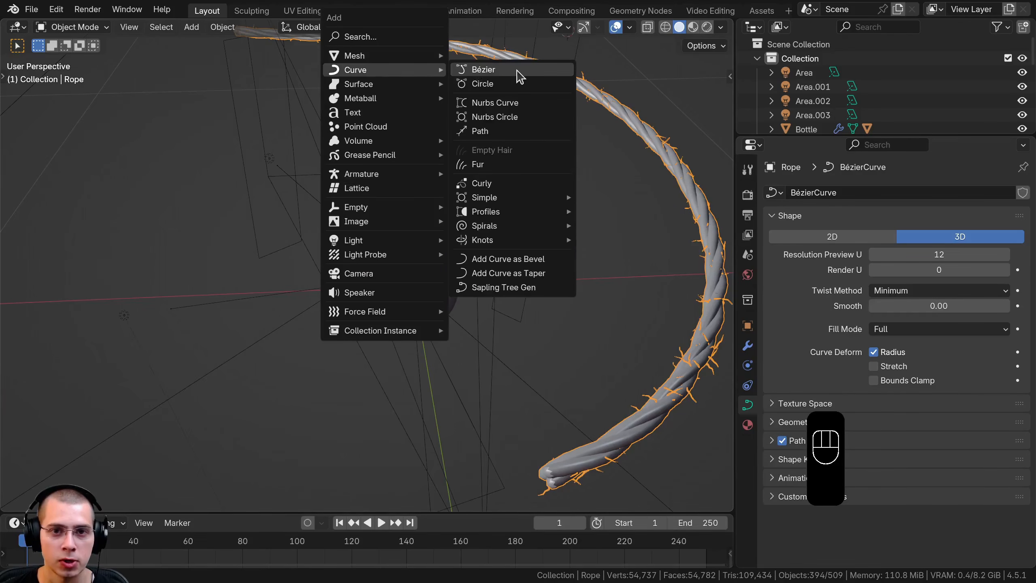
pyautogui.click(506, 71)
pyautogui.scroll(-4, 489, 236)
pyautogui.press('g')
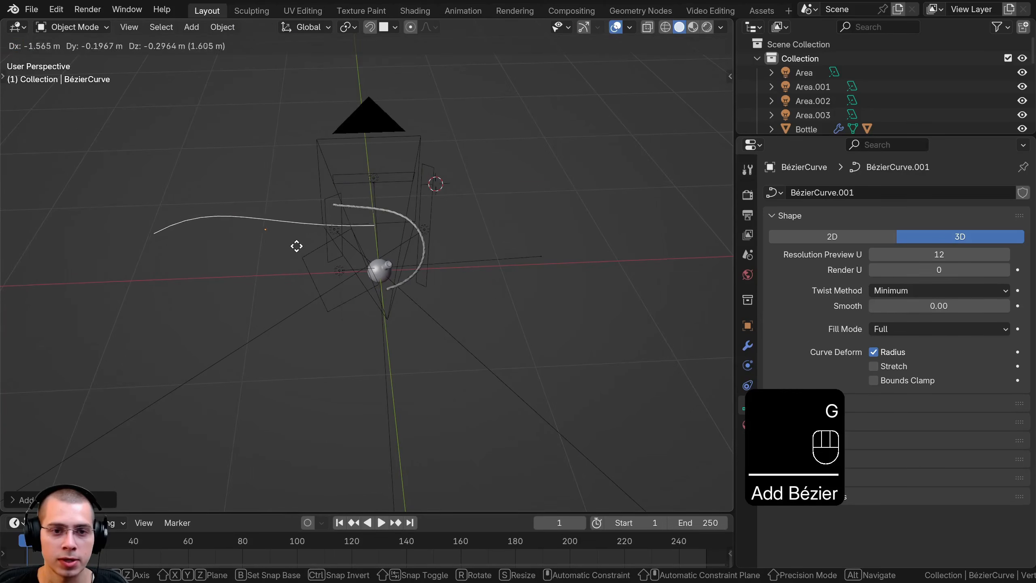
pyautogui.click(299, 248)
pyautogui.keyDown('shift'); pyautogui.moveTo(306, 257); pyautogui.dragTo(323, 284, button='middle'); pyautogui.keyUp('shift')
pyautogui.scroll(3, 323, 283)
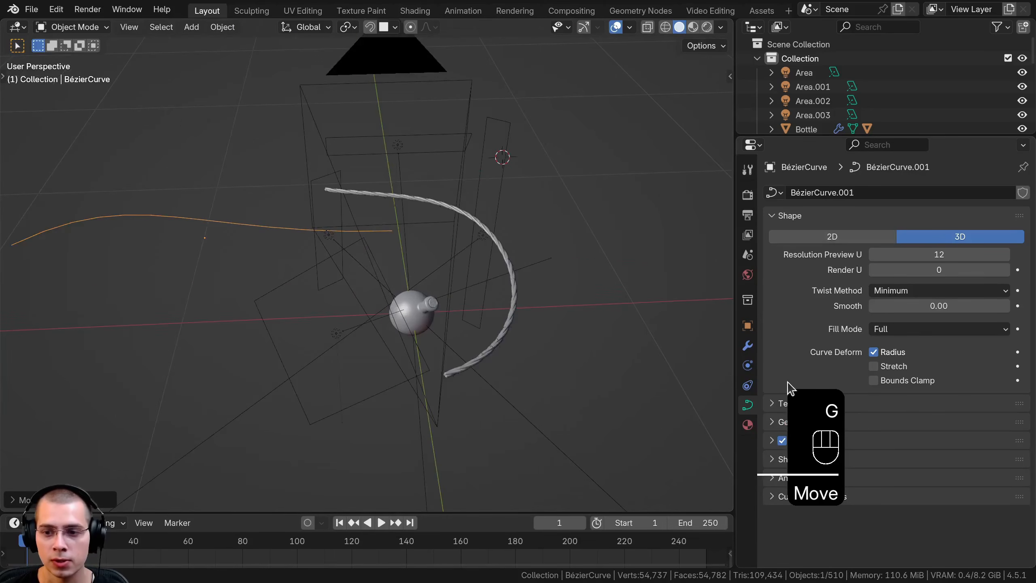
# Give the Bézier curve a round bevel with a depth of 0.02 m and filled caps
pyautogui.click(784, 421)
pyautogui.scroll(-5, 791, 371)
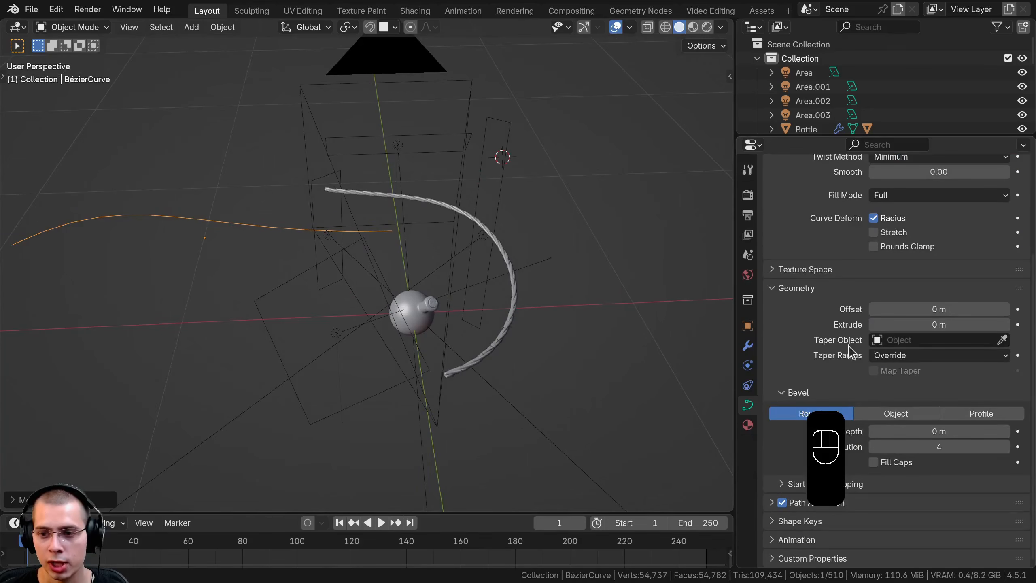
pyautogui.keyDown('shift'); pyautogui.moveTo(938, 431); pyautogui.dragTo(962, 431); pyautogui.keyUp('shift')
pyautogui.click(879, 464)
# Rotate the Bézier curve's far end point, scale down its handles and move it inward to bend and shorten the curve
pyautogui.moveTo(461, 268); pyautogui.dragTo(404, 318, button='middle')
pyautogui.scroll(6, 481, 318)
pyautogui.scroll(-5, 502, 290)
pyautogui.moveTo(567, 257); pyautogui.dragTo(701, 282, button='middle')
pyautogui.press('Tab')
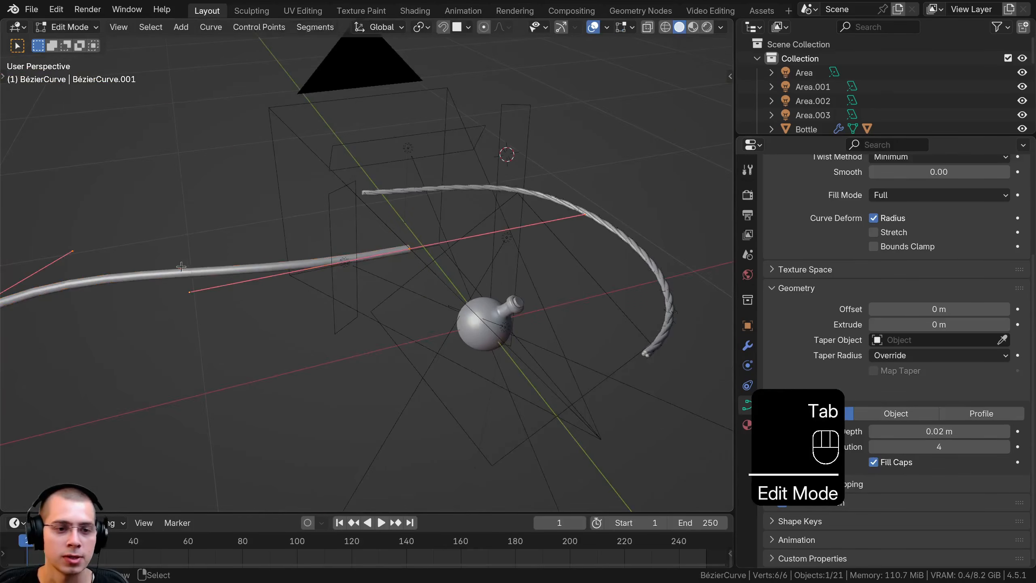
pyautogui.keyDown('shift'); pyautogui.moveTo(78, 317); pyautogui.dragTo(297, 308, button='middle'); pyautogui.keyUp('shift')
pyautogui.click(199, 335)
pyautogui.press('r')
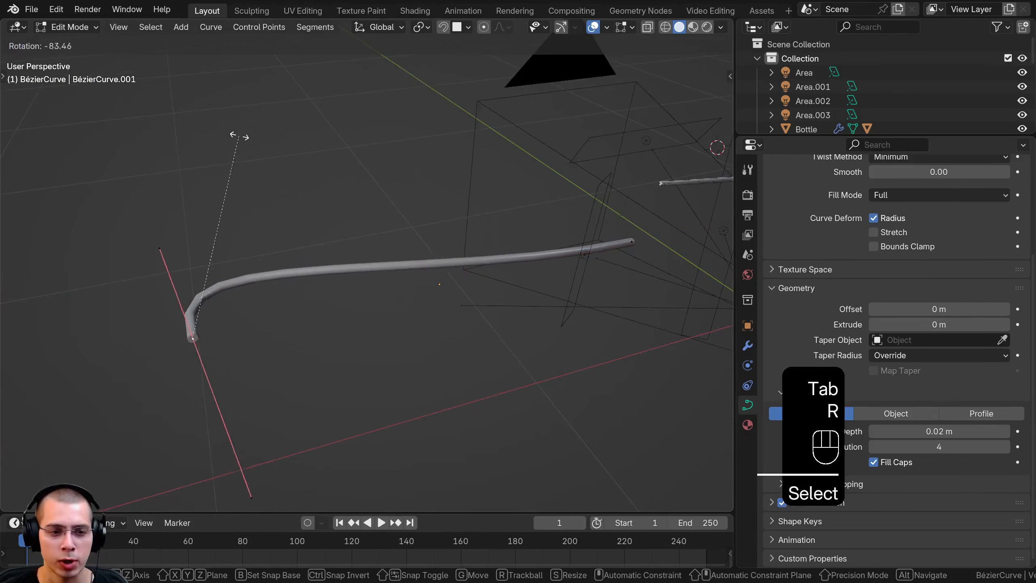
pyautogui.click(363, 248)
pyautogui.press('s')
pyautogui.click(355, 323)
pyautogui.press('g')
pyautogui.click(391, 293)
pyautogui.keyDown('shift'); pyautogui.moveTo(550, 245); pyautogui.dragTo(543, 199, button='middle'); pyautogui.keyUp('shift')
pyautogui.press('g')
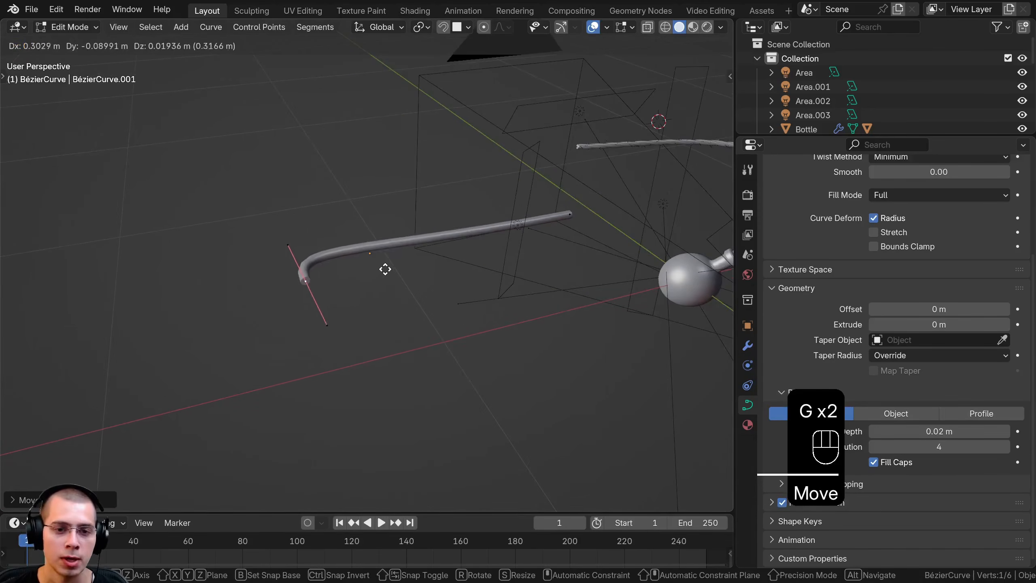
pyautogui.click(373, 274)
# Rotate, move and scale the Bézier curve's other end point to form a short arch
pyautogui.press('r')
pyautogui.click(613, 230)
pyautogui.press('g')
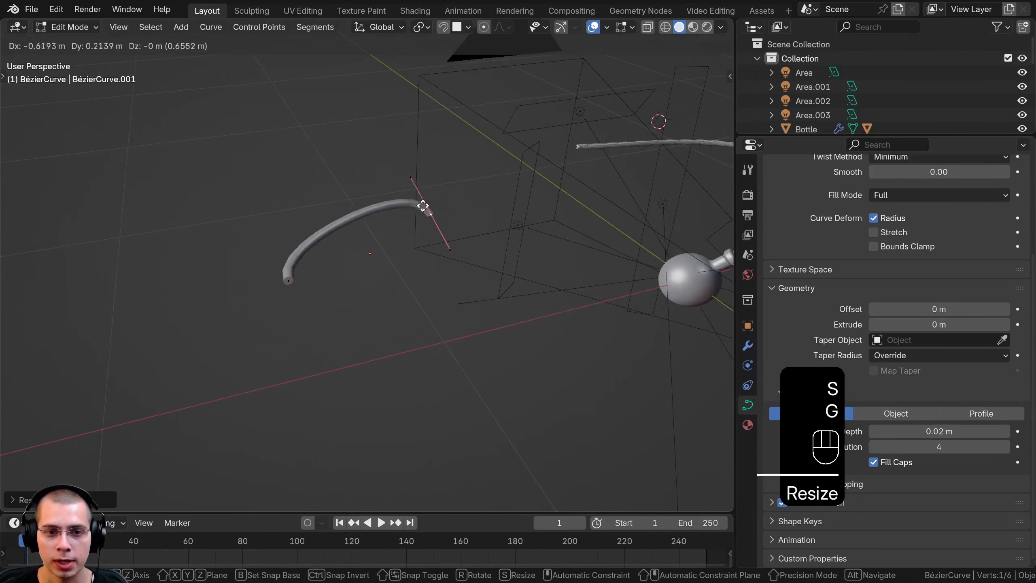
pyautogui.click(431, 211)
pyautogui.press('s')
pyautogui.click(430, 153)
# Leave curve editing and move the arched Bézier curve to a new position in the scene
pyautogui.press('Tab')
pyautogui.press('g')
pyautogui.rightClick(416, 156)
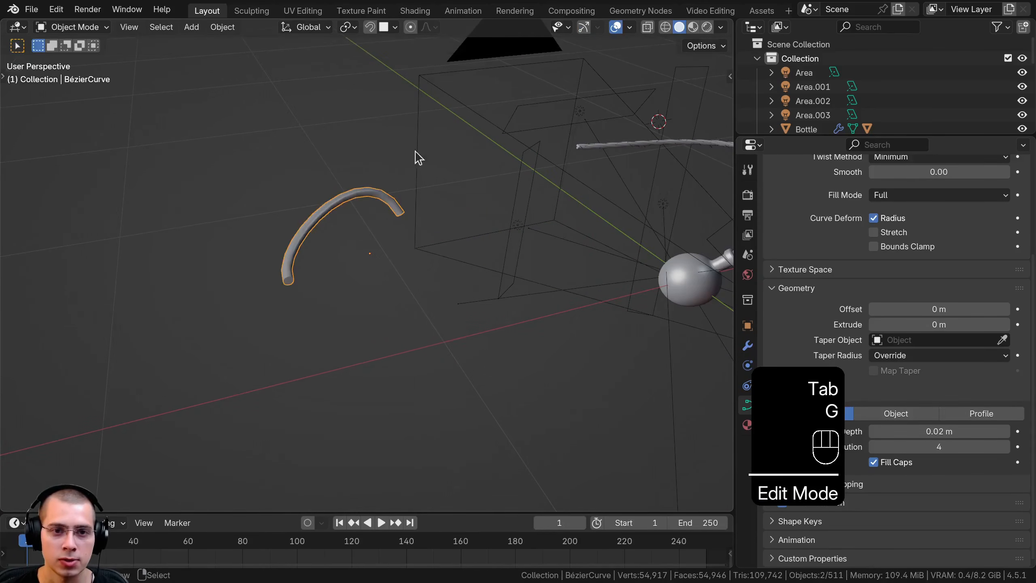
pyautogui.keyDown('shift'); pyautogui.moveTo(612, 152); pyautogui.dragTo(428, 194, button='middle'); pyautogui.keyUp('shift')
pyautogui.press('g')
pyautogui.click(334, 231)
pyautogui.scroll(2, 305, 221)
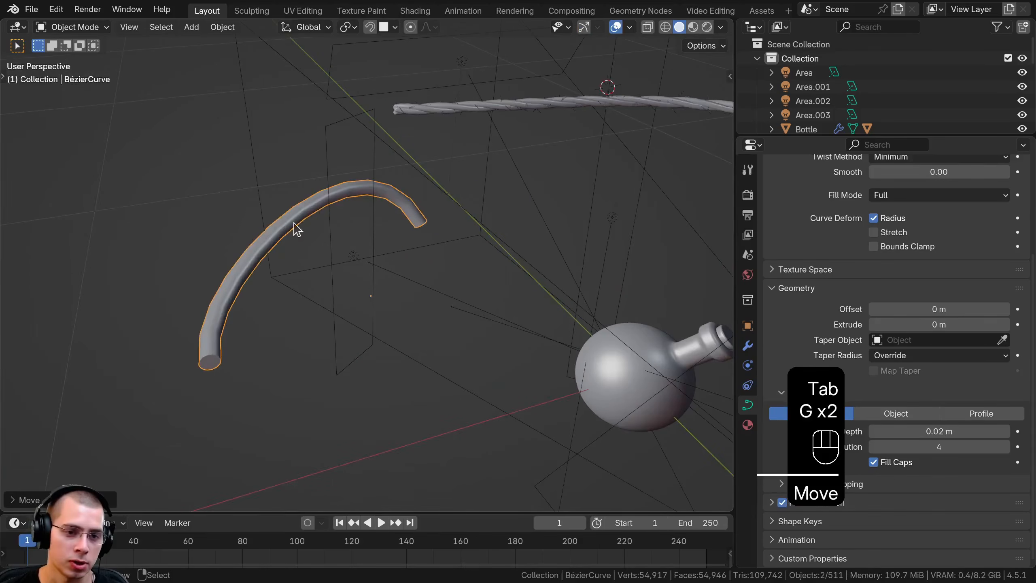
# Delete the arched Bézier curve
pyautogui.press('x')
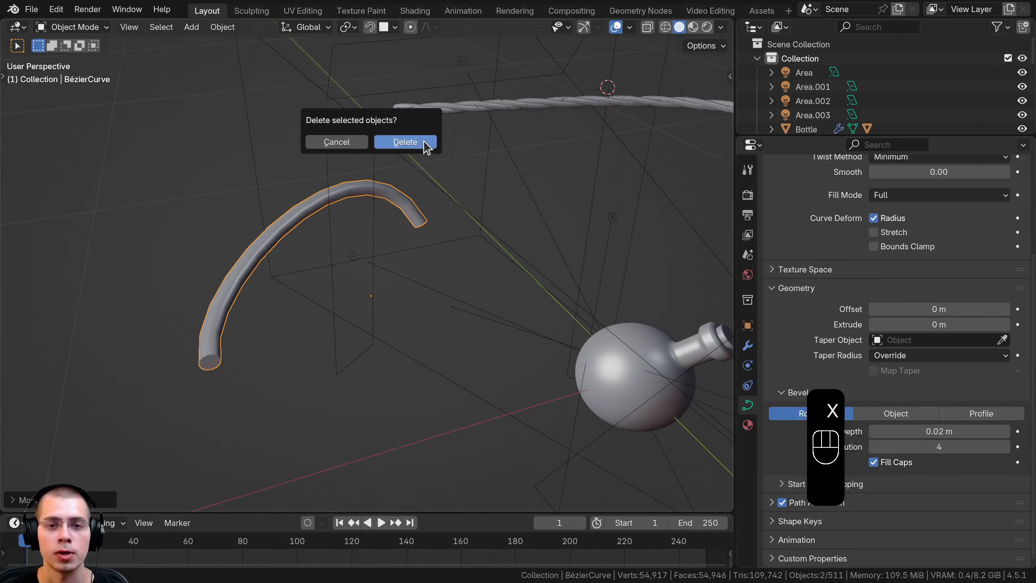
pyautogui.click(408, 141)
# Set the Thread Amount of the rope's Geometry Nodes modifier to 0 to remove its loose threads
pyautogui.click(457, 107)
pyautogui.keyDown('shift'); pyautogui.moveTo(457, 107); pyautogui.dragTo(287, 213, button='middle'); pyautogui.keyUp('shift')
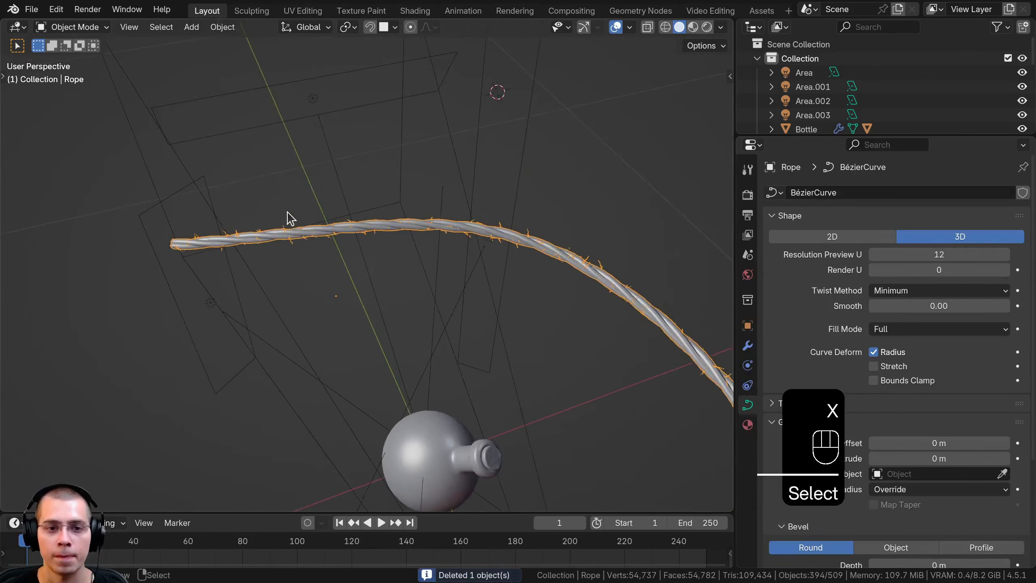
pyautogui.scroll(4, 293, 192)
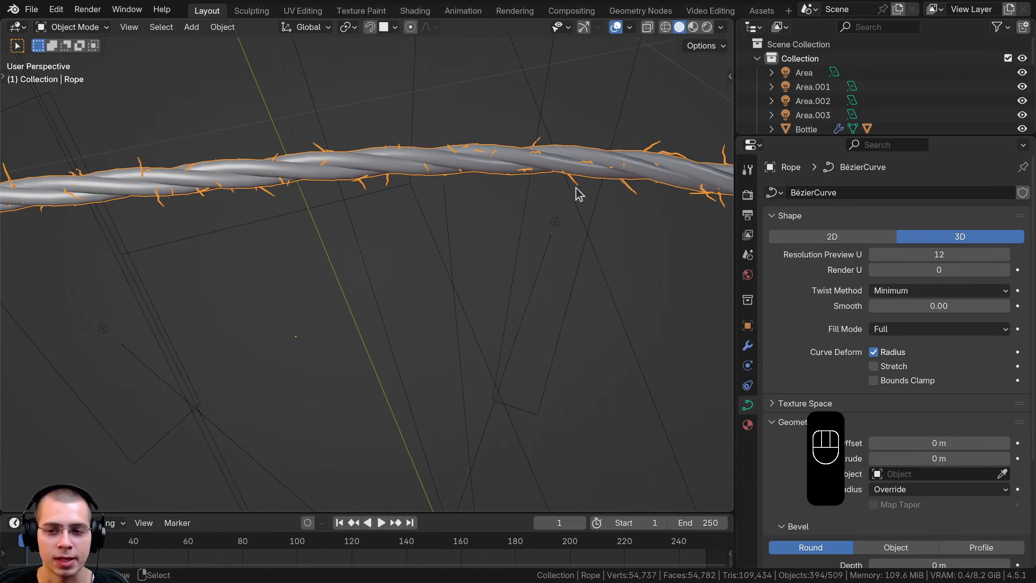
pyautogui.click(747, 347)
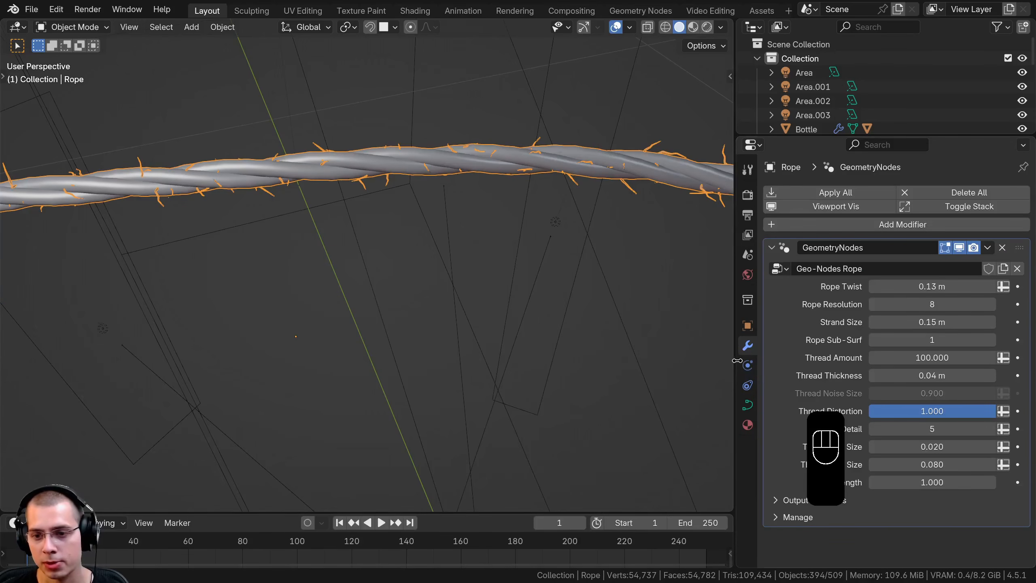
pyautogui.moveTo(737, 360); pyautogui.dragTo(791, 346)
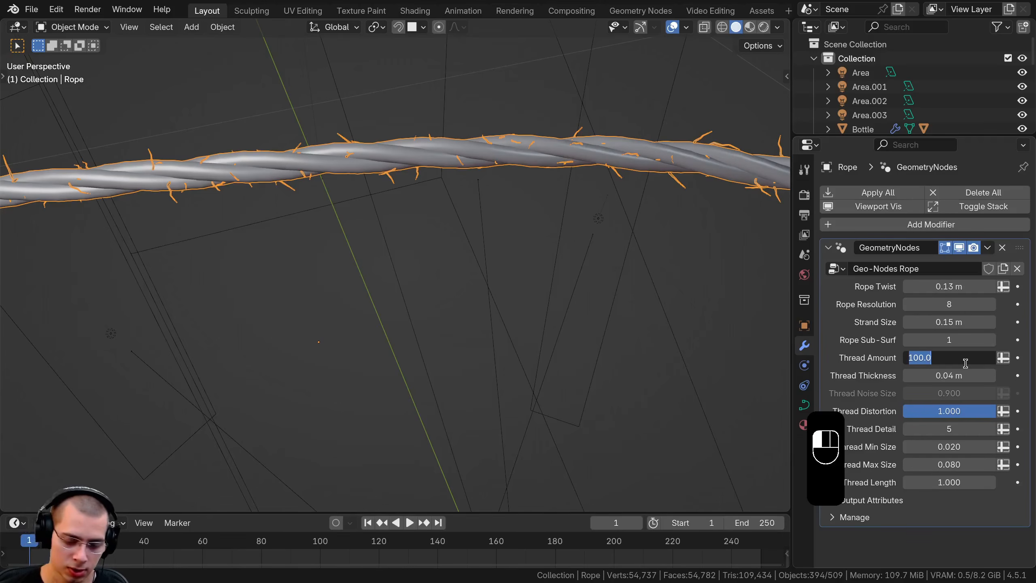
pyautogui.scroll(-5, 456, 262)
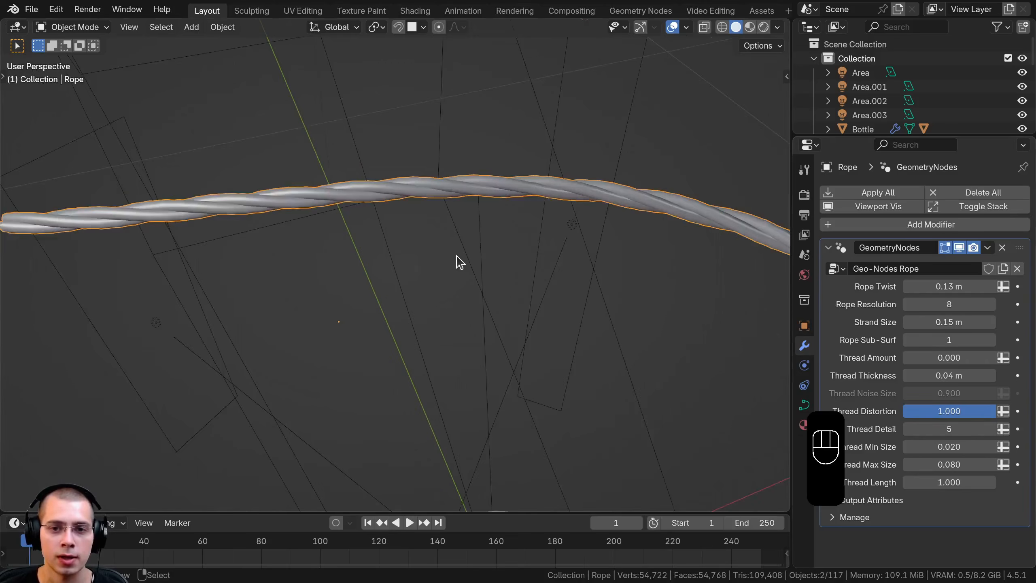
# Move the rope over to the bottle and scale it down in two passes to roughly the bottle's size
pyautogui.keyDown('shift'); pyautogui.moveTo(456, 262); pyautogui.dragTo(430, 155, button='middle'); pyautogui.keyUp('shift')
pyautogui.press('g')
pyautogui.press('g')
pyautogui.press('s')
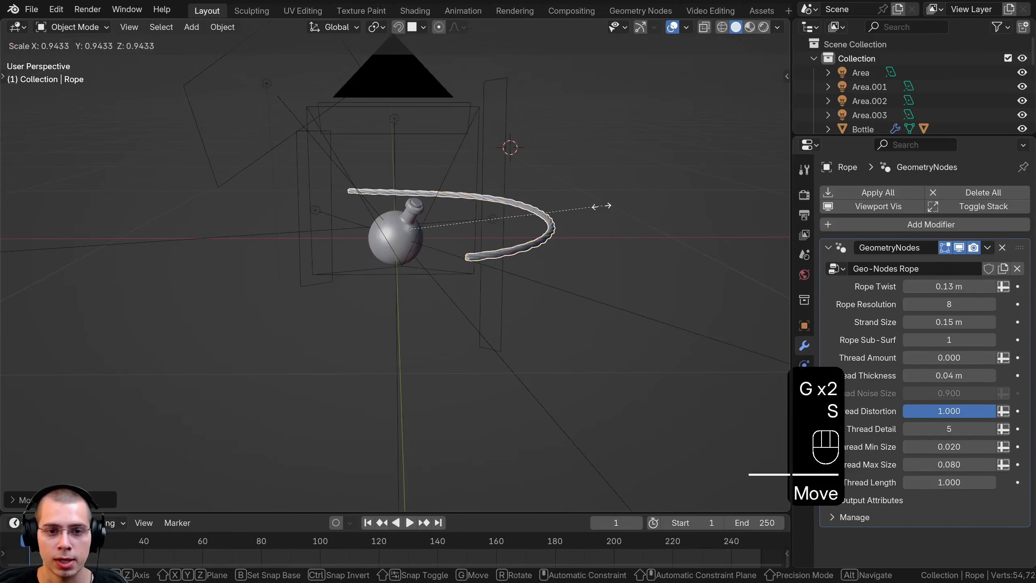
pyautogui.click(495, 216)
pyautogui.moveTo(493, 219); pyautogui.dragTo(460, 271, button='middle')
pyautogui.scroll(4, 460, 271)
pyautogui.press('s')
pyautogui.click(544, 264)
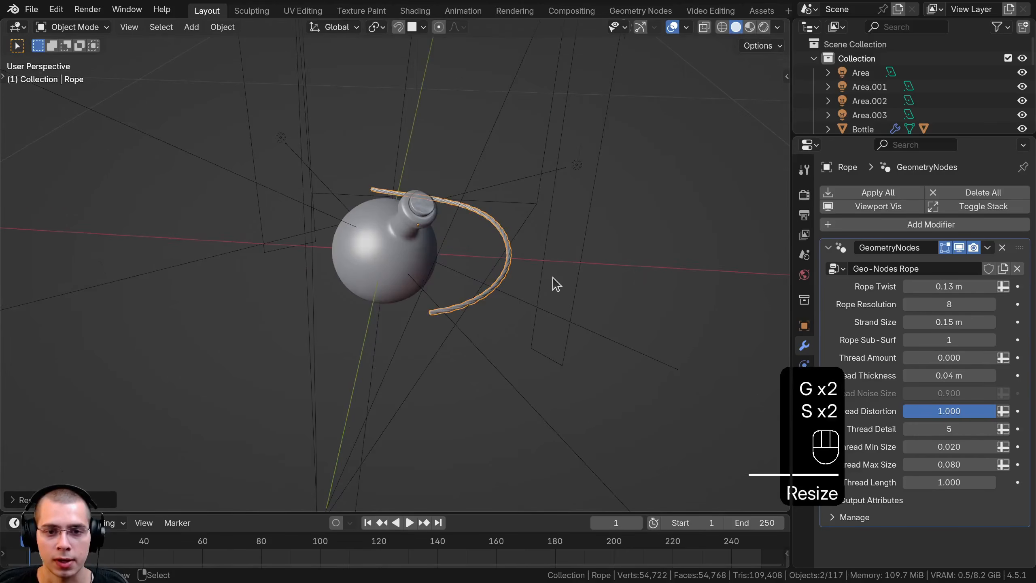
# Enter curve editing on the rope, scale all its points down and freely rotate them to align with the bottle's tilt
pyautogui.press('Tab')
pyautogui.moveTo(556, 232); pyautogui.dragTo(630, 215, button='middle')
pyautogui.press('s')
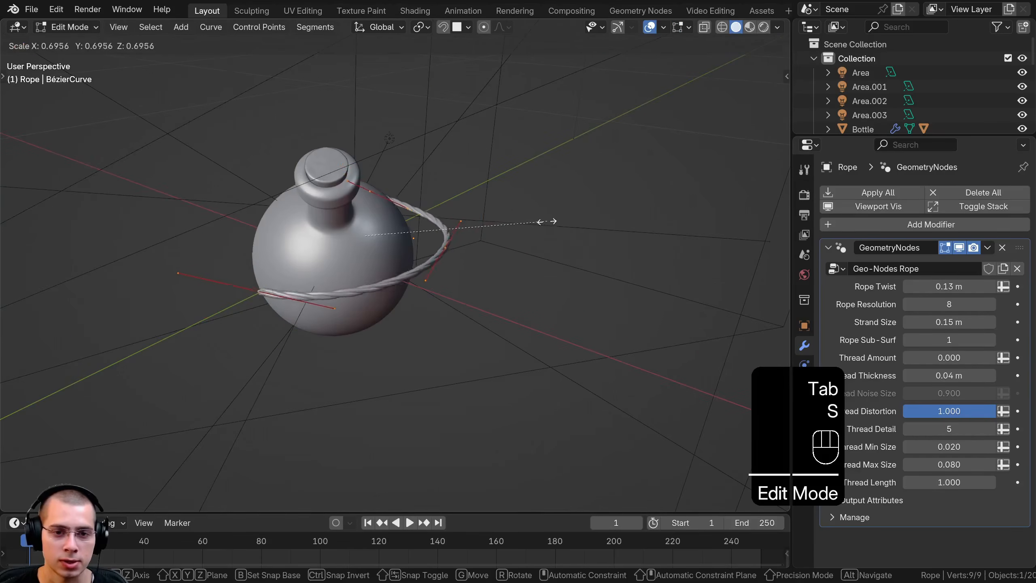
pyautogui.click(475, 231)
pyautogui.press('r')
pyautogui.press('r')
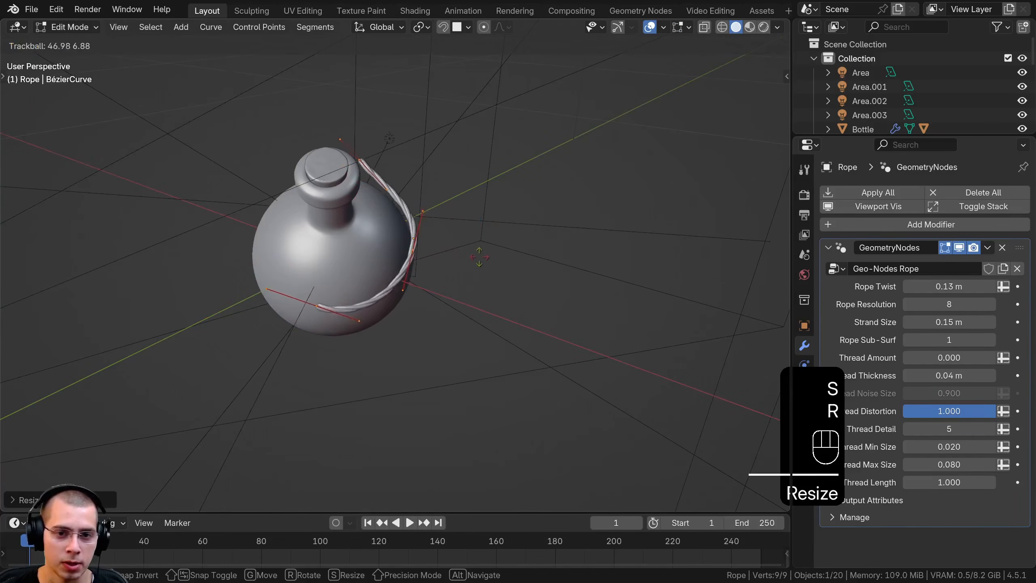
pyautogui.click(481, 260)
# Leave curve editing, scale the rope down further and move it around the base of the bottle's neck
pyautogui.keyDown('shift'); pyautogui.moveTo(490, 257); pyautogui.dragTo(527, 287, button='middle'); pyautogui.keyUp('shift')
pyautogui.press('Tab')
pyautogui.press('g')
pyautogui.press('s')
pyautogui.click(469, 253)
pyautogui.moveTo(469, 247); pyautogui.dragTo(379, 197, button='middle')
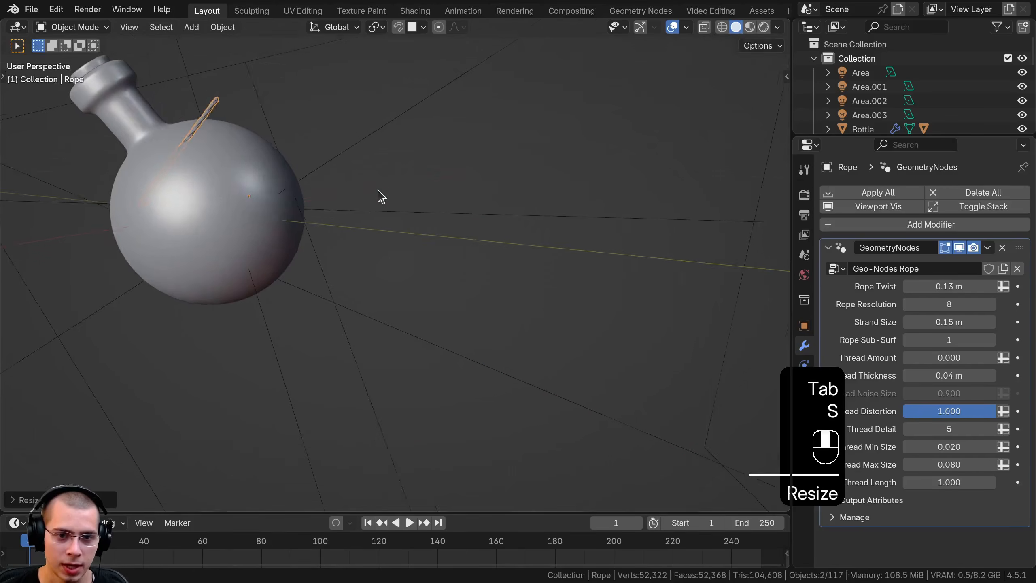
pyautogui.press('g')
pyautogui.click(300, 156)
pyautogui.keyDown('shift'); pyautogui.moveTo(300, 155); pyautogui.dragTo(541, 292, button='middle'); pyautogui.keyUp('shift')
pyautogui.moveTo(540, 292); pyautogui.dragTo(578, 206, button='middle')
pyautogui.press('g')
# Enter curve editing on the rope and move its front end point inward against the bottle's neck
pyautogui.press('Tab')
pyautogui.scroll(3, 428, 314)
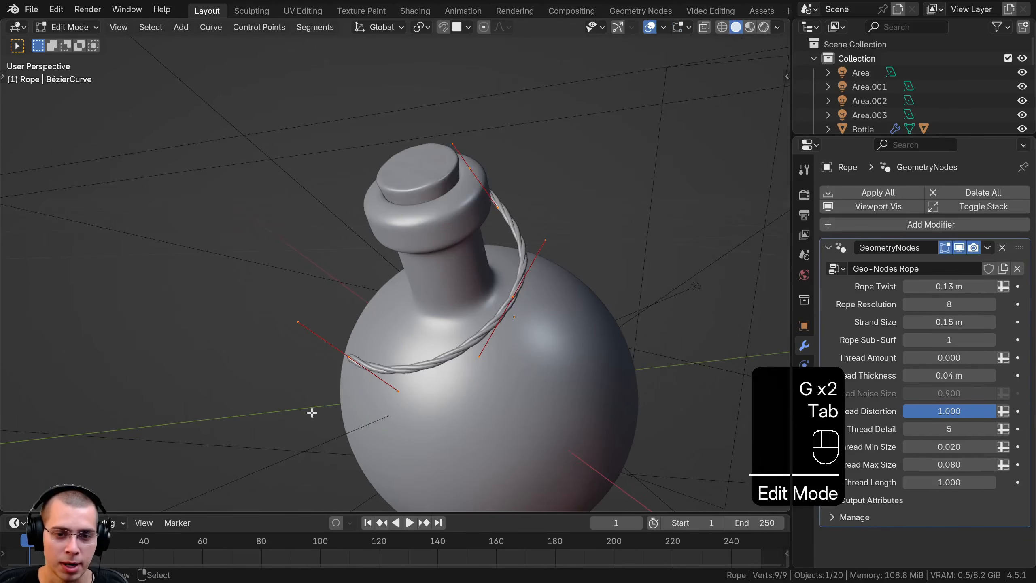
pyautogui.rightClick(354, 361)
pyautogui.moveTo(354, 361); pyautogui.dragTo(335, 386, button='middle')
pyautogui.press('g')
pyautogui.click(391, 339)
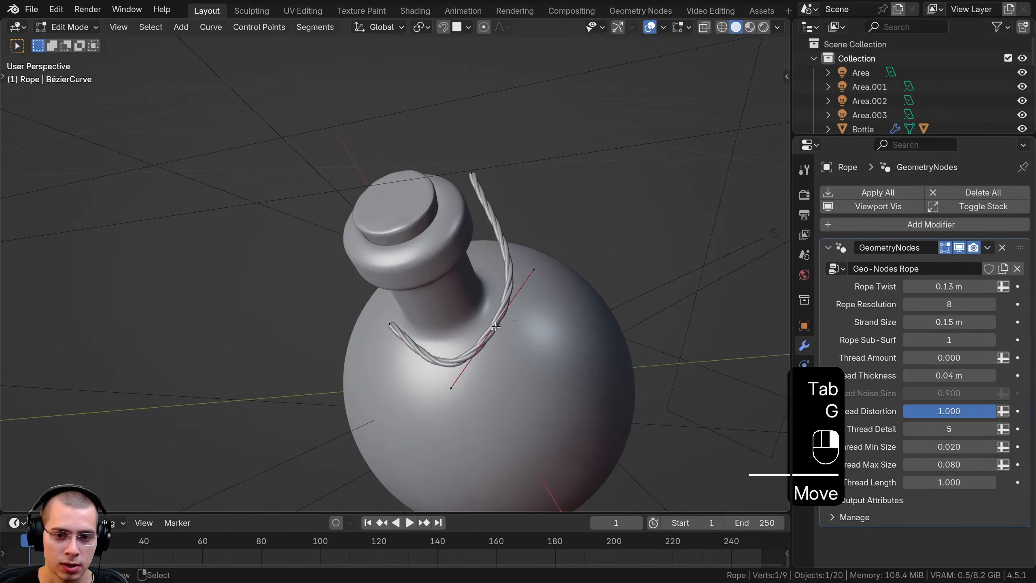
# Move the rope's middle point inward to where the neck meets the bottle's body
pyautogui.press('g')
pyautogui.click(483, 291)
pyautogui.moveTo(484, 292)
pyautogui.mouseDown(button='middle')
pyautogui.moveTo(606, 287)
pyautogui.moveTo(474, 309)
pyautogui.mouseUp(button='middle')
pyautogui.press('g')
pyautogui.click(585, 299)
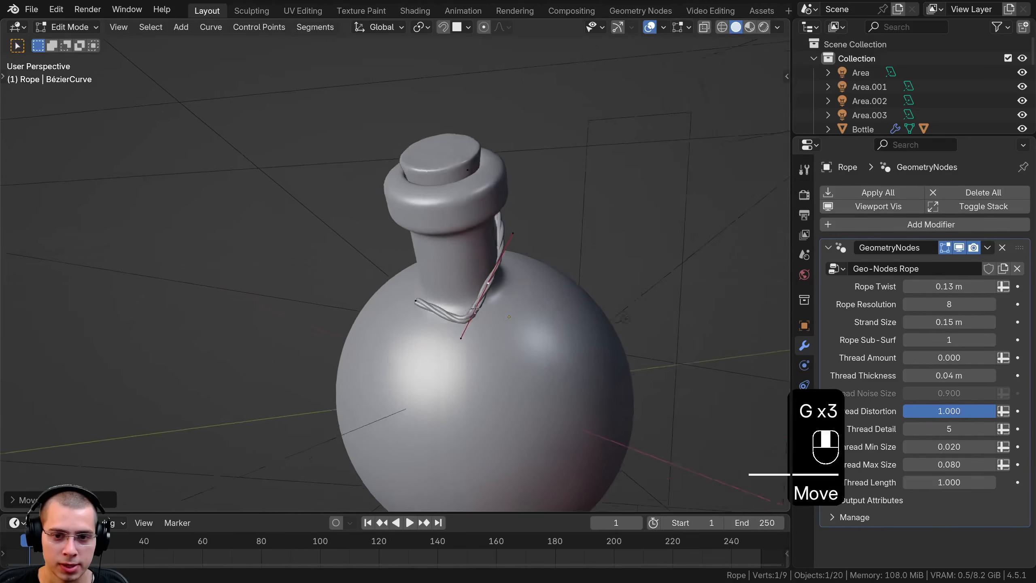
# Scale the handles of the rope's middle point and reposition the curve points along the base of the neck
pyautogui.scroll(3, 474, 308)
pyautogui.press('s')
pyautogui.click(424, 350)
pyautogui.press('s')
pyautogui.click(518, 355)
pyautogui.keyDown('shift'); pyautogui.moveTo(518, 355); pyautogui.dragTo(420, 304, button='middle'); pyautogui.keyUp('shift')
pyautogui.press('g')
pyautogui.click(392, 351)
pyautogui.rightClick(408, 347)
pyautogui.press('g')
pyautogui.click(399, 316)
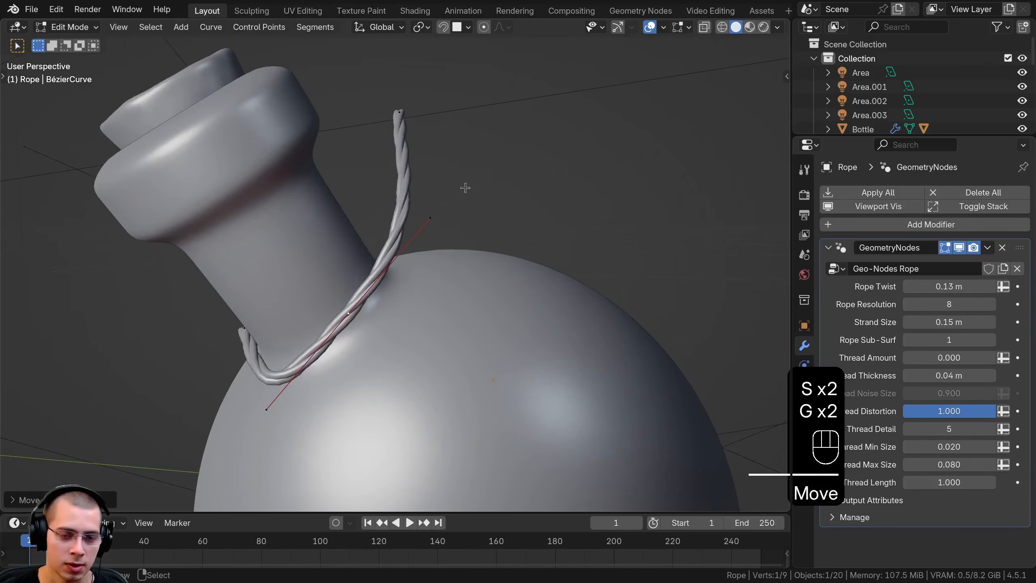
# Rotate the rope's middle point, scale down its handles and move it so the curve hugs the neck
pyautogui.press('r')
pyautogui.click(477, 188)
pyautogui.press('s')
pyautogui.click(420, 235)
pyautogui.press('g')
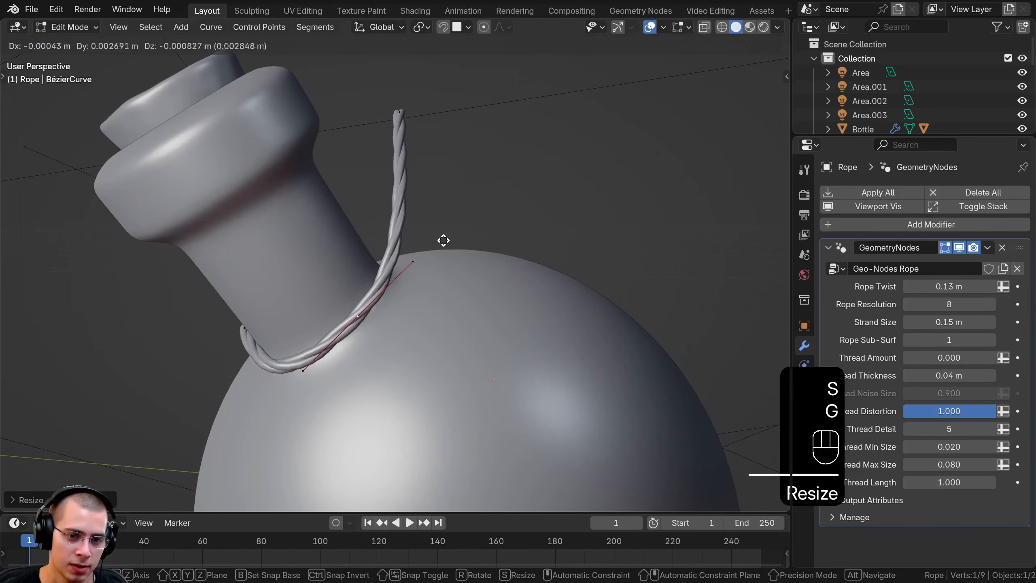
pyautogui.click(400, 412)
# Move and rotate the rope's protruding end point to bring it down against the neck base
pyautogui.moveTo(400, 411); pyautogui.dragTo(299, 271, button='middle')
pyautogui.rightClick(377, 326)
pyautogui.press('g')
pyautogui.press('r')
pyautogui.click(447, 265)
pyautogui.press('g')
pyautogui.click(434, 281)
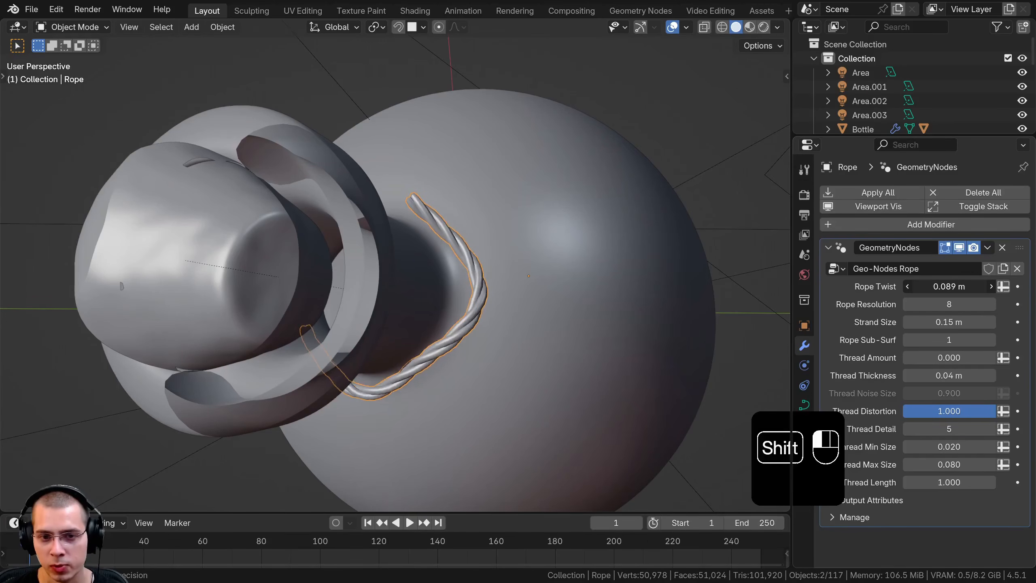
# Set the Rope Twist to 0.085 m, and scale and move one rope point to follow the neck's curvature
pyautogui.moveTo(351, 303); pyautogui.dragTo(324, 356, button='middle')
pyautogui.press('Tab')
pyautogui.rightClick(400, 349)
pyautogui.moveTo(571, 302); pyautogui.dragTo(612, 280, button='middle')
pyautogui.press('s')
pyautogui.click(487, 283)
pyautogui.press('g')
pyautogui.click(486, 282)
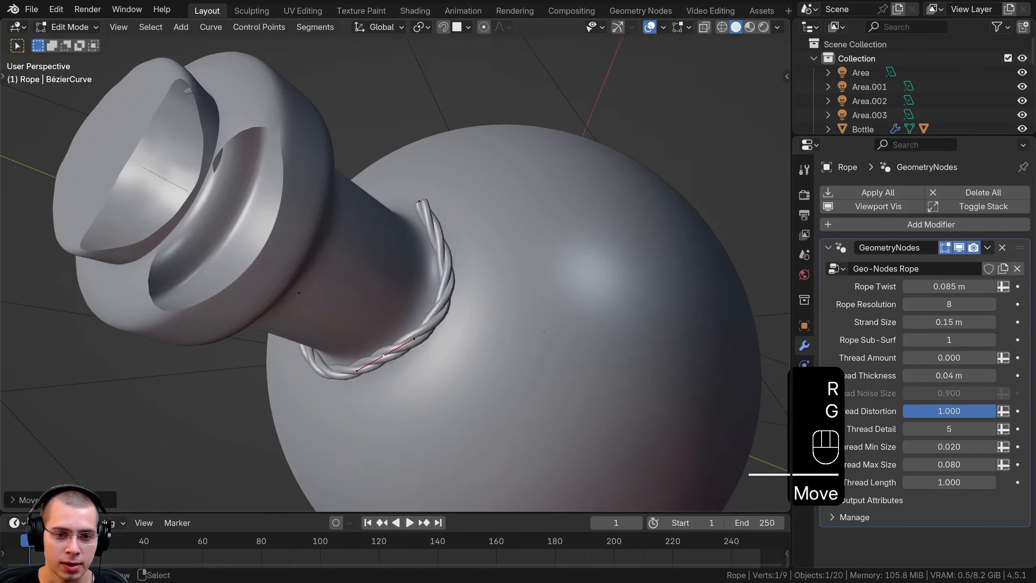
# Select the rope's rear end point and scale, rotate and move it to continue the loop around the neck
pyautogui.rightClick(422, 205)
pyautogui.moveTo(428, 212); pyautogui.dragTo(611, 273, button='middle')
pyautogui.press('s')
pyautogui.click(521, 242)
pyautogui.press('g')
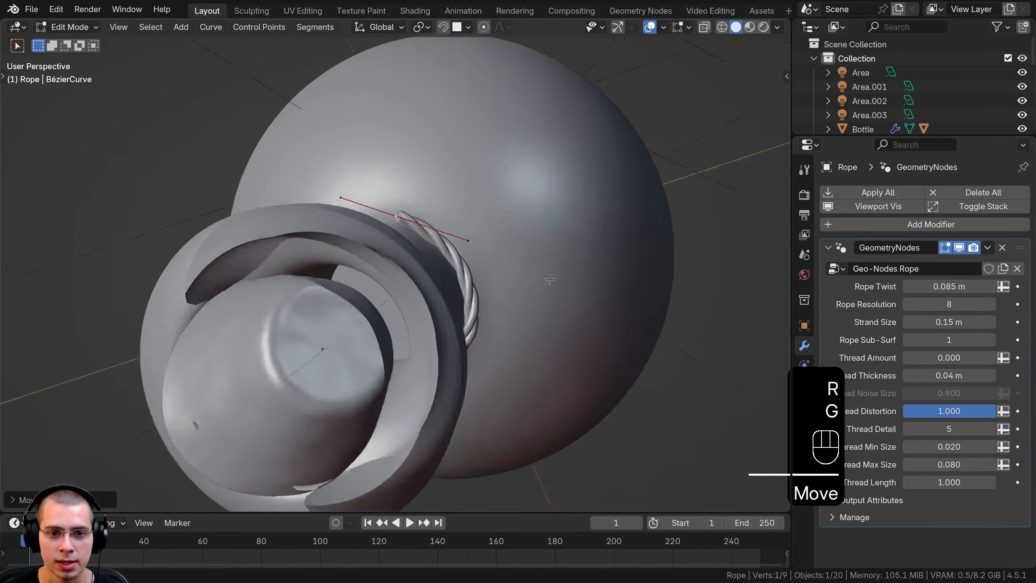
pyautogui.press('g')
pyautogui.moveTo(520, 241); pyautogui.dragTo(506, 206, button='middle')
pyautogui.press('r')
pyautogui.click(482, 348)
pyautogui.press('g')
pyautogui.click(480, 349)
# Extrude a new point from the rope's end, then rotate and move it to carry the rope around the neck
pyautogui.press('e')
pyautogui.click(506, 312)
pyautogui.press('r')
pyautogui.click(320, 231)
pyautogui.press('g')
pyautogui.click(382, 229)
pyautogui.press('r')
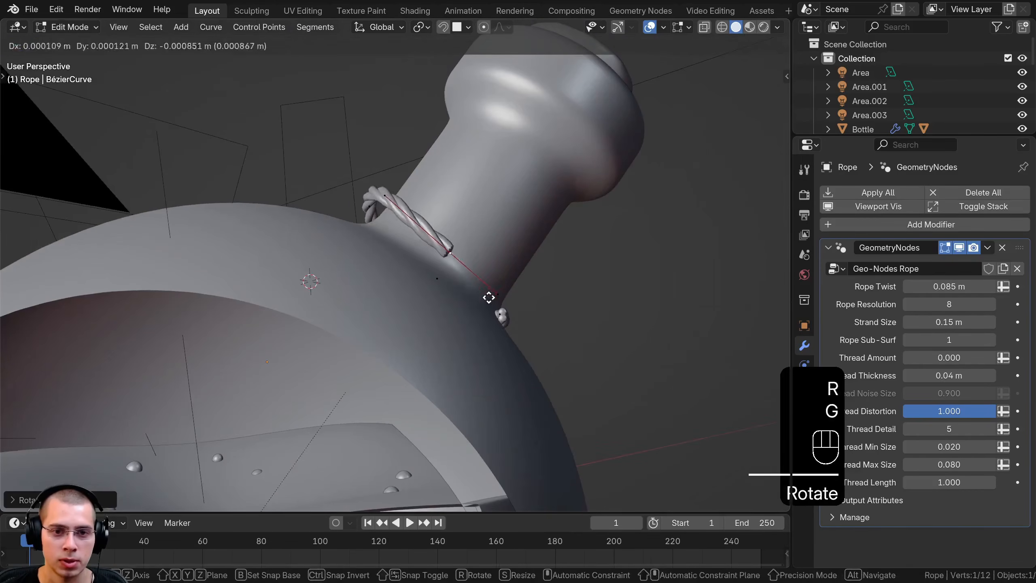
pyautogui.click(490, 297)
pyautogui.press('r')
pyautogui.click(481, 300)
# Move and rotate the next rope point to keep the strand tight against the neck base
pyautogui.click(369, 207)
pyautogui.moveTo(373, 207); pyautogui.dragTo(422, 208, button='middle')
pyautogui.press('g')
pyautogui.click(392, 241)
pyautogui.press('r')
pyautogui.click(392, 240)
# Extrude the rope's end across the front of the neck base, rotating and moving the new point into line
pyautogui.press('e')
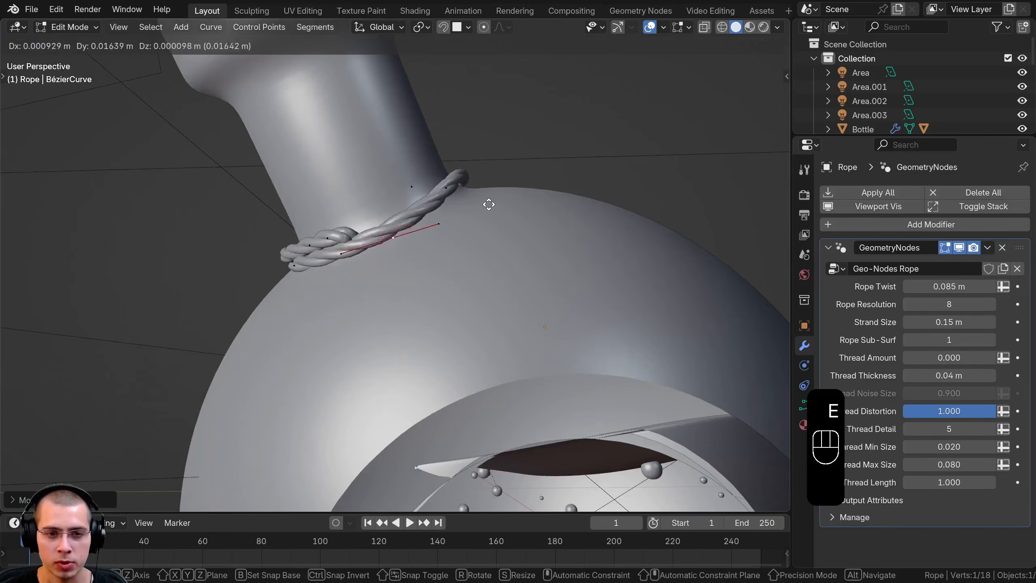
pyautogui.click(542, 199)
pyautogui.press('r')
pyautogui.moveTo(541, 199); pyautogui.dragTo(601, 249, button='middle')
pyautogui.click(496, 180)
pyautogui.press('g')
pyautogui.click(495, 183)
# Move rope points around the neck and scale the handles of one to smooth the overlapping strands
pyautogui.rightClick(472, 182)
pyautogui.click(637, 214)
pyautogui.press('g')
pyautogui.click(252, 273)
pyautogui.press('g')
pyautogui.click(378, 229)
pyautogui.press('s')
pyautogui.click(484, 246)
# Reposition further rope points at the front of the neck so the strands cross each other
pyautogui.press('g')
pyautogui.rightClick(450, 221)
pyautogui.press('g')
pyautogui.click(385, 196)
pyautogui.press('g')
pyautogui.click(534, 253)
# Rotate and move the rope's end point to sit just beneath the upper strand
pyautogui.press('r')
pyautogui.moveTo(513, 251); pyautogui.dragTo(512, 218, button='middle')
pyautogui.press('g')
pyautogui.click(483, 213)
pyautogui.press('r')
pyautogui.click(495, 192)
pyautogui.moveTo(512, 218); pyautogui.dragTo(474, 229, button='middle')
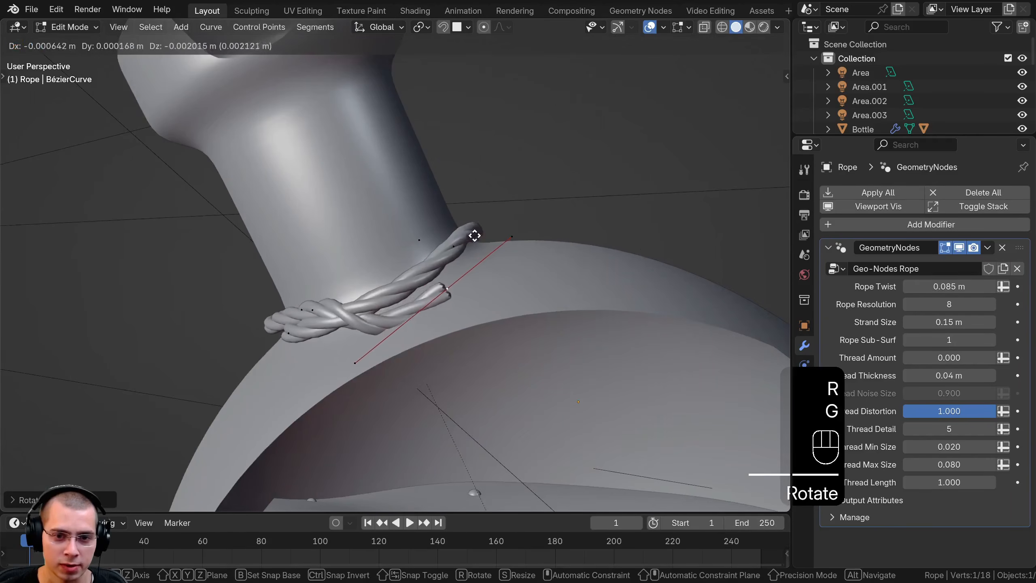
pyautogui.moveTo(428, 280); pyautogui.dragTo(420, 289, button='middle')
# Clear the point selection and move the upper strand's neighbouring point closer to the neck
pyautogui.press('a')
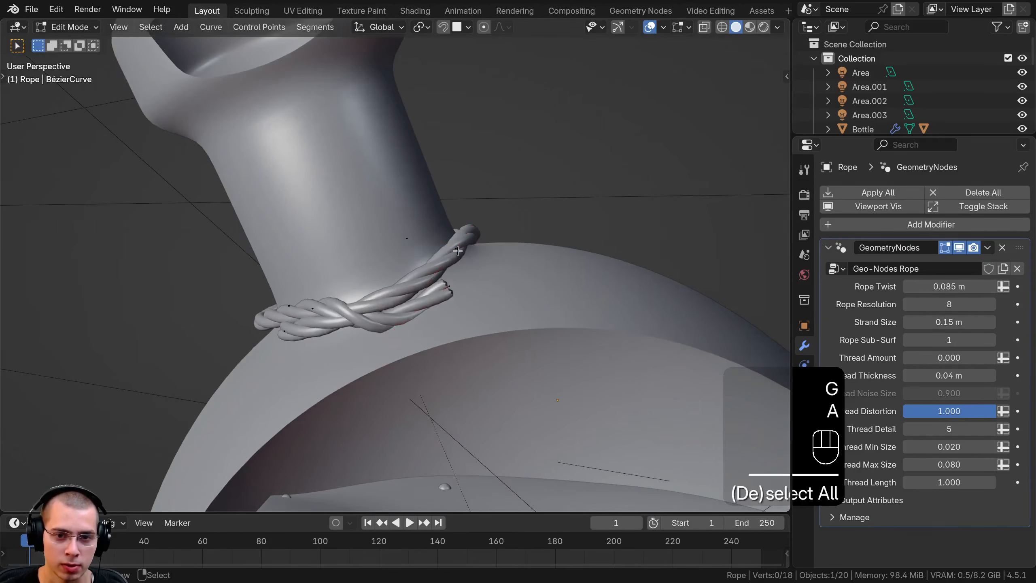
pyautogui.moveTo(469, 240); pyautogui.dragTo(442, 292)
pyautogui.press('g')
pyautogui.click(445, 276)
# Extrude the rope's end once more, and rotate and move the new point along the outside of the loop
pyautogui.click(446, 276)
pyautogui.moveTo(449, 270); pyautogui.dragTo(471, 292, button='middle')
pyautogui.press('e')
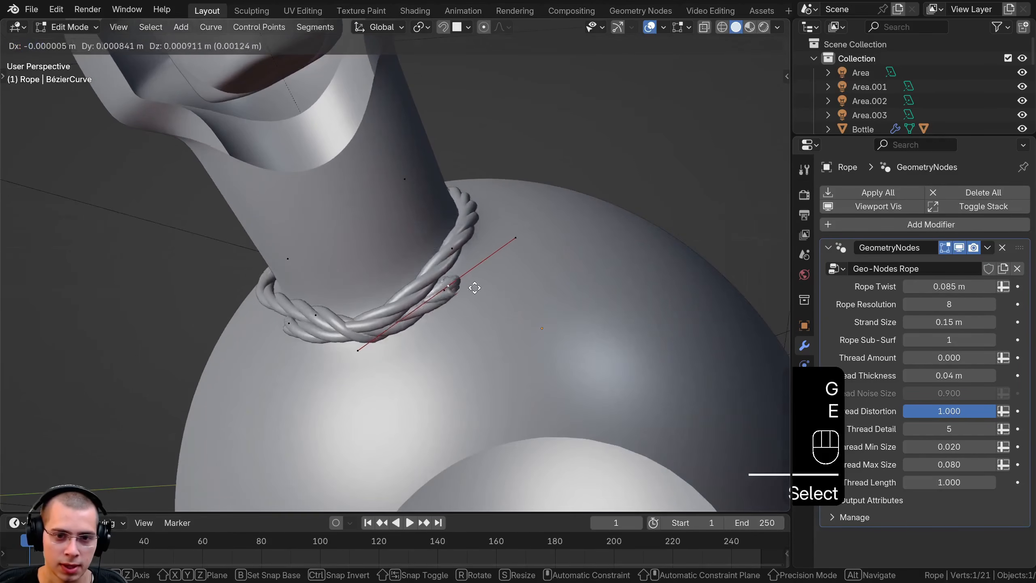
pyautogui.click(526, 236)
pyautogui.moveTo(522, 241); pyautogui.dragTo(495, 355, button='middle')
pyautogui.press('r')
pyautogui.click(514, 259)
pyautogui.press('g')
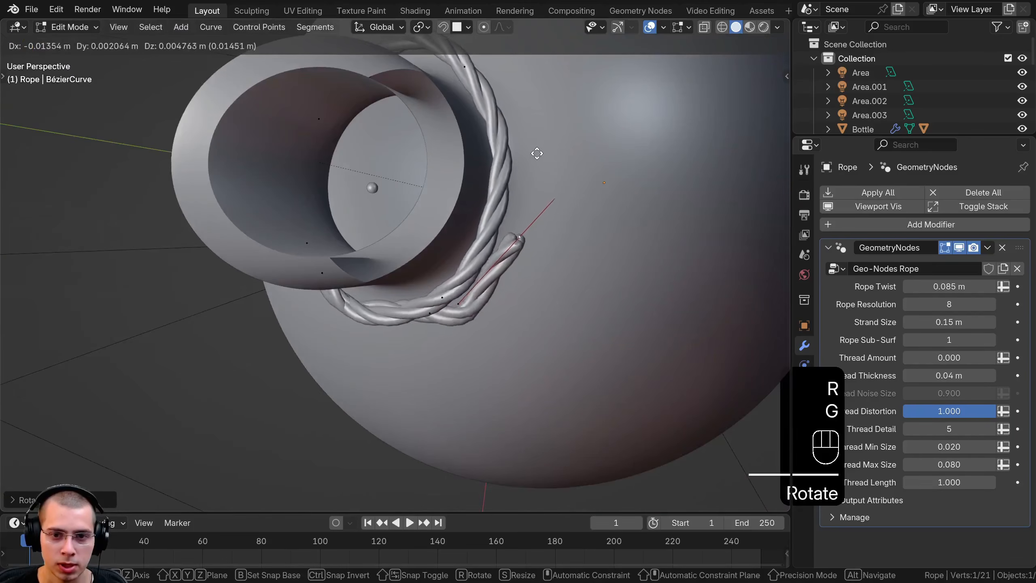
pyautogui.click(557, 118)
# Rotate and move the extruded end point to lay it against the wrapped strand
pyautogui.moveTo(639, 274); pyautogui.dragTo(595, 110, button='middle')
pyautogui.press('g')
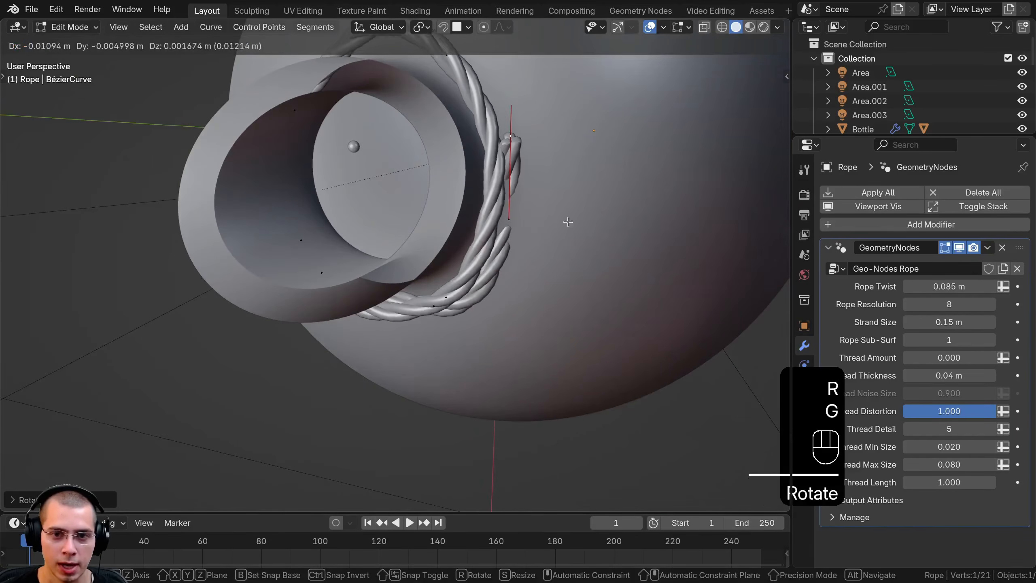
pyautogui.click(568, 222)
pyautogui.moveTo(568, 222); pyautogui.dragTo(512, 269, button='middle')
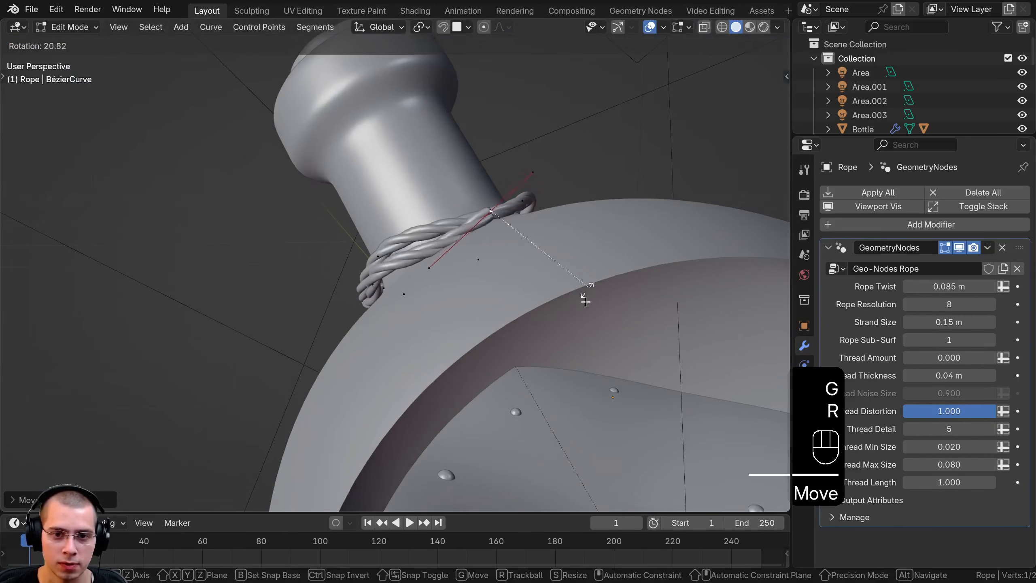
pyautogui.moveTo(572, 290); pyautogui.dragTo(572, 327, button='middle')
# Switch to an orthographic view, and rotate and move the rope's end point to follow the neck
pyautogui.press('KP_5')
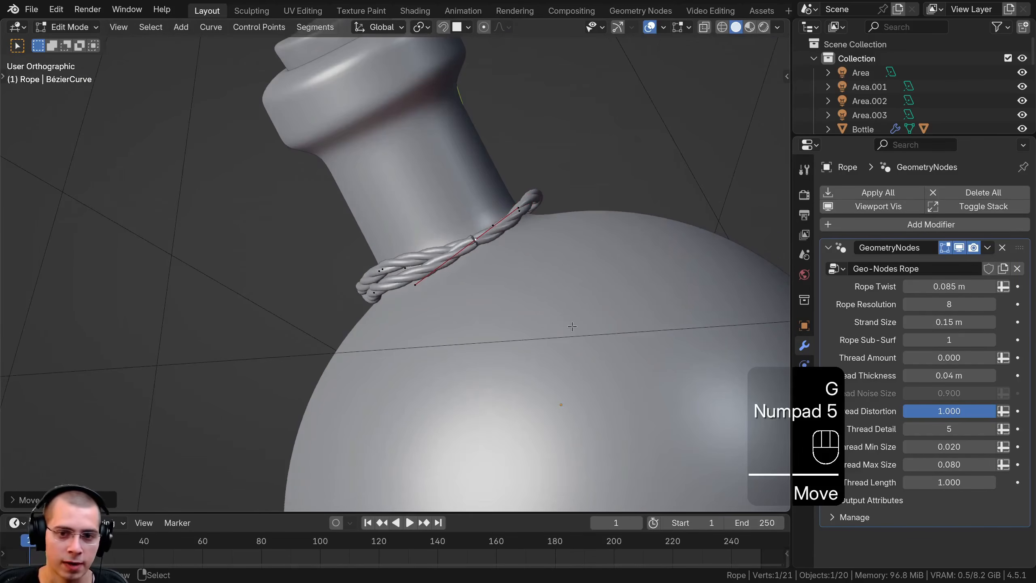
pyautogui.scroll(5, 532, 326)
pyautogui.keyDown('shift'); pyautogui.moveTo(532, 326); pyautogui.dragTo(469, 376, button='middle'); pyautogui.keyUp('shift')
pyautogui.rightClick(536, 263)
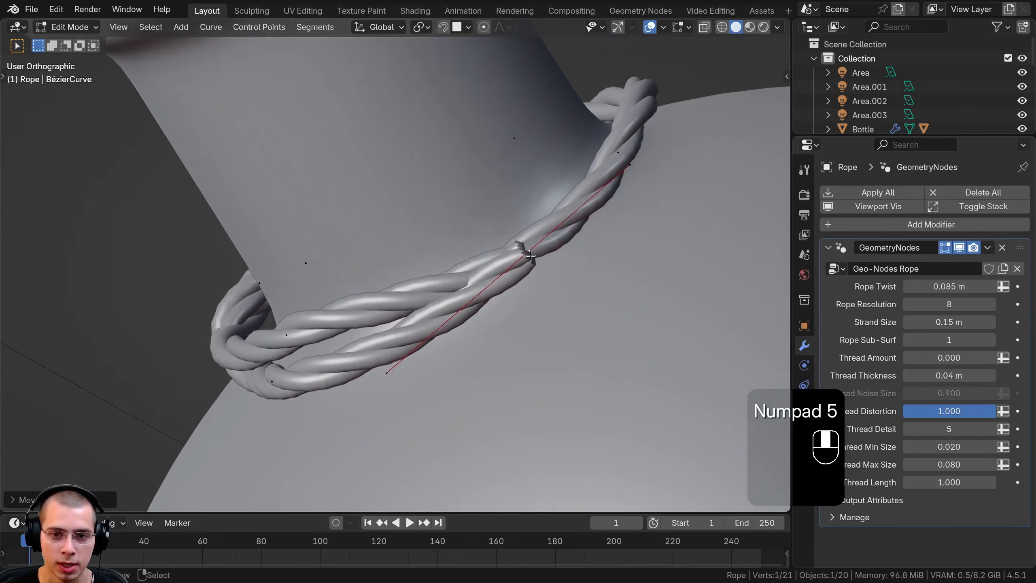
pyautogui.press('r')
pyautogui.click(538, 268)
pyautogui.press('g')
pyautogui.click(546, 275)
# Select the neighbouring rope point at the side of the neck, and rotate and move it closer to the glass
pyautogui.rightClick(622, 132)
pyautogui.moveTo(622, 133); pyautogui.dragTo(549, 203, button='middle')
pyautogui.scroll(-2, 555, 175)
pyautogui.press('g')
pyautogui.click(557, 184)
pyautogui.press('r')
pyautogui.click(561, 196)
pyautogui.press('g')
pyautogui.click(544, 204)
pyautogui.rightClick(367, 266)
pyautogui.keyDown('shift'); pyautogui.moveTo(468, 234); pyautogui.dragTo(427, 273, button='middle'); pyautogui.keyUp('shift')
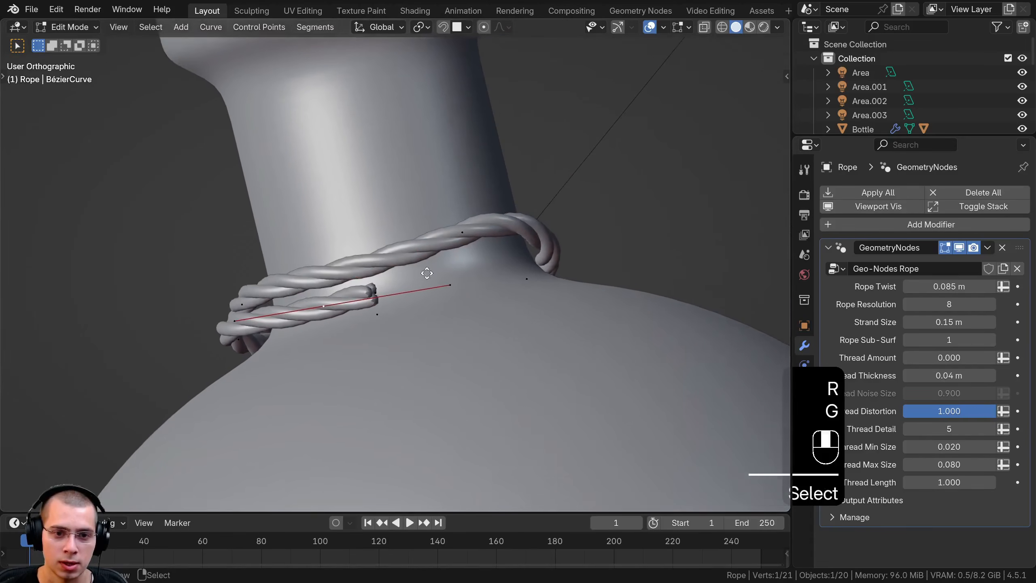
pyautogui.click(715, 213)
pyautogui.hotkey('ctrl', 'z')
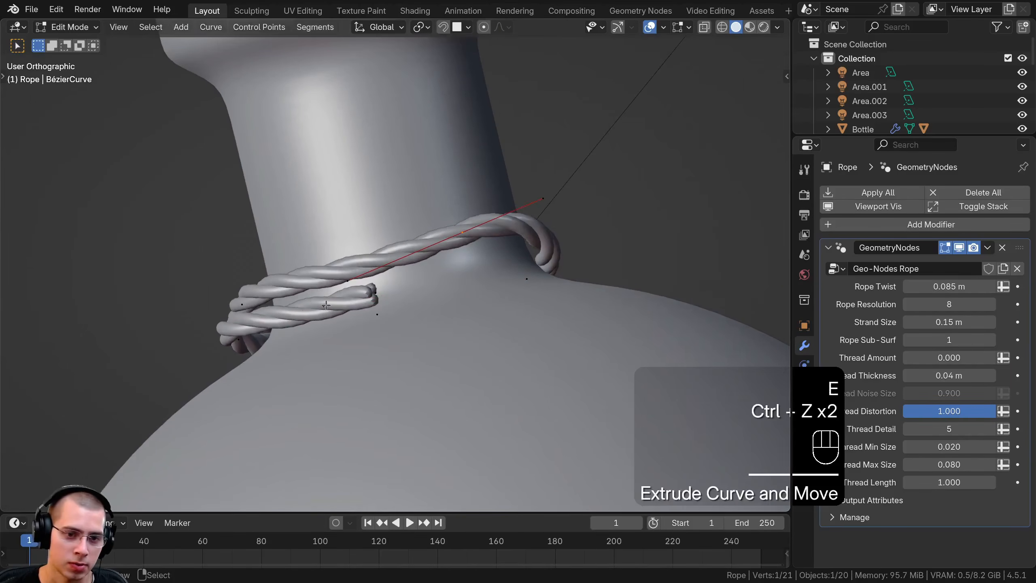
# Extrude the lower strand's end further around the neck, and move and rotate the new point
pyautogui.press('a')
pyautogui.moveTo(326, 305); pyautogui.dragTo(501, 304, button='middle')
pyautogui.press('e')
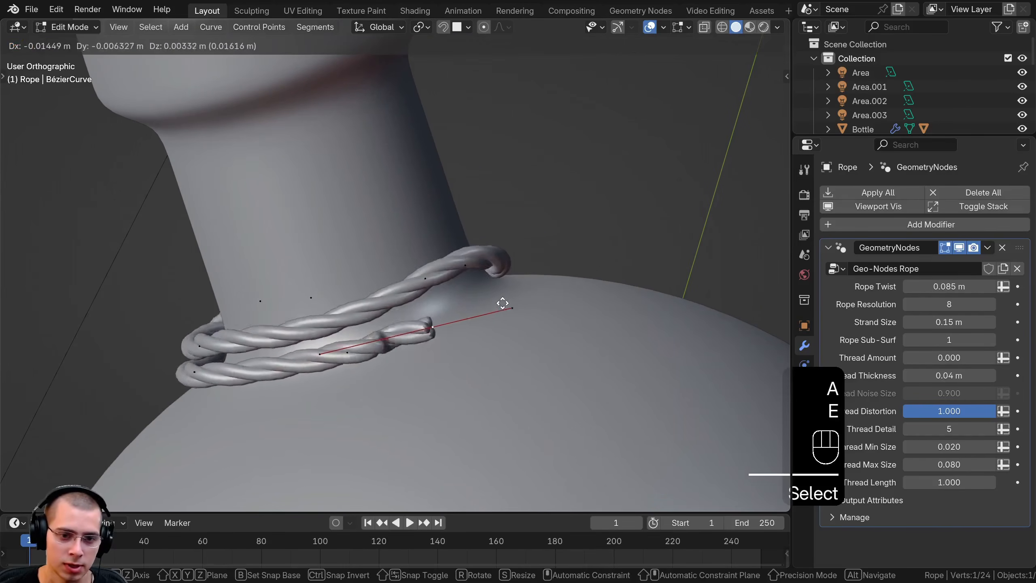
pyautogui.click(596, 267)
pyautogui.moveTo(596, 267); pyautogui.dragTo(568, 374, button='middle')
pyautogui.press('g')
pyautogui.press('r')
pyautogui.click(432, 158)
pyautogui.moveTo(431, 159); pyautogui.dragTo(433, 216, button='middle')
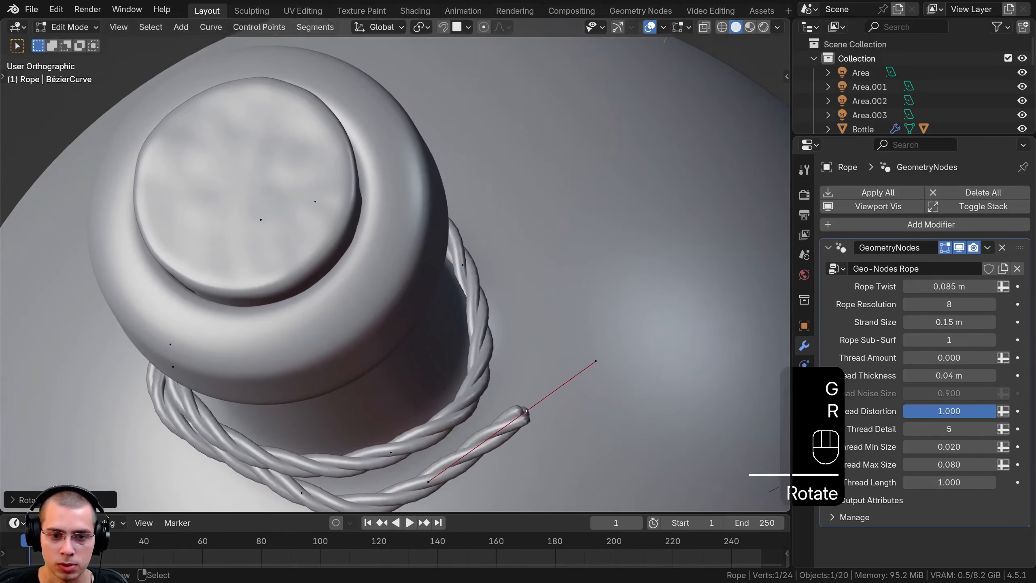
# Rotate and move the extruded end, and continue the strand around the neck toward the opposite rope end
pyautogui.press('r')
pyautogui.press('g')
pyautogui.click(416, 138)
pyautogui.moveTo(416, 380); pyautogui.dragTo(492, 313, button='middle')
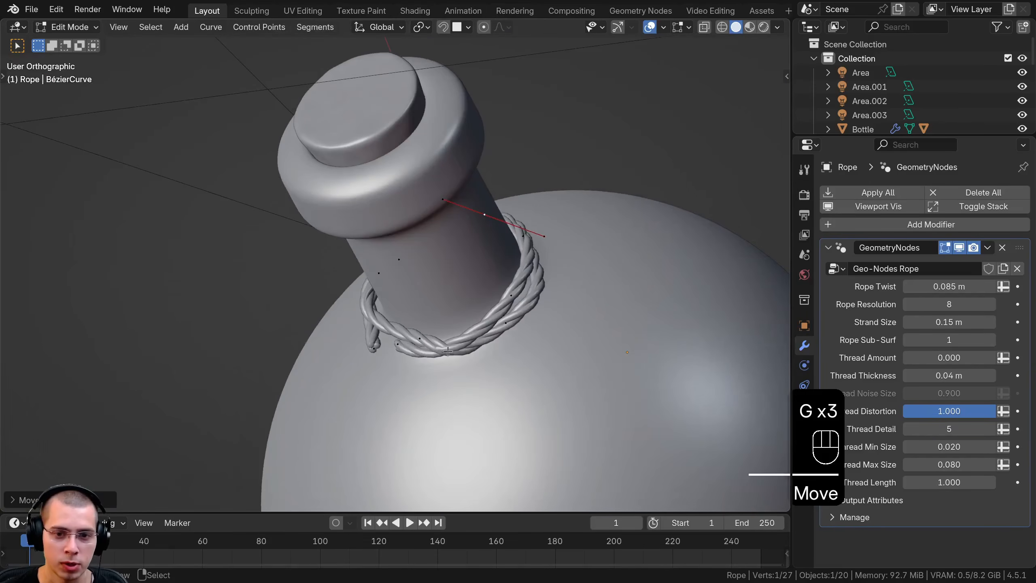
pyautogui.click(420, 338)
pyautogui.click(528, 369)
pyautogui.click(358, 332)
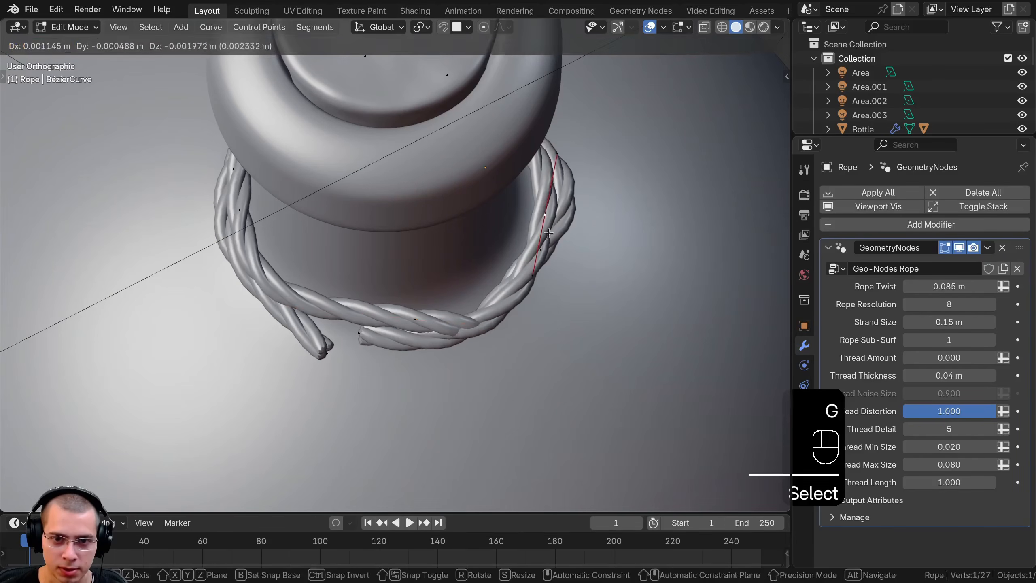
# Move the side strand's point against the neck, and move and rotate the rope end beside it to hug the upper strand
pyautogui.press('g')
pyautogui.press('g')
pyautogui.click(425, 353)
pyautogui.press('r')
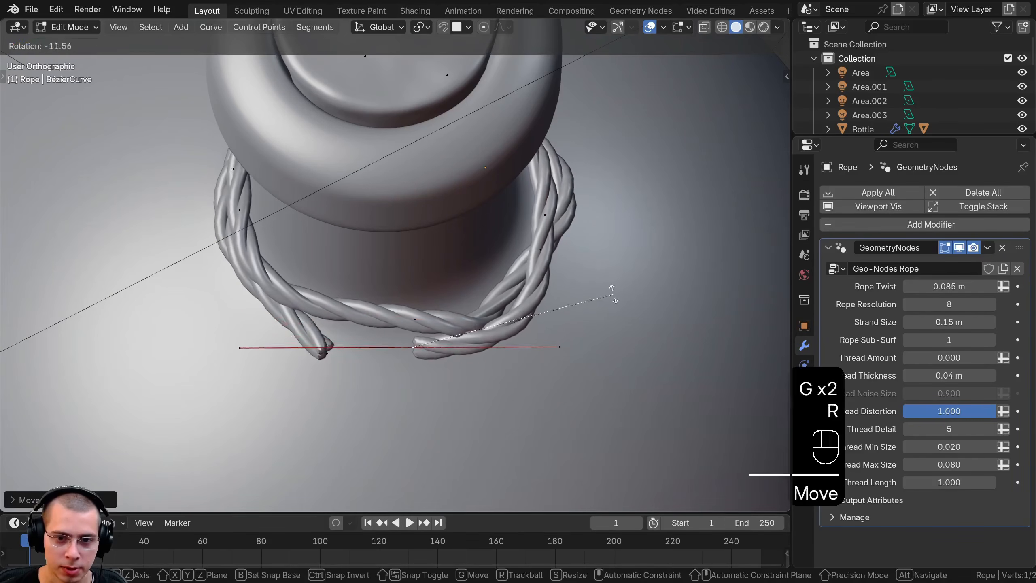
pyautogui.click(602, 289)
pyautogui.press('g')
pyautogui.click(565, 297)
# Extrude the opposite rope end, and rotate and move the new point down onto the bottle's shoulder
pyautogui.moveTo(552, 290); pyautogui.dragTo(543, 245, button='middle')
pyautogui.press('g')
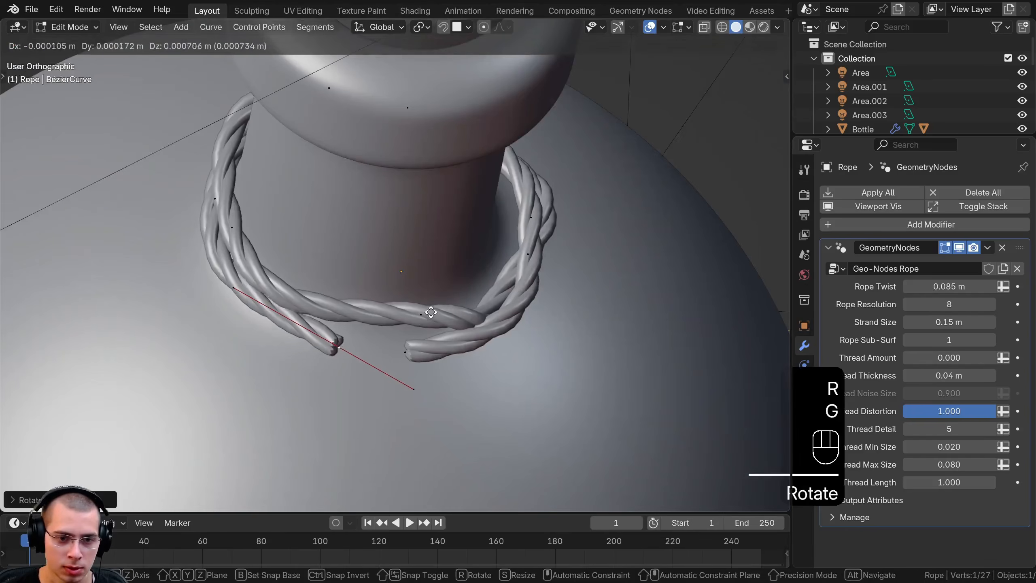
pyautogui.click(430, 311)
pyautogui.press('e')
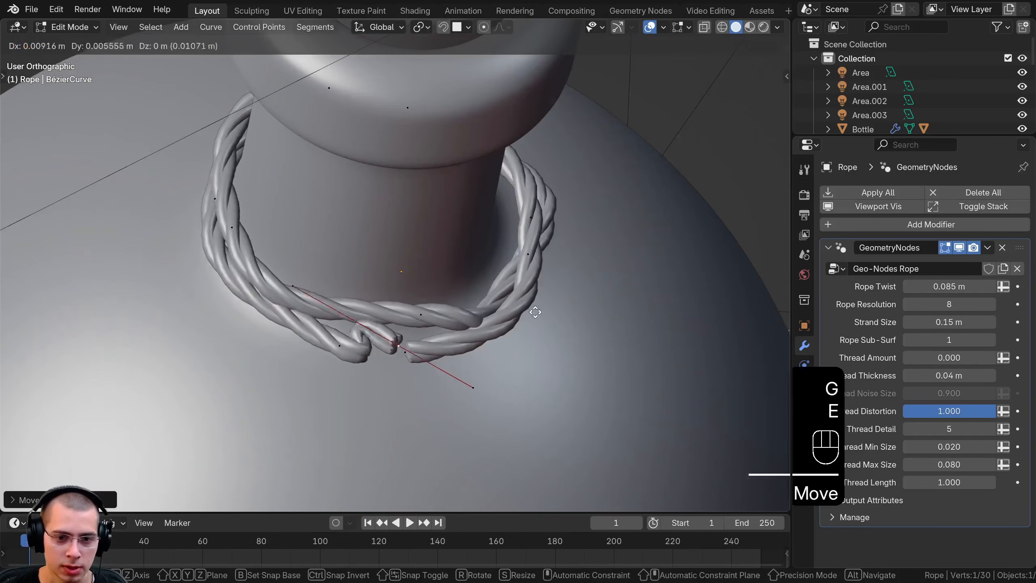
pyautogui.click(598, 378)
pyautogui.moveTo(599, 378); pyautogui.dragTo(551, 342, button='middle')
pyautogui.press('r')
pyautogui.click(491, 408)
pyautogui.press('g')
pyautogui.click(495, 447)
# Extrude the hanging strand further down the bottle and move its new end point into place
pyautogui.moveTo(494, 447); pyautogui.dragTo(408, 387, button='middle')
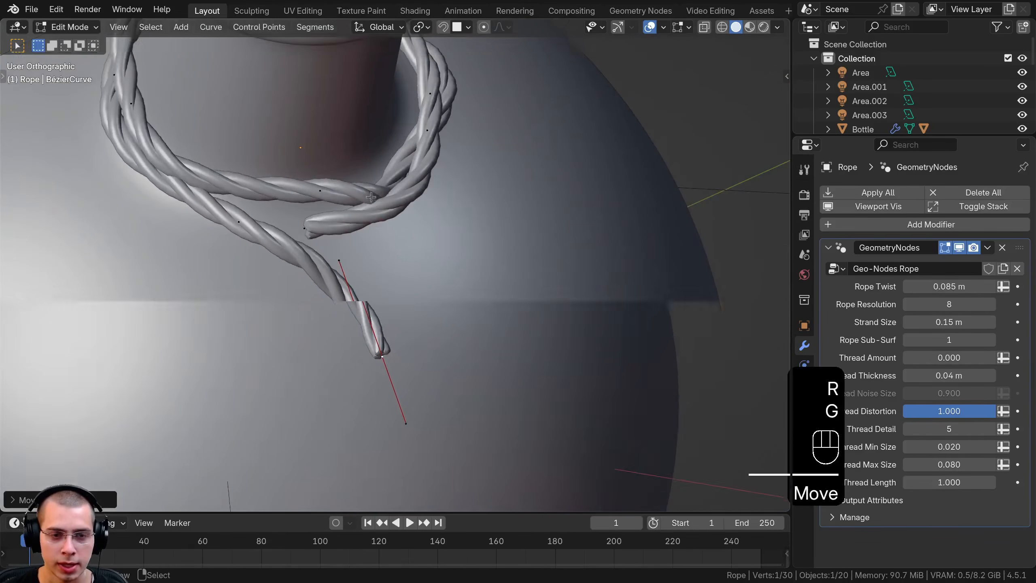
pyautogui.press('e')
pyautogui.click(315, 467)
pyautogui.keyDown('shift'); pyautogui.moveTo(315, 467); pyautogui.dragTo(268, 390, button='middle'); pyautogui.keyUp('shift')
pyautogui.press('g')
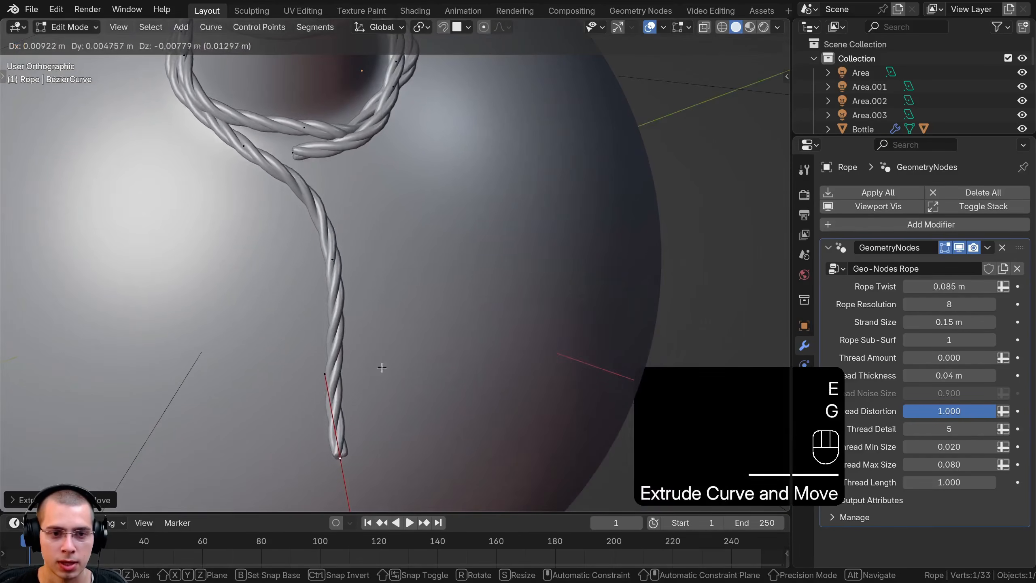
pyautogui.click(377, 365)
# Rotate and move the short rope end beside the top of the hanging strand
pyautogui.keyDown('shift'); pyautogui.moveTo(334, 167); pyautogui.dragTo(366, 336, button='middle'); pyautogui.keyUp('shift')
pyautogui.scroll(2, 366, 336)
pyautogui.moveTo(312, 360); pyautogui.dragTo(380, 326, button='middle')
pyautogui.press('r')
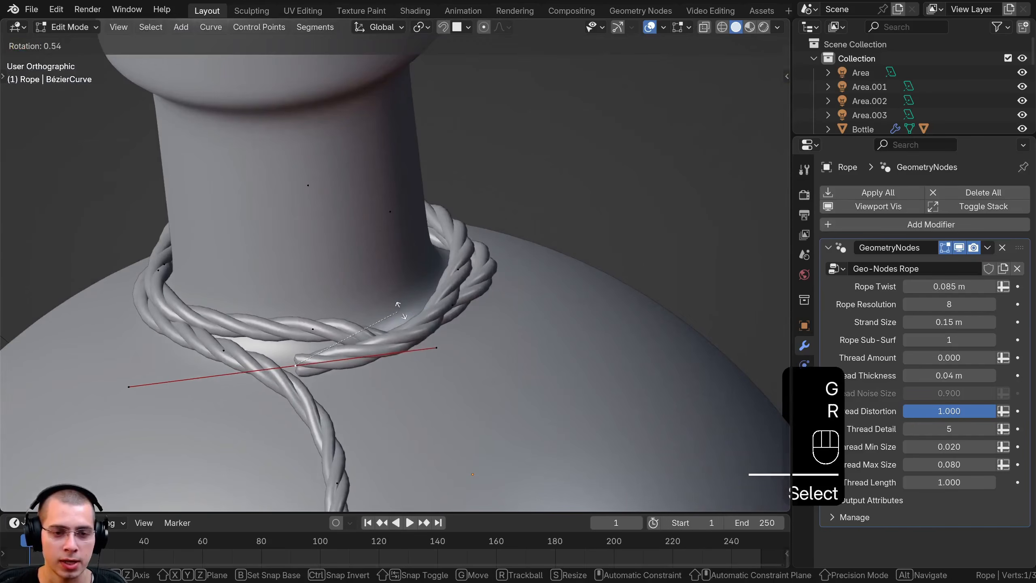
pyautogui.press('g')
pyautogui.click(360, 273)
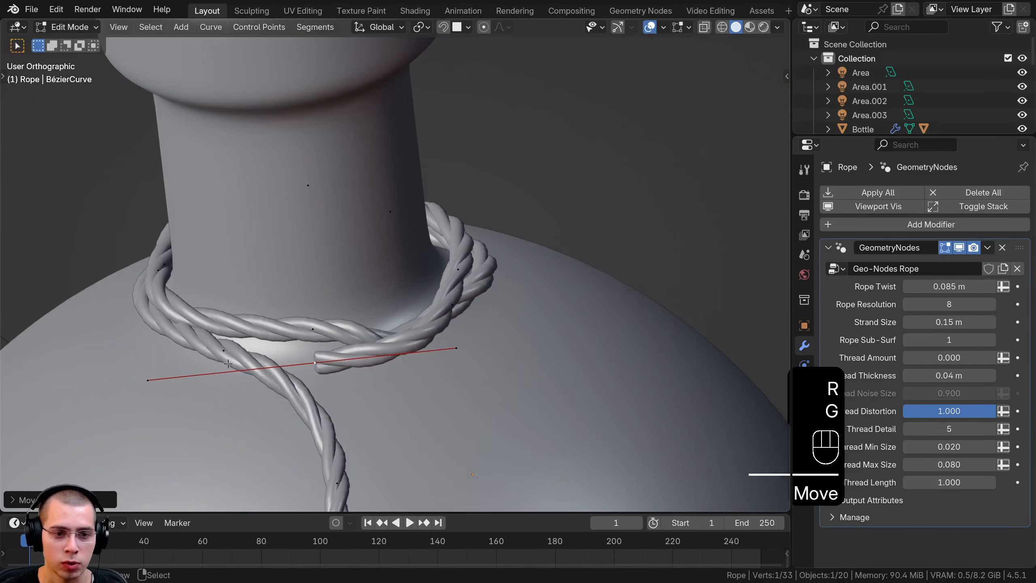
# Fine-tune the rotation and position of the rope point where the short end meets the hanging strand
pyautogui.press('r')
pyautogui.click(372, 366)
pyautogui.press('g')
pyautogui.press('g')
pyautogui.click(363, 365)
pyautogui.rightClick(316, 362)
pyautogui.moveTo(315, 362); pyautogui.dragTo(293, 348, button='middle')
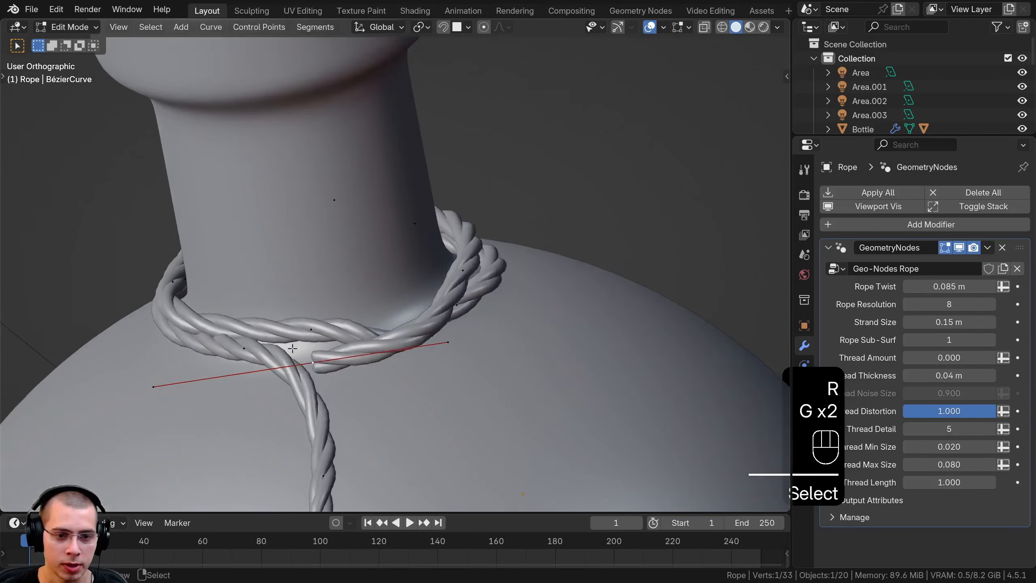
# Extrude the short rope end over the hanging strand, and rotate and move the new point to begin the knot
pyautogui.click(223, 367)
pyautogui.moveTo(224, 367); pyautogui.dragTo(316, 279, button='middle')
pyautogui.click(376, 382)
pyautogui.press('g')
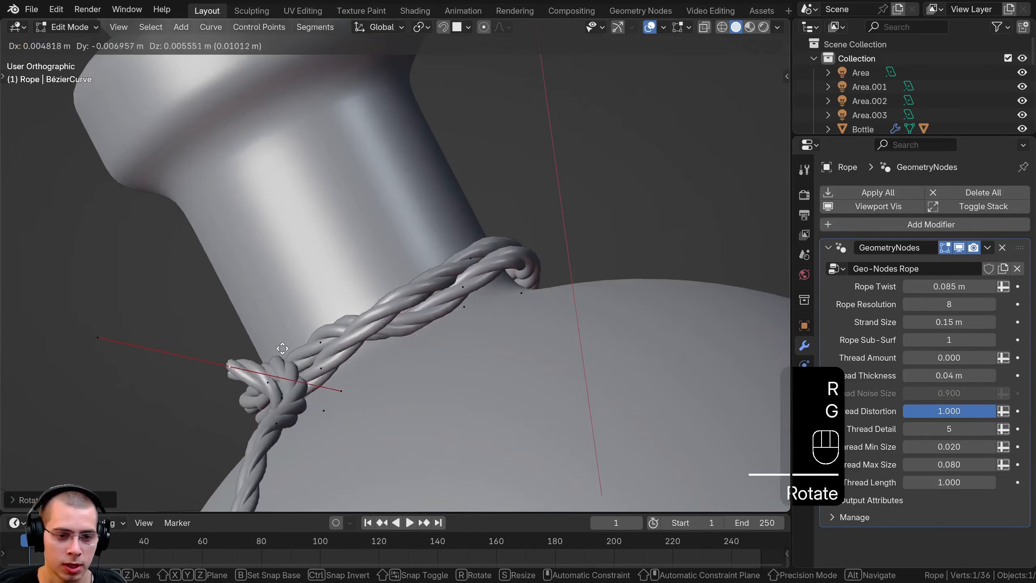
pyautogui.click(367, 379)
pyautogui.moveTo(367, 379); pyautogui.dragTo(537, 349, button='middle')
# Freely rotate the knot's new end point and move it to curl around the strands
pyautogui.press('r')
pyautogui.press('r')
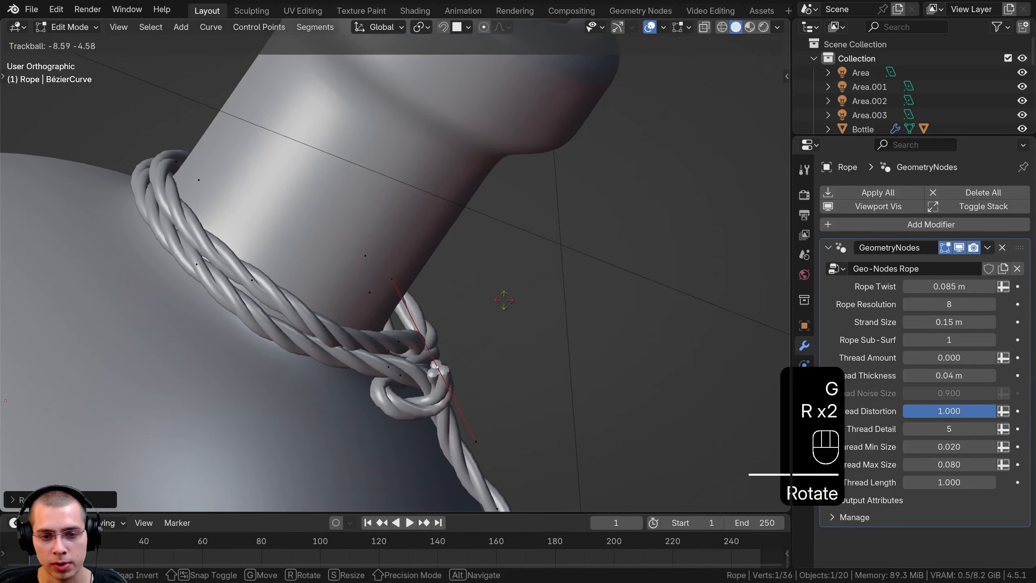
pyautogui.click(503, 272)
# Extrude the knot's end once more, and rotate and move the new point behind the wrapped strands
pyautogui.press('r')
pyautogui.press('g')
pyautogui.moveTo(503, 271); pyautogui.dragTo(310, 319, button='middle')
pyautogui.click(407, 302)
pyautogui.press('e')
pyautogui.click(370, 388)
# Scale down the new point's handles, and move and rotate the knot's points to tighten the first loop
pyautogui.press('r')
pyautogui.click(321, 452)
pyautogui.press('g')
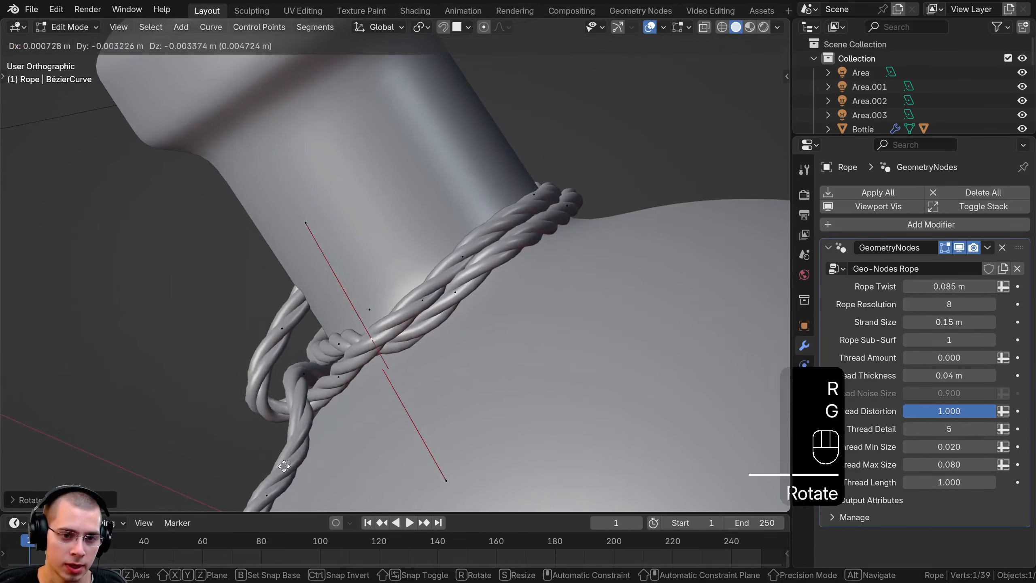
pyautogui.click(283, 466)
pyautogui.moveTo(284, 466); pyautogui.dragTo(537, 341, button='middle')
pyautogui.press('s')
pyautogui.click(459, 381)
pyautogui.press('g')
pyautogui.click(519, 343)
pyautogui.press('g')
pyautogui.click(419, 363)
pyautogui.press('g')
pyautogui.click(265, 398)
# Extrude the knot's end beneath the strands, and rotate and move the new point to start a second loop
pyautogui.press('r')
pyautogui.click(322, 321)
pyautogui.press('r')
pyautogui.click(605, 383)
pyautogui.press('r')
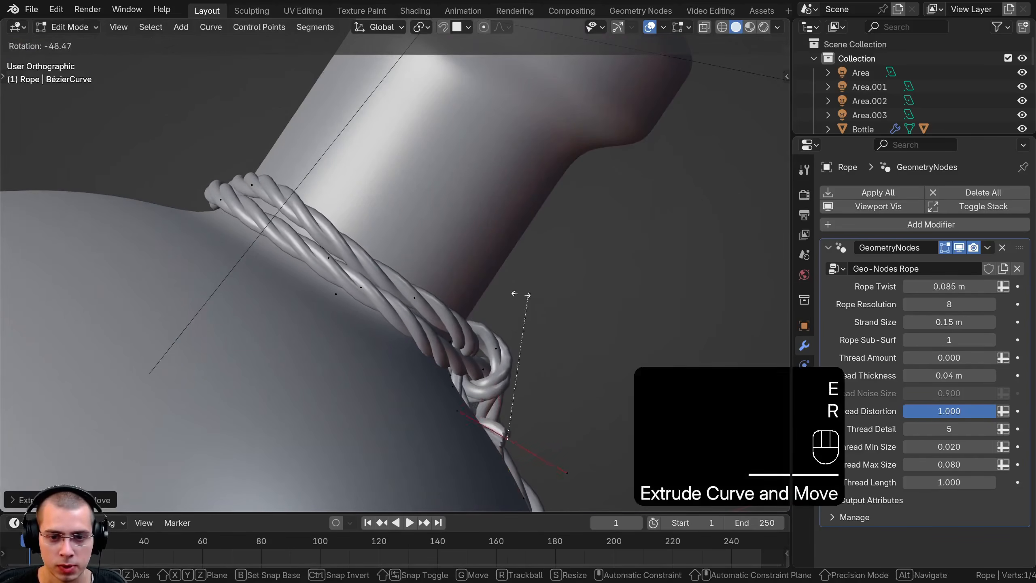
pyautogui.click(502, 265)
pyautogui.press('g')
pyautogui.click(467, 223)
# Scale down the extruded point's handles and move it snugly beneath the wrapped strands
pyautogui.press('s')
pyautogui.click(473, 379)
pyautogui.moveTo(473, 380); pyautogui.dragTo(453, 391, button='middle')
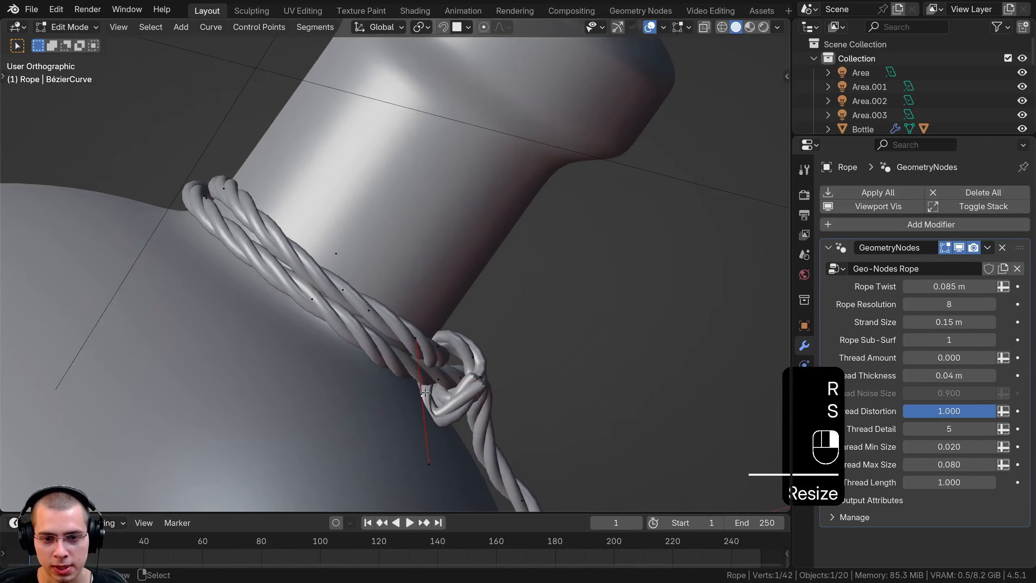
pyautogui.click(536, 384)
pyautogui.press('g')
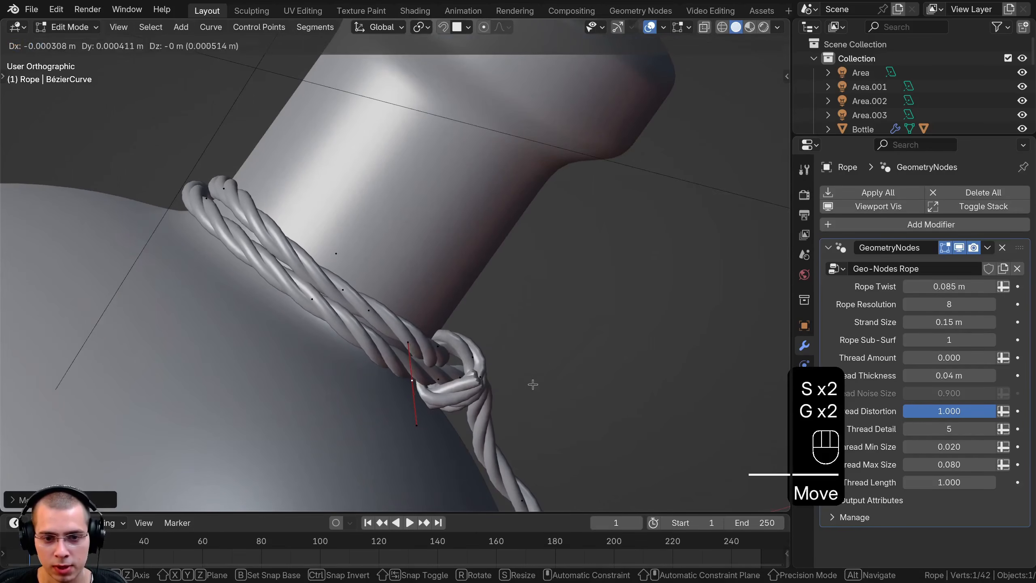
pyautogui.moveTo(531, 372); pyautogui.dragTo(571, 367, button='middle')
pyautogui.press('g')
pyautogui.click(573, 363)
# Extrude the knot's end up over the outside of the loop, and rotate and move it toward the neck
pyautogui.press('e')
pyautogui.click(569, 300)
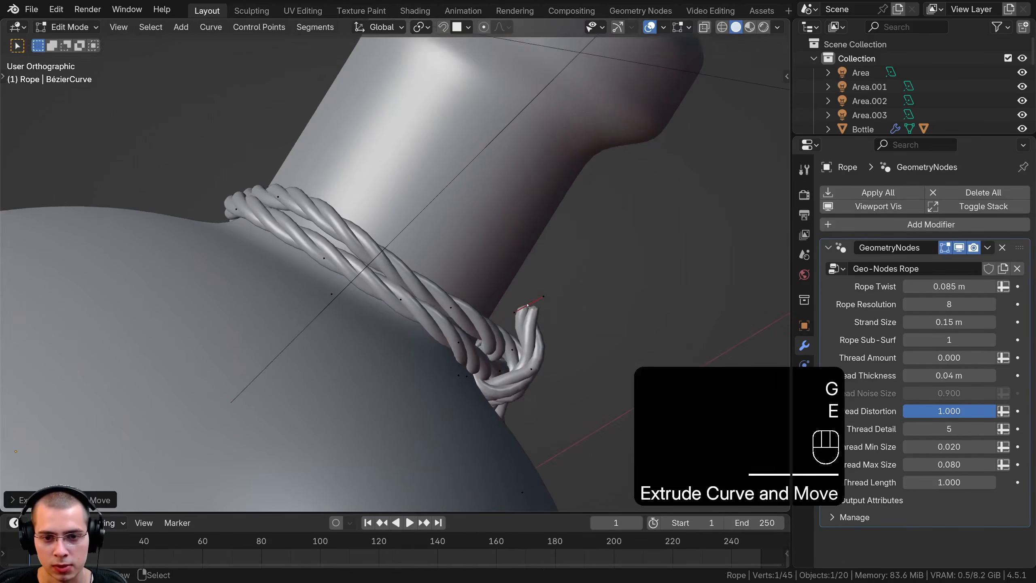
pyautogui.click(473, 267)
pyautogui.press('g')
pyautogui.click(501, 328)
# Extrude the knot's end behind the strands, and freely rotate and move the new point close to the neck
pyautogui.moveTo(500, 329); pyautogui.dragTo(392, 354, button='middle')
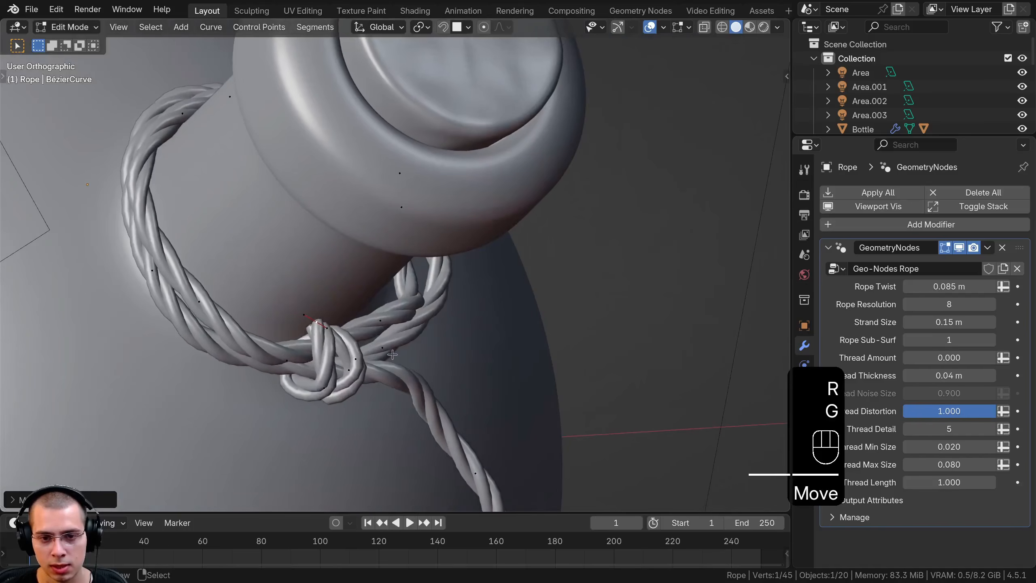
pyautogui.press('e')
pyautogui.middleClick(291, 349)
pyautogui.click(291, 349)
pyautogui.moveTo(291, 349); pyautogui.dragTo(469, 318, button='middle')
pyautogui.press('r')
pyautogui.press('r')
pyautogui.press('g')
pyautogui.press('g')
pyautogui.click(561, 339)
# Extrude the knot's end beneath the strands again, and rotate and move the new point against the previous loop
pyautogui.moveTo(561, 339); pyautogui.dragTo(615, 369, button='middle')
pyautogui.press('e')
pyautogui.click(626, 346)
pyautogui.press('r')
pyautogui.click(597, 304)
pyautogui.press('g')
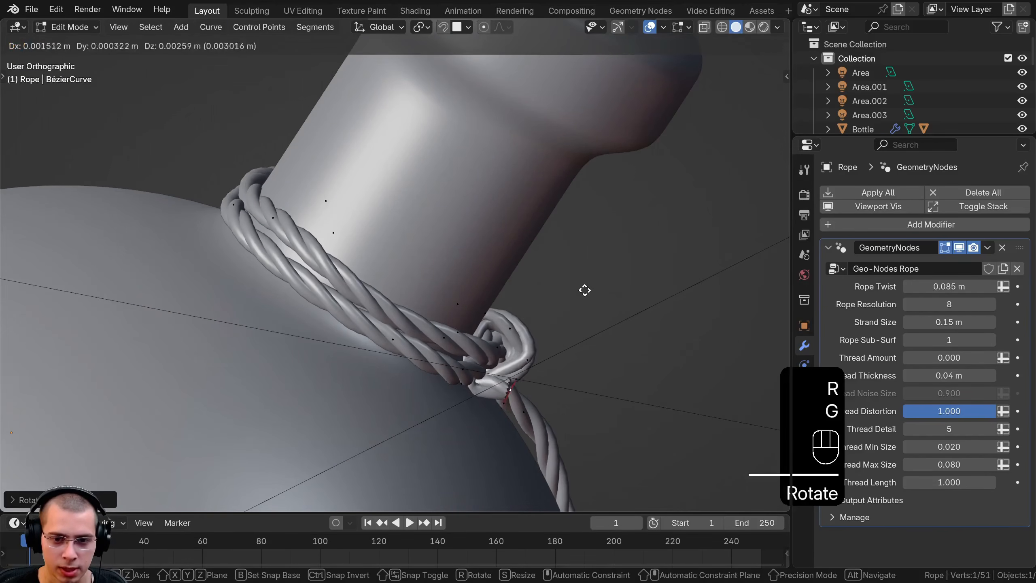
pyautogui.click(586, 278)
# Extrude the knot's end twice more to wrap another loop around the strands, rotating and moving the new points
pyautogui.press('e')
pyautogui.click(592, 239)
pyautogui.press('e')
pyautogui.press('r')
pyautogui.click(503, 234)
pyautogui.press('g')
pyautogui.press('g')
pyautogui.press('g')
# Extrude the rope's end out of the knot and move the new point beside the neck strands
pyautogui.moveTo(418, 273); pyautogui.dragTo(302, 347, button='middle')
pyautogui.press('e')
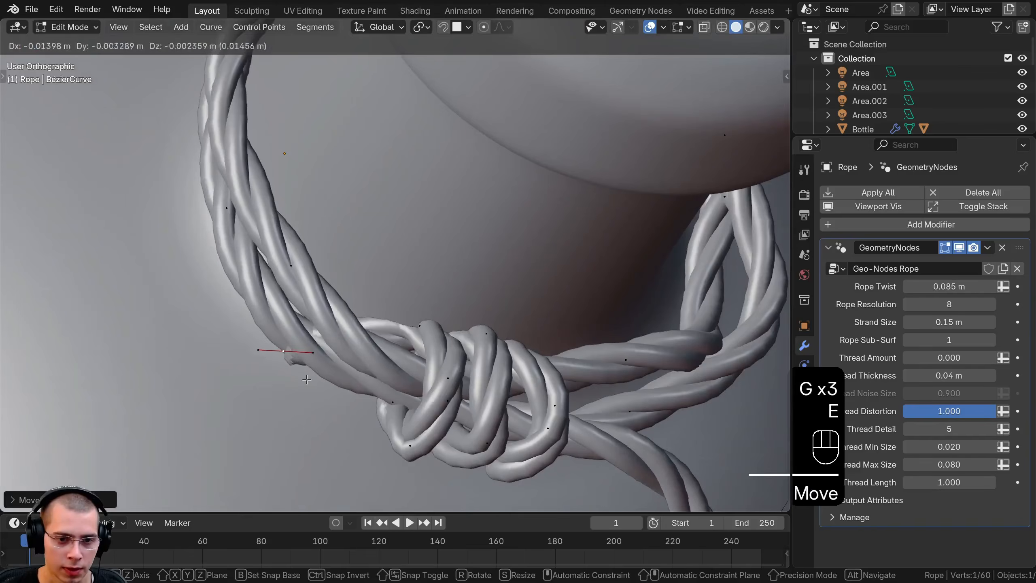
pyautogui.keyDown('shift'); pyautogui.moveTo(410, 367); pyautogui.dragTo(540, 320, button='middle'); pyautogui.keyUp('shift')
pyautogui.press('g')
pyautogui.click(528, 311)
pyautogui.press('g')
pyautogui.click(529, 318)
# Extrude the rope's end down from the knot and move it over the bottle body to form a hanging strand
pyautogui.press('e')
pyautogui.click(616, 387)
pyautogui.moveTo(612, 382); pyautogui.dragTo(387, 347, button='middle')
pyautogui.scroll(-4, 382, 215)
pyautogui.press('g')
pyautogui.click(421, 311)
# Rotate, scale and move the curve point where the new hanging strand leaves the neck wrap
pyautogui.click(401, 149)
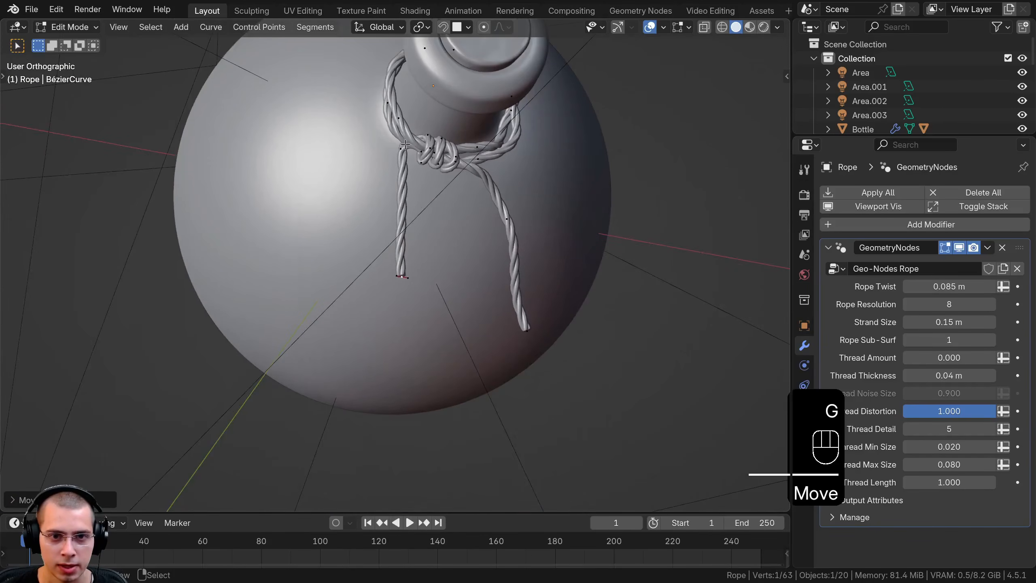
pyautogui.press('r')
pyautogui.click(436, 159)
pyautogui.press('s')
pyautogui.press('g')
pyautogui.click(463, 149)
pyautogui.press('r')
pyautogui.click(447, 206)
pyautogui.moveTo(447, 206); pyautogui.dragTo(422, 174, button='middle')
# Scale, rotate and move the hanging strand's end point so its handles follow the strand down the bottle
pyautogui.click(400, 275)
pyautogui.press('s')
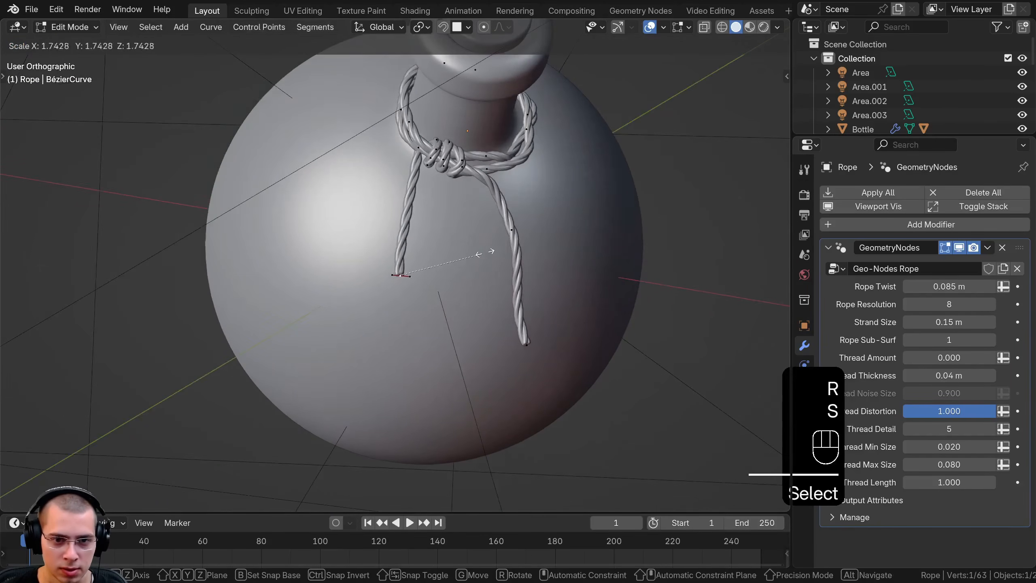
pyautogui.click(440, 305)
pyautogui.press('s')
pyautogui.click(475, 314)
pyautogui.press('g')
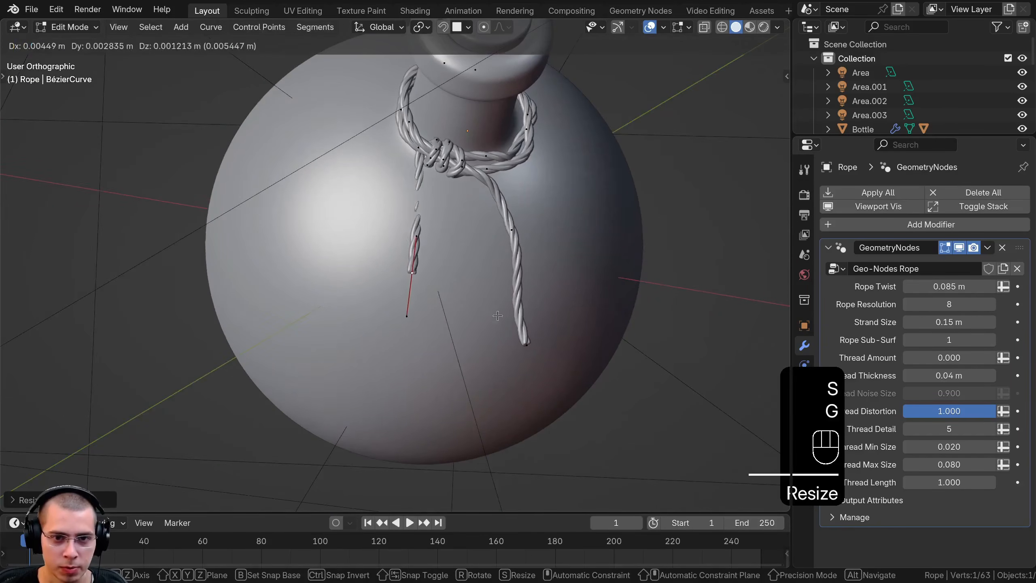
pyautogui.click(479, 319)
pyautogui.moveTo(480, 318); pyautogui.dragTo(610, 283, button='middle')
pyautogui.press('r')
pyautogui.press('g')
# Extrude the hanging strand's end further down, then rotate and move the new point so the tip bends sideways
pyautogui.moveTo(357, 358); pyautogui.dragTo(465, 343, button='middle')
pyautogui.press('e')
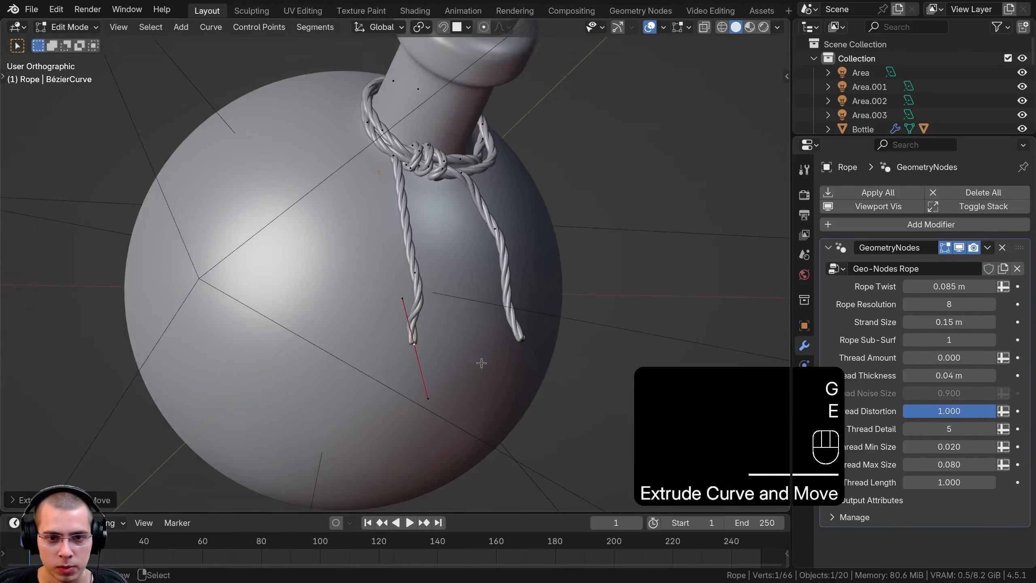
pyautogui.press('r')
pyautogui.press('g')
pyautogui.scroll(2, 395, 442)
pyautogui.keyDown('shift'); pyautogui.moveTo(429, 371); pyautogui.dragTo(376, 452, button='middle'); pyautogui.keyUp('shift')
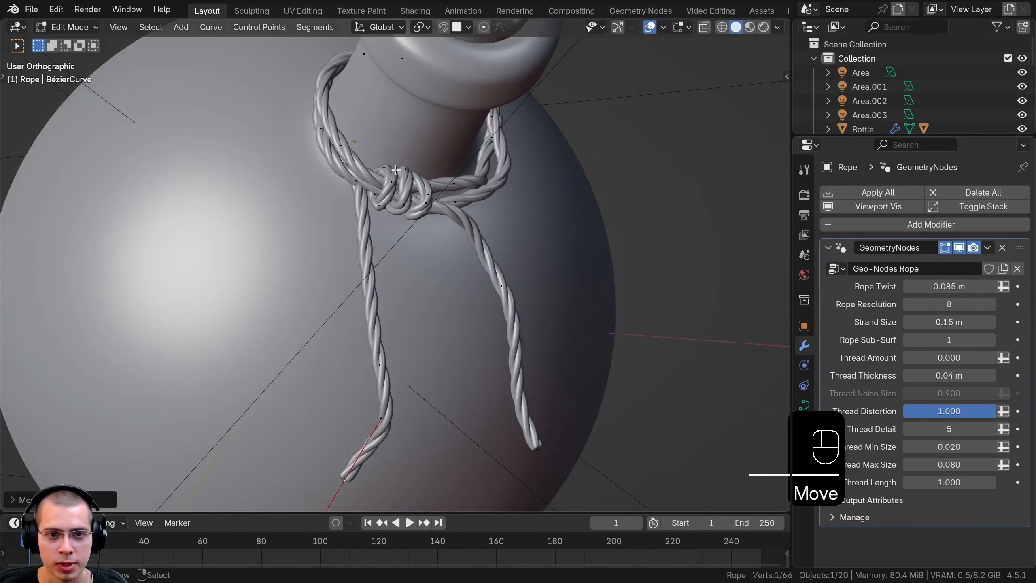
# Rotate and move the bent tip's end point to refine how it lies against the bottle
pyautogui.keyDown('shift'); pyautogui.moveTo(415, 199); pyautogui.dragTo(391, 238, button='middle'); pyautogui.keyUp('shift')
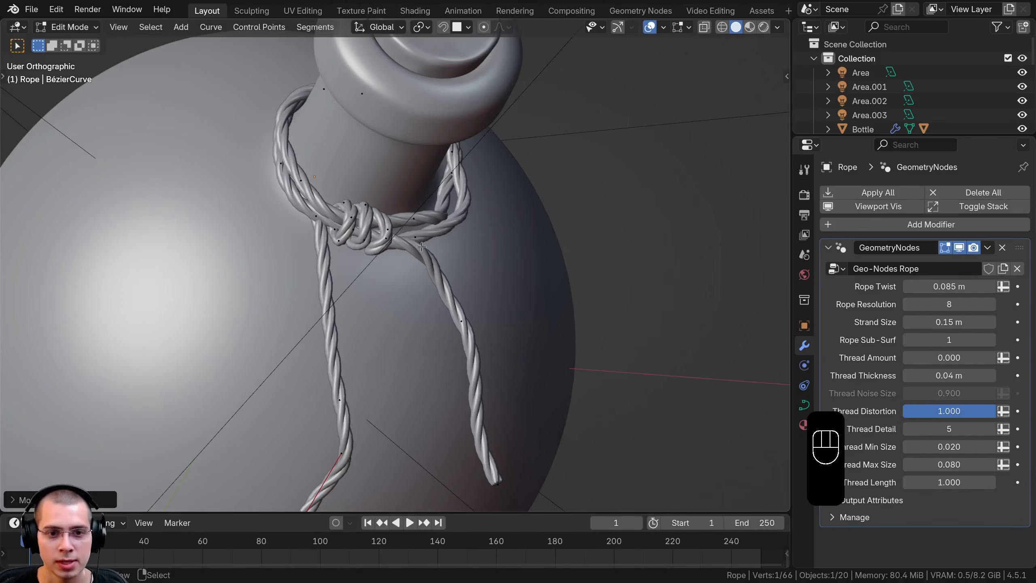
pyautogui.scroll(-3, 502, 397)
pyautogui.keyDown('shift'); pyautogui.moveTo(503, 397); pyautogui.dragTo(530, 412, button='middle'); pyautogui.keyUp('shift')
pyautogui.scroll(1, 530, 412)
pyautogui.moveTo(440, 306); pyautogui.dragTo(587, 426)
pyautogui.press('r')
pyautogui.press('g')
pyautogui.click(568, 440)
# Rotate and move a curve point in the knot's loops to tighten the wrap around the strands
pyautogui.keyDown('shift'); pyautogui.moveTo(545, 331); pyautogui.dragTo(552, 381, button='middle'); pyautogui.keyUp('shift')
pyautogui.scroll(4, 552, 382)
pyautogui.keyDown('shift'); pyautogui.moveTo(489, 261); pyautogui.dragTo(416, 387, button='middle'); pyautogui.keyUp('shift')
pyautogui.scroll(2, 460, 334)
pyautogui.click(449, 238)
pyautogui.press('r')
pyautogui.click(515, 222)
pyautogui.press('r')
pyautogui.press('g')
pyautogui.click(504, 265)
pyautogui.press('r')
pyautogui.click(461, 294)
# Rotate and move the lower curve point of the knot's middle loop to even out the loops
pyautogui.scroll(1, 424, 329)
pyautogui.click(417, 387)
pyautogui.scroll(-5, 401, 385)
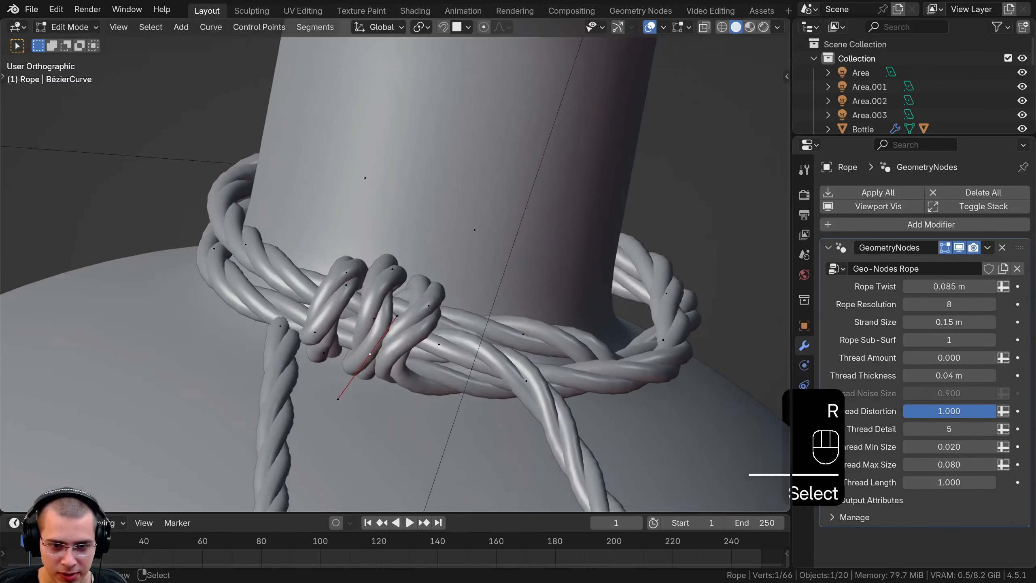
pyautogui.press('r')
pyautogui.press('g')
# Scale the handles and move the curve point on the lower neck strand beside the knot
pyautogui.press('g')
pyautogui.press('s')
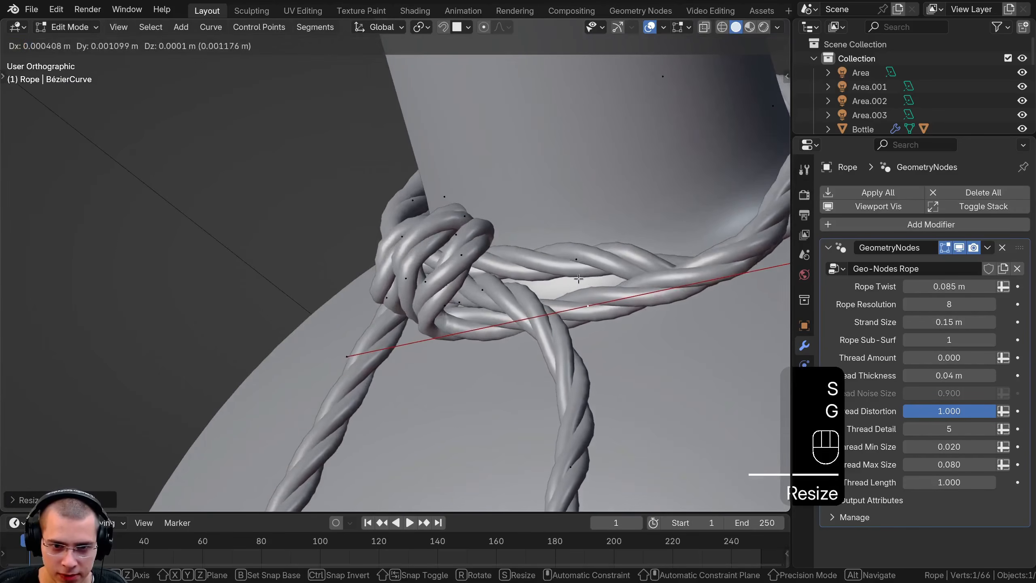
pyautogui.press('g')
pyautogui.press('s')
pyautogui.press('g')
pyautogui.click(559, 333)
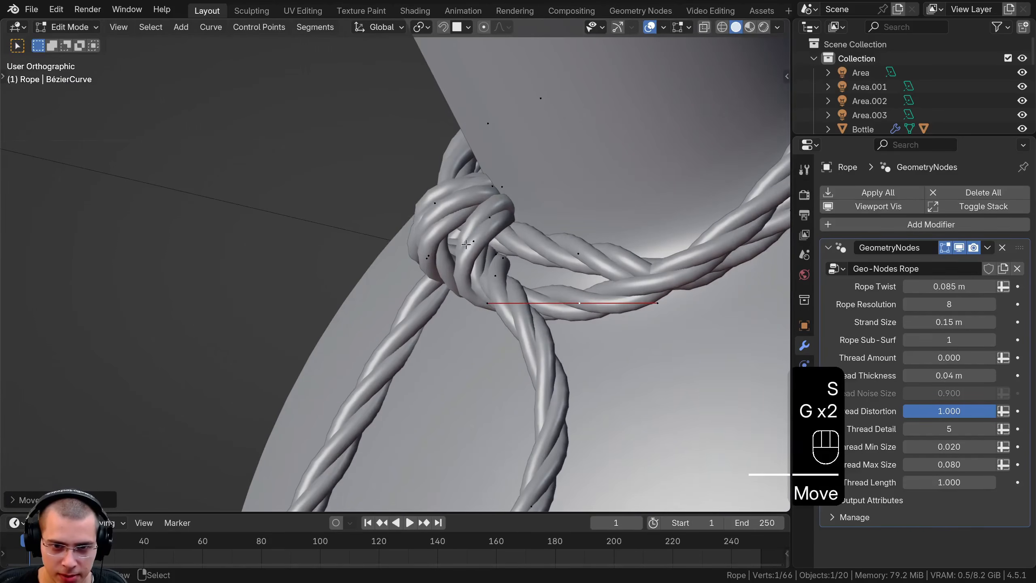
pyautogui.press('g')
pyautogui.click(559, 333)
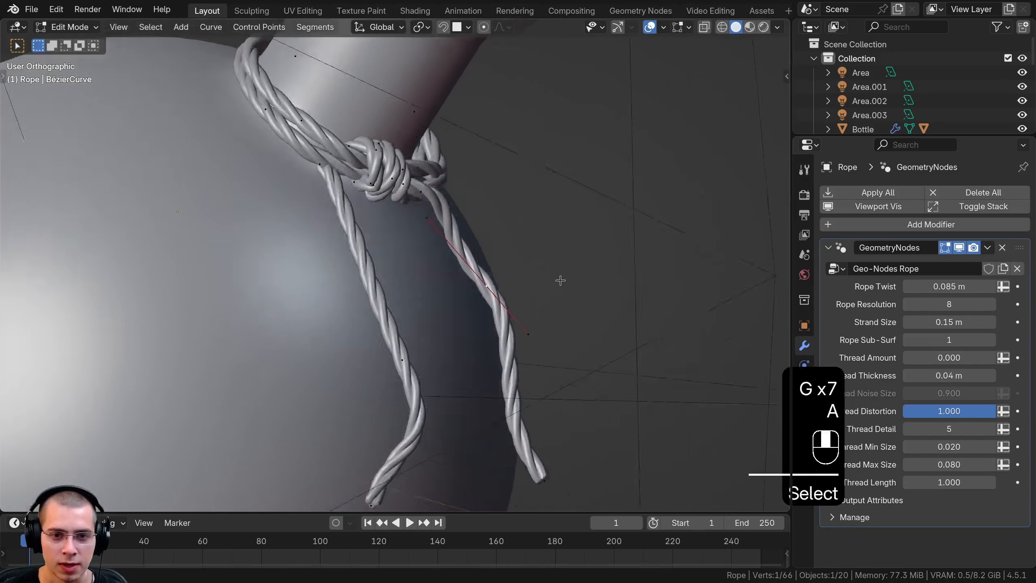
# Move and rotate the middle point of the straight hanging strand closer to the bottle surface
pyautogui.press('g')
pyautogui.press('r')
pyautogui.click(537, 310)
pyautogui.press('g')
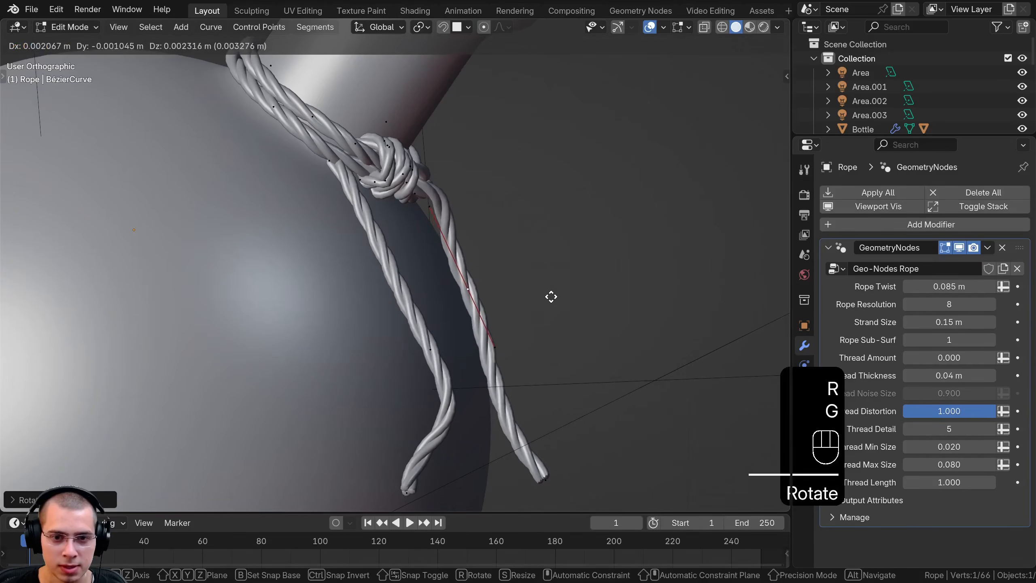
pyautogui.click(546, 298)
# Rotate and move the end point of the straight hanging strand so it follows the bottle's curvature
pyautogui.keyDown('shift'); pyautogui.moveTo(546, 298); pyautogui.dragTo(528, 214, button='middle'); pyautogui.keyUp('shift')
pyautogui.rightClick(534, 391)
pyautogui.press('r')
pyautogui.click(487, 409)
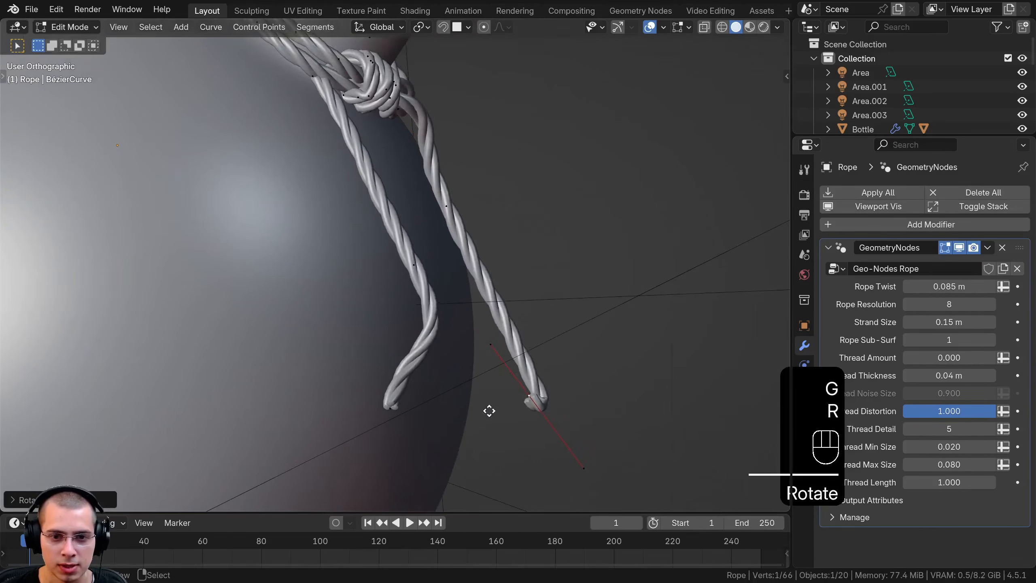
pyautogui.press('g')
pyautogui.click(444, 410)
pyautogui.press('r')
pyautogui.click(331, 300)
pyautogui.press('g')
pyautogui.click(305, 303)
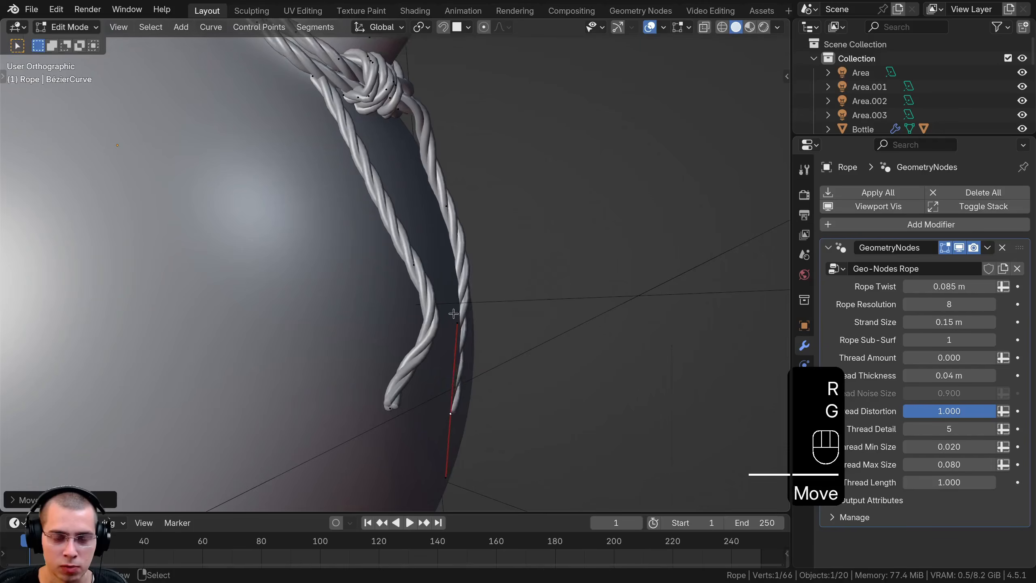
pyautogui.press('g')
pyautogui.moveTo(502, 322); pyautogui.dragTo(293, 279, button='middle')
pyautogui.click(452, 321)
# Rotate and move the middle point of the bent hanging strand to adjust its curve
pyautogui.rightClick(269, 265)
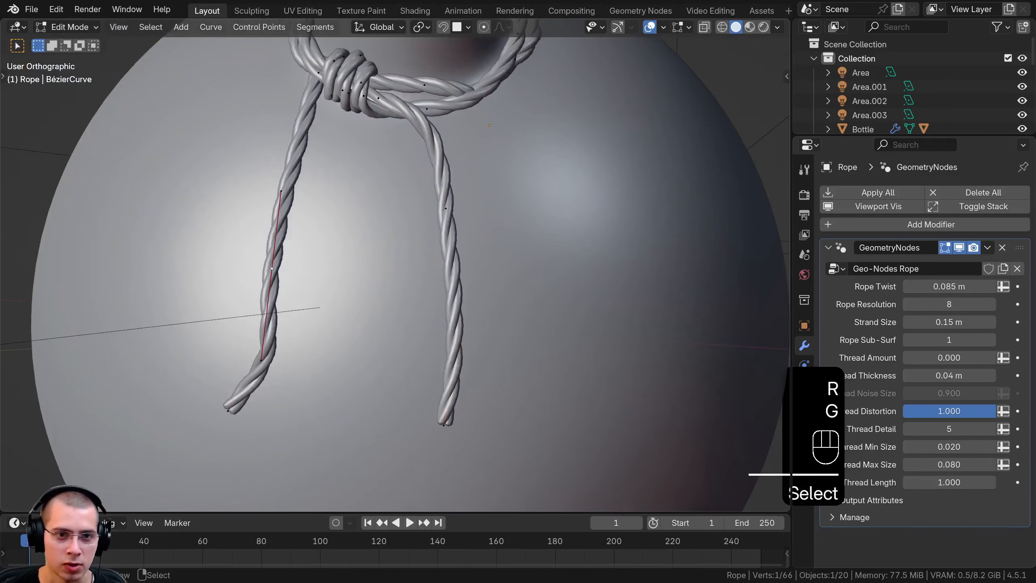
pyautogui.press('r')
pyautogui.click(272, 329)
pyautogui.press('g')
pyautogui.click(314, 355)
# Move and rotate the hanging strand's end and middle points so the strand rests against the bottle
pyautogui.rightClick(226, 394)
pyautogui.moveTo(469, 322); pyautogui.dragTo(355, 319, button='middle')
pyautogui.press('g')
pyautogui.press('r')
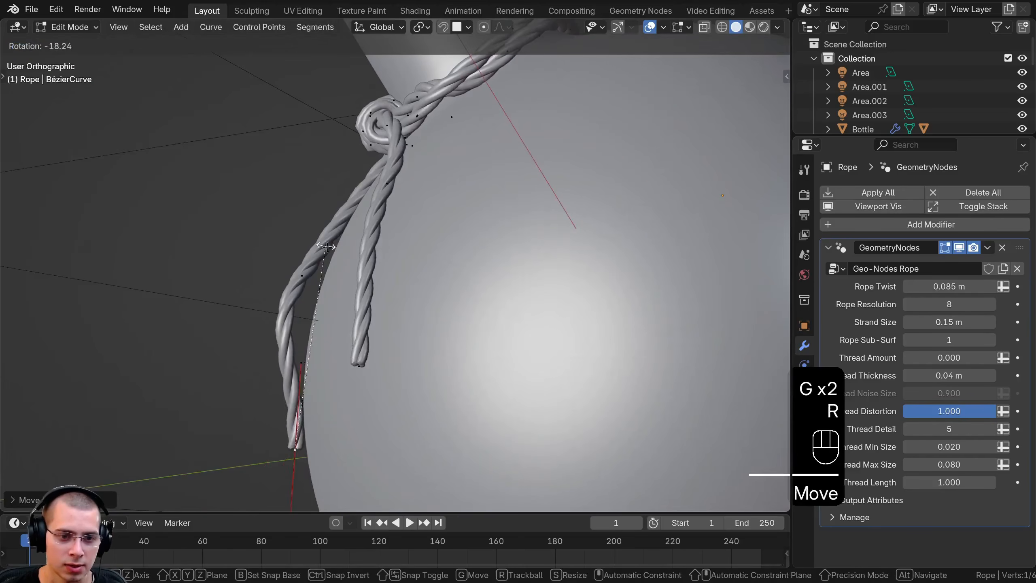
pyautogui.click(382, 261)
pyautogui.press('g')
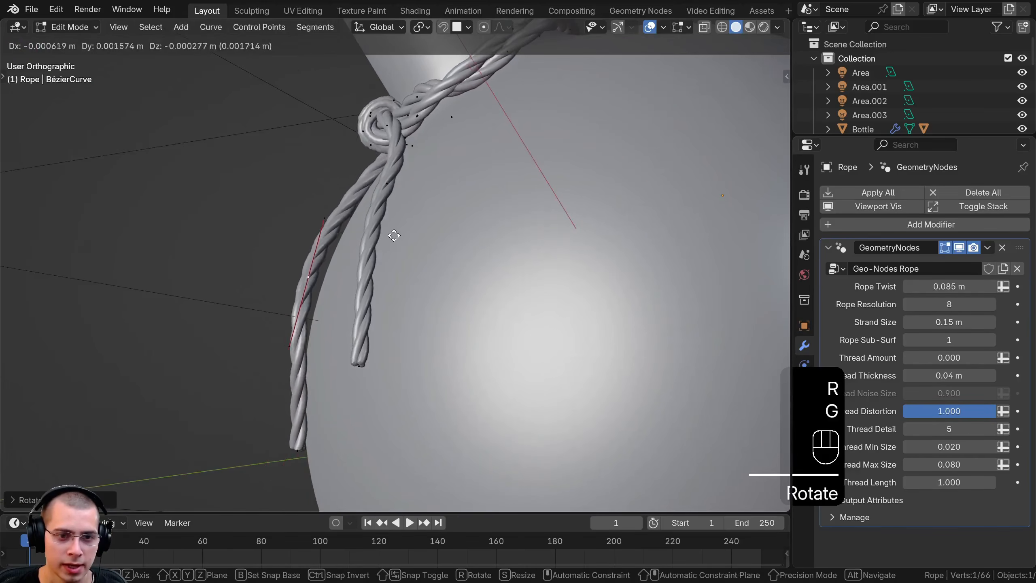
pyautogui.click(395, 238)
pyautogui.scroll(-3, 411, 274)
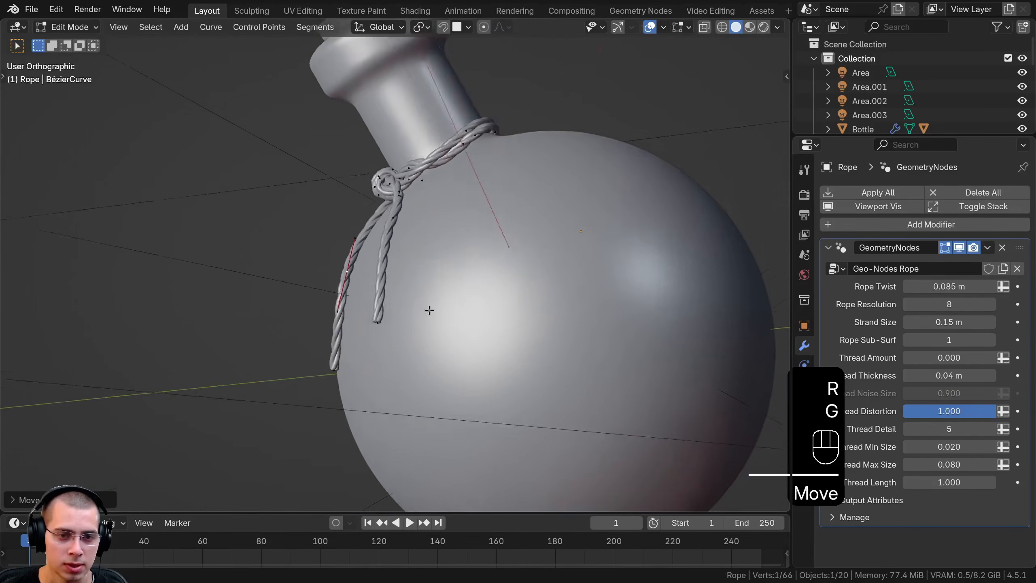
# Leave curve editing and inspect the knotted rope through the camera in rendered shading
pyautogui.moveTo(430, 310); pyautogui.dragTo(564, 360, button='middle')
pyautogui.press('Tab')
pyautogui.press('KP_0')
pyautogui.press('z')
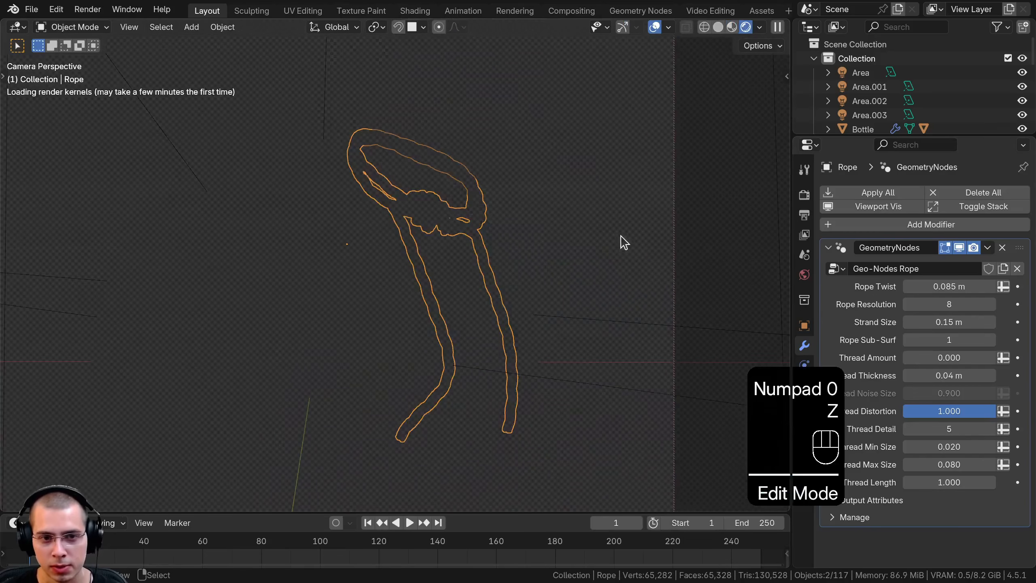
pyautogui.press('a')
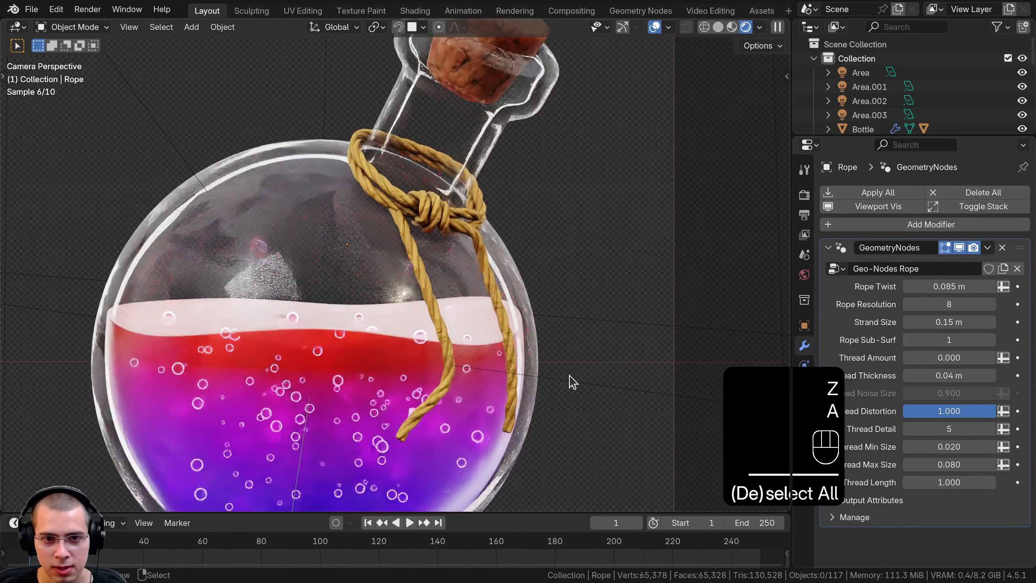
pyautogui.scroll(4, 420, 210)
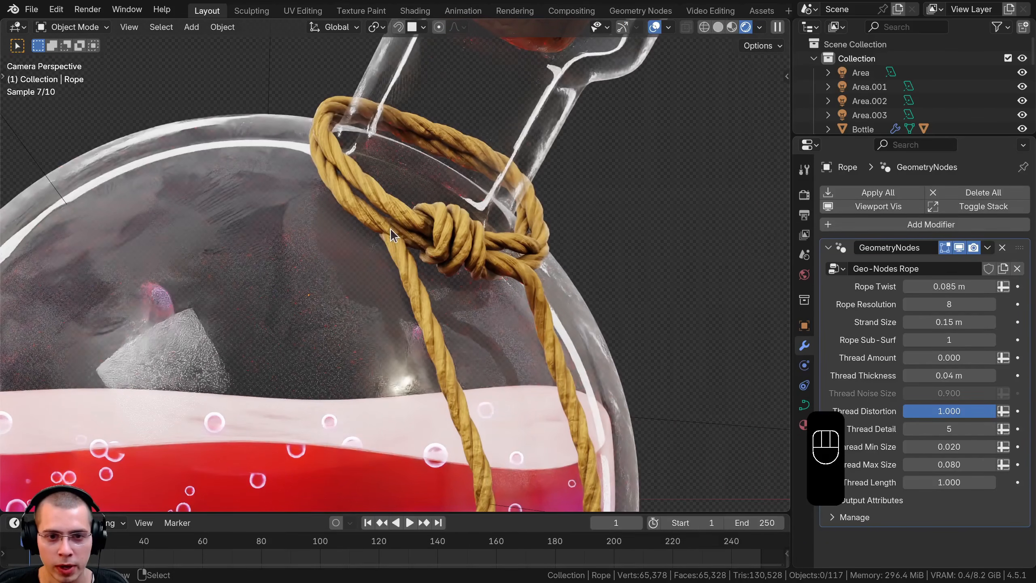
# In solid shading, edit the rope curve again, moving and rotating the point where the bent strand leaves the neck wrap closer to the knot
pyautogui.press('z')
pyautogui.click(414, 263)
pyautogui.press('Tab')
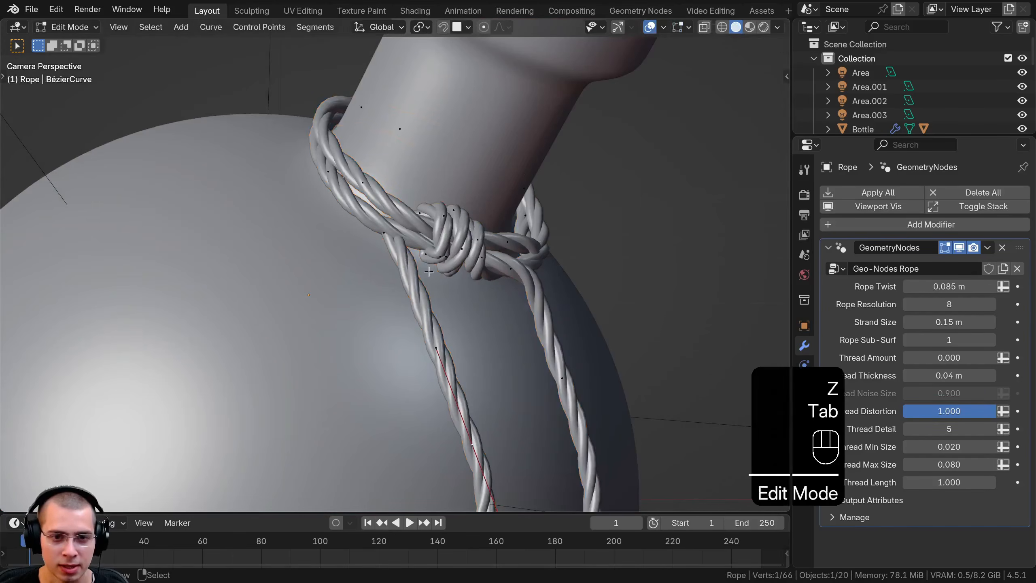
pyautogui.press('KP_Decimal')
pyautogui.click(341, 195)
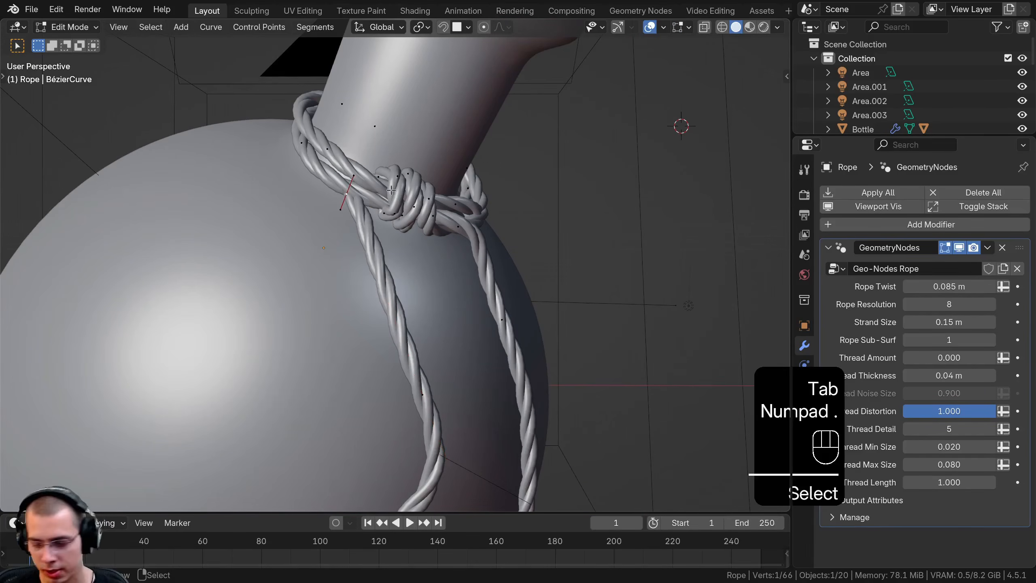
pyautogui.press('KP_5')
pyautogui.scroll(4, 396, 243)
pyautogui.keyDown('shift'); pyautogui.moveTo(389, 190); pyautogui.dragTo(351, 242, button='middle'); pyautogui.keyUp('shift')
pyautogui.scroll(1, 351, 241)
pyautogui.press('g')
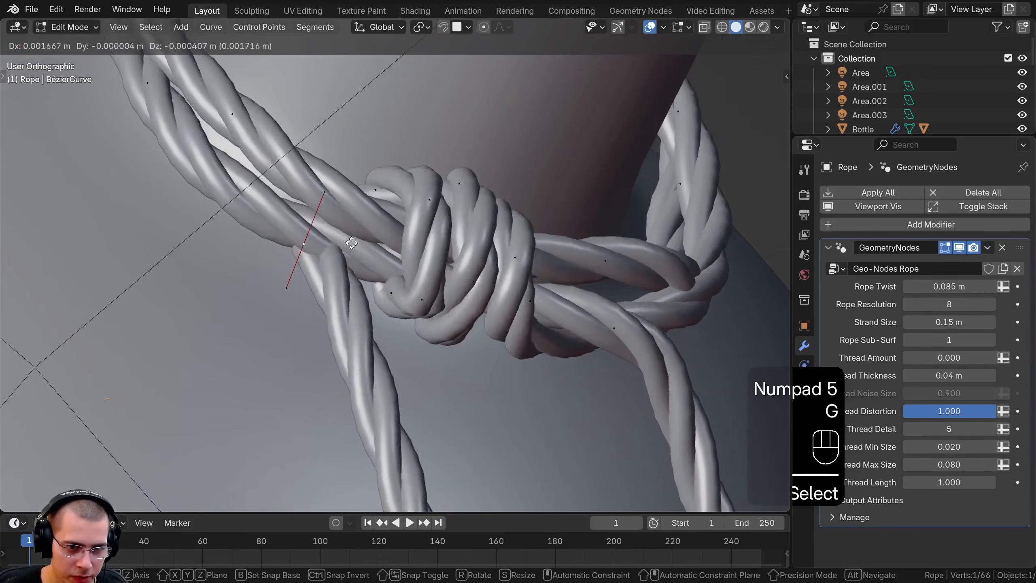
pyautogui.click(395, 267)
pyautogui.moveTo(395, 267)
pyautogui.mouseDown(button='middle')
pyautogui.moveTo(462, 273)
pyautogui.moveTo(382, 279)
pyautogui.moveTo(408, 281)
pyautogui.mouseUp(button='middle')
pyautogui.press('g')
pyautogui.click(416, 277)
pyautogui.press('r')
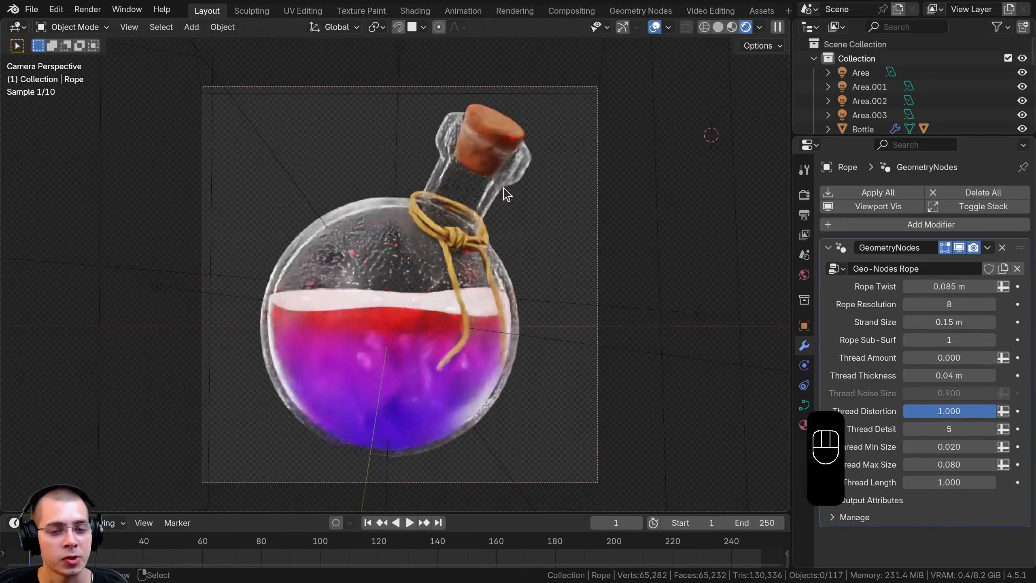
# Switch to solid shading and set the Cycles final render samples to 400
pyautogui.press('z')
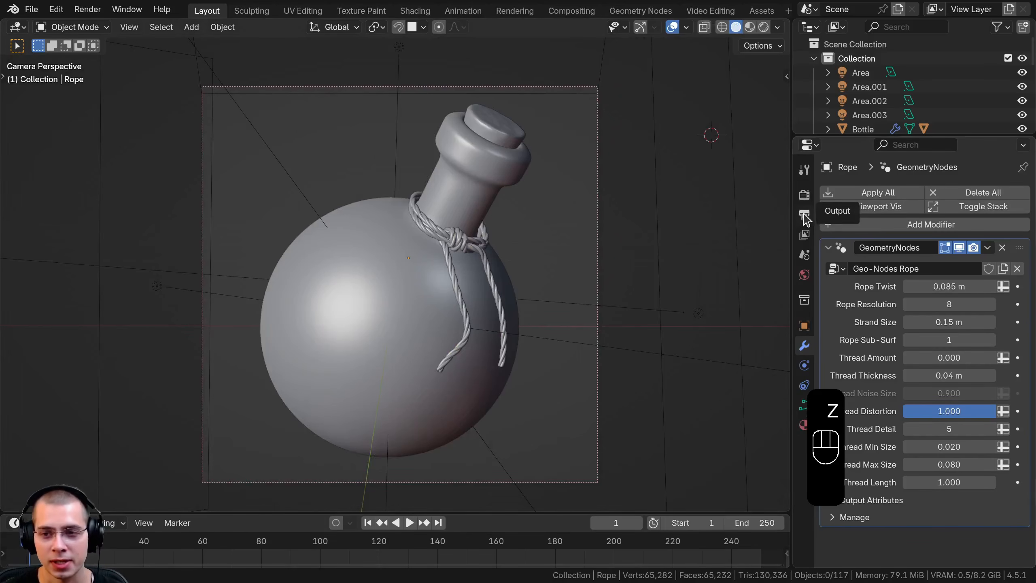
pyautogui.click(804, 195)
pyautogui.moveTo(792, 196); pyautogui.dragTo(809, 195)
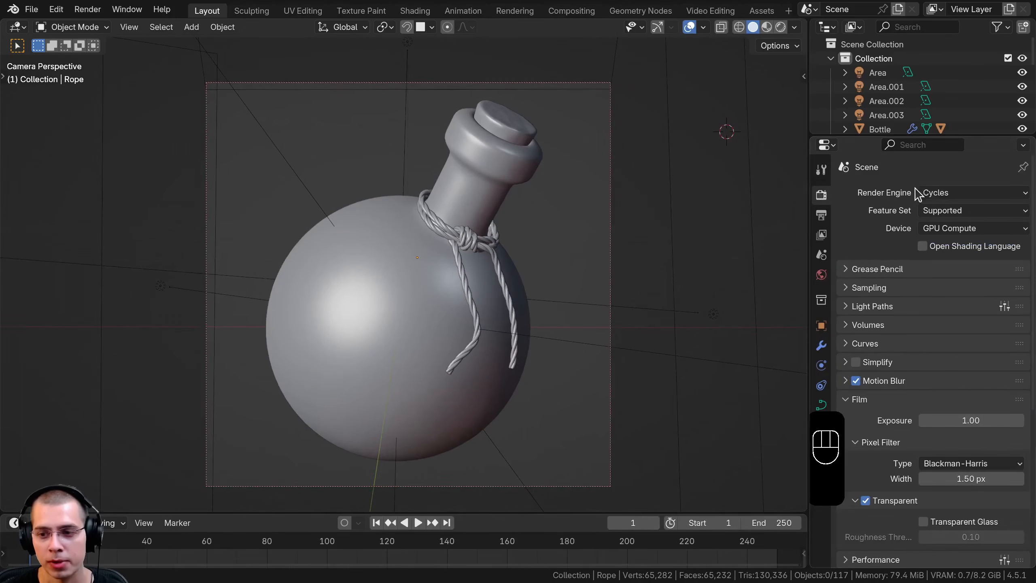
pyautogui.scroll(-5, 854, 339)
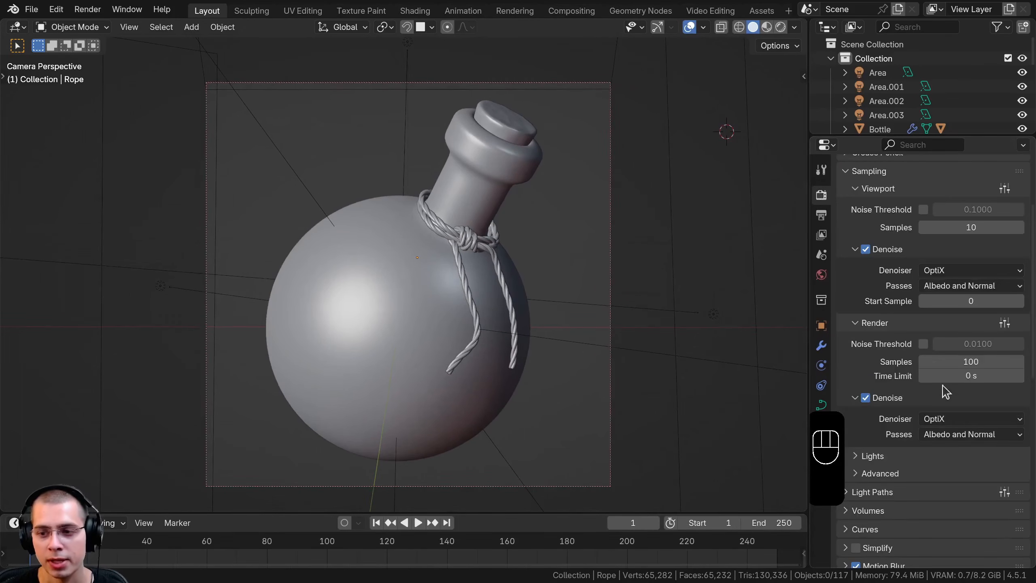
pyautogui.write('4000')
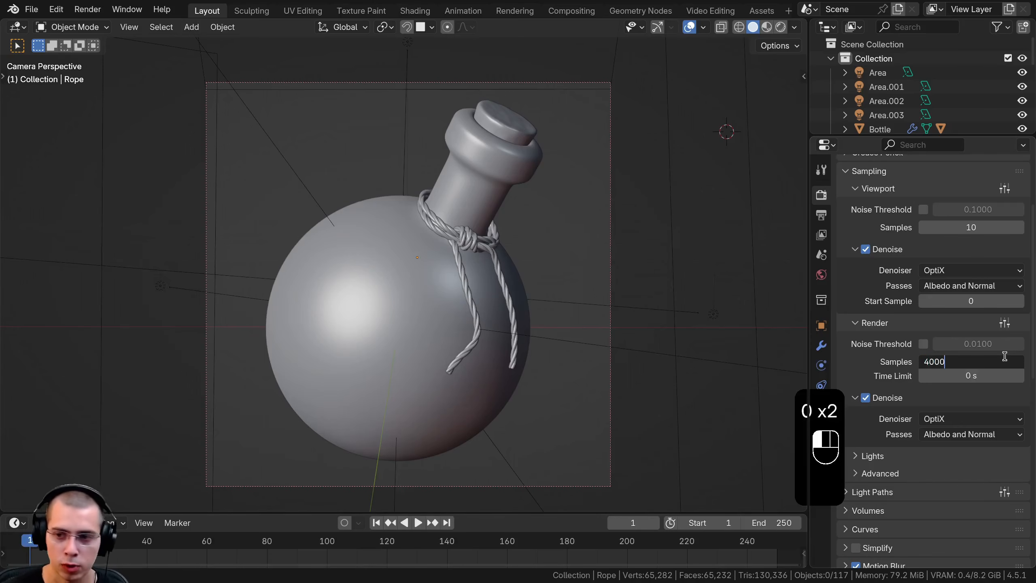
pyautogui.press('Return')
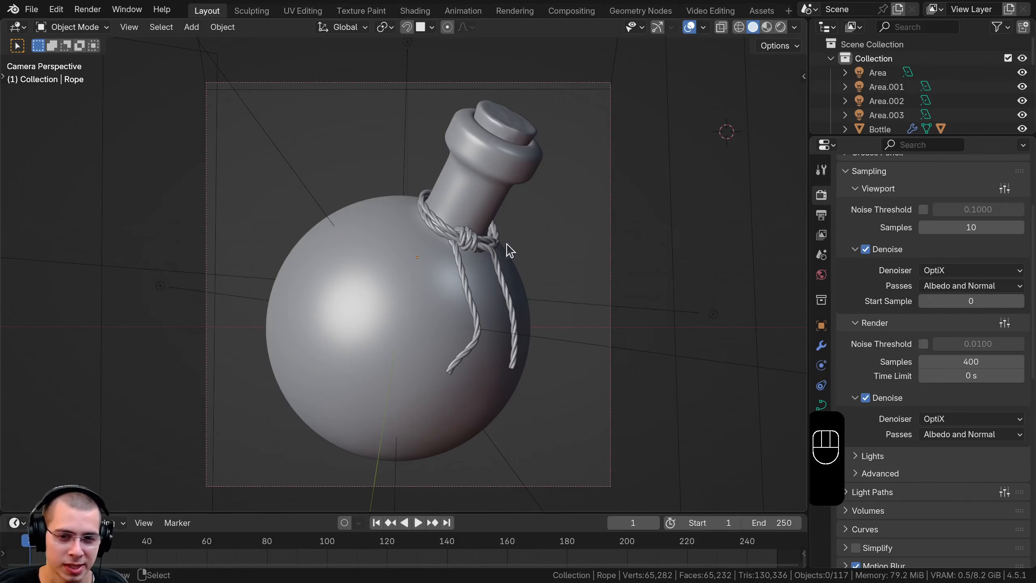
# Review the viewport and render sampling, the denoise settings and the available render engines
pyautogui.scroll(1, 457, 114)
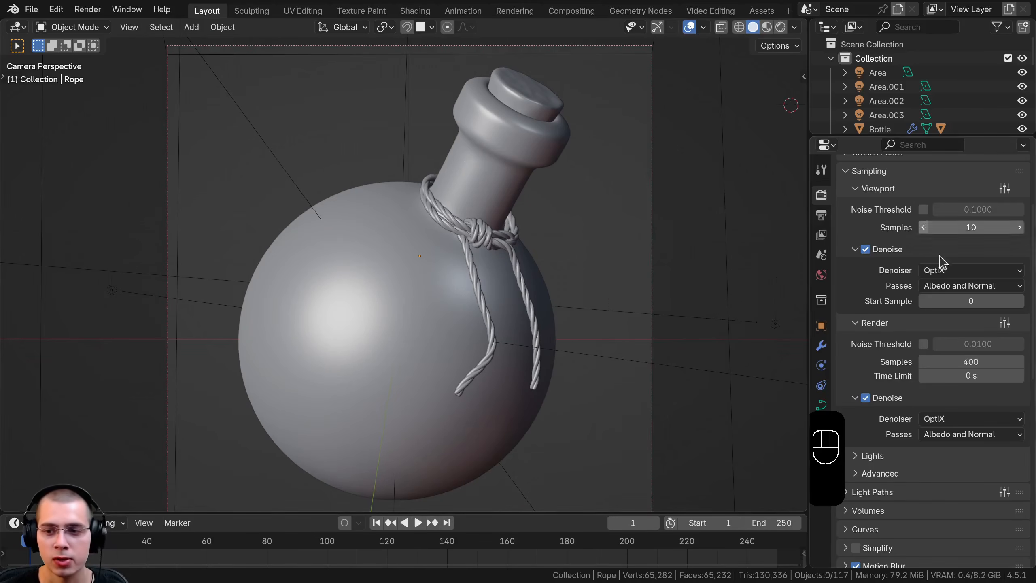
pyautogui.scroll(-2, 841, 403)
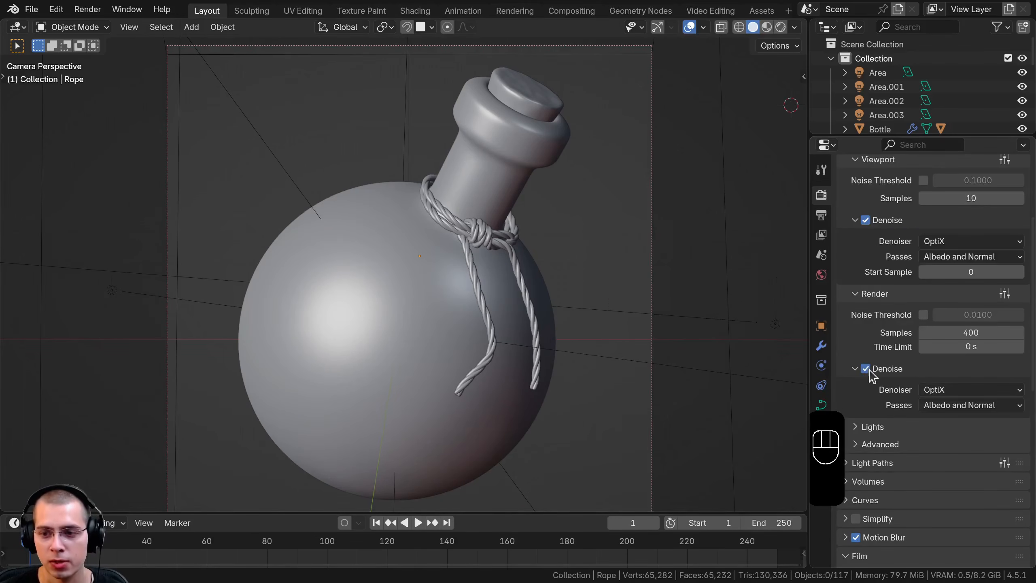
pyautogui.scroll(10, 950, 324)
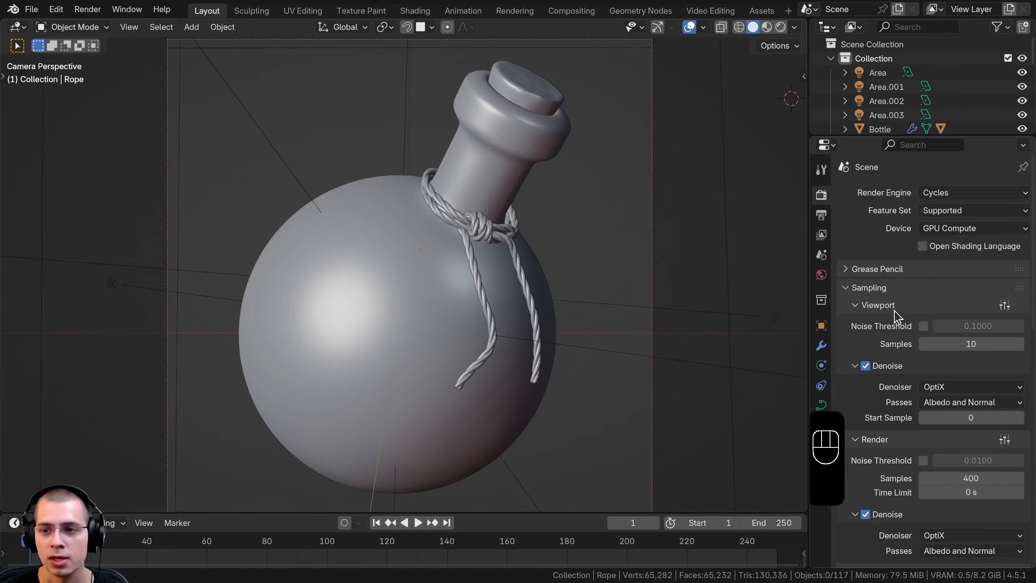
pyautogui.click(939, 198)
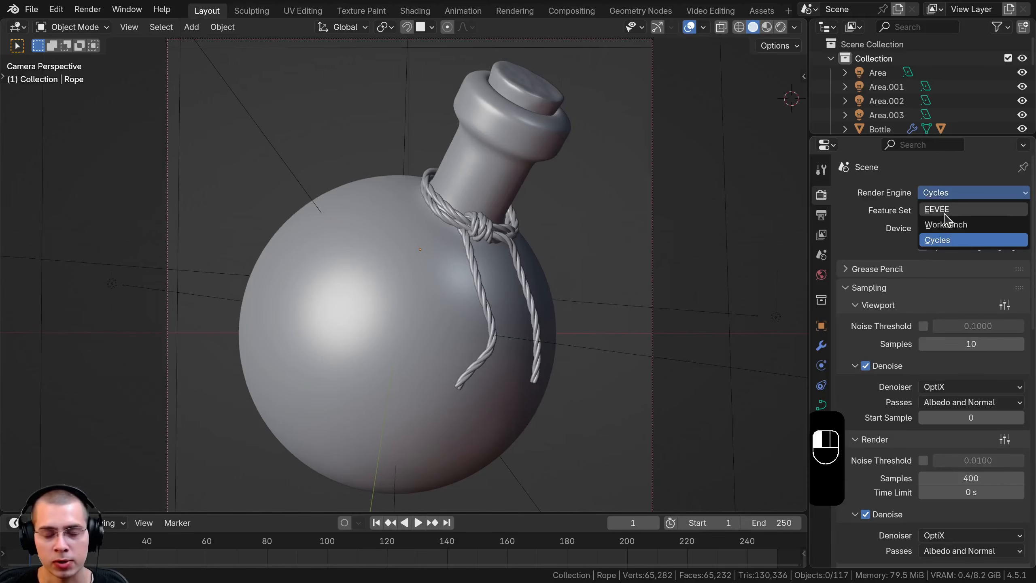
pyautogui.click(890, 191)
pyautogui.scroll(-15, 895, 195)
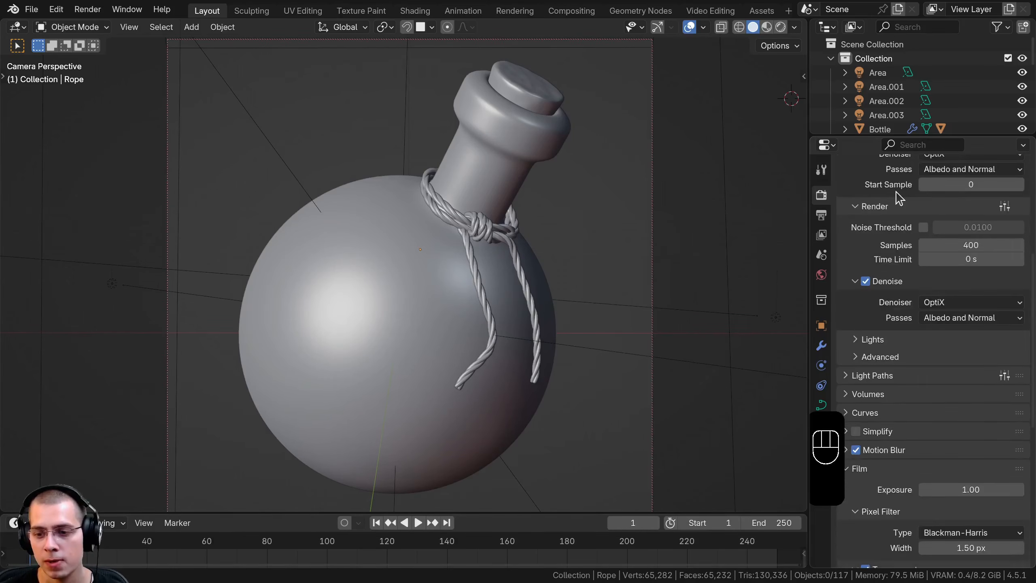
# In the light path settings, disable reflective and refractive caustics, set Filter Glossy to 0.01 and the indirect light clamping to 0
pyautogui.scroll(-3, 896, 197)
pyautogui.click(847, 322)
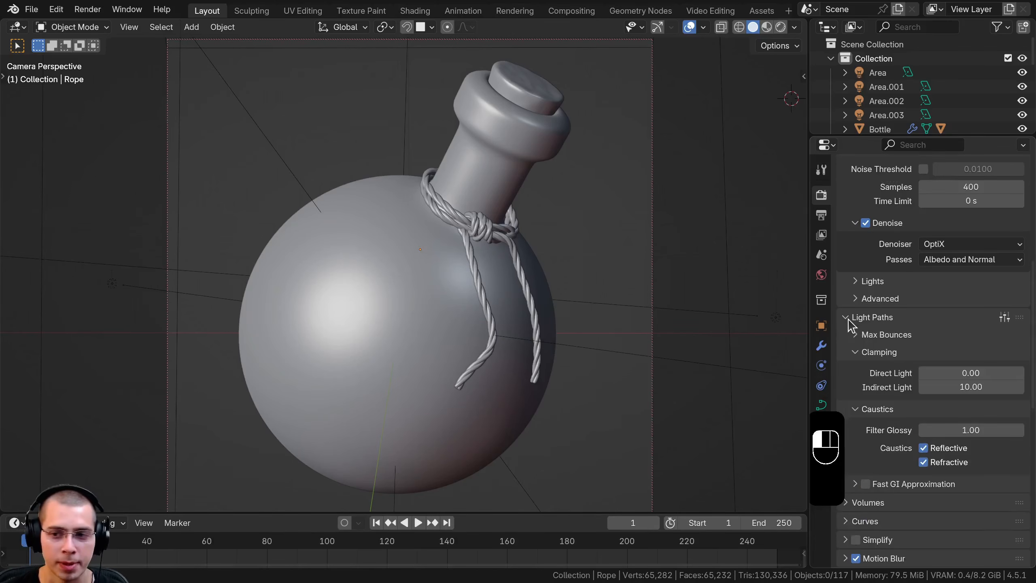
pyautogui.scroll(-3, 962, 469)
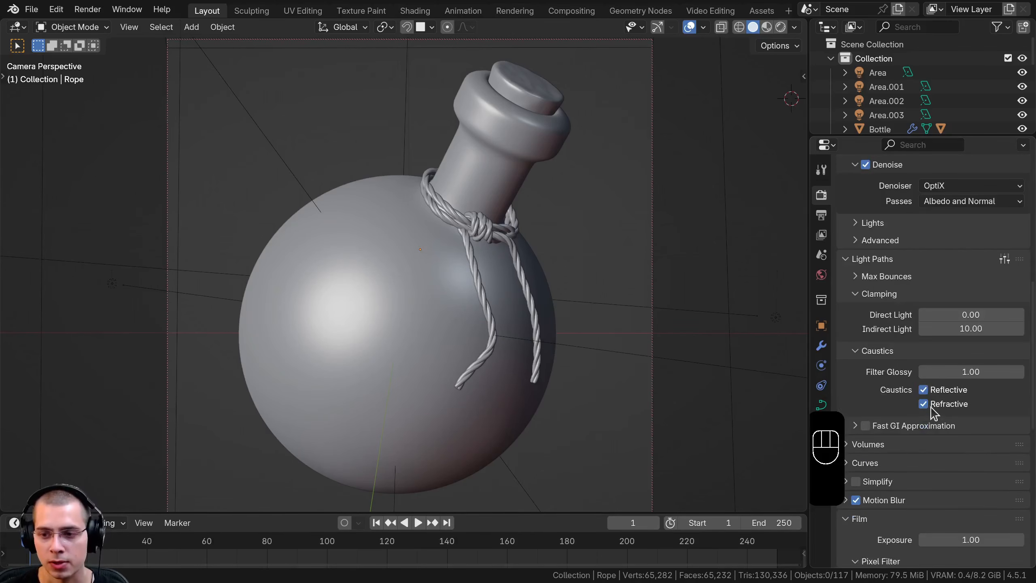
pyautogui.click(924, 391)
pyautogui.moveTo(979, 372); pyautogui.dragTo(930, 371)
pyautogui.moveTo(972, 329); pyautogui.dragTo(934, 329)
# Set the total, diffuse and glossy max bounces to 3 each
pyautogui.click(856, 278)
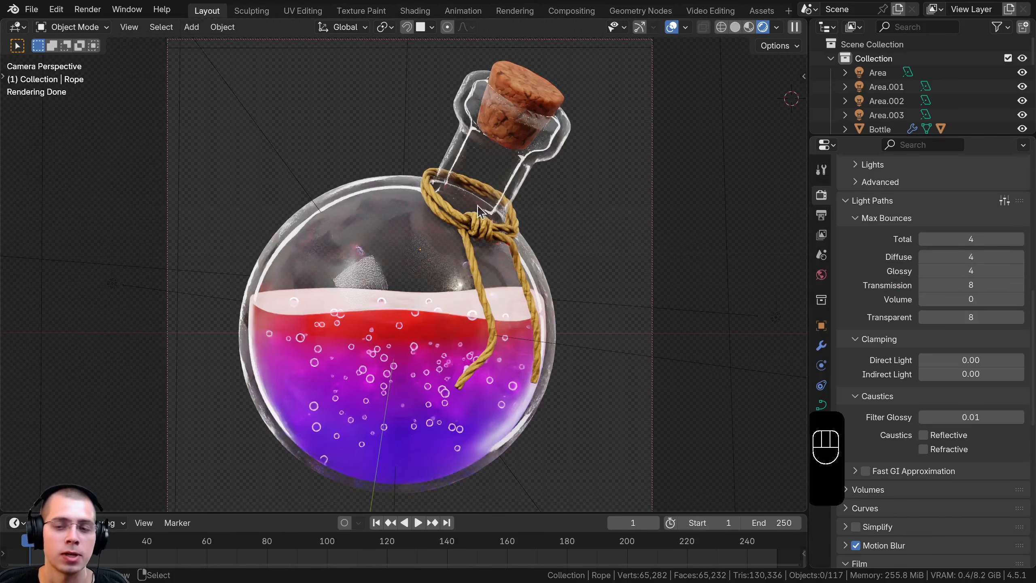
pyautogui.moveTo(971, 239); pyautogui.dragTo(930, 238)
pyautogui.rightClick(971, 239)
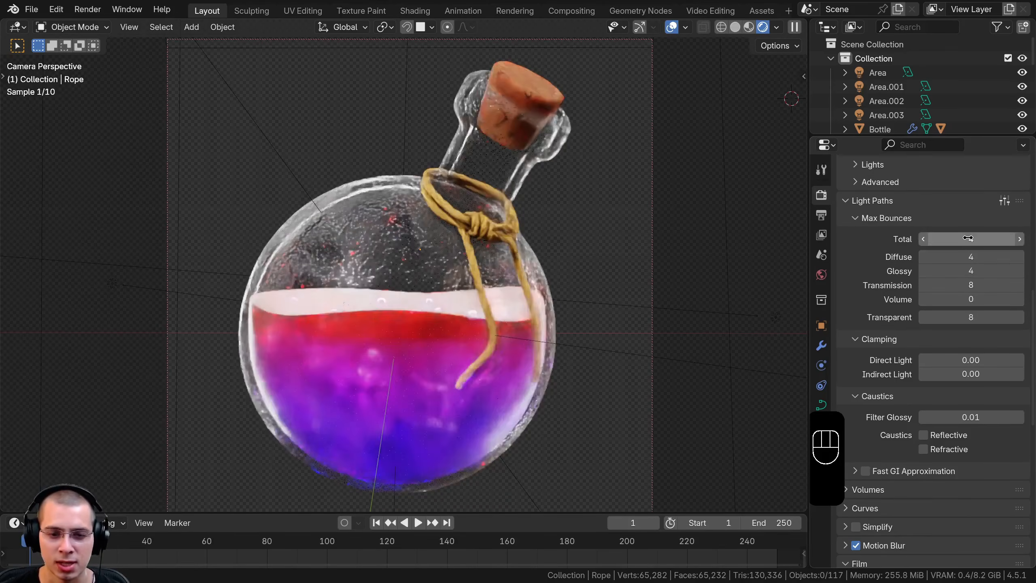
pyautogui.click(922, 236)
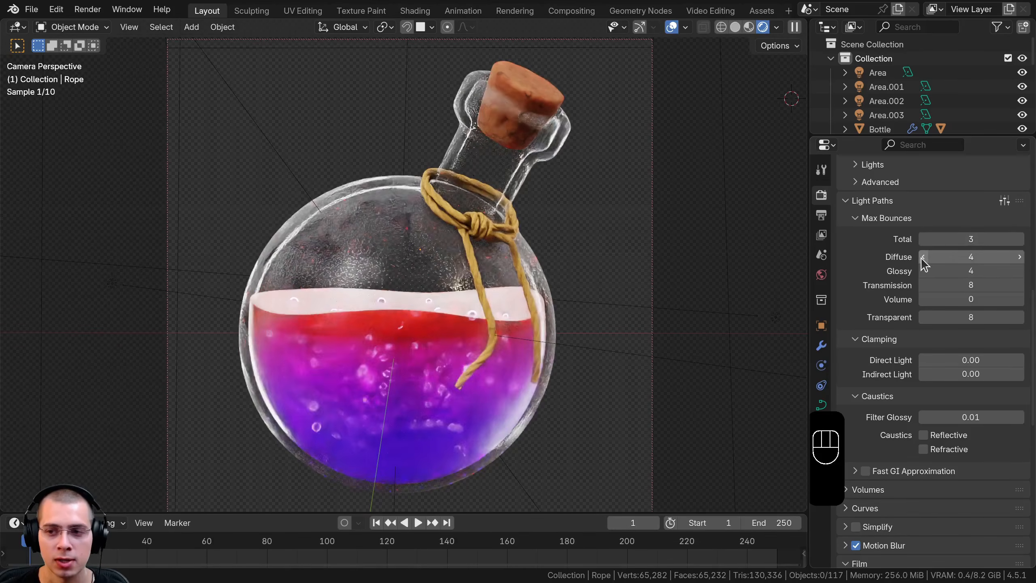
pyautogui.click(923, 257)
pyautogui.click(923, 272)
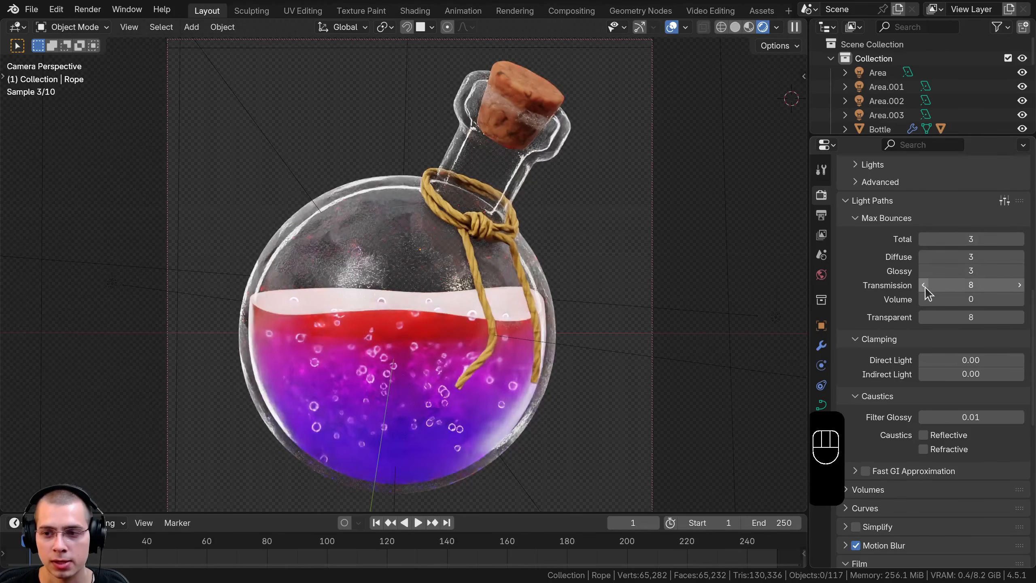
pyautogui.moveTo(975, 289)
pyautogui.mouseDown()
pyautogui.moveTo(946, 289)
pyautogui.moveTo(995, 289)
pyautogui.mouseUp()
pyautogui.rightClick(975, 289)
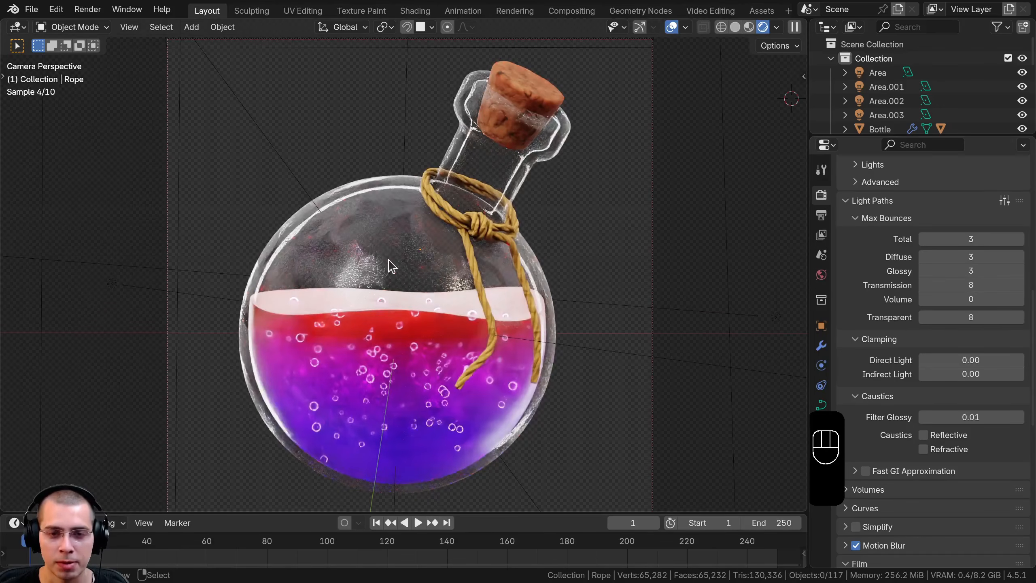
# Select the liquid and try lower transparent bounce counts against the rendered preview, settling on 7
pyautogui.click(379, 374)
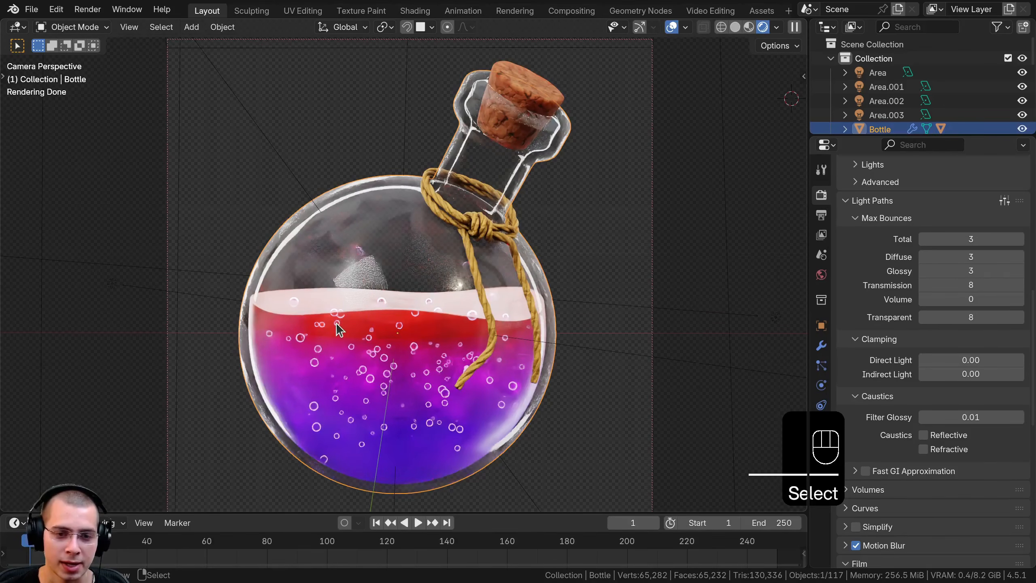
pyautogui.click(326, 334)
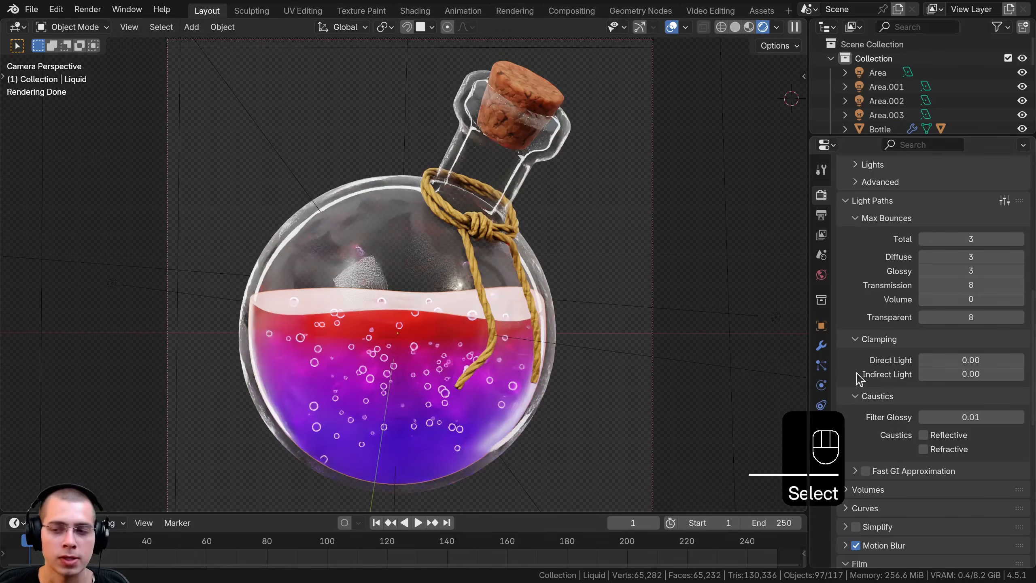
pyautogui.click(922, 318)
pyautogui.click(922, 318)
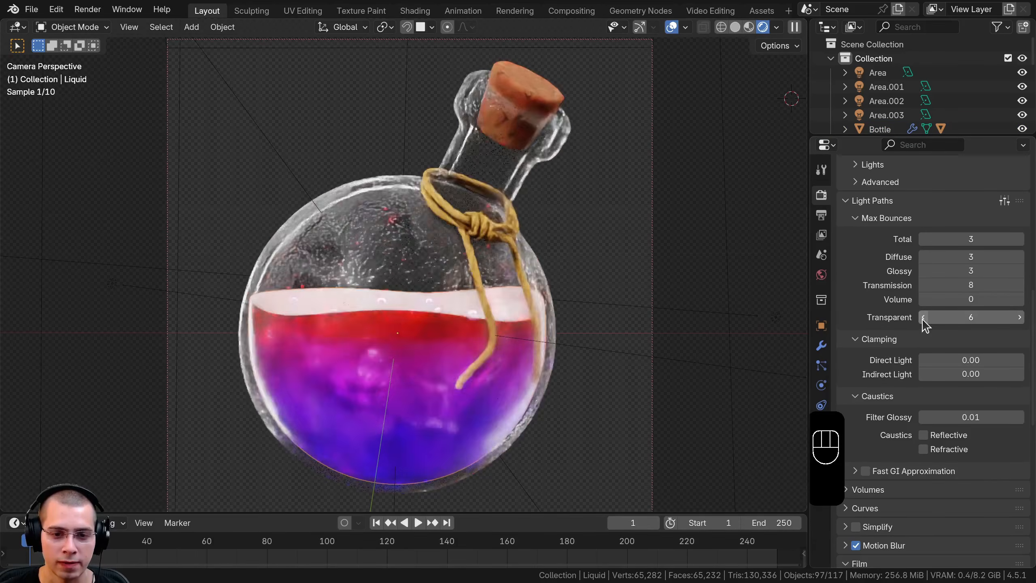
pyautogui.click(923, 318)
pyautogui.click(922, 317)
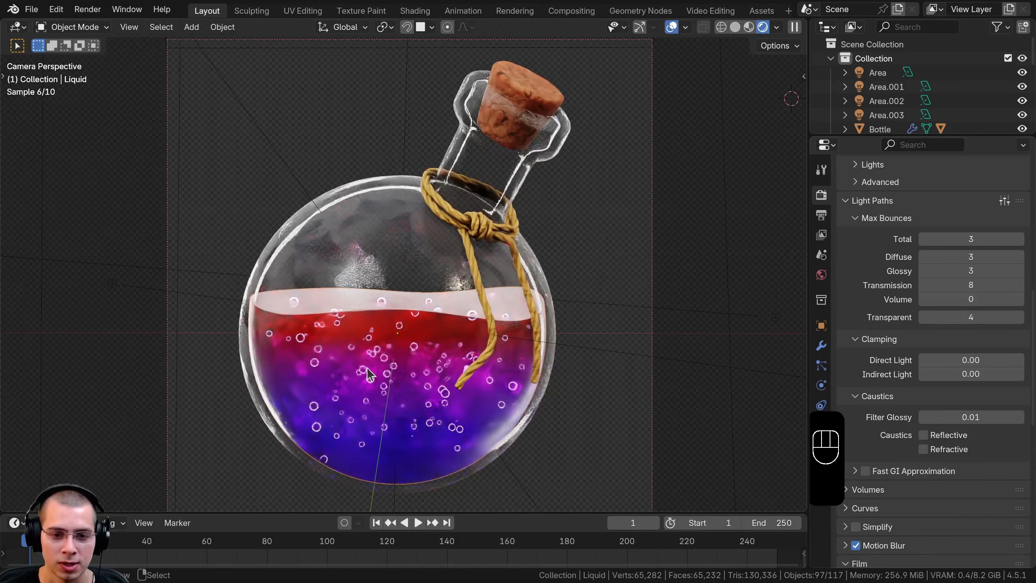
pyautogui.click(1019, 317)
pyautogui.click(1020, 317)
pyautogui.click(1019, 317)
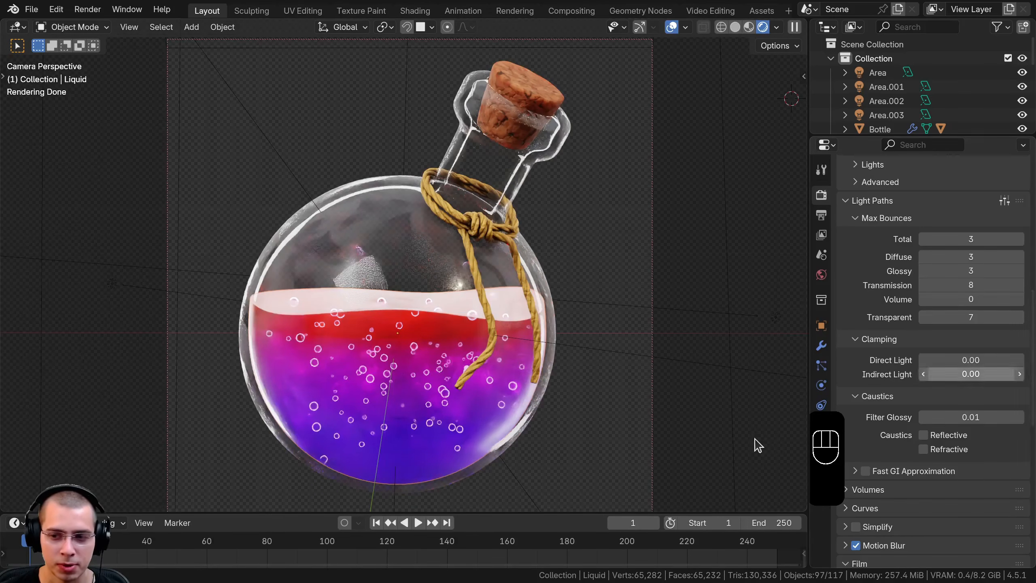
# Set Filter Glossy to 0 for the caustics and save the file
pyautogui.keyDown('shift'); pyautogui.moveTo(593, 360); pyautogui.dragTo(598, 364, button='middle'); pyautogui.keyUp('shift')
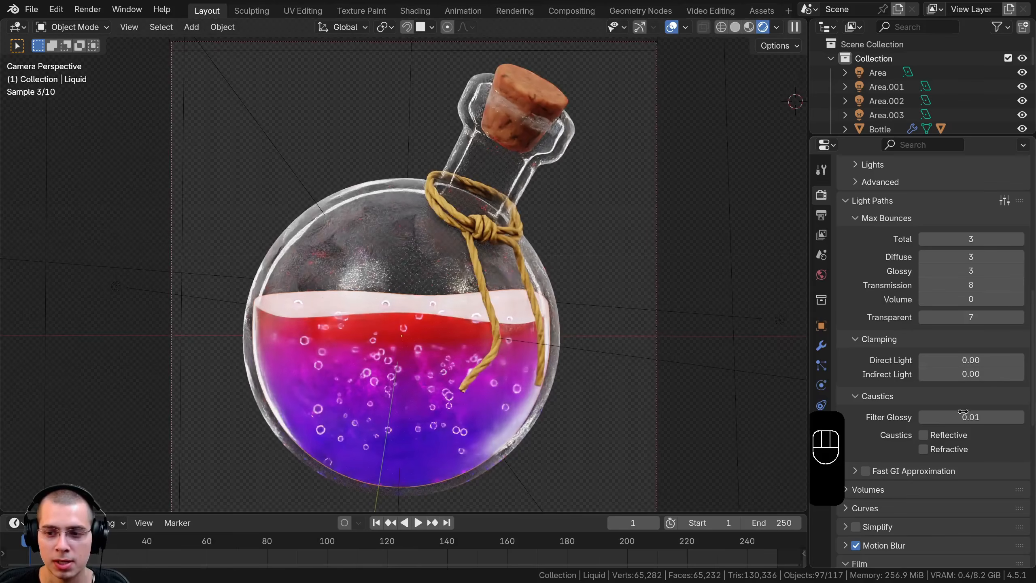
pyautogui.click(923, 417)
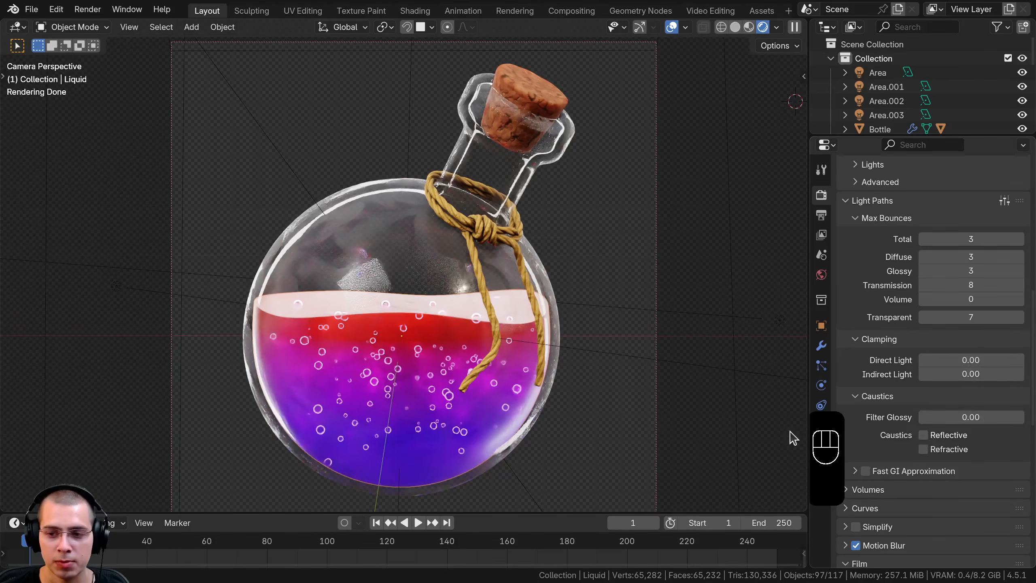
pyautogui.keyDown('shift'); pyautogui.moveTo(471, 107); pyautogui.dragTo(475, 102, button='middle'); pyautogui.keyUp('shift')
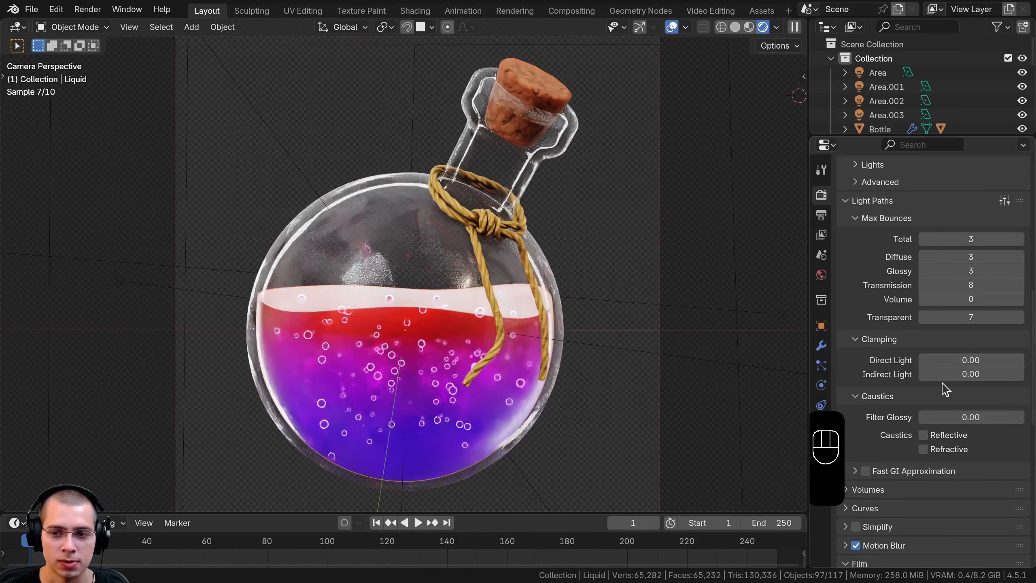
pyautogui.scroll(-2, 567, 155)
pyautogui.hotkey('ctrl', 's')
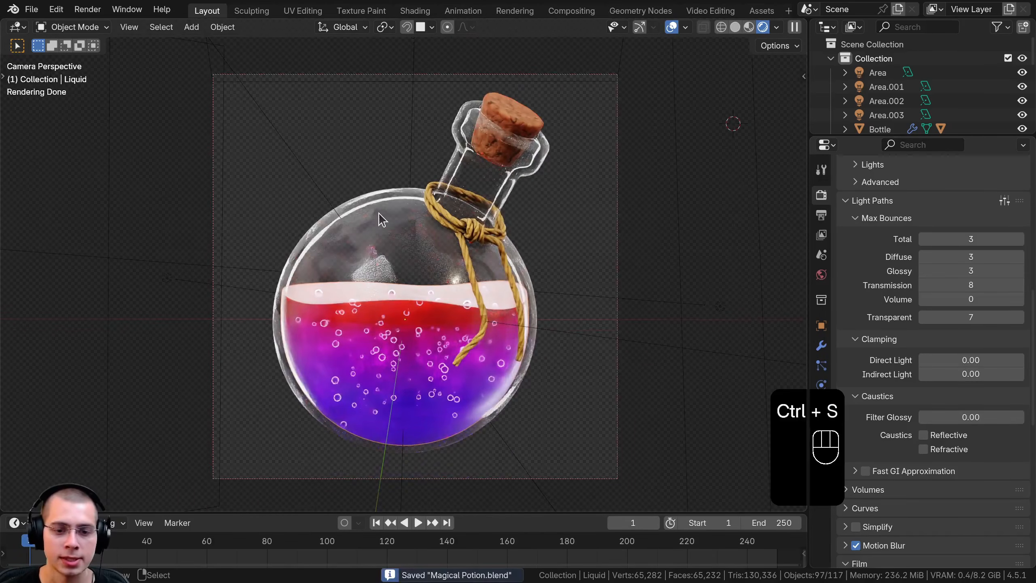
# Switch the viewport to solid shading and render the final image
pyautogui.press('z')
pyautogui.click(713, 242)
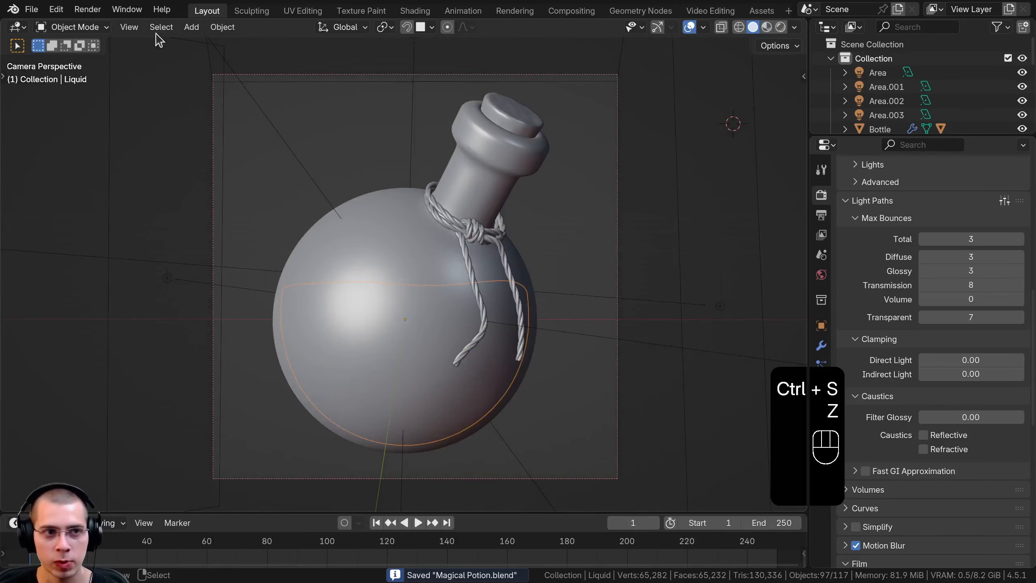
pyautogui.click(88, 9)
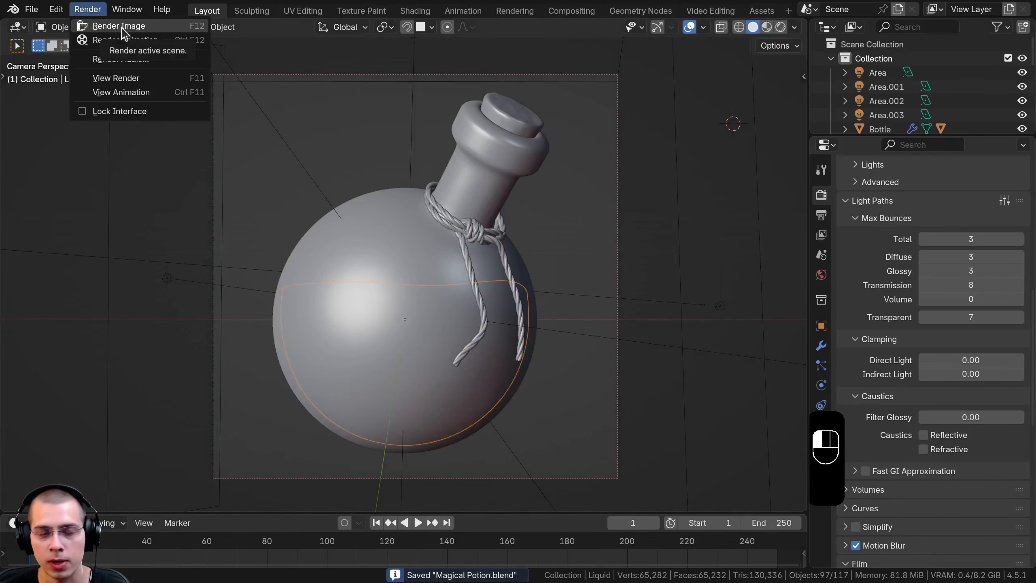
pyautogui.click(121, 30)
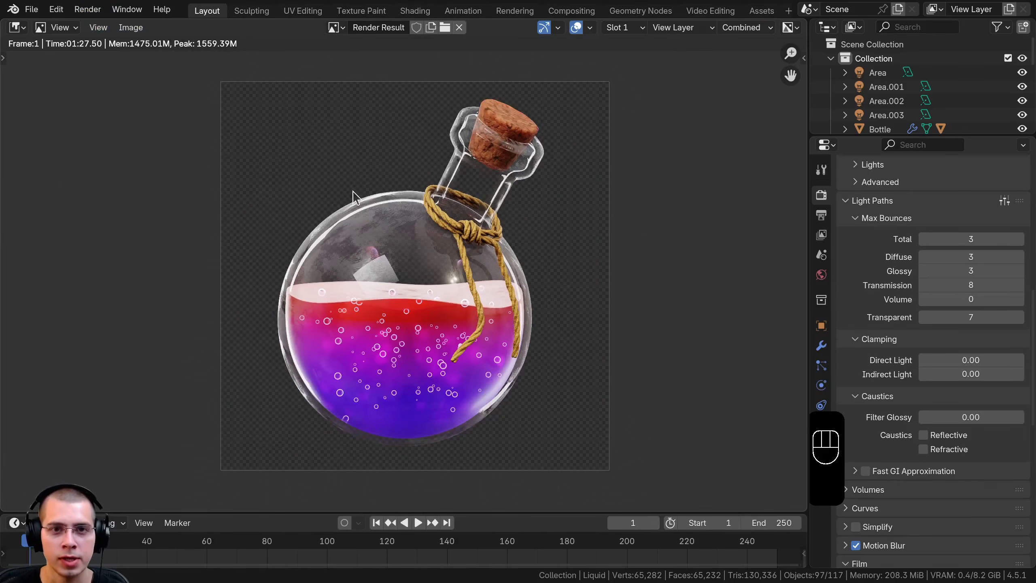
# In the Compositing workspace, insert a Glare node between Render Layers and the Composite and Viewer outputs
pyautogui.click(573, 12)
pyautogui.moveTo(434, 264); pyautogui.dragTo(438, 259, button='middle')
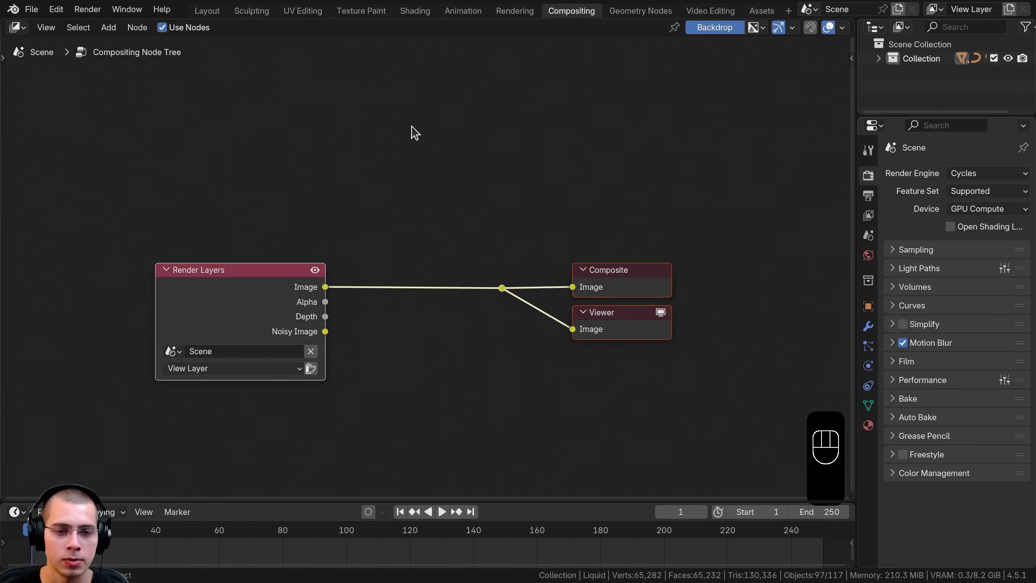
pyautogui.hotkey('shift', 'a')
pyautogui.write('gl')
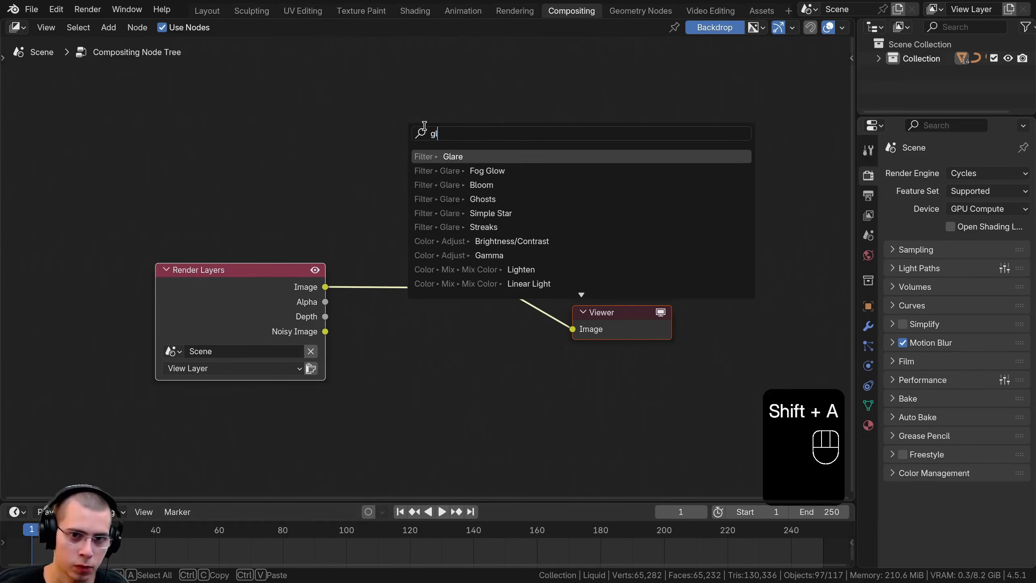
pyautogui.click(525, 157)
pyautogui.click(279, 299)
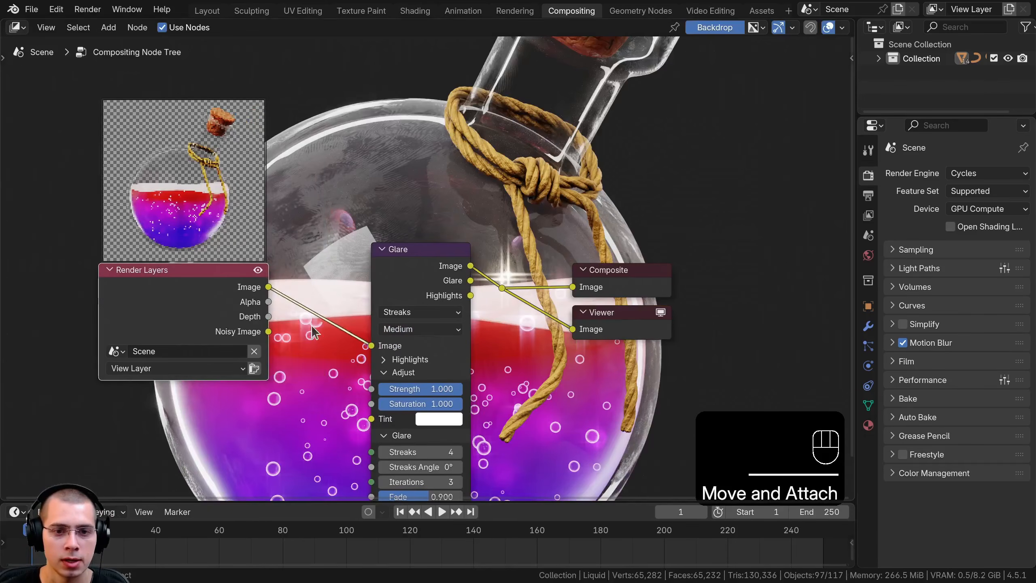
# Set the Glare node's type to Bloom
pyautogui.click(416, 312)
pyautogui.click(410, 398)
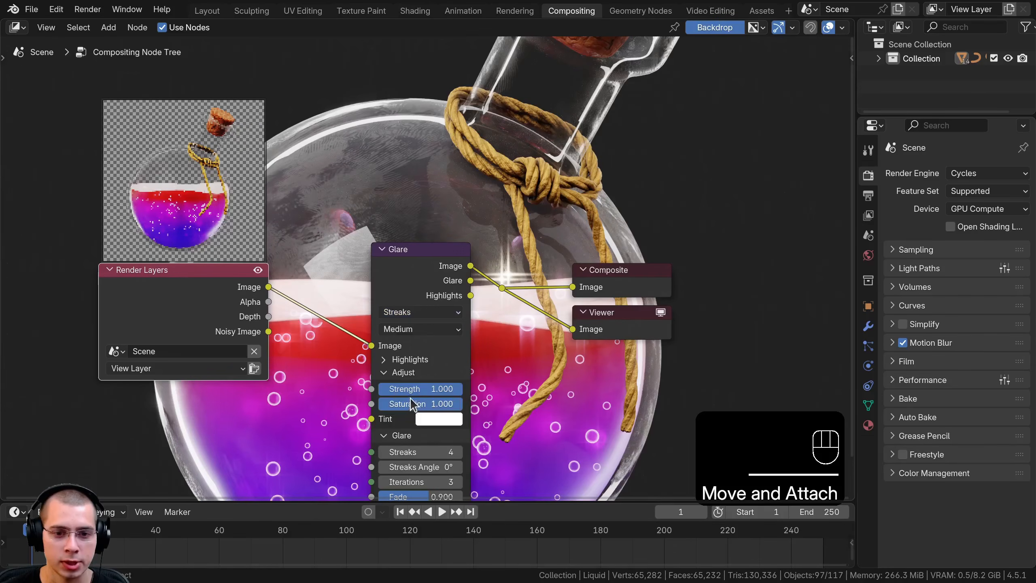
pyautogui.click(411, 313)
pyautogui.click(413, 347)
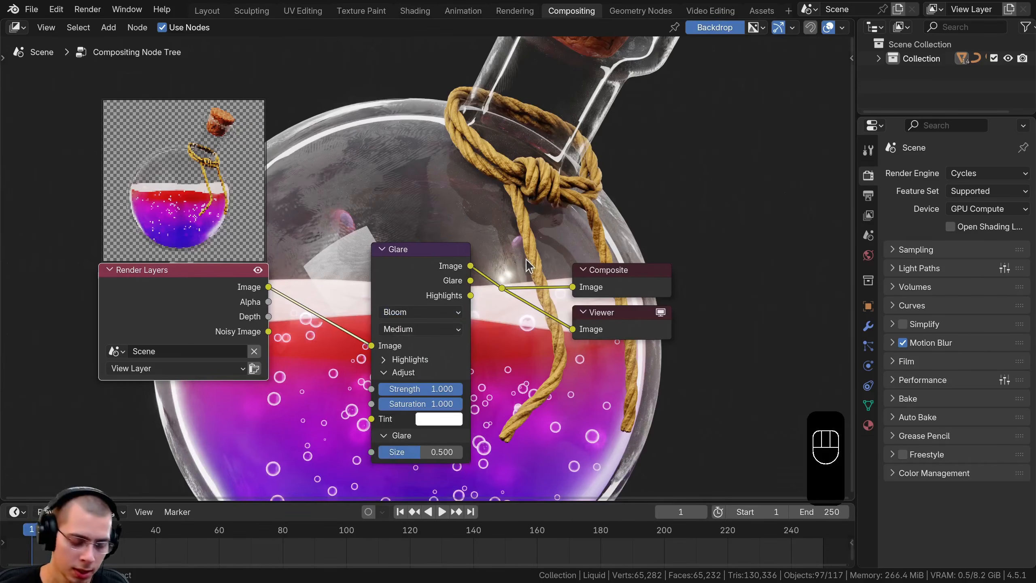
# Shrink the compositor backdrop to fit the whole bottle and spread the Render Layers and Glare nodes apart
pyautogui.press('v')
pyautogui.press('v')
pyautogui.press('v')
pyautogui.press('v')
pyautogui.press('v')
pyautogui.moveTo(493, 244); pyautogui.dragTo(476, 333, button='middle')
pyautogui.hotkey('alt', 'v')
pyautogui.hotkey('alt', 'v')
pyautogui.hotkey('alt', 'v')
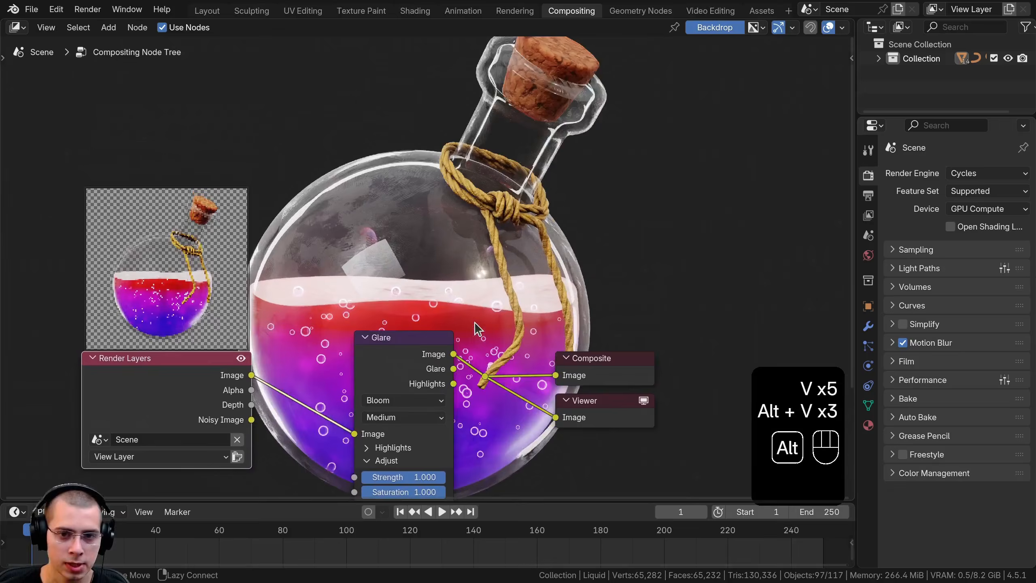
pyautogui.press('v')
pyautogui.press('v')
pyautogui.hotkey('alt', 'v')
pyautogui.scroll(-1, 407, 382)
pyautogui.moveTo(406, 383); pyautogui.dragTo(464, 314, button='middle')
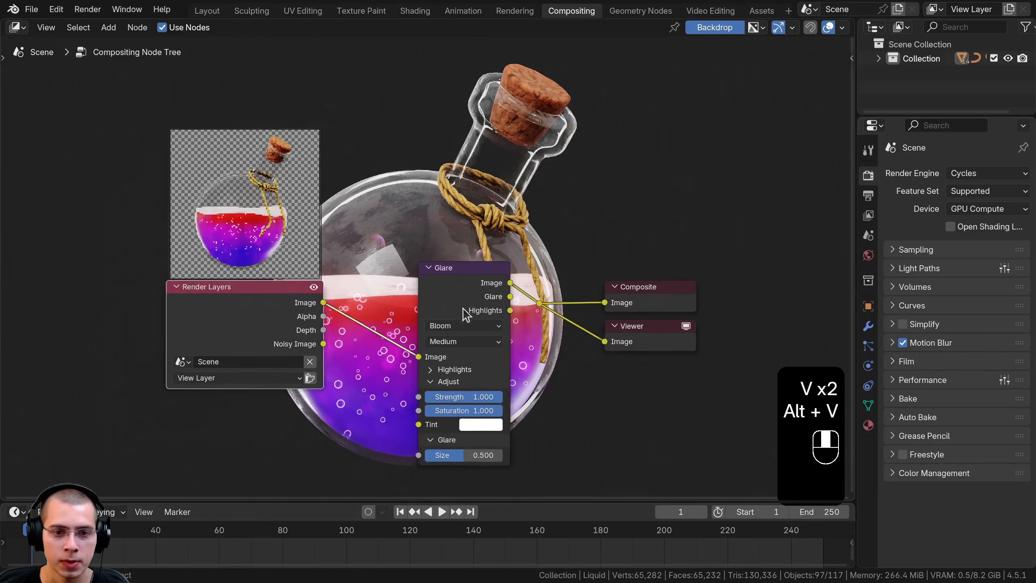
pyautogui.scroll(1, 462, 314)
pyautogui.moveTo(261, 325); pyautogui.dragTo(169, 342)
pyautogui.moveTo(415, 324); pyautogui.dragTo(457, 328, button='middle')
# Tint the bloom light blue with hue 0.630 and saturation 0.893
pyautogui.hotkey('ctrl', 'v')
pyautogui.moveTo(519, 441); pyautogui.dragTo(547, 380, button='middle')
pyautogui.scroll(2, 546, 380)
pyautogui.click(546, 380)
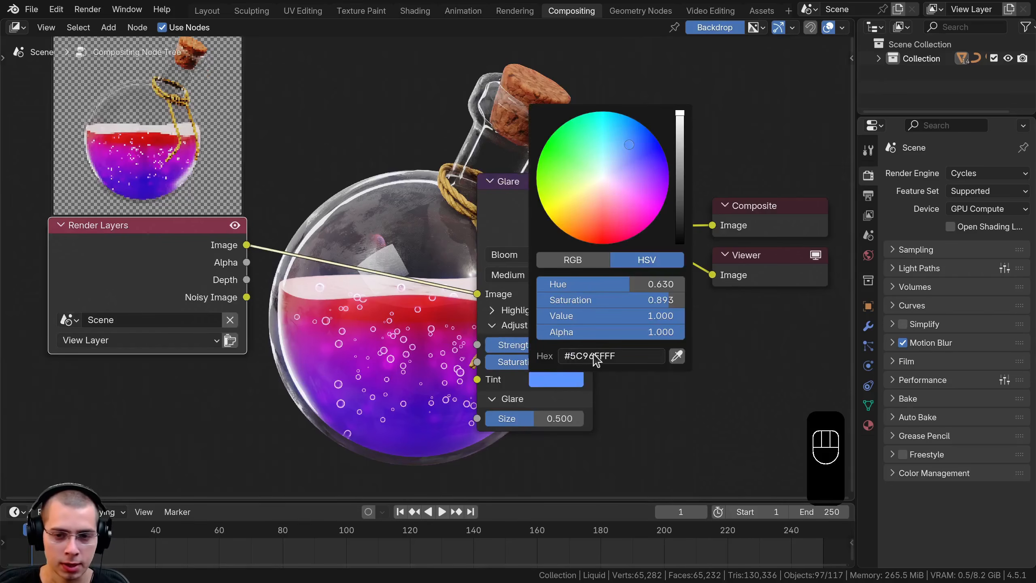
pyautogui.moveTo(538, 209); pyautogui.dragTo(558, 216)
pyautogui.moveTo(558, 216); pyautogui.dragTo(598, 234, button='middle')
# Set the Glare node's strength to 2, size to 0.4 and quality to High, moving Render Layers out of the way
pyautogui.click(594, 370)
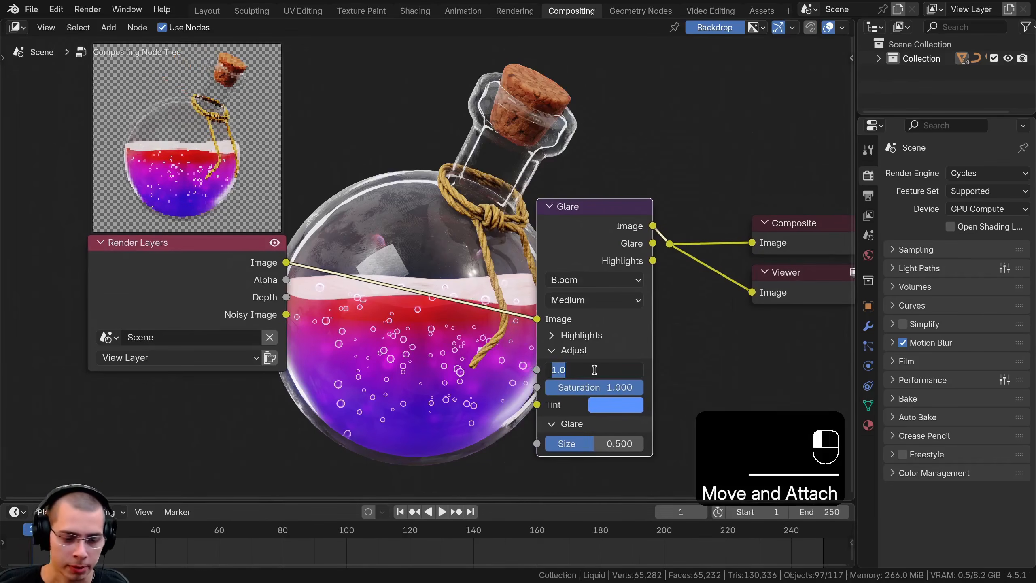
pyautogui.write('2')
pyautogui.press('Return')
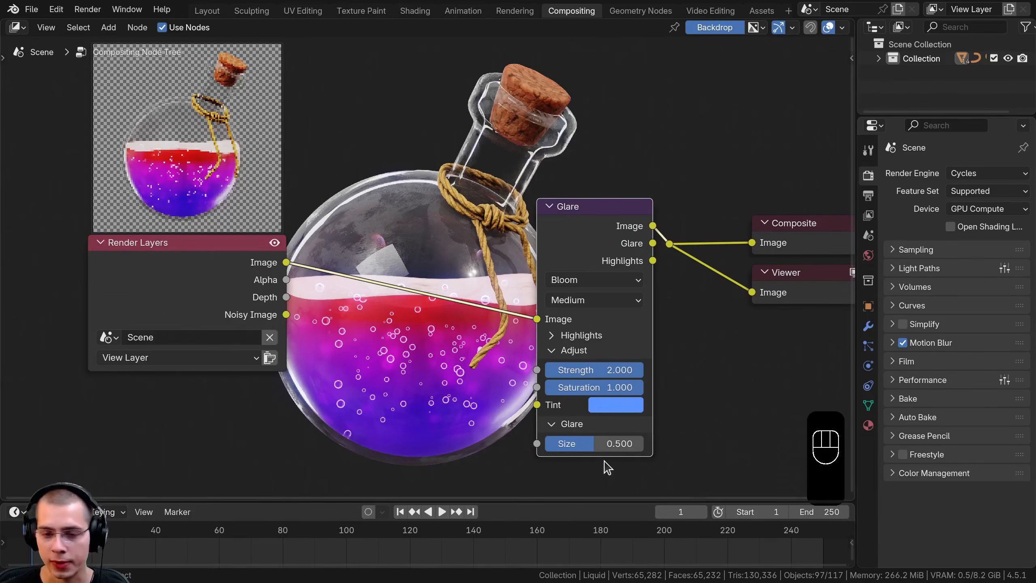
pyautogui.click(624, 439)
pyautogui.write('.4')
pyautogui.press('Return')
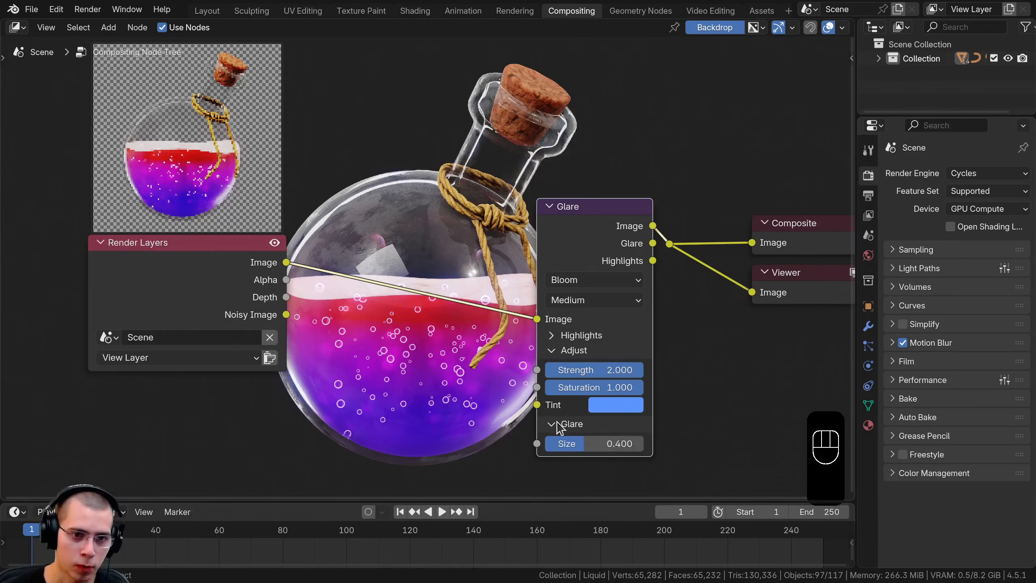
pyautogui.click(587, 305)
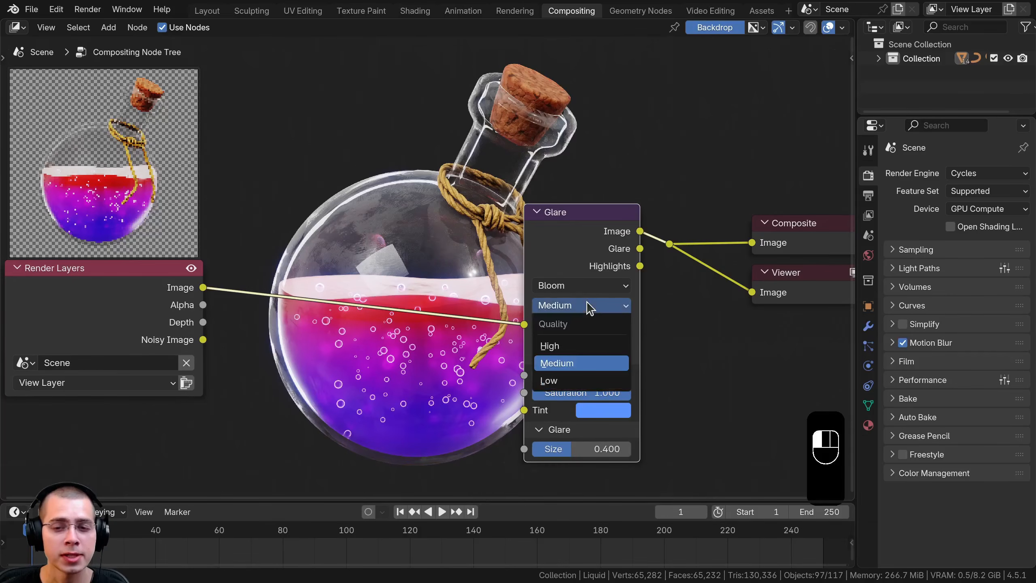
pyautogui.click(581, 346)
pyautogui.moveTo(153, 300); pyautogui.dragTo(141, 300)
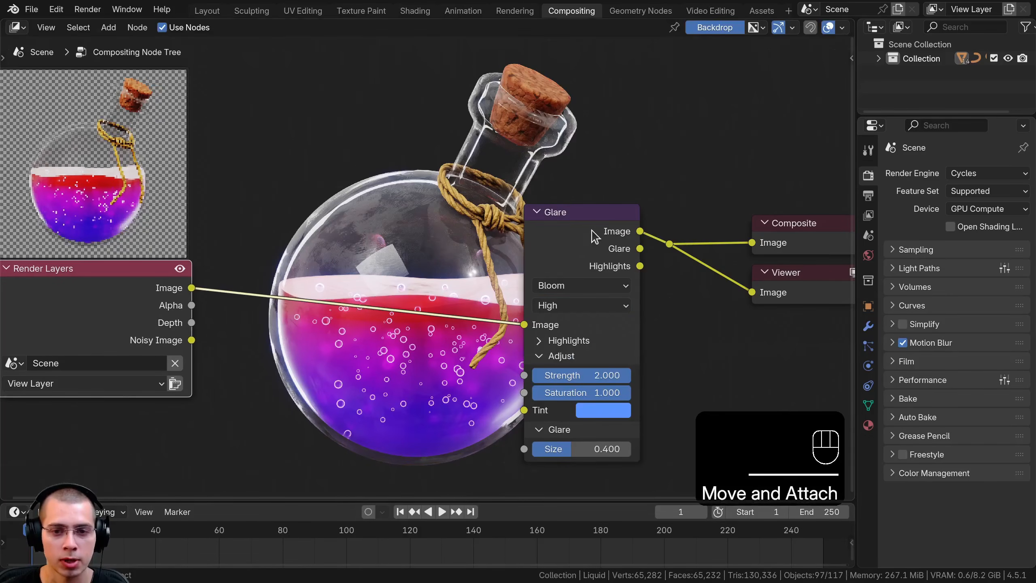
# Duplicate the Glare node and insert the copy between Render Layers and the original Glare node
pyautogui.click(585, 229)
pyautogui.moveTo(328, 149); pyautogui.dragTo(363, 222, button='middle')
pyautogui.moveTo(614, 298); pyautogui.dragTo(620, 231, button='middle')
pyautogui.hotkey('shift', 'd')
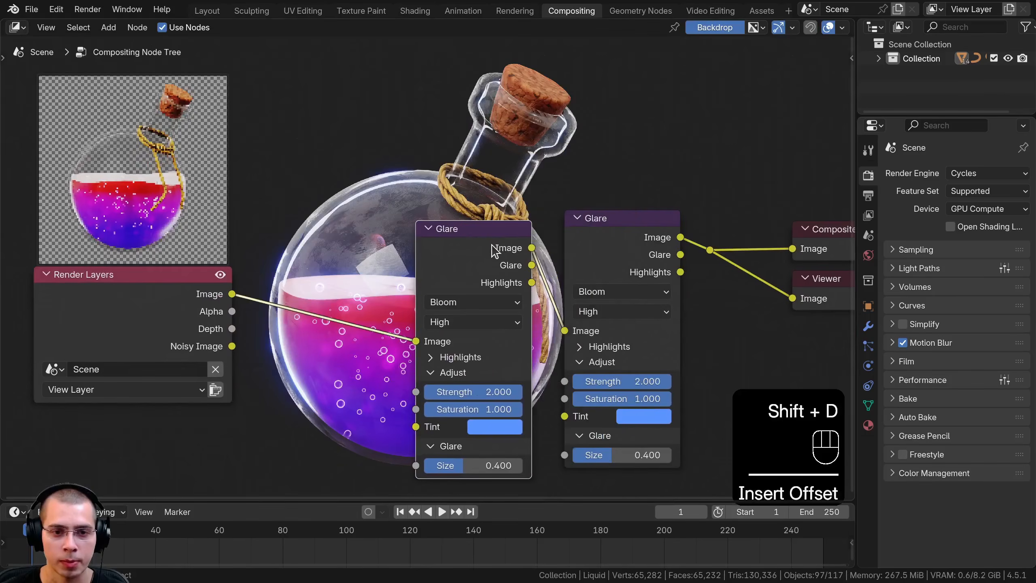
pyautogui.click(509, 233)
pyautogui.moveTo(284, 207); pyautogui.dragTo(274, 395, button='middle')
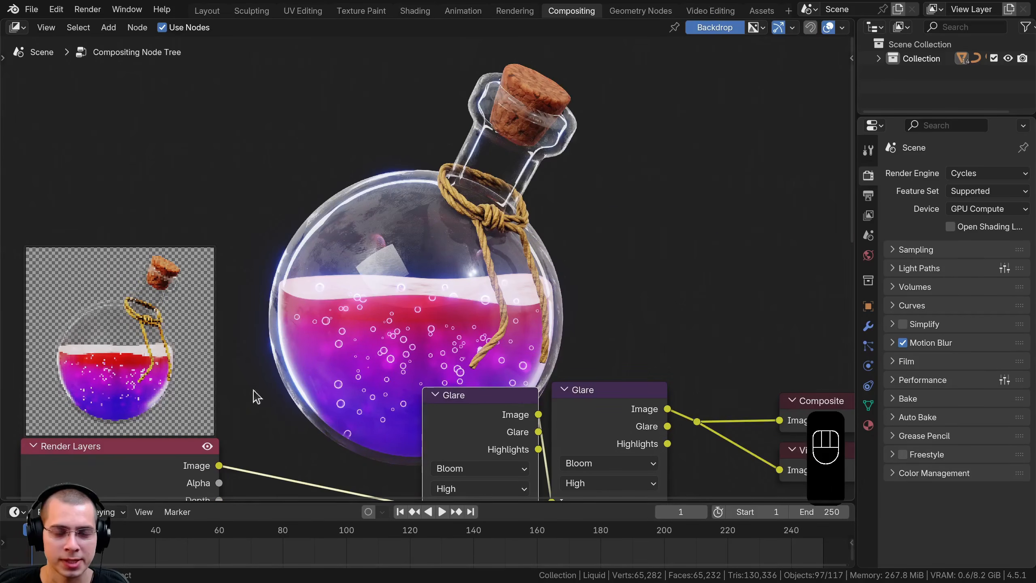
# Move the two Glare nodes closer to Render Layers, leaving free space before the Composite and Viewer nodes
pyautogui.scroll(-3, 486, 414)
pyautogui.moveTo(485, 412); pyautogui.dragTo(450, 354, button='middle')
pyautogui.moveTo(438, 336); pyautogui.dragTo(436, 330)
pyautogui.moveTo(432, 247); pyautogui.dragTo(515, 350)
pyautogui.press('g')
pyautogui.click(386, 361)
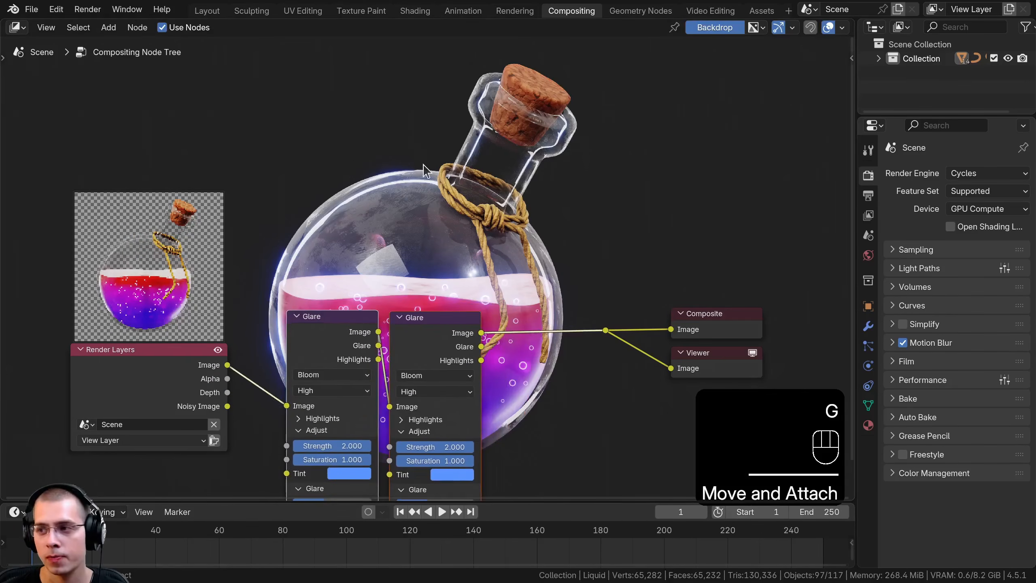
# Add an Ellipse Mask node in the free area above the Render Layers node
pyautogui.moveTo(374, 250); pyautogui.dragTo(339, 362, button='middle')
pyautogui.hotkey('shift', 'a')
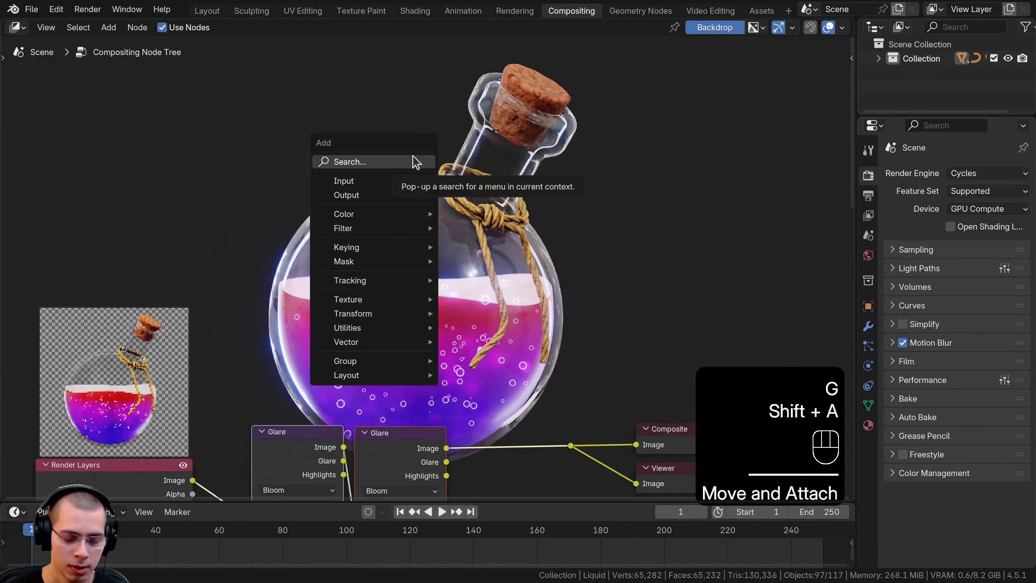
pyautogui.click(412, 160)
pyautogui.write('el')
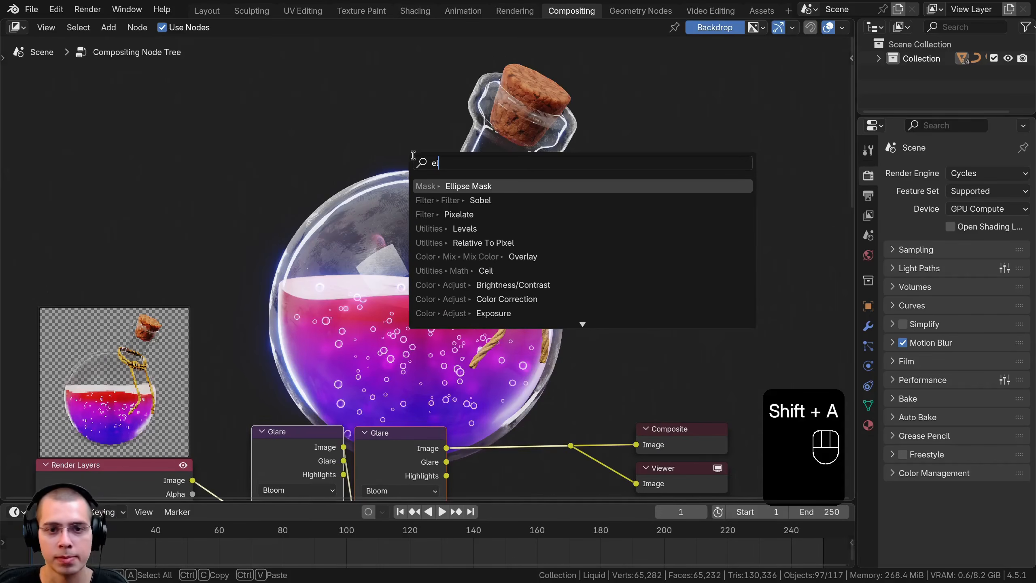
pyautogui.click(481, 186)
pyautogui.click(152, 135)
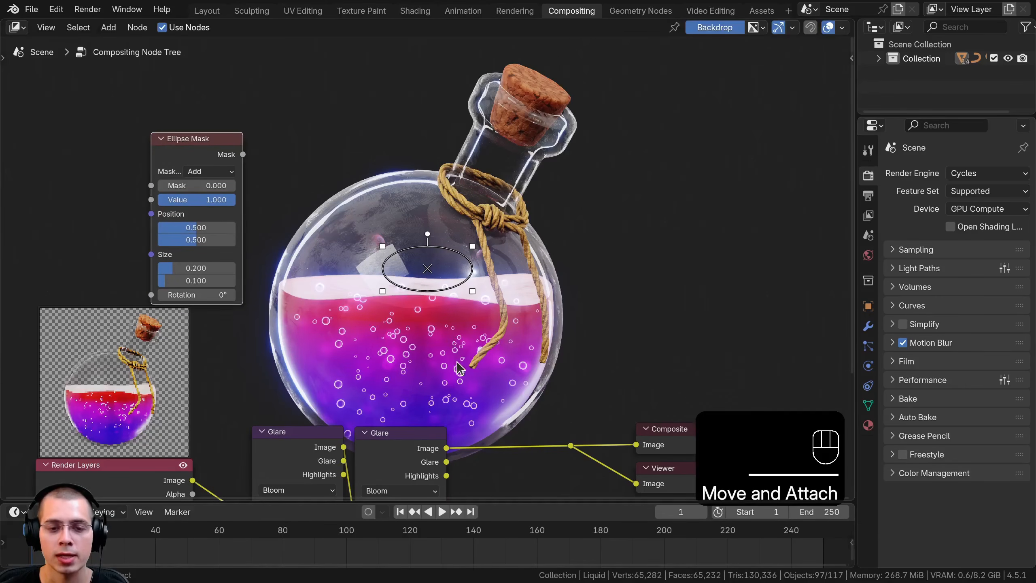
pyautogui.moveTo(458, 362); pyautogui.dragTo(446, 335, button='middle')
pyautogui.moveTo(186, 124); pyautogui.dragTo(187, 119)
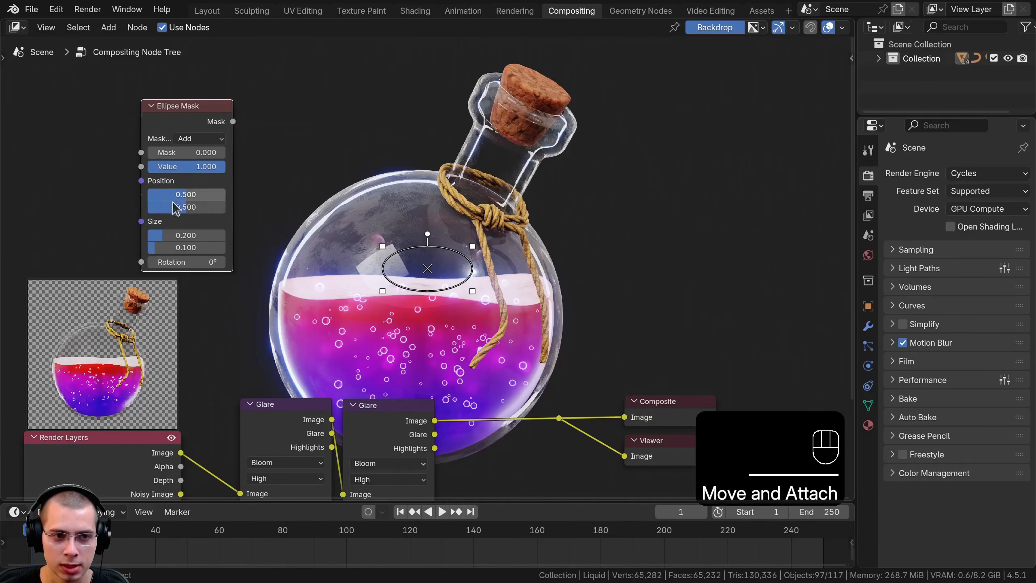
# Fit the ellipse mask around the round bottle body, with position about 0.480, 0.387 and size about 0.620 by 0.625
pyautogui.moveTo(384, 245); pyautogui.dragTo(319, 153)
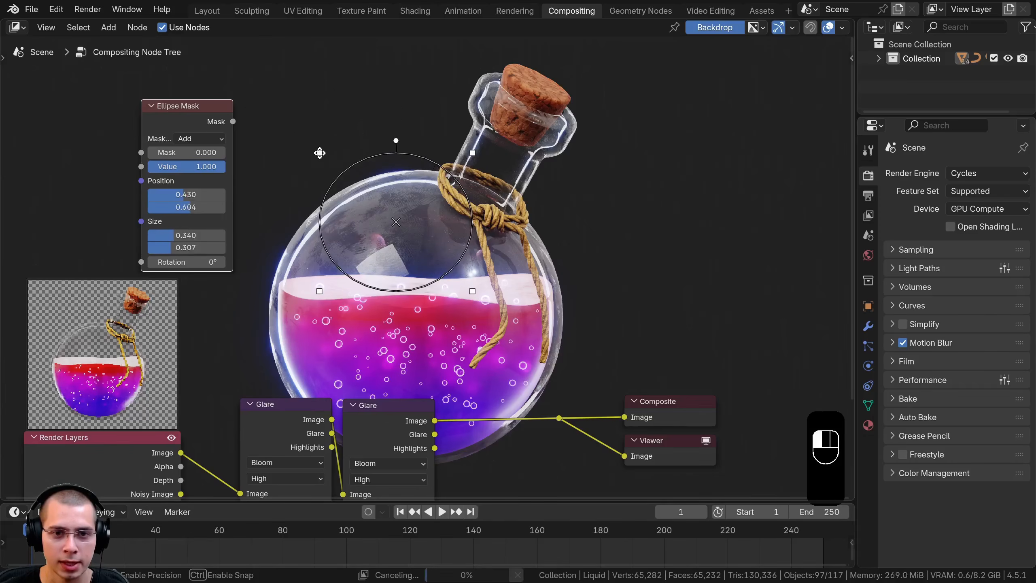
pyautogui.moveTo(397, 221); pyautogui.dragTo(426, 307)
pyautogui.moveTo(351, 241); pyautogui.dragTo(265, 133)
pyautogui.moveTo(382, 257); pyautogui.dragTo(422, 334)
pyautogui.moveTo(305, 212); pyautogui.dragTo(261, 174)
pyautogui.moveTo(403, 315); pyautogui.dragTo(418, 319)
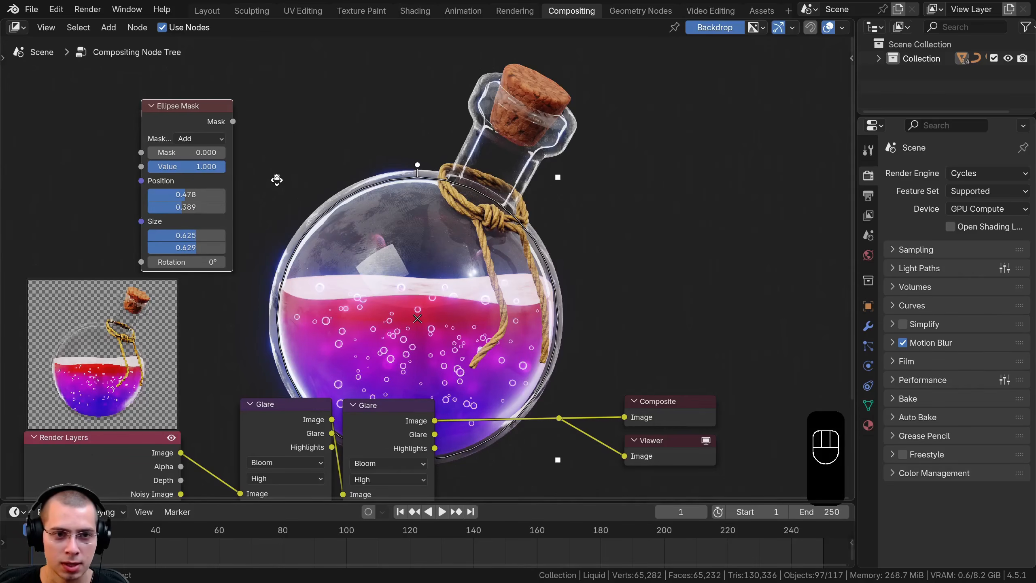
pyautogui.moveTo(275, 178); pyautogui.dragTo(280, 180)
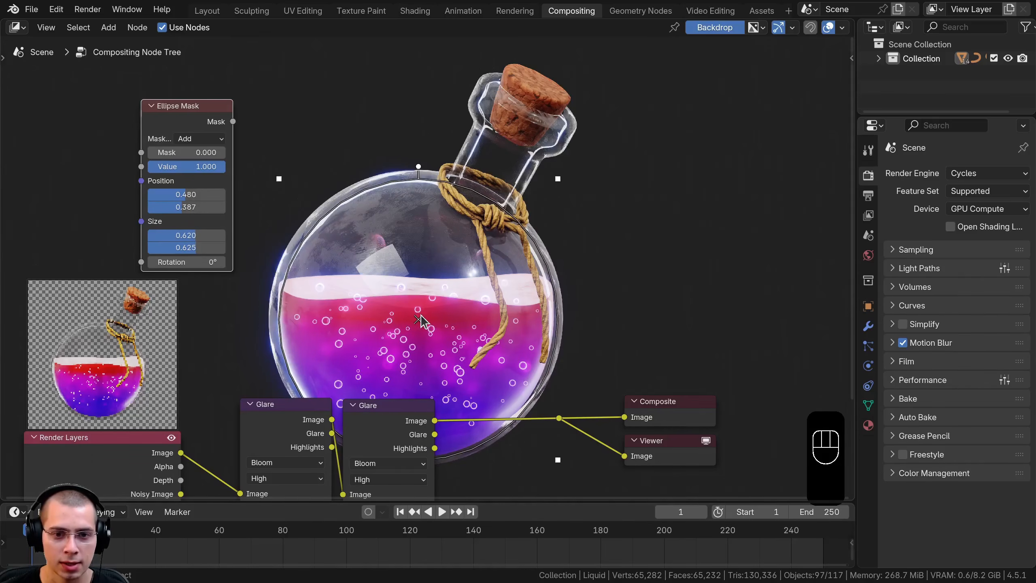
# Connect the Ellipse Mask output to the Viewer node to preview the mask
pyautogui.keyDown('ctrl'); pyautogui.keyDown('shift'); pyautogui.click(203, 126); pyautogui.keyUp('shift'); pyautogui.keyUp('ctrl')
pyautogui.keyDown('ctrl'); pyautogui.keyDown('shift'); pyautogui.click(208, 129); pyautogui.keyUp('shift'); pyautogui.keyUp('ctrl')
pyautogui.moveTo(208, 130); pyautogui.dragTo(188, 129)
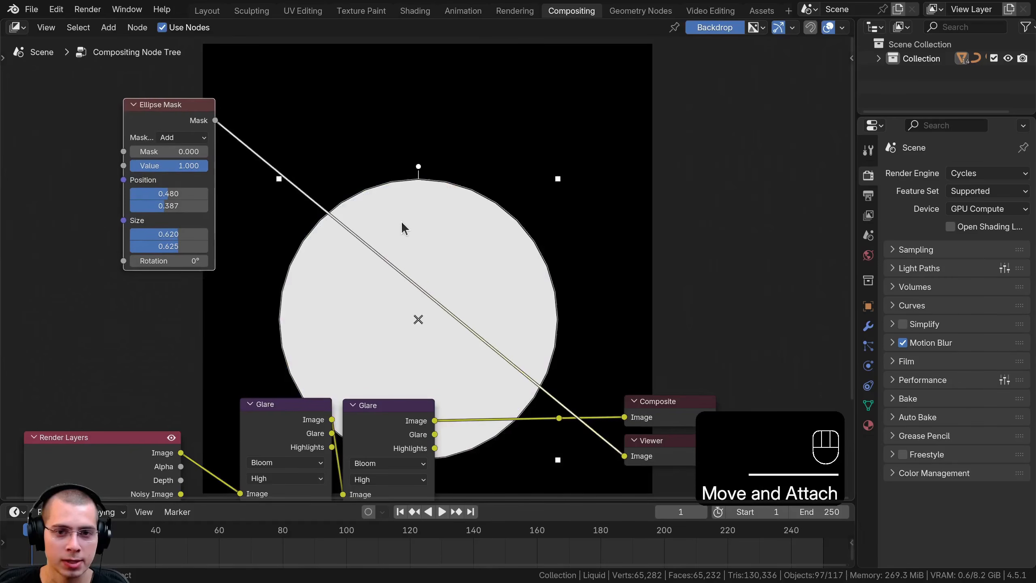
# Insert a Blur node on the link between the Ellipse Mask and the Viewer
pyautogui.scroll(-3, 402, 227)
pyautogui.moveTo(418, 155); pyautogui.dragTo(391, 233, button='middle')
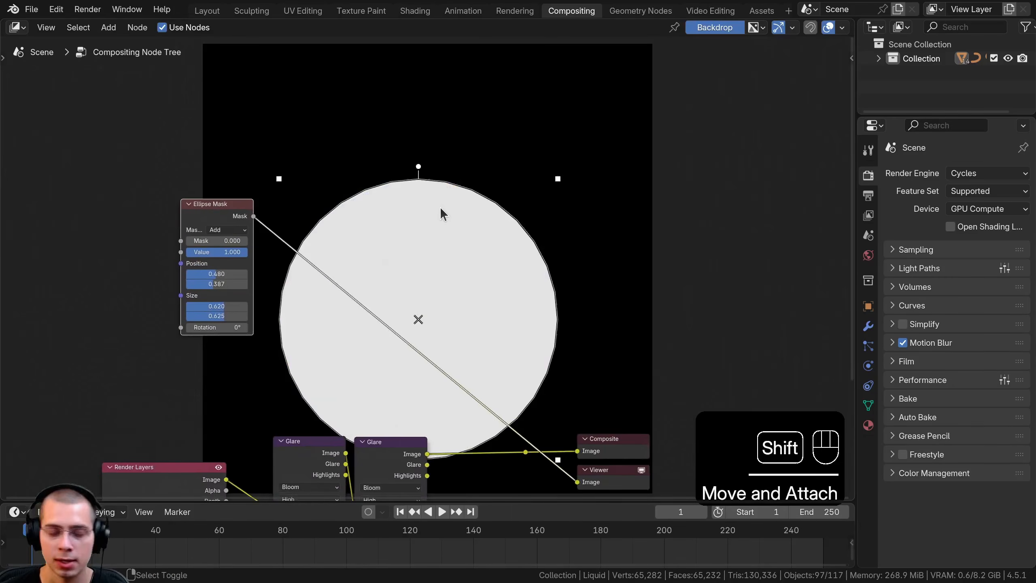
pyautogui.hotkey('shift', 'a')
pyautogui.click(444, 206)
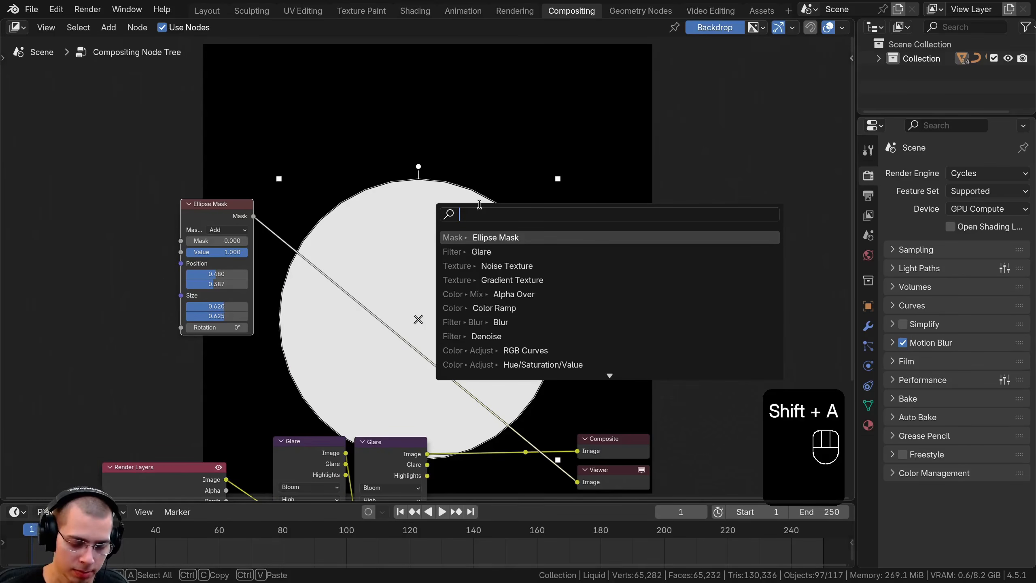
pyautogui.write('blur')
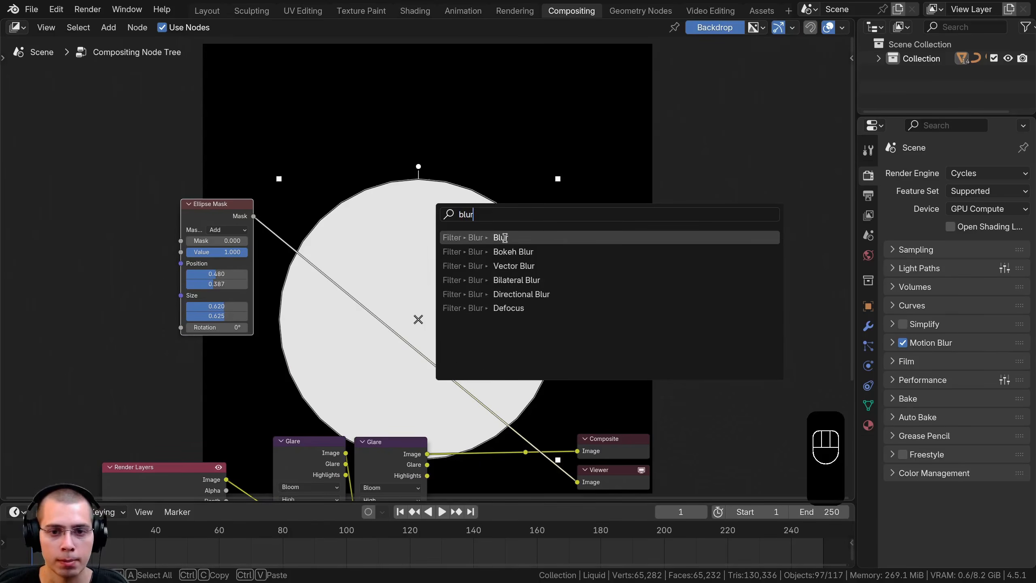
pyautogui.click(505, 238)
pyautogui.click(275, 213)
pyautogui.moveTo(356, 368); pyautogui.dragTo(433, 419, button='middle')
pyautogui.scroll(4, 434, 420)
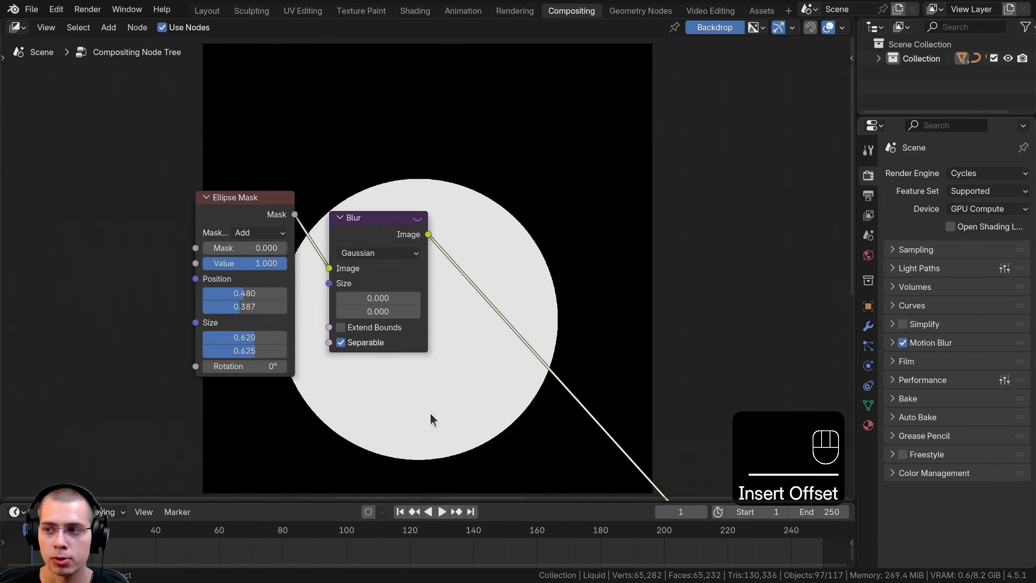
# Set the Blur node's size to 400 in both X and Y
pyautogui.click(384, 298)
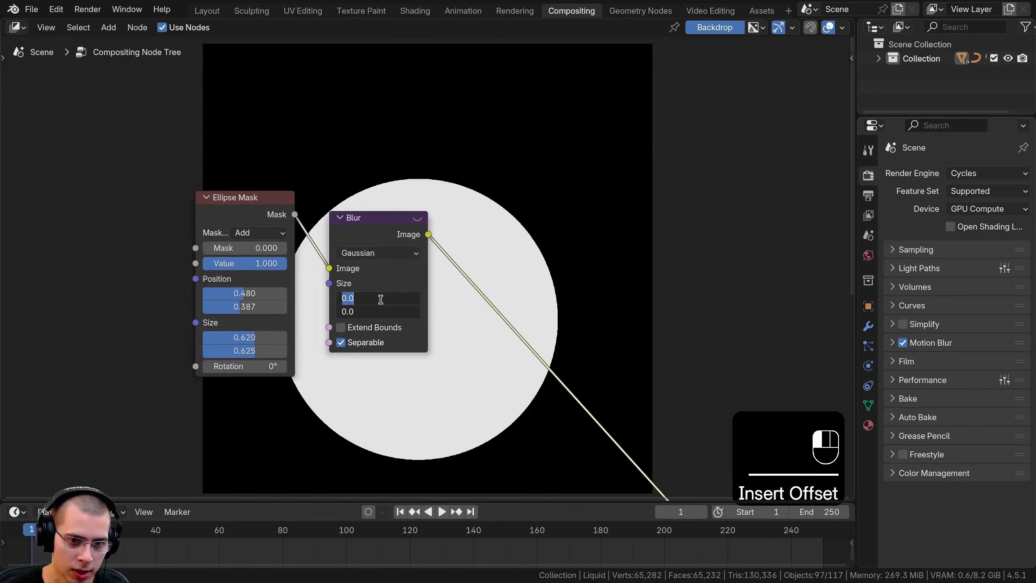
pyautogui.write('400')
pyautogui.press('Return')
# Mute and unmute the Blur node repeatedly to compare the sharp mask with the blurred one
pyautogui.moveTo(372, 157); pyautogui.dragTo(351, 263, button='middle')
pyautogui.press('m')
pyautogui.press('m')
pyautogui.press('m')
pyautogui.press('m')
pyautogui.press('m')
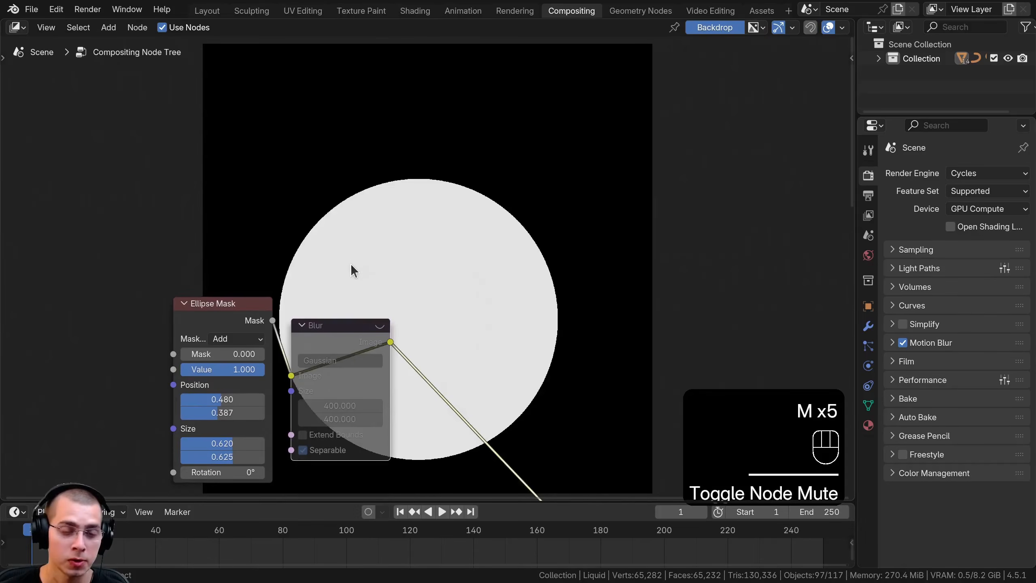
pyautogui.press('m')
pyautogui.press('m')
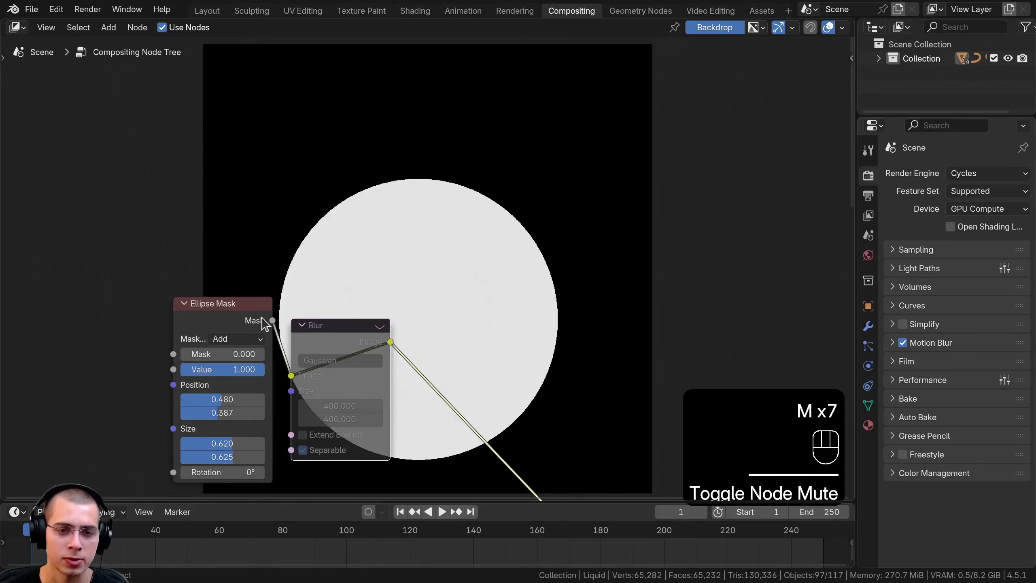
pyautogui.press('m')
# Choose GPU as the device in the compositor's performance options
pyautogui.moveTo(380, 243); pyautogui.dragTo(387, 228, button='middle')
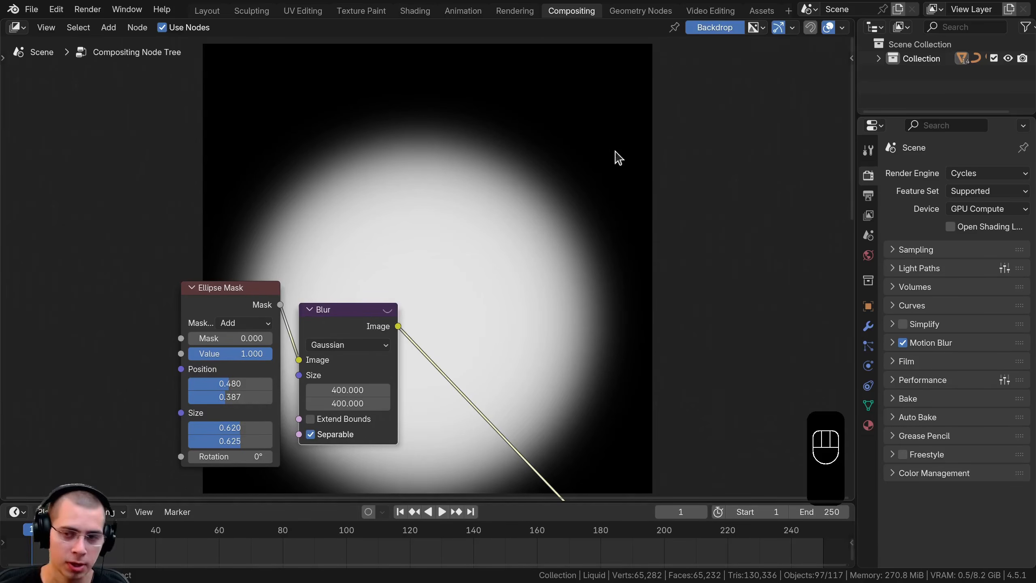
pyautogui.moveTo(652, 151); pyautogui.dragTo(661, 144, button='middle')
pyautogui.press('n')
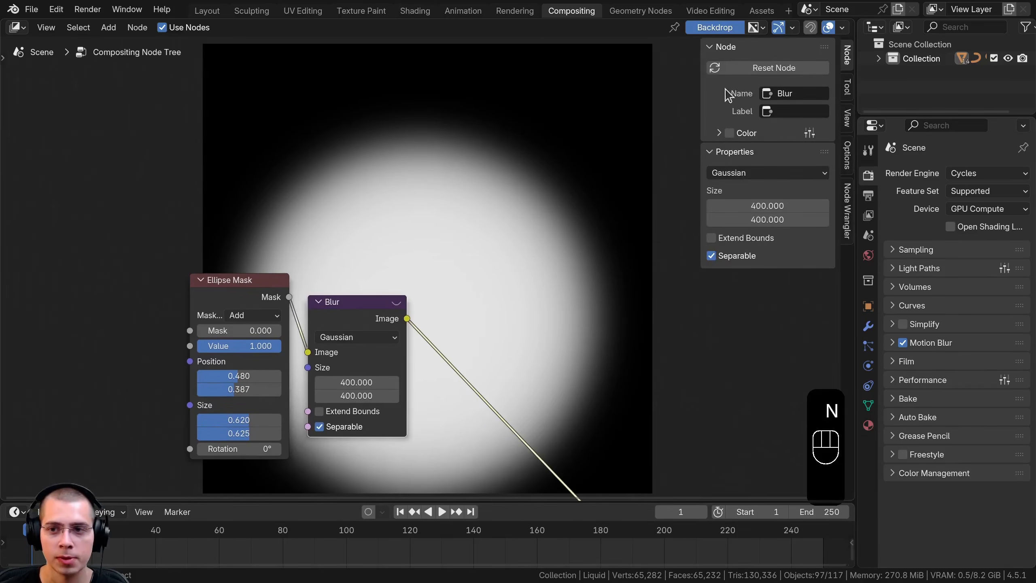
pyautogui.click(847, 154)
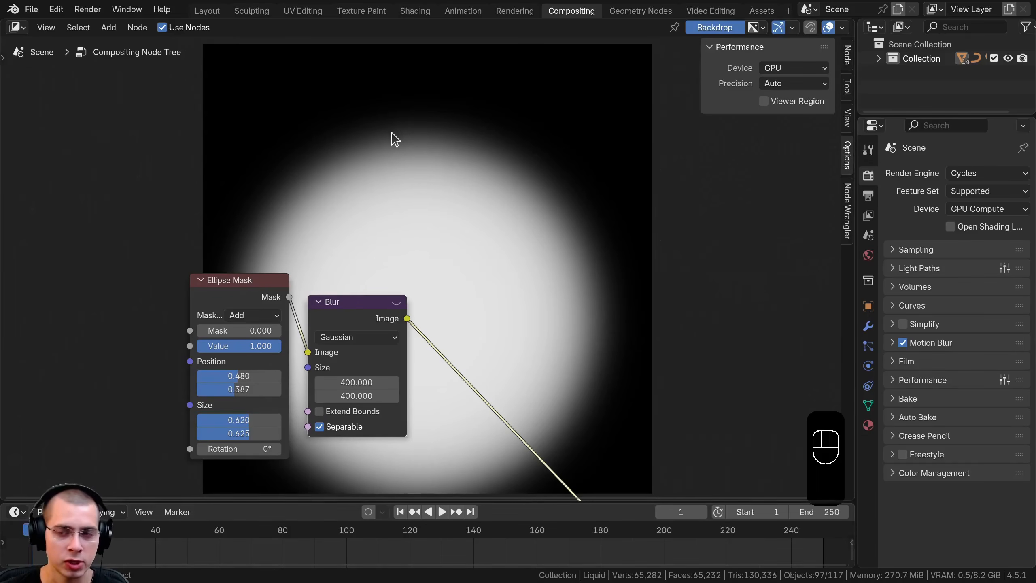
pyautogui.click(791, 69)
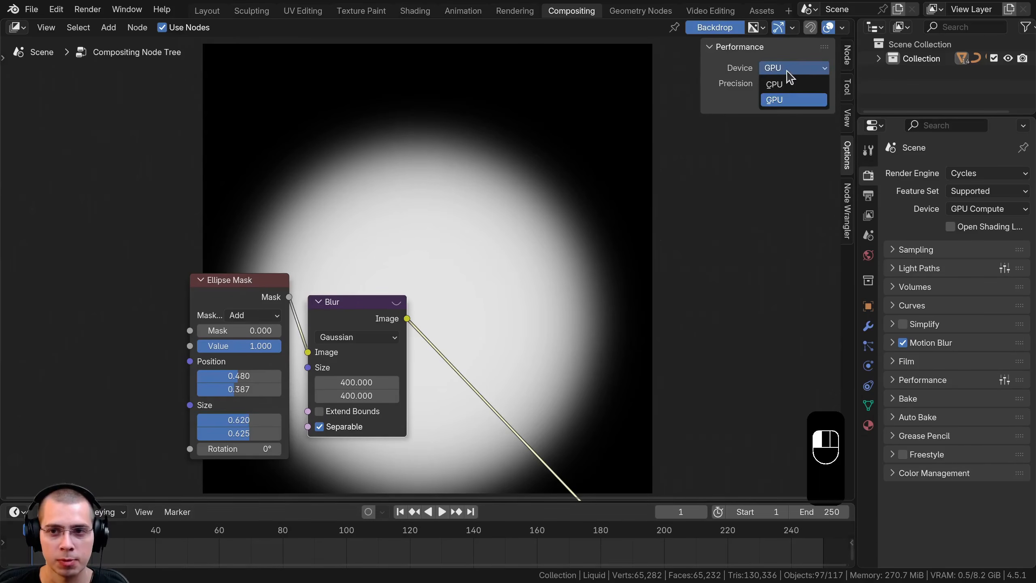
pyautogui.click(789, 100)
pyautogui.press('n')
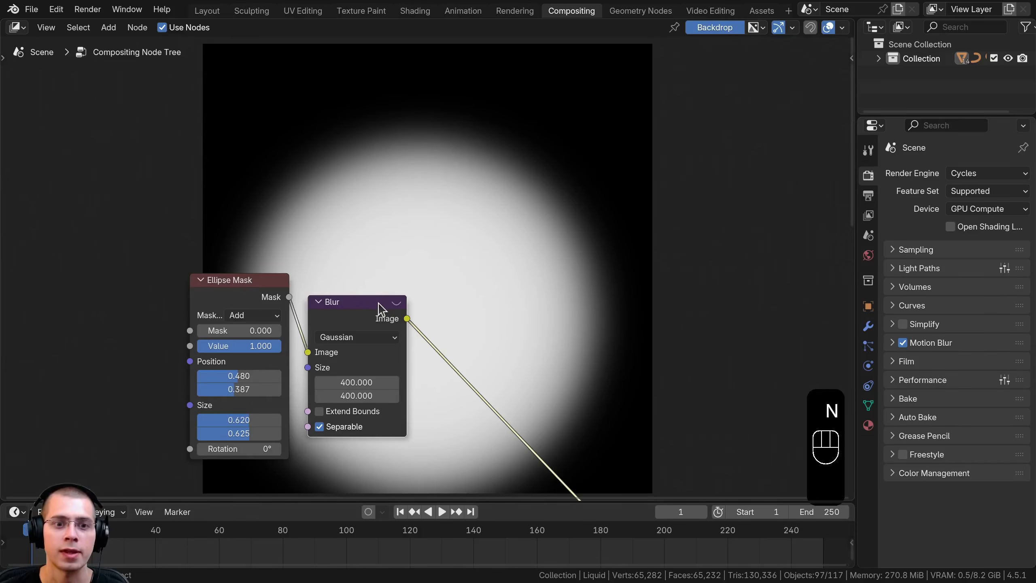
# Toggle muting on the Blur node once more to check how quickly the preview updates
pyautogui.click(374, 311)
pyautogui.press('m')
pyautogui.press('m')
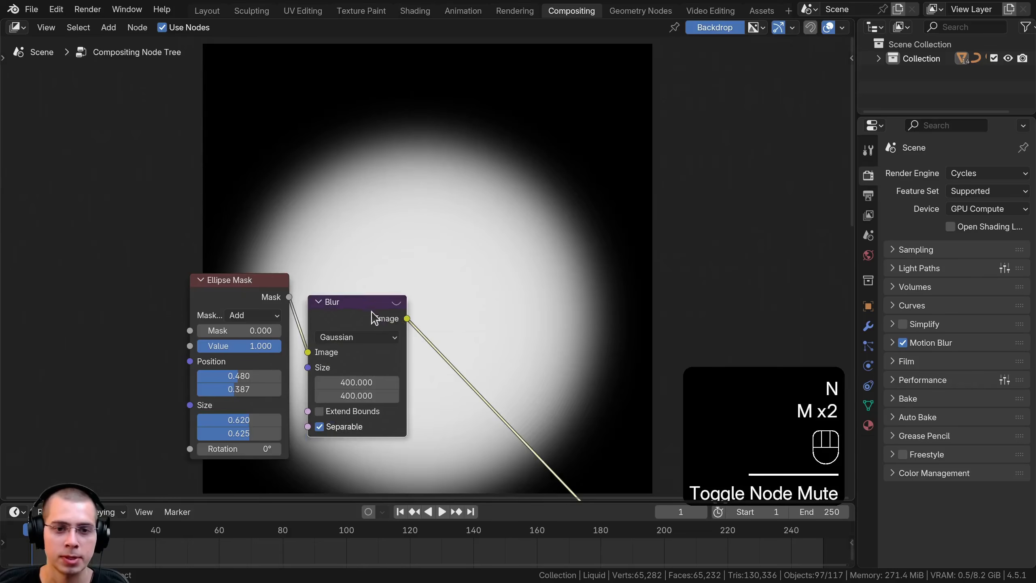
pyautogui.moveTo(367, 316); pyautogui.dragTo(364, 311)
# Move the Ellipse Mask and Blur nodes together away from the Viewer to free space after the Blur
pyautogui.scroll(-5, 333, 353)
pyautogui.moveTo(333, 353); pyautogui.dragTo(333, 248, button='middle')
pyautogui.moveTo(218, 102); pyautogui.dragTo(323, 296)
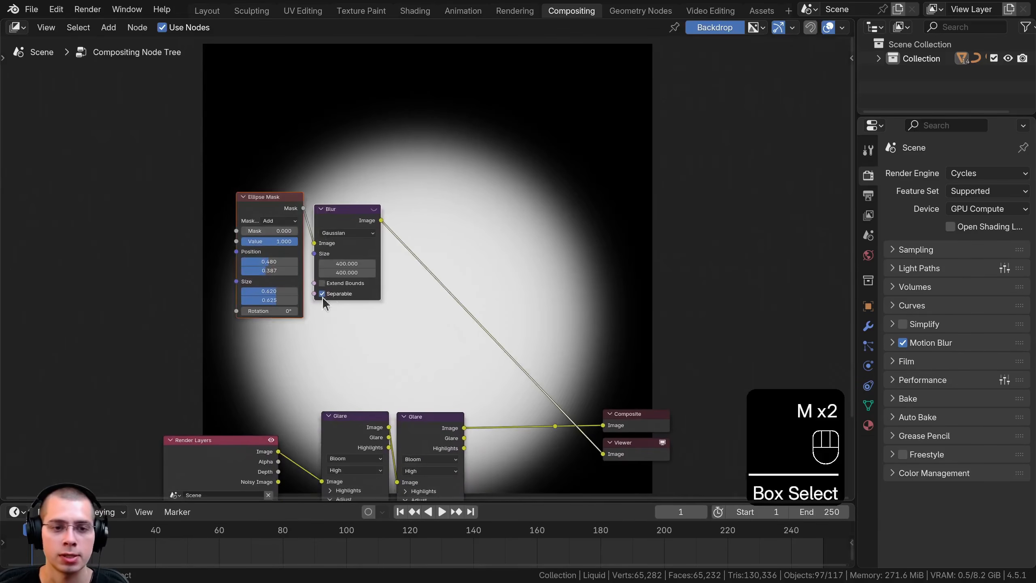
pyautogui.press('g')
pyautogui.click(282, 337)
# Insert a Color Ramp node on the link between the Blur node and the Viewer
pyautogui.hotkey('shift', 'a')
pyautogui.click(357, 184)
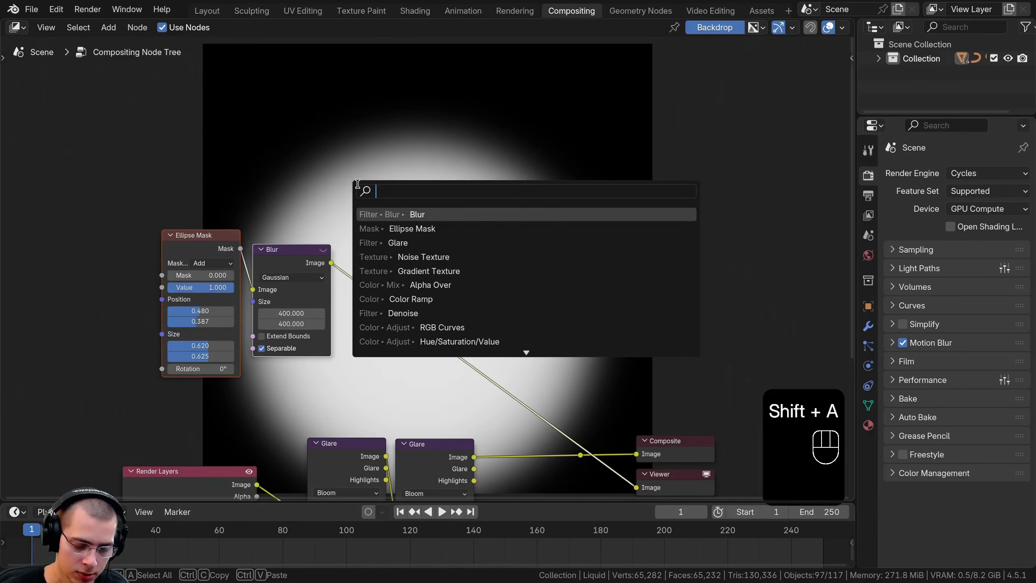
pyautogui.write('color')
pyautogui.press('Down')
pyautogui.press('Down')
pyautogui.press('Down')
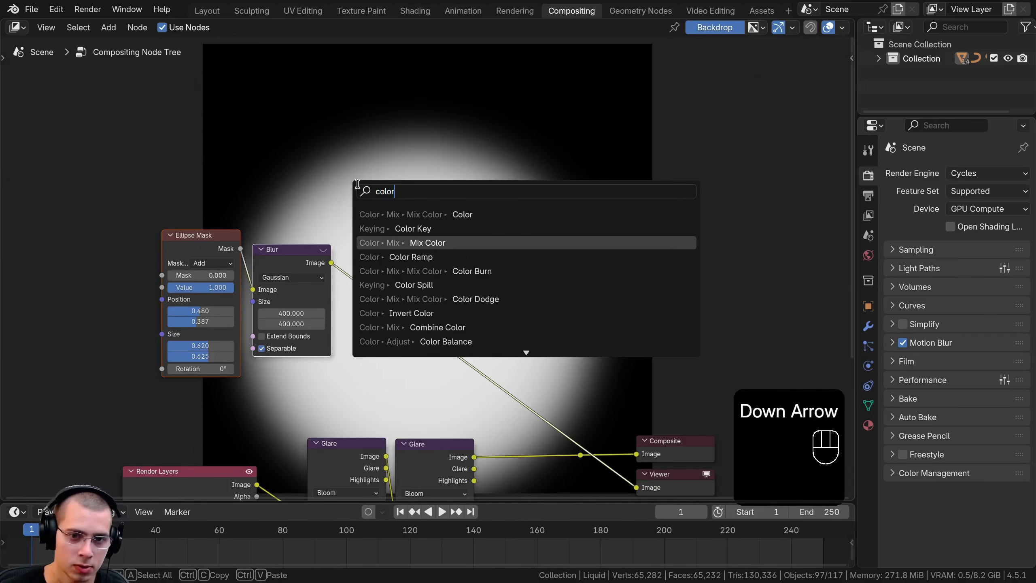
pyautogui.press('Return')
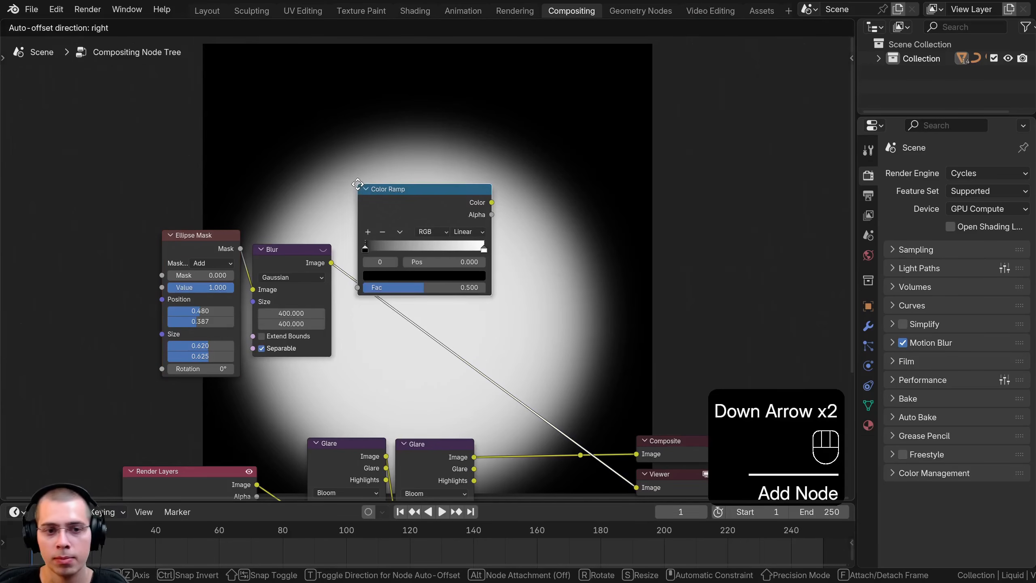
pyautogui.click(359, 251)
# Set the Color Ramp's black stop to a dark magenta, hex #350025
pyautogui.scroll(3, 382, 268)
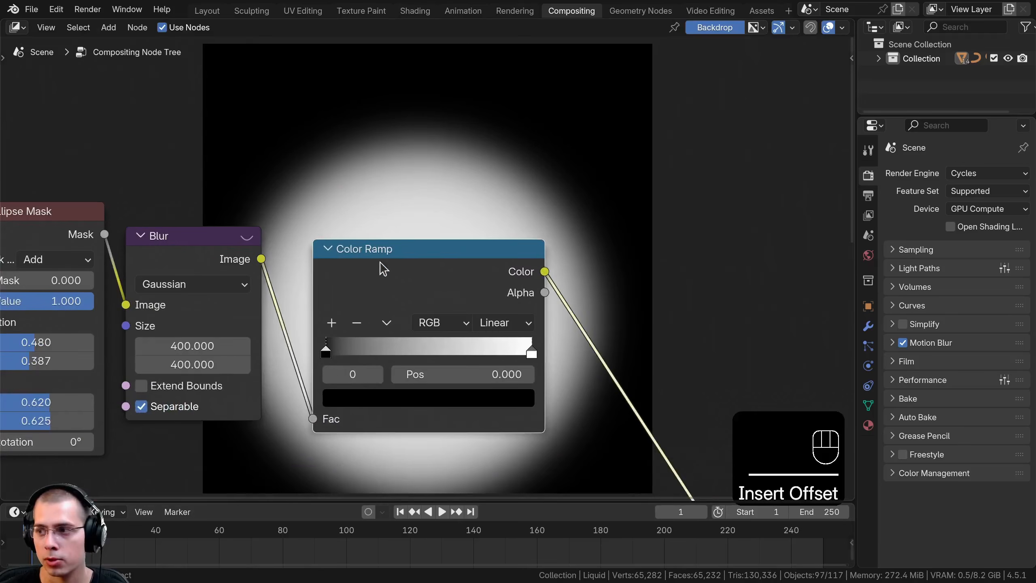
pyautogui.click(335, 394)
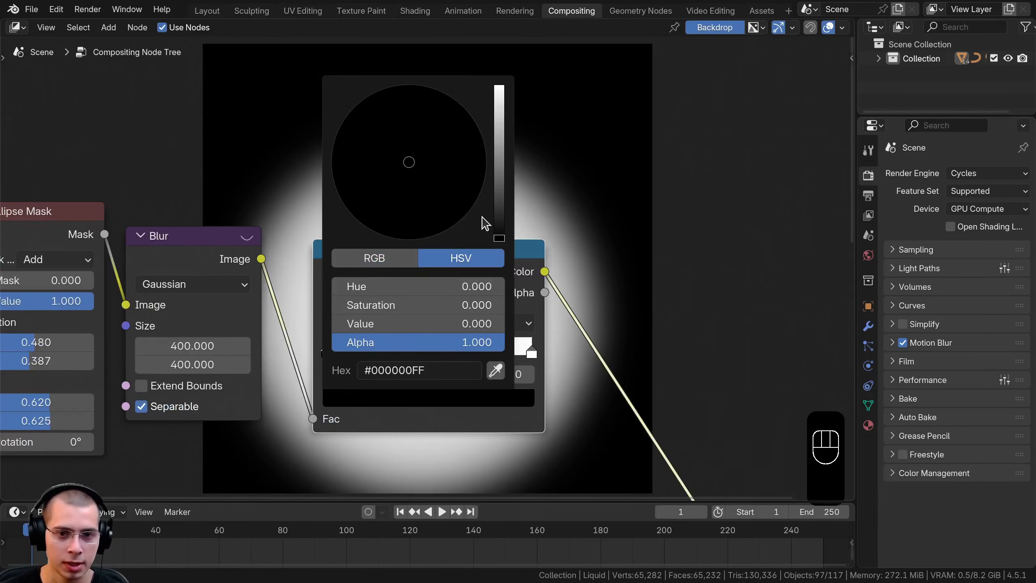
pyautogui.moveTo(499, 236); pyautogui.dragTo(499, 160)
pyautogui.click(405, 181)
pyautogui.moveTo(405, 181)
pyautogui.mouseDown()
pyautogui.moveTo(386, 229)
pyautogui.moveTo(409, 240)
pyautogui.moveTo(461, 220)
pyautogui.mouseUp()
pyautogui.scroll(-6, 460, 220)
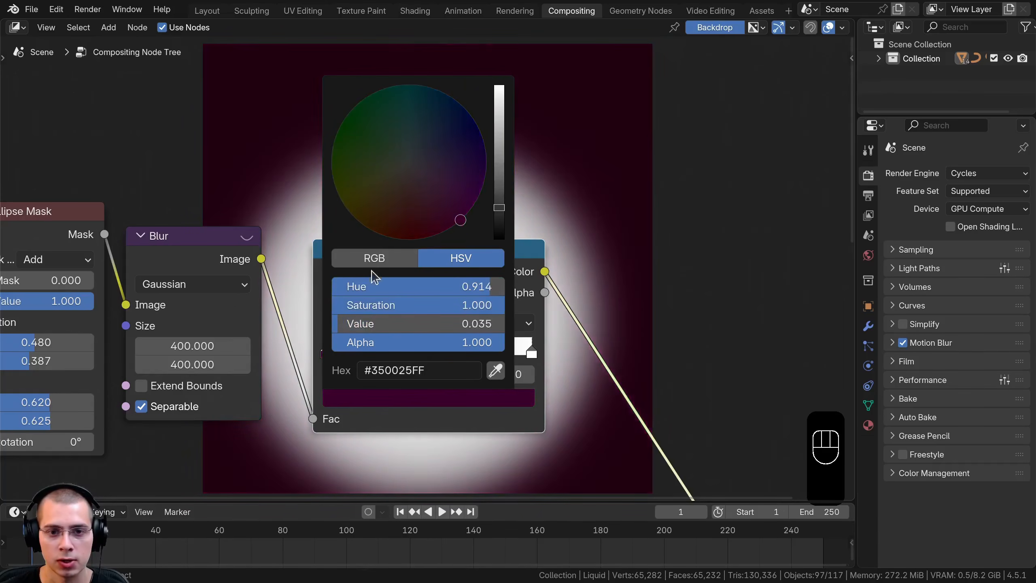
# Tint the Color Ramp's white stop bright magenta, with hue about 0.850 and saturation about 0.998
pyautogui.click(530, 352)
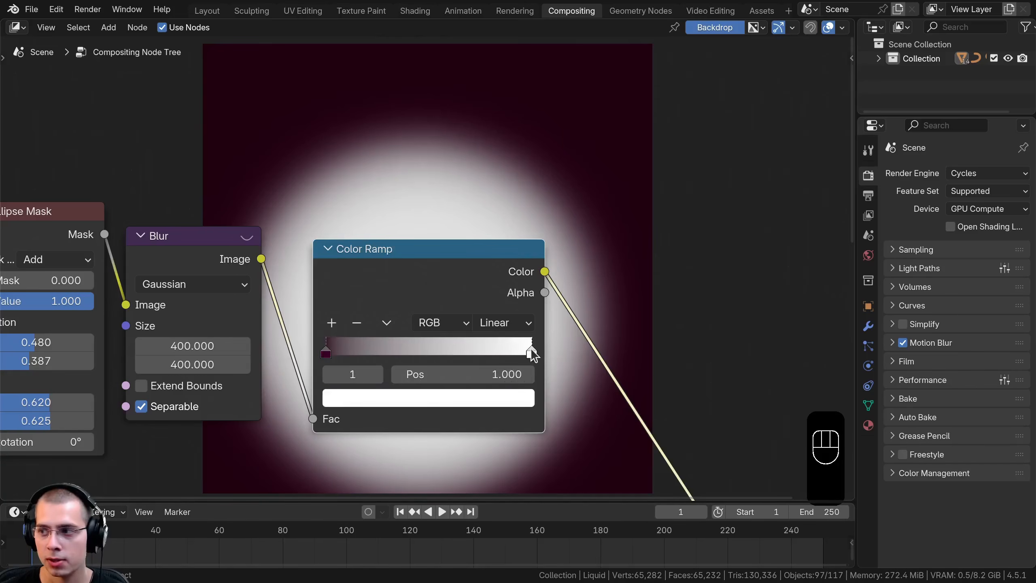
pyautogui.click(455, 400)
pyautogui.moveTo(441, 185); pyautogui.dragTo(470, 192)
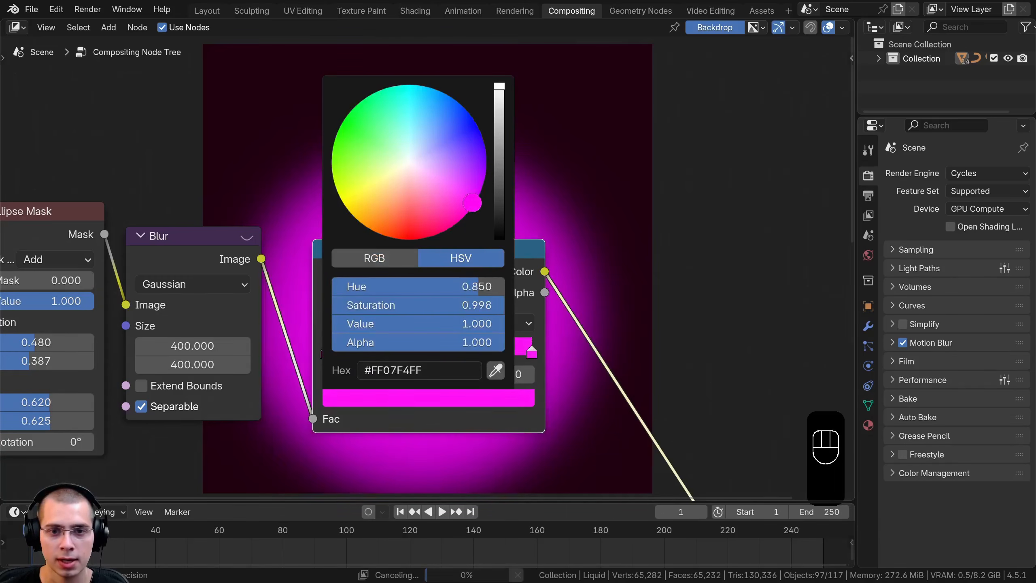
# Recolor the Color Ramp stops by pasting dark purple #460046 for the first and purple #8F21A6 for the last
pyautogui.scroll(-2, 472, 202)
pyautogui.moveTo(469, 428); pyautogui.dragTo(525, 355, button='middle')
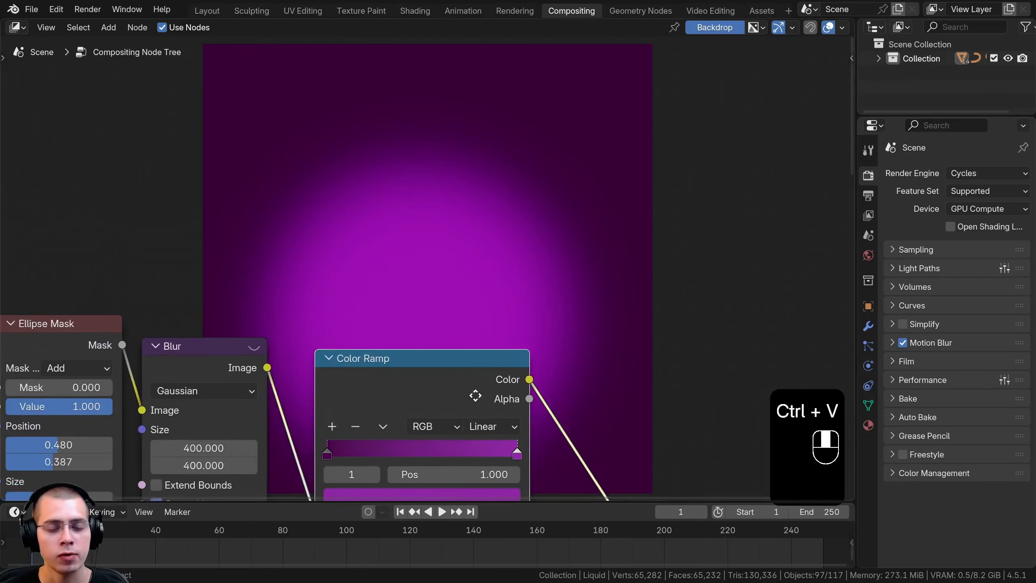
pyautogui.moveTo(406, 435); pyautogui.dragTo(407, 344, button='middle')
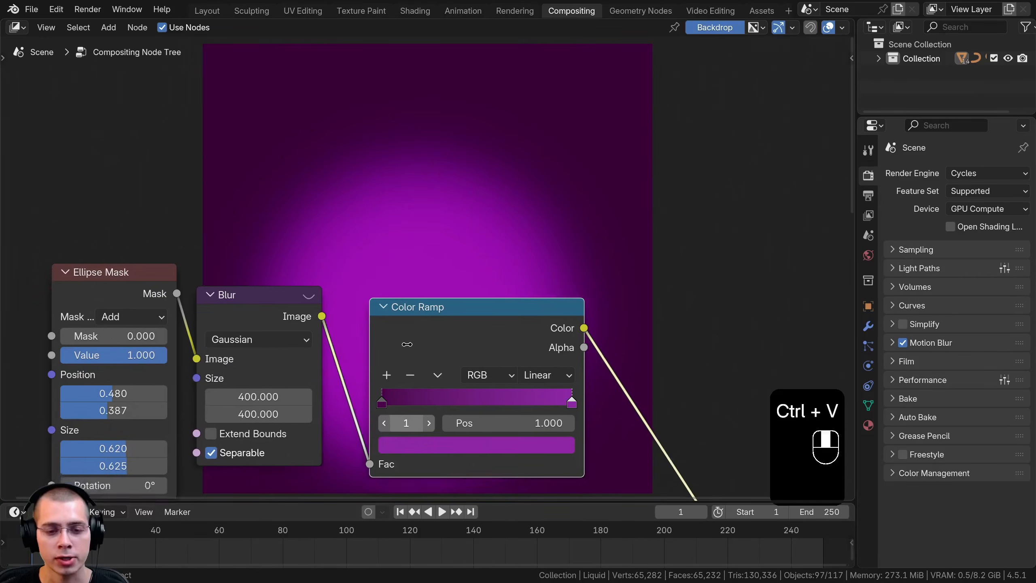
# Open the colors of the Color Ramp's first and last stops to examine their hex codes
pyautogui.scroll(2, 408, 344)
pyautogui.moveTo(400, 287); pyautogui.dragTo(447, 222, button='middle')
pyautogui.click(446, 224)
pyautogui.click(477, 290)
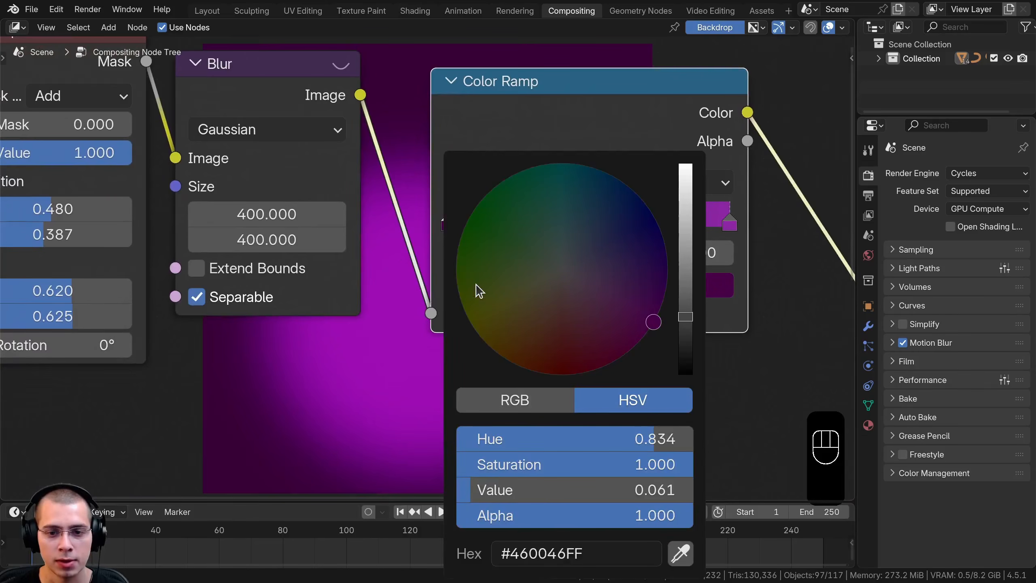
pyautogui.scroll(-2, 469, 418)
pyautogui.click(461, 413)
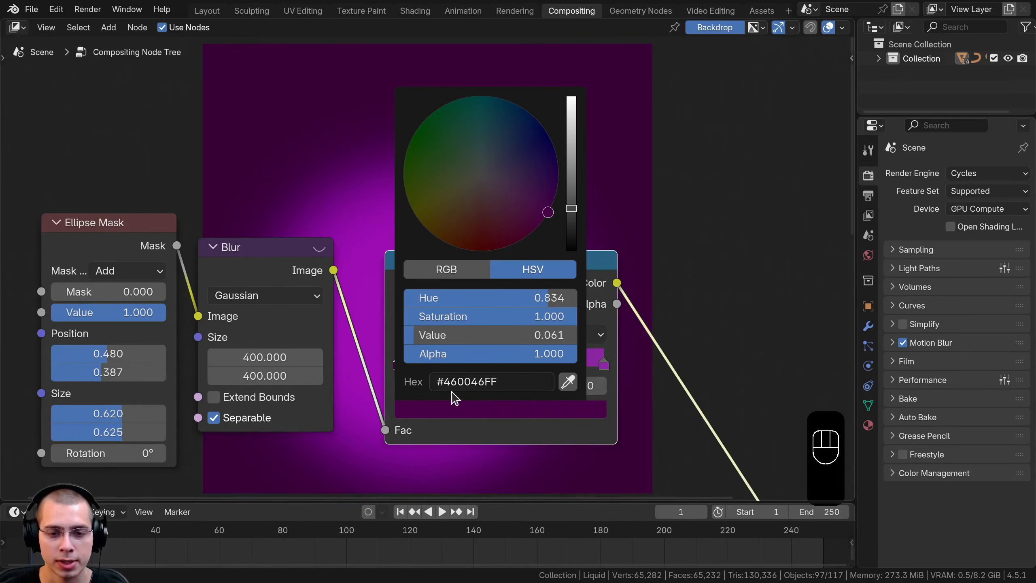
pyautogui.click(604, 363)
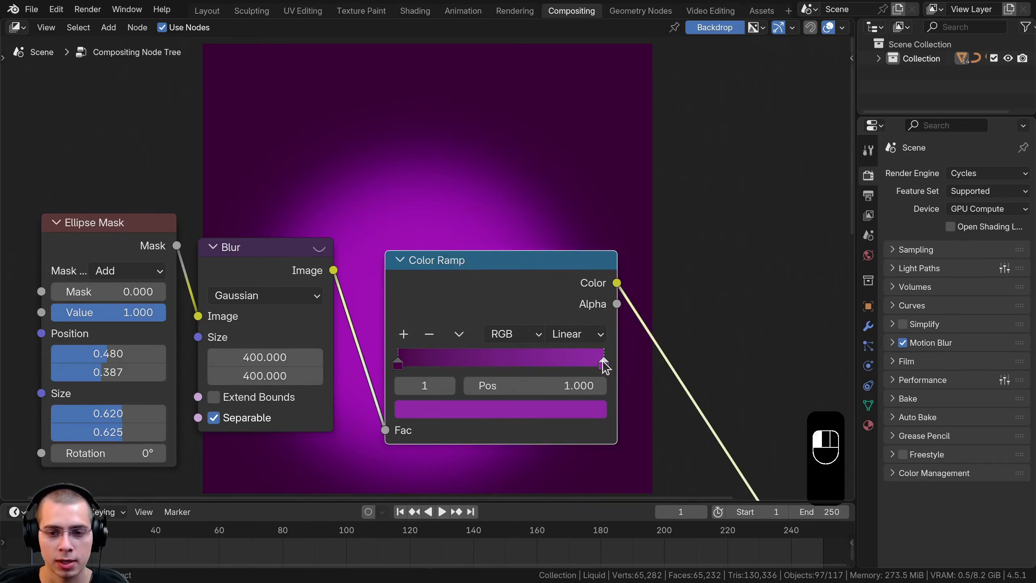
pyautogui.click(496, 414)
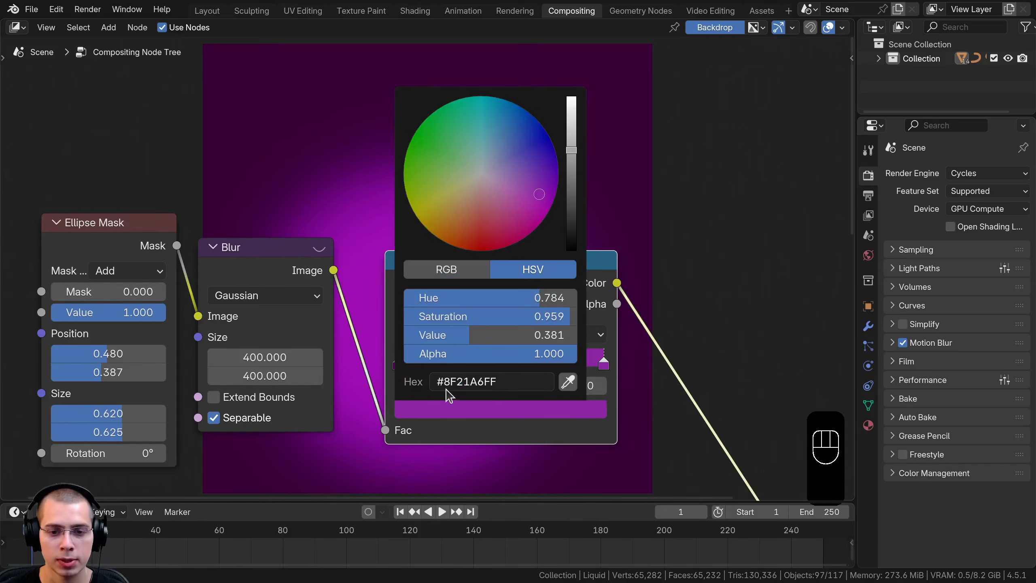
# Add an Alpha Over node on the link between the second Glare node and the Composite output
pyautogui.moveTo(455, 304); pyautogui.dragTo(431, 301)
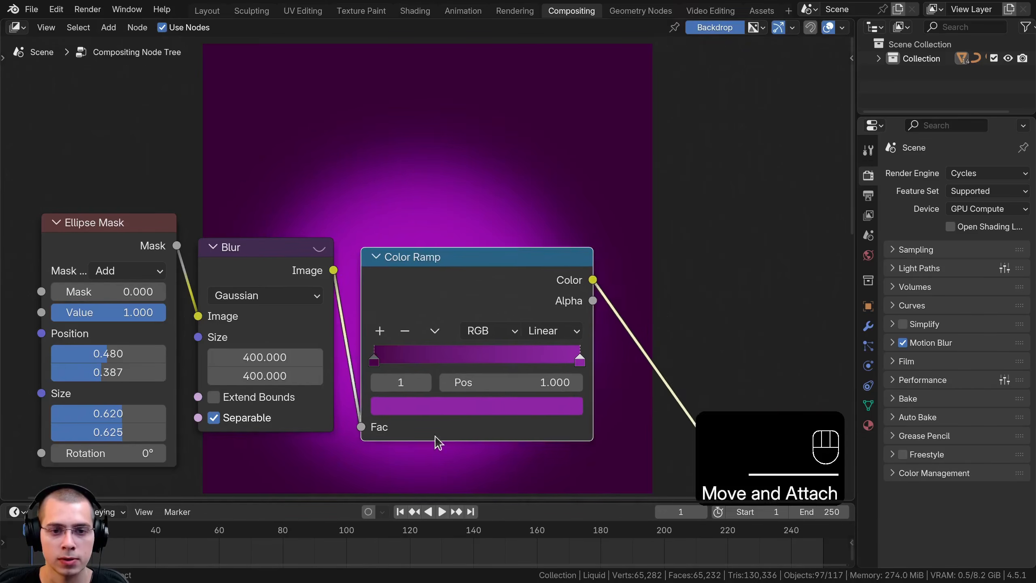
pyautogui.moveTo(374, 149); pyautogui.dragTo(358, 150, button='middle')
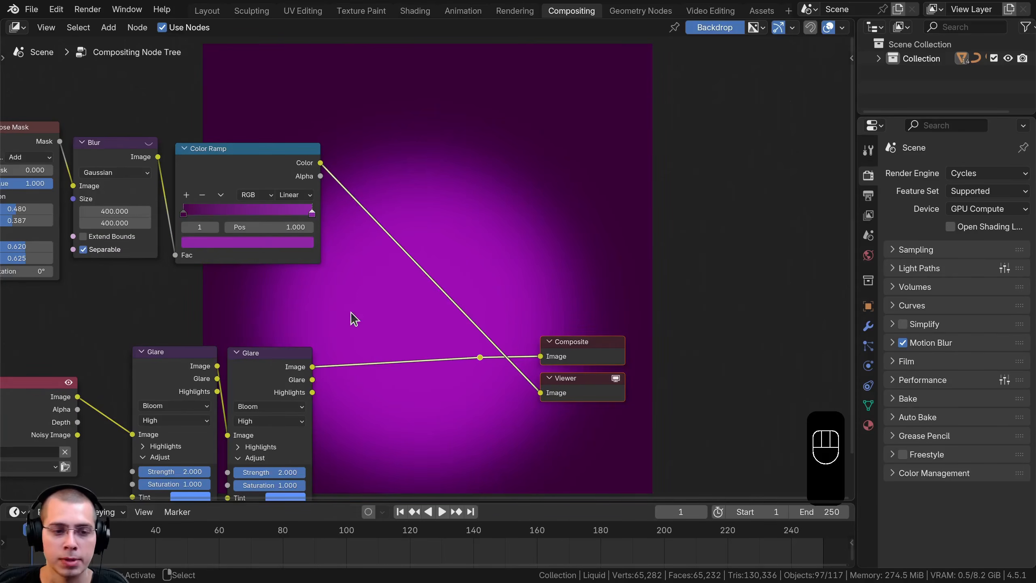
pyautogui.moveTo(354, 318); pyautogui.dragTo(359, 307, button='middle')
pyautogui.hotkey('shift', 'a')
pyautogui.click(460, 157)
pyautogui.write('a')
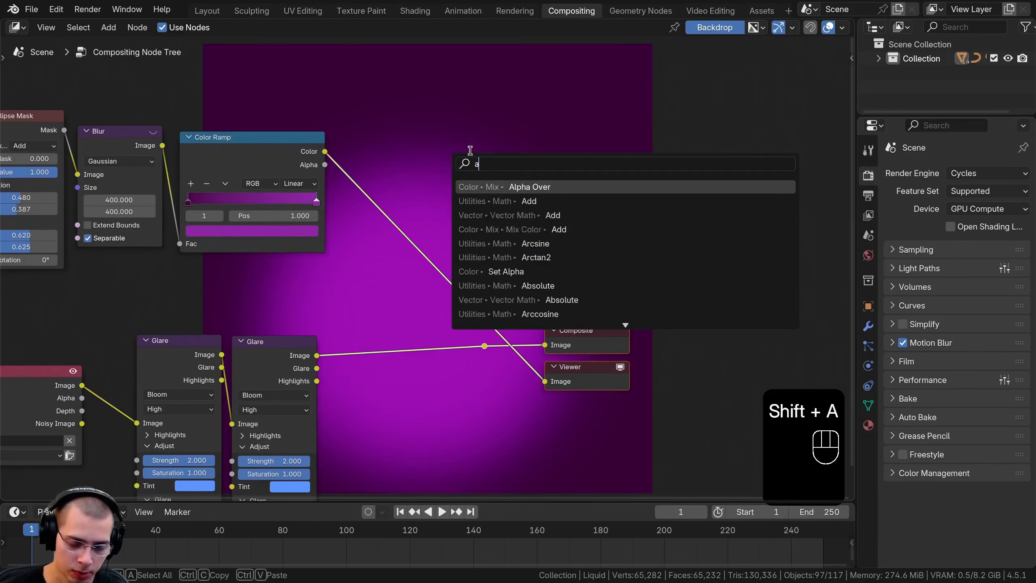
pyautogui.write('l')
pyautogui.click(493, 201)
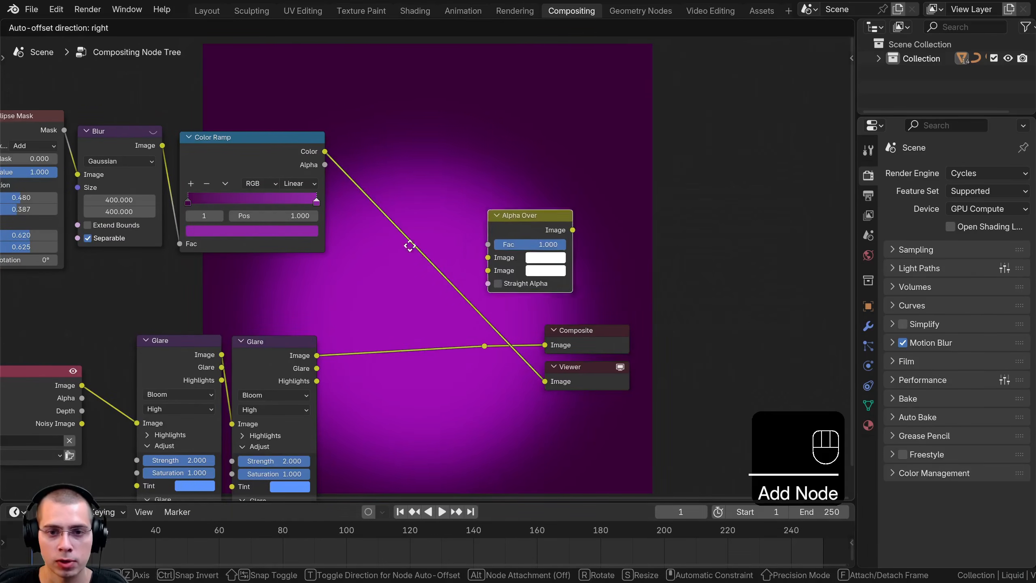
pyautogui.click(371, 315)
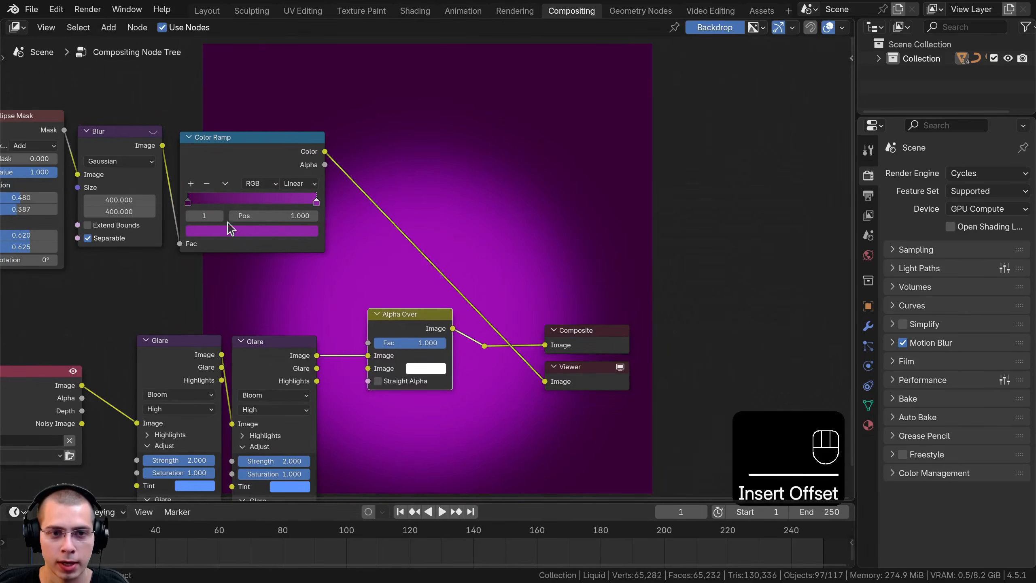
# Link the Color Ramp to Alpha Over's first image input, with the Glare in the second, and send the combined result to the Viewer
pyautogui.moveTo(236, 170); pyautogui.dragTo(227, 167)
pyautogui.moveTo(317, 150); pyautogui.dragTo(245, 428)
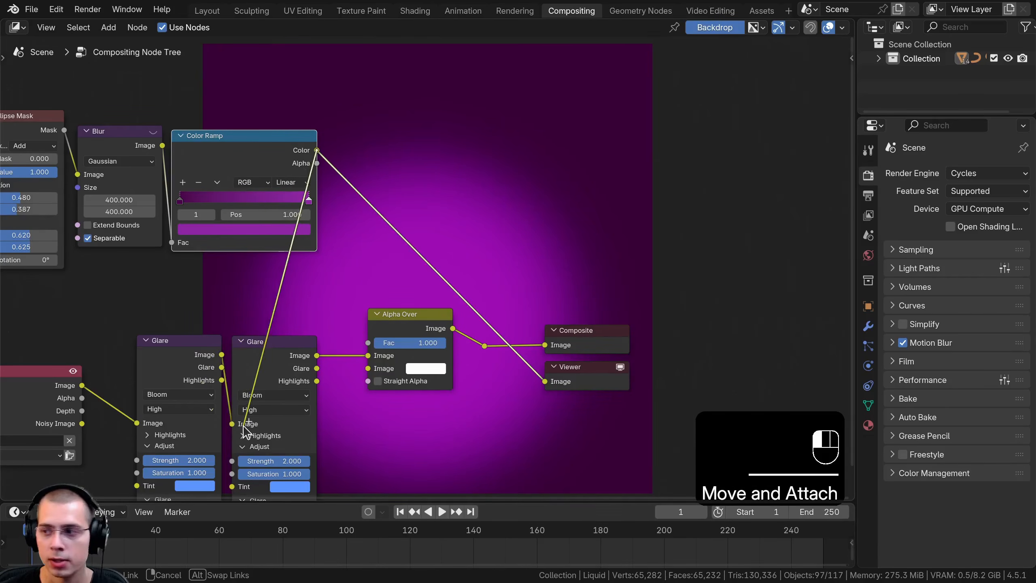
pyautogui.moveTo(366, 367)
pyautogui.mouseDown()
pyautogui.moveTo(367, 356)
pyautogui.moveTo(328, 367)
pyautogui.moveTo(368, 368)
pyautogui.mouseUp()
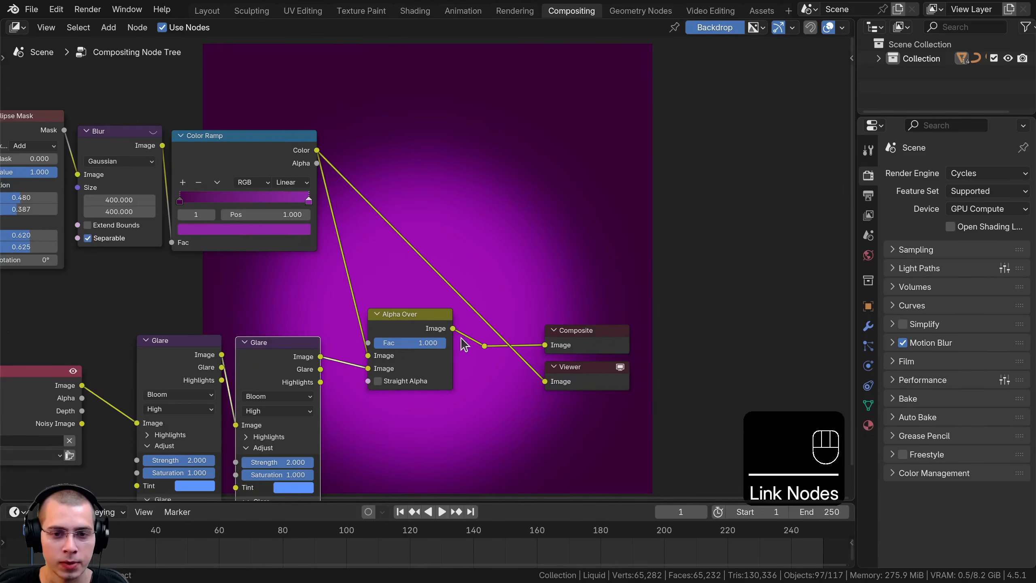
pyautogui.keyDown('ctrl'); pyautogui.keyDown('shift'); pyautogui.click(485, 346); pyautogui.keyUp('shift'); pyautogui.keyUp('ctrl')
pyautogui.click(473, 294)
pyautogui.scroll(-3, 467, 281)
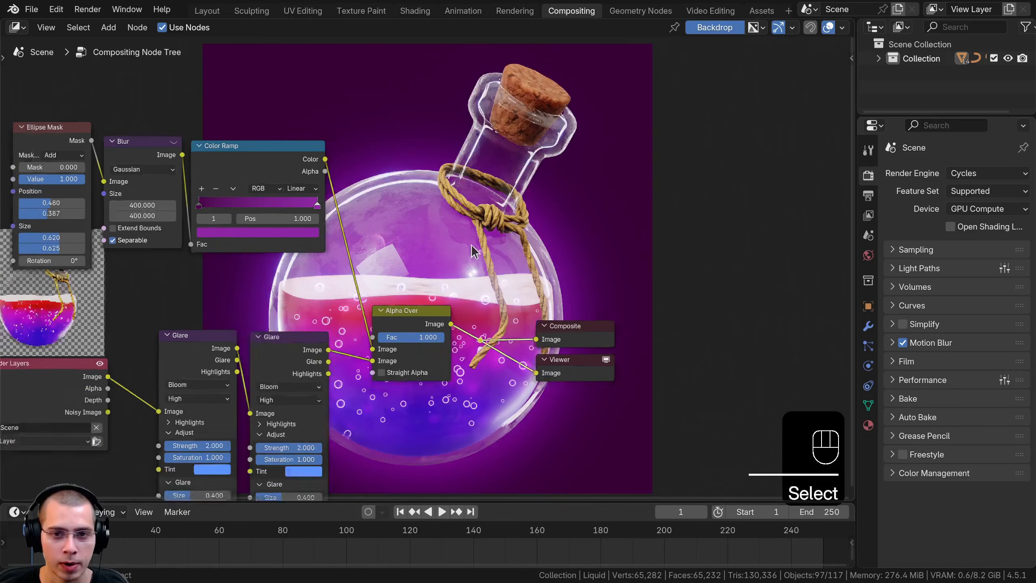
# Mute and unmute both Glare nodes together to compare the potion with and without the bloom glow
pyautogui.moveTo(463, 280); pyautogui.dragTo(388, 501, button='middle')
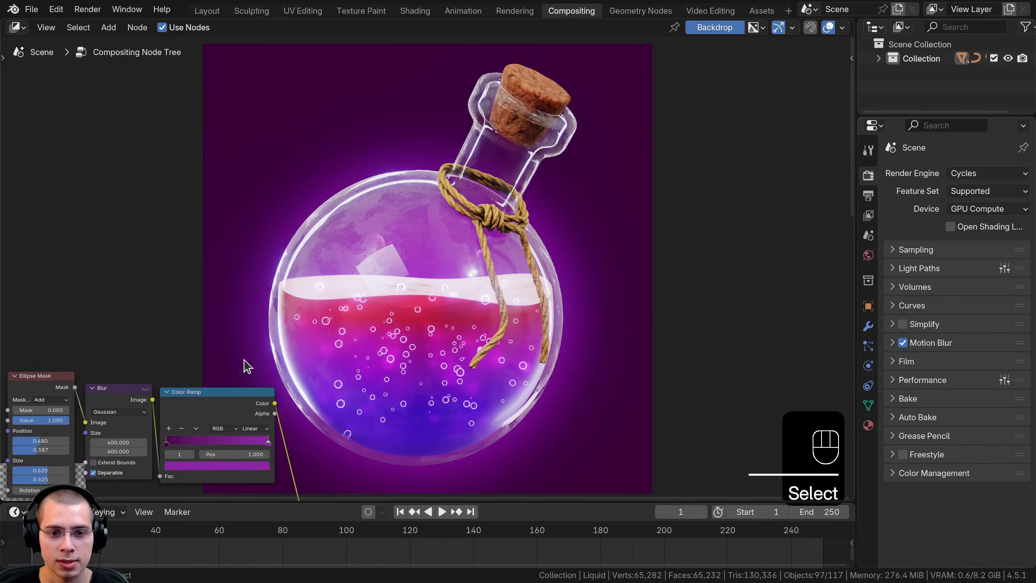
pyautogui.scroll(-1, 228, 362)
pyautogui.moveTo(168, 373); pyautogui.dragTo(205, 199, button='middle')
pyautogui.click(190, 370)
pyautogui.keyDown('shift'); pyautogui.click(267, 370); pyautogui.keyUp('shift')
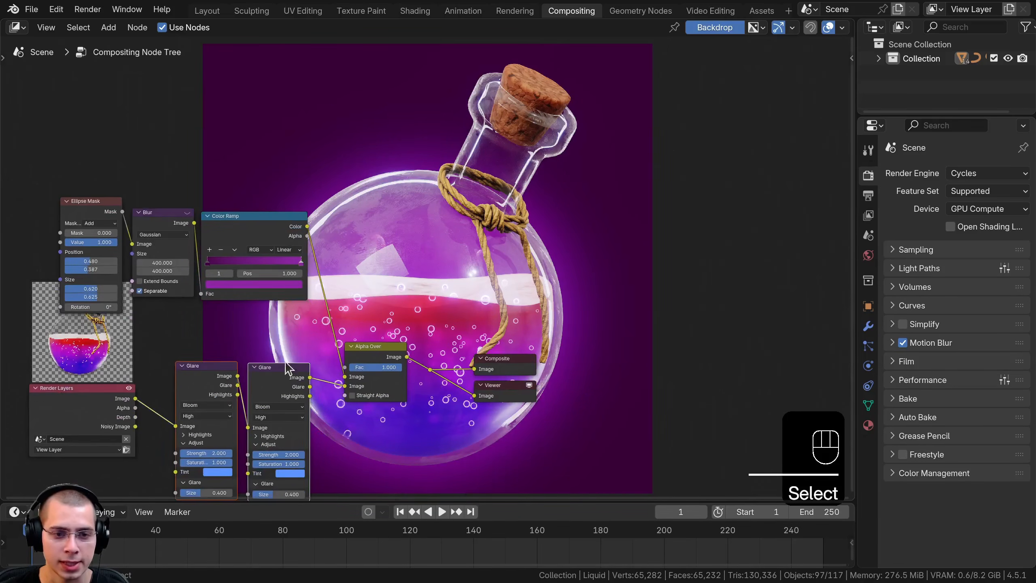
pyautogui.moveTo(313, 325); pyautogui.dragTo(230, 383, button='middle')
pyautogui.press('m')
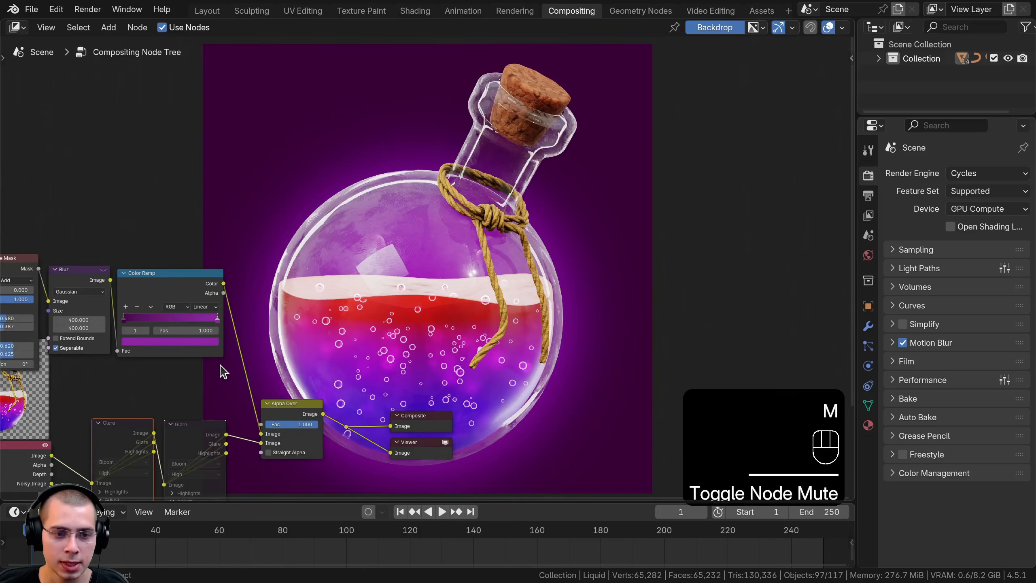
pyautogui.press('m')
pyautogui.press('m')
pyautogui.press('m')
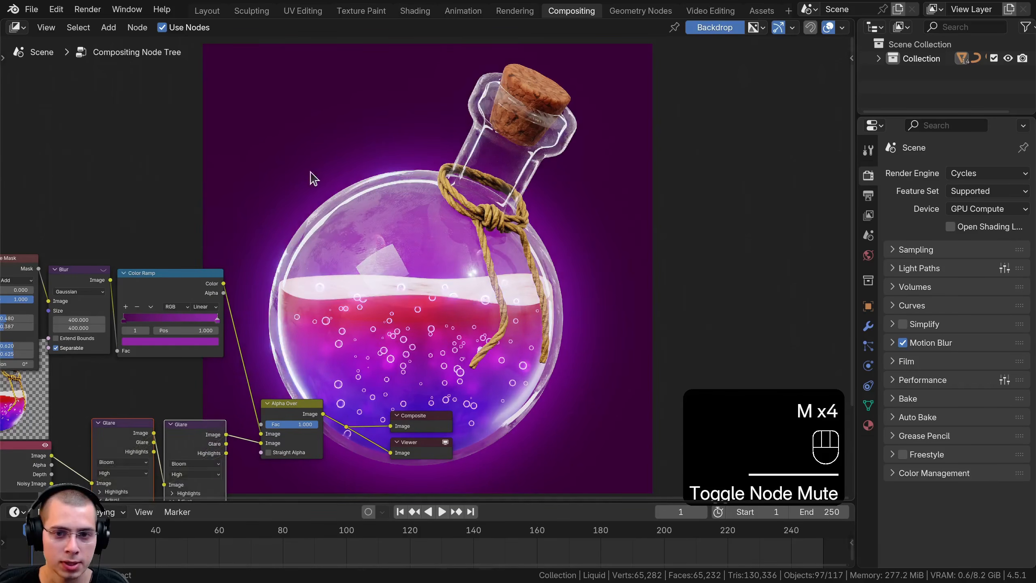
pyautogui.press('m')
pyautogui.press('m')
pyautogui.press('a')
pyautogui.scroll(1, 133, 408)
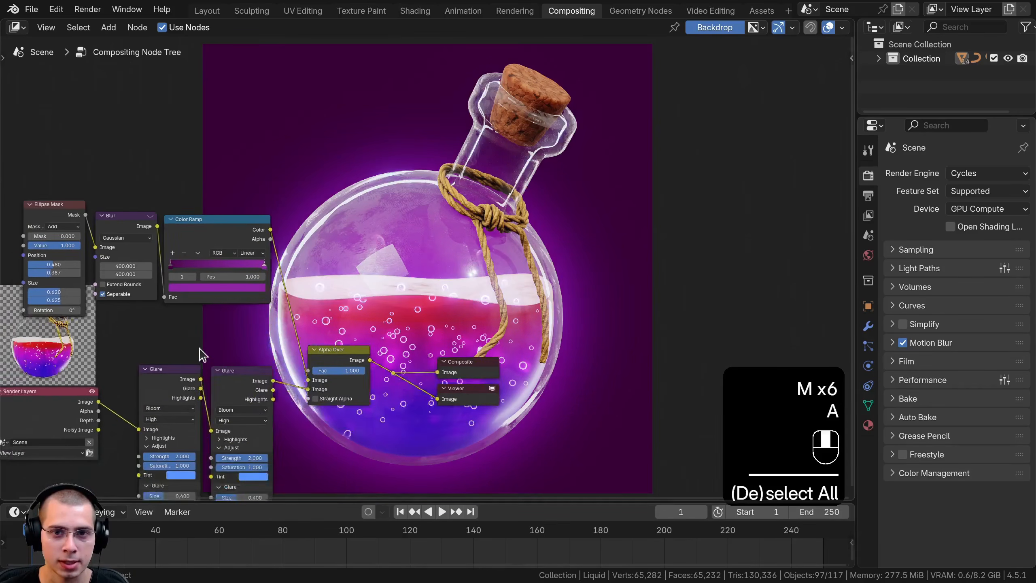
# Duplicate the first Glare node and insert the copy between the Render Layers node and the existing Glare nodes
pyautogui.moveTo(138, 382); pyautogui.dragTo(381, 286, button='middle')
pyautogui.scroll(3, 383, 285)
pyautogui.click(411, 284)
pyautogui.hotkey('shift', 'd')
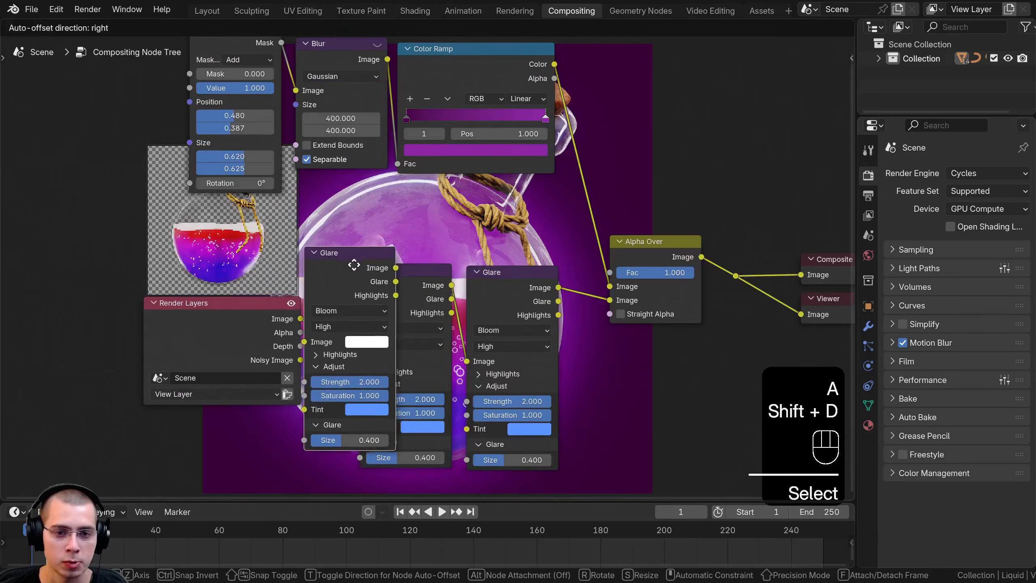
pyautogui.click(350, 270)
pyautogui.moveTo(255, 314); pyautogui.dragTo(223, 317)
pyautogui.moveTo(335, 278); pyautogui.dragTo(384, 308, button='middle')
pyautogui.moveTo(286, 346); pyautogui.dragTo(163, 362)
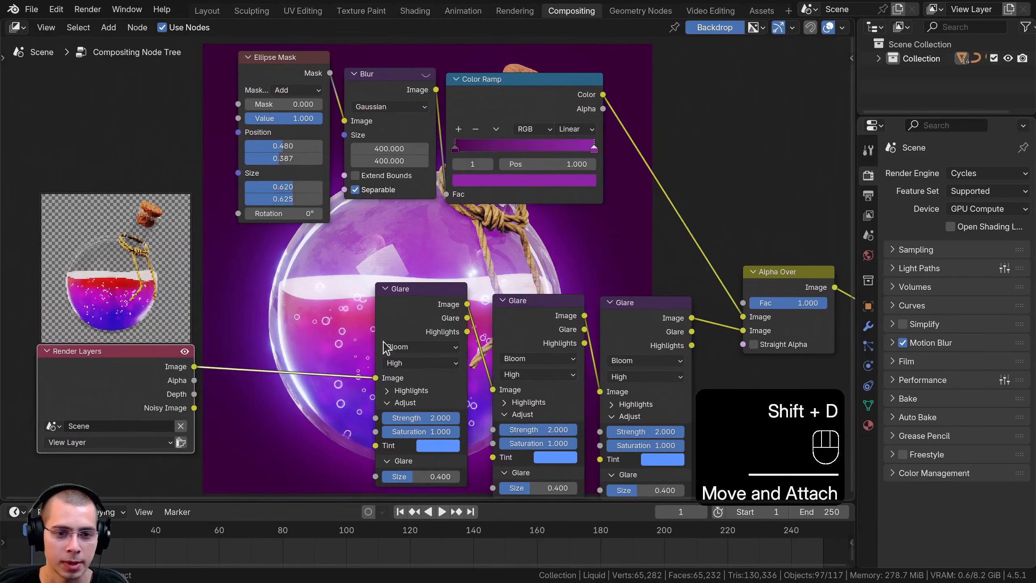
# Toggle the mute of the duplicated Glare node on and off to examine how much bloom it adds
pyautogui.moveTo(421, 330); pyautogui.dragTo(431, 340)
pyautogui.press('m')
pyautogui.moveTo(432, 314); pyautogui.dragTo(577, 285, button='middle')
pyautogui.press('m')
pyautogui.scroll(-7, 754, 370)
pyautogui.press('m')
pyautogui.press('m')
pyautogui.press('m')
pyautogui.press('m')
pyautogui.scroll(2, 702, 328)
pyautogui.scroll(3, 626, 292)
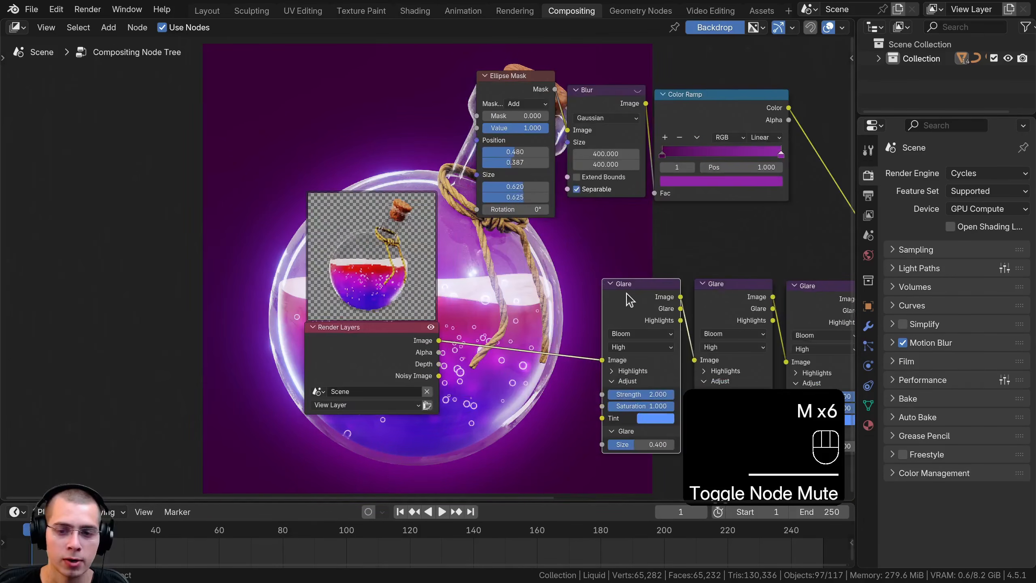
# Change the duplicated Glare node's type to Streaks and set its number of streaks to 10
pyautogui.moveTo(638, 294); pyautogui.dragTo(608, 133, button='middle')
pyautogui.moveTo(338, 164); pyautogui.dragTo(341, 97)
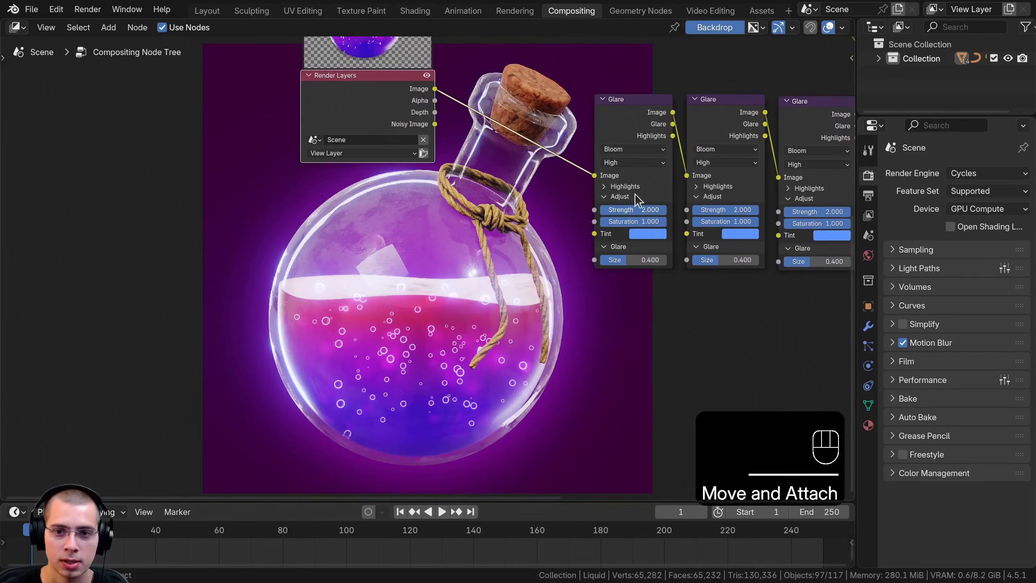
pyautogui.click(628, 150)
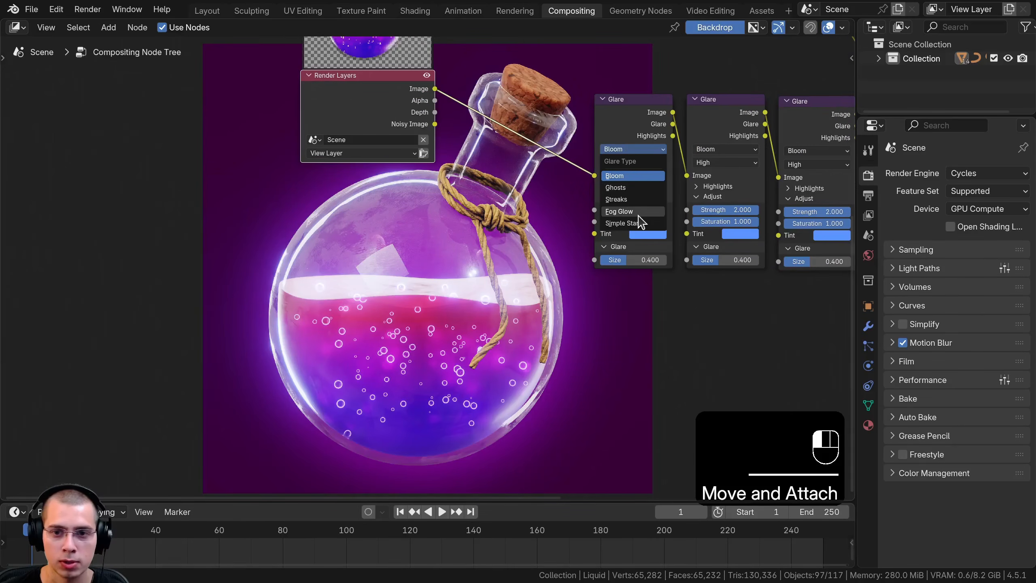
pyautogui.click(620, 199)
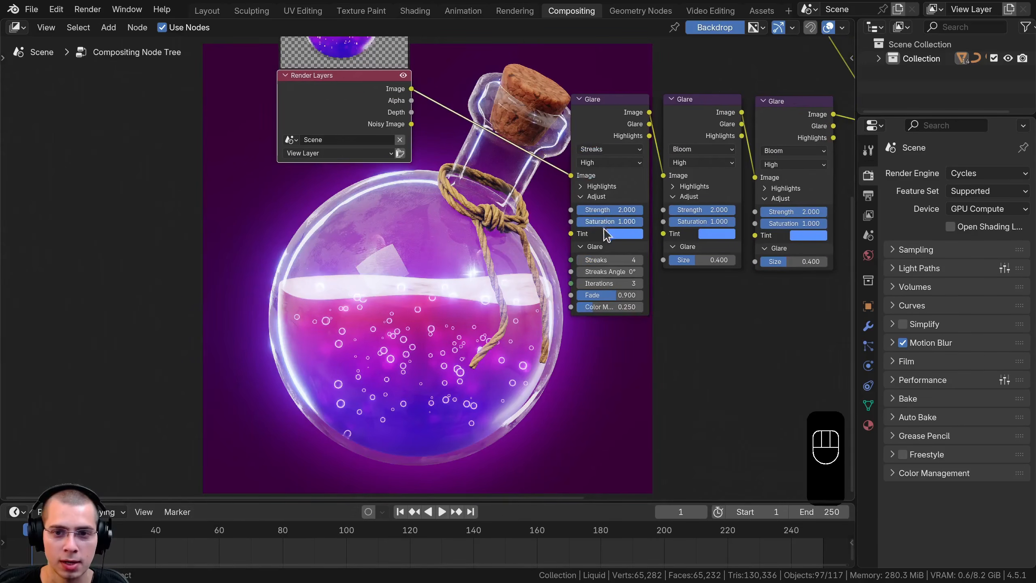
pyautogui.moveTo(605, 258)
pyautogui.mouseDown()
pyautogui.moveTo(642, 259)
pyautogui.moveTo(563, 281)
pyautogui.mouseUp()
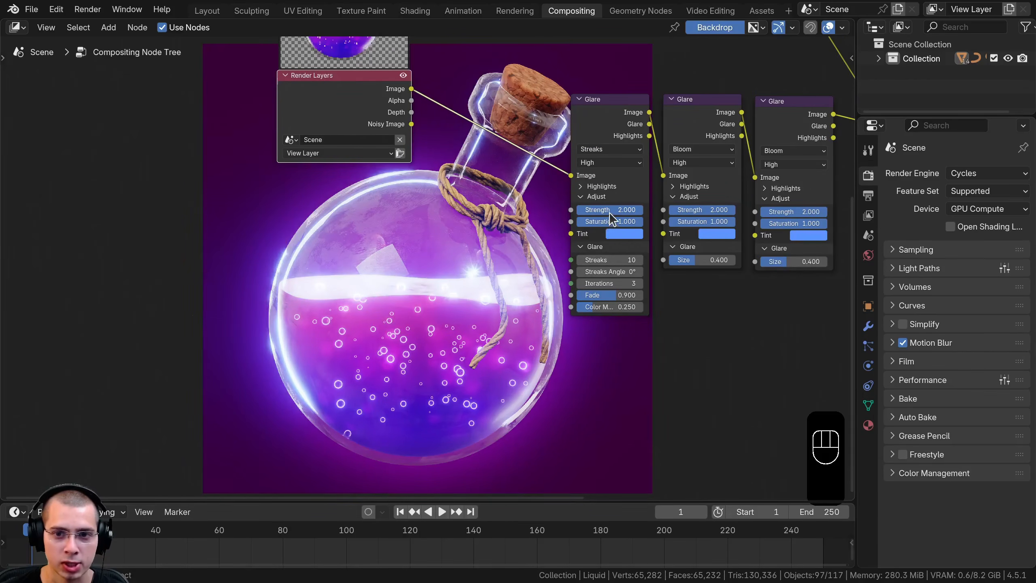
# Toggle the Streaks Glare node's mute to compare the image with and without the streaked highlights
pyautogui.moveTo(465, 281); pyautogui.dragTo(419, 291, button='middle')
pyautogui.click(575, 143)
pyautogui.press('m')
pyautogui.press('m')
pyautogui.press('m')
pyautogui.press('m')
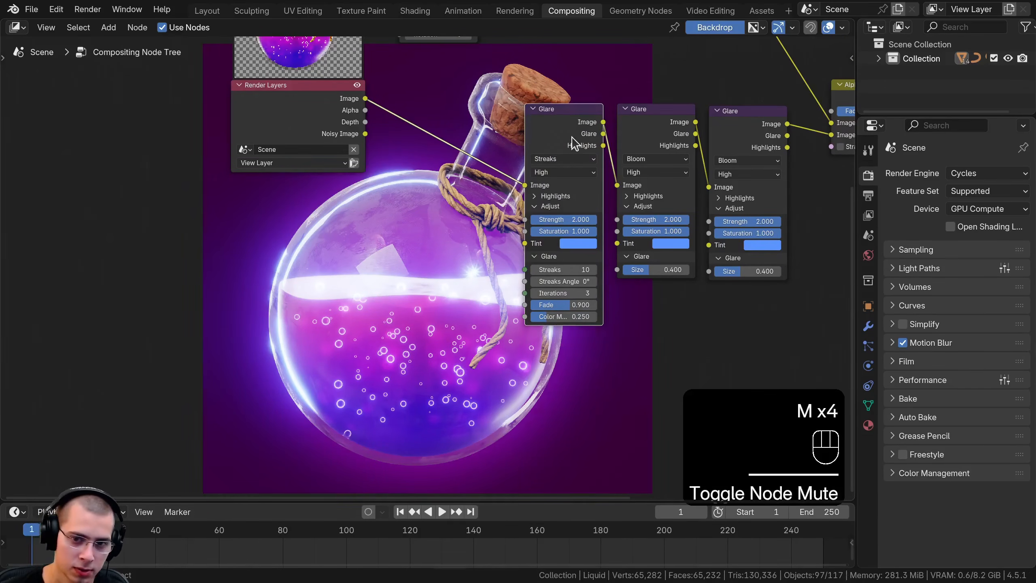
pyautogui.moveTo(562, 223); pyautogui.dragTo(587, 219)
pyautogui.press('m')
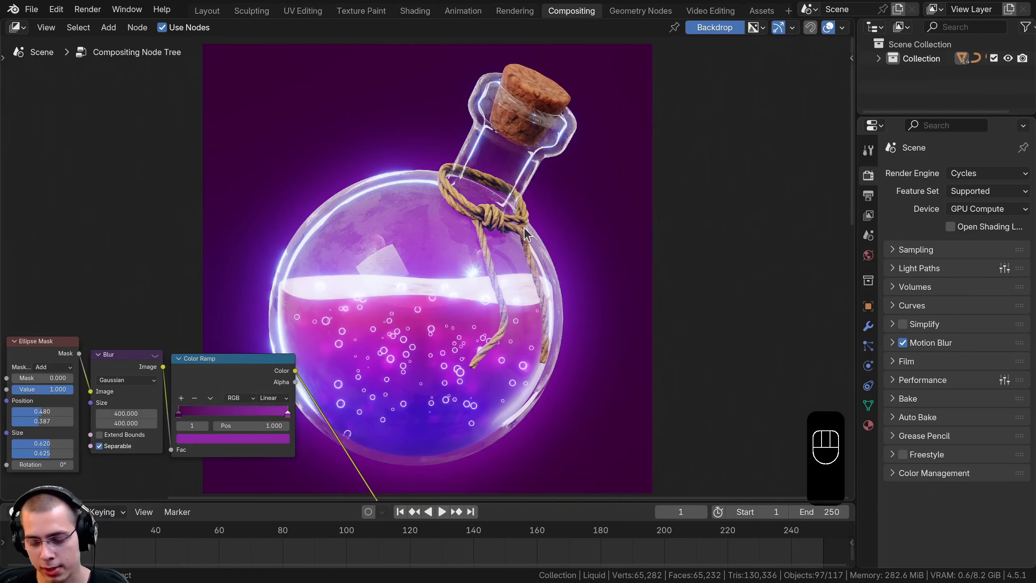
# Open the render view and display the Viewer Node image in place of the Render Result
pyautogui.press('F11')
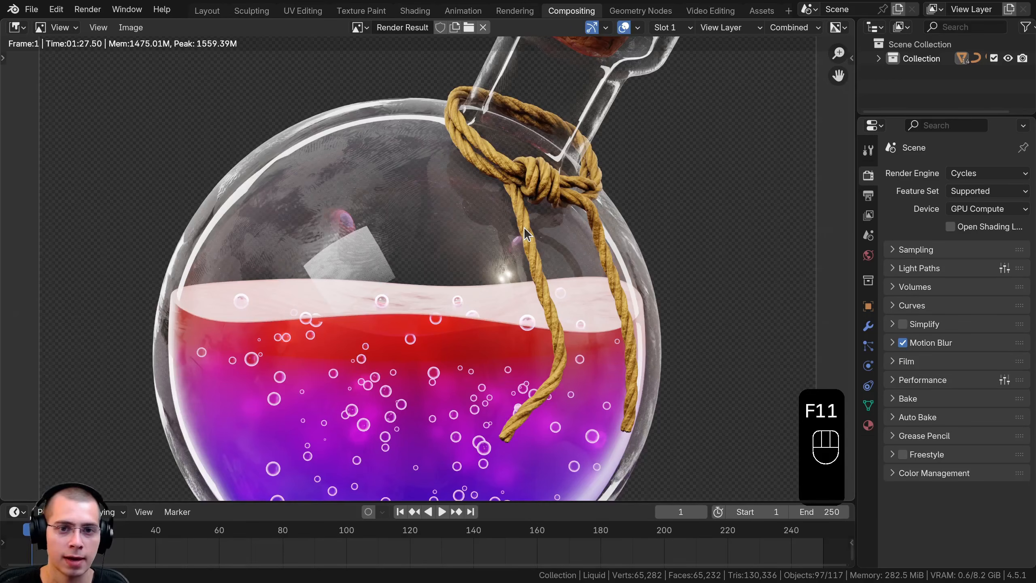
pyautogui.scroll(-3, 526, 226)
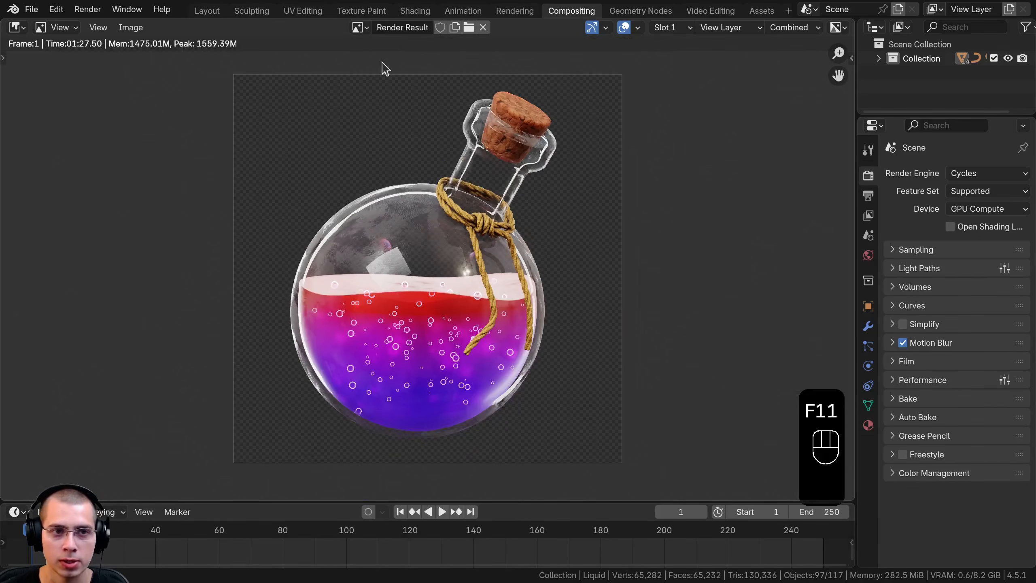
pyautogui.click(359, 27)
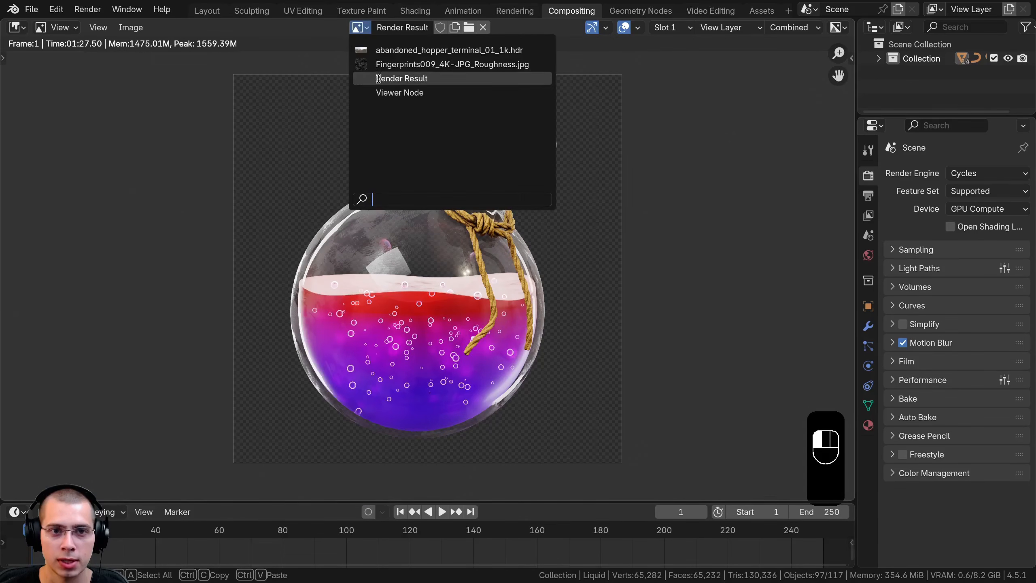
pyautogui.click(379, 93)
pyautogui.scroll(1, 313, 199)
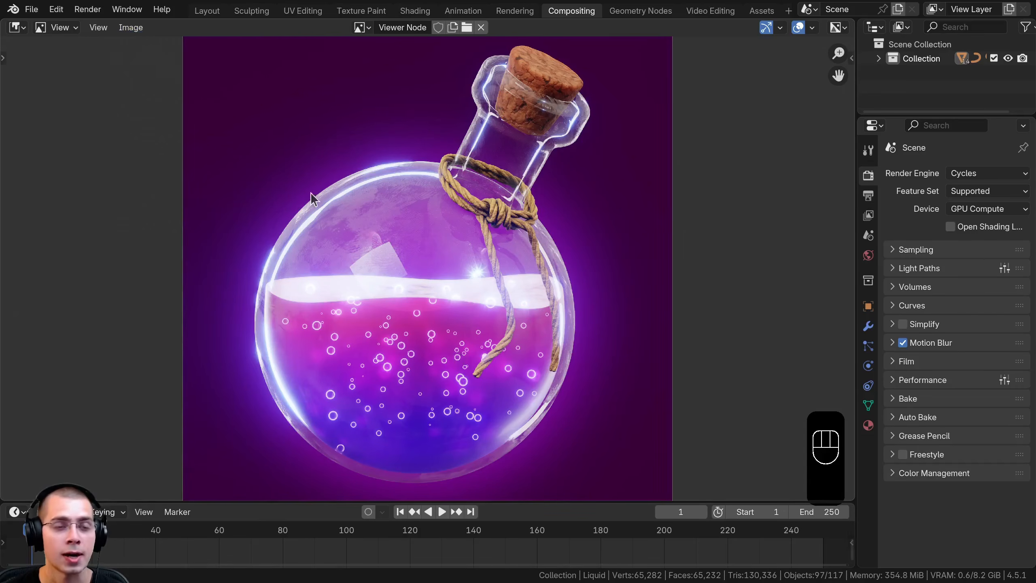
# Save the composited image as Magical Potion.jpg in JPEG format in the Magical Potion/V3 folder
pyautogui.click(136, 32)
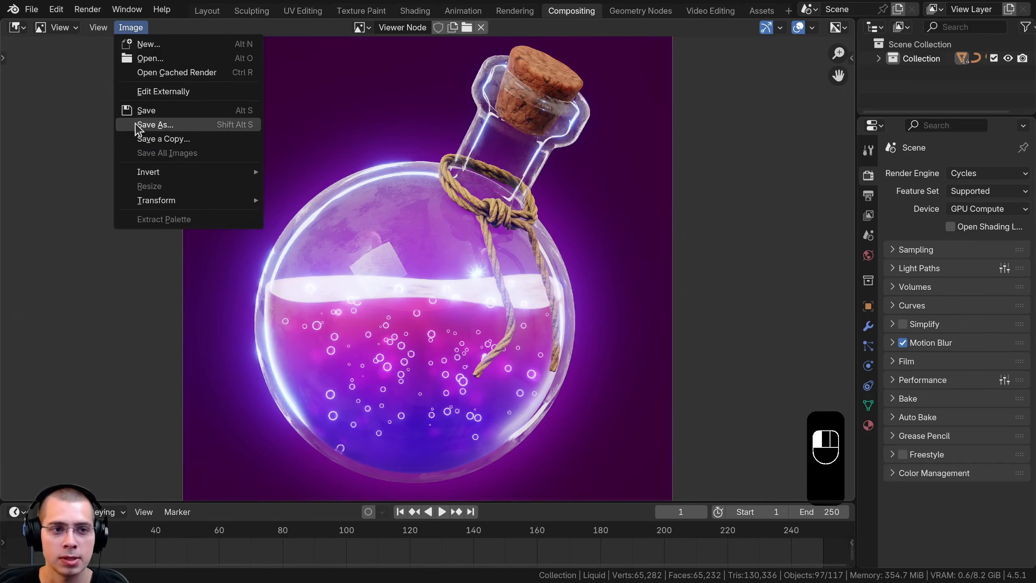
pyautogui.click(185, 128)
pyautogui.write('n')
pyautogui.press('Return')
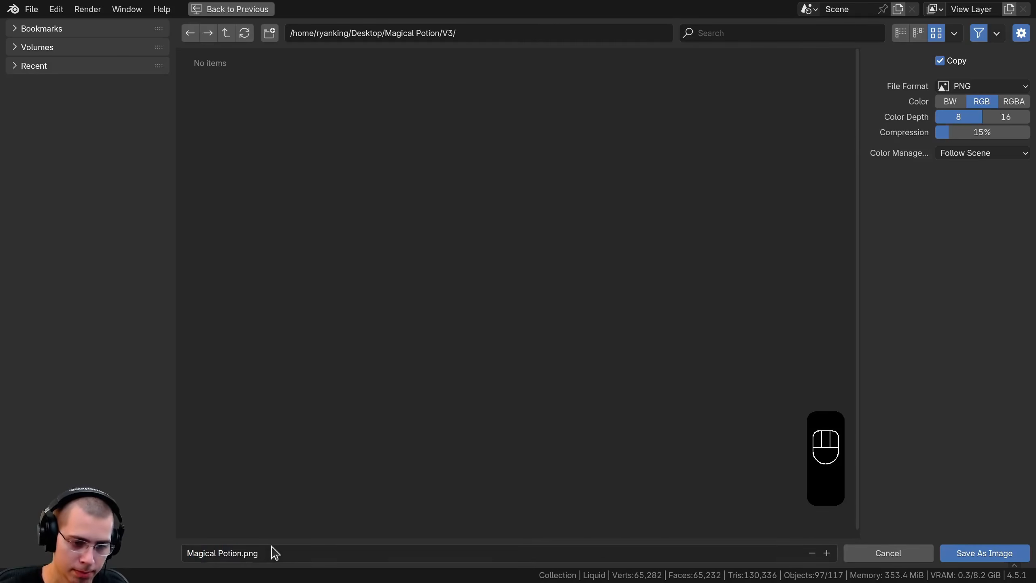
pyautogui.click(954, 87)
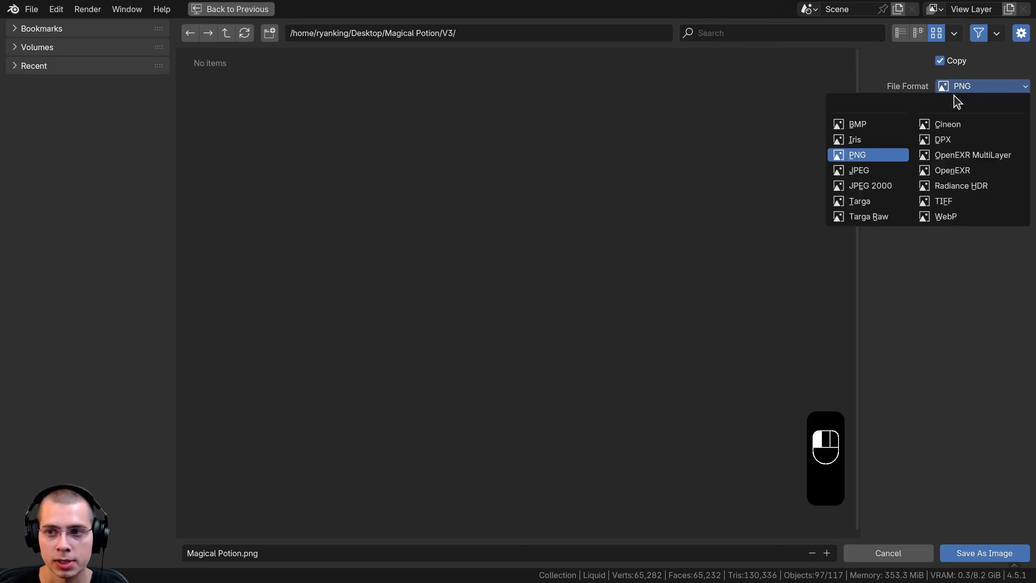
pyautogui.click(866, 171)
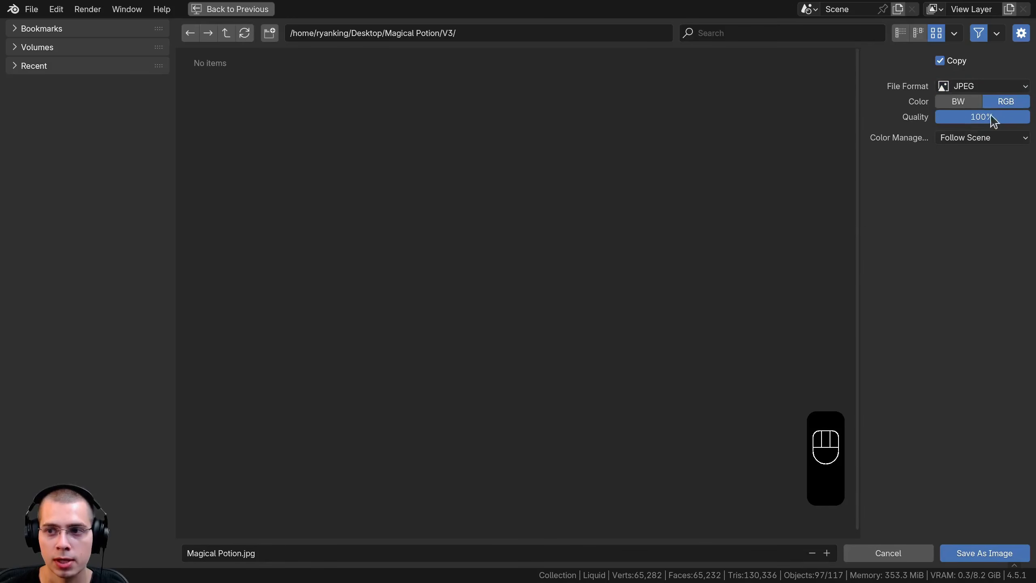
pyautogui.click(984, 553)
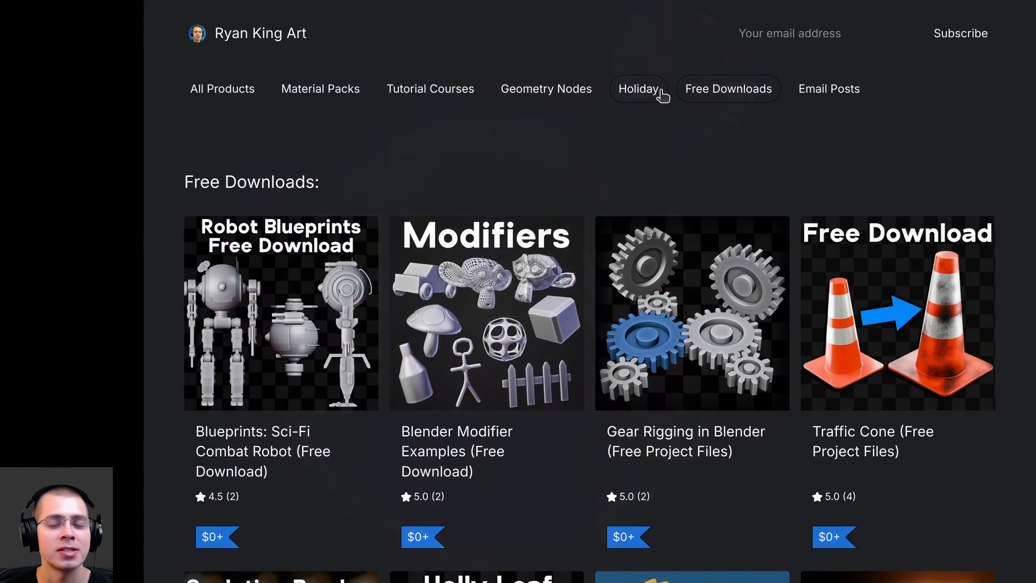
# Switch to the Gumroad store in the browser and look through its Holiday, Geometry Nodes and All Products listings
pyautogui.click(640, 93)
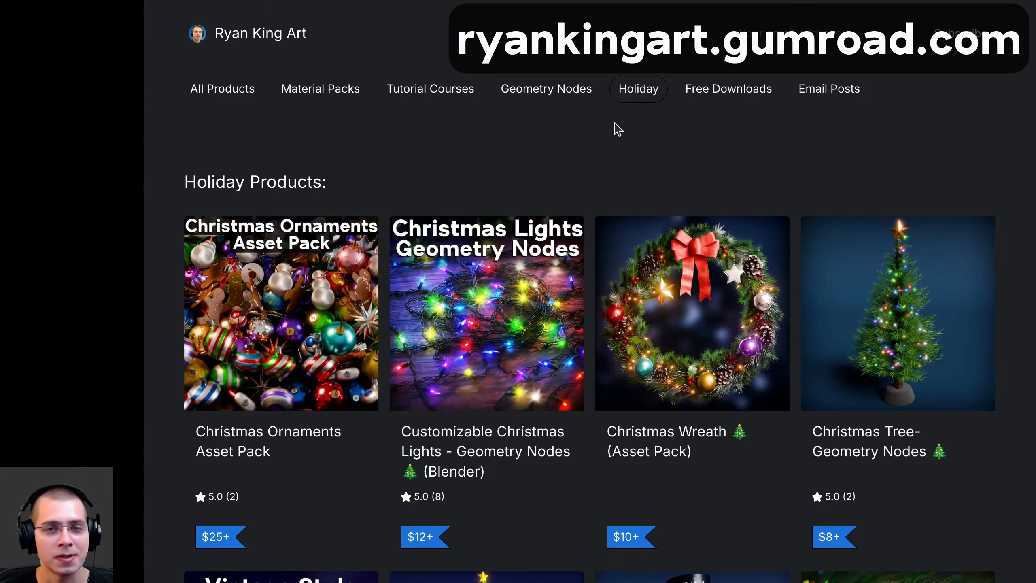
pyautogui.click(542, 93)
pyautogui.scroll(-10, 505, 109)
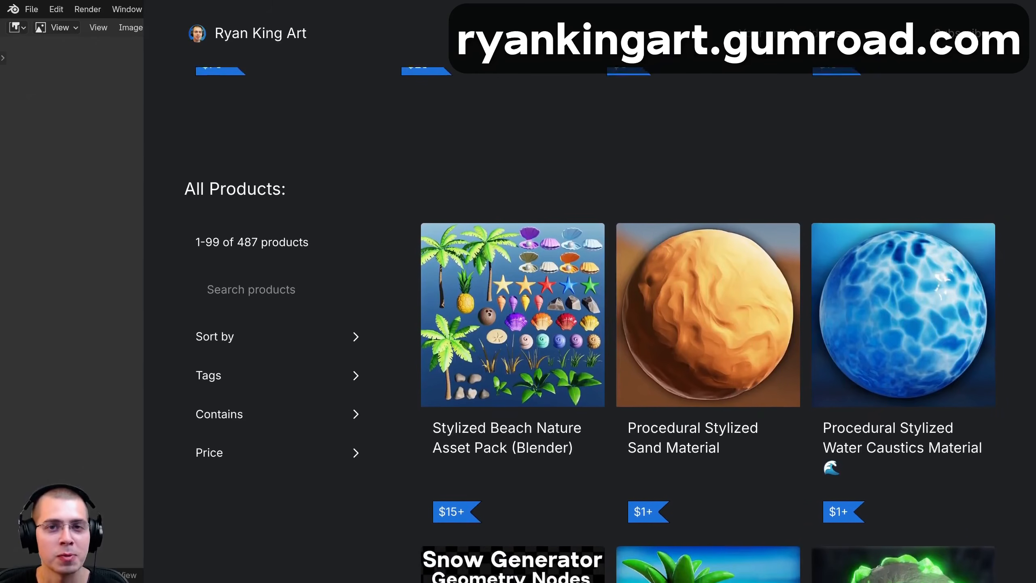
pyautogui.scroll(-5, 590, 325)
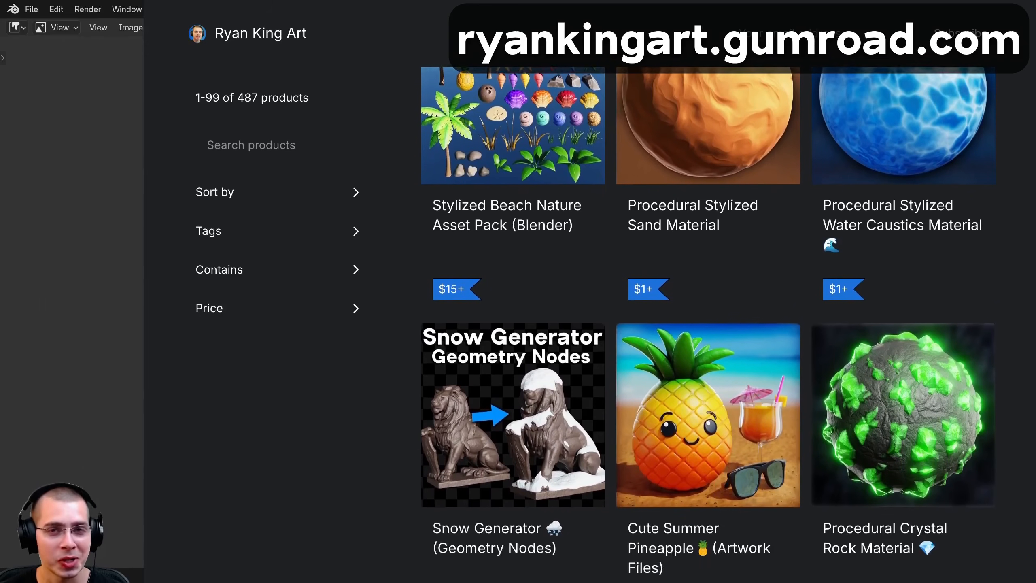
pyautogui.scroll(-4, 589, 325)
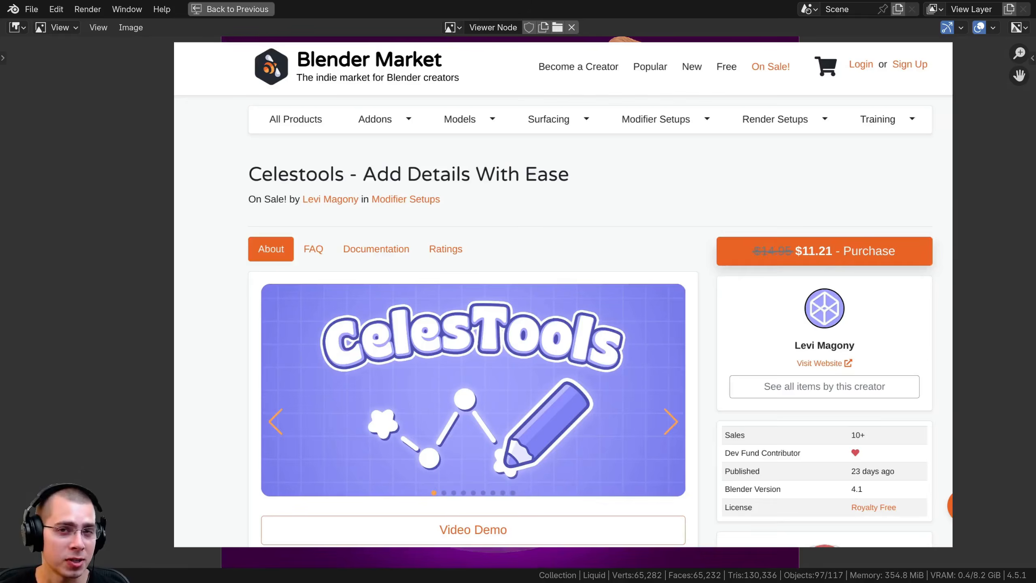
# Look through the CelesTools product page, including its overview and the Stardust, Star and Pearls tool descriptions
pyautogui.scroll(-4, 563, 293)
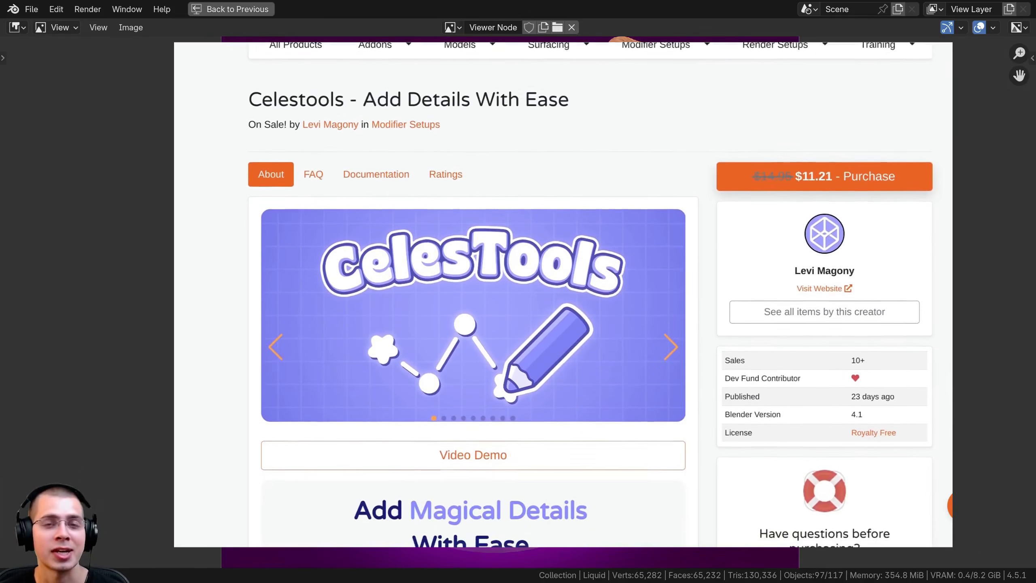
pyautogui.scroll(-5, 563, 294)
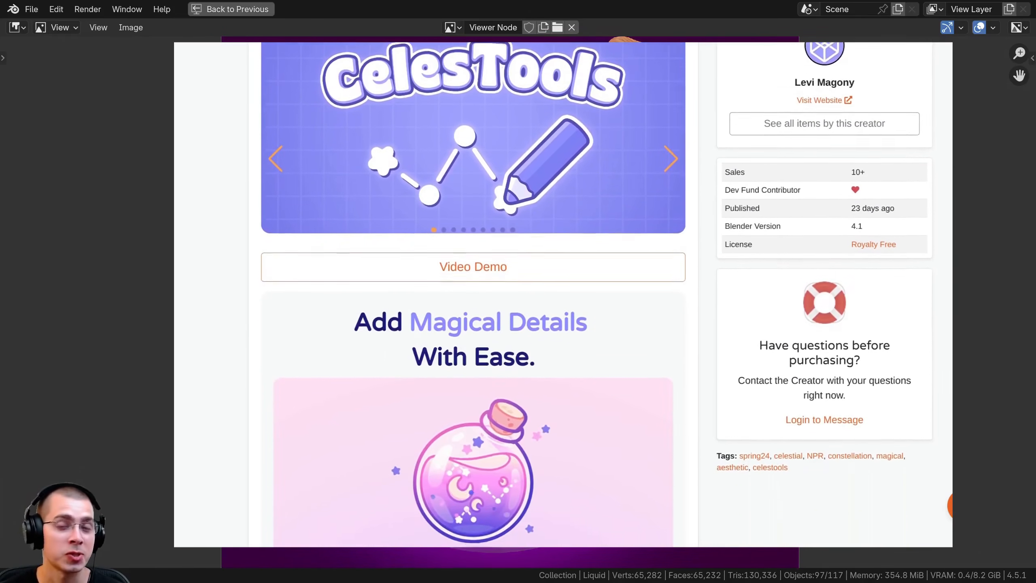
pyautogui.scroll(-12, 563, 294)
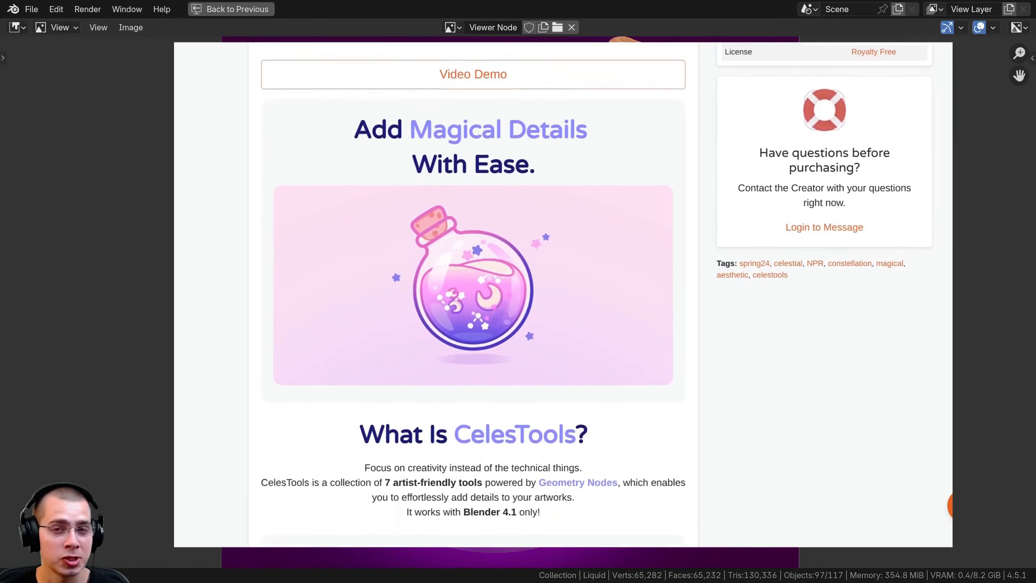
pyautogui.scroll(-5, 445, 357)
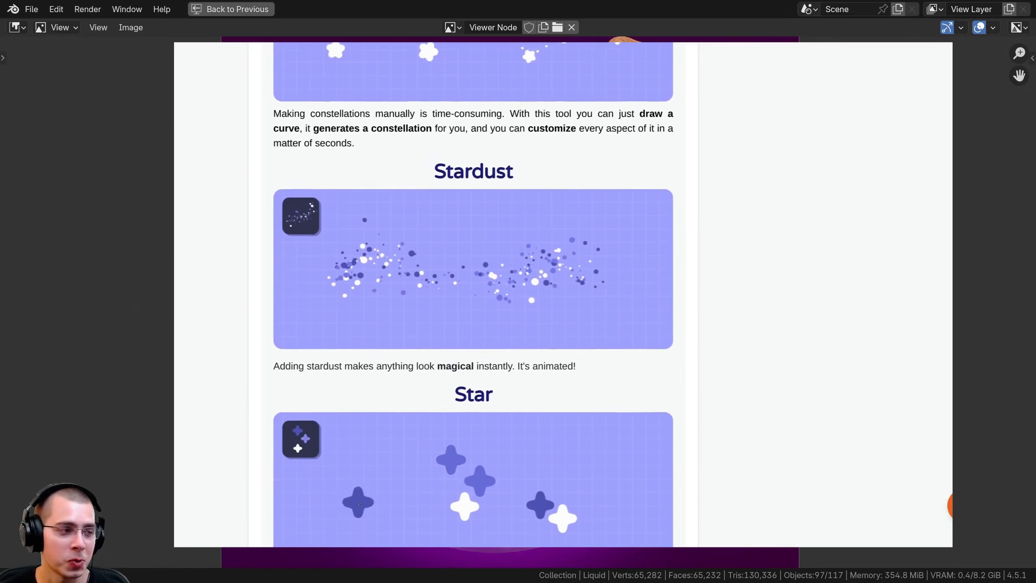
pyautogui.scroll(-5, 428, 429)
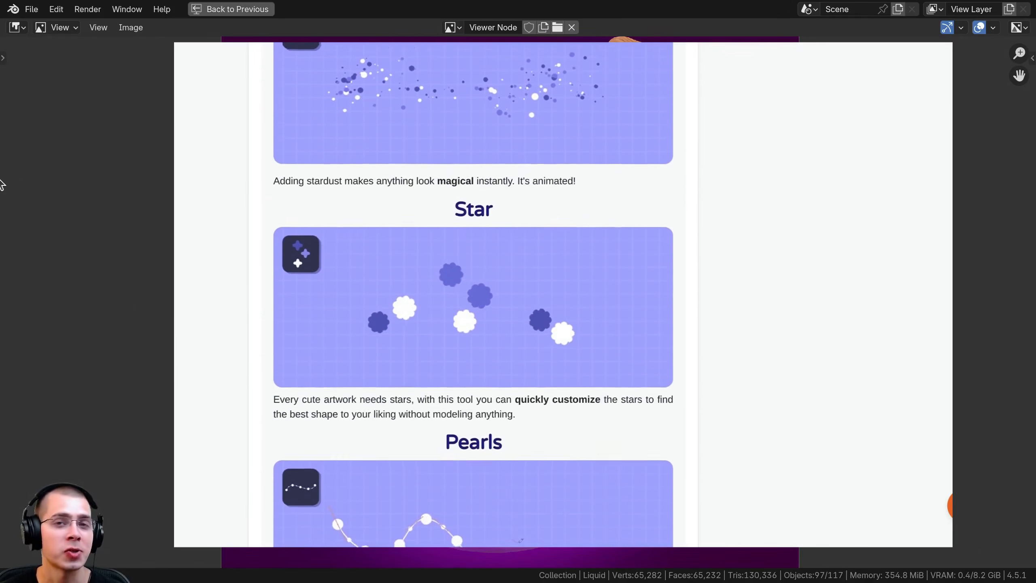
pyautogui.scroll(-1, 473, 294)
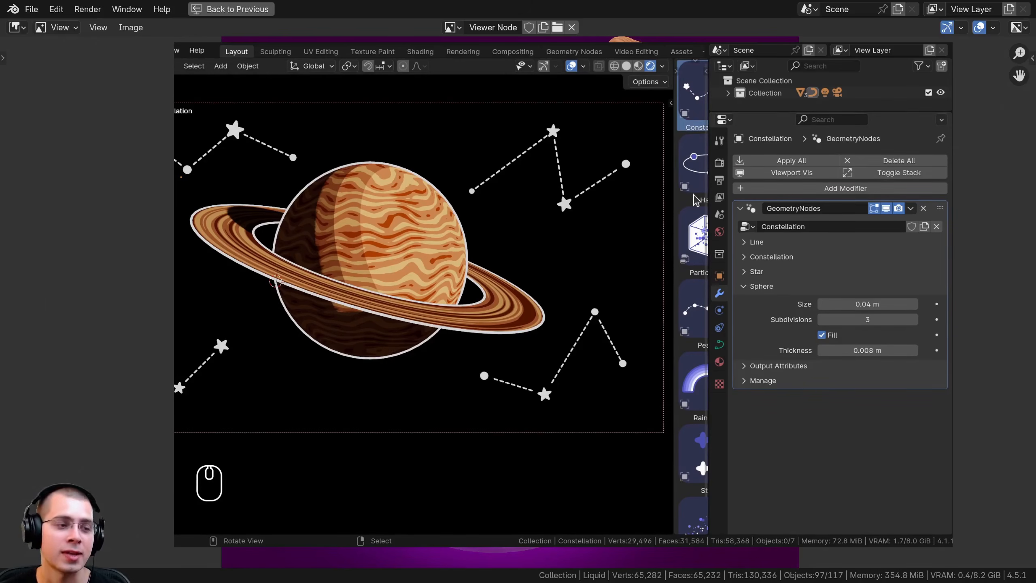
# Examine the stardust particles around the constellation beside the ringed planet up close
pyautogui.click(719, 182)
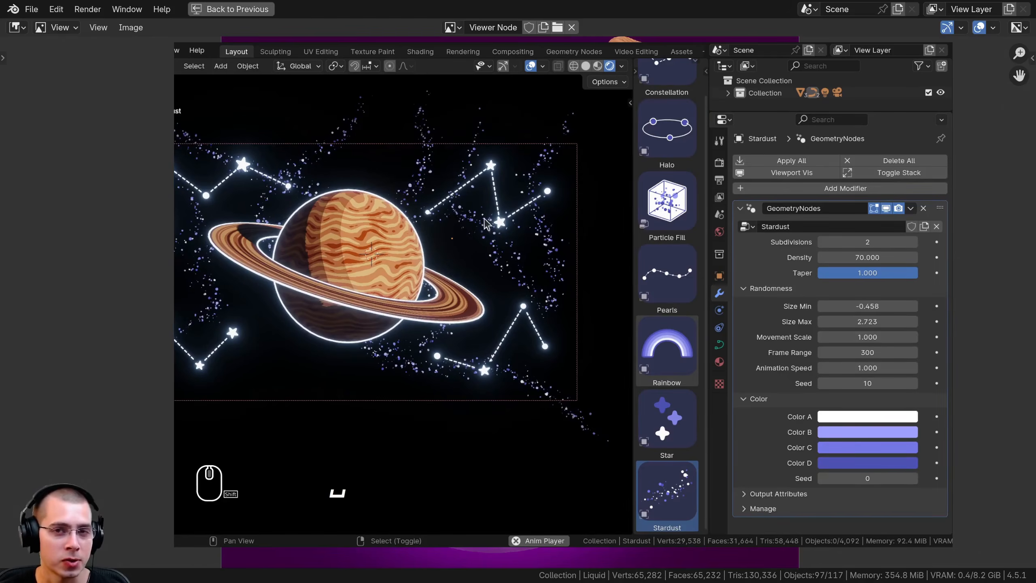
pyautogui.scroll(5, 471, 200)
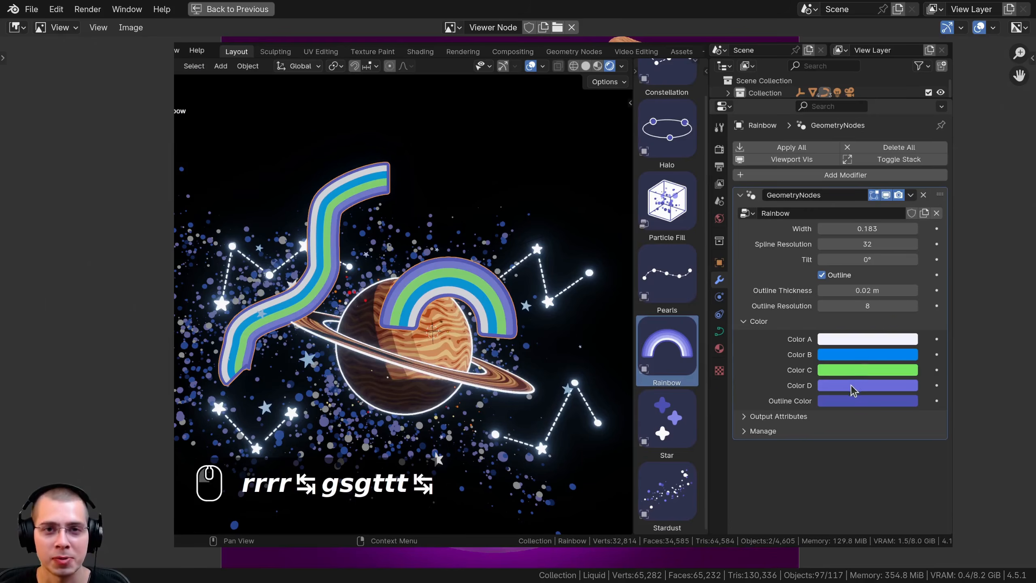
# Set the Tilt of the Rainbow object's geometry nodes modifier to 1000°
pyautogui.write('1000')
pyautogui.press('Return')
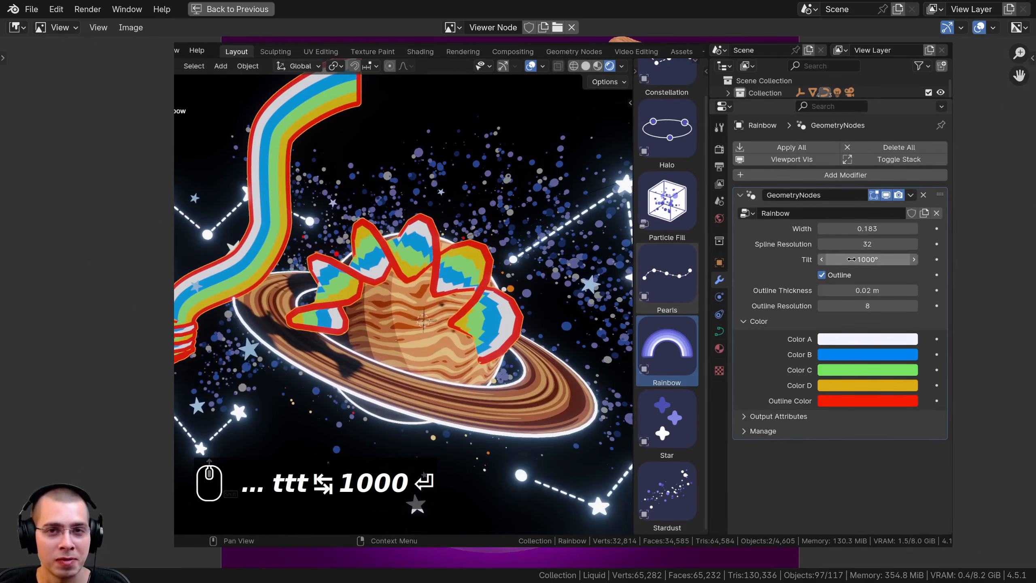
pyautogui.write('-')
pyautogui.press('Return')
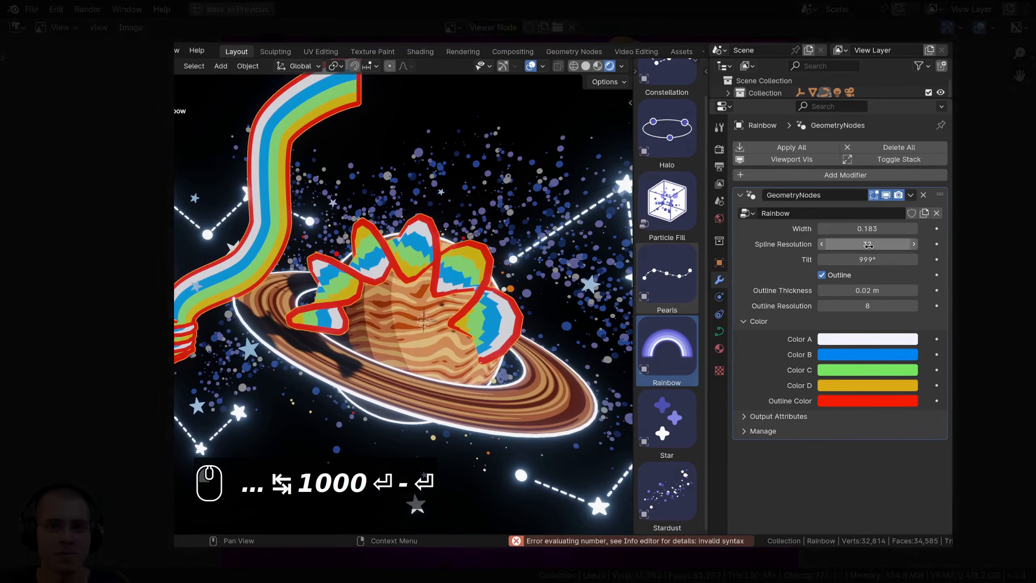